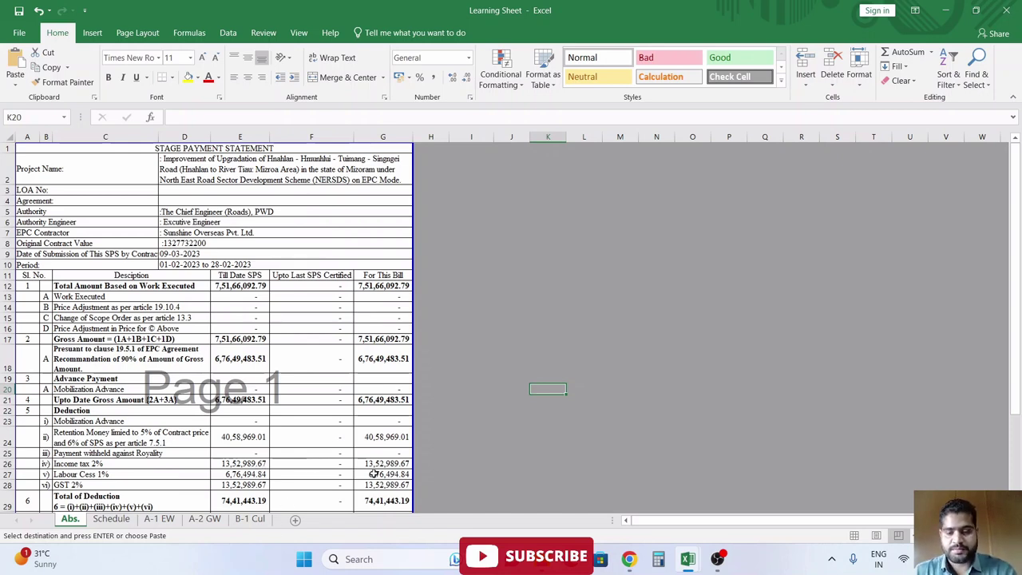
- Look through the Schedule, A-1 EW, A-2 GW and B-1 Cul sheets, then return to the Abs. sheet
{"action": "left_click", "coordinate": [533, 441]}
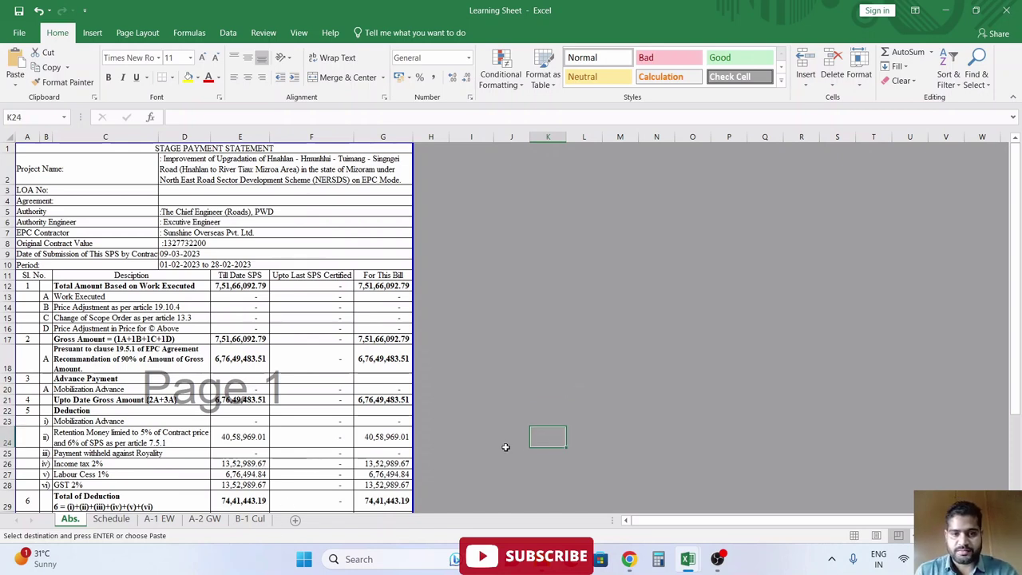
{"action": "left_click", "coordinate": [112, 519]}
{"action": "left_click", "coordinate": [424, 424]}
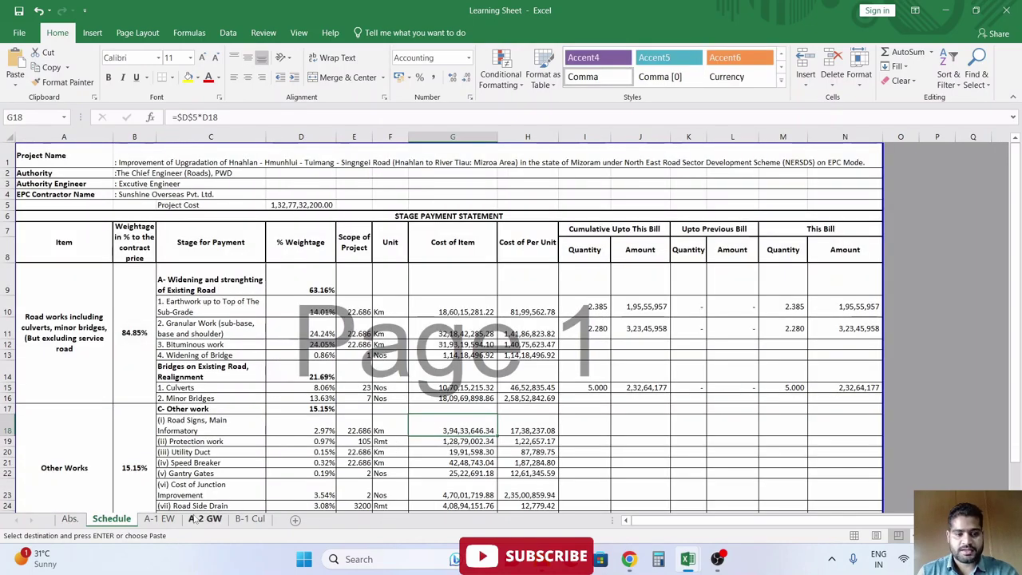
{"action": "left_click", "coordinate": [167, 520]}
{"action": "left_click", "coordinate": [204, 519]}
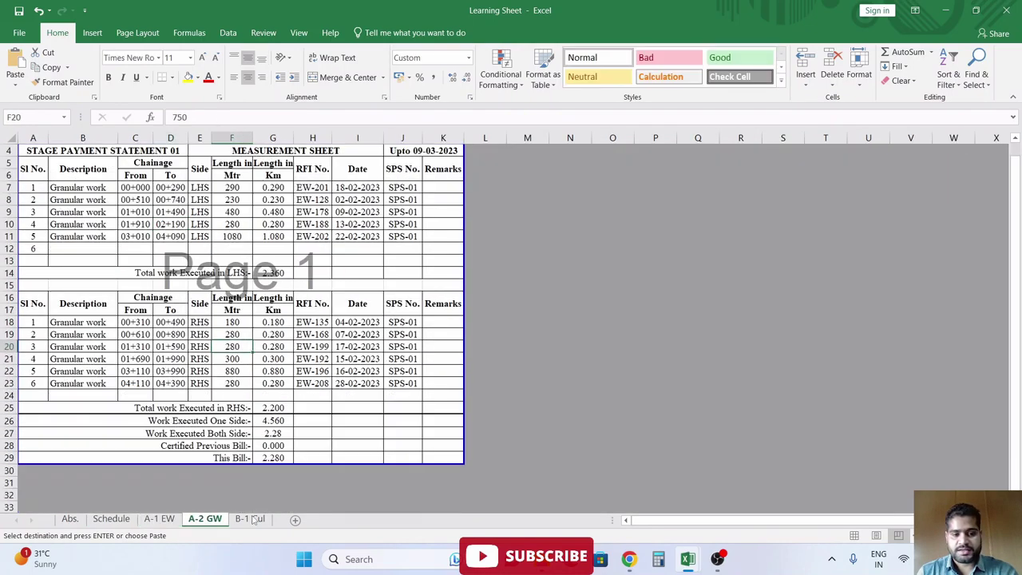
{"action": "left_click", "coordinate": [250, 519]}
{"action": "left_click", "coordinate": [79, 522]}
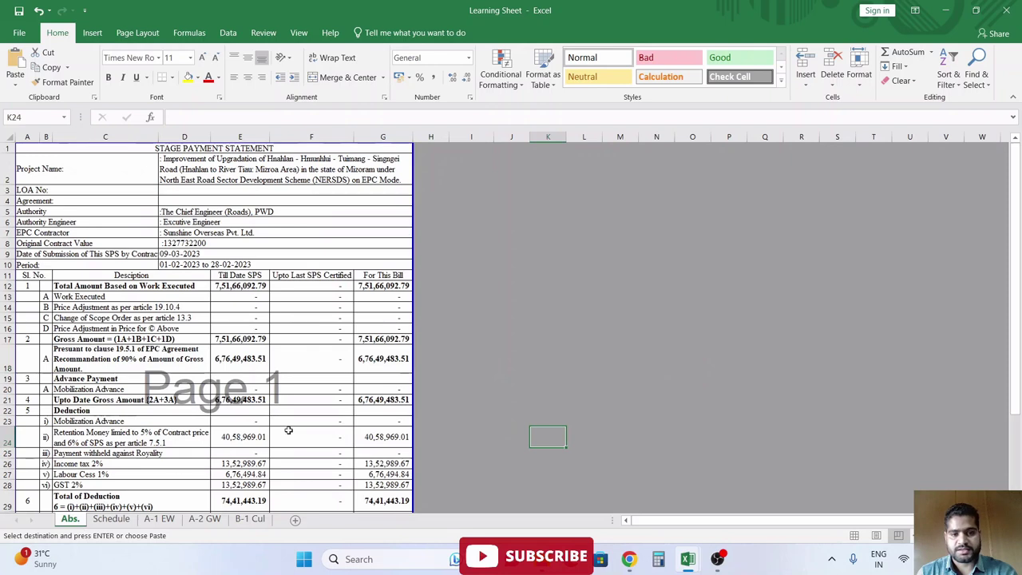
{"action": "left_click", "coordinate": [496, 362]}
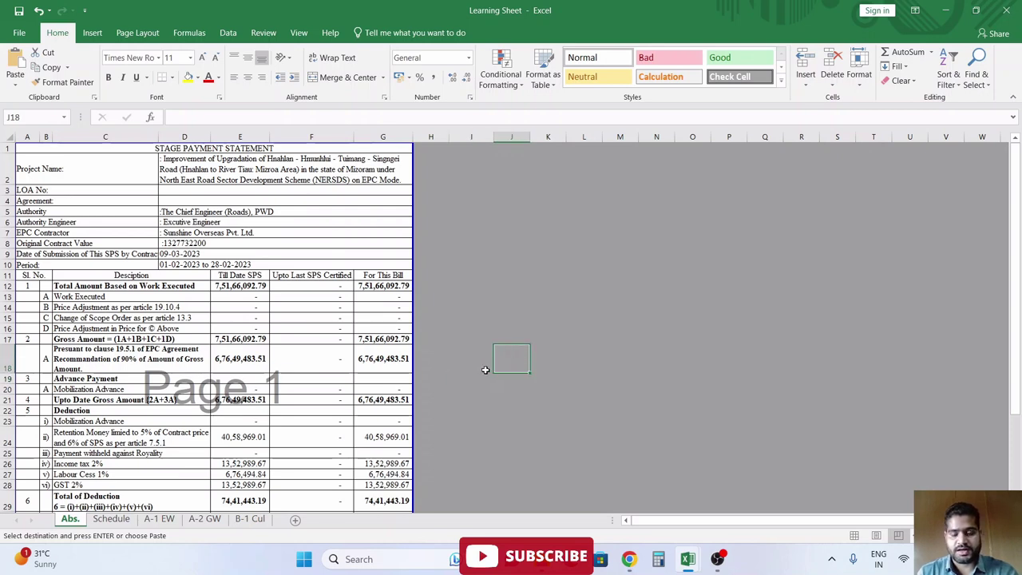
{"action": "left_click", "coordinate": [469, 410]}
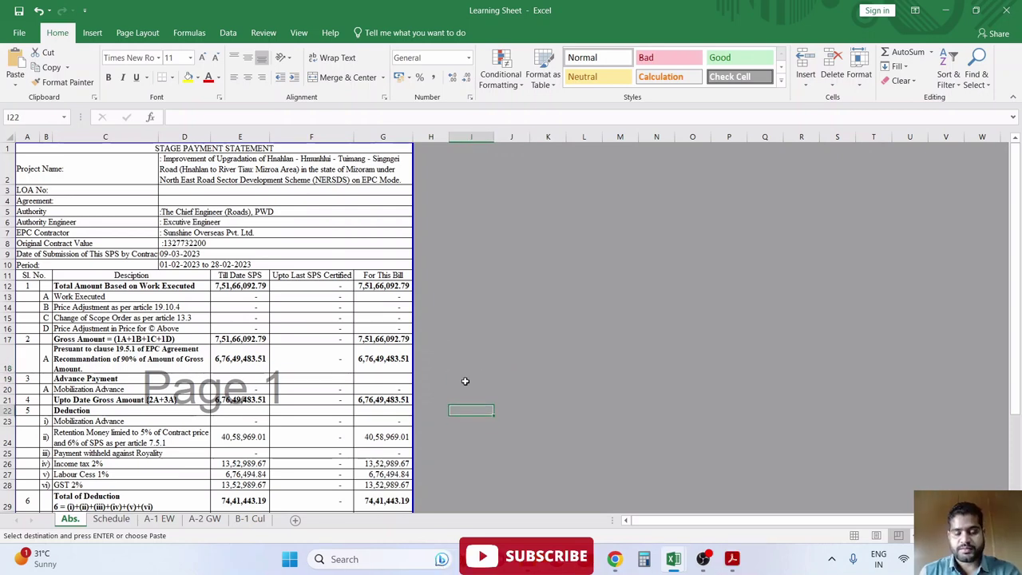
{"action": "left_click", "coordinate": [444, 328]}
{"action": "left_click", "coordinate": [466, 289]}
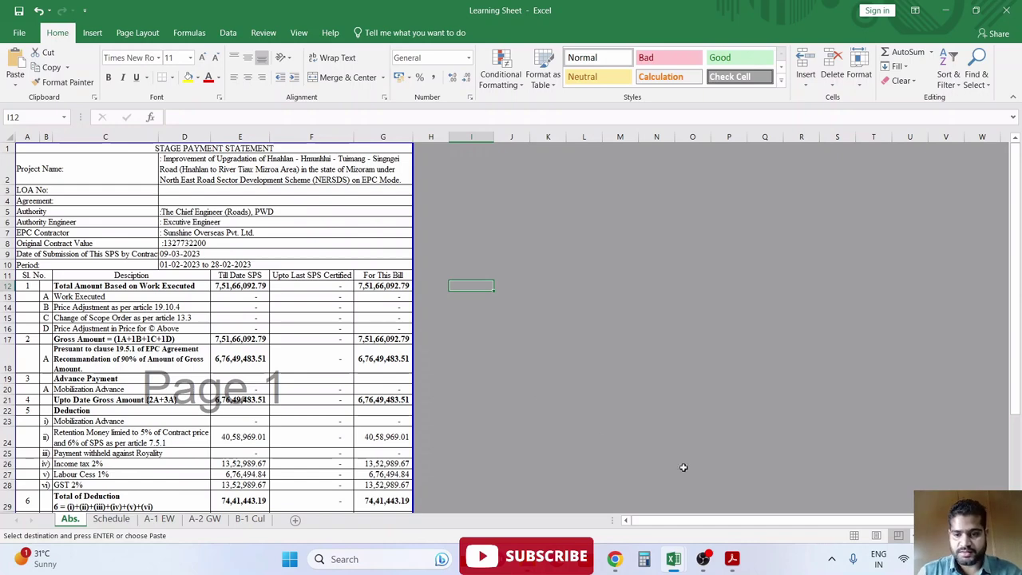
- In the Draft EPC Agreement PDF, scroll from Article 19 to clause 19.10's component percentage table
{"action": "mouse_move", "coordinate": [731, 559]}
{"action": "left_click", "coordinate": [745, 564]}
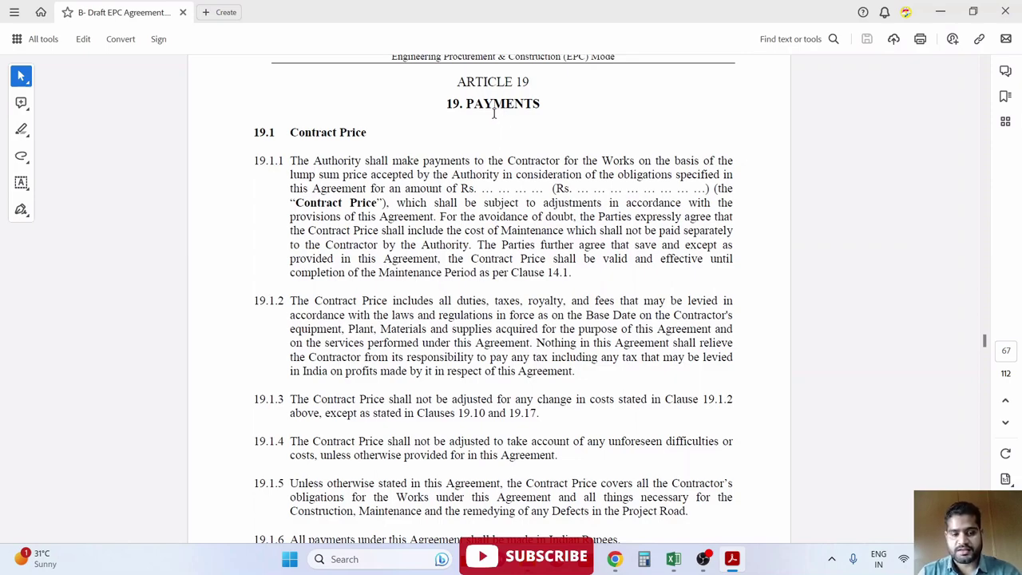
{"action": "scroll", "coordinate": [493, 112], "scroll_direction": "down", "scroll_amount": 1}
{"action": "scroll", "coordinate": [493, 112], "scroll_direction": "down", "scroll_amount": 5}
{"action": "scroll", "coordinate": [489, 135], "scroll_direction": "down", "scroll_amount": 10}
{"action": "scroll", "coordinate": [484, 158], "scroll_direction": "down", "scroll_amount": 5}
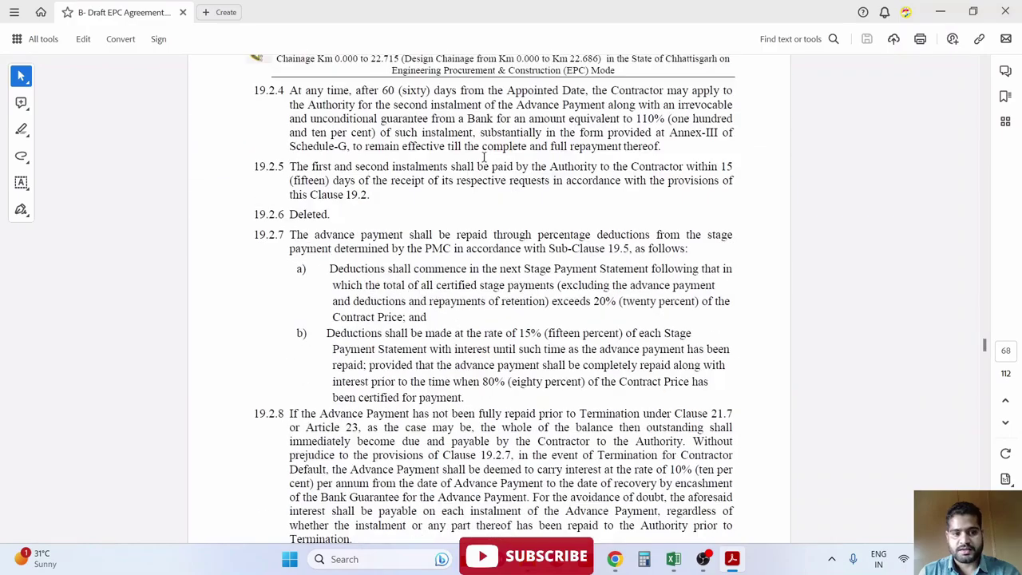
{"action": "scroll", "coordinate": [484, 157], "scroll_direction": "down", "scroll_amount": 5}
{"action": "scroll", "coordinate": [485, 157], "scroll_direction": "down", "scroll_amount": 8}
{"action": "scroll", "coordinate": [487, 158], "scroll_direction": "down", "scroll_amount": 8}
{"action": "scroll", "coordinate": [490, 158], "scroll_direction": "down", "scroll_amount": 8}
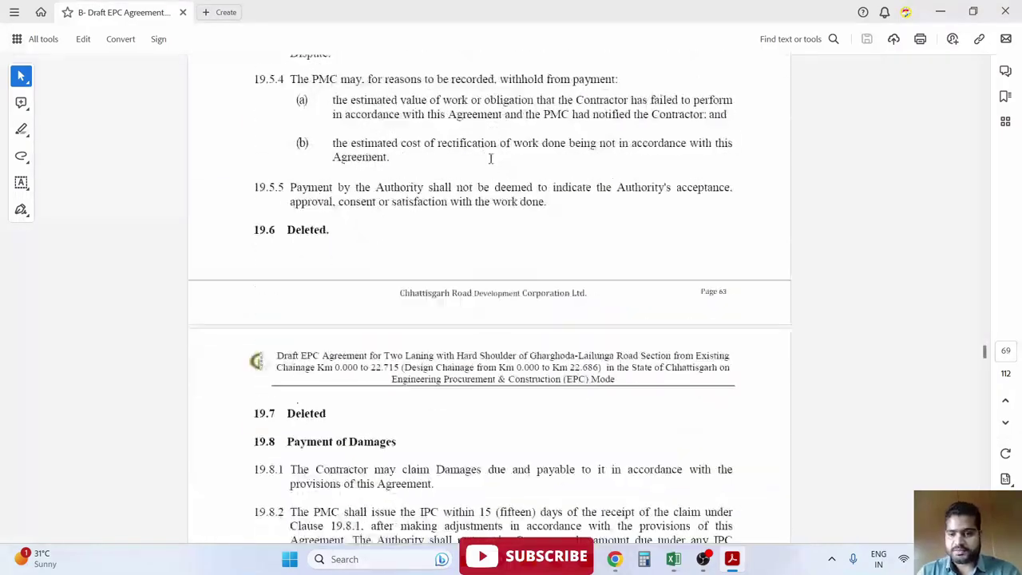
{"action": "scroll", "coordinate": [491, 158], "scroll_direction": "down", "scroll_amount": 8}
{"action": "scroll", "coordinate": [491, 158], "scroll_direction": "down", "scroll_amount": 5}
{"action": "scroll", "coordinate": [493, 157], "scroll_direction": "down", "scroll_amount": 3}
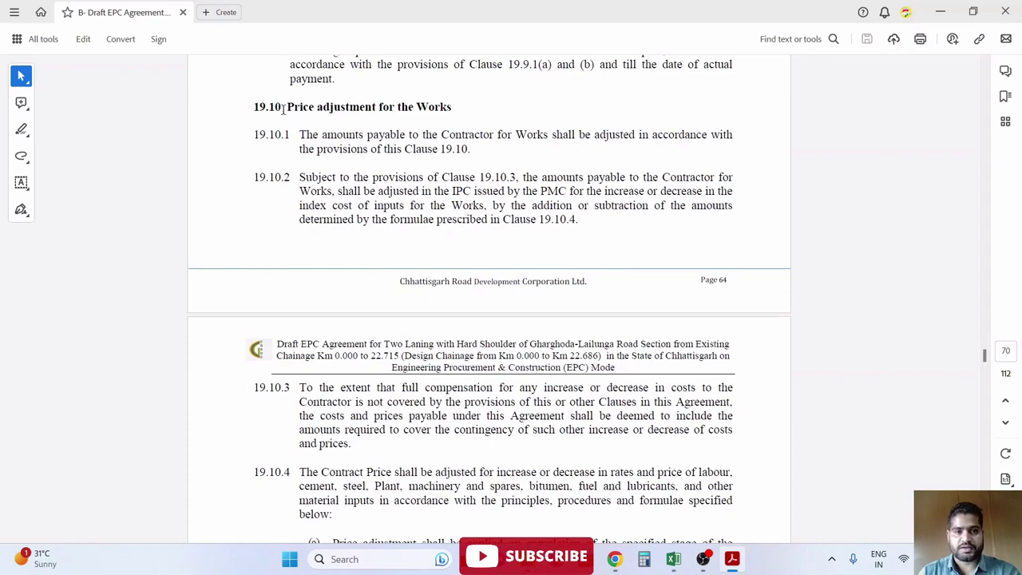
{"action": "scroll", "coordinate": [307, 159], "scroll_direction": "down", "scroll_amount": 4}
{"action": "scroll", "coordinate": [300, 223], "scroll_direction": "down", "scroll_amount": 2}
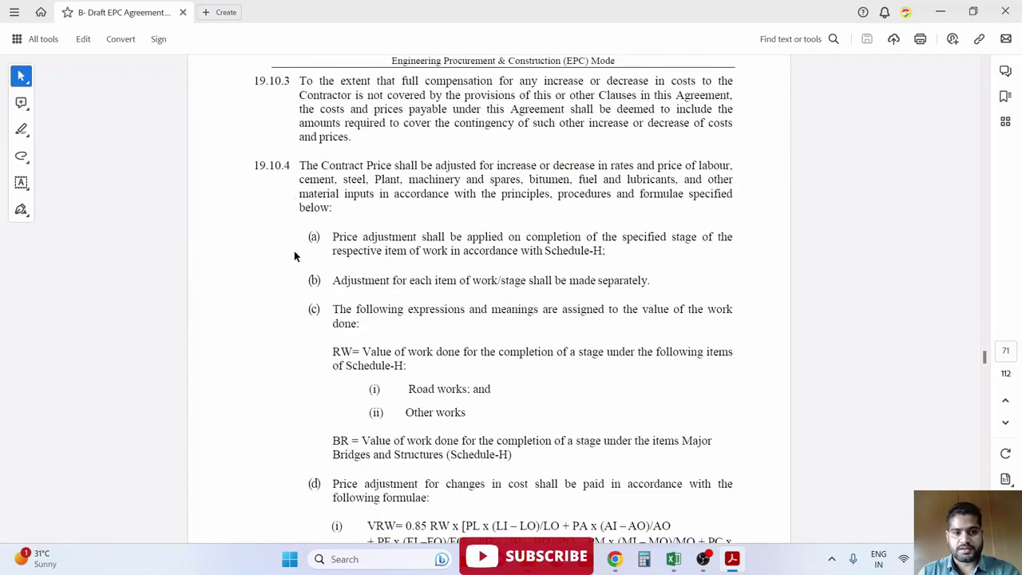
{"action": "scroll", "coordinate": [335, 207], "scroll_direction": "down", "scroll_amount": 1}
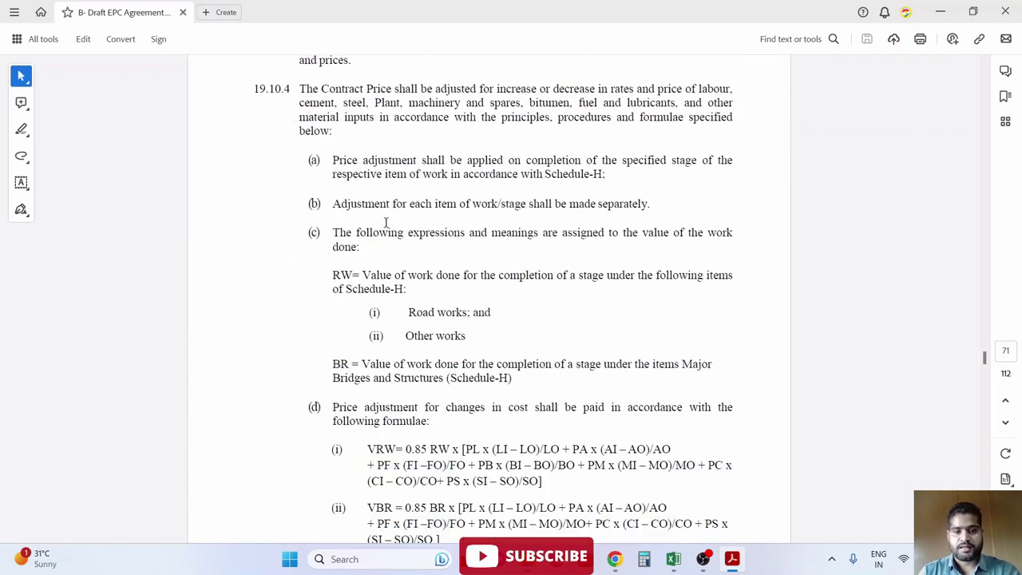
{"action": "scroll", "coordinate": [381, 217], "scroll_direction": "down", "scroll_amount": 5}
{"action": "scroll", "coordinate": [384, 218], "scroll_direction": "down", "scroll_amount": 4}
{"action": "scroll", "coordinate": [385, 219], "scroll_direction": "down", "scroll_amount": 4}
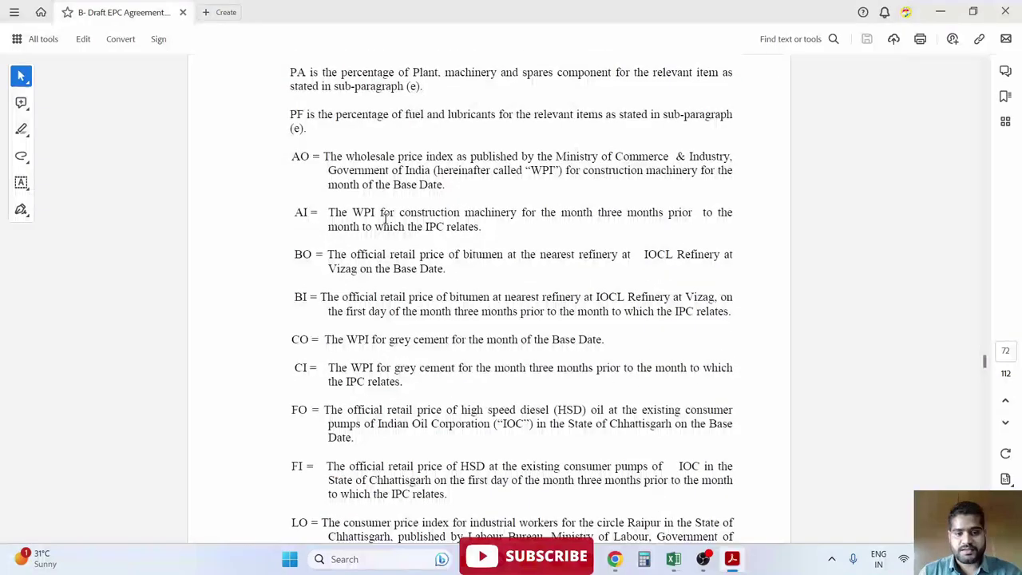
{"action": "scroll", "coordinate": [385, 221], "scroll_direction": "down", "scroll_amount": 4}
{"action": "scroll", "coordinate": [386, 225], "scroll_direction": "down", "scroll_amount": 3}
{"action": "scroll", "coordinate": [387, 225], "scroll_direction": "down", "scroll_amount": 4}
{"action": "scroll", "coordinate": [386, 225], "scroll_direction": "down", "scroll_amount": 1}
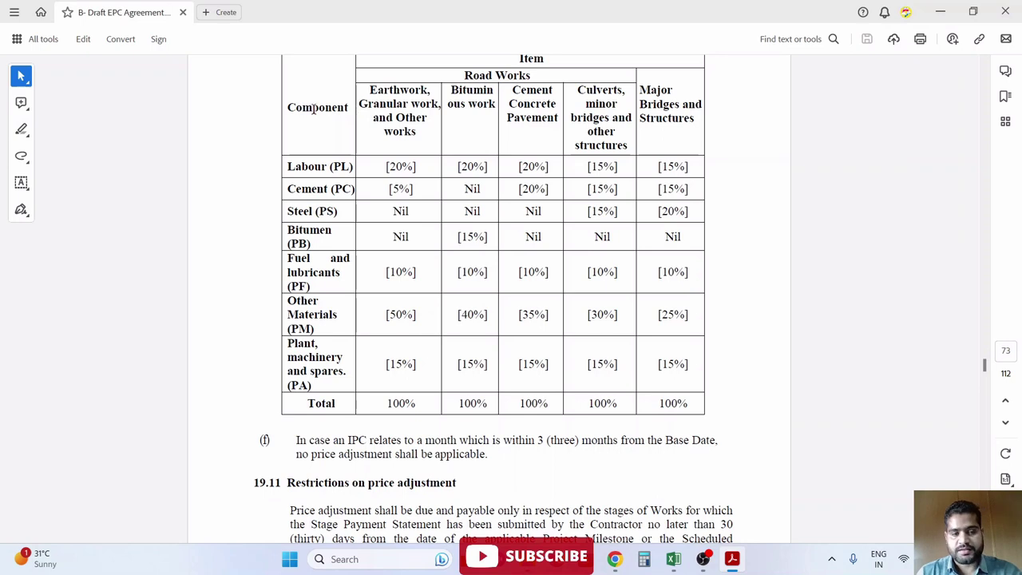
{"action": "scroll", "coordinate": [376, 121], "scroll_direction": "up", "scroll_amount": 1}
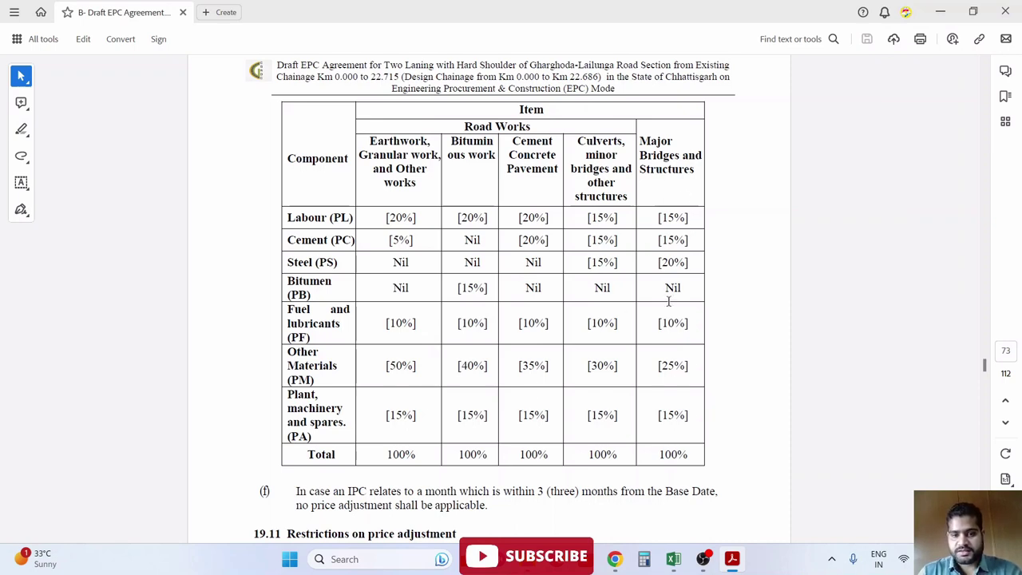
{"action": "scroll", "coordinate": [669, 301], "scroll_direction": "down", "scroll_amount": 2}
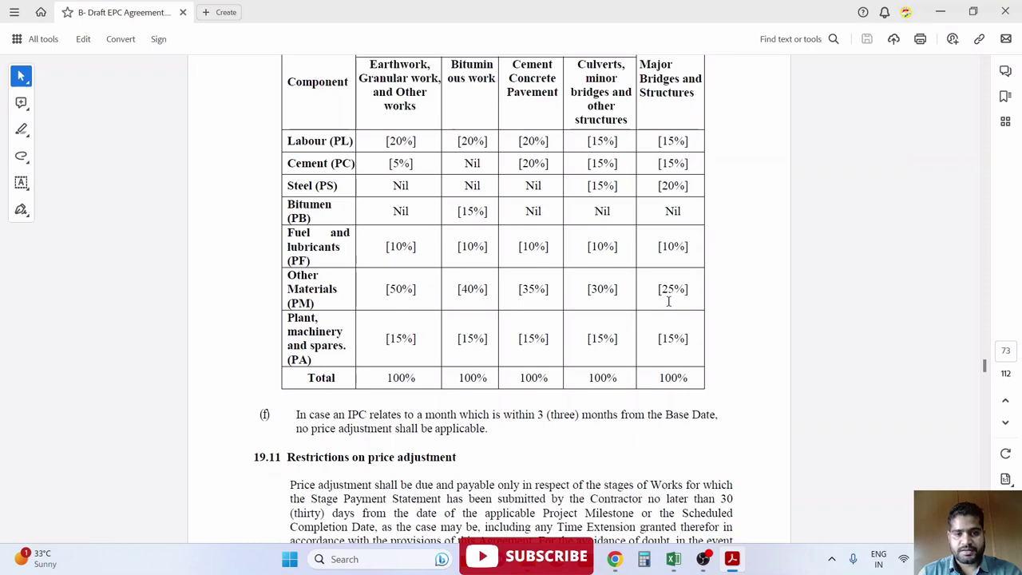
{"action": "scroll", "coordinate": [673, 297], "scroll_direction": "up", "scroll_amount": 5}
{"action": "scroll", "coordinate": [672, 296], "scroll_direction": "down", "scroll_amount": 5}
{"action": "scroll", "coordinate": [672, 288], "scroll_direction": "down", "scroll_amount": 2}
{"action": "scroll", "coordinate": [673, 288], "scroll_direction": "up", "scroll_amount": 1}
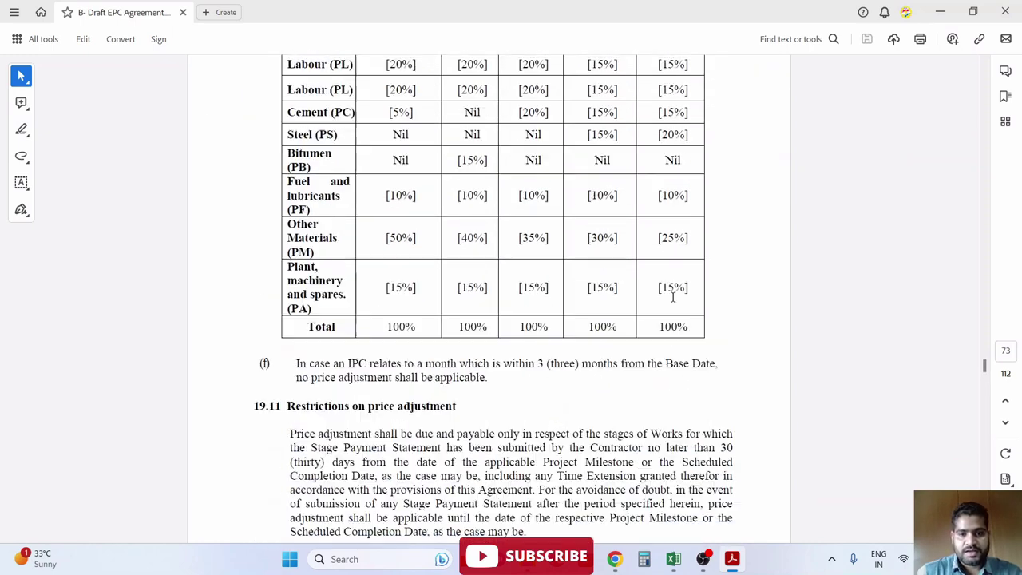
{"action": "scroll", "coordinate": [672, 288], "scroll_direction": "up", "scroll_amount": 4}
{"action": "scroll", "coordinate": [675, 289], "scroll_direction": "down", "scroll_amount": 2}
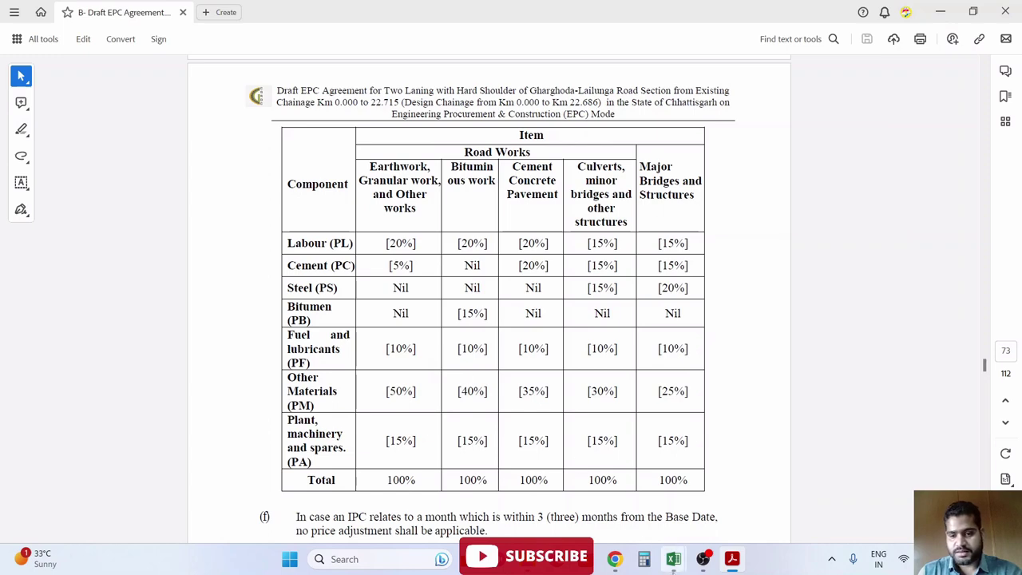
- Add a blank Sheet1 after B-1 Cul in the Learning Sheet workbook, then return to the agreement PDF
{"action": "mouse_move", "coordinate": [673, 559]}
{"action": "left_click", "coordinate": [726, 495]}
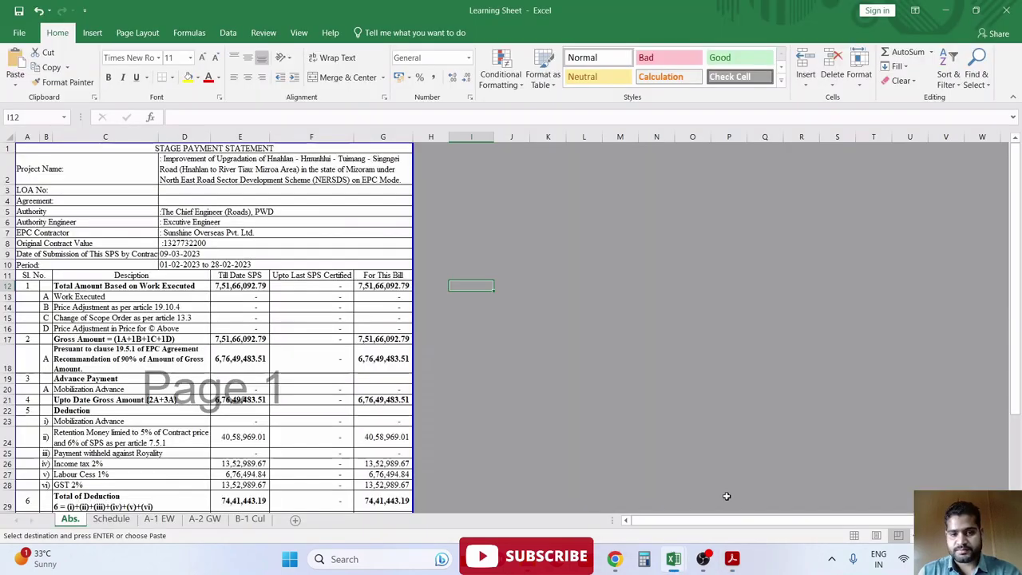
{"action": "left_click", "coordinate": [250, 519]}
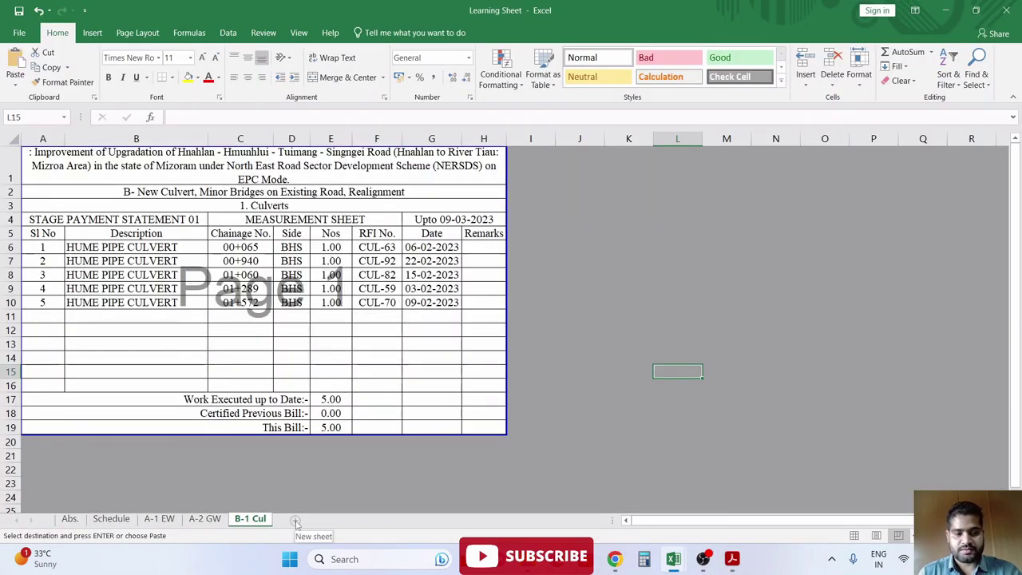
{"action": "left_click", "coordinate": [295, 521]}
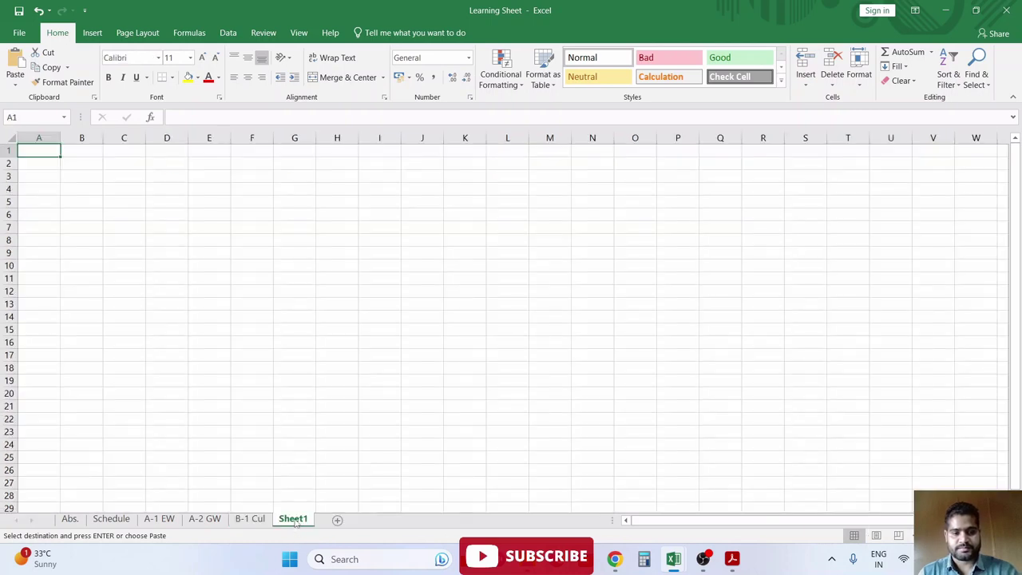
{"action": "mouse_move", "coordinate": [731, 559]}
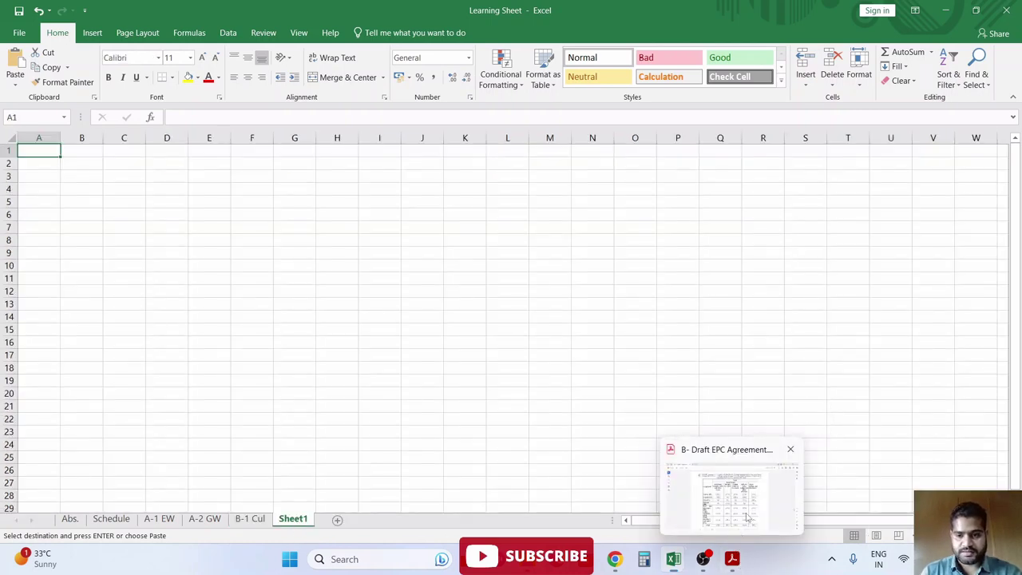
{"action": "left_click", "coordinate": [747, 517]}
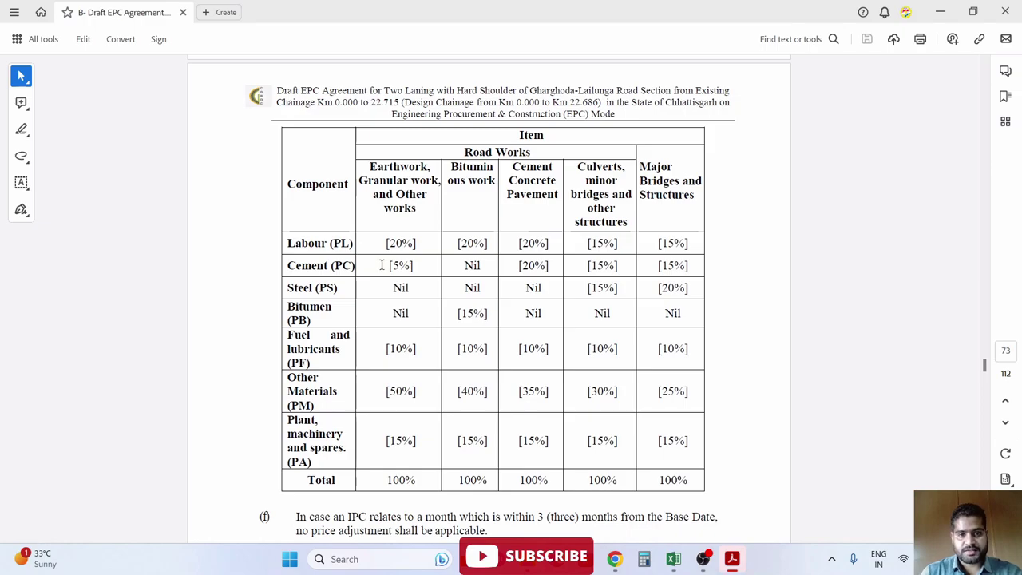
- Scroll the agreement past the VRW and VBR formulae to the PA, PF and AO definitions
{"action": "scroll", "coordinate": [381, 265], "scroll_direction": "up", "scroll_amount": 5}
{"action": "scroll", "coordinate": [427, 267], "scroll_direction": "up", "scroll_amount": 5}
{"action": "scroll", "coordinate": [427, 267], "scroll_direction": "up", "scroll_amount": 5}
{"action": "scroll", "coordinate": [429, 270], "scroll_direction": "up", "scroll_amount": 5}
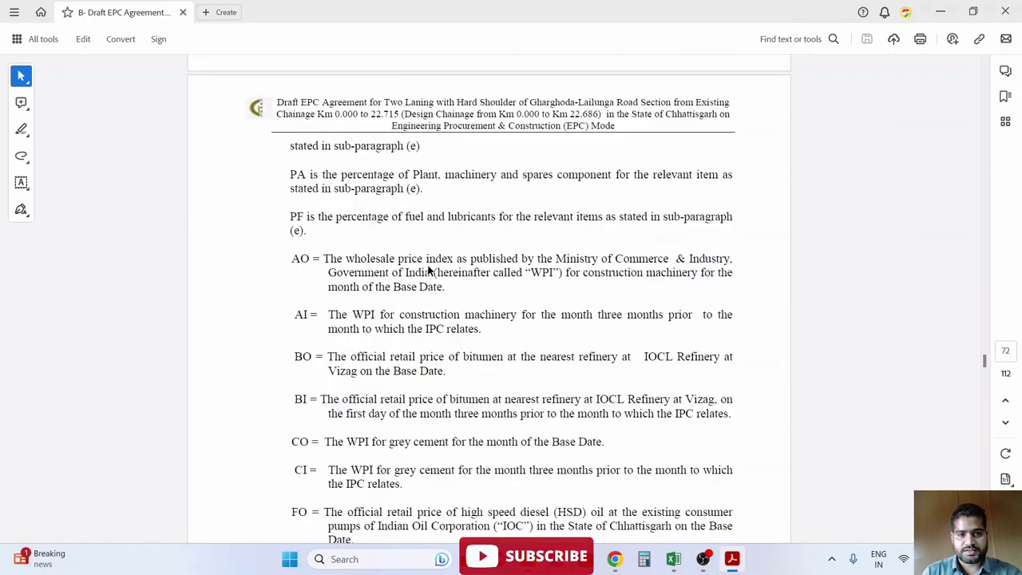
{"action": "scroll", "coordinate": [429, 270], "scroll_direction": "up", "scroll_amount": 5}
{"action": "scroll", "coordinate": [427, 266], "scroll_direction": "up", "scroll_amount": 5}
{"action": "scroll", "coordinate": [427, 265], "scroll_direction": "up", "scroll_amount": 2}
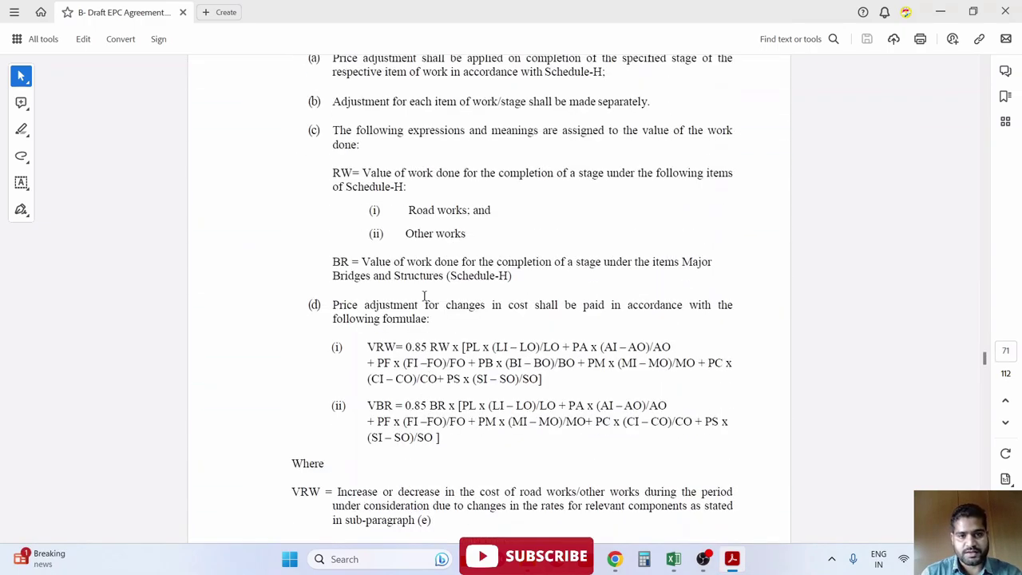
{"action": "scroll", "coordinate": [423, 289], "scroll_direction": "up", "scroll_amount": 2}
{"action": "scroll", "coordinate": [430, 283], "scroll_direction": "down", "scroll_amount": 2}
{"action": "scroll", "coordinate": [424, 289], "scroll_direction": "down", "scroll_amount": 1}
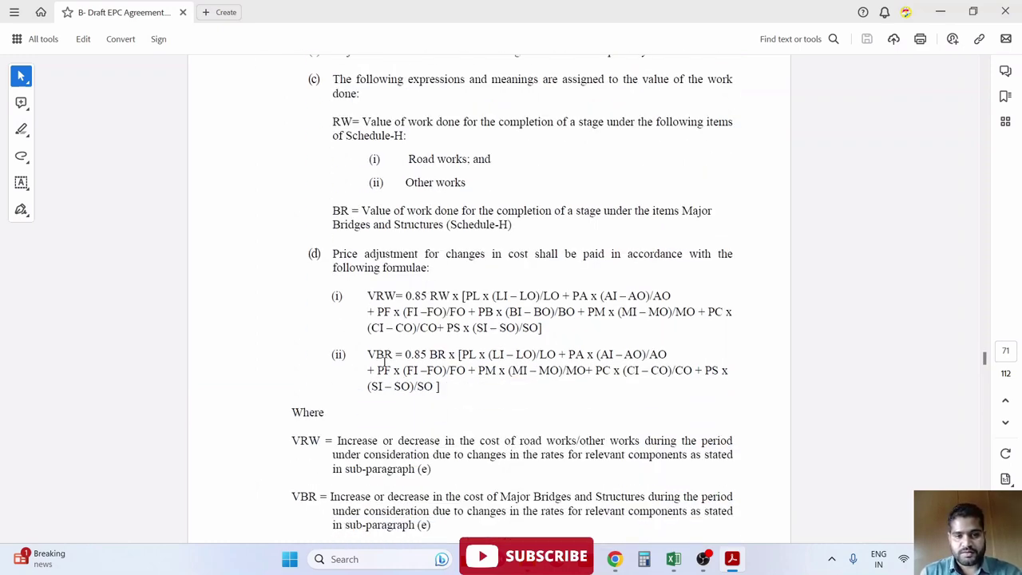
{"action": "scroll", "coordinate": [384, 361], "scroll_direction": "up", "scroll_amount": 2}
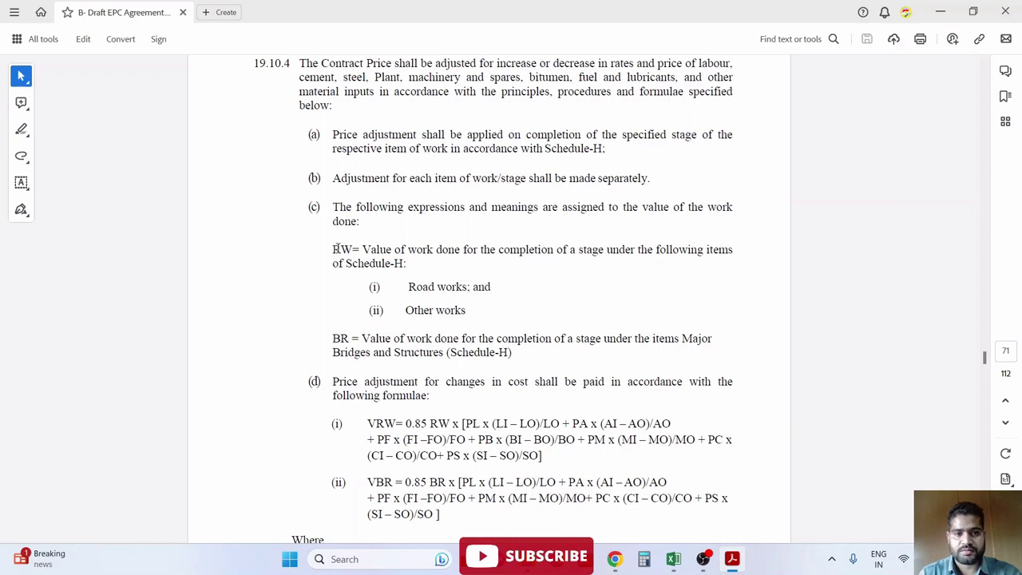
{"action": "scroll", "coordinate": [353, 335], "scroll_direction": "down", "scroll_amount": 1}
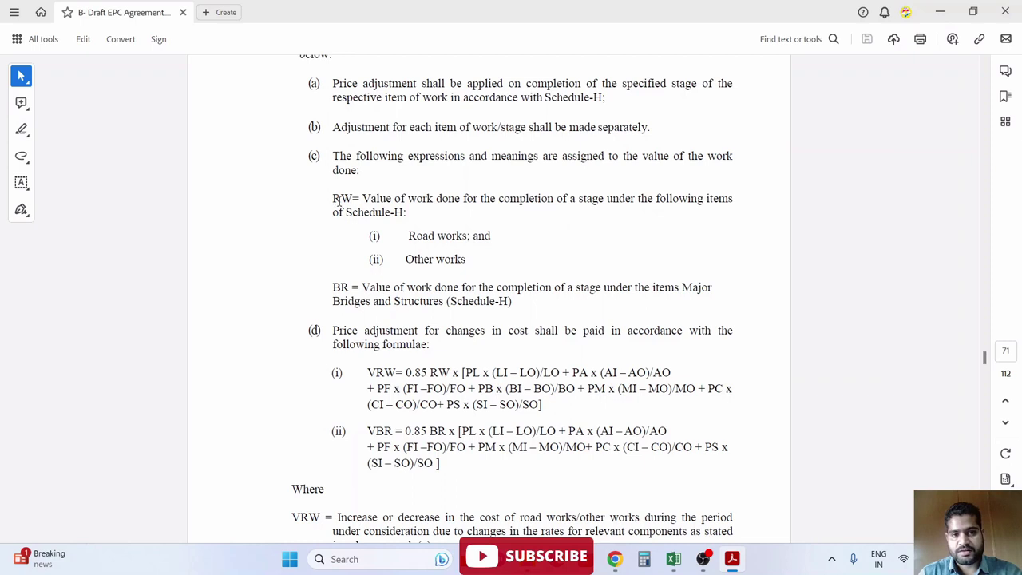
{"action": "scroll", "coordinate": [364, 224], "scroll_direction": "down", "scroll_amount": 3}
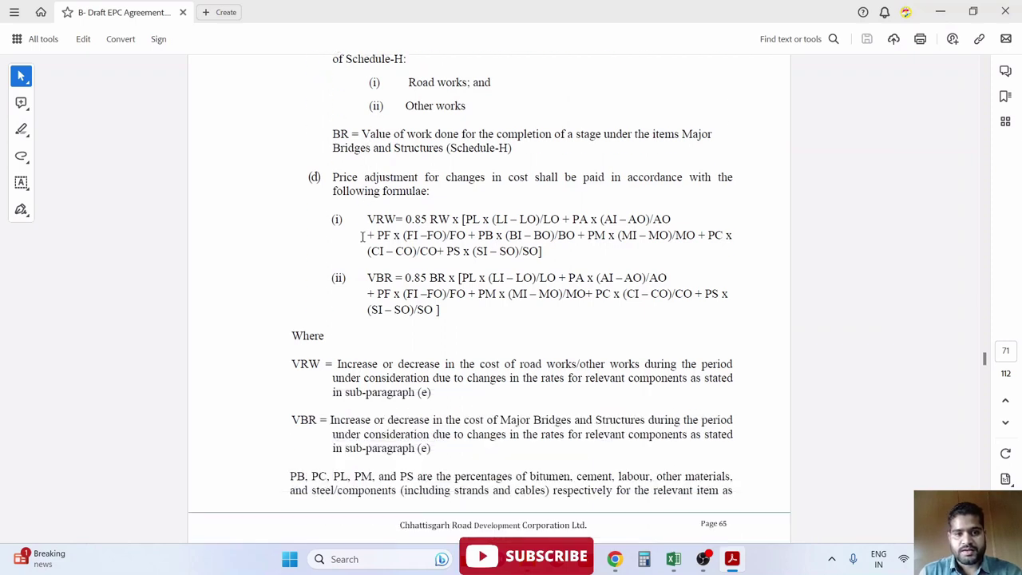
{"action": "scroll", "coordinate": [361, 236], "scroll_direction": "up", "scroll_amount": 1}
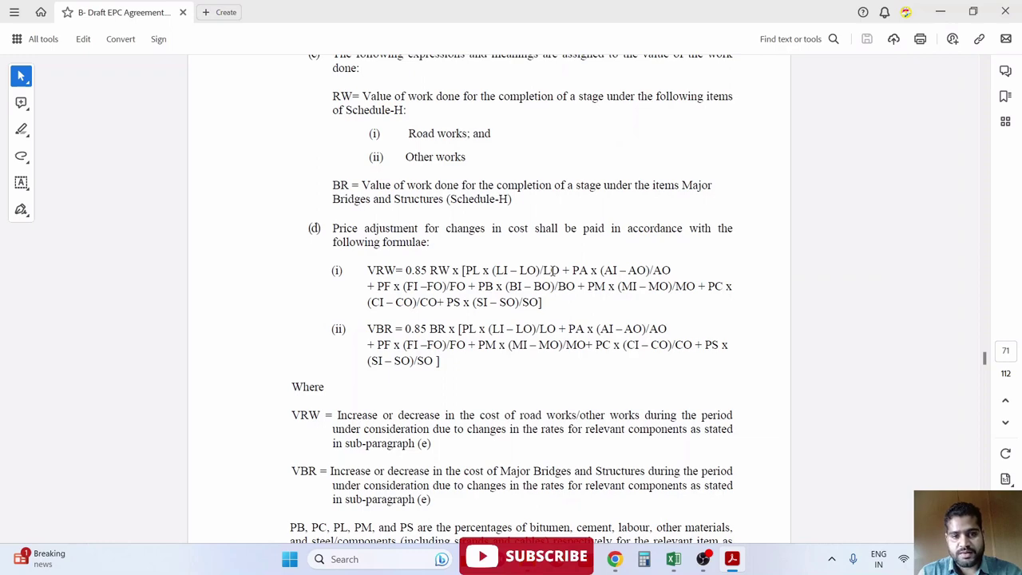
{"action": "scroll", "coordinate": [553, 272], "scroll_direction": "down", "scroll_amount": 2}
{"action": "scroll", "coordinate": [552, 271], "scroll_direction": "down", "scroll_amount": 2}
{"action": "scroll", "coordinate": [553, 271], "scroll_direction": "down", "scroll_amount": 3}
- Read through the AO-to-SI index definitions in the PDF, then switch back to Excel's empty Sheet1
{"action": "scroll", "coordinate": [551, 273], "scroll_direction": "down", "scroll_amount": 5}
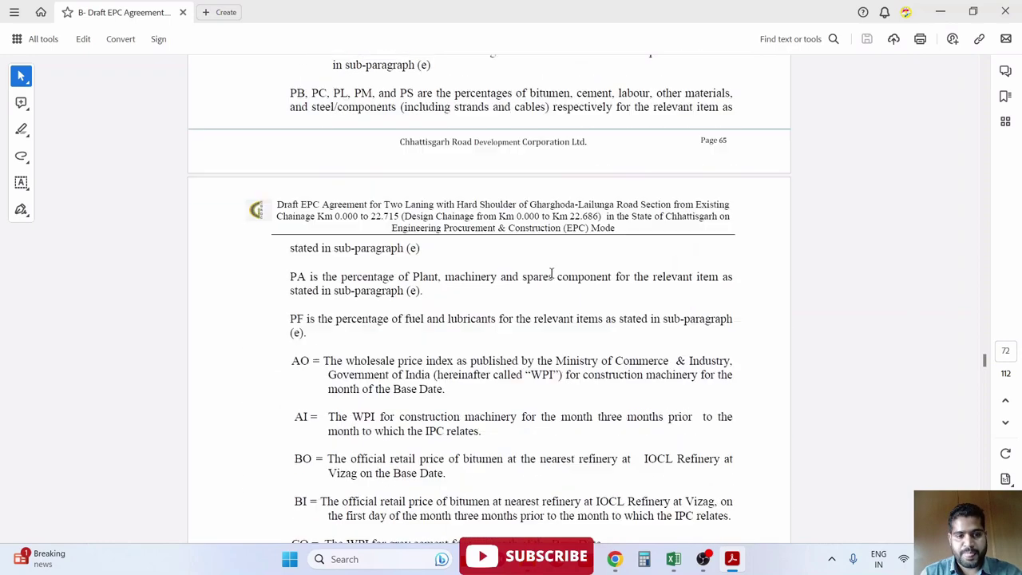
{"action": "scroll", "coordinate": [550, 274], "scroll_direction": "down", "scroll_amount": 3}
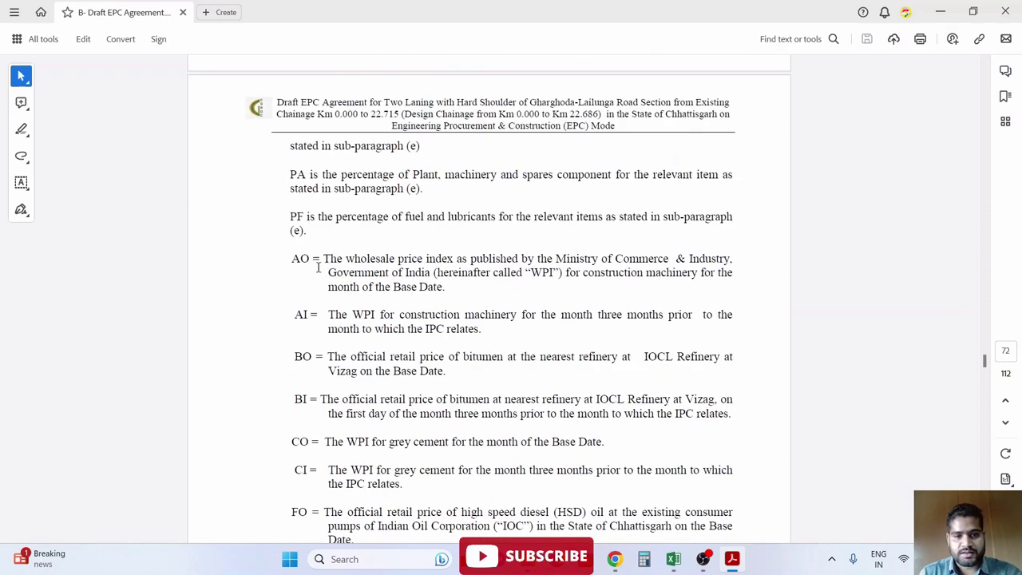
{"action": "scroll", "coordinate": [326, 269], "scroll_direction": "down", "scroll_amount": 3}
{"action": "scroll", "coordinate": [335, 276], "scroll_direction": "down", "scroll_amount": 3}
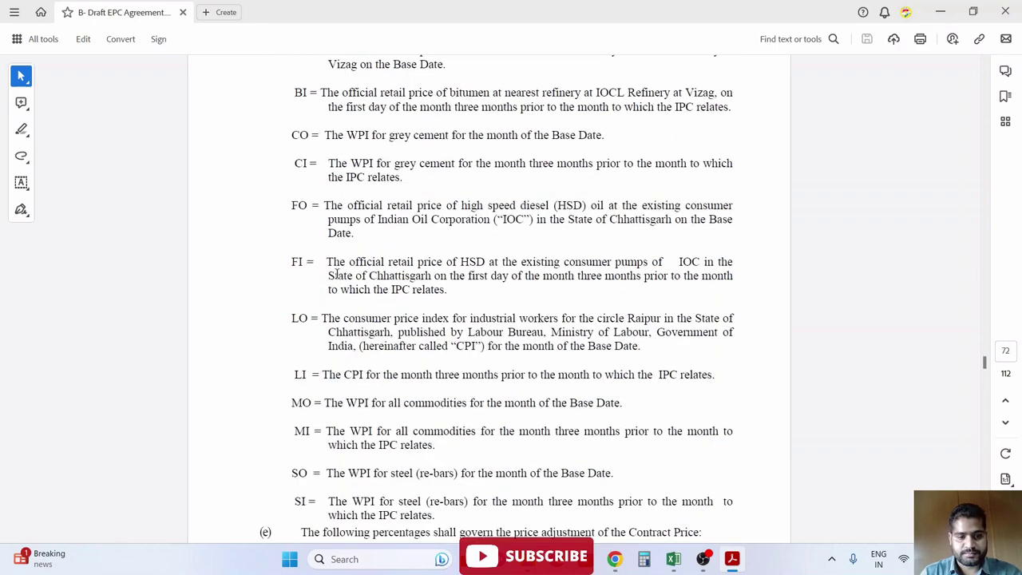
{"action": "scroll", "coordinate": [337, 274], "scroll_direction": "up", "scroll_amount": 2}
{"action": "scroll", "coordinate": [337, 274], "scroll_direction": "up", "scroll_amount": 3}
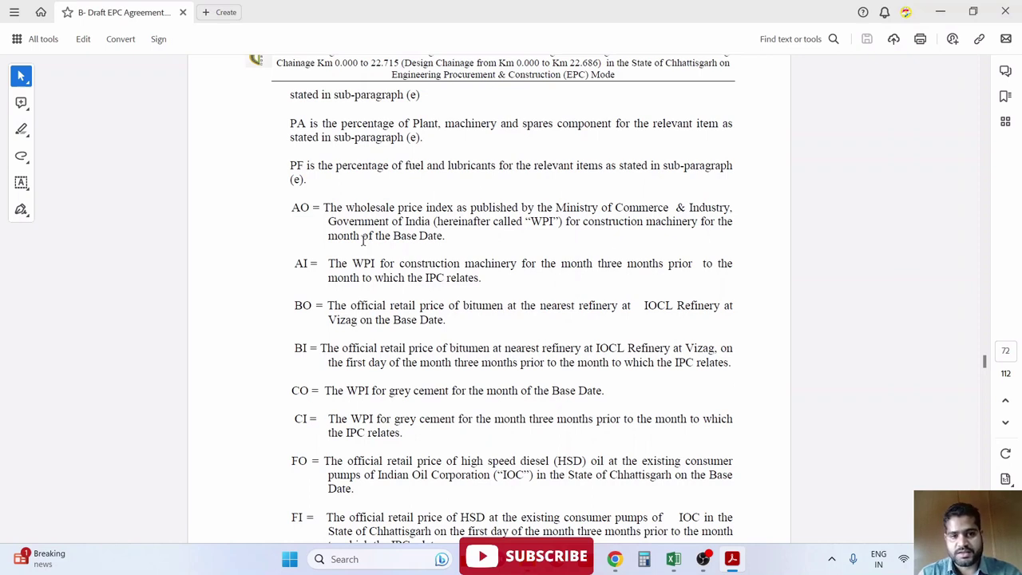
{"action": "double_click", "coordinate": [303, 209]}
{"action": "left_click", "coordinate": [294, 257]}
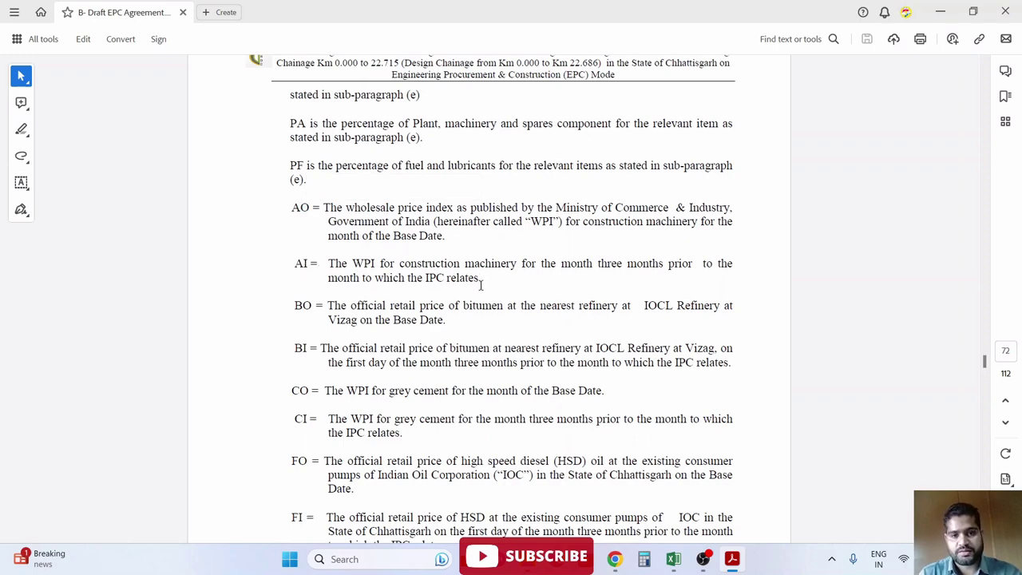
{"action": "scroll", "coordinate": [480, 285], "scroll_direction": "up", "scroll_amount": 3}
{"action": "scroll", "coordinate": [481, 285], "scroll_direction": "down", "scroll_amount": 3}
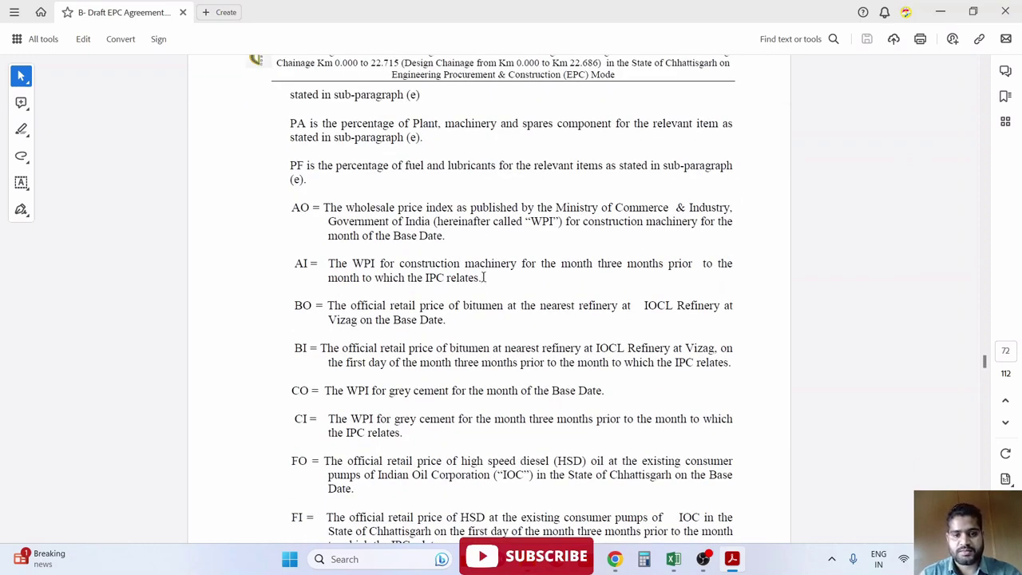
{"action": "key", "text": "alt+Tab"}
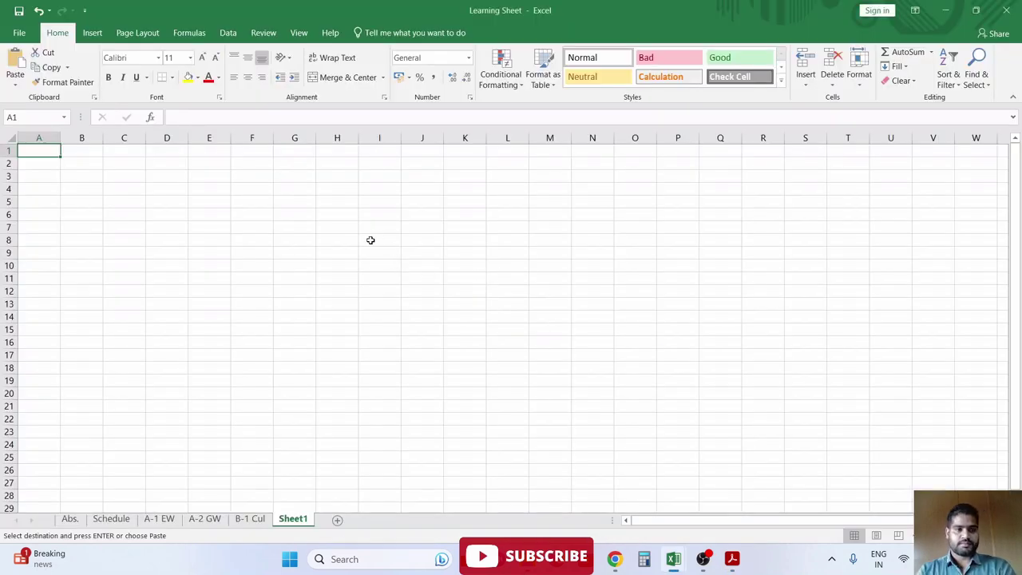
- Type headings Sr. No, IPC No. and Month in row 2, and begin 'Value of work done Earthwork, Granular work…' in D2
{"action": "key", "text": "Down"}
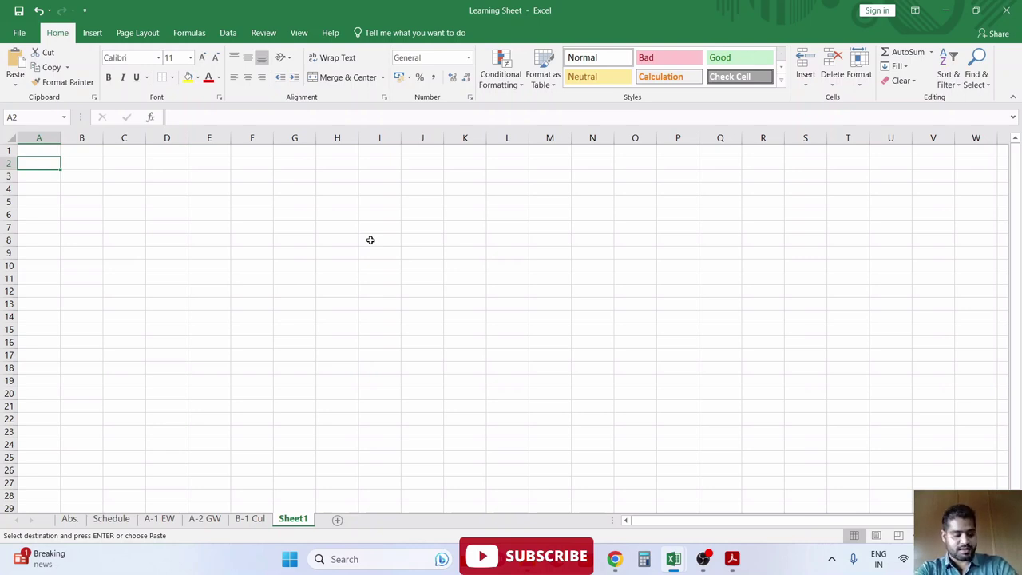
{"action": "type", "text": "Sr. No"}
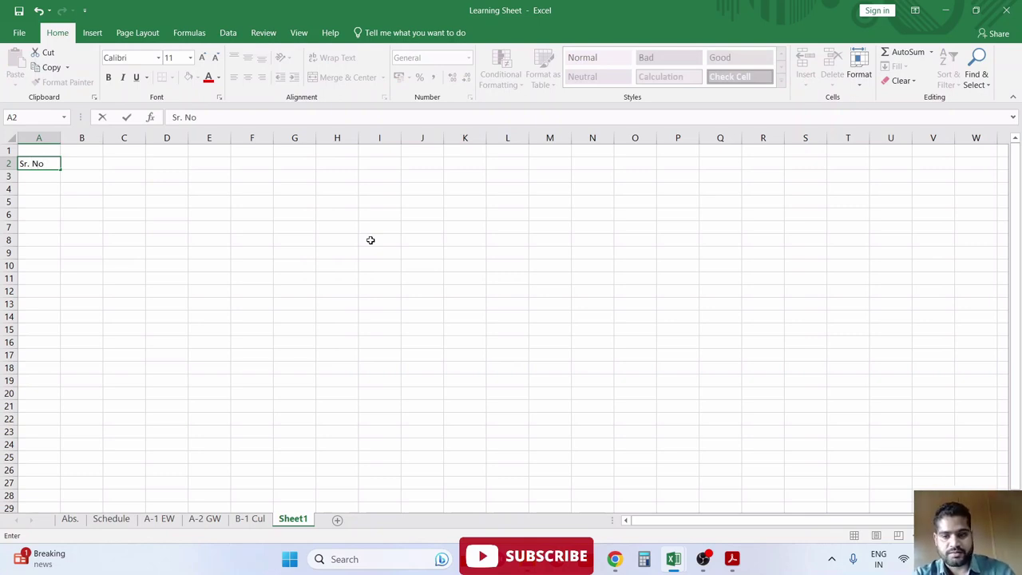
{"action": "key", "text": "Tab"}
{"action": "type", "text": "I"}
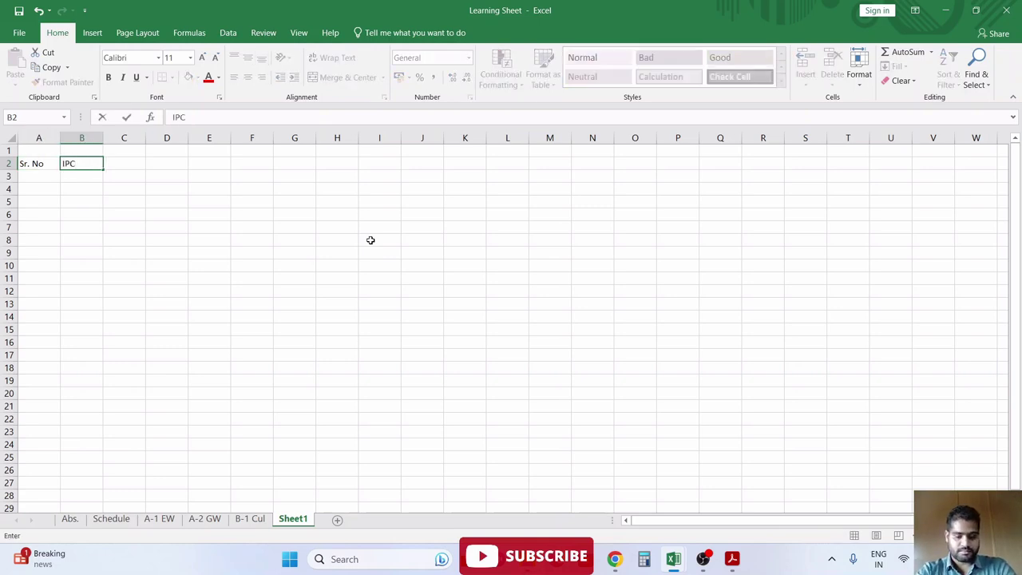
{"action": "key", "text": "Tab"}
{"action": "type", "text": "Mo"}
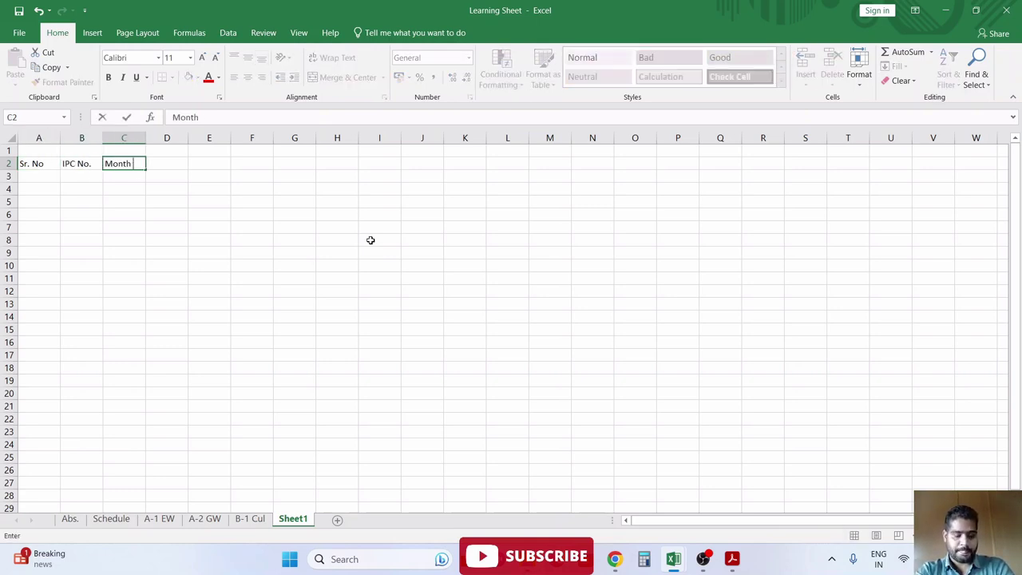
{"action": "key", "text": "Tab"}
{"action": "type", "text": "Value of "}
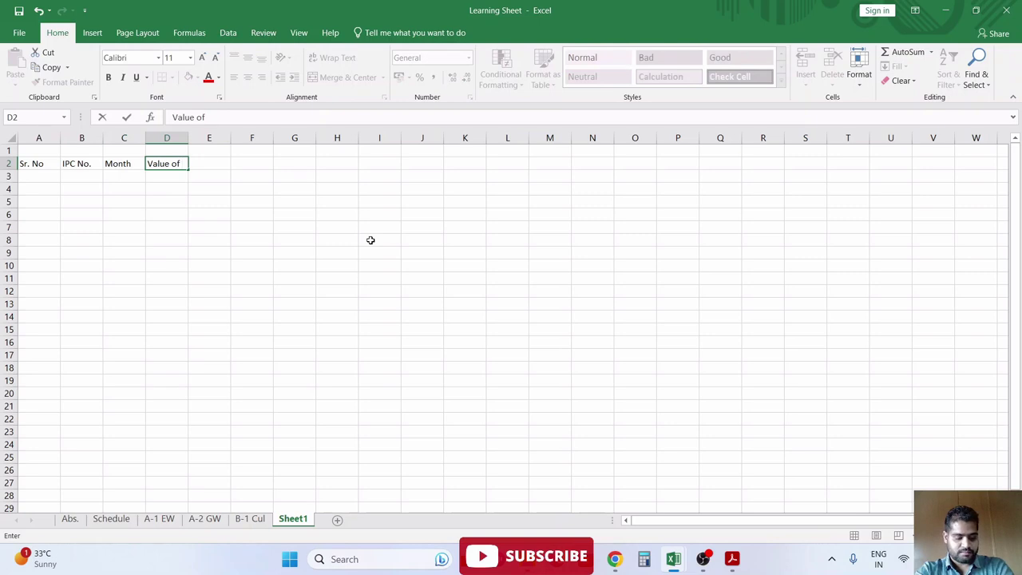
{"action": "type", "text": "work done Eart"}
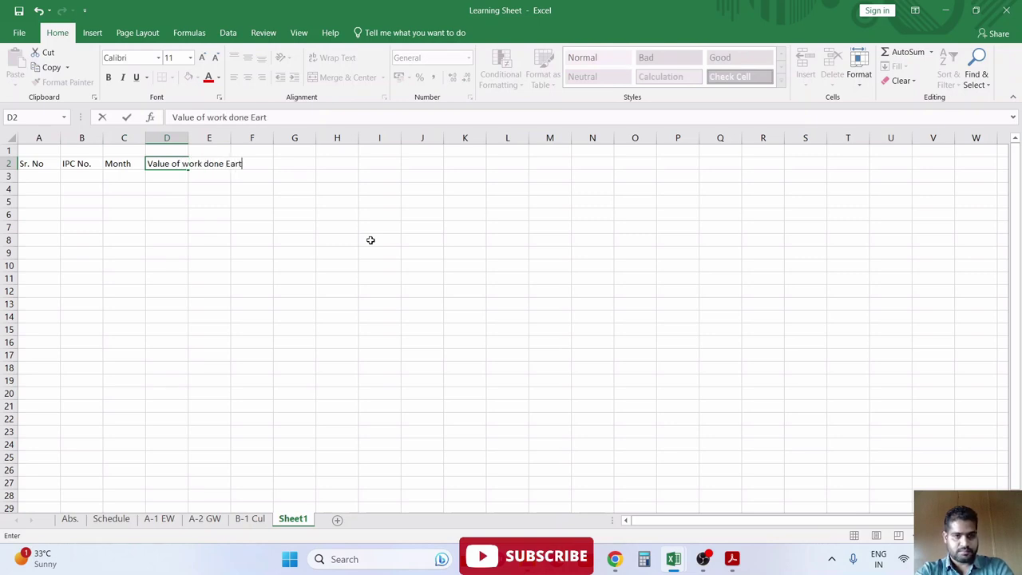
{"action": "type", "text": "hwork, Granular "}
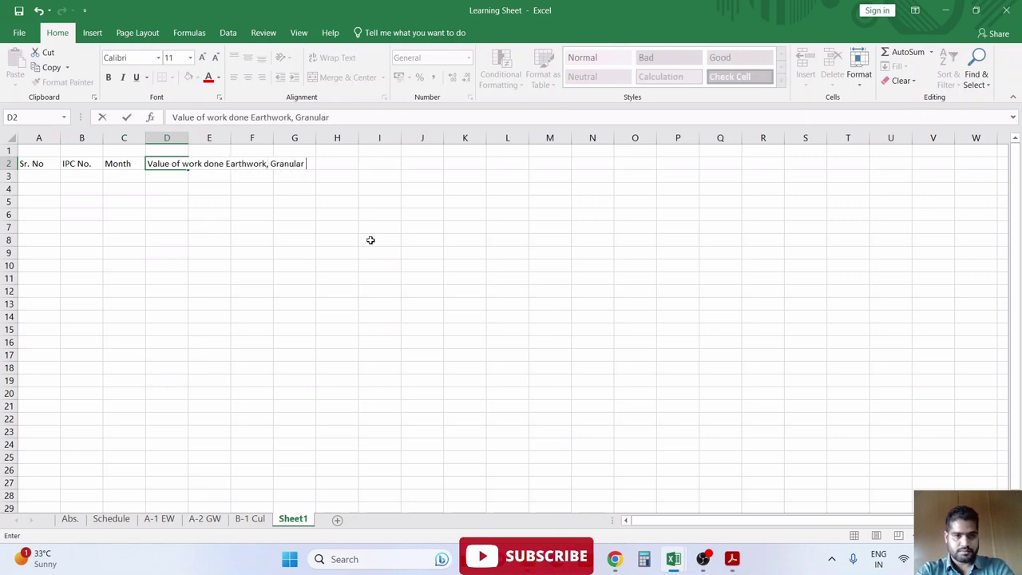
{"action": "type", "text": "work,"}
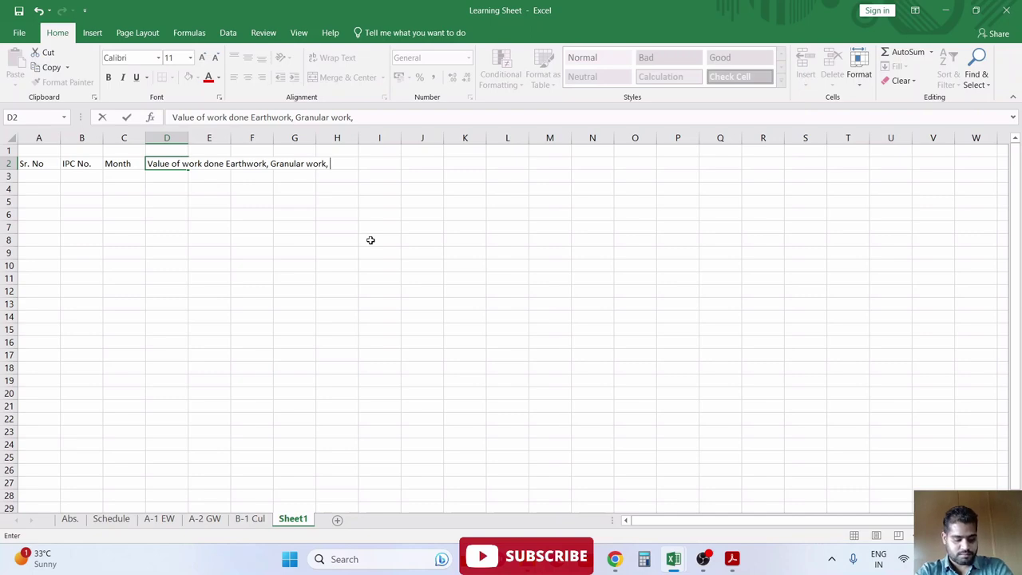
{"action": "type", "text": " and other work (RW"}
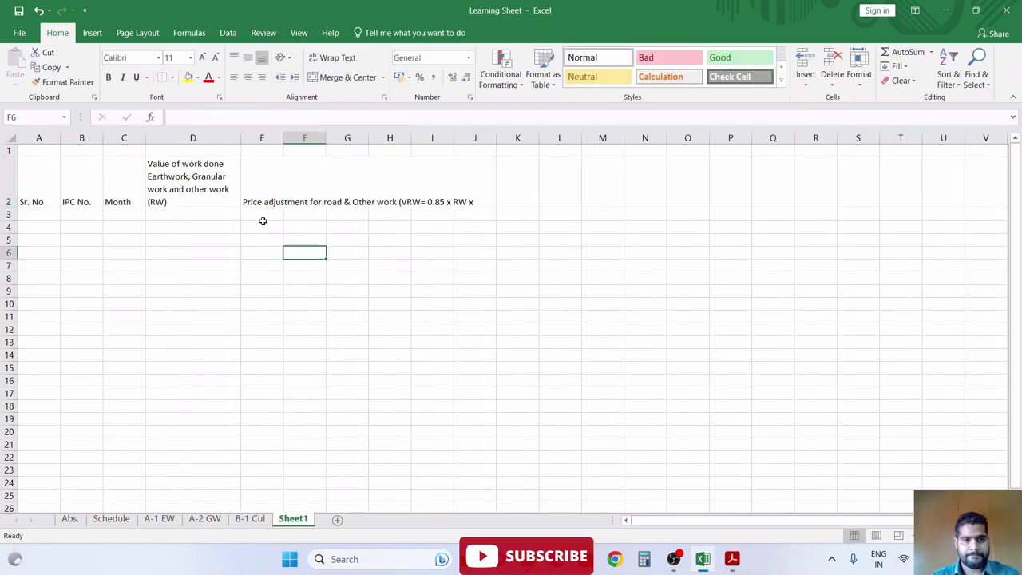
- Copy VRW formula (i) from the agreement into E2 and widen column E
{"action": "left_click", "coordinate": [731, 559]}
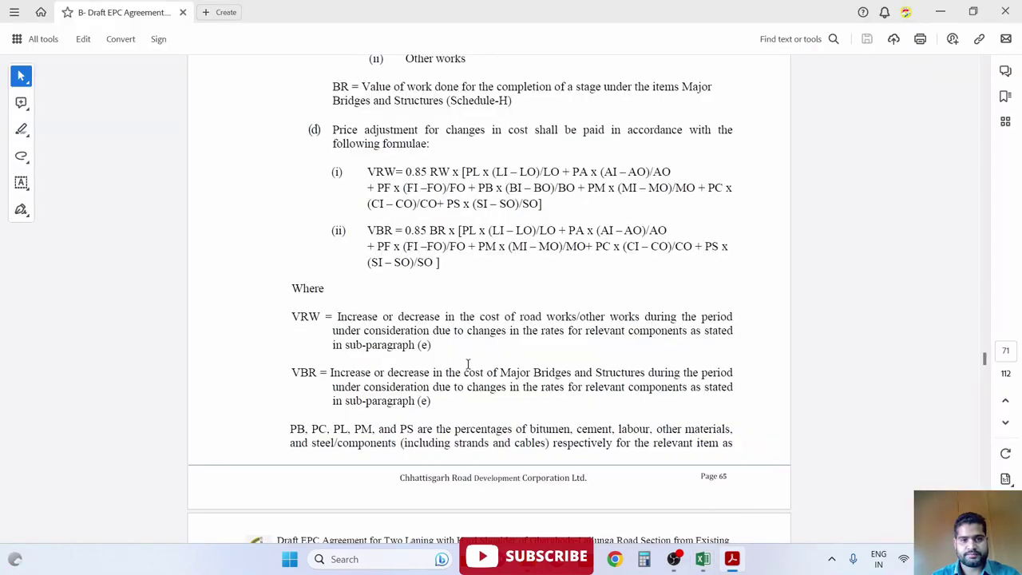
{"action": "left_click_drag", "start_coordinate": [368, 172], "coordinate": [511, 232]}
{"action": "key", "text": "alt+Tab"}
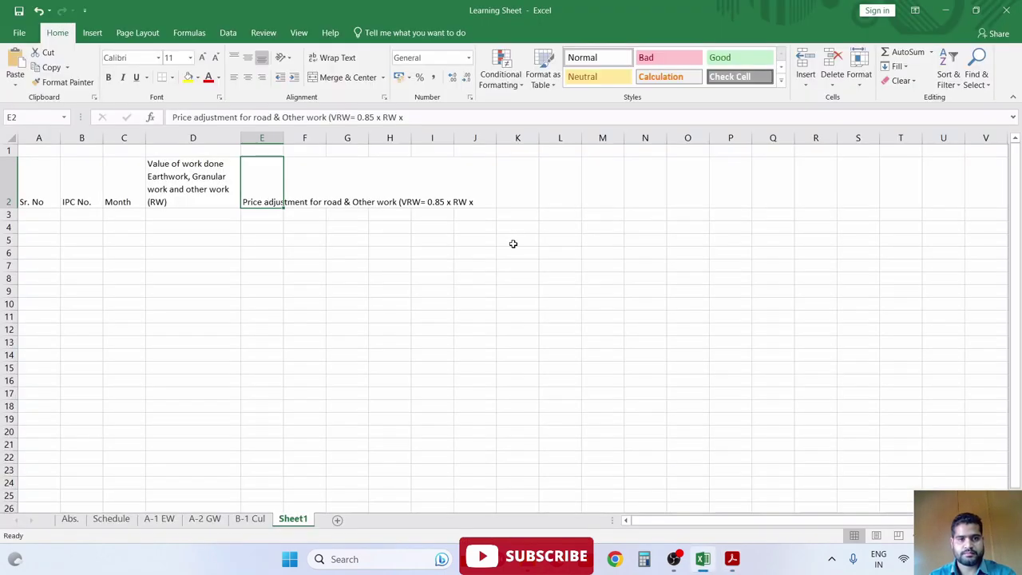
{"action": "key", "text": "ctrl+shift+Left"}
{"action": "key", "text": "ctrl+shift+Left"}
{"action": "key", "text": "ctrl+shift+Left"}
{"action": "key", "text": "ctrl+shift+Left"}
{"action": "type", "text": "(VRW= 0.85 RW x [PL x (LI – LO)/LO + PA x (AI – AO)/AO + PF x (FI –FO)/FO + PB x (BI – BO)/BO + PM x (MI – MO)/MO + PC x (CI – CO)/CO+ PS x (SI – SO)/SO]"}
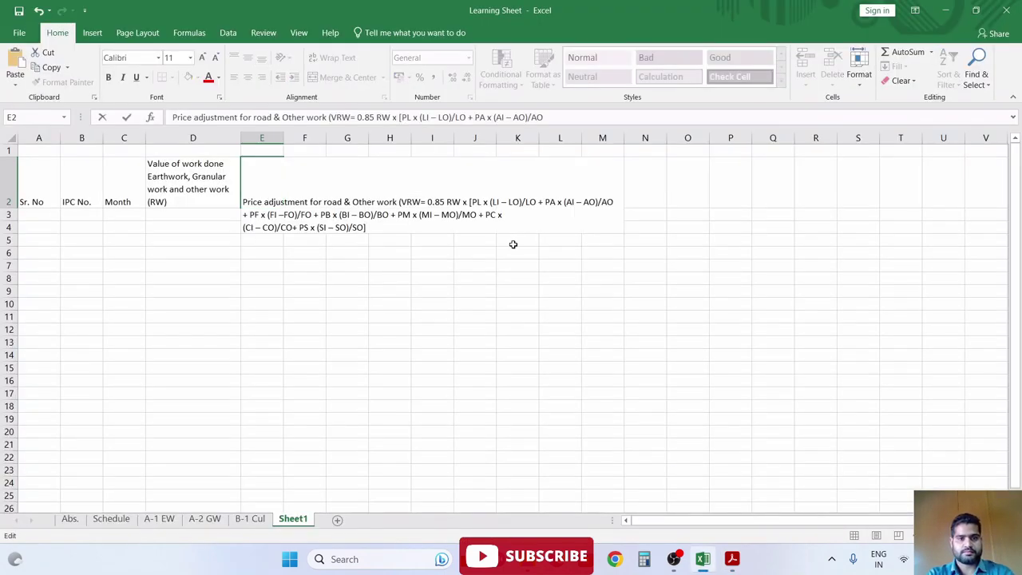
{"action": "key", "text": "ctrl+Return"}
{"action": "left_click_drag", "start_coordinate": [284, 137], "coordinate": [379, 137]}
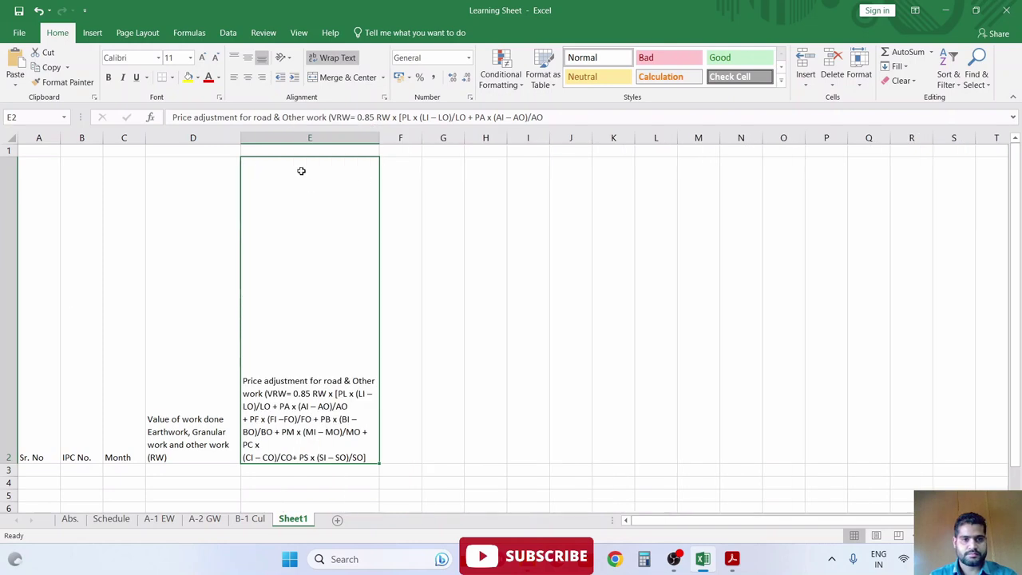
{"action": "key", "text": "Return"}
- Remove stray line breaks in E2, joining the PC x, BI/BO and + PF x parts onto single lines
{"action": "left_click", "coordinate": [321, 204]}
{"action": "double_click", "coordinate": [317, 236]}
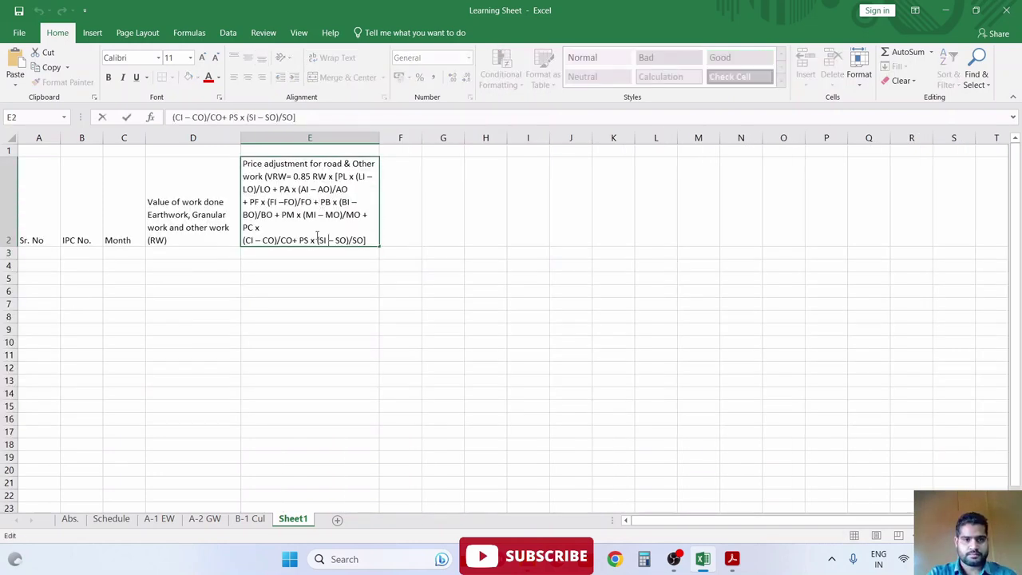
{"action": "key", "text": "Home"}
{"action": "key", "text": "BackSpace"}
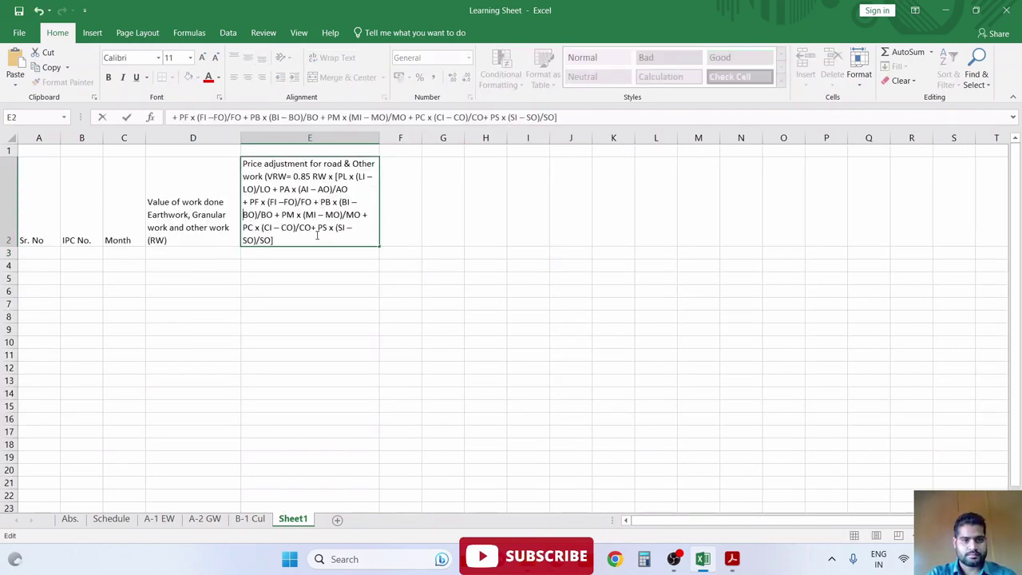
{"action": "key", "text": "BackSpace"}
{"action": "key", "text": "BackSpace"}
{"action": "key", "text": "BackSpace"}
{"action": "type", "text": "-"}
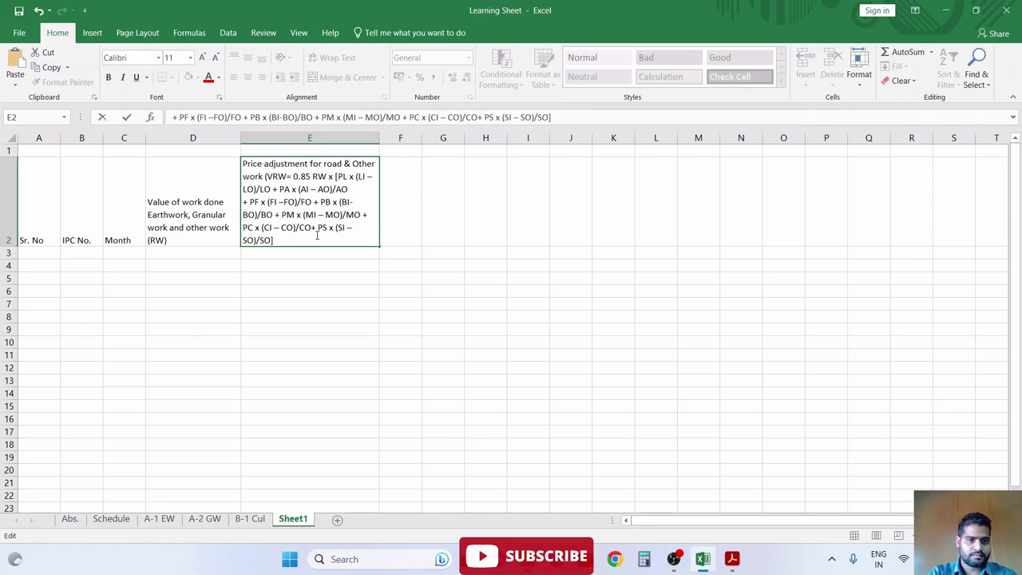
{"action": "key", "text": "Home"}
{"action": "key", "text": "BackSpace"}
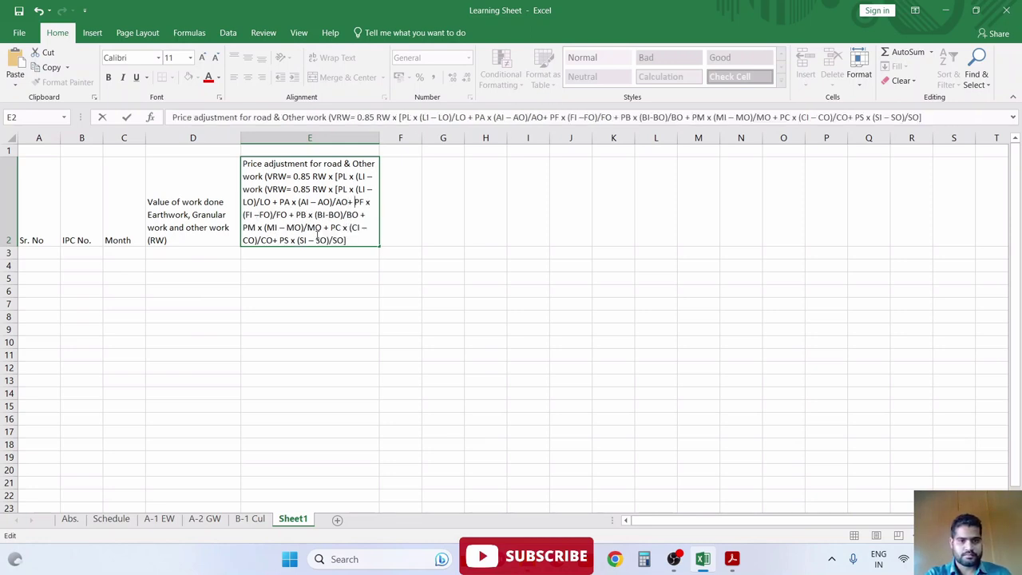
{"action": "key", "text": "BackSpace"}
{"action": "key", "text": "Return"}
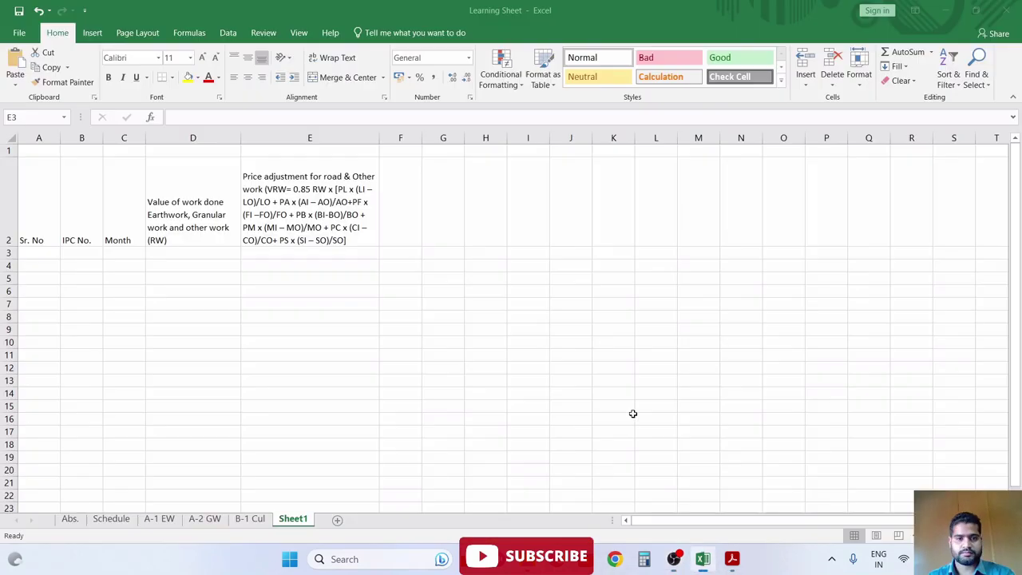
{"action": "left_click", "coordinate": [359, 207]}
{"action": "left_click", "coordinate": [391, 214]}
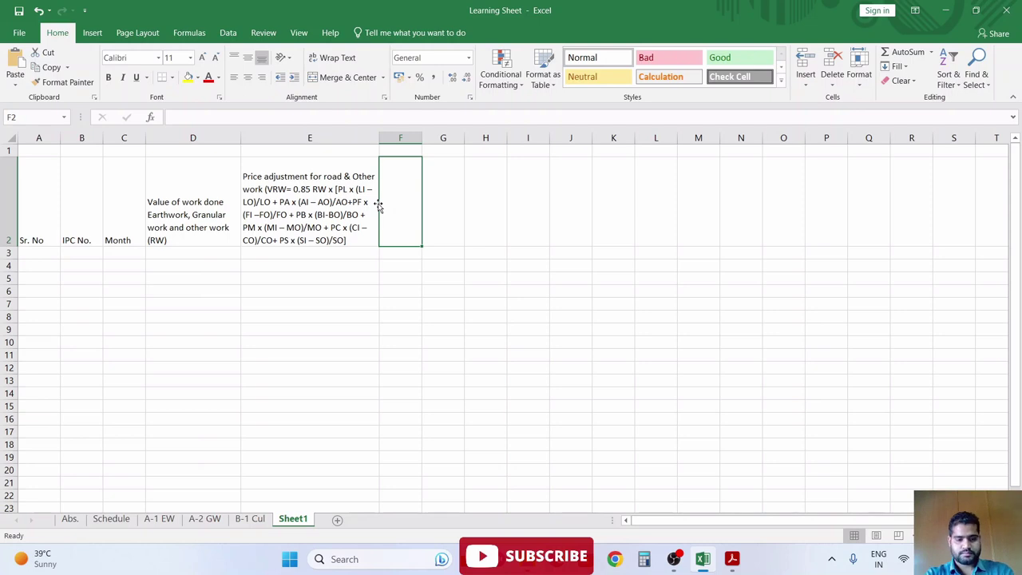
- Enter Labour (PL), Cement, Fuel & Lubricants, Other Material and Plant & Machinery & spares (PA) in F2:J2
{"action": "type", "text": "I"}
{"action": "type", "text": "bour"}
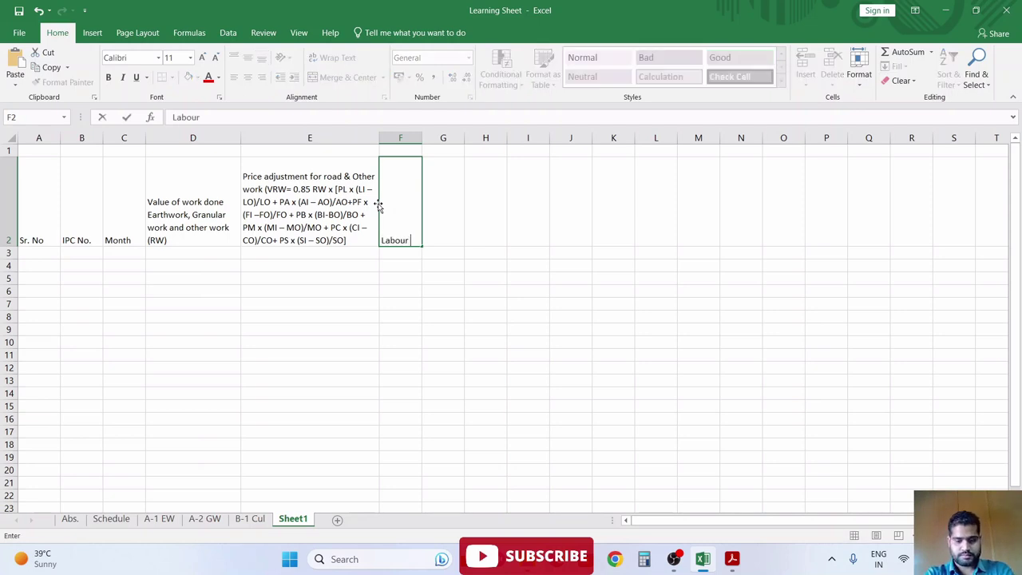
{"action": "type", "text": " (PL)"}
{"action": "key", "text": "Tab"}
{"action": "type", "text": "Cement"}
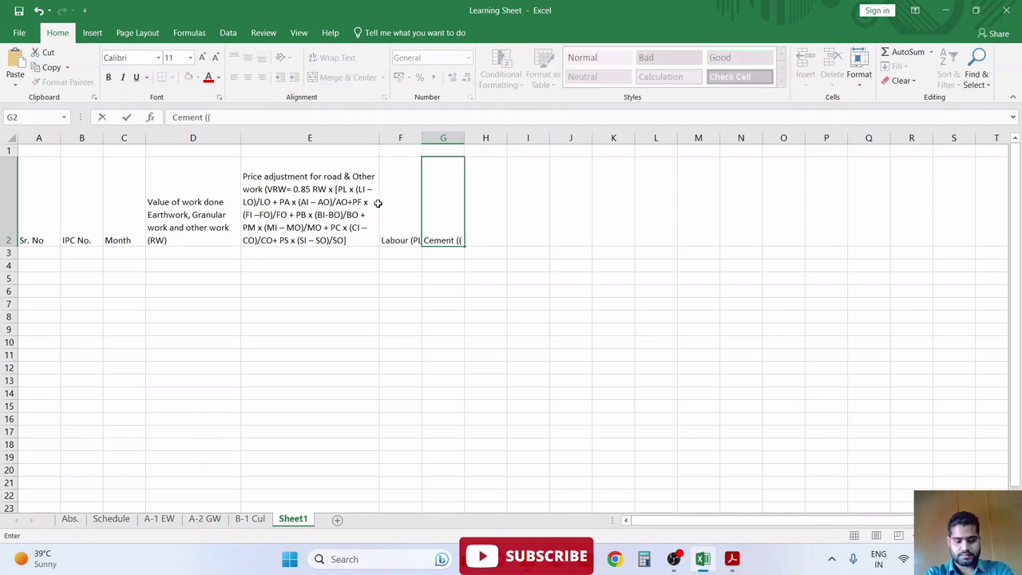
{"action": "key", "text": "Tab"}
{"action": "type", "text": "Fu"}
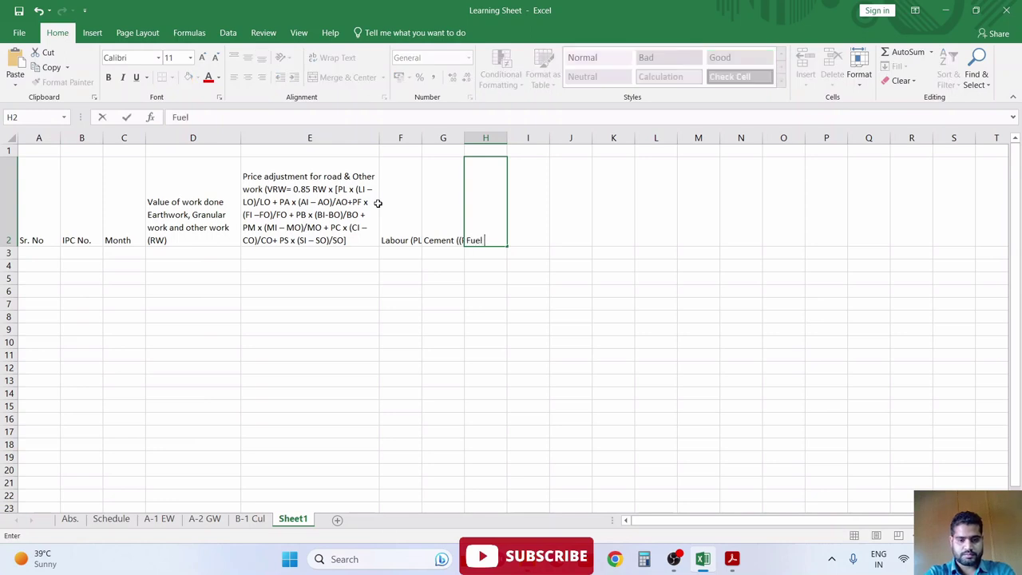
{"action": "type", "text": "& Lubricat"}
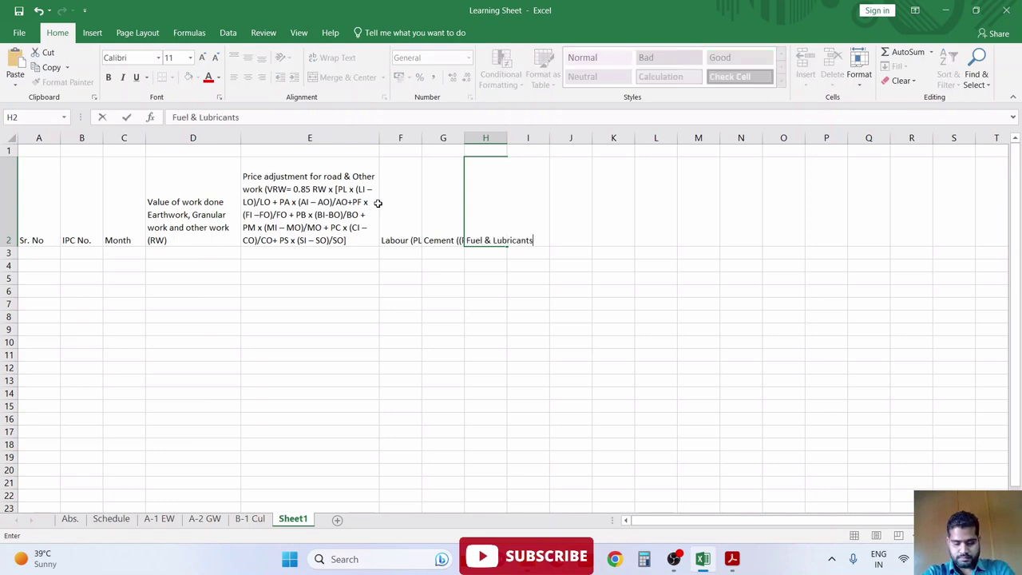
{"action": "type", "text": ")"}
{"action": "key", "text": "Tab"}
{"action": "type", "text": "Other Mat"}
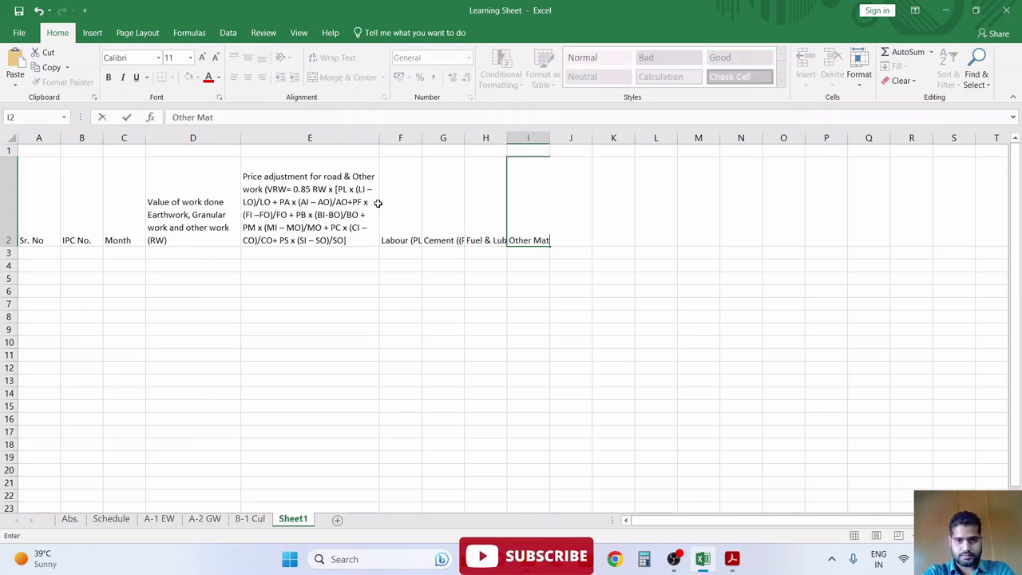
{"action": "key", "text": "Tab"}
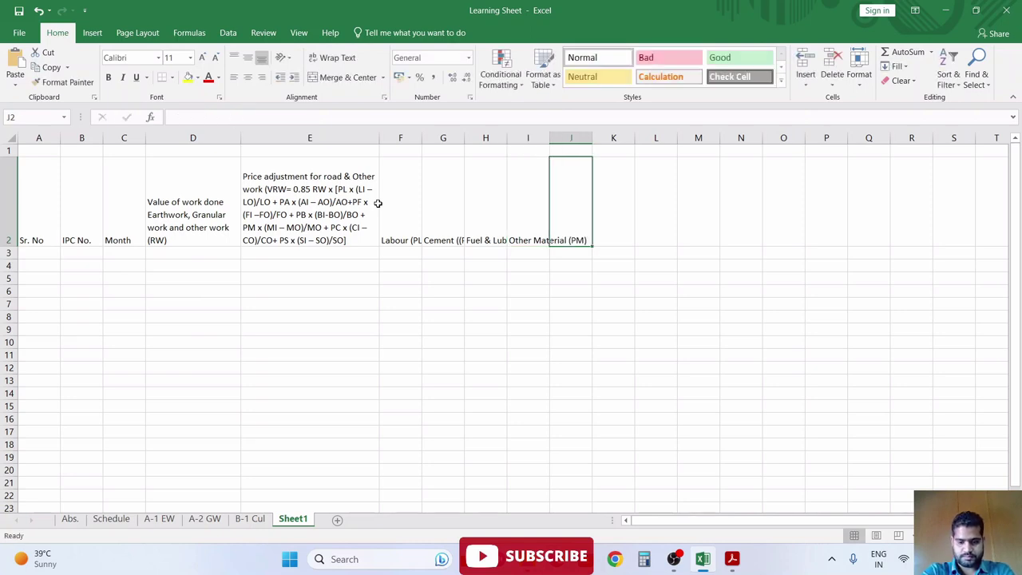
{"action": "type", "text": "Plant & Machinery"}
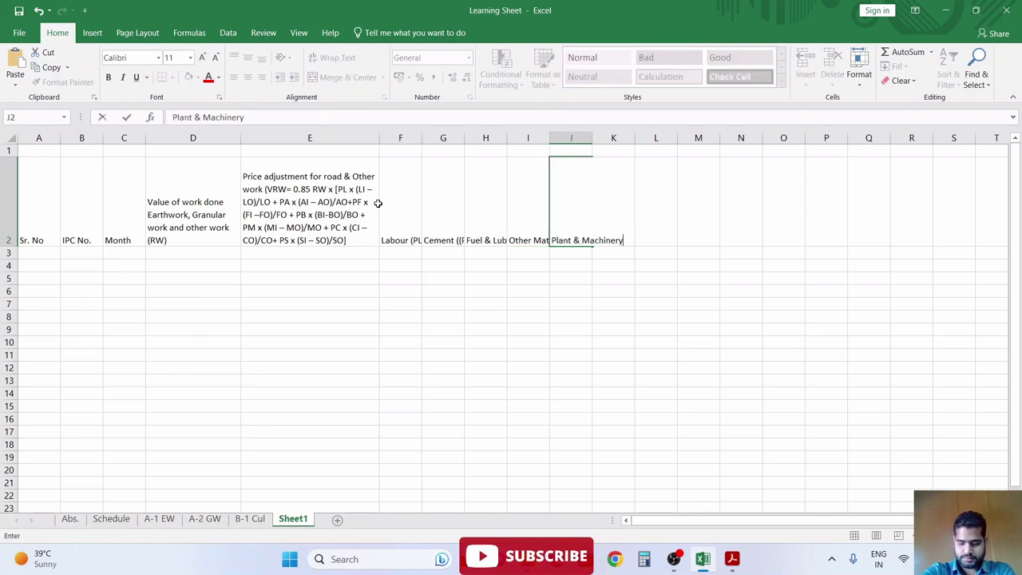
{"action": "type", "text": " & spares "}
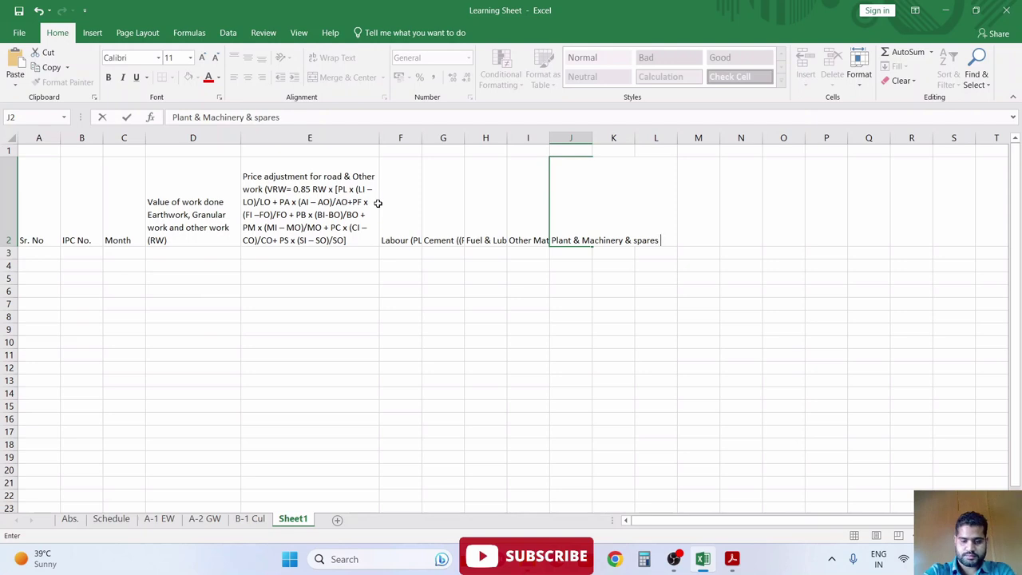
{"action": "type", "text": "(PA)"}
{"action": "left_click", "coordinate": [380, 206]}
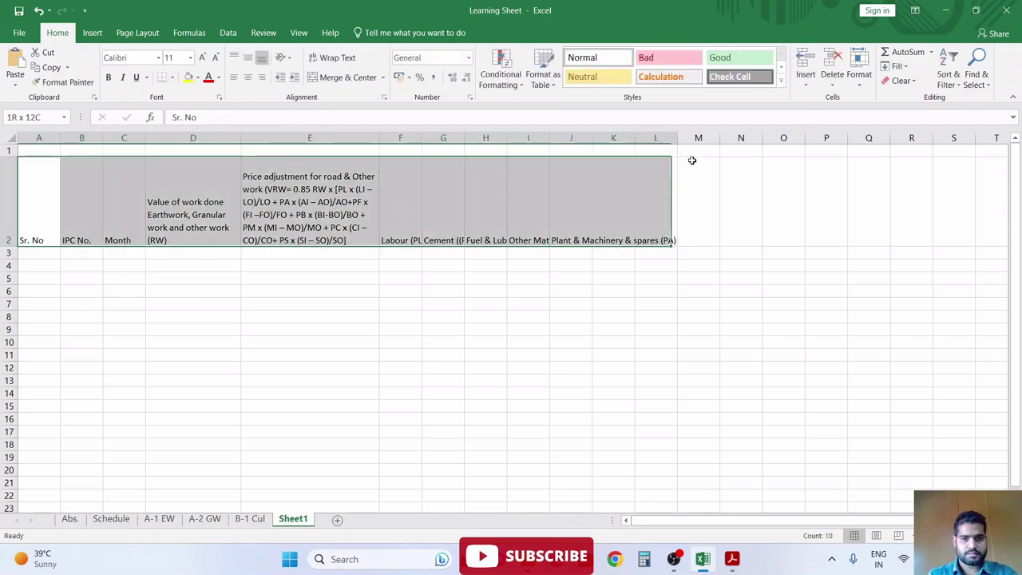
- Centre the row 2 headers horizontally and vertically, and set the whole sheet to Times New Roman
{"action": "left_click_drag", "start_coordinate": [24, 197], "coordinate": [730, 253]}
{"action": "left_click", "coordinate": [10, 139]}
{"action": "left_click", "coordinate": [247, 76]}
{"action": "left_click", "coordinate": [247, 57]}
{"action": "type", "text": "Times New Roman"}
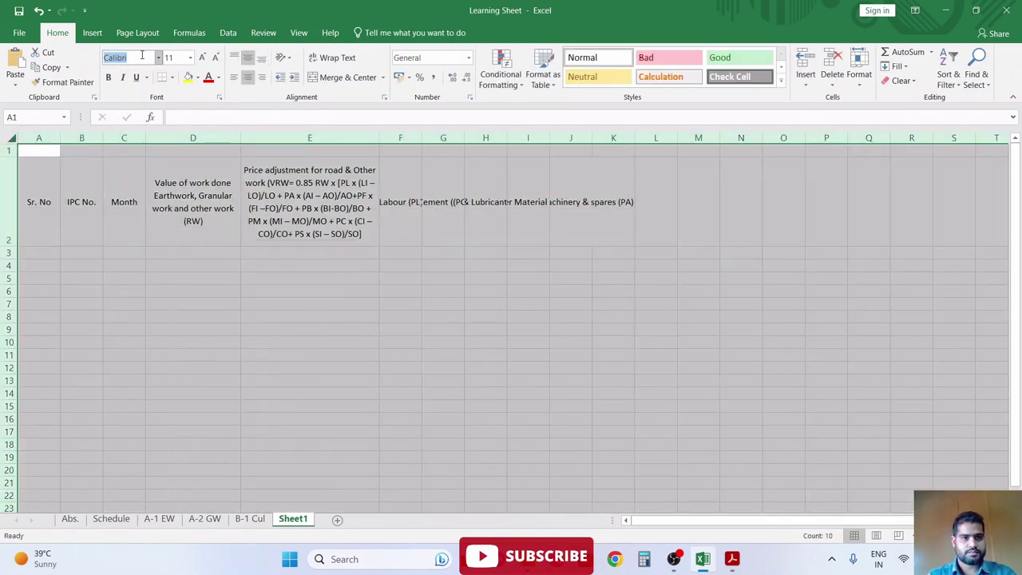
{"action": "key", "text": "Return"}
- Remove the spaces around the plus signs before PA and PF in the E2 formula
{"action": "left_click", "coordinate": [350, 184]}
{"action": "double_click", "coordinate": [350, 184]}
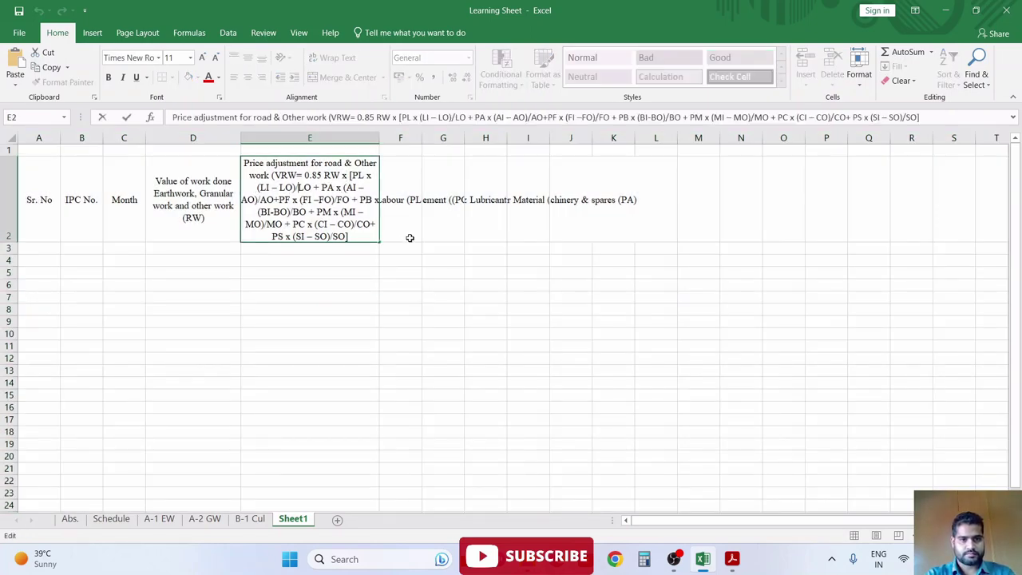
{"action": "key", "text": "Right"}
{"action": "key", "text": "Right"}
{"action": "key", "text": "Delete"}
{"action": "key", "text": "Right"}
{"action": "key", "text": "Delete"}
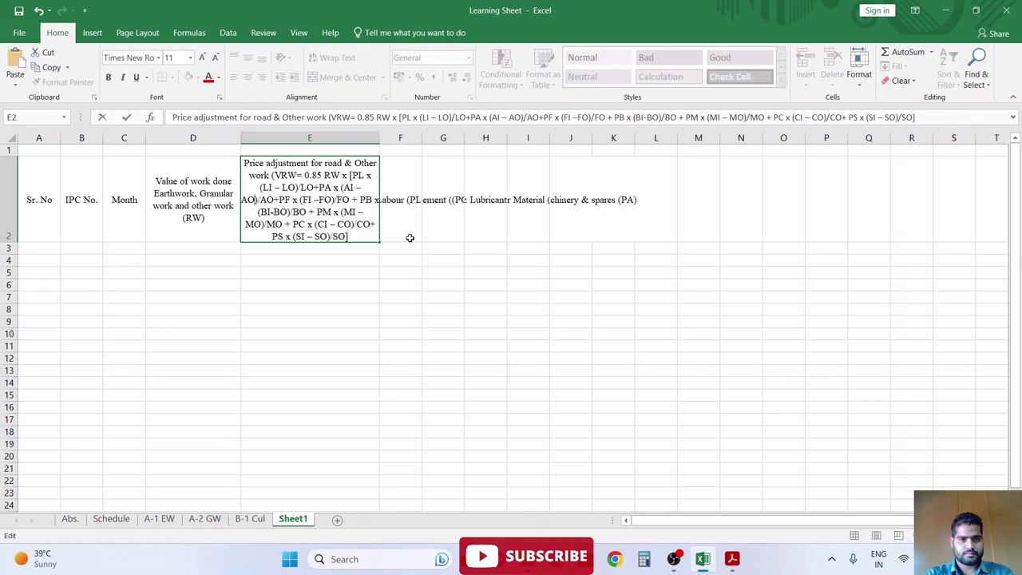
{"action": "key", "text": "Delete"}
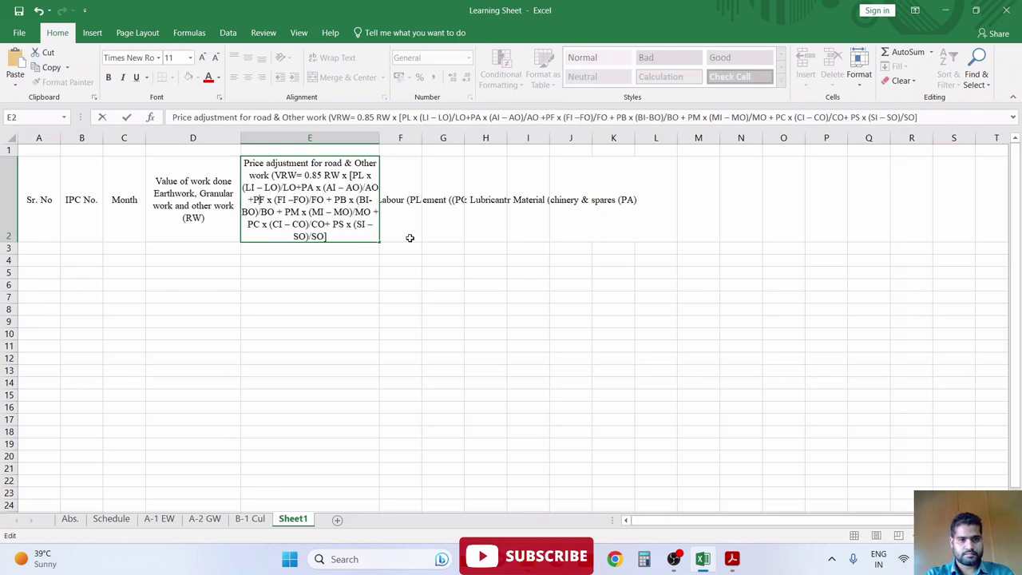
- Tighten the plus signs before PB, PM and PC in the E2 formula text
{"action": "key", "text": "BackSpace"}
{"action": "key", "text": "Left"}
{"action": "key", "text": "BackSpace"}
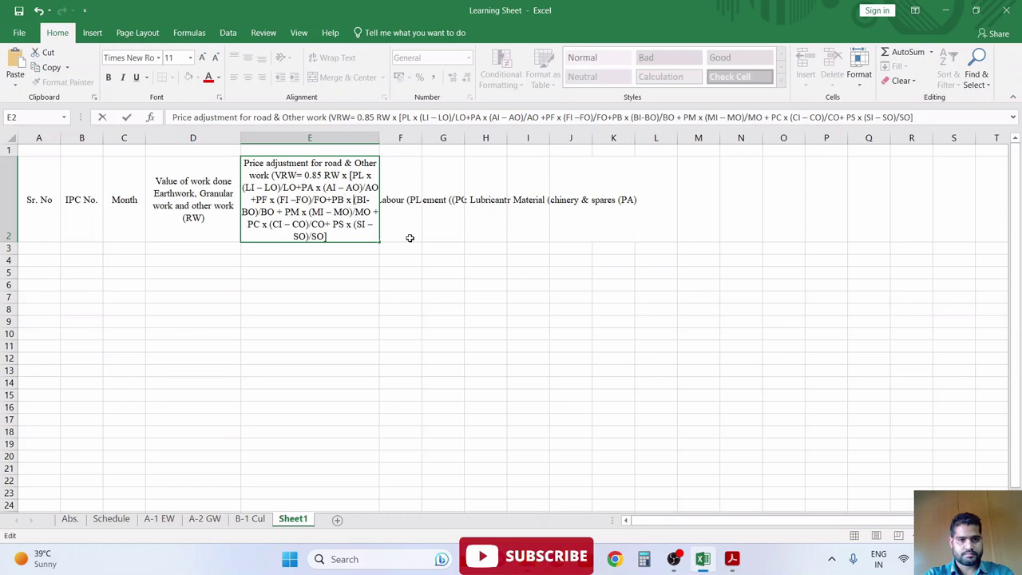
{"action": "key", "text": "Right"}
{"action": "key", "text": "Delete"}
{"action": "key", "text": "Right"}
{"action": "key", "text": "Delete"}
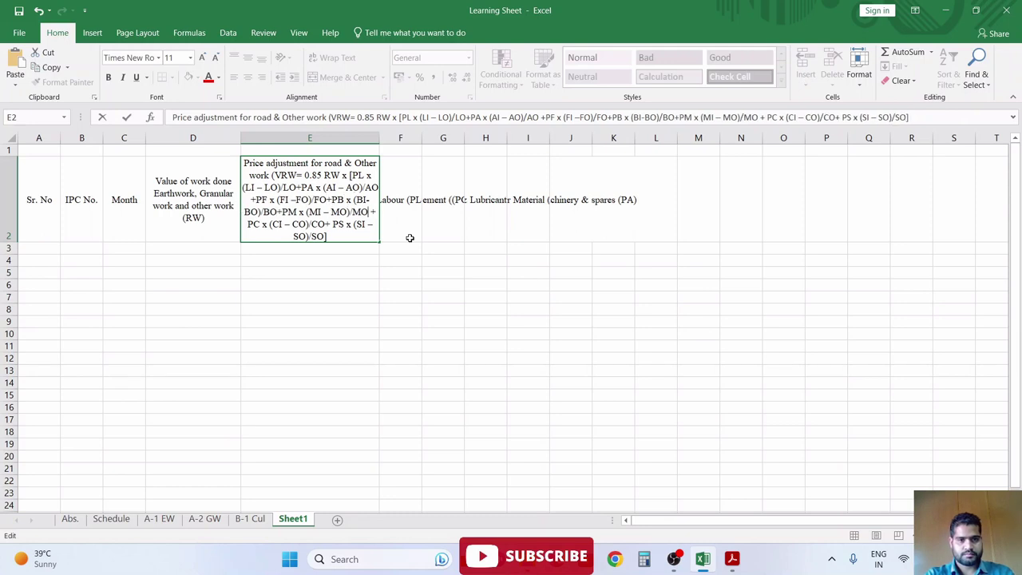
{"action": "key", "text": "Delete"}
{"action": "key", "text": "Right"}
{"action": "key", "text": "Delete"}
{"action": "left_click", "coordinate": [409, 238]}
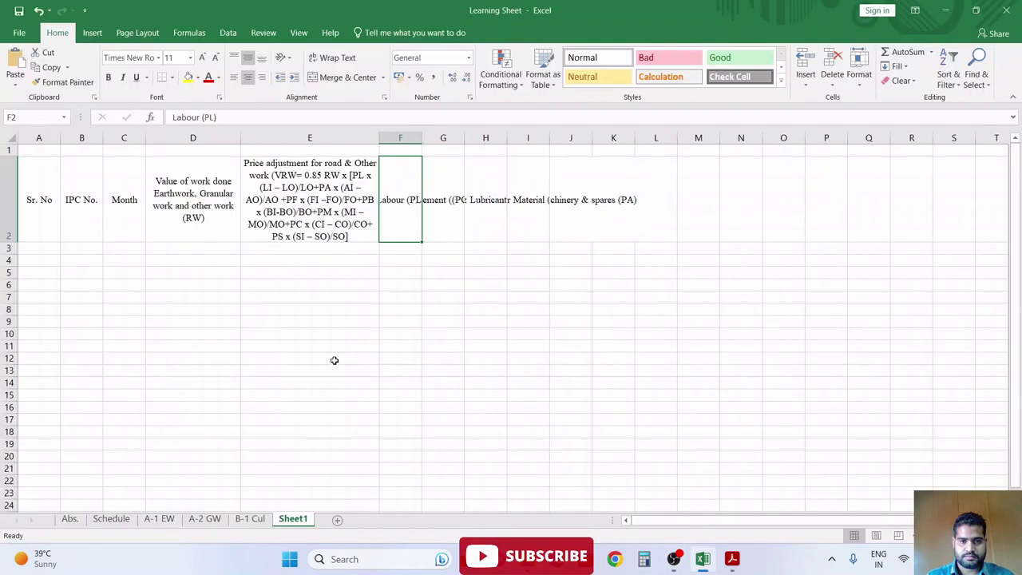
- AutoFit columns F–J to their headers and rename the sheet 'Price Escalation (E&O)'
{"action": "left_click", "coordinate": [374, 249]}
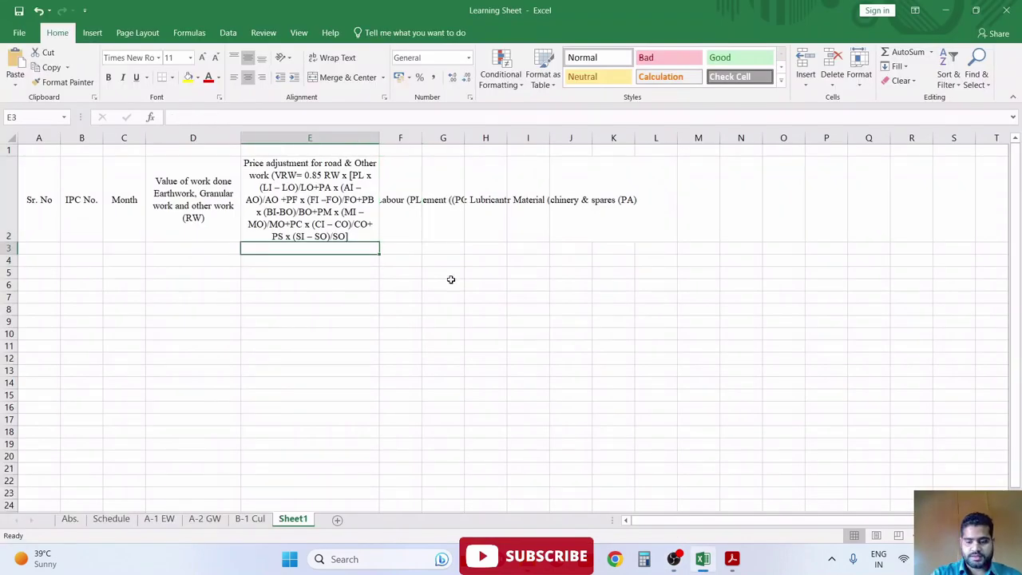
{"action": "key", "text": "Up"}
{"action": "double_click", "coordinate": [422, 138]}
{"action": "double_click", "coordinate": [474, 137]}
{"action": "double_click", "coordinate": [534, 137]}
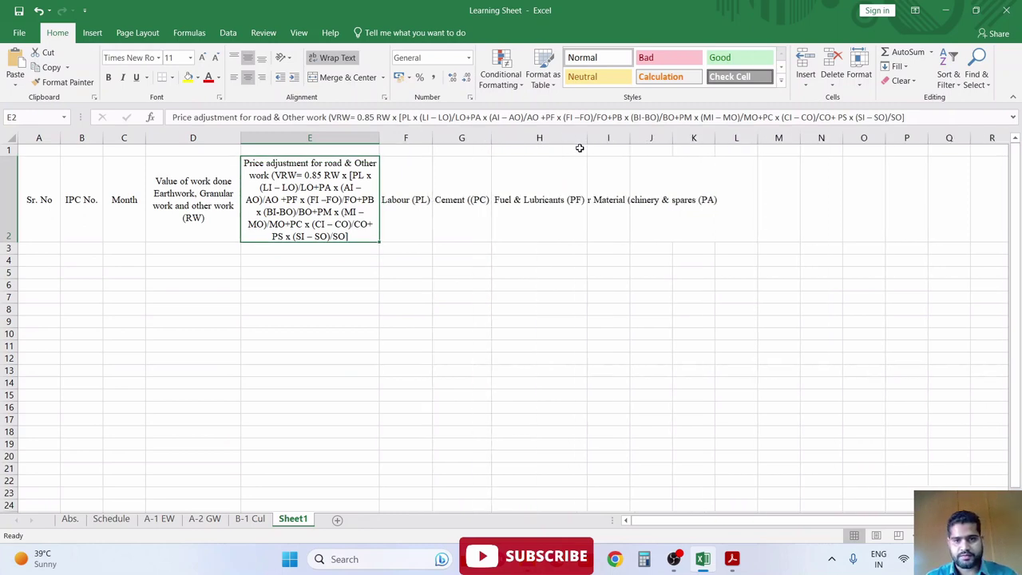
{"action": "double_click", "coordinate": [630, 137]}
{"action": "double_click", "coordinate": [714, 137]}
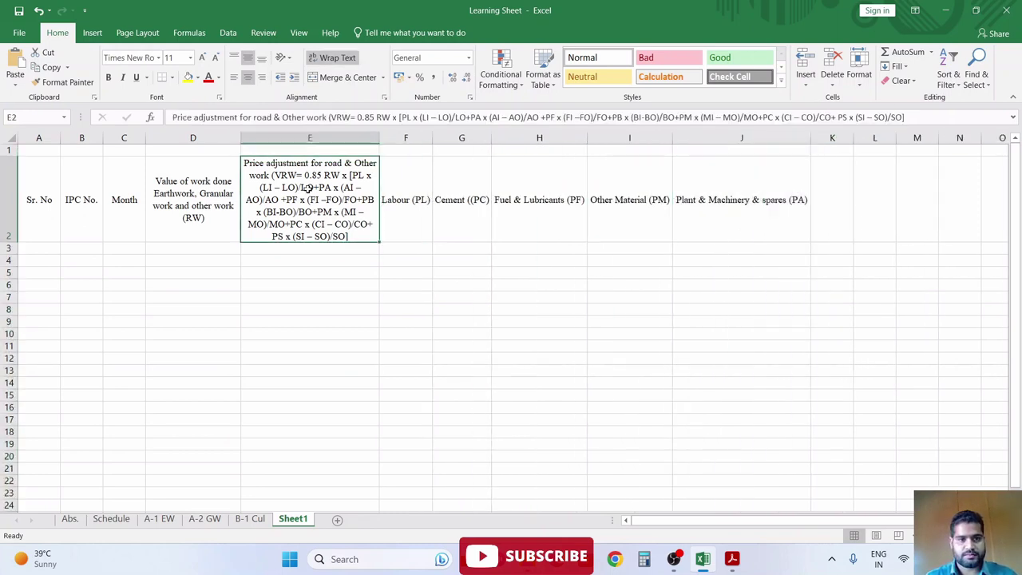
{"action": "double_click", "coordinate": [293, 520]}
{"action": "type", "text": "Pri"}
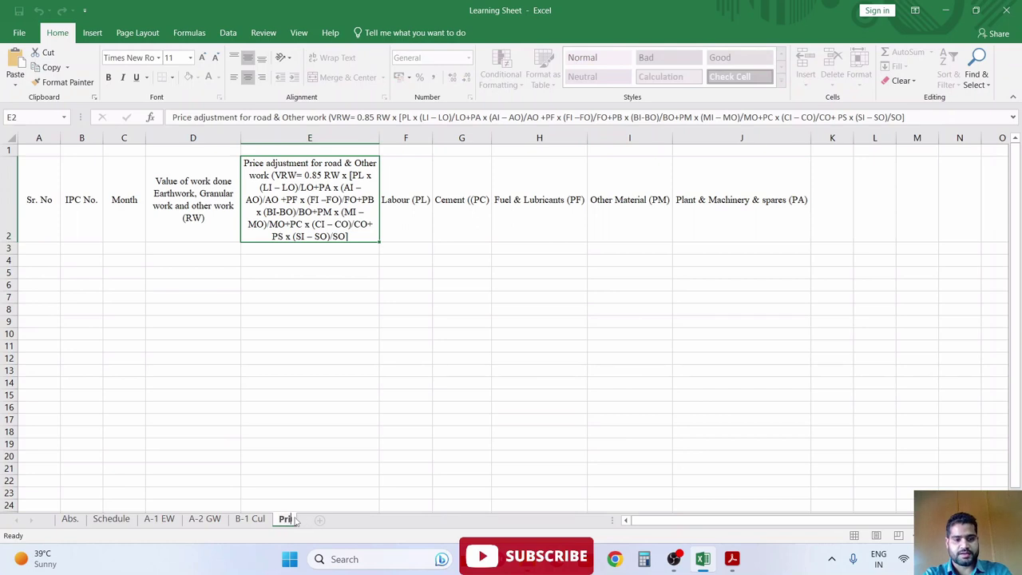
{"action": "type", "text": "ce Escalation (E"}
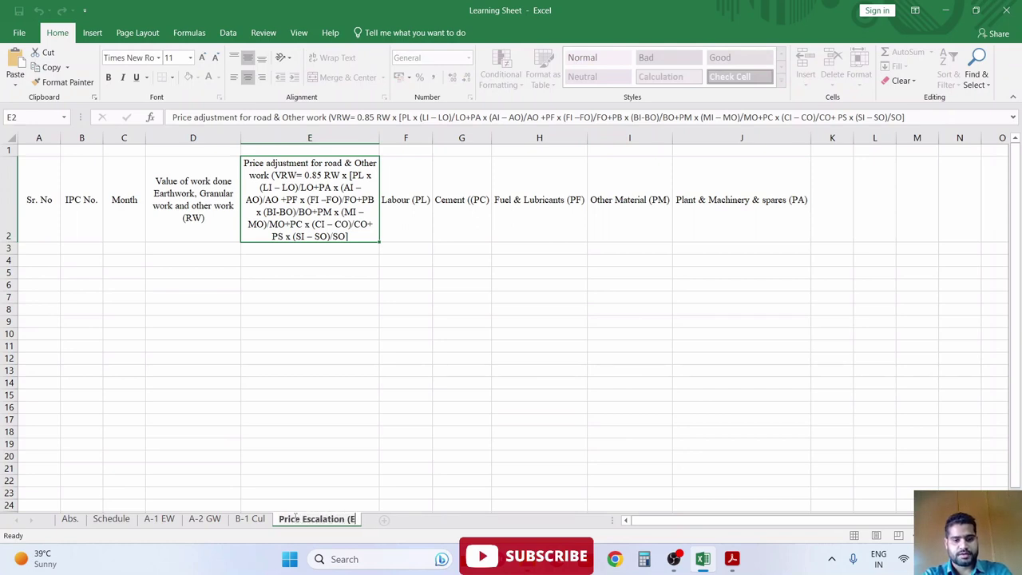
{"action": "type", "text": "&O)"}
- Name the sheet Price Escalation (E&O) and apply All Borders to A2:J13
{"action": "key", "text": "Return"}
{"action": "key", "text": "Return"}
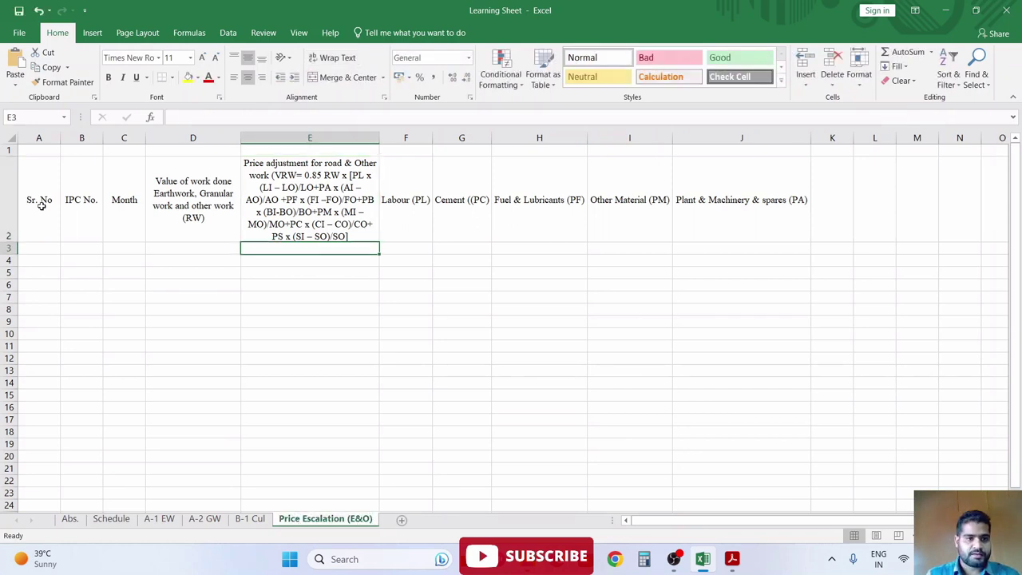
{"action": "mouse_move", "coordinate": [41, 200]}
{"action": "left_mouse_down"}
{"action": "mouse_move", "coordinate": [812, 279]}
{"action": "mouse_move", "coordinate": [802, 371]}
{"action": "left_mouse_up"}
{"action": "left_click", "coordinate": [171, 77]}
{"action": "left_click", "coordinate": [207, 186]}
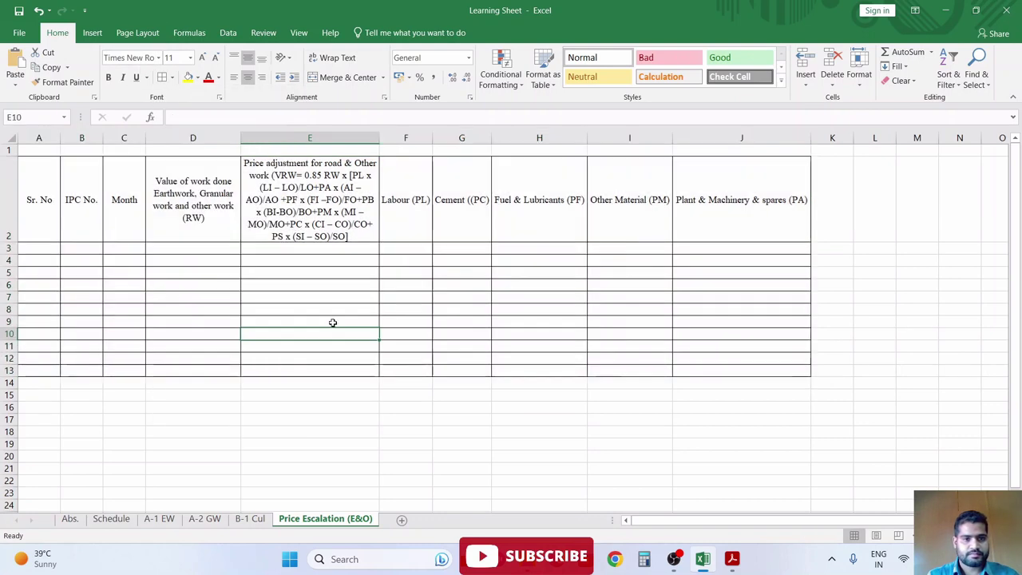
- Enter index labels (a), (b) and (C') in F3:H3, undoing the © autocorrect
{"action": "left_click", "coordinate": [415, 249]}
{"action": "type", "text": "(a)"}
{"action": "key", "text": "Tab"}
{"action": "type", "text": "("}
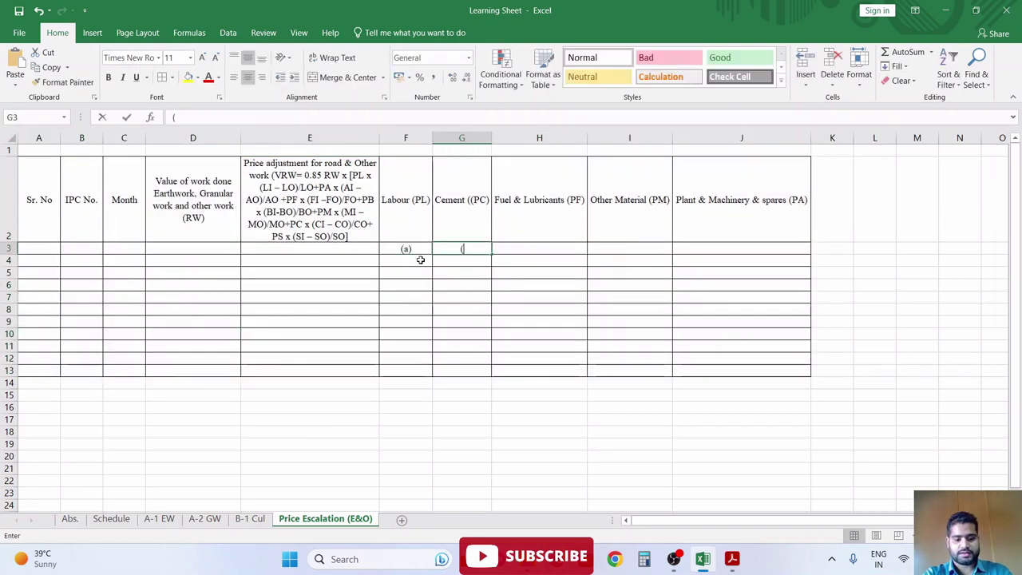
{"action": "type", "text": "b)"}
{"action": "key", "text": "Tab"}
{"action": "type", "text": "(c)"}
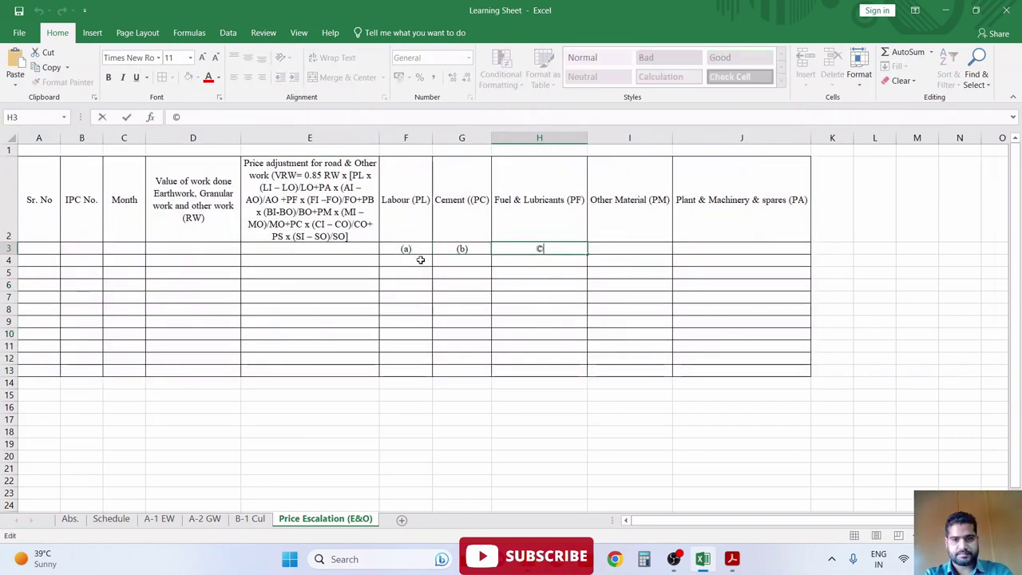
{"action": "key", "text": "BackSpace"}
{"action": "type", "text": "(C')"}
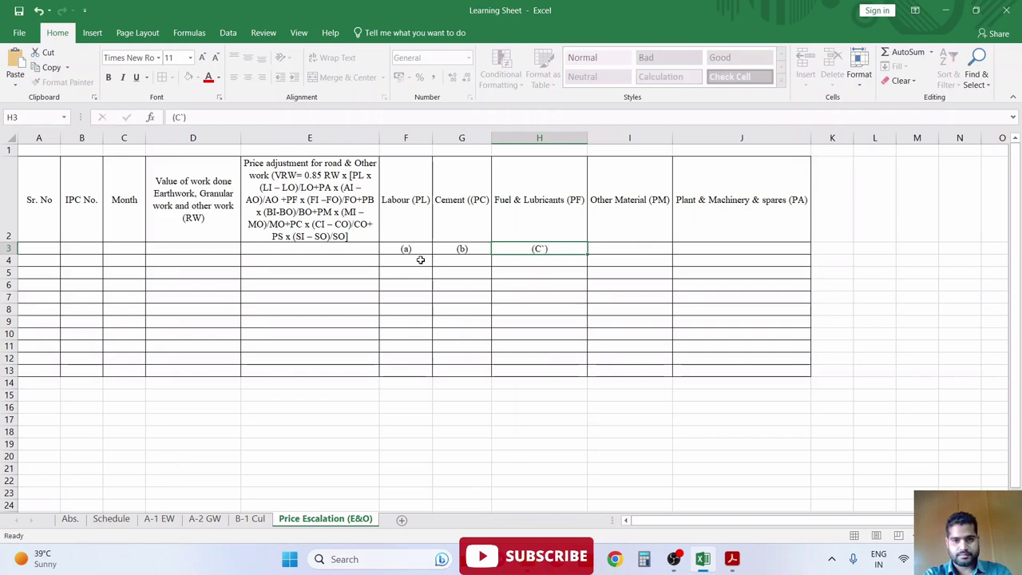
{"action": "key", "text": "Tab"}
- Correct the H3 label, then add (d) and (e) in I3:J3
{"action": "key", "text": "shift+Tab"}
{"action": "key", "text": "F2"}
{"action": "key", "text": "Left"}
{"action": "type", "text": "'"}
{"action": "key", "text": "Tab"}
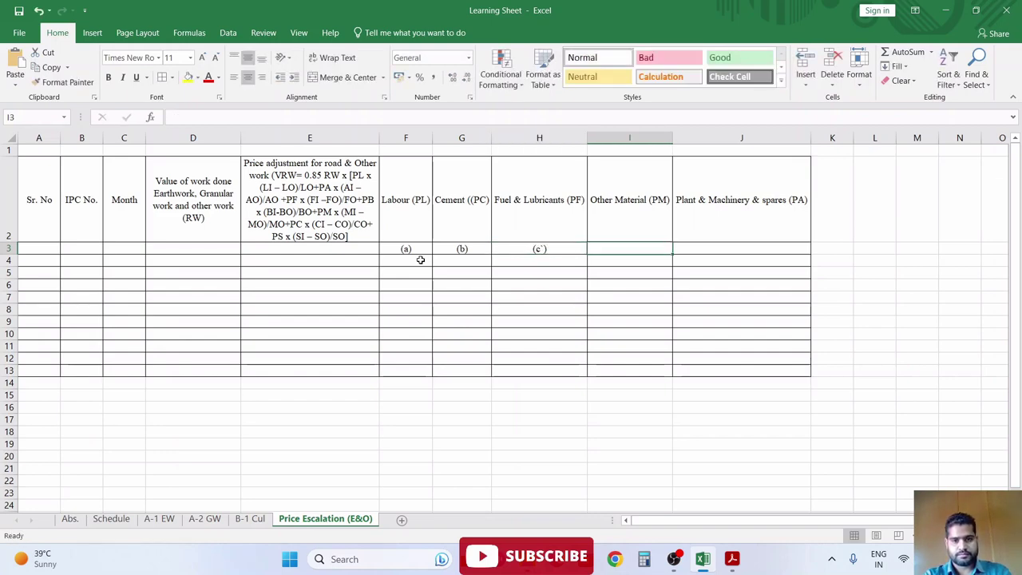
{"action": "type", "text": "(d)"}
{"action": "key", "text": "Tab"}
{"action": "type", "text": "(e)"}
{"action": "key", "text": "Return"}
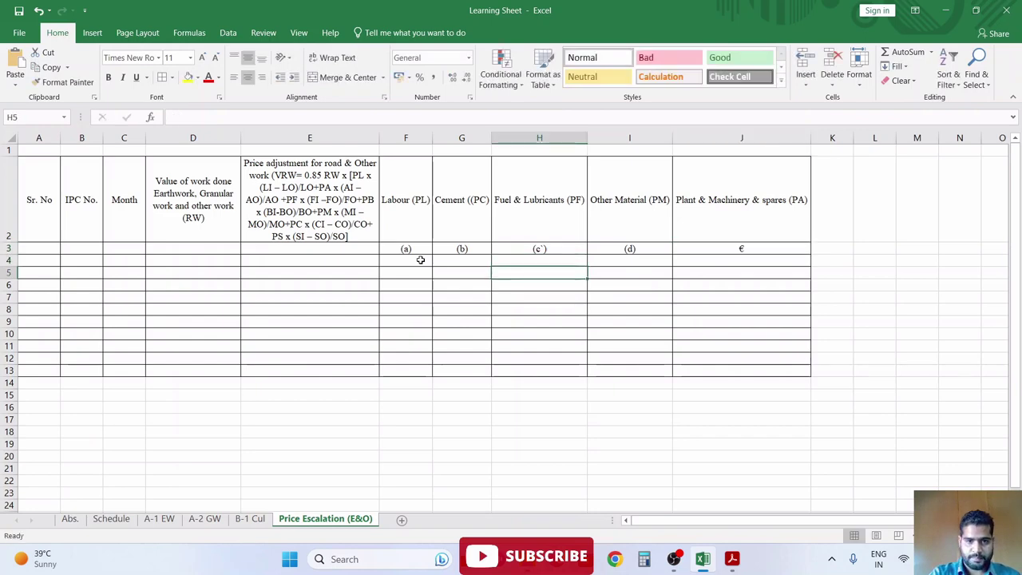
{"action": "left_click", "coordinate": [420, 259]}
{"action": "left_click", "coordinate": [410, 216]}
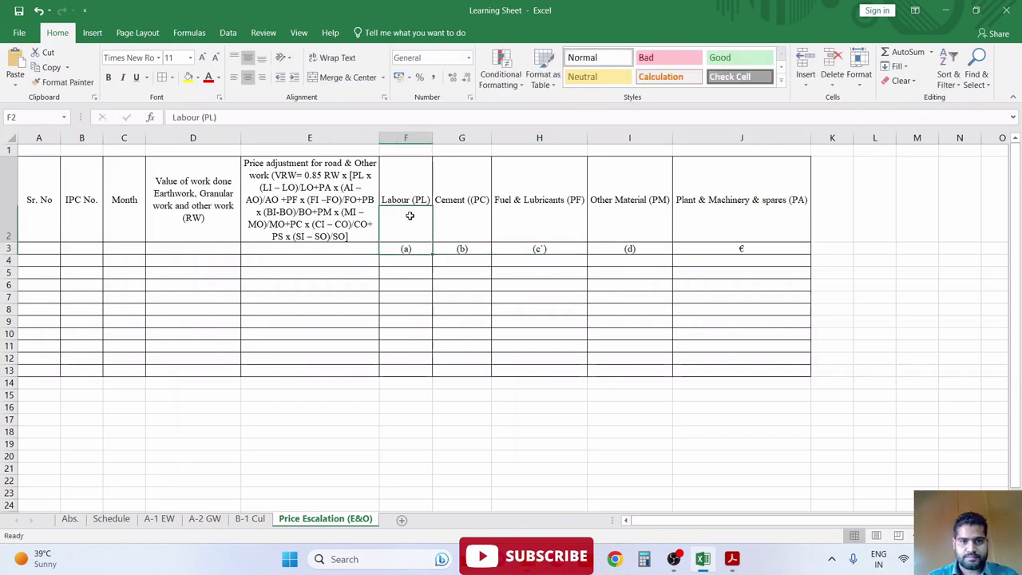
- Insert two empty columns after each component header, before Cement, Fuel & Lubricants, Other Material and Plant & Machinery
{"action": "left_click", "coordinate": [441, 137]}
{"action": "key", "text": "ctrl+plus"}
{"action": "key", "text": "ctrl+plus"}
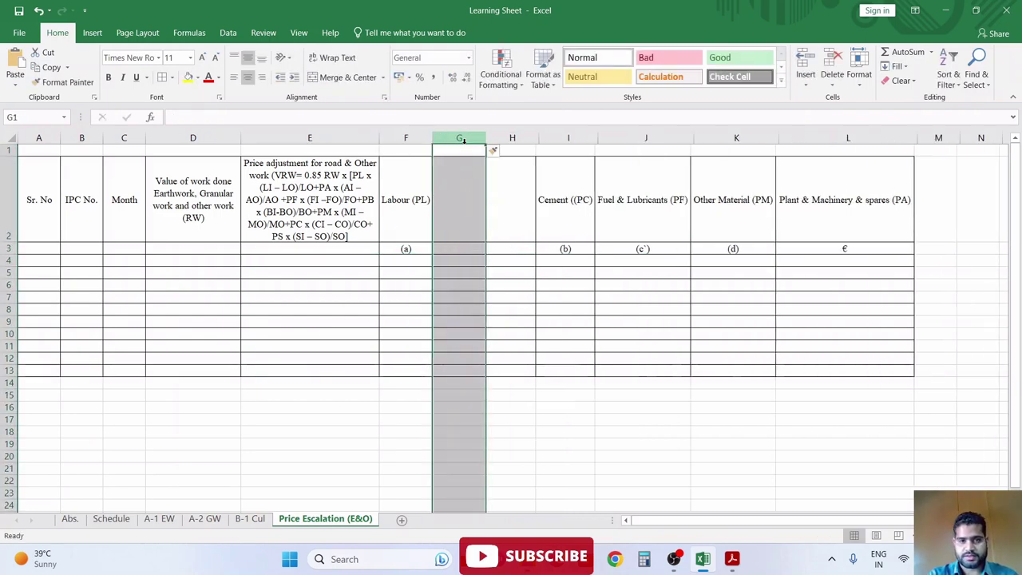
{"action": "left_click", "coordinate": [613, 148]}
{"action": "left_click", "coordinate": [613, 137]}
{"action": "key", "text": "ctrl+plus"}
{"action": "key", "text": "ctrl+plus"}
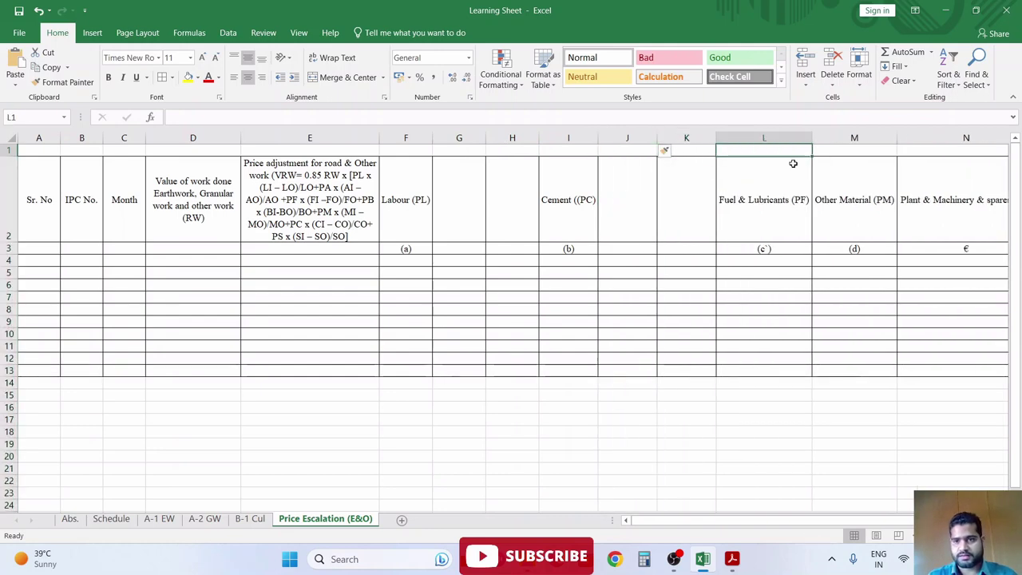
{"action": "left_click", "coordinate": [828, 137]}
{"action": "key", "text": "ctrl+plus"}
{"action": "key", "text": "ctrl+plus"}
{"action": "scroll", "coordinate": [828, 134], "scroll_direction": "right", "scroll_amount": 3}
{"action": "left_click", "coordinate": [812, 137]}
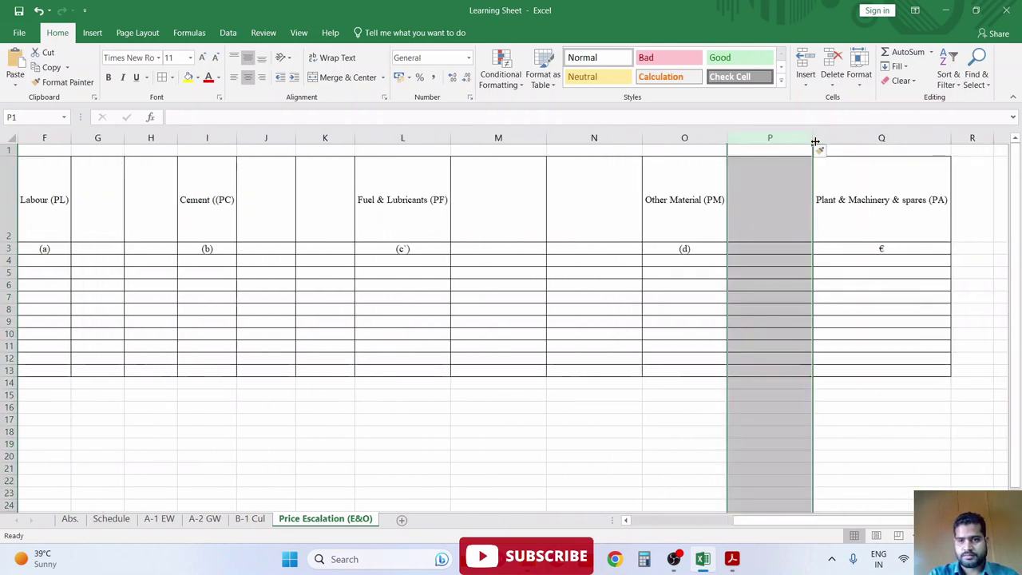
{"action": "key", "text": "ctrl+plus"}
{"action": "key", "text": "ctrl+plus"}
{"action": "left_click", "coordinate": [901, 195]}
- Copy the Plant & Machinery header cells into columns S and T, clearing the duplicate text
{"action": "key", "text": "ctrl+shift+Down"}
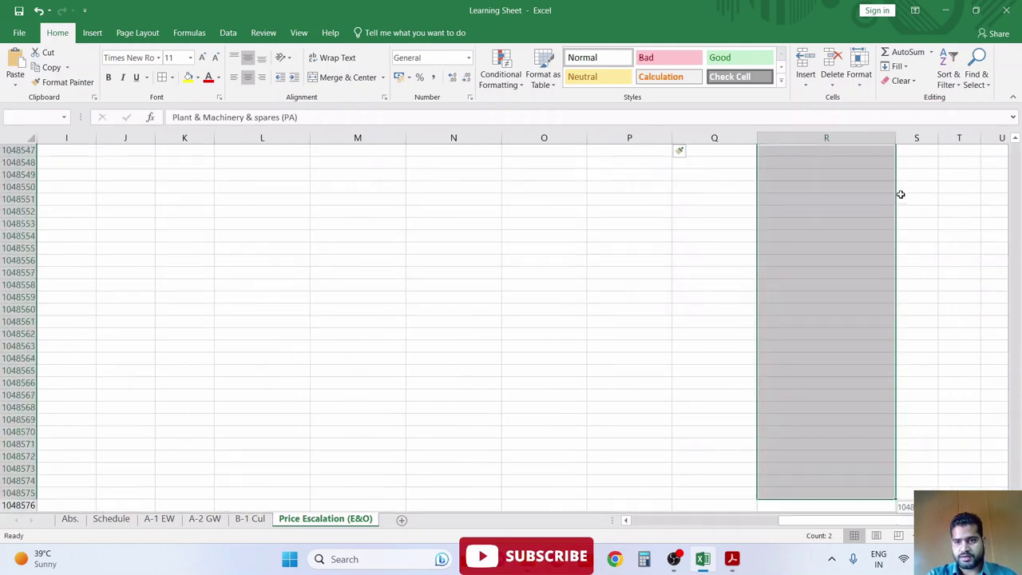
{"action": "key", "text": "ctrl+shift+Up"}
{"action": "key", "text": "shift+Down"}
{"action": "key", "text": "shift+Down"}
{"action": "key", "text": "shift+Down"}
{"action": "key", "text": "ctrl+c"}
{"action": "key", "text": "Right"}
{"action": "key", "text": "ctrl+v"}
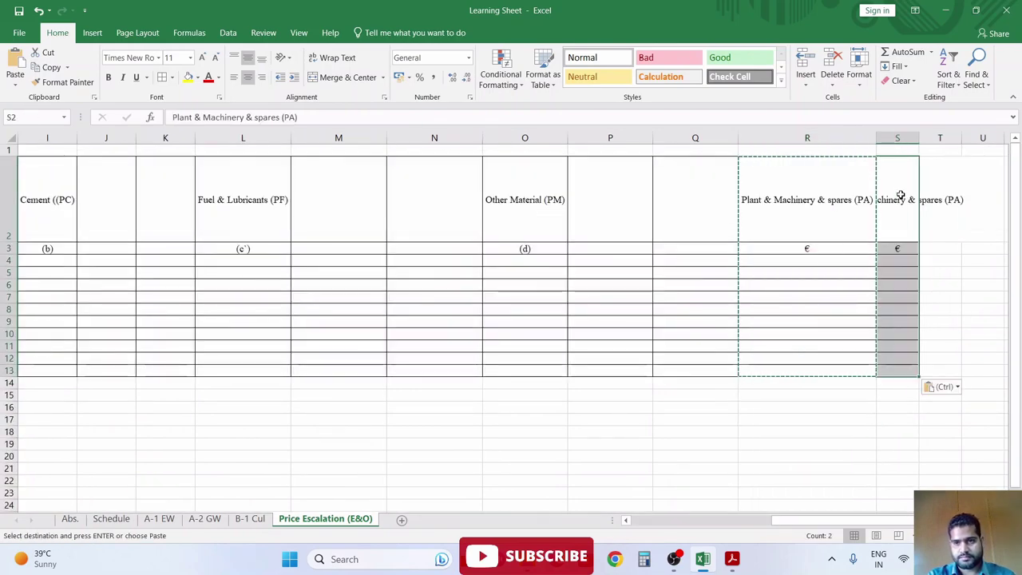
{"action": "key", "text": "Right"}
{"action": "key", "text": "ctrl+v"}
{"action": "key", "text": "Delete"}
- Merge and centre Labour (PL) across F2:H2 and paint that format onto the other headers
{"action": "key", "text": "ctrl+Left"}
{"action": "key", "text": "ctrl+Left"}
{"action": "key", "text": "ctrl+Left"}
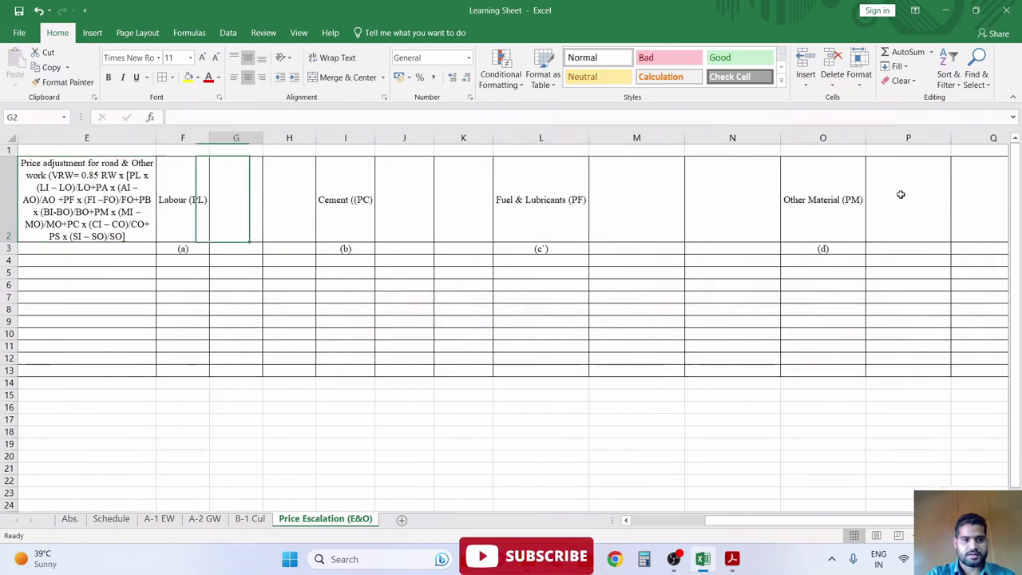
{"action": "key", "text": "shift+Right"}
{"action": "key", "text": "shift+Right"}
{"action": "left_click", "coordinate": [63, 82]}
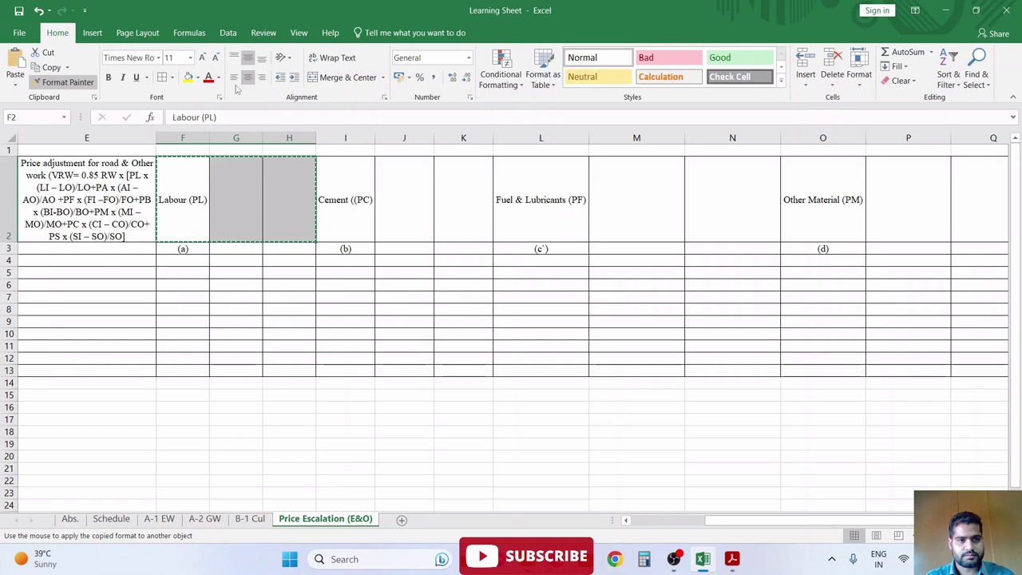
{"action": "left_click", "coordinate": [343, 77]}
{"action": "left_click", "coordinate": [62, 82]}
{"action": "left_click", "coordinate": [348, 185]}
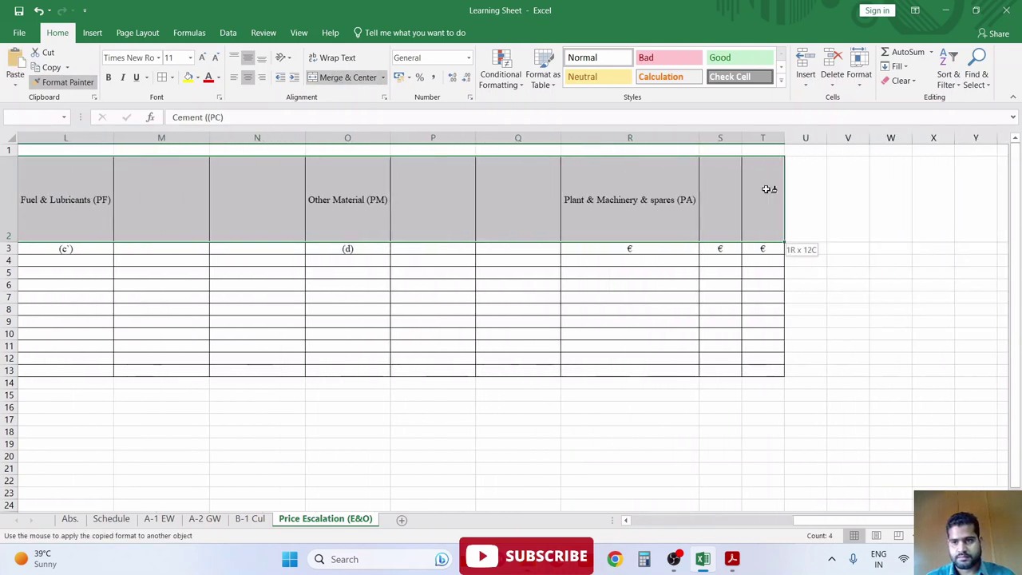
{"action": "left_click_drag", "start_coordinate": [348, 185], "coordinate": [462, 192]}
- Apply the merged format to the row 3 labels and retype (e) in R3
{"action": "left_click", "coordinate": [365, 229]}
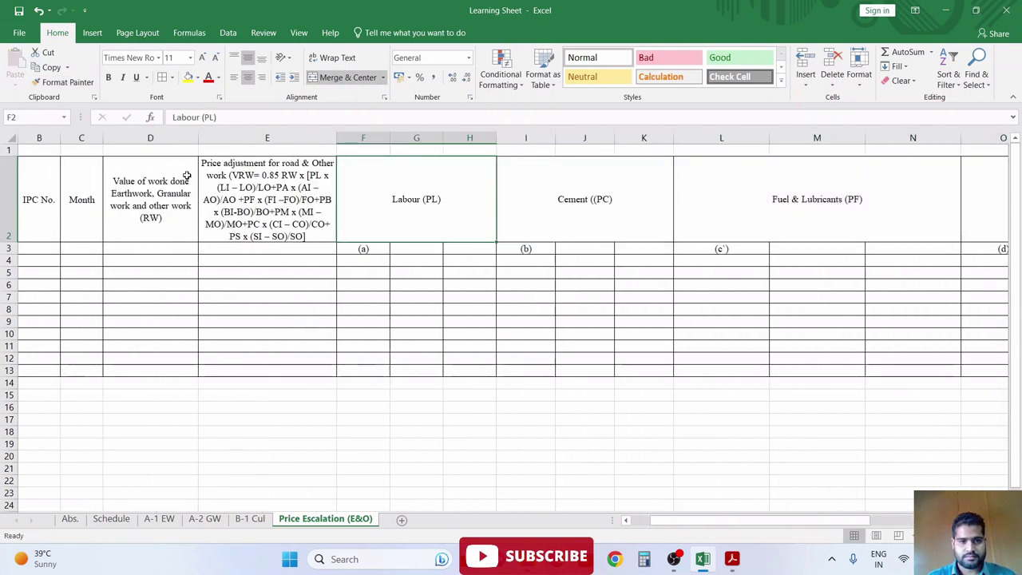
{"action": "left_click", "coordinate": [62, 81]}
{"action": "left_click_drag", "start_coordinate": [363, 248], "coordinate": [949, 252]}
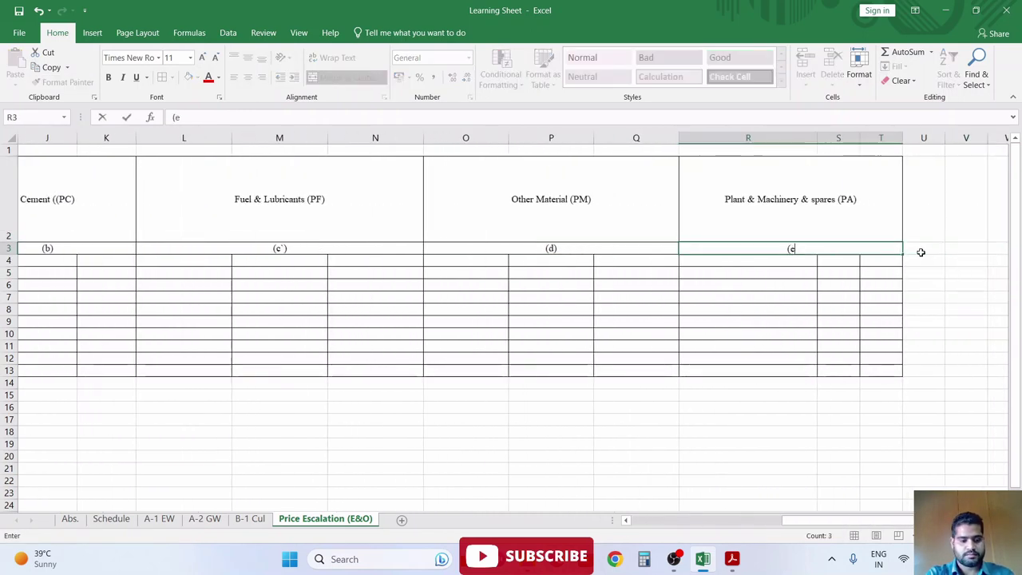
{"action": "type", "text": "(e)"}
{"action": "key", "text": "Return"}
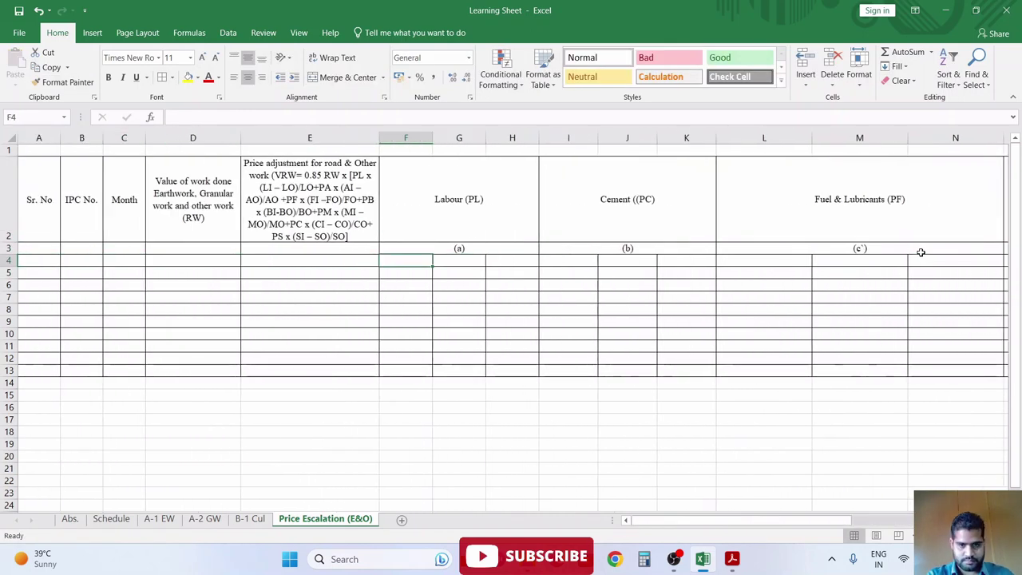
- Enter LI and LO under Labour and CI and CO under Cement in row 4
{"action": "type", "text": "LI"}
{"action": "key", "text": "Tab"}
{"action": "type", "text": "LO"}
{"action": "key", "text": "Tab"}
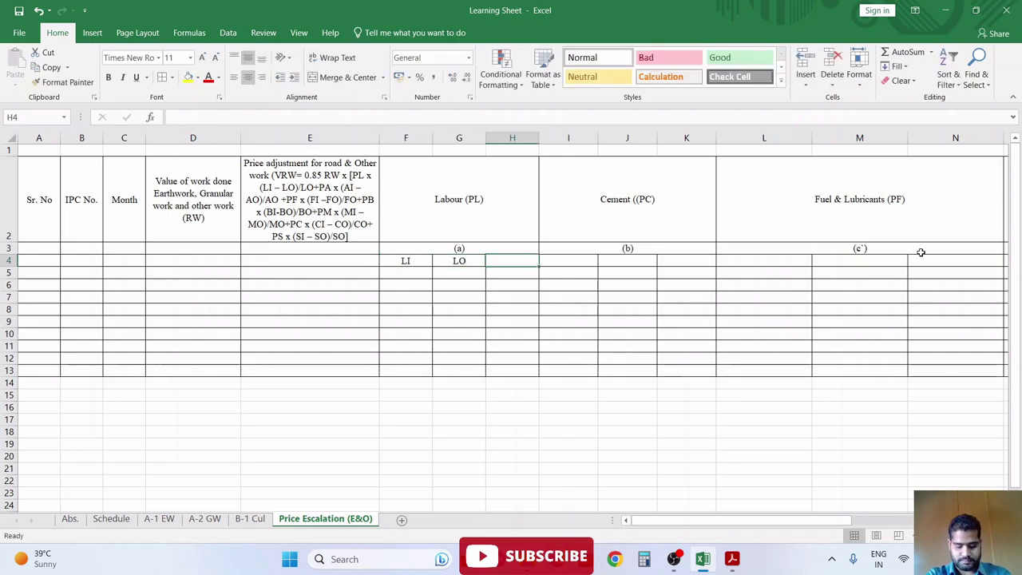
{"action": "key", "text": "Tab"}
{"action": "type", "text": "P"}
{"action": "key", "text": "BackSpace"}
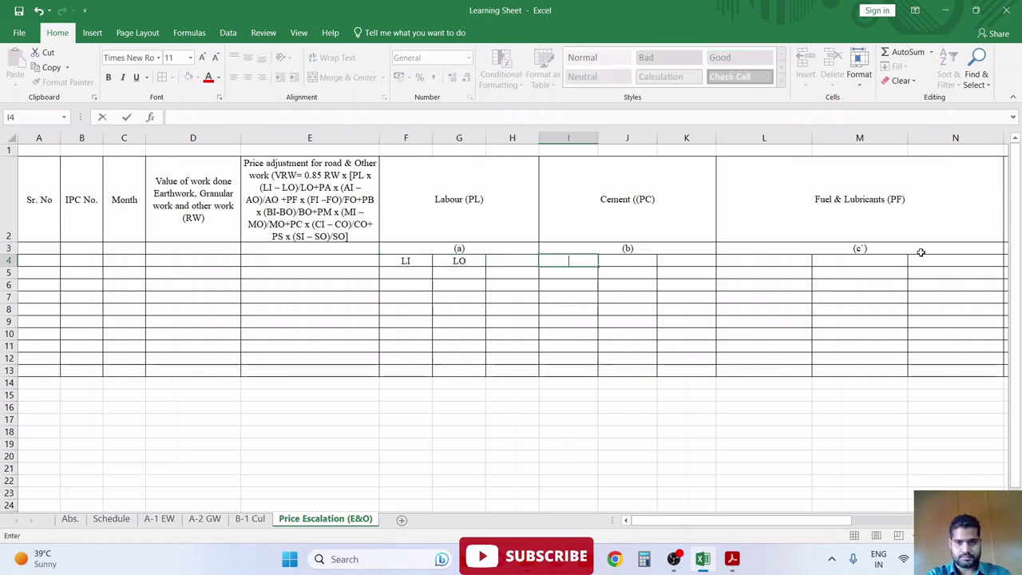
{"action": "type", "text": "CI"}
{"action": "key", "text": "Tab"}
{"action": "type", "text": "CO"}
{"action": "key", "text": "Tab"}
- Enter FI, FO, MI, MO, AI and AO under the remaining components in row 4
{"action": "key", "text": "Tab"}
{"action": "type", "text": "FI"}
{"action": "key", "text": "Tab"}
{"action": "type", "text": "FO"}
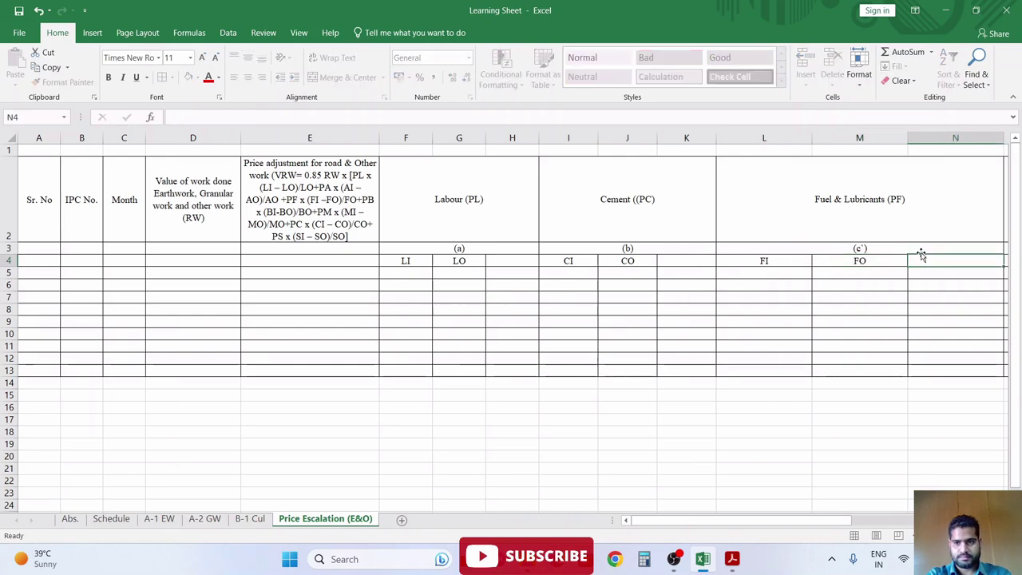
{"action": "key", "text": "Tab"}
{"action": "key", "text": "Tab"}
{"action": "key", "text": "Tab"}
{"action": "key", "text": "shift+Tab"}
{"action": "type", "text": "MI"}
{"action": "key", "text": "Tab"}
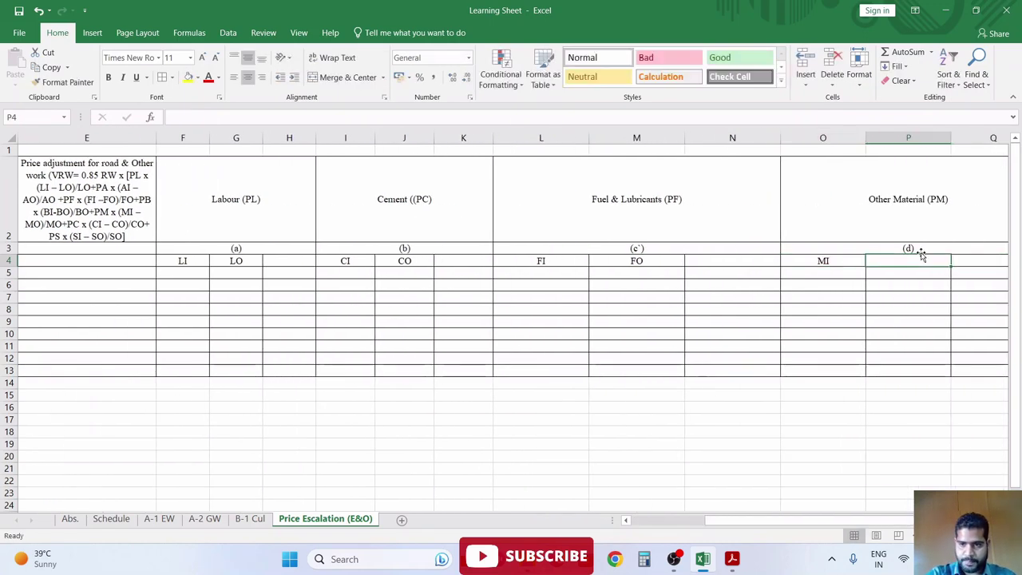
{"action": "type", "text": "MO"}
{"action": "key", "text": "Tab"}
{"action": "key", "text": "Tab"}
{"action": "key", "text": "Tab"}
{"action": "key", "text": "shift+Tab"}
{"action": "type", "text": "AI"}
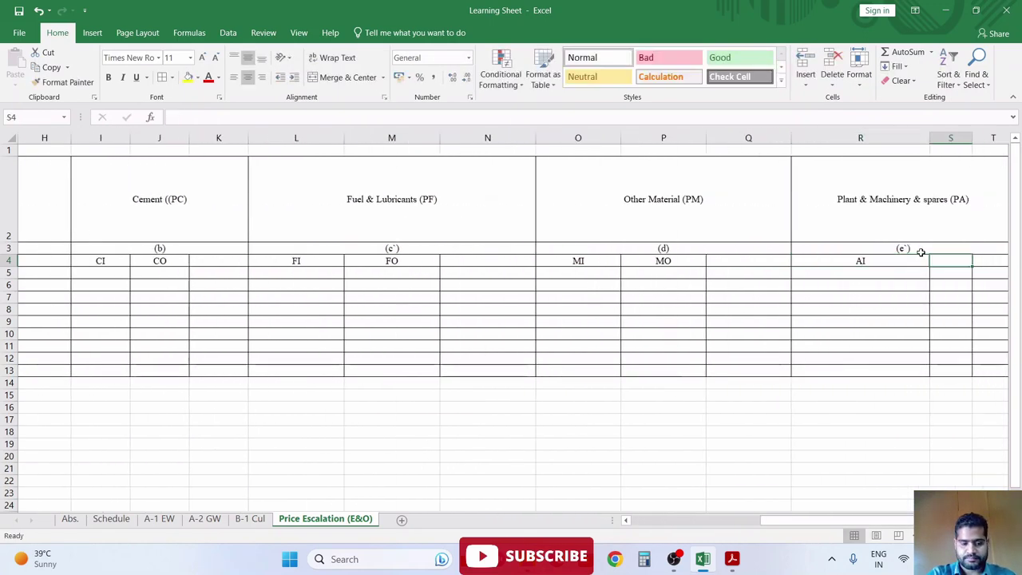
{"action": "key", "text": "Tab"}
{"action": "type", "text": "AO"}
{"action": "key", "text": "Tab"}
{"action": "key", "text": "Home"}
{"action": "key", "text": "Tab"}
{"action": "key", "text": "Tab"}
{"action": "key", "text": "Tab"}
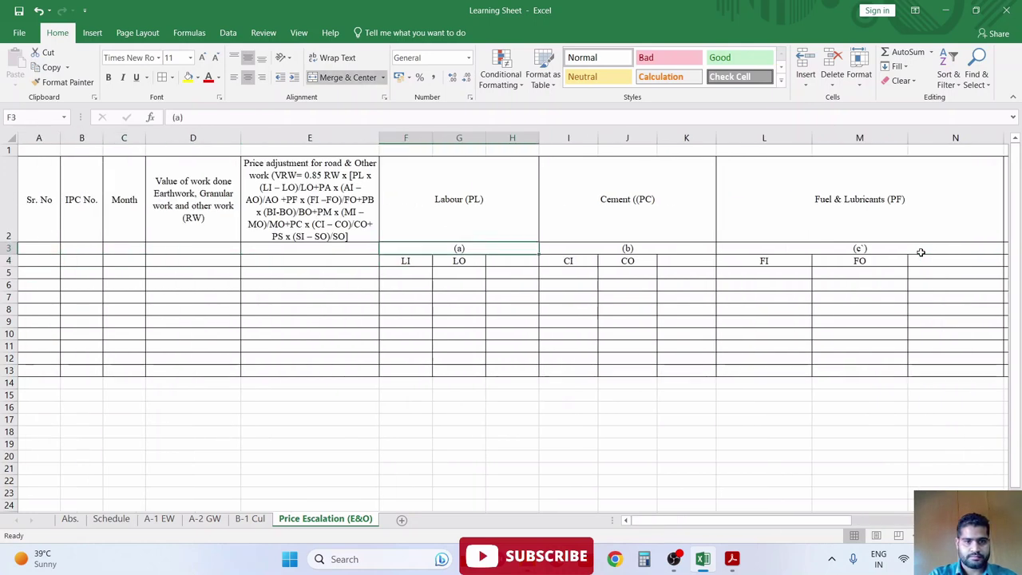
{"action": "key", "text": "Tab"}
{"action": "key", "text": "Tab"}
{"action": "key", "text": "Tab"}
- Enter 0.000 in F5 as a three-decimal number and autofit column F
{"action": "left_click_drag", "start_coordinate": [406, 137], "coordinate": [432, 137]}
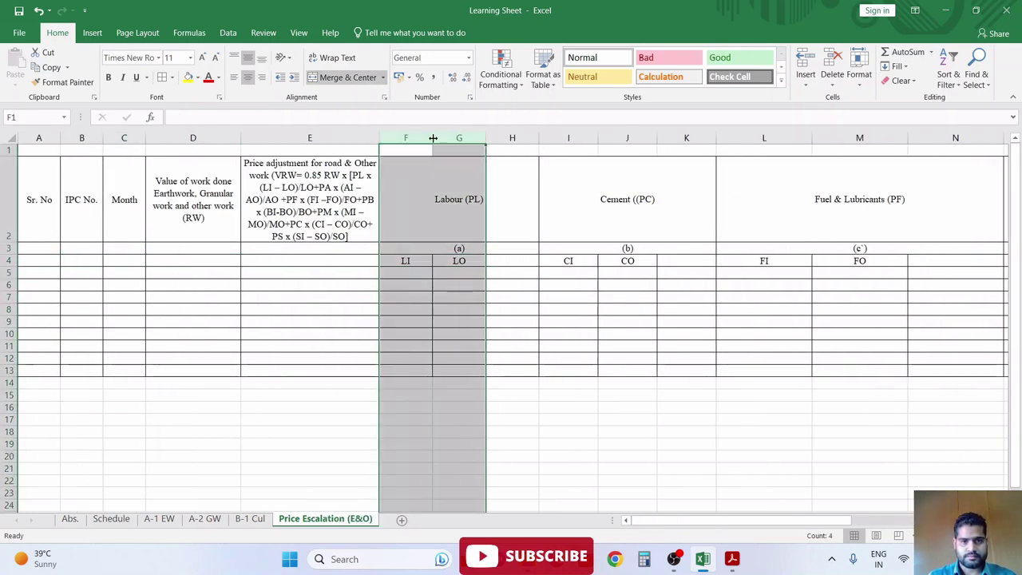
{"action": "left_click", "coordinate": [407, 273]}
{"action": "type", "text": "0.000"}
{"action": "key", "text": "Return"}
{"action": "left_click", "coordinate": [407, 273]}
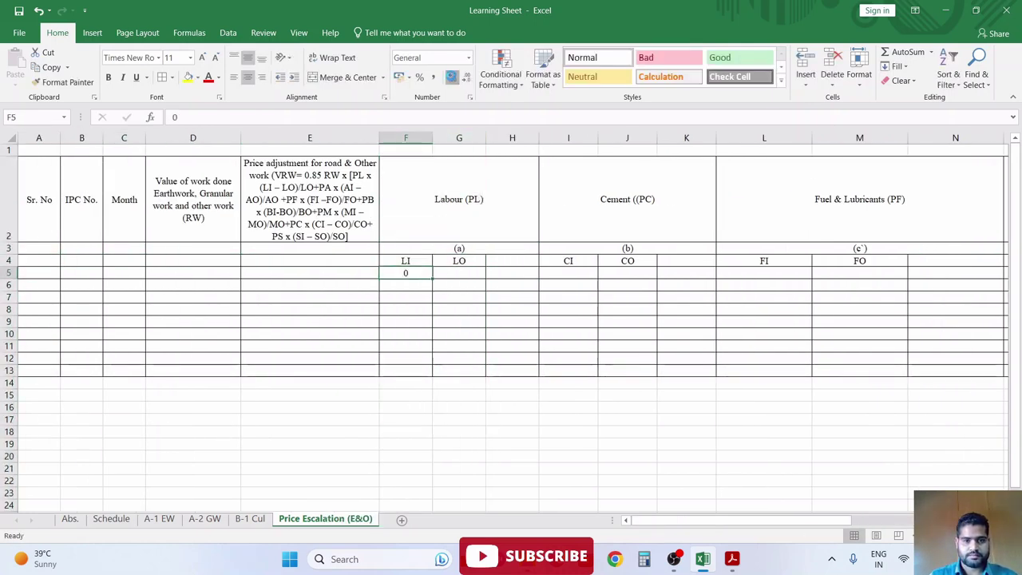
{"action": "left_click", "coordinate": [452, 77]}
{"action": "left_click", "coordinate": [452, 76]}
{"action": "left_click", "coordinate": [451, 76]}
{"action": "double_click", "coordinate": [432, 137]}
{"action": "left_click", "coordinate": [392, 137]}
{"action": "left_click", "coordinate": [64, 83]}
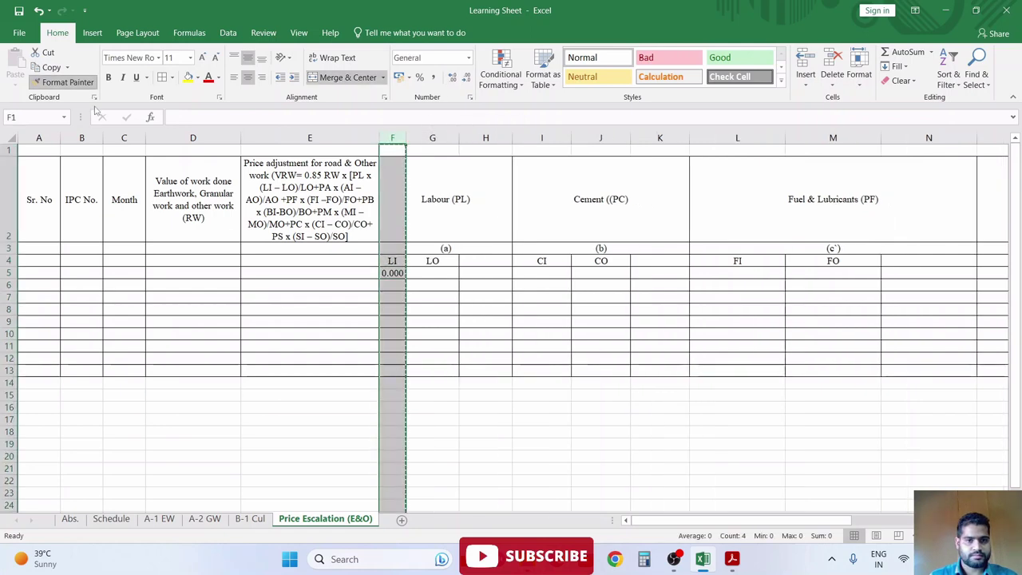
{"action": "mouse_move", "coordinate": [432, 137]}
{"action": "left_mouse_down"}
{"action": "mouse_move", "coordinate": [1015, 131]}
{"action": "mouse_move", "coordinate": [15, 137]}
{"action": "left_mouse_up"}
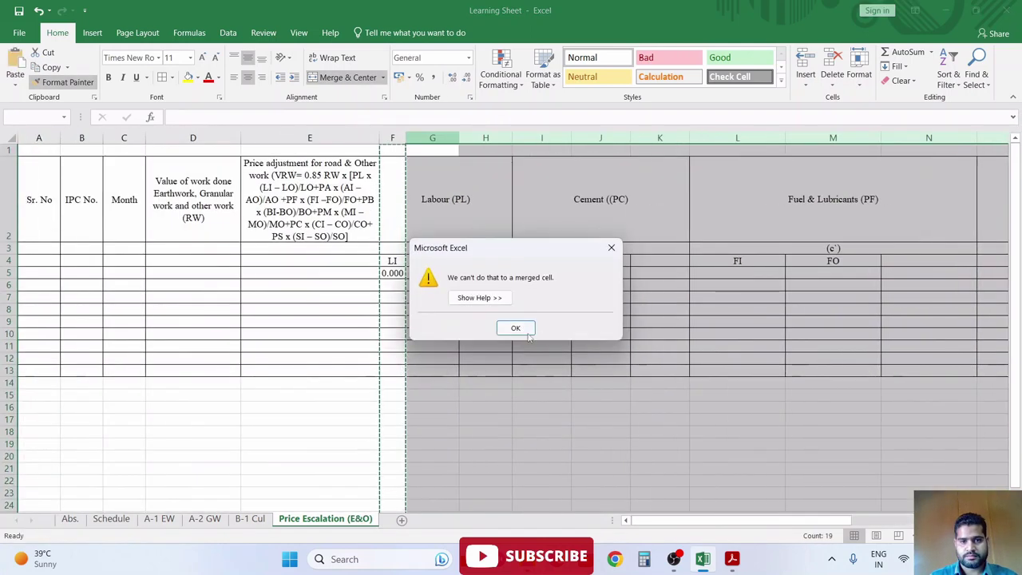
{"action": "key", "text": "Return"}
{"action": "left_click", "coordinate": [463, 294]}
- Copy the 0.000 value across row 5 through column T
{"action": "left_click", "coordinate": [392, 273]}
{"action": "key", "text": "ctrl+c"}
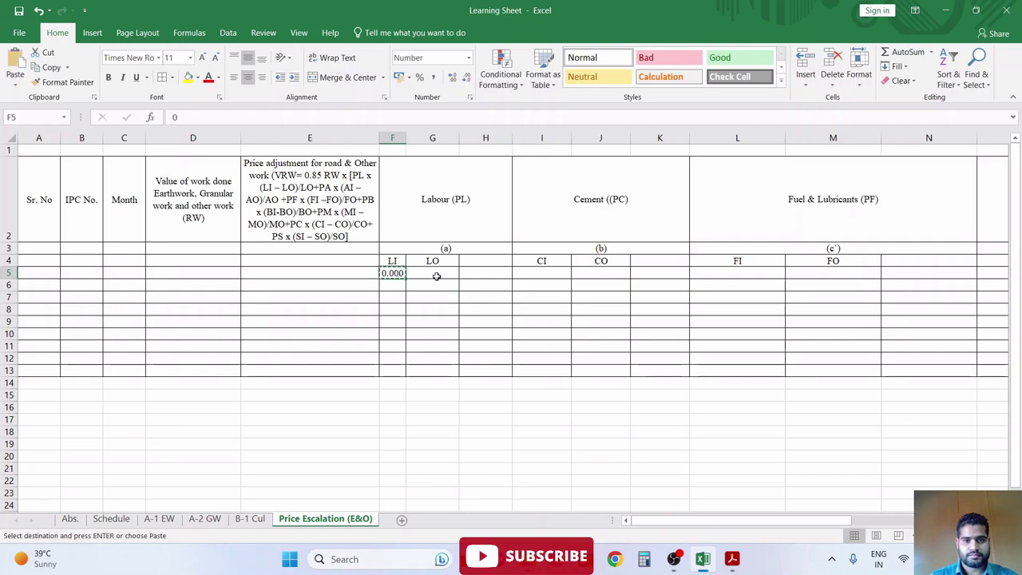
{"action": "left_click", "coordinate": [432, 273]}
{"action": "key", "text": "ctrl+v"}
{"action": "key", "text": "shift+Right"}
{"action": "key", "text": "shift+Right"}
{"action": "key", "text": "shift+Right"}
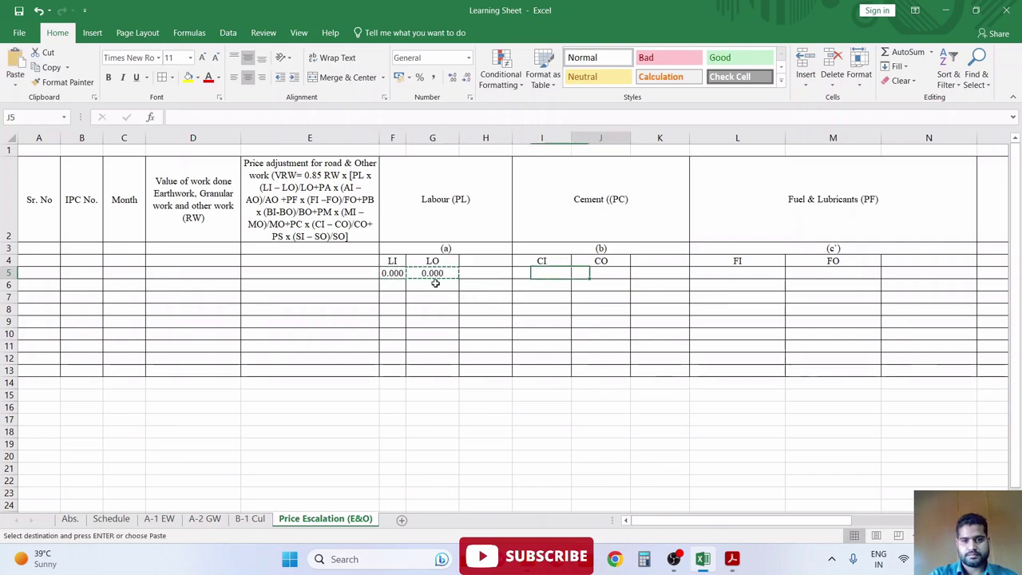
{"action": "key", "text": "shift+Right"}
{"action": "key", "text": "shift+Right"}
{"action": "key", "text": "shift+Right"}
{"action": "key", "text": "Return"}
- Narrow columns G through T, then clear the 0.000 values from row 5
{"action": "left_click", "coordinate": [91, 180]}
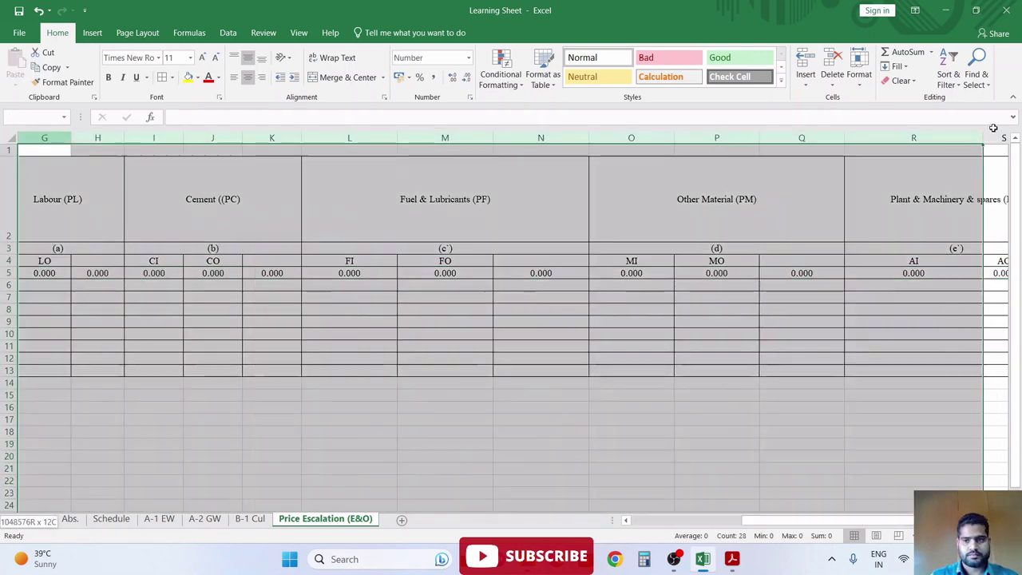
{"action": "left_click_drag", "start_coordinate": [71, 138], "coordinate": [44, 137]}
{"action": "left_click", "coordinate": [298, 324]}
{"action": "key", "text": "ctrl+z"}
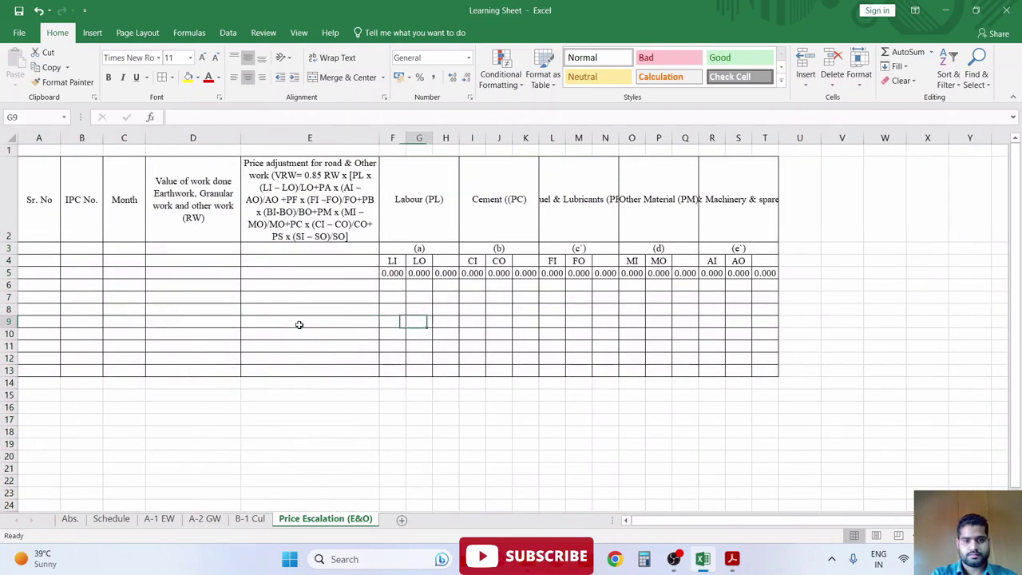
{"action": "key", "text": "ctrl+z"}
{"action": "key", "text": "Up"}
{"action": "key", "text": "Right"}
{"action": "key", "text": "Right"}
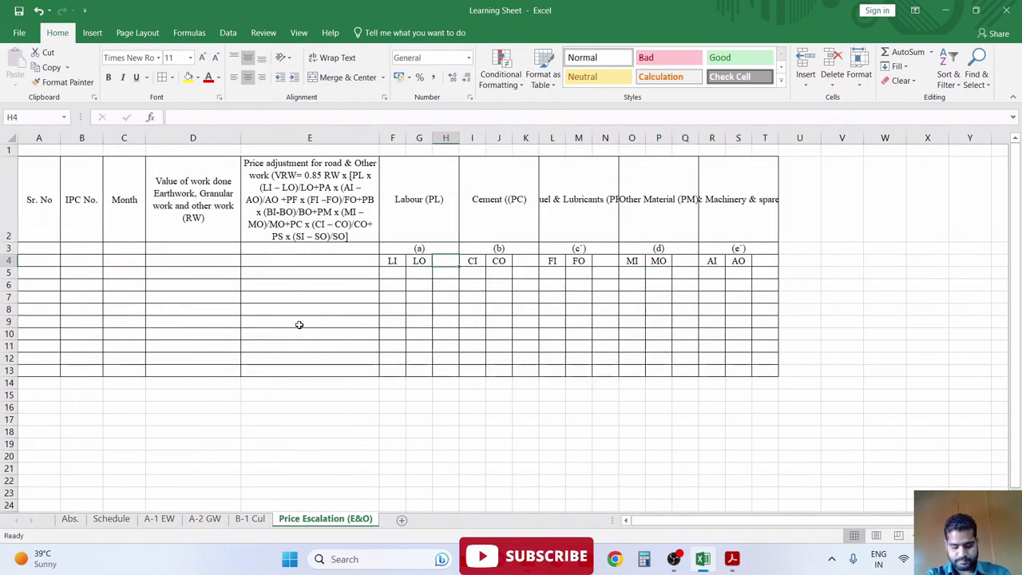
- Type factor=(PL x (LI-LO)/LO) into H4
{"action": "type", "text": "factor=("}
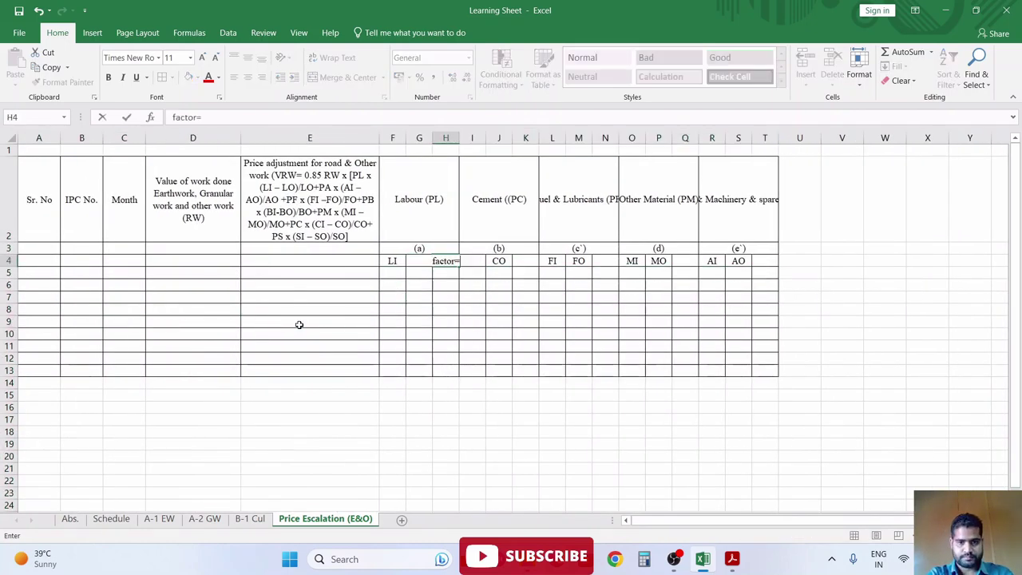
{"action": "type", "text": "l"}
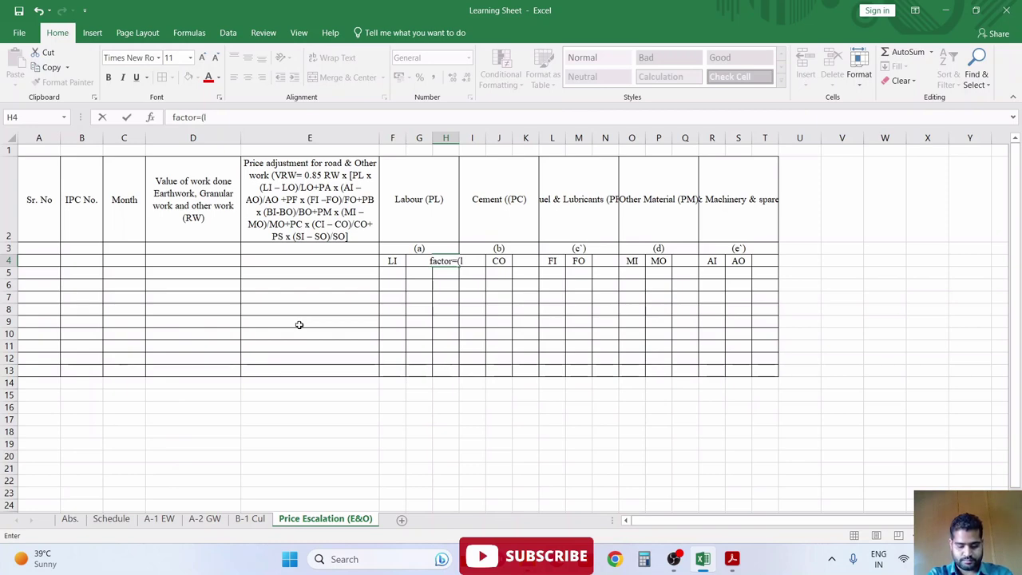
{"action": "key", "text": "BackSpace"}
{"action": "key", "text": "BackSpace"}
{"action": "type", "text": "PL"}
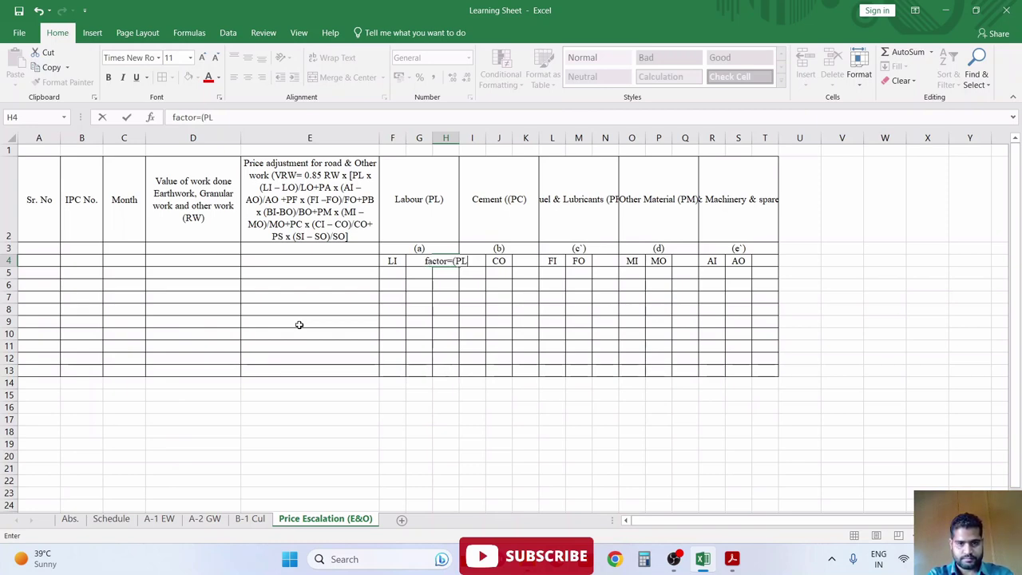
{"action": "type", "text": " x ("}
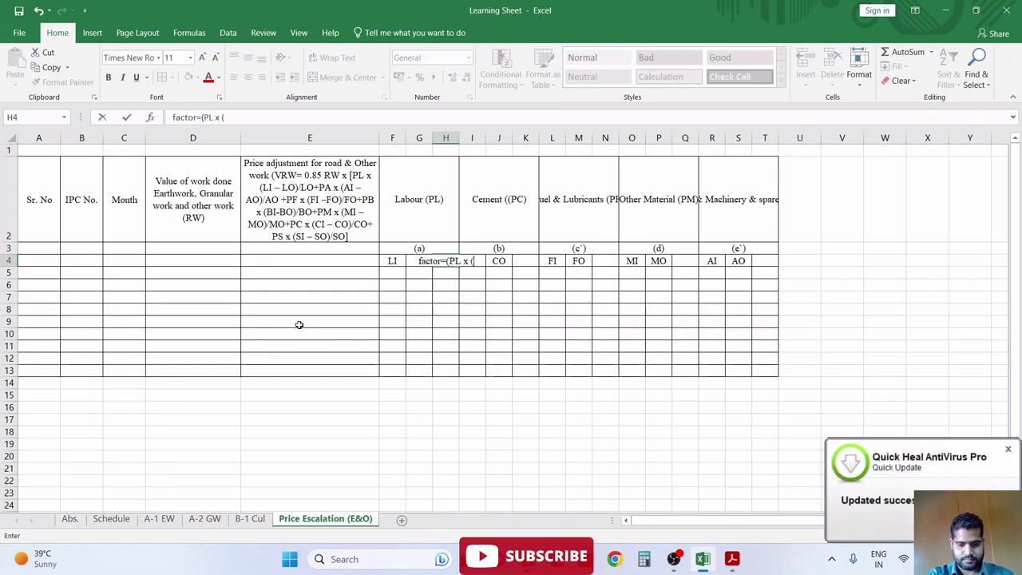
{"action": "type", "text": "LI-LO"}
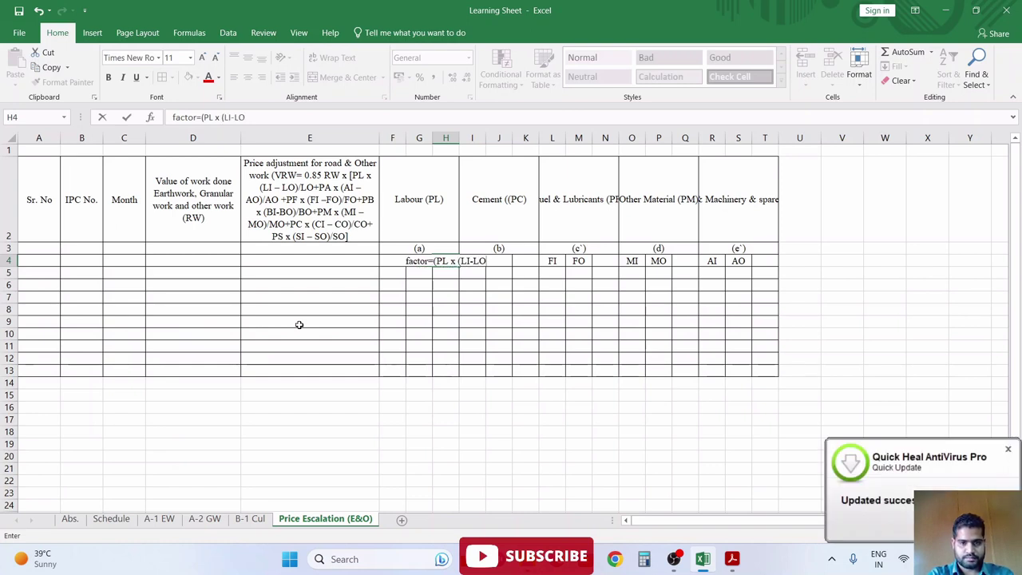
{"action": "type", "text": ")/"}
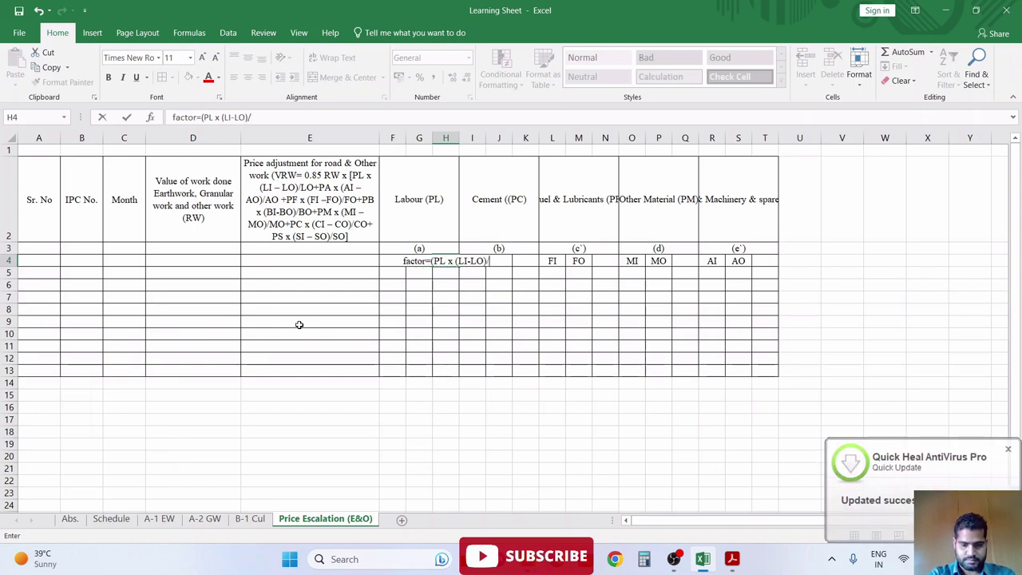
{"action": "type", "text": "LO)"}
{"action": "key", "text": "ctrl+Return"}
- Wrap the H4 text, widen column H and reduce the font size to about 9
{"action": "left_click", "coordinate": [337, 58]}
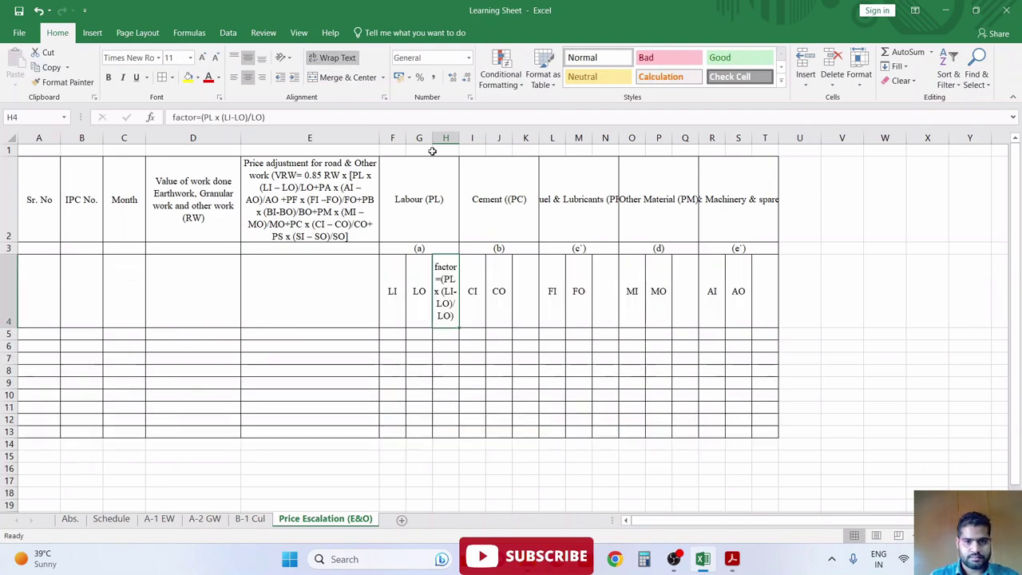
{"action": "left_click_drag", "start_coordinate": [458, 138], "coordinate": [481, 139]}
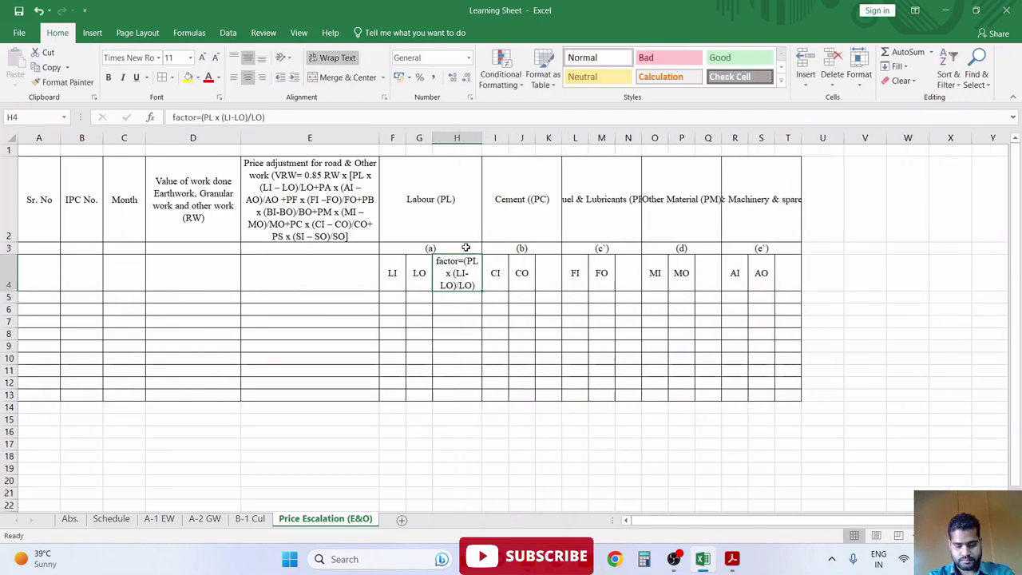
{"action": "left_click", "coordinate": [215, 59]}
{"action": "left_click", "coordinate": [214, 59]}
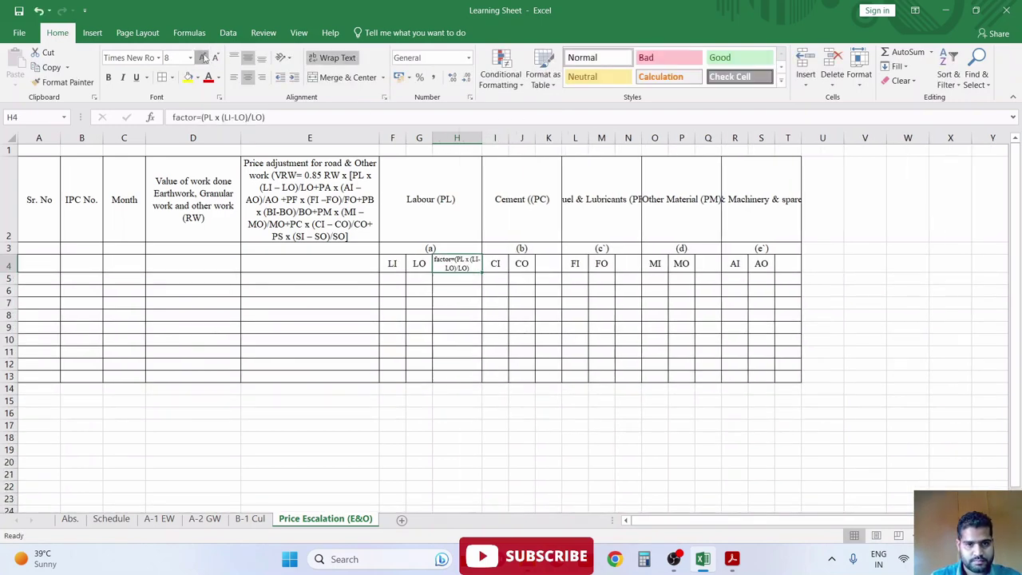
{"action": "left_click", "coordinate": [202, 57]}
{"action": "left_click", "coordinate": [463, 304]}
{"action": "left_click", "coordinate": [463, 262]}
- Paste the H4 factor text into K4, N4, Q4 and T4
{"action": "key", "text": "ctrl+c"}
{"action": "key", "text": "Right"}
{"action": "key", "text": "Right"}
{"action": "key", "text": "Right"}
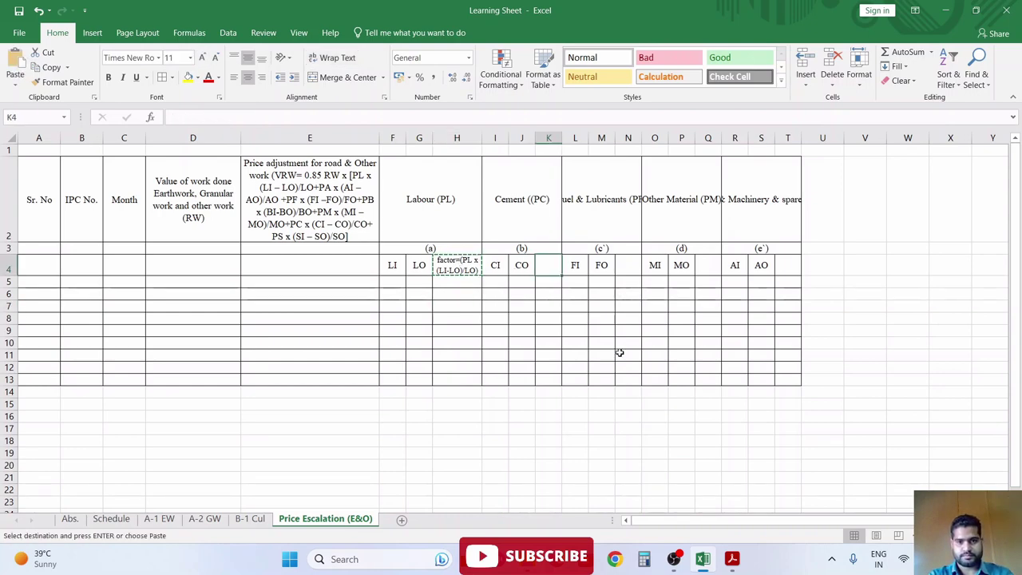
{"action": "key", "text": "ctrl+v"}
{"action": "key", "text": "Right"}
{"action": "key", "text": "Right"}
{"action": "key", "text": "Right"}
{"action": "key", "text": "ctrl+v"}
{"action": "key", "text": "Right"}
{"action": "key", "text": "Right"}
{"action": "key", "text": "Right"}
{"action": "key", "text": "ctrl+v"}
{"action": "key", "text": "Right"}
{"action": "key", "text": "Right"}
{"action": "key", "text": "Right"}
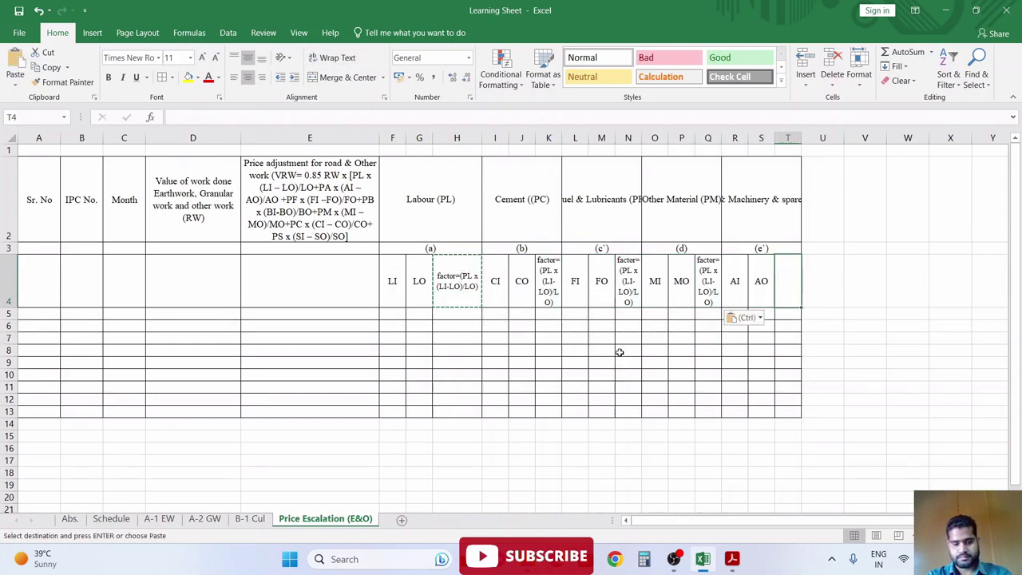
{"action": "key", "text": "ctrl+v"}
{"action": "key", "text": "Right"}
- Widen columns K, N, T and Q so each factor label fits
{"action": "left_click_drag", "start_coordinate": [561, 149], "coordinate": [584, 149]}
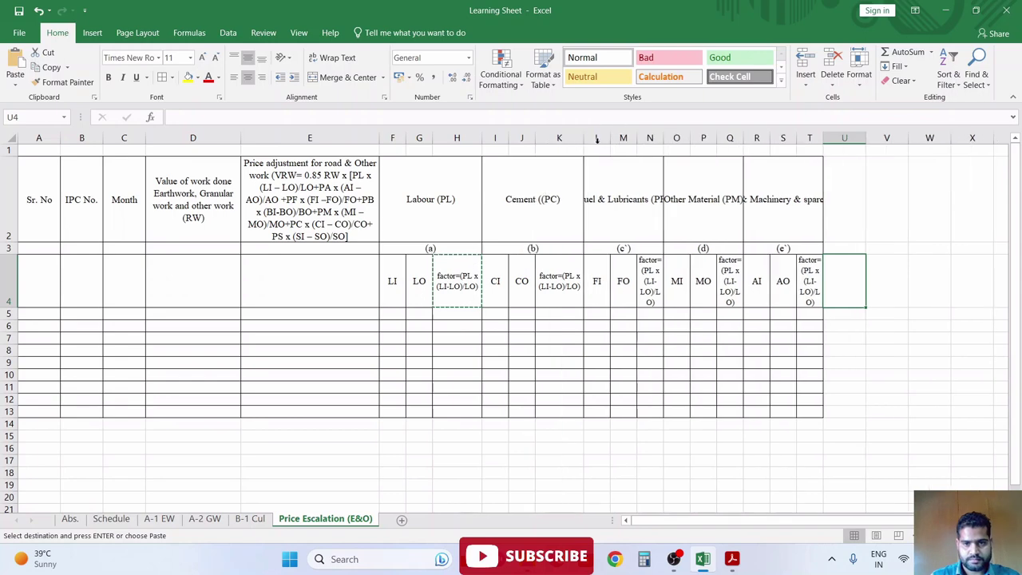
{"action": "left_click_drag", "start_coordinate": [664, 149], "coordinate": [688, 148]}
{"action": "left_click_drag", "start_coordinate": [847, 138], "coordinate": [875, 137]}
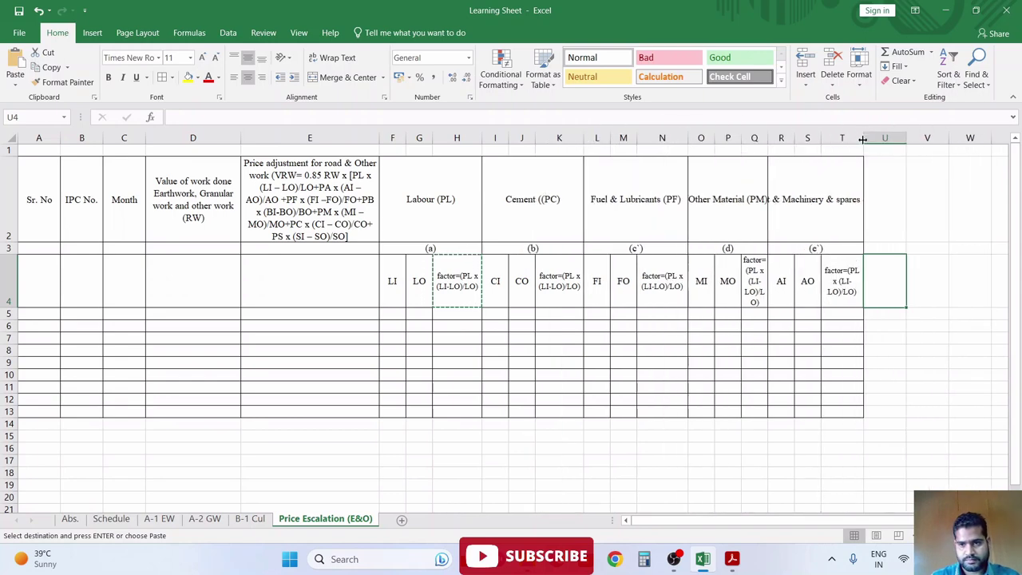
{"action": "double_click", "coordinate": [858, 294]}
{"action": "key", "text": "Up"}
{"action": "key", "text": "Left"}
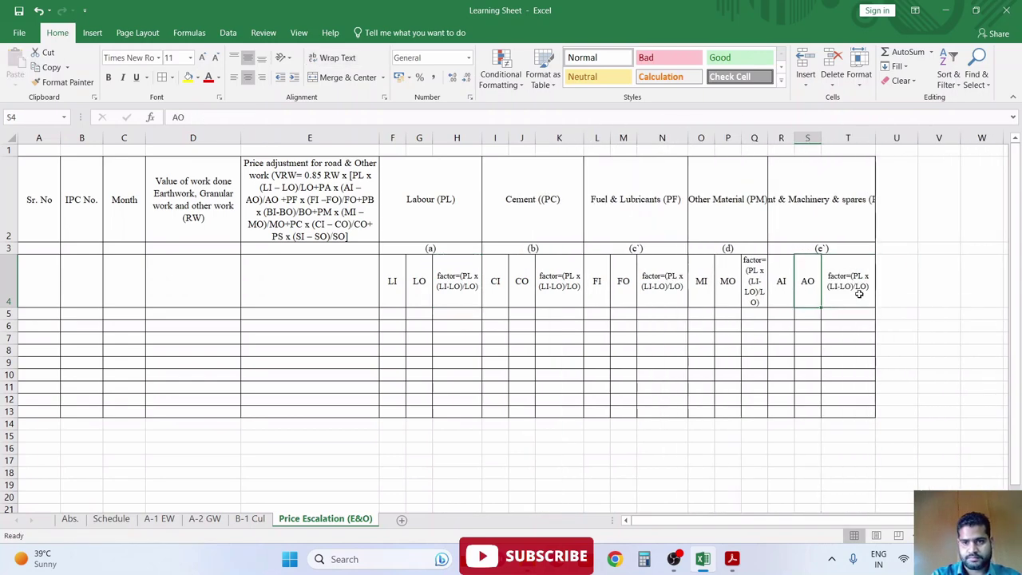
{"action": "key", "text": "Left"}
{"action": "key", "text": "Left"}
{"action": "left_click_drag", "start_coordinate": [768, 137], "coordinate": [790, 137]}
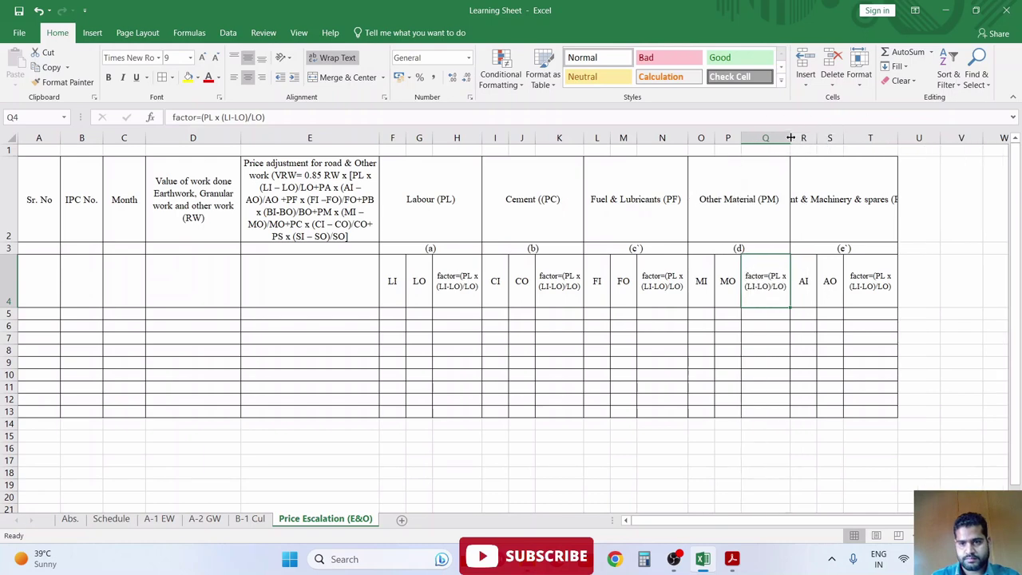
{"action": "key", "text": "Left"}
{"action": "key", "text": "Left"}
{"action": "key", "text": "Left"}
{"action": "key", "text": "Left"}
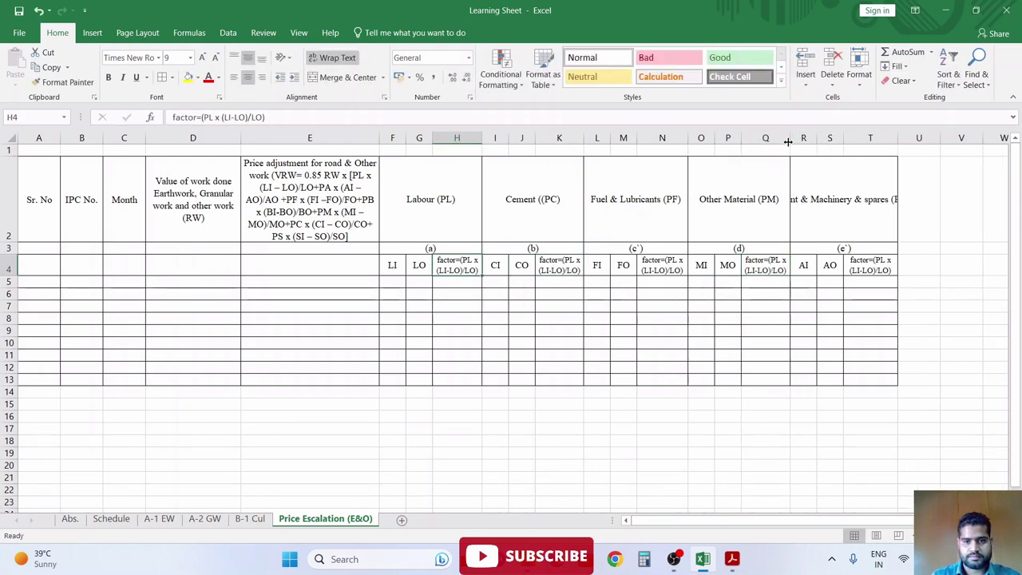
- Change K4's factor formula to the Cement indices PC, CI and CO
{"action": "key", "text": "Right"}
{"action": "key", "text": "Right"}
{"action": "key", "text": "Right"}
{"action": "key", "text": "F2"}
{"action": "key", "text": "Home"}
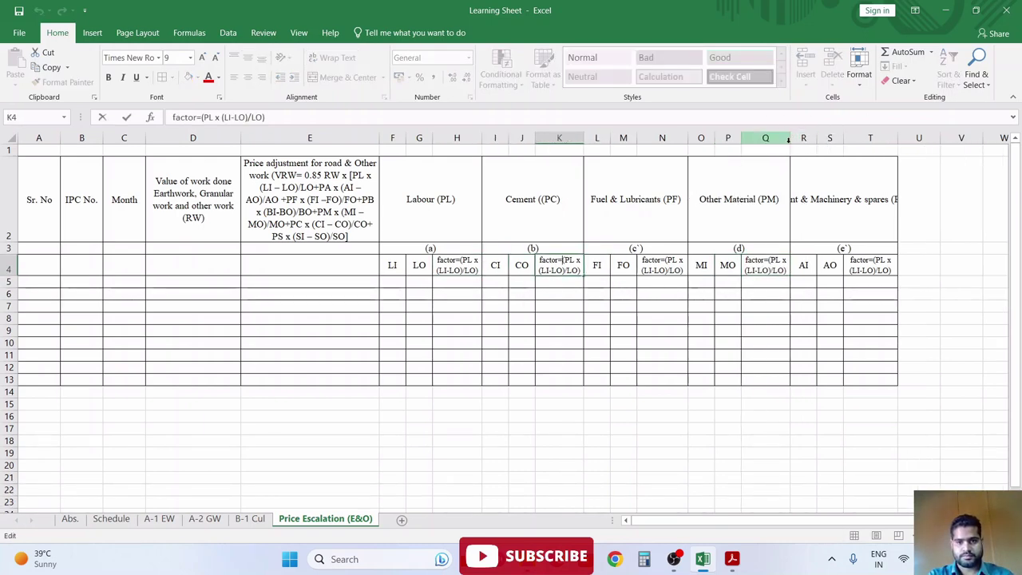
{"action": "key", "text": "BackSpace"}
{"action": "type", "text": "C"}
{"action": "key", "text": "Delete"}
{"action": "key", "text": "shift+c"}
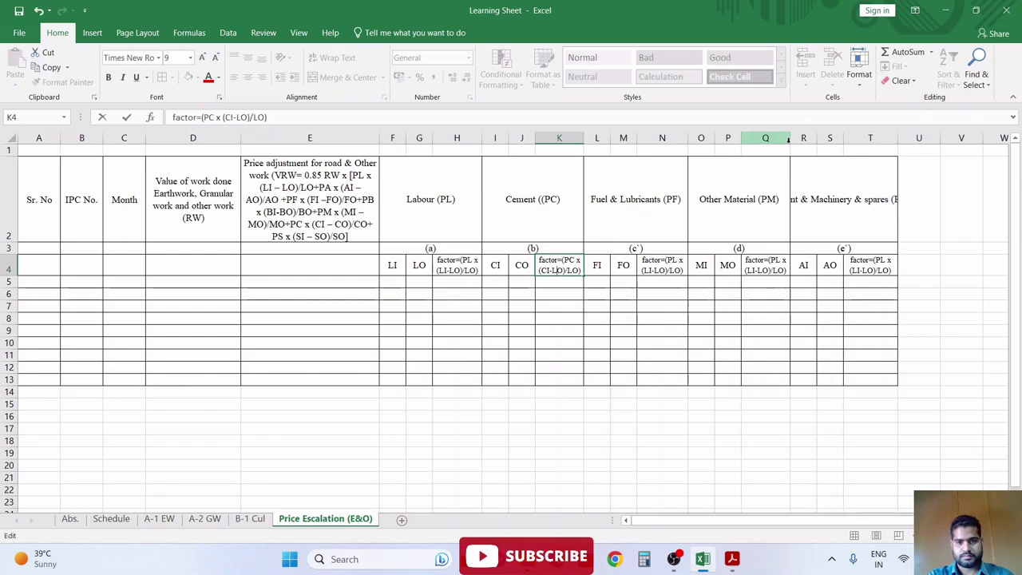
{"action": "key", "text": "Right"}
{"action": "key", "text": "Right"}
{"action": "key", "text": "Delete"}
{"action": "key", "text": "shift+c"}
{"action": "key", "text": "Right"}
{"action": "key", "text": "Right"}
{"action": "key", "text": "Right"}
{"action": "key", "text": "Delete"}
{"action": "key", "text": "shift+c"}
- Change N4's factor formula to the Fuel indices PF, FI and FO
{"action": "key", "text": "Tab"}
{"action": "key", "text": "Tab"}
{"action": "key", "text": "Tab"}
{"action": "key", "text": "F2"}
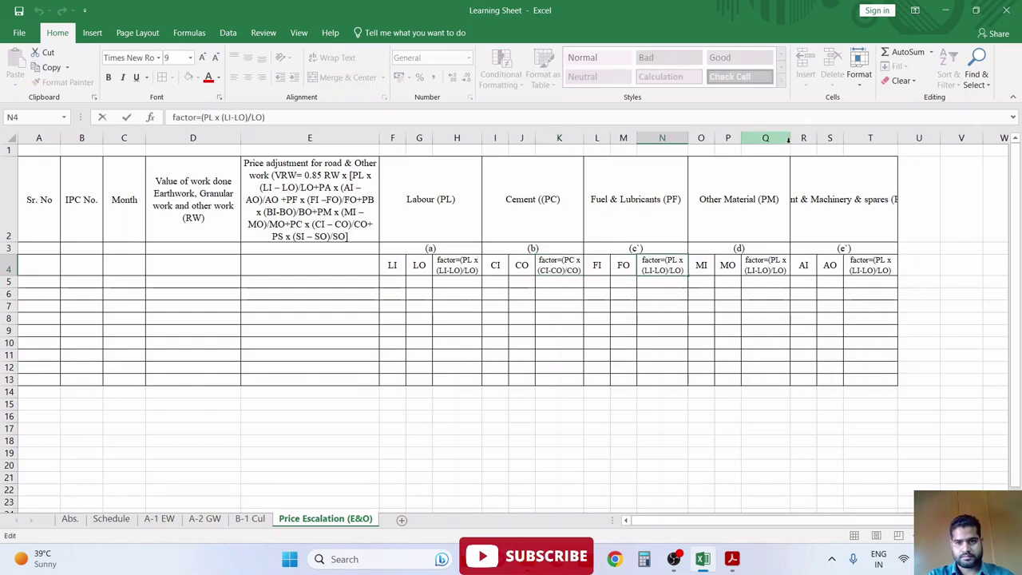
{"action": "key", "text": "BackSpace"}
{"action": "type", "text": "F"}
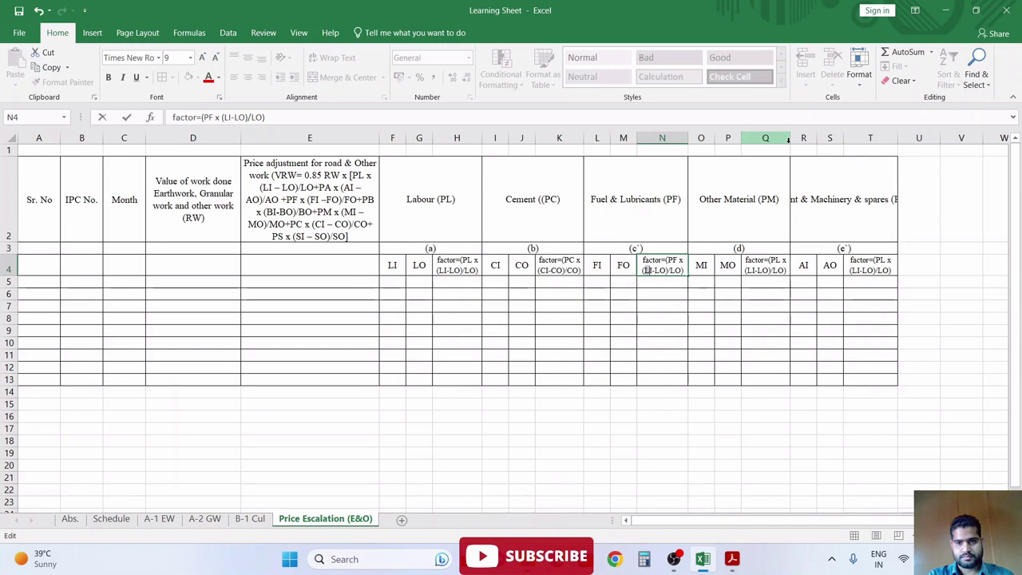
{"action": "key", "text": "BackSpace"}
{"action": "key", "text": "BackSpace"}
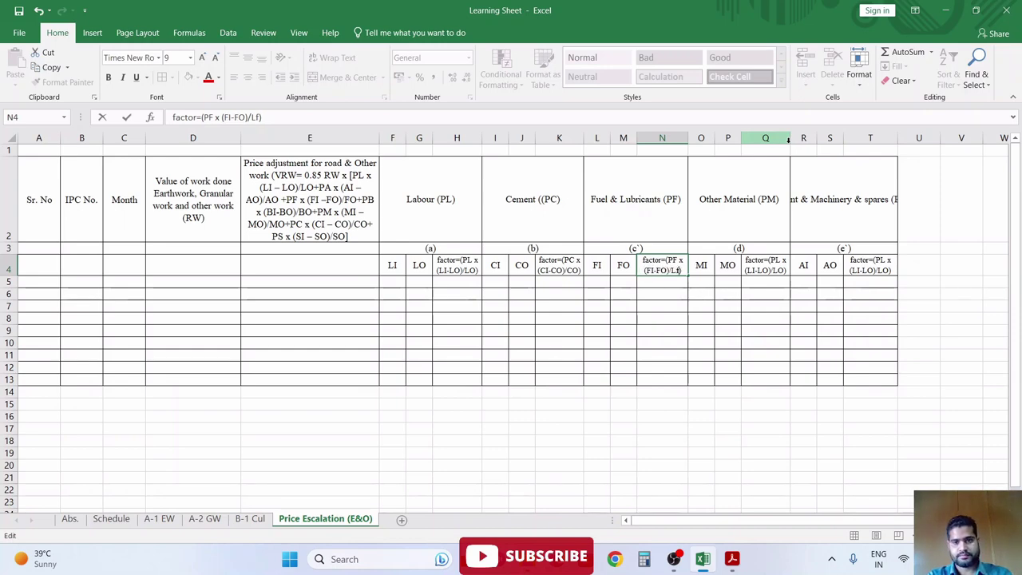
{"action": "type", "text": "FO"}
{"action": "key", "text": "Tab"}
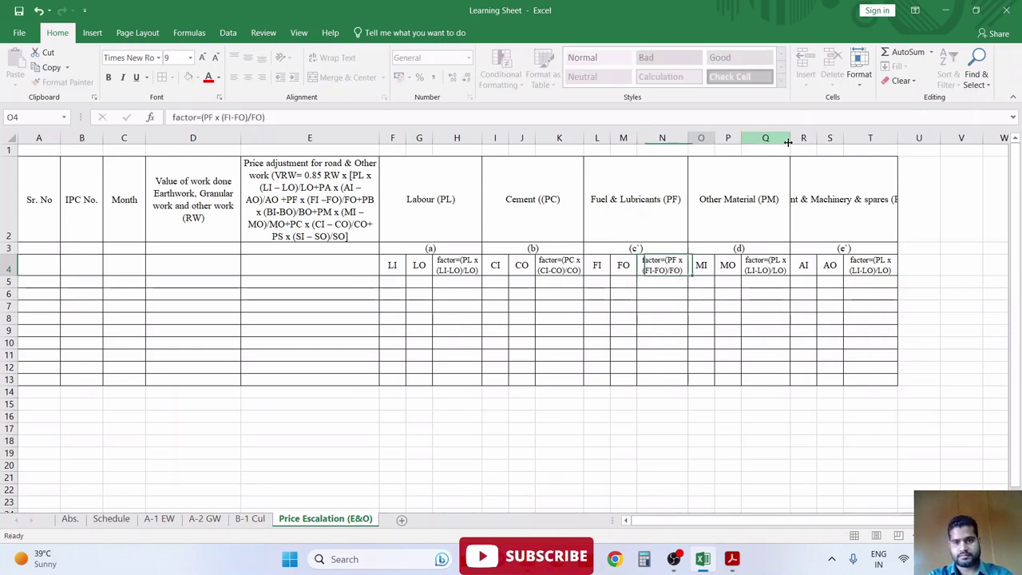
- Change Q4's factor formula to the Other Material indices PM, MI and MO
{"action": "key", "text": "Tab"}
{"action": "key", "text": "Tab"}
{"action": "key", "text": "F2"}
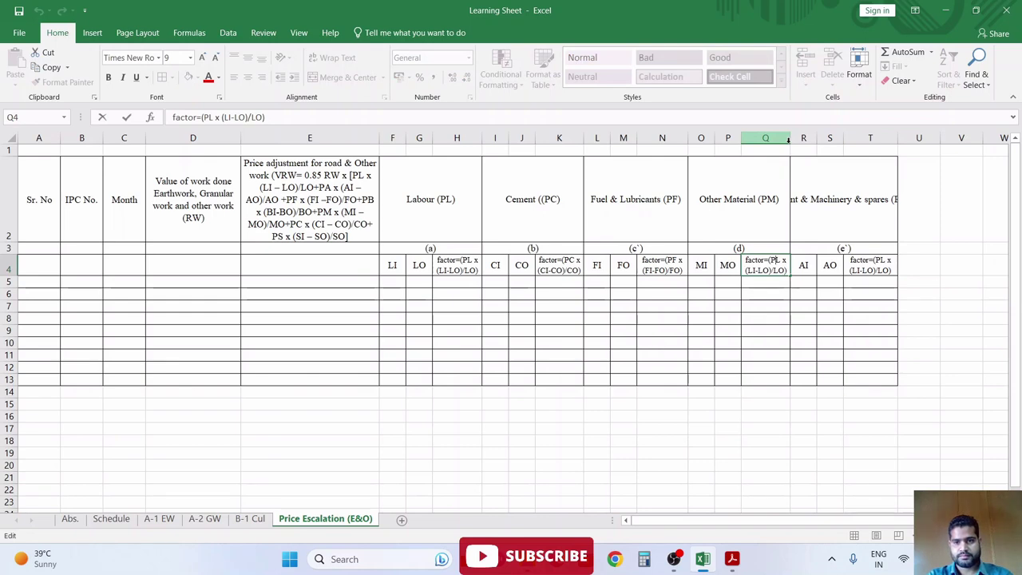
{"action": "key", "text": "Delete"}
{"action": "type", "text": "M"}
{"action": "key", "text": "Delete"}
{"action": "type", "text": "M"}
{"action": "key", "text": "Right"}
{"action": "key", "text": "Right"}
{"action": "key", "text": "Delete"}
{"action": "type", "text": "MI-"}
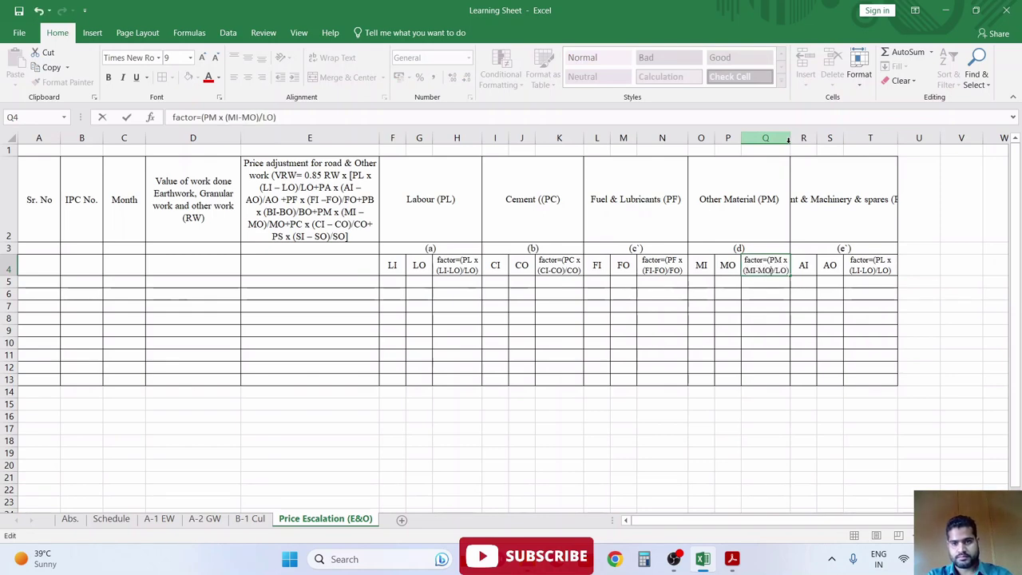
{"action": "type", "text": "M"}
{"action": "key", "text": "Tab"}
{"action": "key", "text": "Tab"}
{"action": "key", "text": "Tab"}
- Wrap the Plant & Machinery & spares title and rewrite T4's factor with PA, AI and AO
{"action": "key", "text": "F2"}
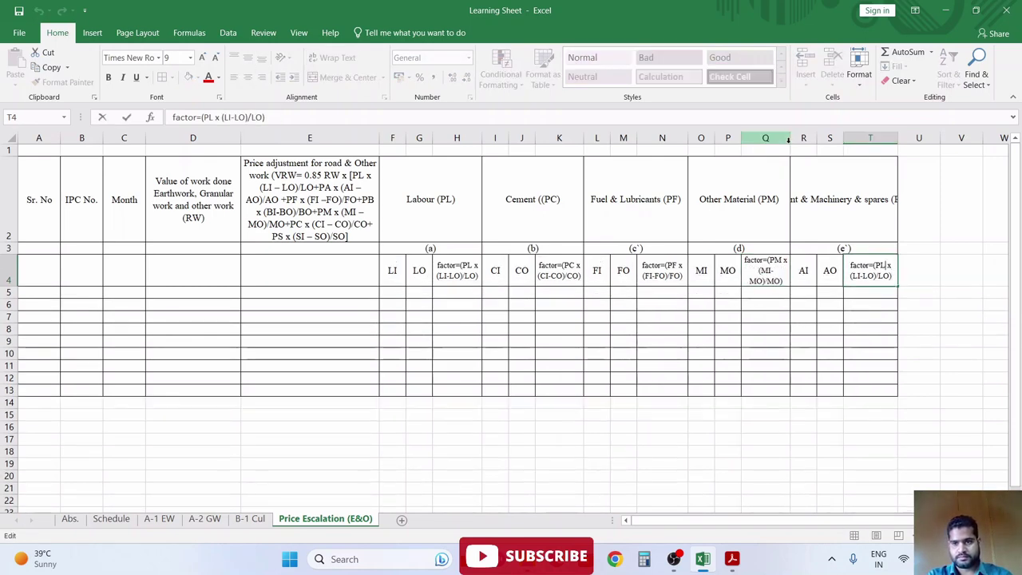
{"action": "key", "text": "Left"}
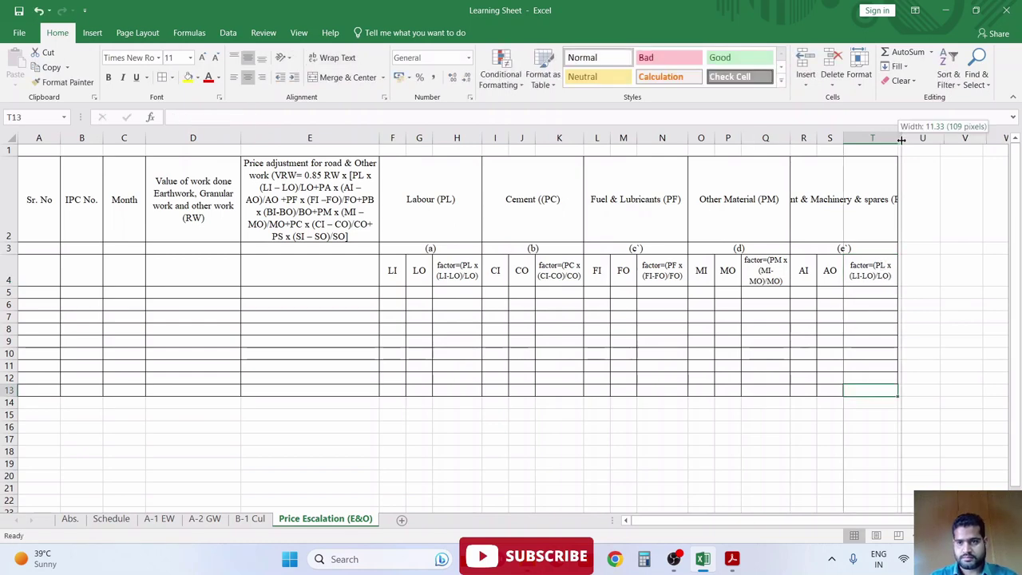
{"action": "left_click_drag", "start_coordinate": [897, 137], "coordinate": [887, 138]}
{"action": "left_click", "coordinate": [840, 198]}
{"action": "left_click", "coordinate": [332, 58]}
{"action": "left_click", "coordinate": [872, 269]}
{"action": "key", "text": "F2"}
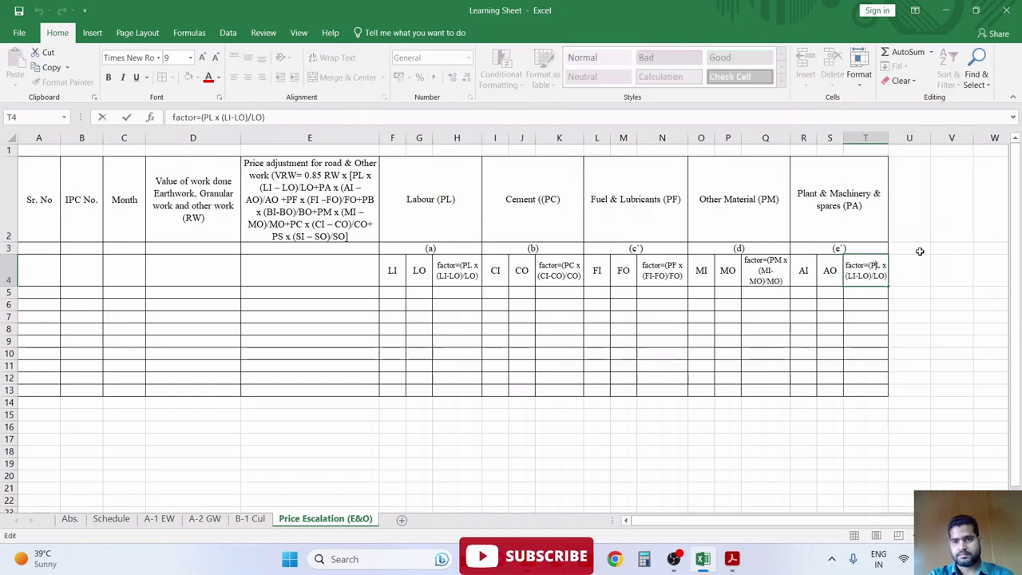
{"action": "type", "text": "AA"}
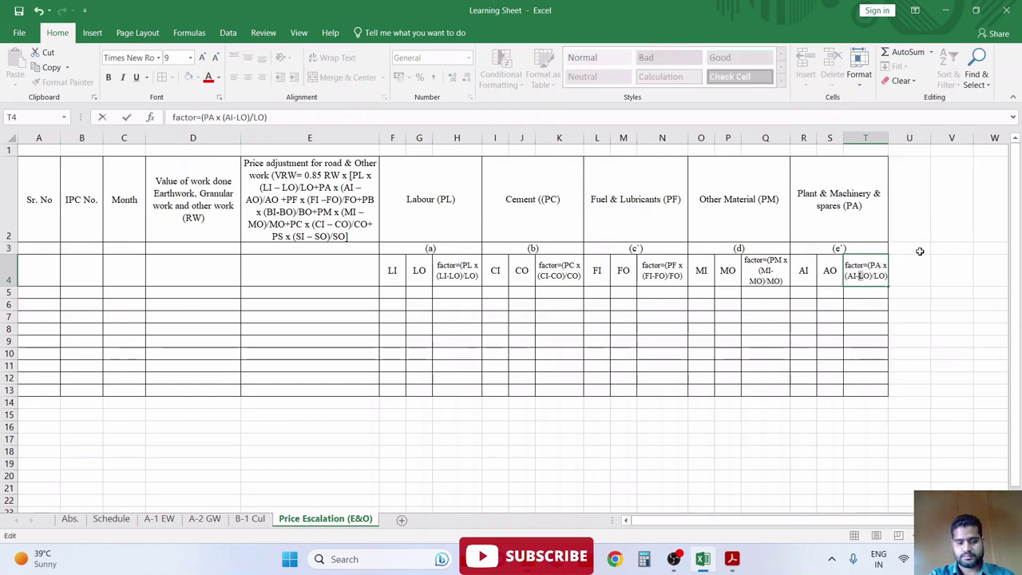
{"action": "type", "text": "AA"}
{"action": "key", "text": "Tab"}
- Fine-tune the widths of columns T, Q, N, K and H
{"action": "left_click", "coordinate": [866, 150]}
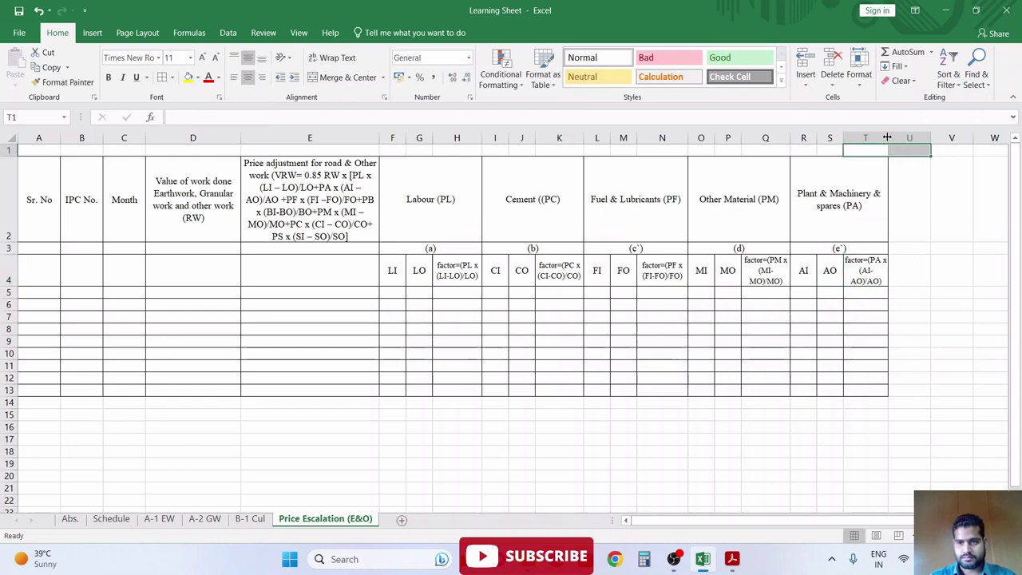
{"action": "left_click_drag", "start_coordinate": [888, 137], "coordinate": [892, 138]}
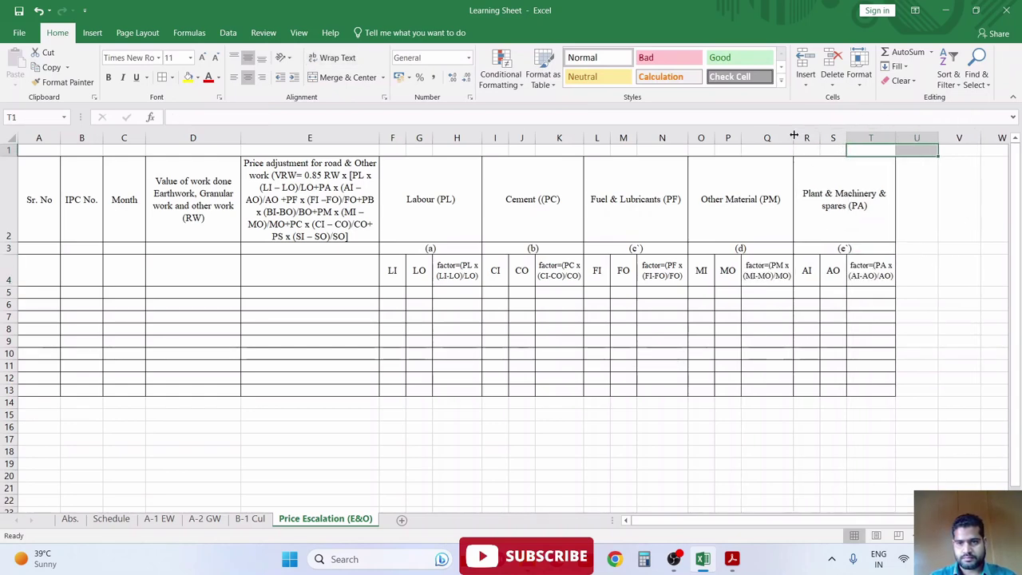
{"action": "left_click_drag", "start_coordinate": [790, 138], "coordinate": [793, 136]}
{"action": "left_click_drag", "start_coordinate": [688, 138], "coordinate": [679, 138]}
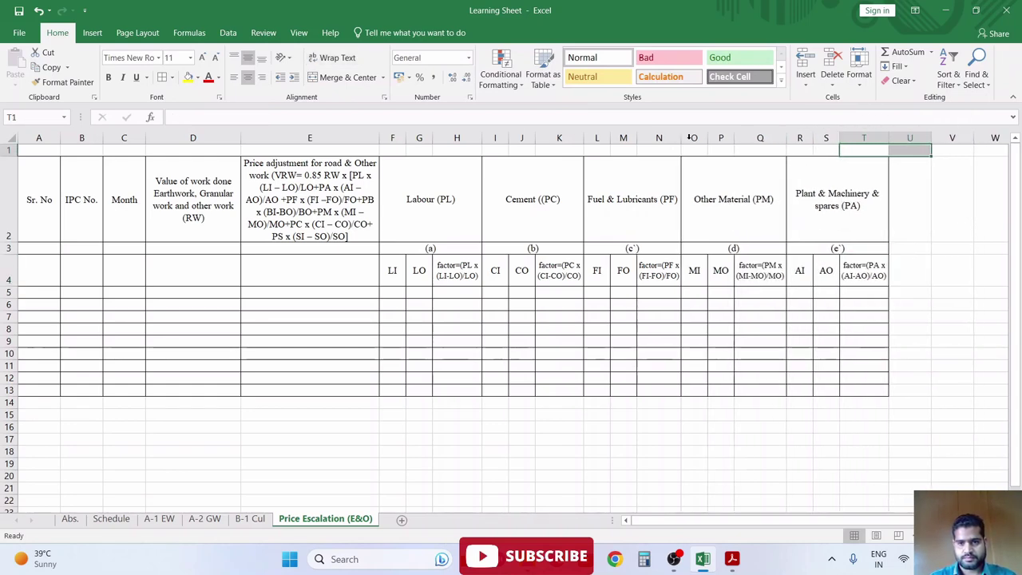
{"action": "left_click_drag", "start_coordinate": [583, 138], "coordinate": [582, 137]}
{"action": "left_click_drag", "start_coordinate": [482, 137], "coordinate": [478, 137]}
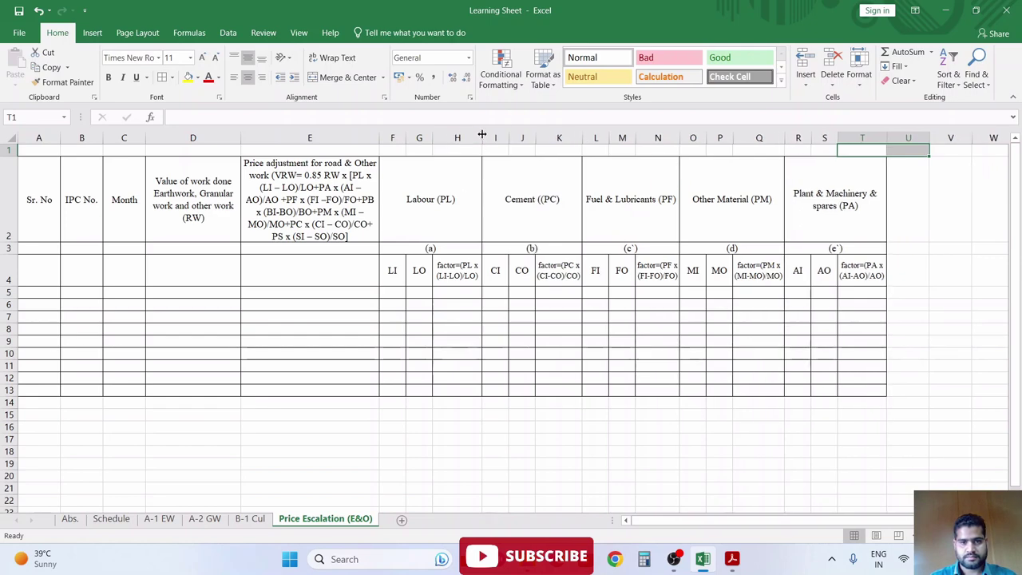
- Merge the Sr. No header across A2:A4 and copy that merge onto headers B to D
{"action": "left_click", "coordinate": [455, 269]}
{"action": "left_click", "coordinate": [320, 292]}
{"action": "left_click_drag", "start_coordinate": [39, 200], "coordinate": [39, 275]}
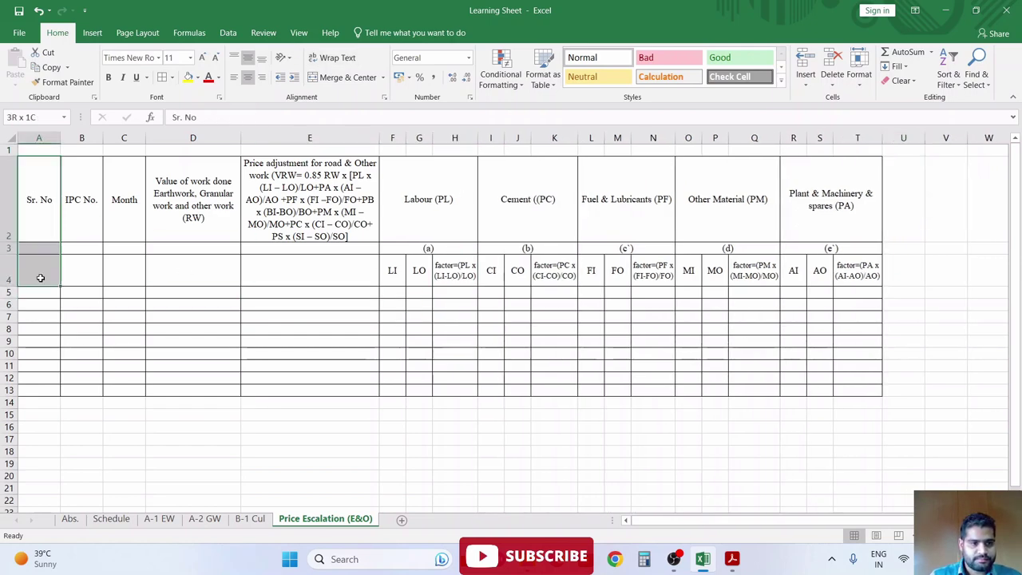
{"action": "left_click", "coordinate": [347, 77]}
{"action": "left_click", "coordinate": [63, 82]}
{"action": "left_click_drag", "start_coordinate": [81, 200], "coordinate": [249, 236]}
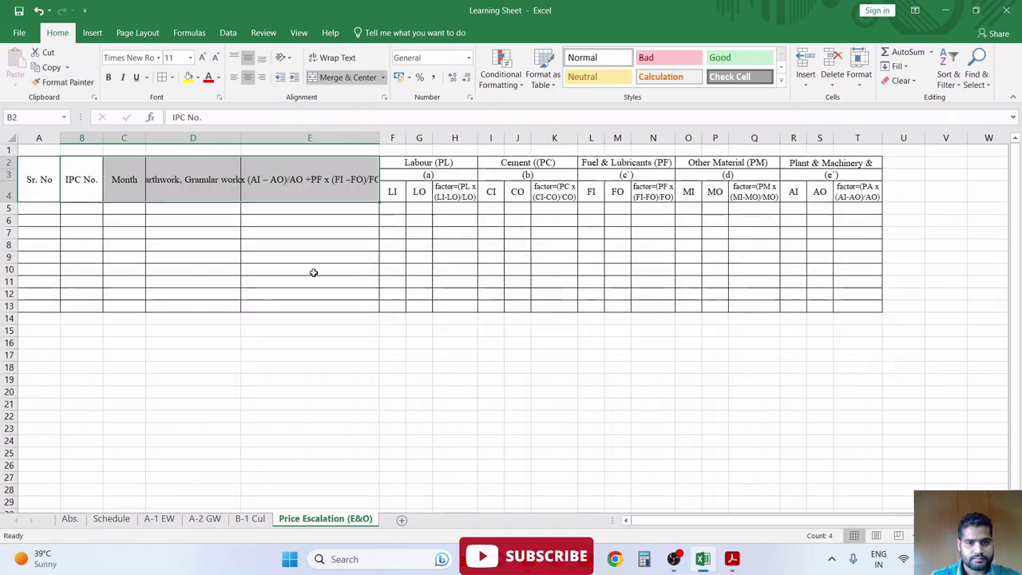
{"action": "left_click", "coordinate": [80, 184]}
- Wrap the D2 work-value and E2 price-adjustment headers and make row 4 taller
{"action": "left_click", "coordinate": [192, 179]}
{"action": "left_click", "coordinate": [337, 57]}
{"action": "left_click", "coordinate": [310, 179]}
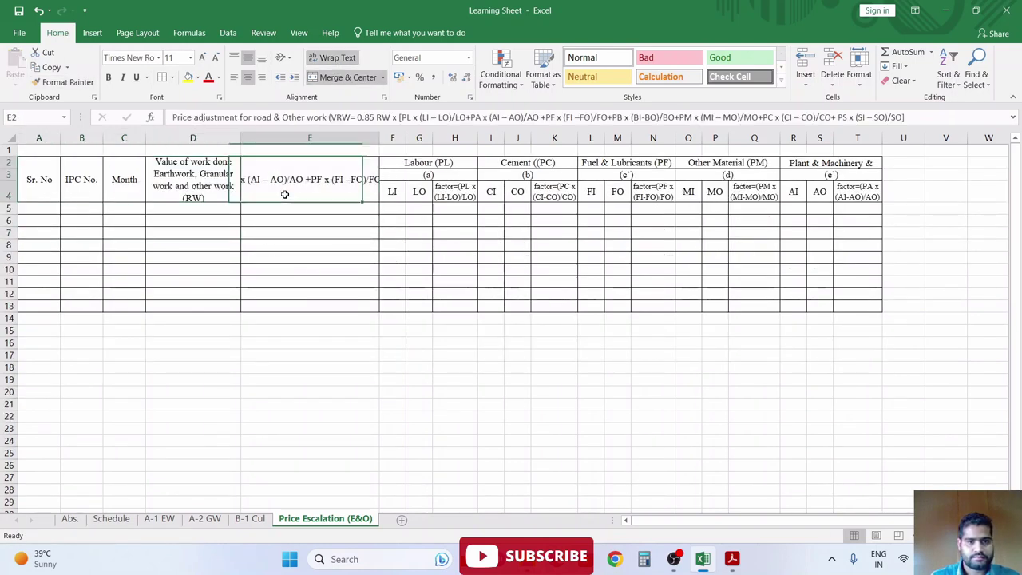
{"action": "left_click", "coordinate": [337, 57]}
{"action": "left_click", "coordinate": [309, 207]}
{"action": "left_click_drag", "start_coordinate": [14, 203], "coordinate": [13, 225]}
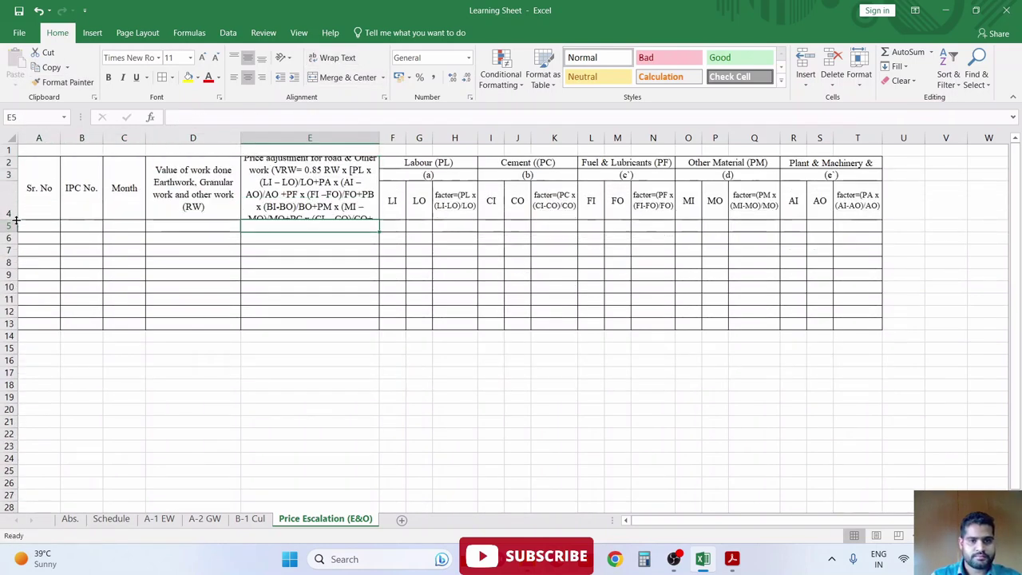
- Shrink the E2 price-adjustment header to 9-point text
{"action": "left_click_drag", "start_coordinate": [38, 190], "coordinate": [235, 210]}
{"action": "left_click_drag", "start_coordinate": [192, 184], "coordinate": [309, 183]}
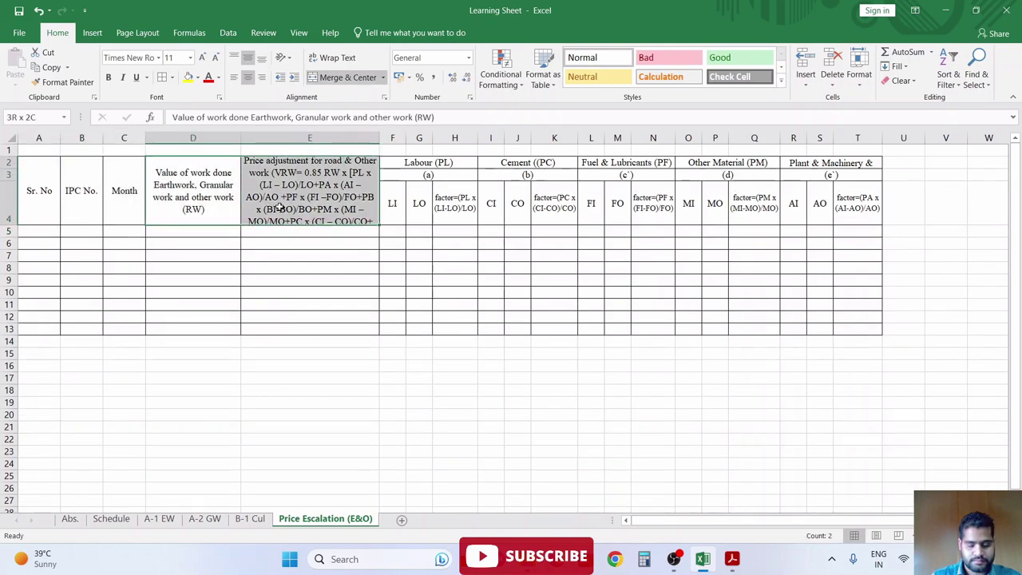
{"action": "left_click", "coordinate": [309, 184]}
{"action": "left_click", "coordinate": [215, 57]}
{"action": "left_click", "coordinate": [214, 57]}
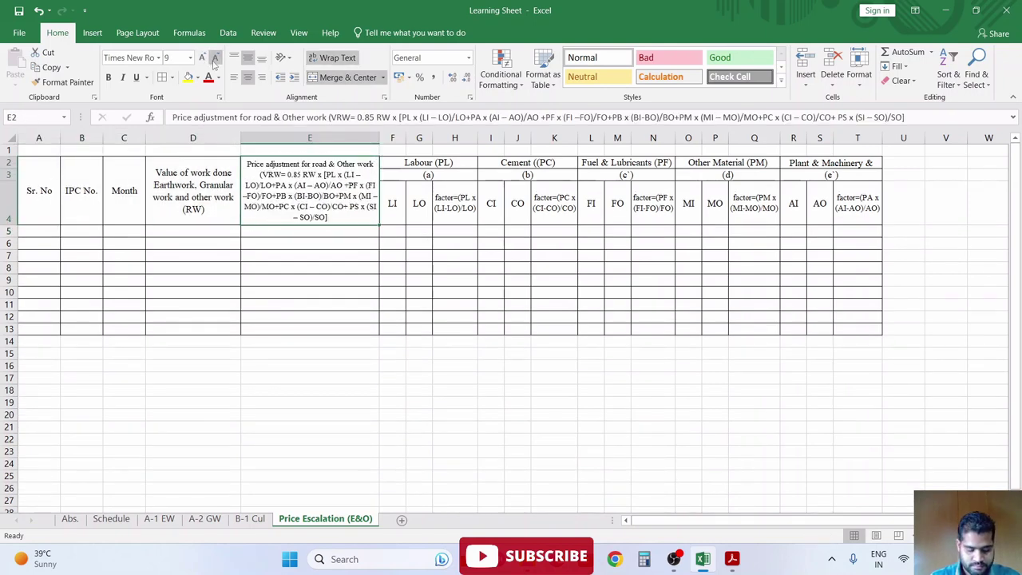
{"action": "left_click", "coordinate": [215, 57]}
- Add a bold size-10 second line '0.85 RW x (a+b+c+d+e)' to the E2 header
{"action": "double_click", "coordinate": [366, 224]}
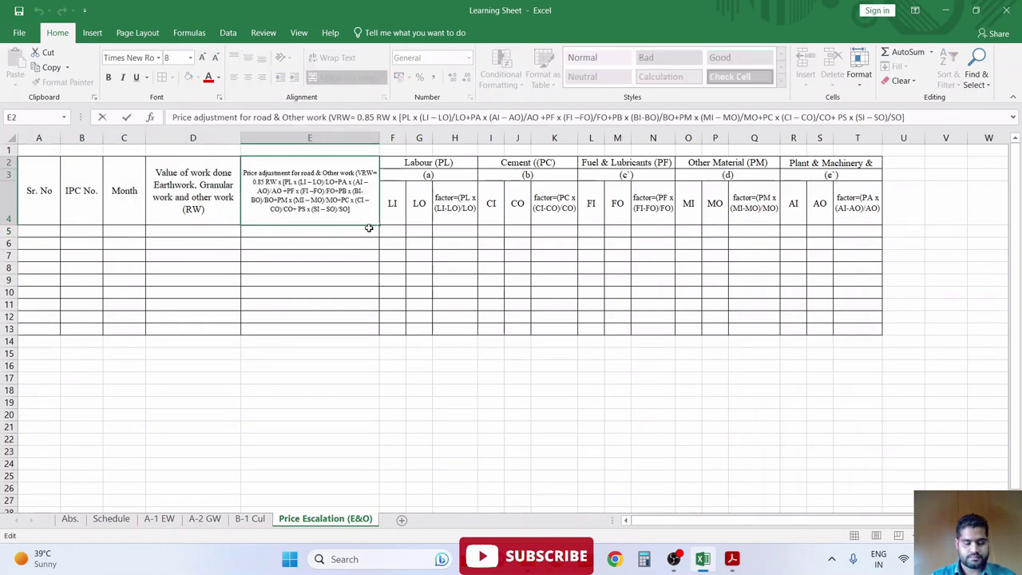
{"action": "key", "text": "alt+Return"}
{"action": "type", "text": "0.85"}
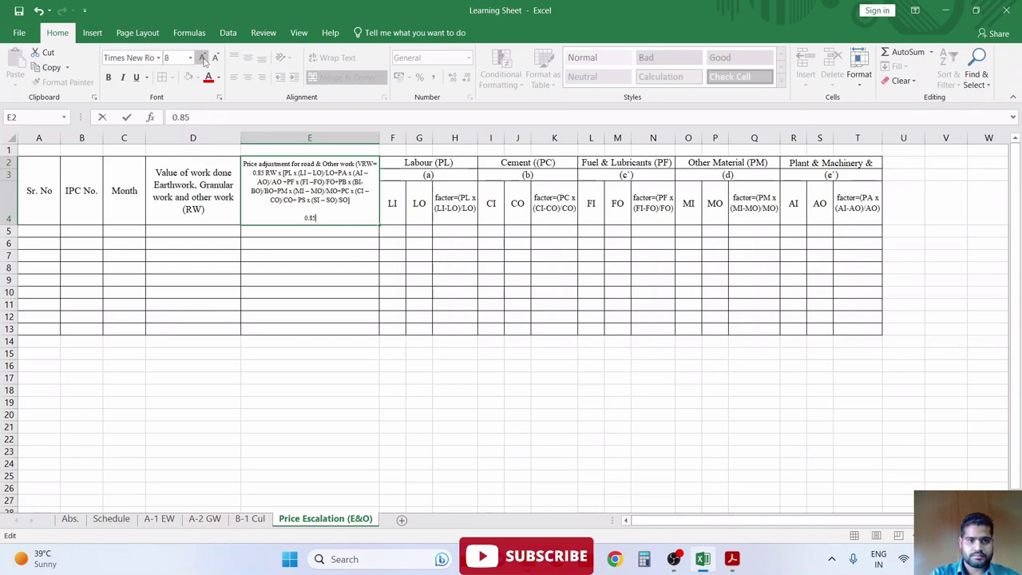
{"action": "key", "text": "ctrl+b"}
{"action": "left_click", "coordinate": [203, 60]}
{"action": "left_click", "coordinate": [204, 59]}
{"action": "type", "text": "RW x (a+b"}
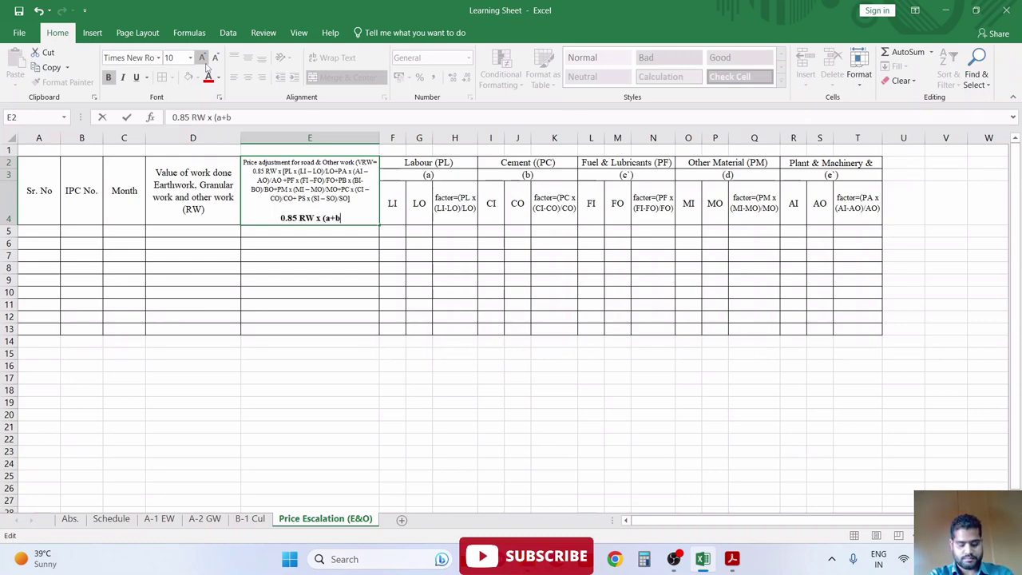
{"action": "type", "text": "c"}
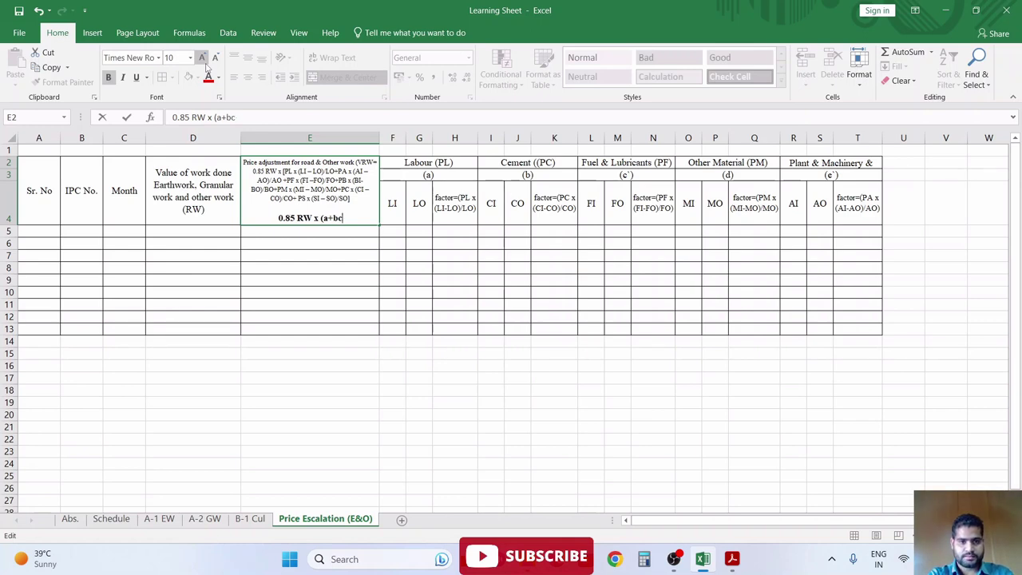
{"action": "key", "text": "BackSpace"}
{"action": "type", "text": "+c+d+e"}
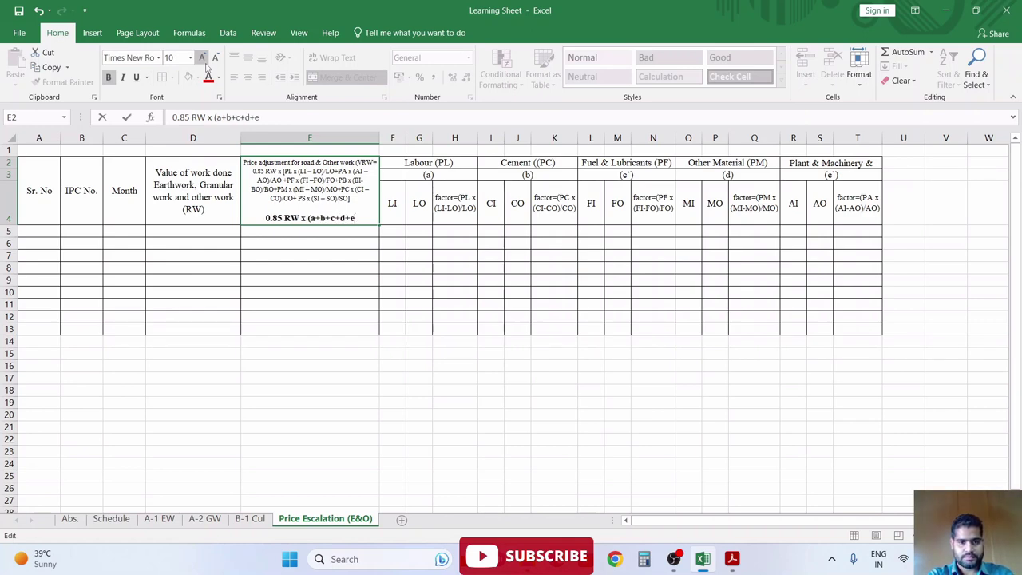
{"action": "type", "text": ")"}
{"action": "key", "text": "Tab"}
- Step back and forth through the Sr. No and component header cells
{"action": "key", "text": "Tab"}
{"action": "key", "text": "Tab"}
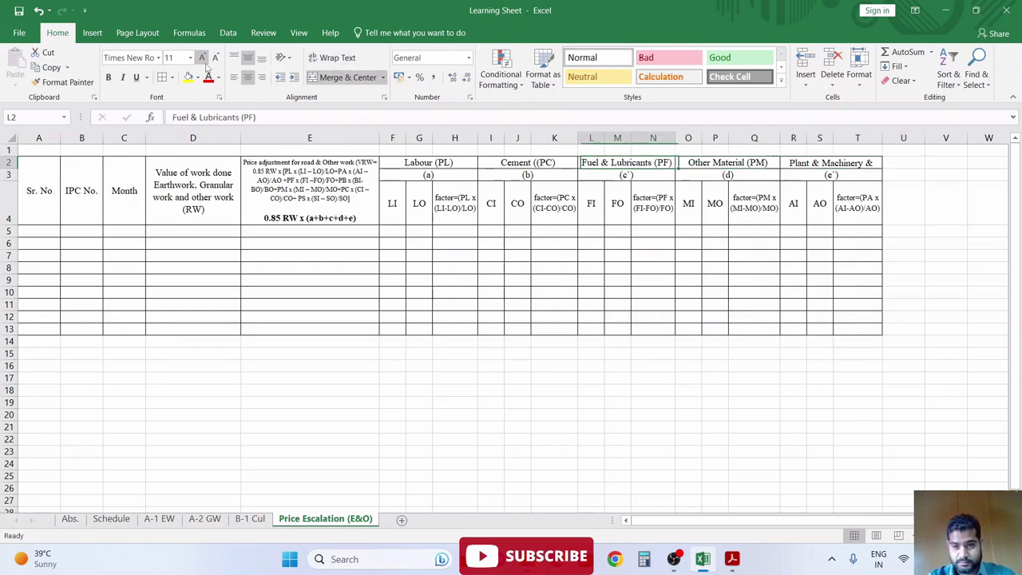
{"action": "key", "text": "shift+Tab"}
{"action": "key", "text": "shift+Tab"}
{"action": "key", "text": "shift+Tab"}
{"action": "key", "text": "Tab"}
{"action": "key", "text": "Tab"}
{"action": "key", "text": "Tab"}
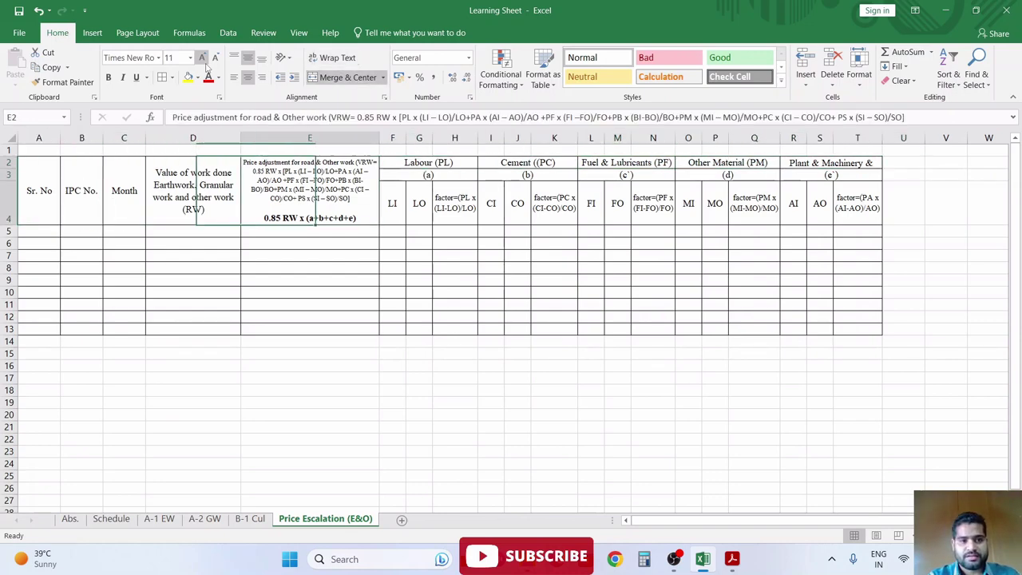
{"action": "key", "text": "Tab"}
{"action": "key", "text": "shift+Tab"}
{"action": "key", "text": "Tab"}
{"action": "key", "text": "Tab"}
{"action": "key", "text": "Tab"}
{"action": "key", "text": "Tab"}
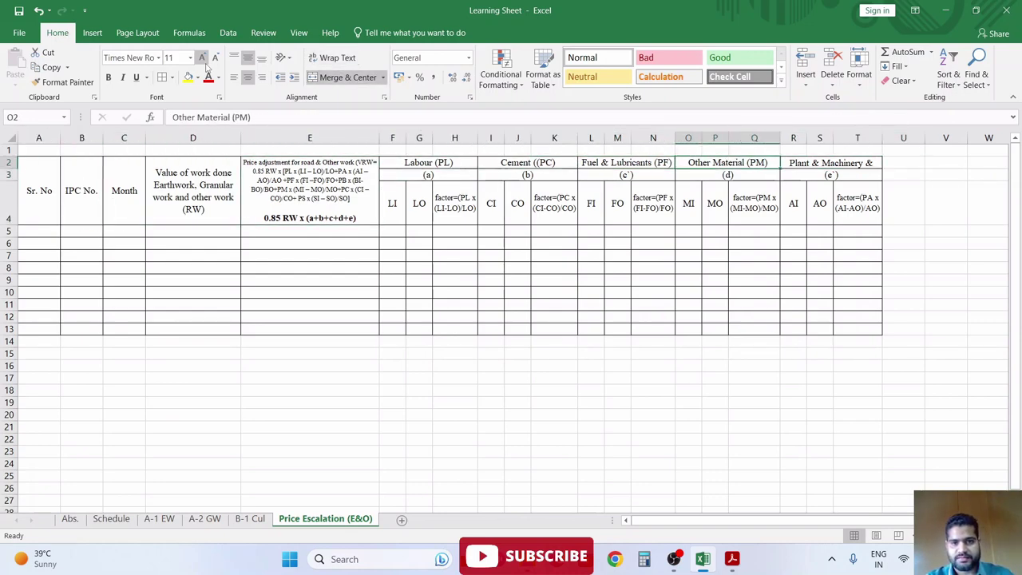
- Bring up page 73's component percentage table in the agreement PDF and snap Acrobat left
{"action": "left_click", "coordinate": [731, 558]}
{"action": "scroll", "coordinate": [479, 352], "scroll_direction": "up", "scroll_amount": 2}
{"action": "scroll", "coordinate": [463, 335], "scroll_direction": "down", "scroll_amount": 5}
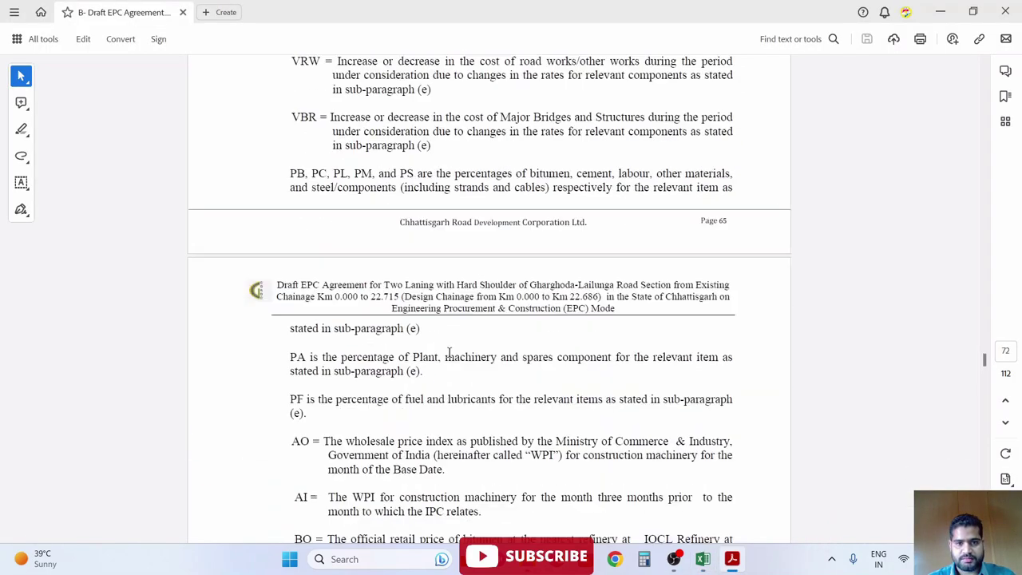
{"action": "scroll", "coordinate": [459, 351], "scroll_direction": "down", "scroll_amount": 4}
{"action": "scroll", "coordinate": [456, 375], "scroll_direction": "down", "scroll_amount": 5}
{"action": "scroll", "coordinate": [456, 385], "scroll_direction": "down", "scroll_amount": 5}
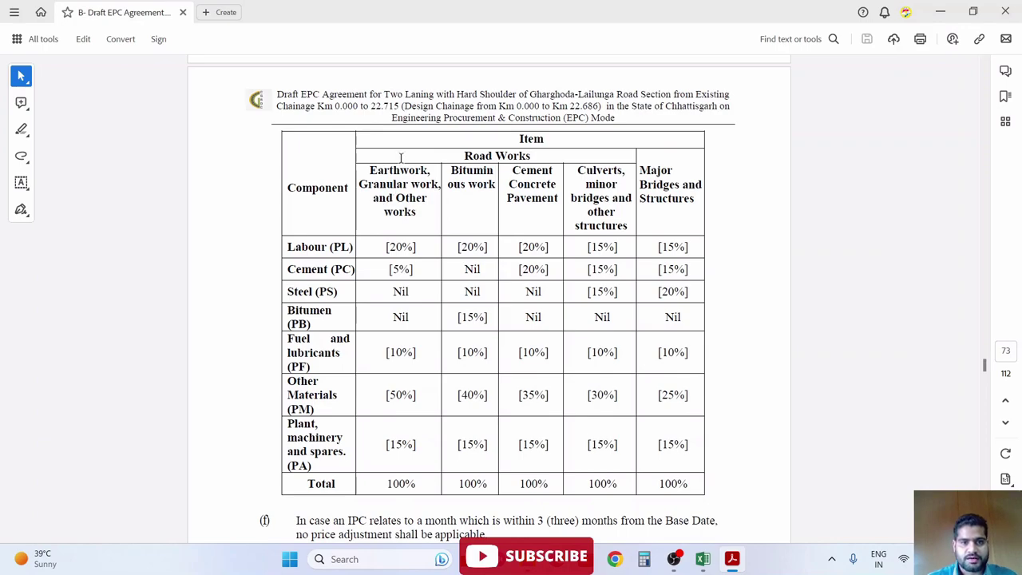
{"action": "mouse_move", "coordinate": [417, 17]}
{"action": "left_mouse_down"}
{"action": "mouse_move", "coordinate": [1, 28]}
{"action": "mouse_move", "coordinate": [4, 135]}
{"action": "left_mouse_up"}
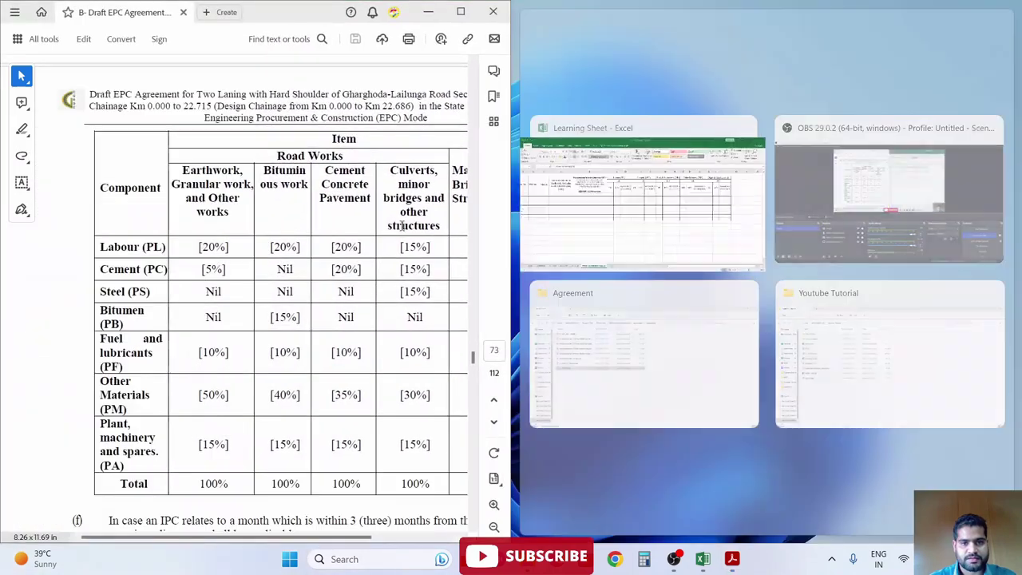
- Snap the workbook into the right half beside the PDF and check the CI and CO headers
{"action": "left_click", "coordinate": [604, 194]}
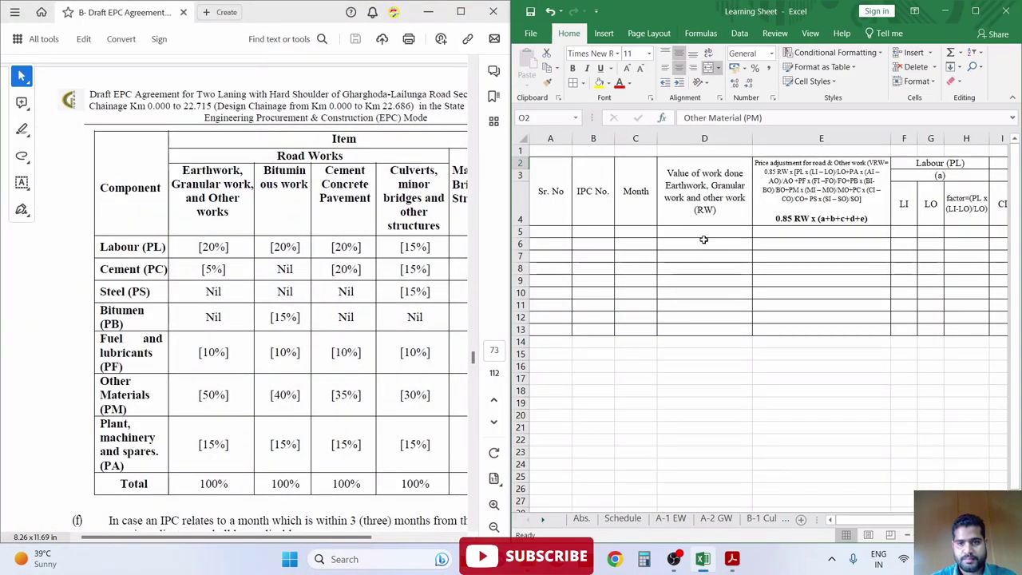
{"action": "left_click_drag", "start_coordinate": [703, 239], "coordinate": [703, 231]}
{"action": "key", "text": "Up"}
{"action": "key", "text": "Up"}
{"action": "key", "text": "Right"}
{"action": "key", "text": "Right"}
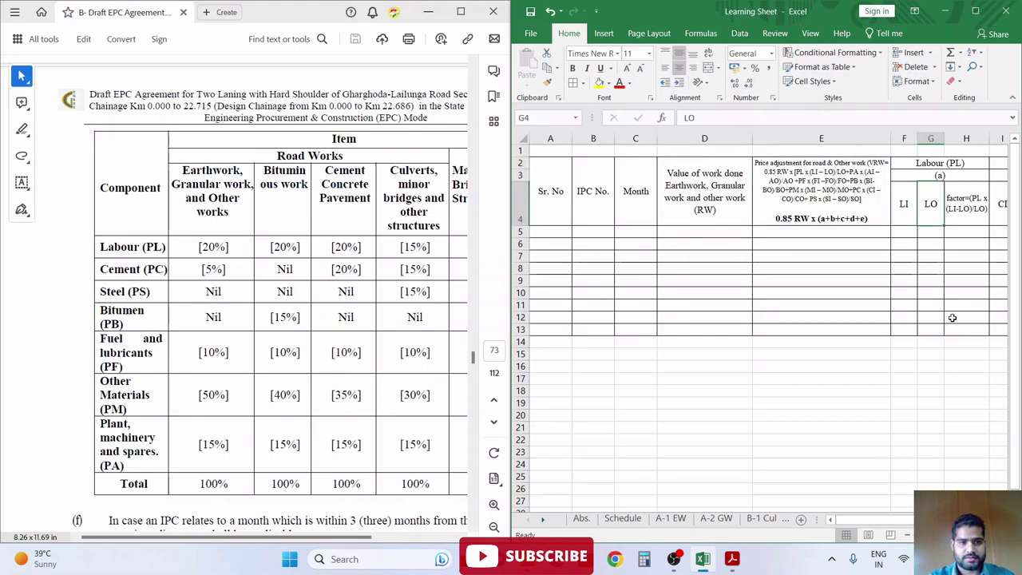
{"action": "key", "text": "Right"}
{"action": "key", "text": "Right"}
{"action": "key", "text": "Right"}
{"action": "key", "text": "Right"}
{"action": "key", "text": "Right"}
{"action": "key", "text": "Right"}
{"action": "key", "text": "Right"}
{"action": "key", "text": "Left"}
{"action": "key", "text": "Left"}
{"action": "key", "text": "Left"}
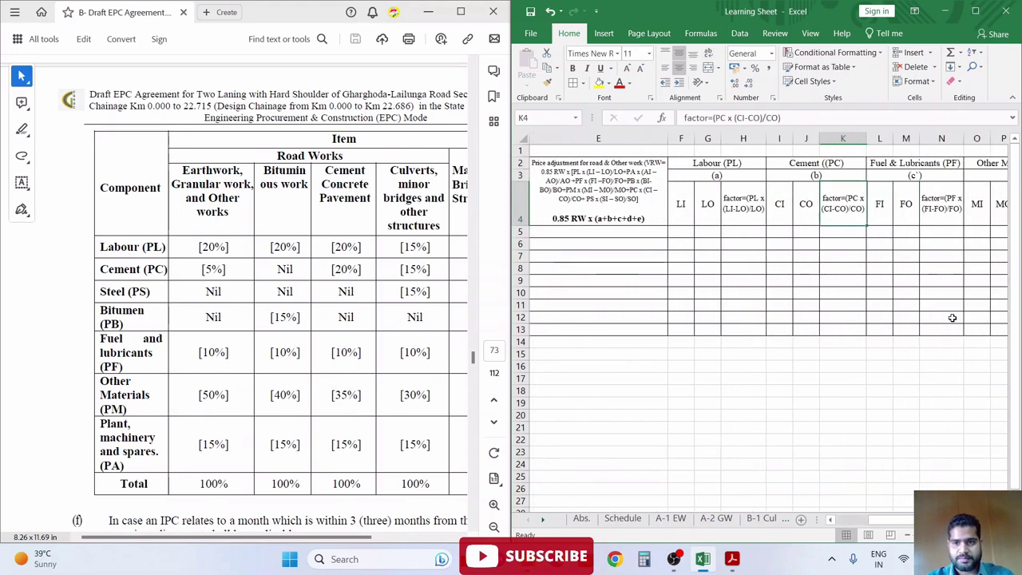
{"action": "key", "text": "Left"}
{"action": "key", "text": "Left"}
{"action": "key", "text": "Up"}
{"action": "key", "text": "Left"}
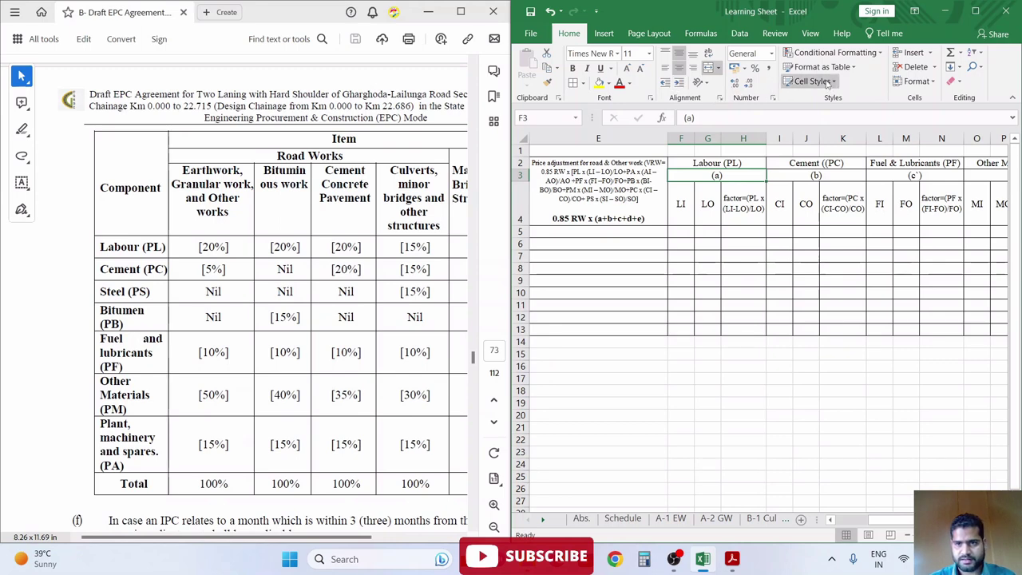
- Maximize Excel and redo the Merge & Center on the (a) label under Labour
{"action": "left_click", "coordinate": [910, 81]}
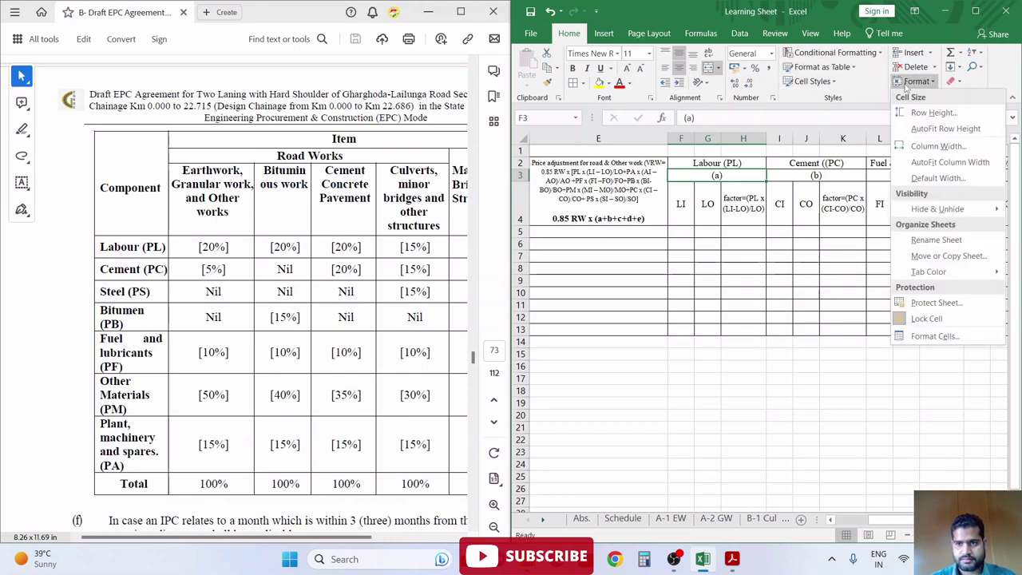
{"action": "left_click", "coordinate": [910, 81]}
{"action": "double_click", "coordinate": [714, 11]}
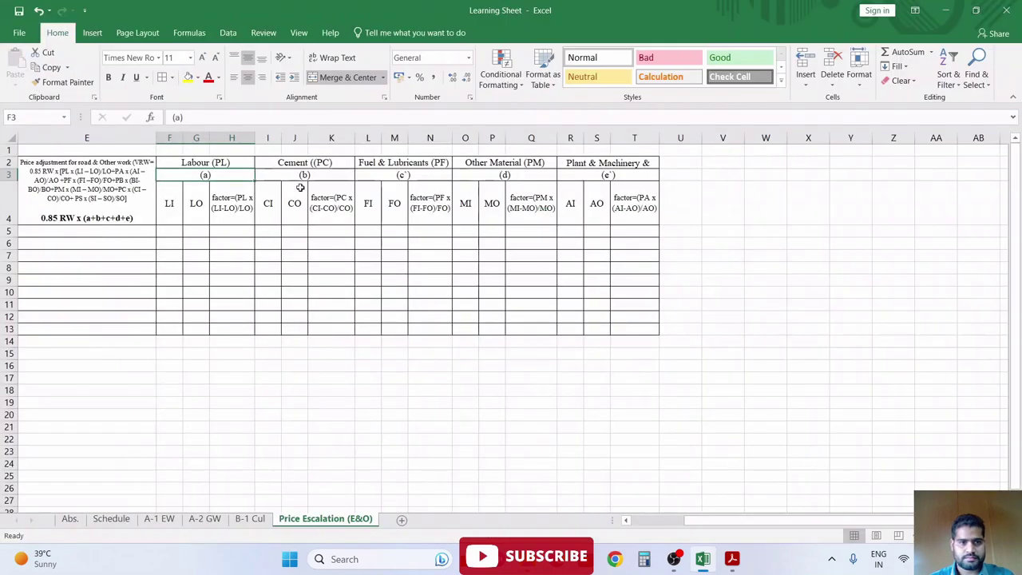
{"action": "left_click", "coordinate": [335, 77]}
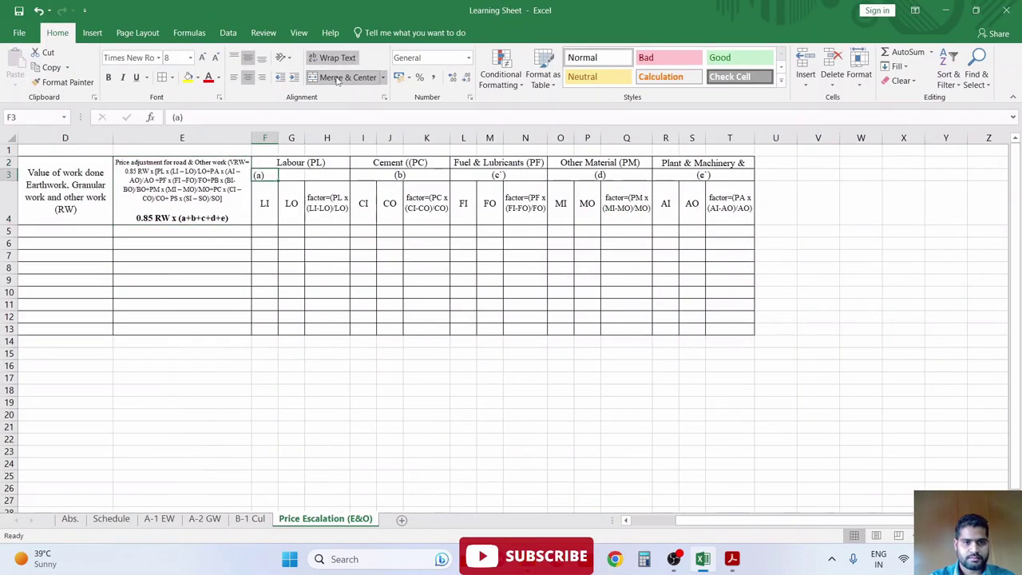
{"action": "left_click", "coordinate": [335, 77]}
- Copy the (b) label's merged format onto L3 through T3 and review the A–C headers
{"action": "left_click_drag", "start_coordinate": [363, 174], "coordinate": [691, 176]}
{"action": "left_click", "coordinate": [68, 83]}
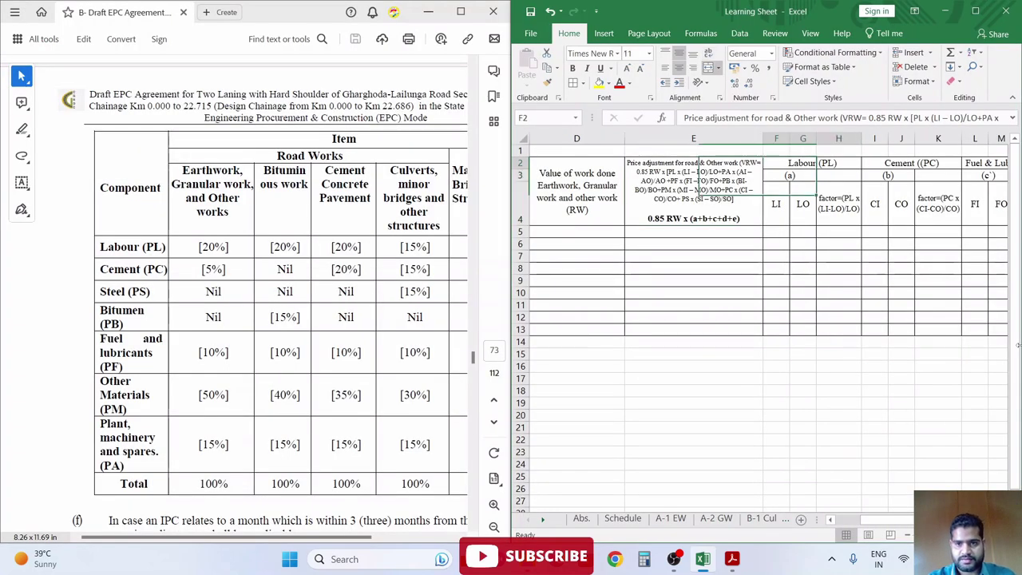
{"action": "scroll", "coordinate": [766, 319], "scroll_direction": "right", "scroll_amount": 3}
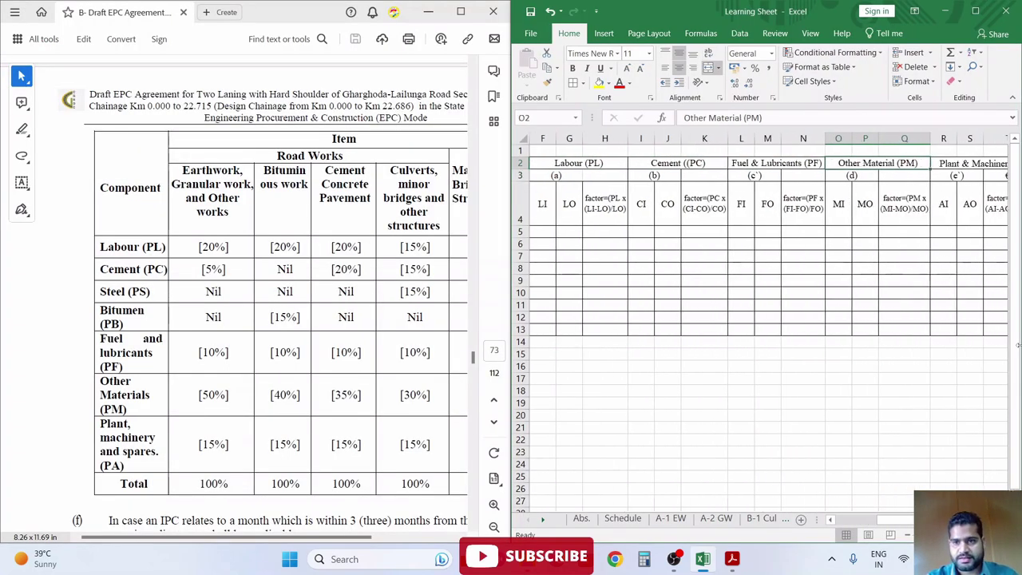
{"action": "key", "text": "Right"}
{"action": "key", "text": "Left"}
{"action": "key", "text": "Left"}
{"action": "key", "text": "Left"}
{"action": "key", "text": "Left"}
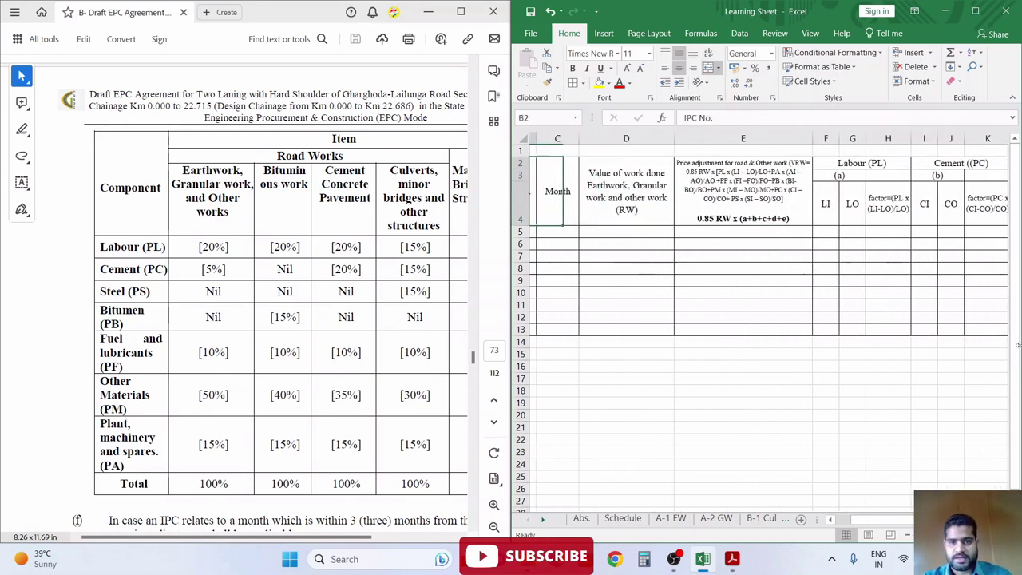
{"action": "key", "text": "Left"}
{"action": "key", "text": "Left"}
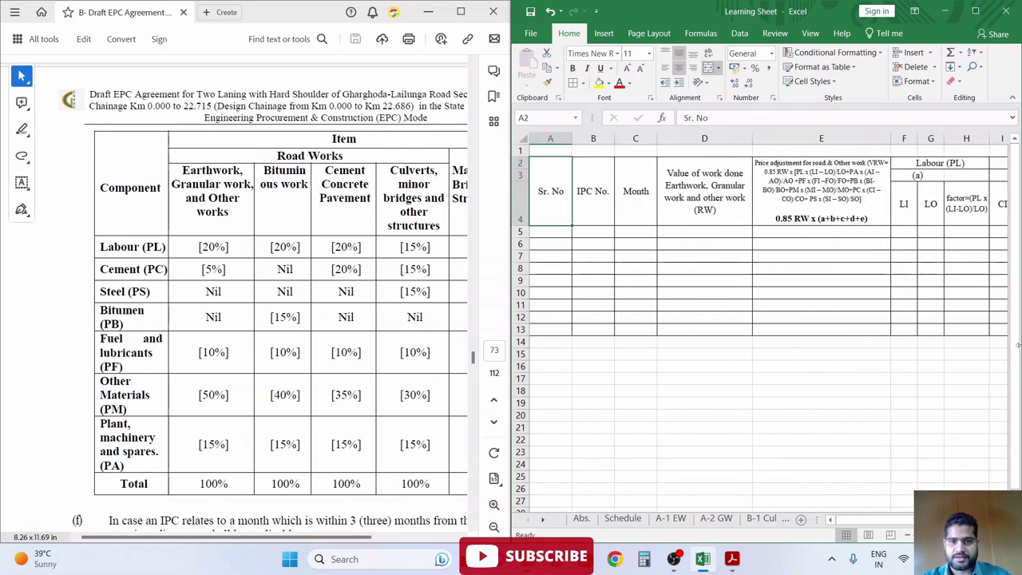
{"action": "key", "text": "Right"}
{"action": "key", "text": "Right"}
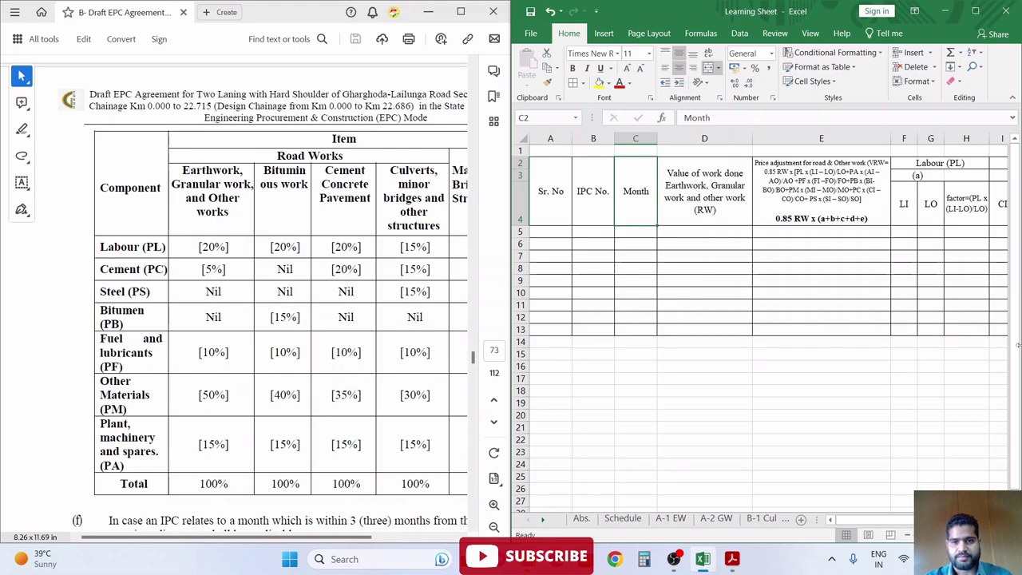
{"action": "key", "text": "Right"}
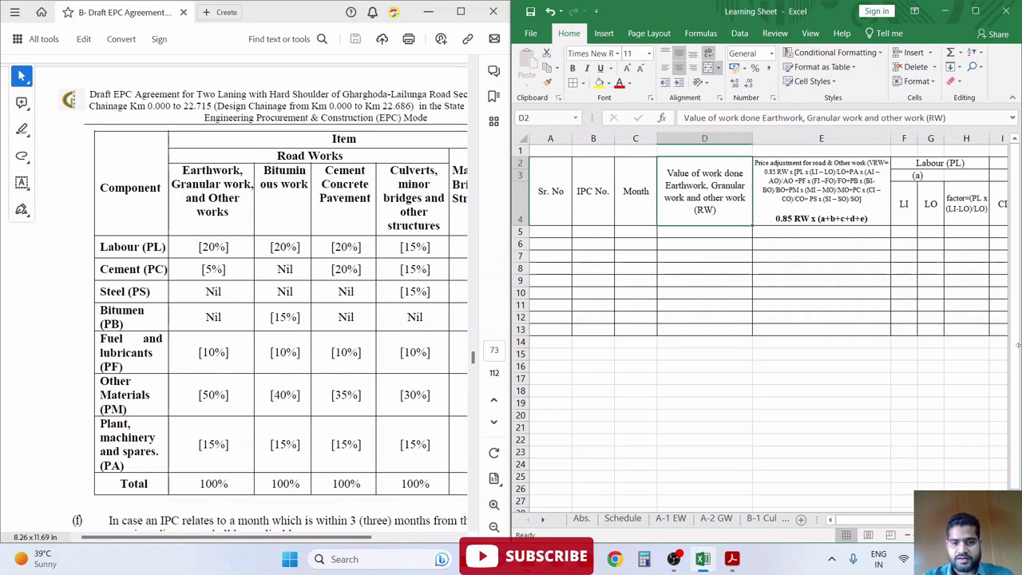
- Look over the This Bill amounts on the Schedule sheet
{"action": "left_click", "coordinate": [623, 518]}
{"action": "scroll", "coordinate": [570, 384], "scroll_direction": "down", "scroll_amount": 2, "text": "ctrl"}
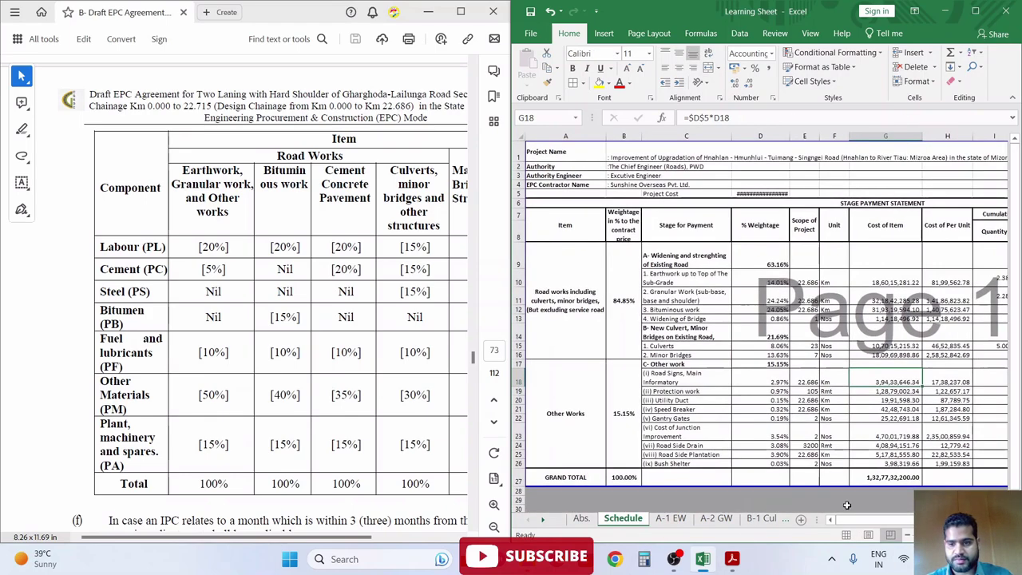
{"action": "left_click_drag", "start_coordinate": [846, 519], "coordinate": [878, 519]}
{"action": "left_click", "coordinate": [945, 431]}
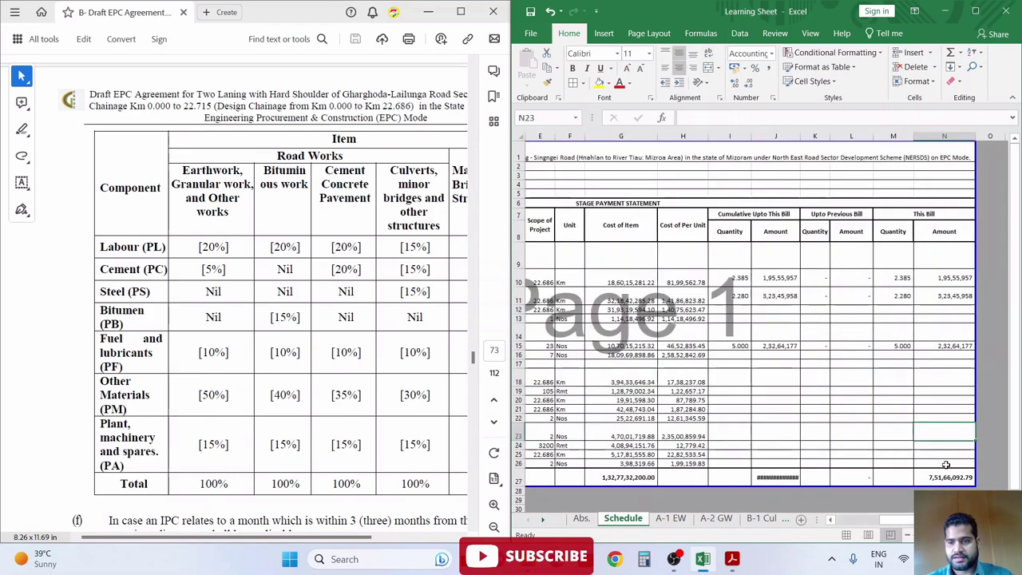
{"action": "left_click", "coordinate": [914, 491]}
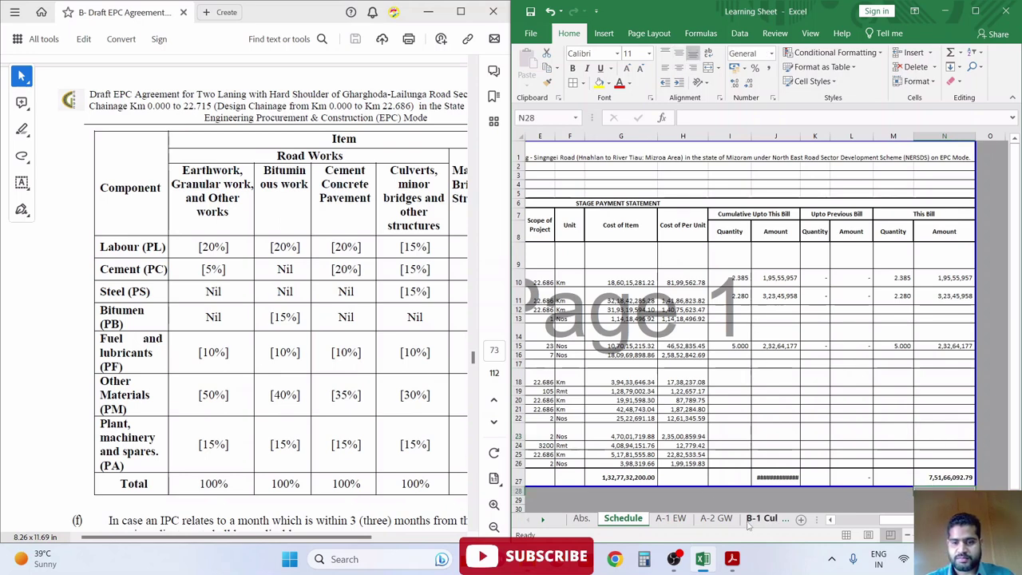
- Switch to the Price Escalation (E&O) sheet and move up to the E2 price adjustment header
{"action": "left_click", "coordinate": [543, 519]}
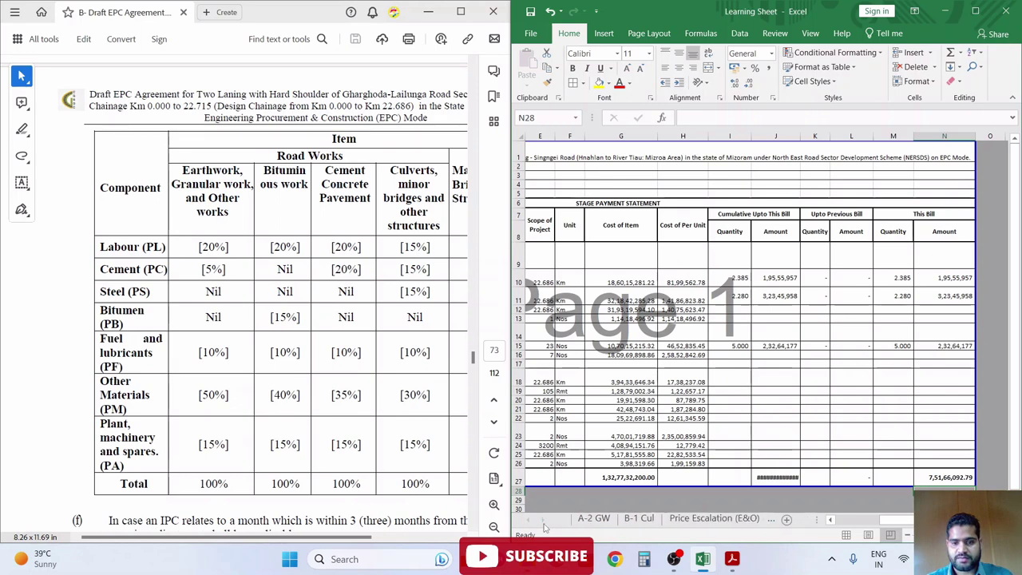
{"action": "left_click", "coordinate": [688, 519]}
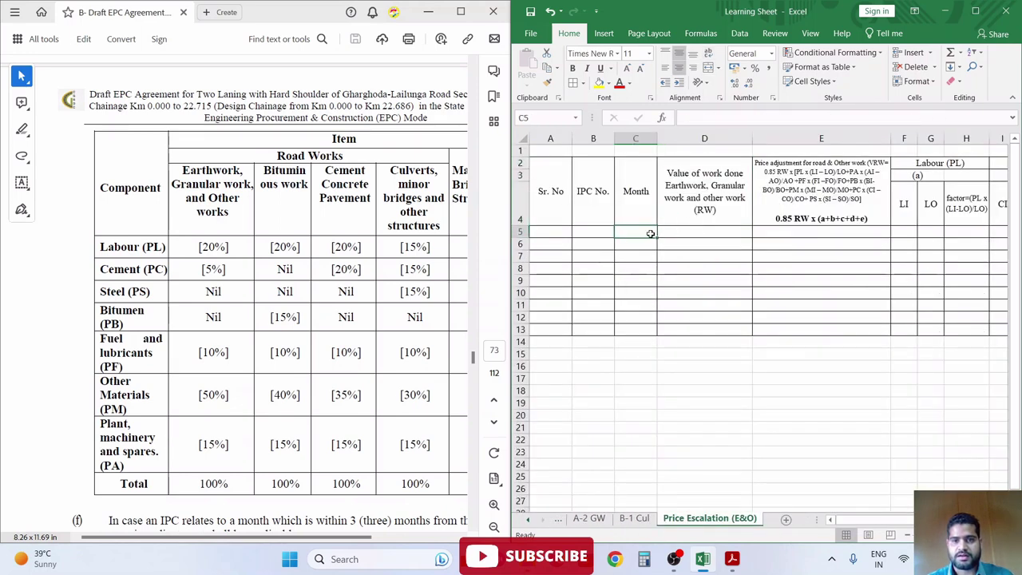
{"action": "left_click_drag", "start_coordinate": [616, 238], "coordinate": [686, 227]}
{"action": "left_click", "coordinate": [706, 233]}
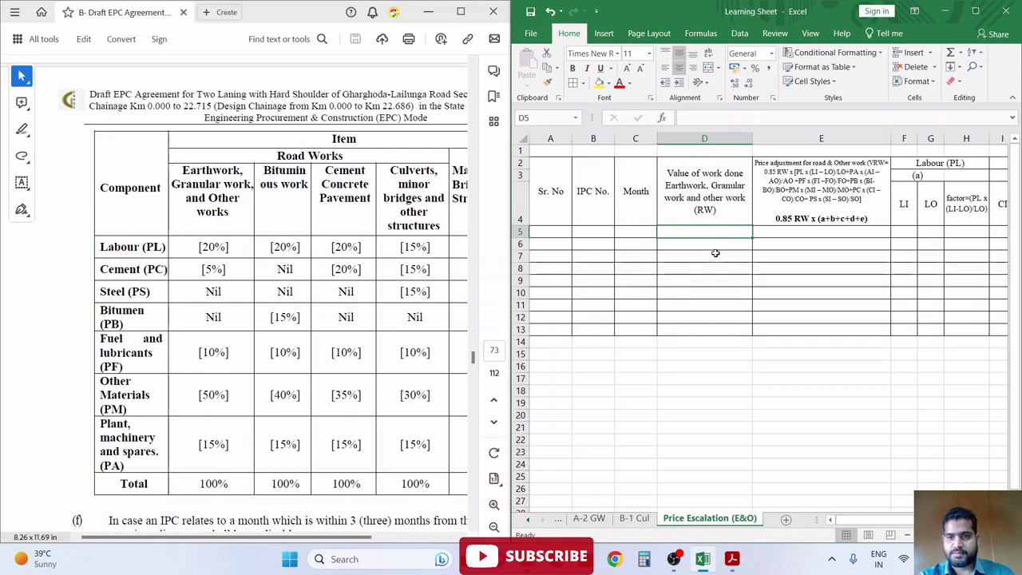
{"action": "key", "text": "Right"}
{"action": "key", "text": "Up"}
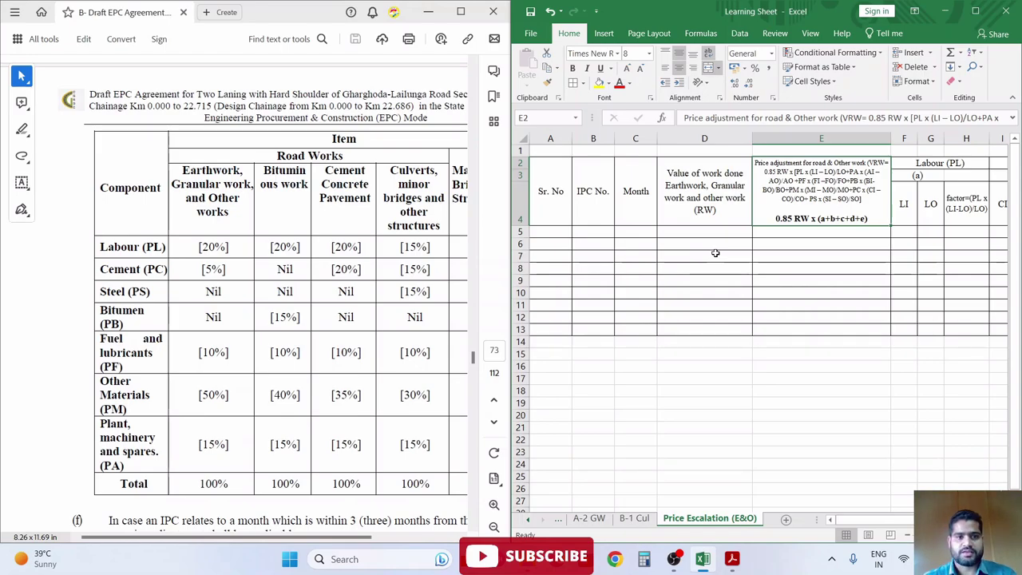
{"action": "left_click", "coordinate": [157, 209]}
{"action": "scroll", "coordinate": [157, 208], "scroll_direction": "up", "scroll_amount": 5}
{"action": "scroll", "coordinate": [176, 232], "scroll_direction": "up", "scroll_amount": 4}
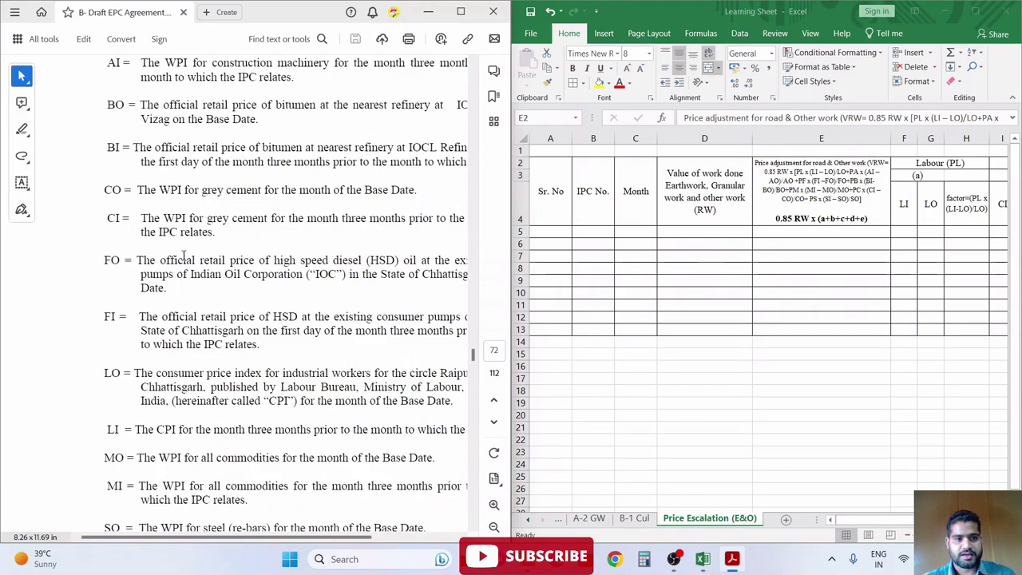
{"action": "scroll", "coordinate": [204, 266], "scroll_direction": "up", "scroll_amount": 3}
{"action": "scroll", "coordinate": [204, 267], "scroll_direction": "up", "scroll_amount": 3}
{"action": "scroll", "coordinate": [204, 266], "scroll_direction": "up", "scroll_amount": 3}
{"action": "scroll", "coordinate": [205, 266], "scroll_direction": "up", "scroll_amount": 3}
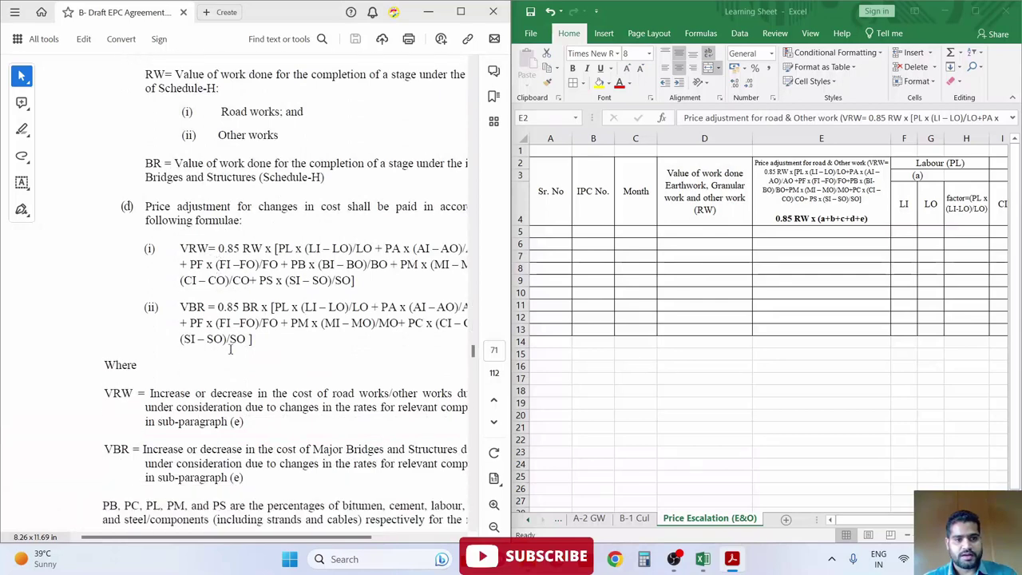
{"action": "left_click_drag", "start_coordinate": [279, 537], "coordinate": [339, 537]}
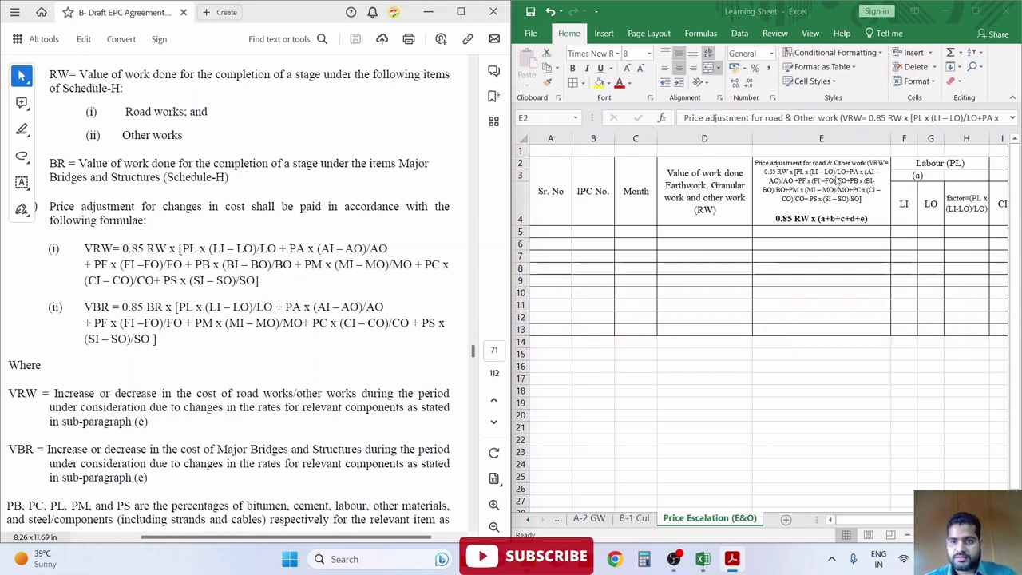
{"action": "left_click", "coordinate": [812, 217]}
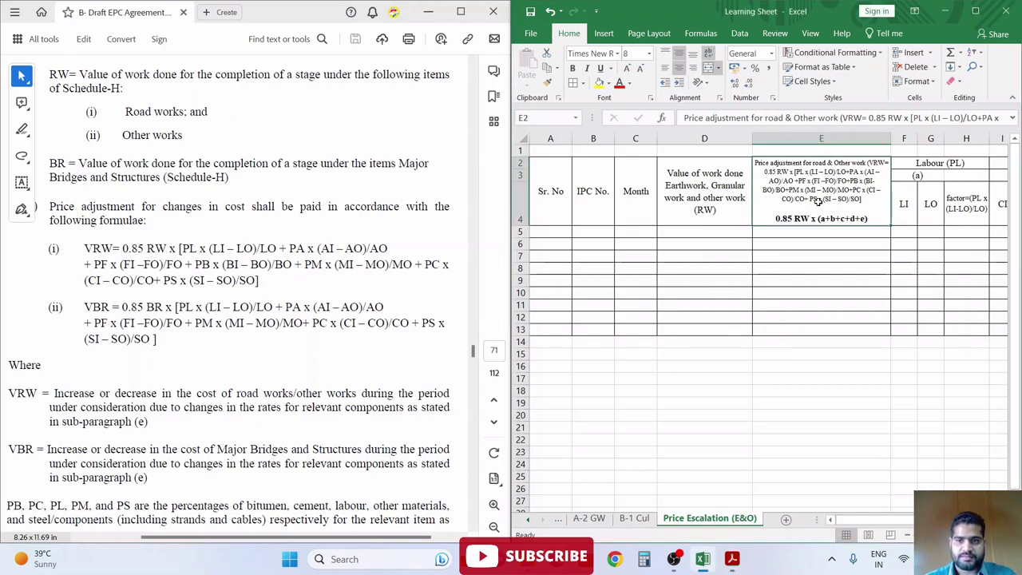
{"action": "left_click", "coordinate": [893, 233]}
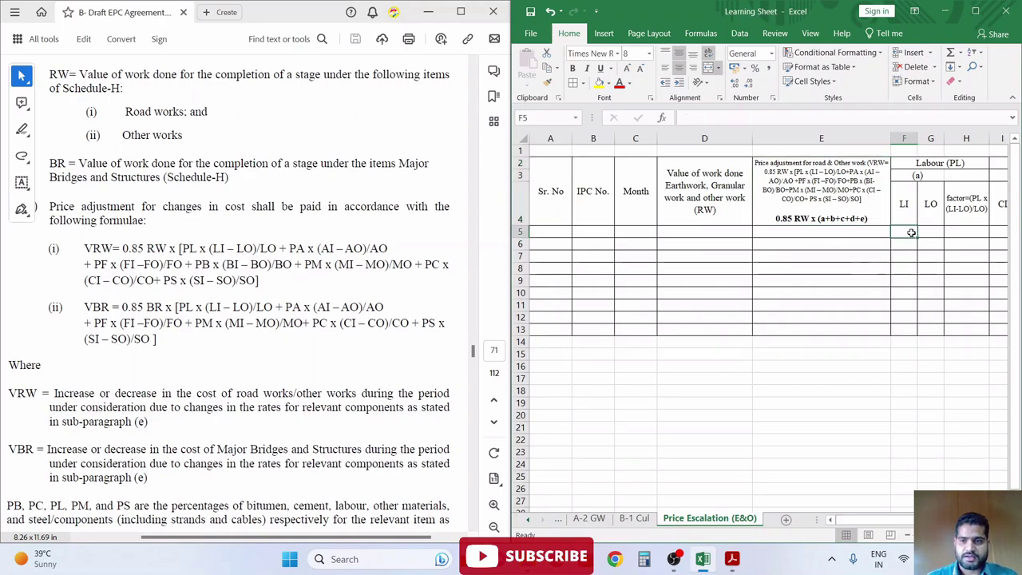
{"action": "scroll", "coordinate": [245, 298], "scroll_direction": "down", "scroll_amount": 4}
{"action": "scroll", "coordinate": [245, 298], "scroll_direction": "down", "scroll_amount": 6}
{"action": "scroll", "coordinate": [245, 298], "scroll_direction": "down", "scroll_amount": 5}
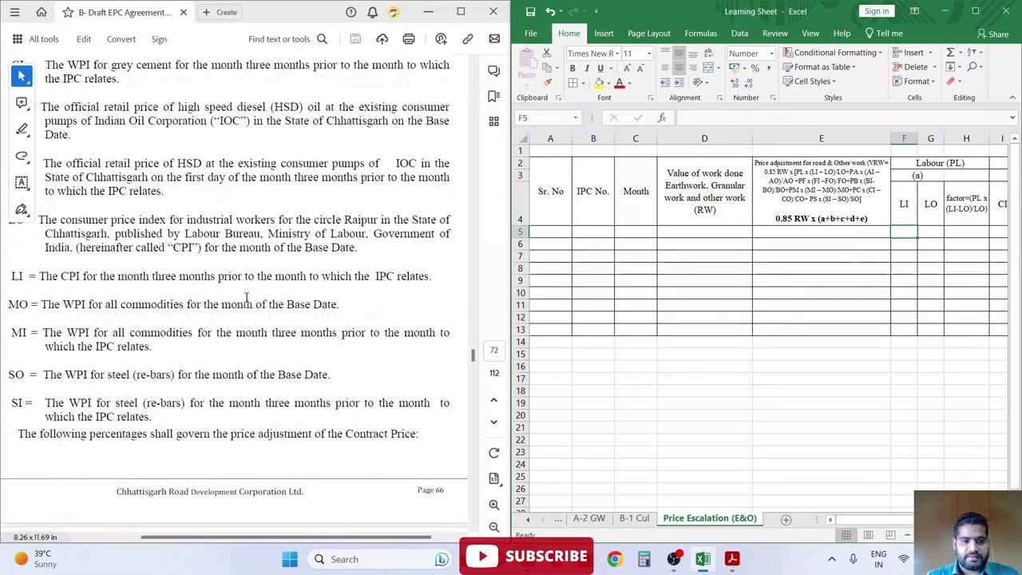
{"action": "scroll", "coordinate": [245, 298], "scroll_direction": "down", "scroll_amount": 5}
{"action": "scroll", "coordinate": [245, 299], "scroll_direction": "down", "scroll_amount": 1}
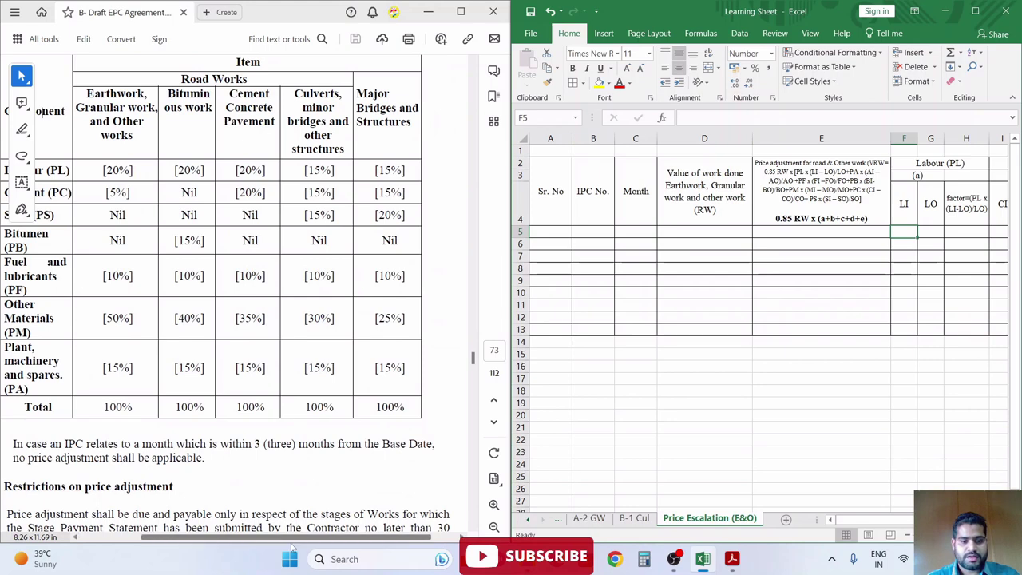
{"action": "left_click_drag", "start_coordinate": [293, 538], "coordinate": [258, 541]}
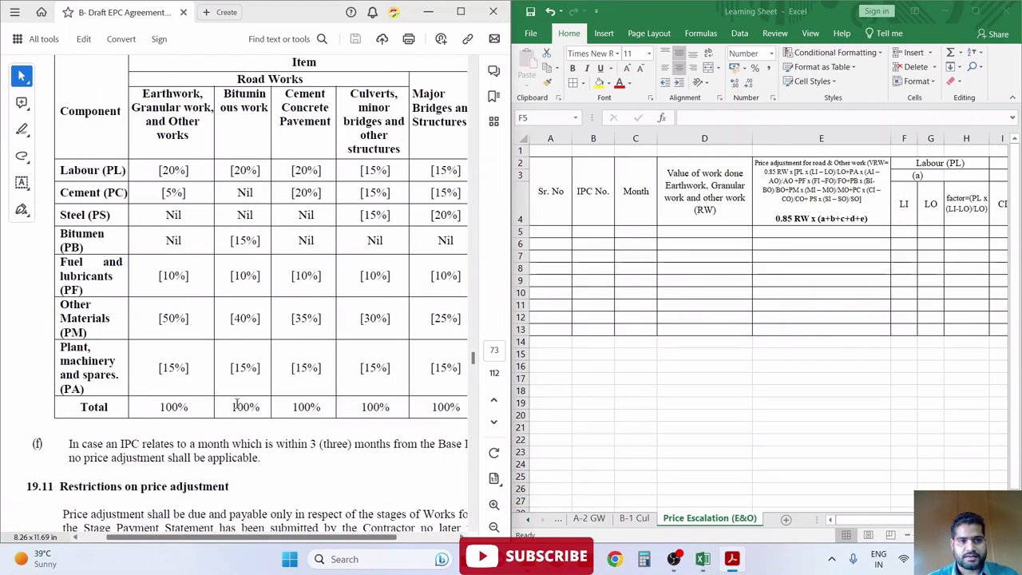
{"action": "left_click", "coordinate": [918, 215]}
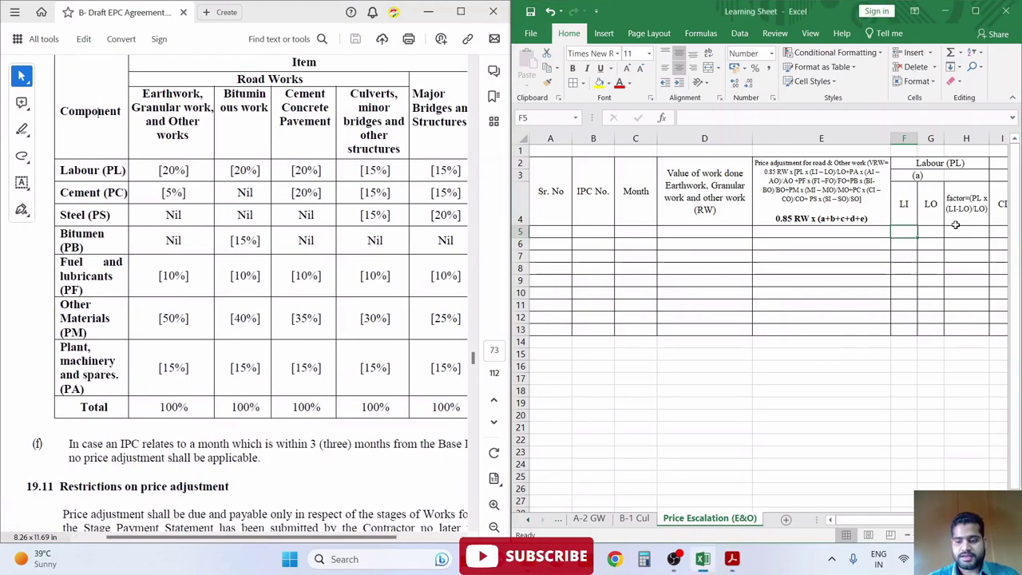
{"action": "key", "text": "Down"}
{"action": "key", "text": "Down"}
{"action": "key", "text": "Down"}
{"action": "key", "text": "Up"}
{"action": "key", "text": "Up"}
{"action": "key", "text": "Up"}
{"action": "key", "text": "Up"}
{"action": "key", "text": "Up"}
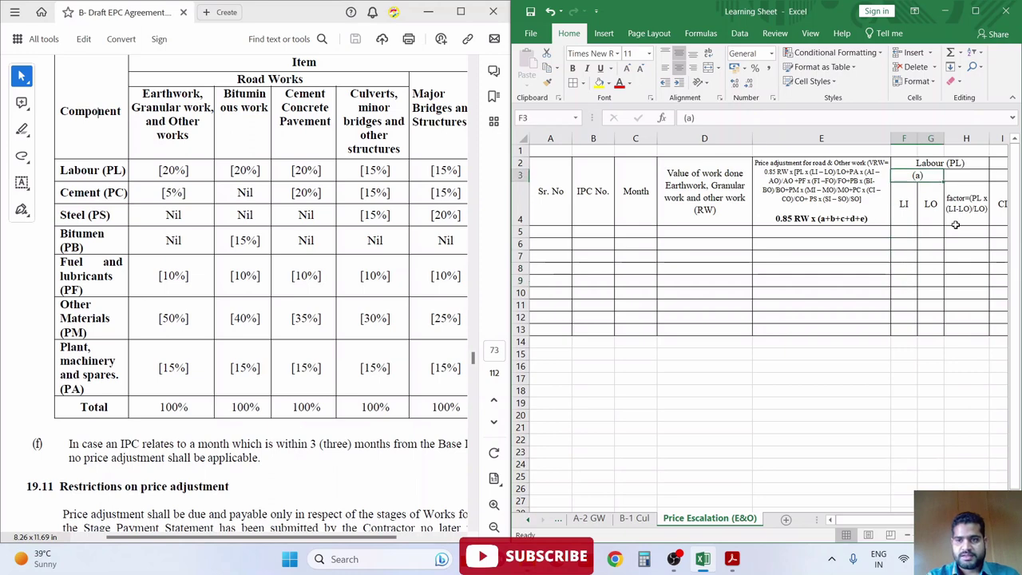
{"action": "key", "text": "Up"}
{"action": "key", "text": "Right"}
{"action": "key", "text": "Right"}
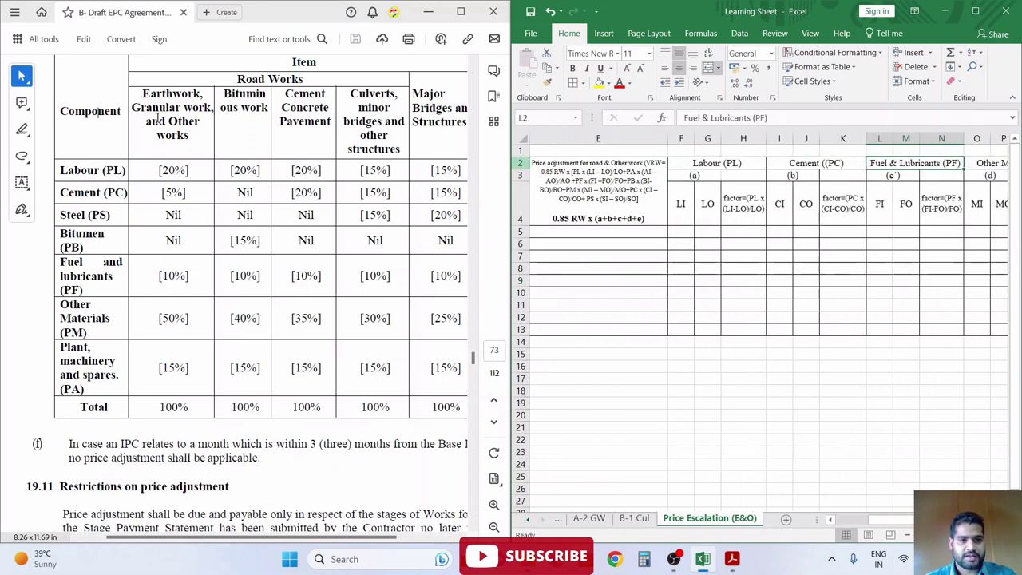
- Enter the Earthwork weights 20%, 5%, 10% and 50% in H3, K3, N3 and Q3
{"action": "mouse_move", "coordinate": [144, 96]}
{"action": "left_mouse_down"}
{"action": "mouse_move", "coordinate": [185, 124]}
{"action": "mouse_move", "coordinate": [190, 140]}
{"action": "left_mouse_up"}
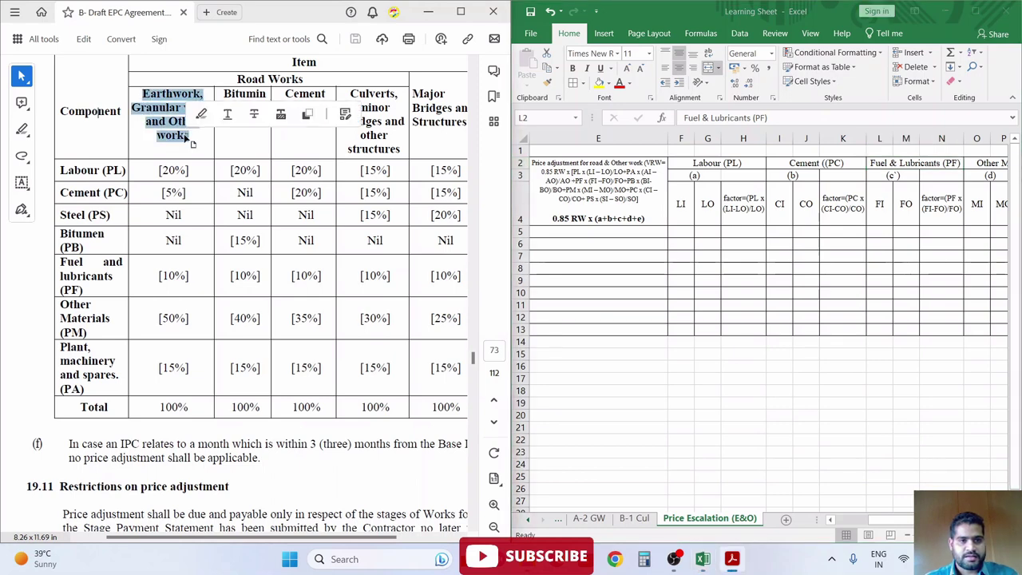
{"action": "left_click", "coordinate": [749, 177]}
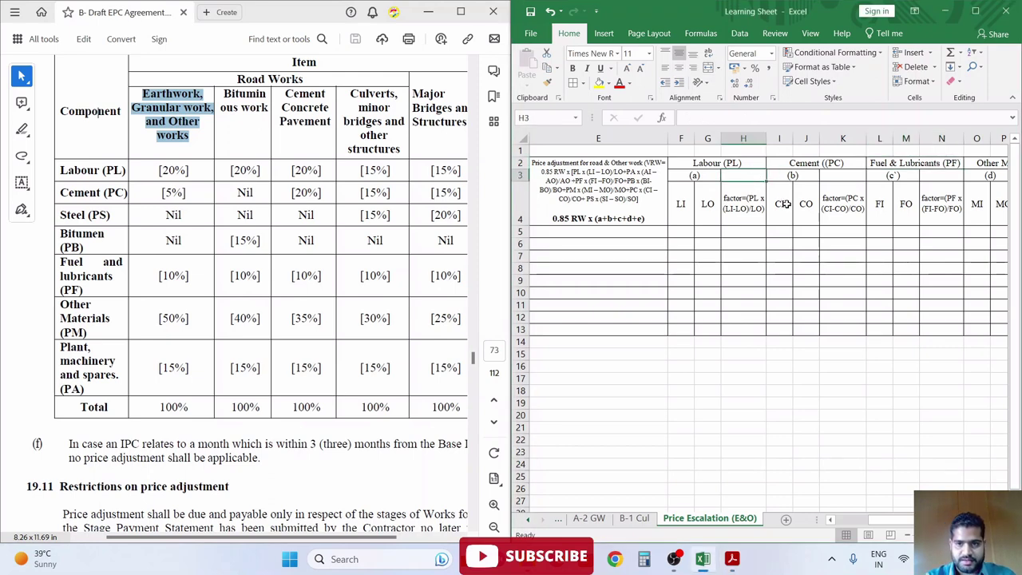
{"action": "type", "text": "20%"}
{"action": "key", "text": "Tab"}
{"action": "key", "text": "Tab"}
{"action": "type", "text": "5%"}
{"action": "key", "text": "Tab"}
{"action": "key", "text": "Tab"}
{"action": "type", "text": "10"}
{"action": "key", "text": "Tab"}
{"action": "key", "text": "Tab"}
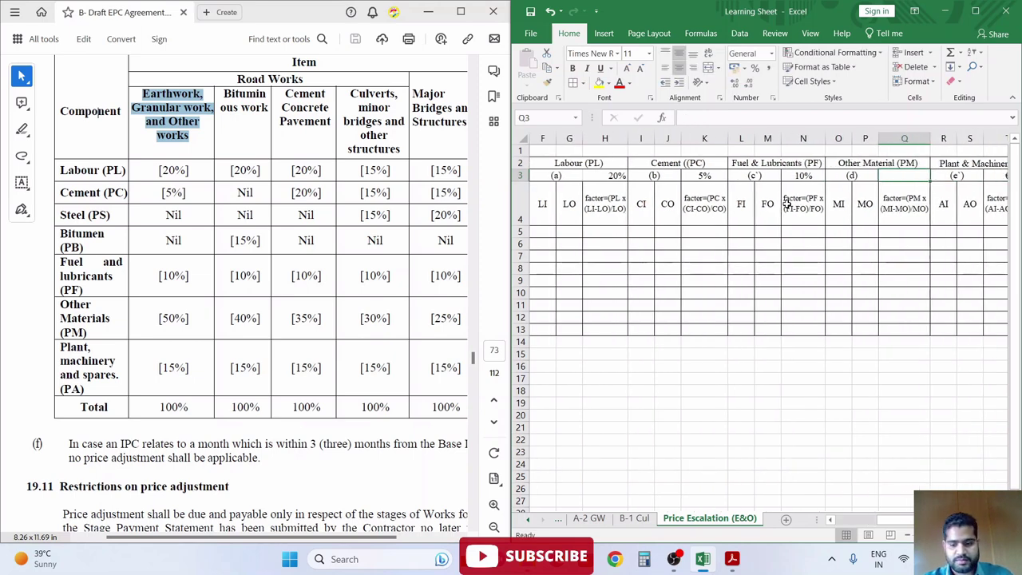
{"action": "type", "text": "50"}
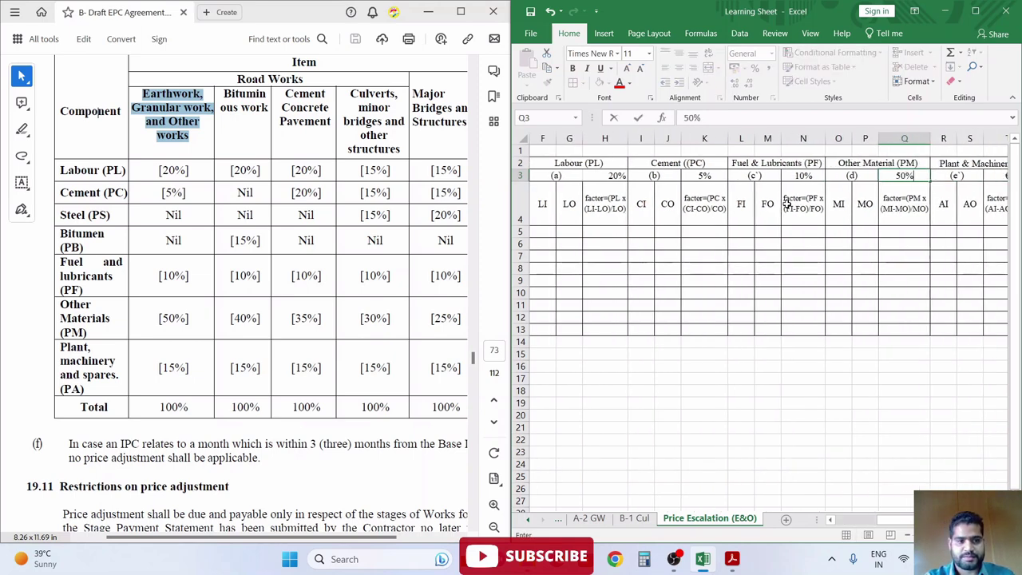
{"action": "key", "text": "Tab"}
{"action": "key", "text": "Tab"}
{"action": "key", "text": "Tab"}
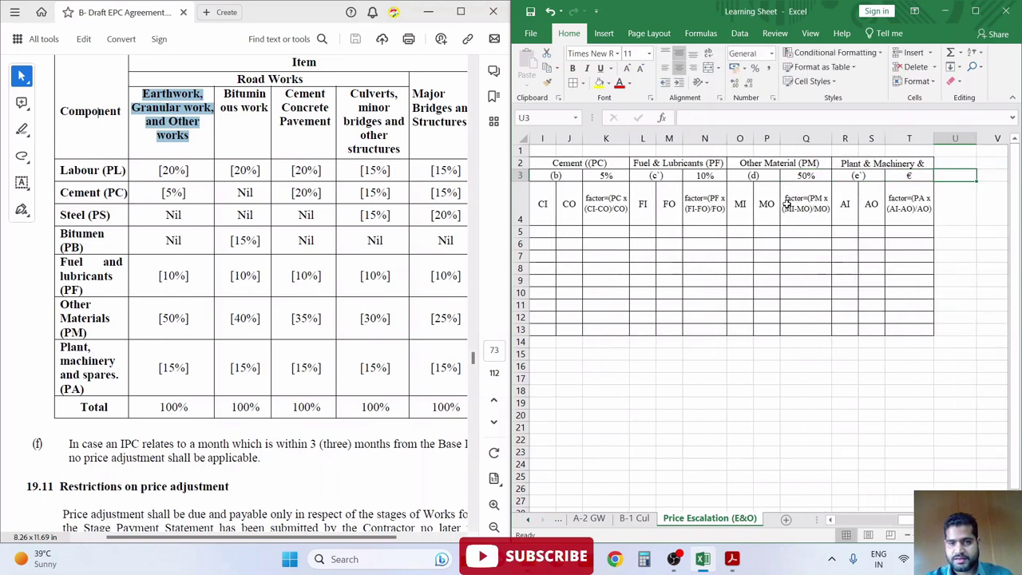
- Enter 15% as the Plant & Machinery weight in T3, then maximise the window
{"action": "key", "text": "Left"}
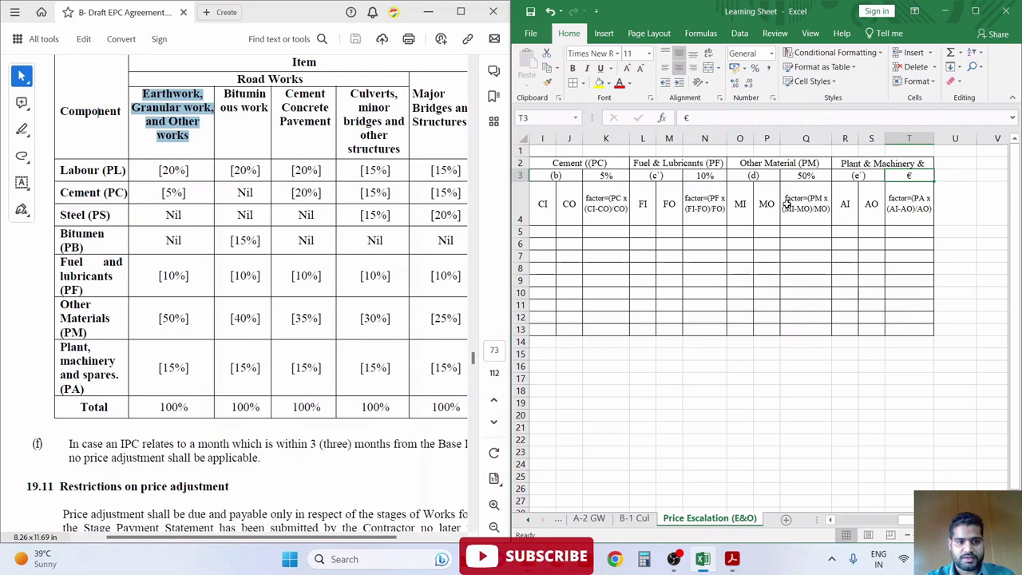
{"action": "type", "text": "15"}
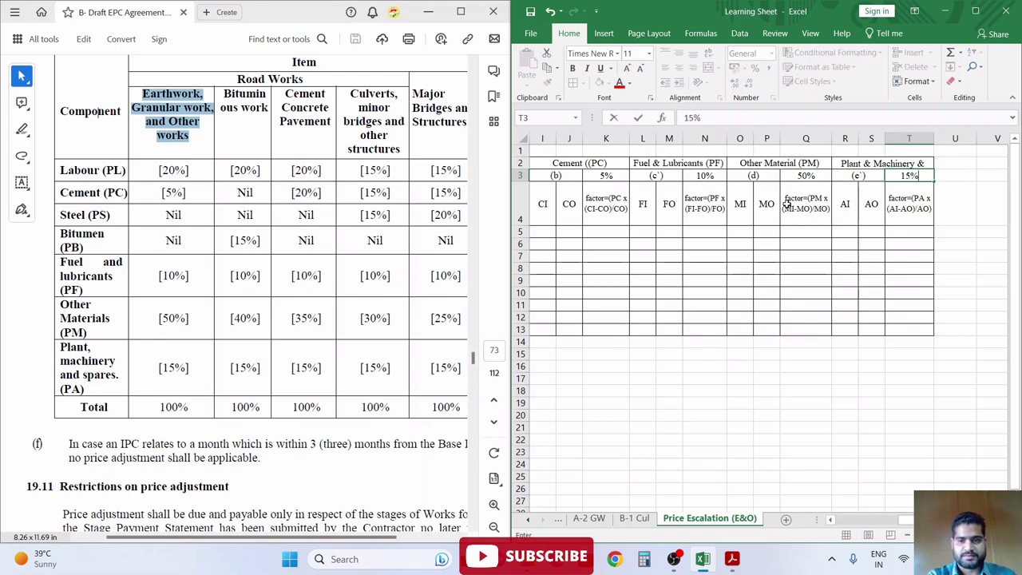
{"action": "key", "text": "Return"}
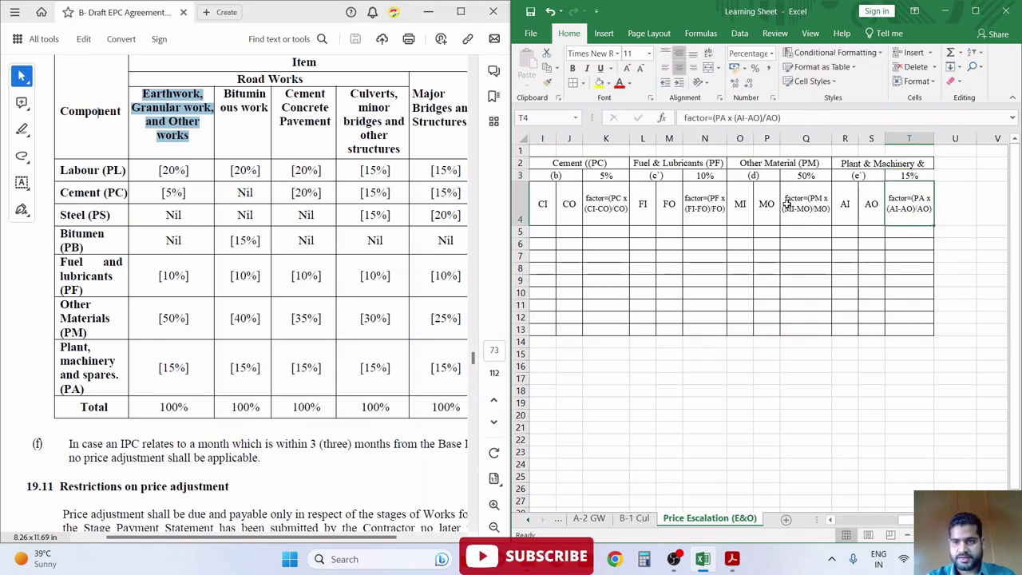
{"action": "key", "text": "Left"}
{"action": "key", "text": "Left"}
{"action": "key", "text": "Left"}
{"action": "key", "text": "Left"}
{"action": "key", "text": "Down"}
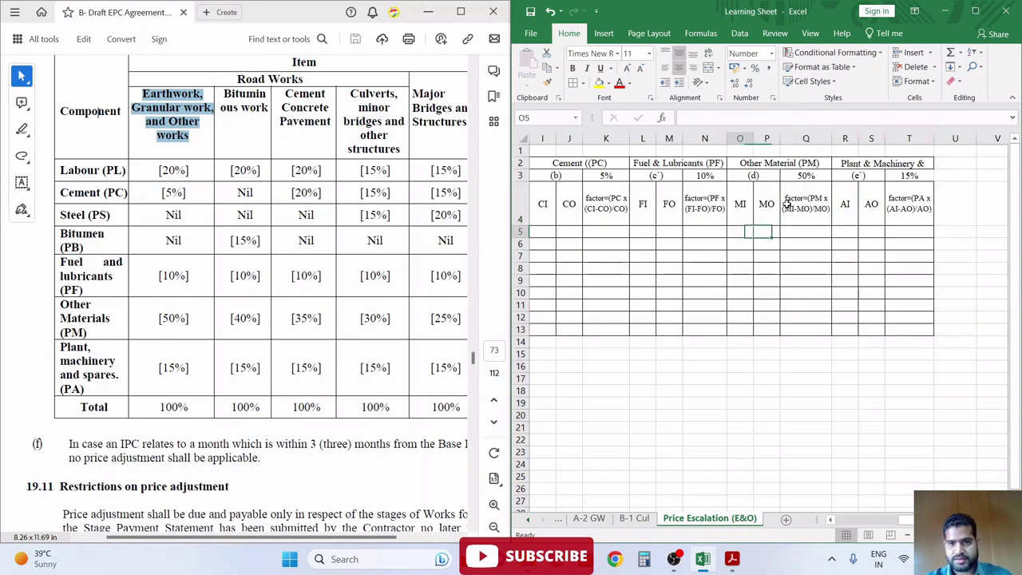
{"action": "key", "text": "Left"}
{"action": "key", "text": "Left"}
{"action": "key", "text": "Home"}
{"action": "key", "text": "alt+space"}
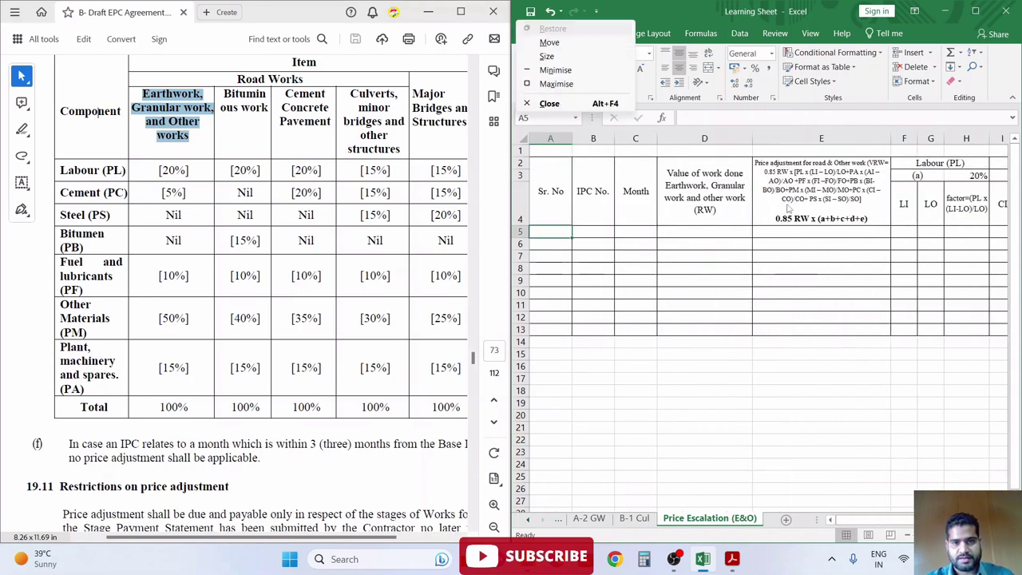
- Insert a blank row 4 above the LI/LO index labels
{"action": "key", "text": "x"}
{"action": "key", "text": "Down"}
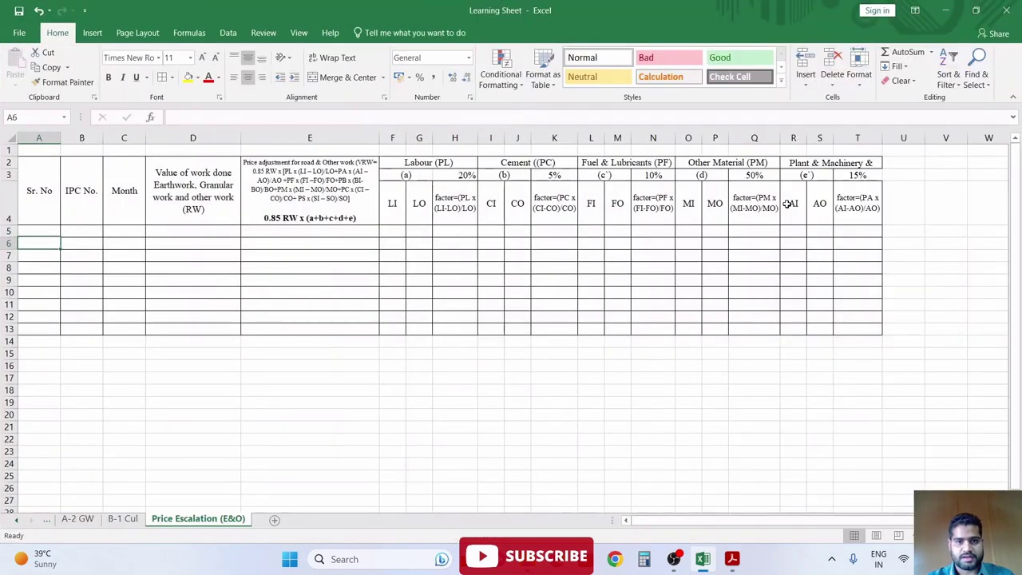
{"action": "key", "text": "Up"}
{"action": "key", "text": "Up"}
{"action": "key", "text": "Up"}
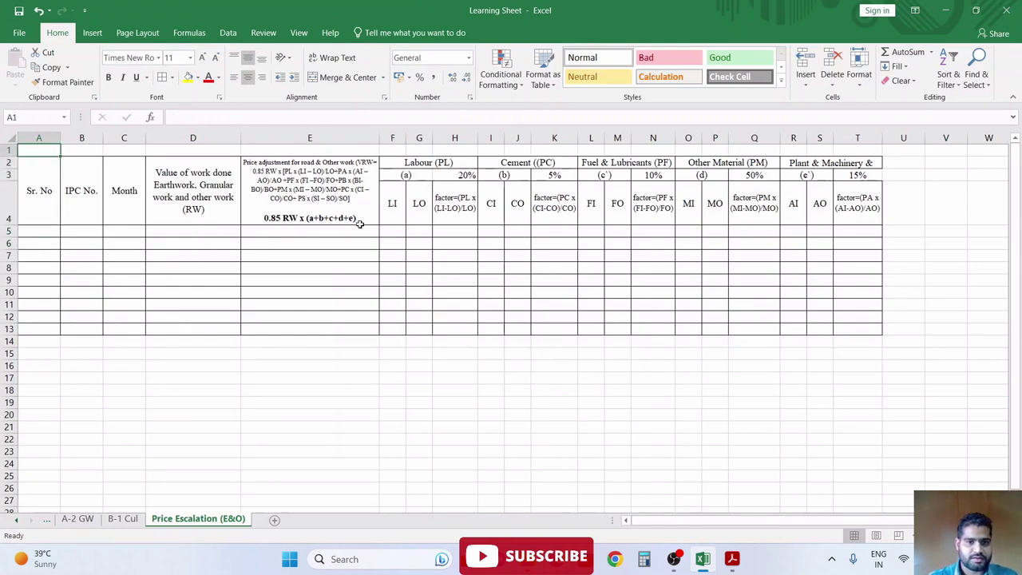
{"action": "left_click", "coordinate": [6, 186]}
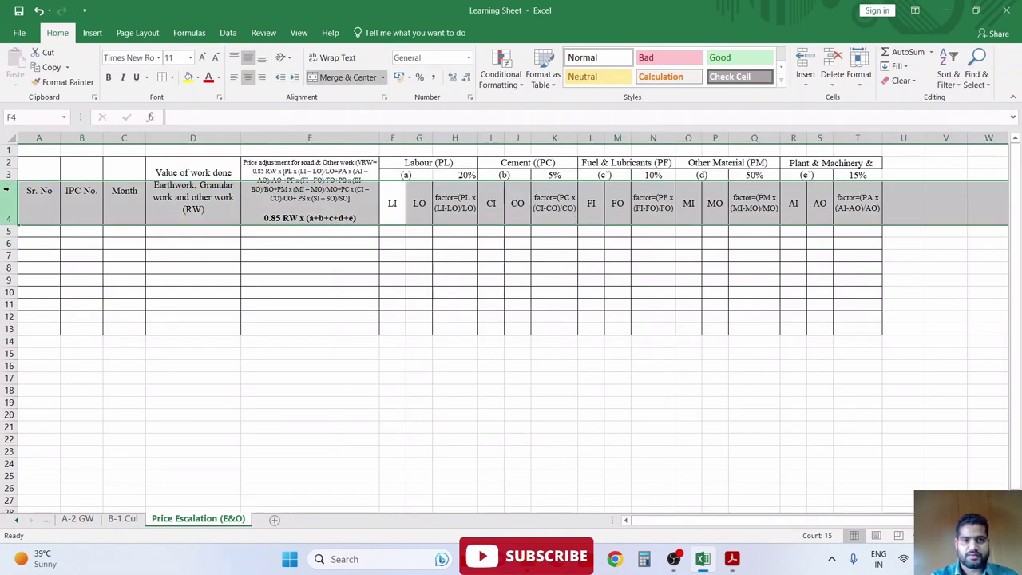
{"action": "key", "text": "ctrl+shift+plus"}
- Merge F4:G4 and enter '% for Earth & Other work (PL)=', with a taller row and smaller font
{"action": "left_click", "coordinate": [406, 175]}
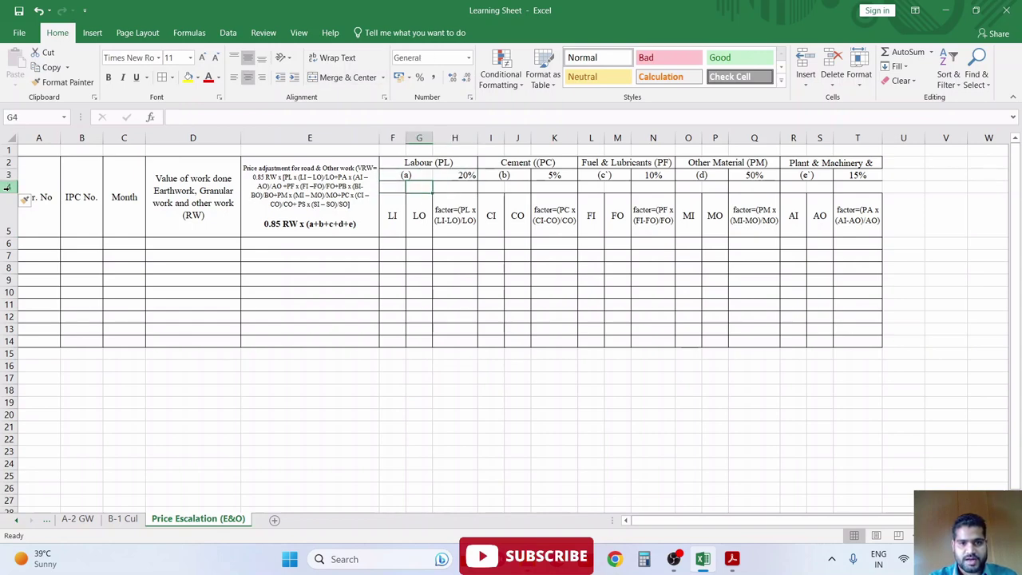
{"action": "left_click", "coordinate": [392, 186]}
{"action": "left_click_drag", "start_coordinate": [395, 187], "coordinate": [419, 187]}
{"action": "left_click", "coordinate": [343, 76]}
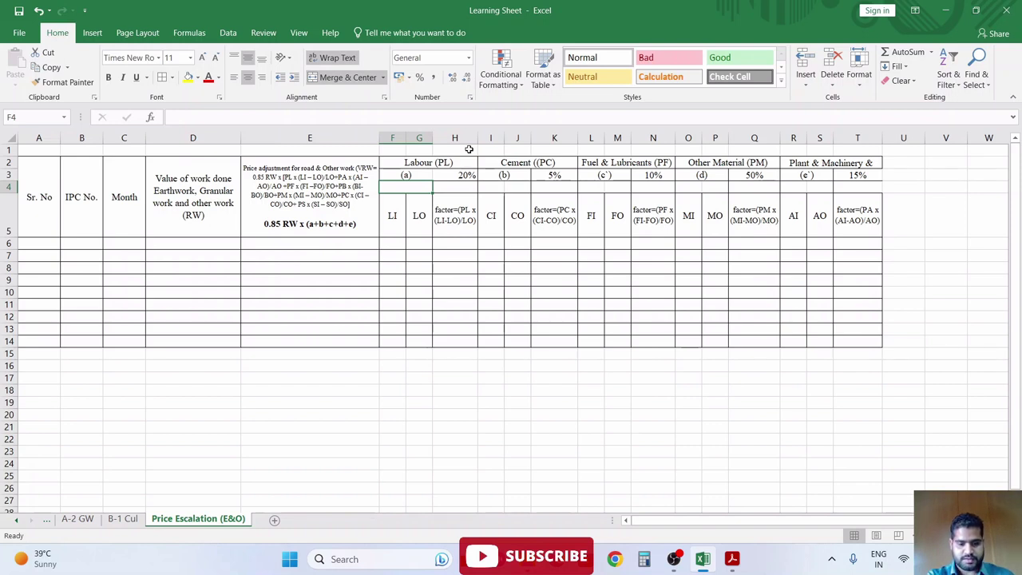
{"action": "type", "text": "% for"}
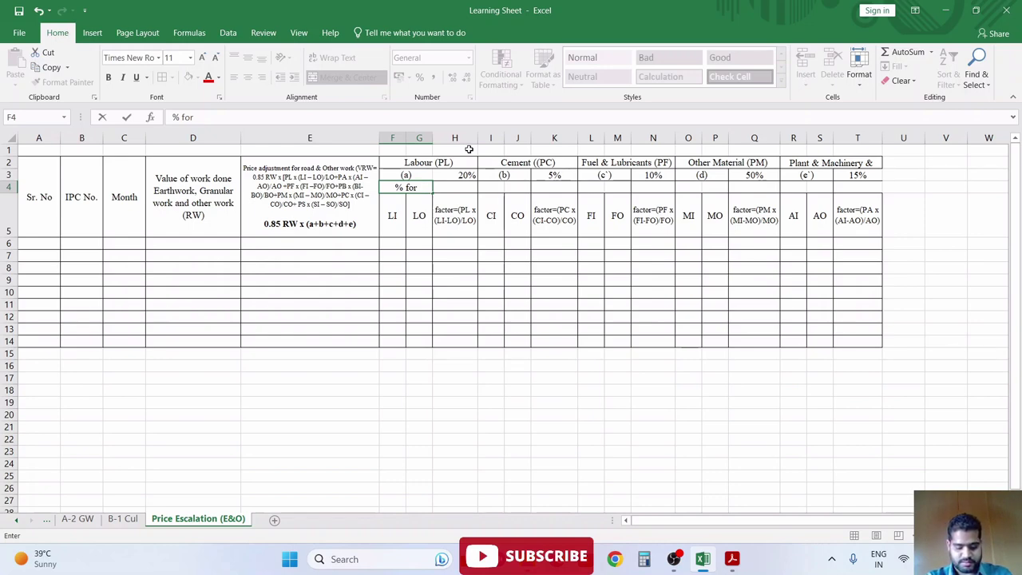
{"action": "type", "text": " Earth"}
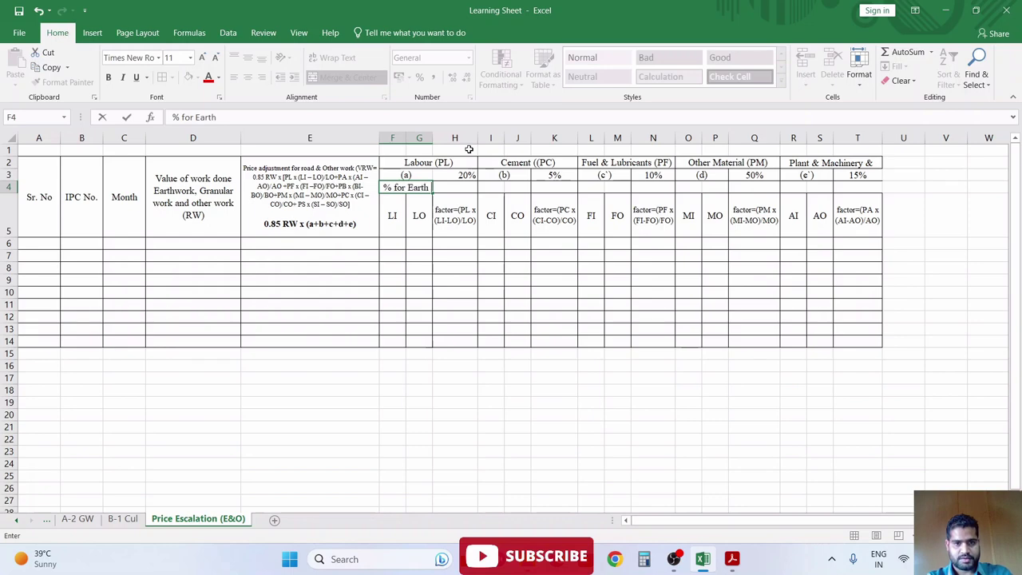
{"action": "type", "text": " & Other work"}
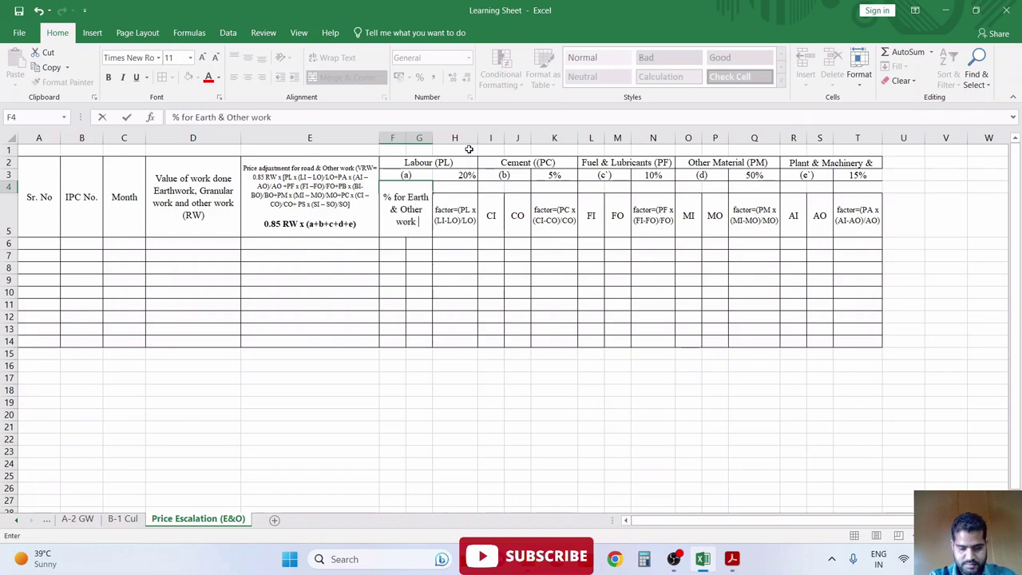
{"action": "type", "text": " (PL)="}
{"action": "key", "text": "ctrl+Return"}
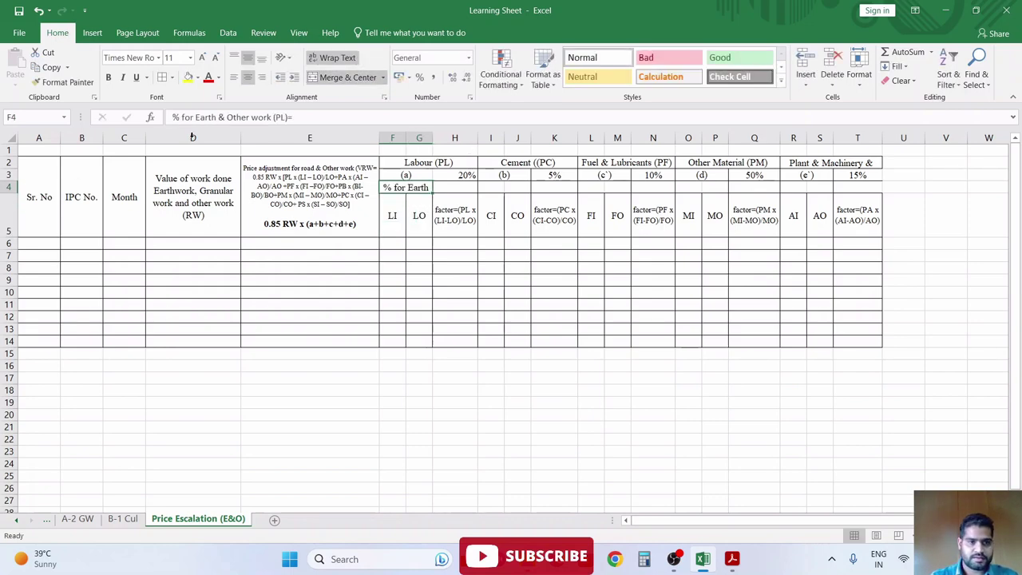
{"action": "left_click_drag", "start_coordinate": [13, 192], "coordinate": [13, 213]}
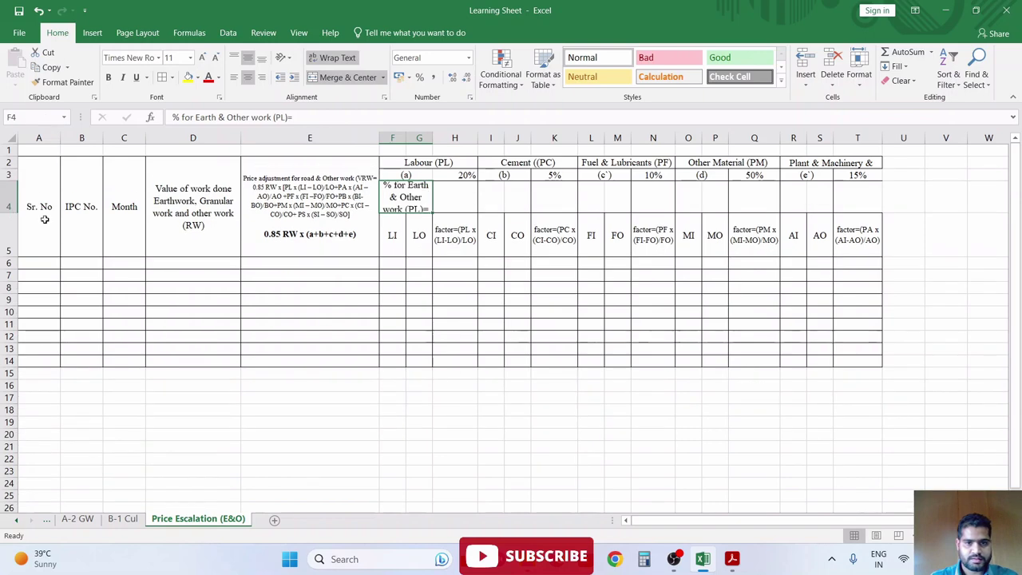
{"action": "left_click", "coordinate": [214, 58]}
{"action": "left_click", "coordinate": [215, 59]}
{"action": "left_click", "coordinate": [214, 58]}
- Trim row 4's height and copy the F4 label into I4, L4, O4 and R4
{"action": "key", "text": "Down"}
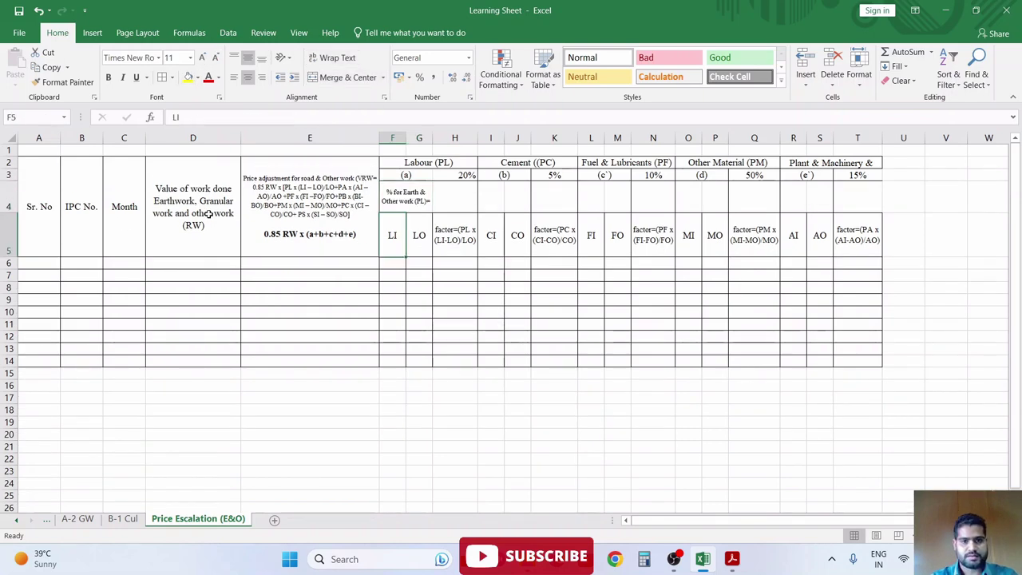
{"action": "key", "text": "Up"}
{"action": "key", "text": "Up"}
{"action": "mouse_move", "coordinate": [12, 213]}
{"action": "left_mouse_down"}
{"action": "mouse_move", "coordinate": [13, 194]}
{"action": "mouse_move", "coordinate": [13, 209]}
{"action": "left_mouse_up"}
{"action": "key", "text": "Down"}
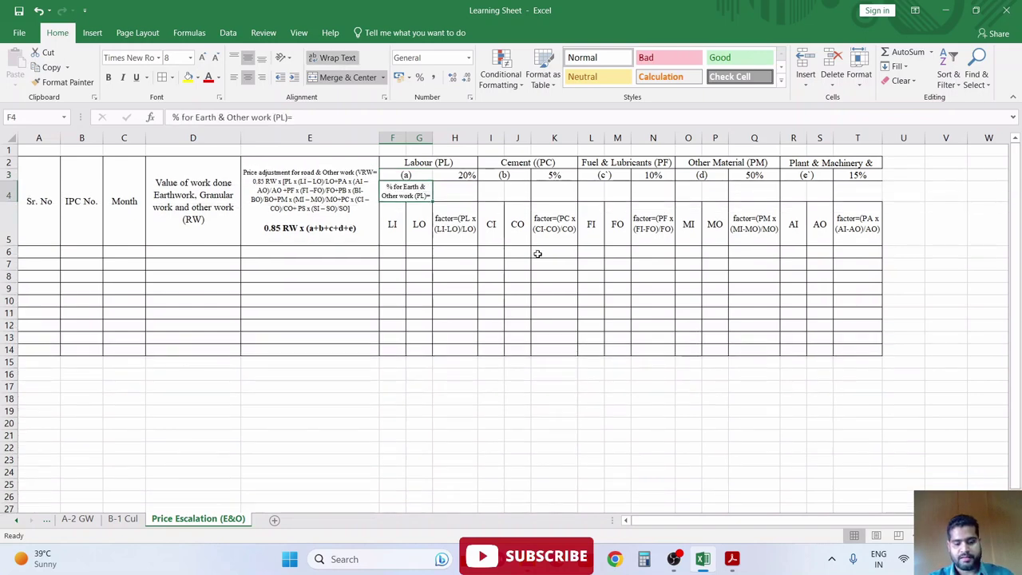
{"action": "key", "text": "ctrl+c"}
{"action": "key", "text": "Right"}
{"action": "key", "text": "Right"}
{"action": "key", "text": "ctrl+v"}
{"action": "key", "text": "Right"}
{"action": "key", "text": "Right"}
{"action": "key", "text": "ctrl+v"}
{"action": "key", "text": "Right"}
{"action": "key", "text": "Right"}
{"action": "key", "text": "ctrl+v"}
{"action": "key", "text": "Right"}
{"action": "key", "text": "Right"}
{"action": "key", "text": "Right"}
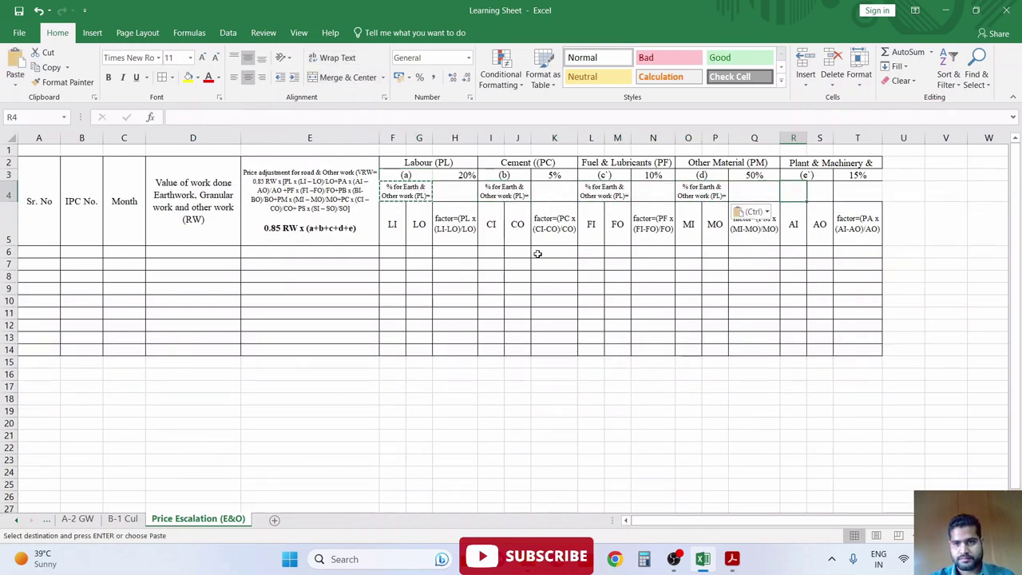
{"action": "key", "text": "ctrl+v"}
{"action": "key", "text": "Right"}
{"action": "key", "text": "Right"}
- Enter component weights 20%, 5%, 10%, 50% and 15% in H4, K4, N4, Q4 and T4
{"action": "type", "text": "15%"}
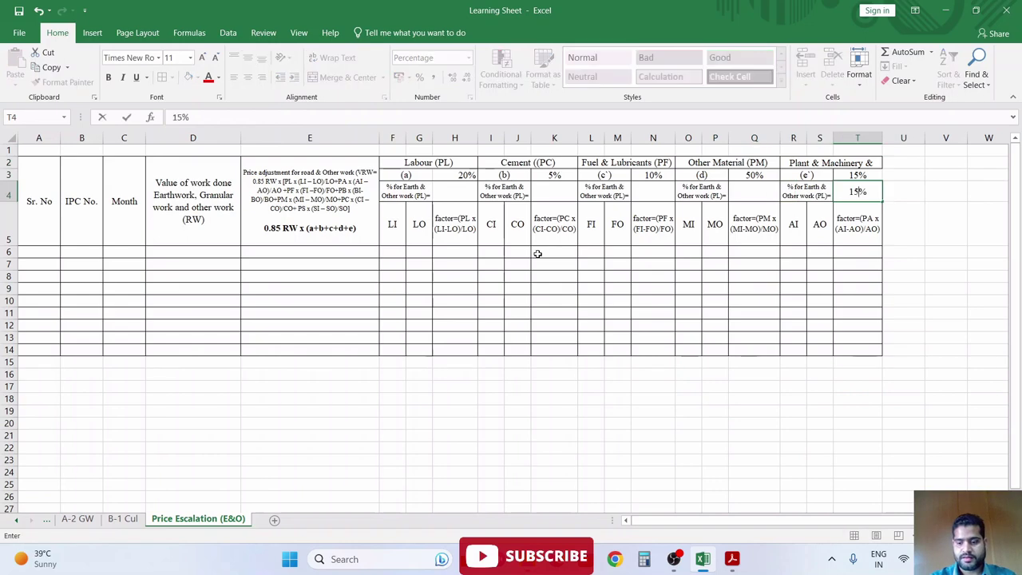
{"action": "key", "text": "Left"}
{"action": "key", "text": "Left"}
{"action": "key", "text": "Left"}
{"action": "type", "text": "50%"}
{"action": "key", "text": "Left"}
{"action": "key", "text": "Left"}
{"action": "key", "text": "Left"}
{"action": "type", "text": "10%"}
{"action": "key", "text": "Left"}
{"action": "key", "text": "Left"}
{"action": "key", "text": "Left"}
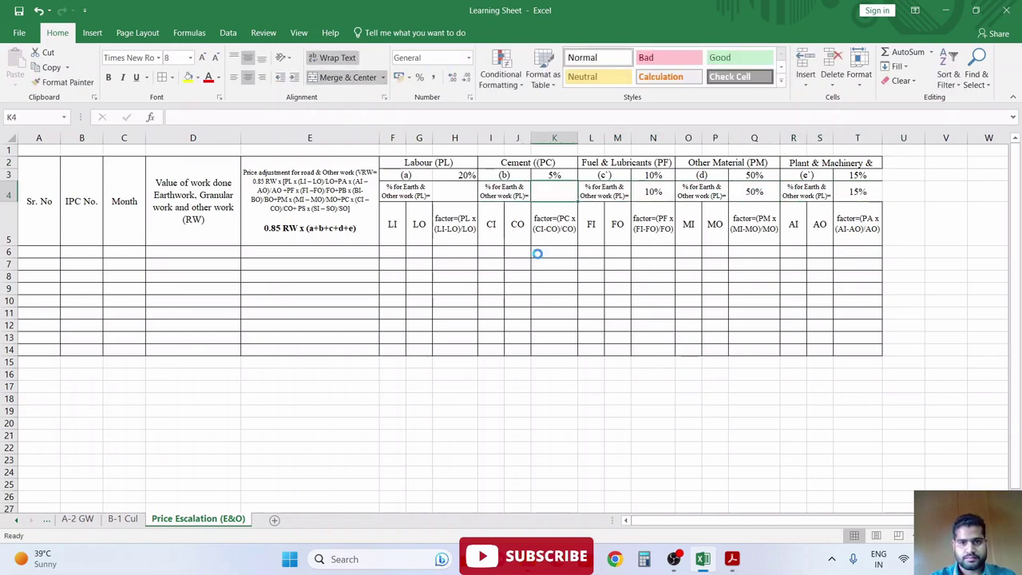
{"action": "key", "text": "Left"}
{"action": "key", "text": "Left"}
{"action": "key", "text": "Left"}
{"action": "type", "text": "20%"}
{"action": "key", "text": "Right"}
{"action": "key", "text": "Right"}
{"action": "key", "text": "Right"}
{"action": "type", "text": "5%"}
{"action": "key", "text": "Up"}
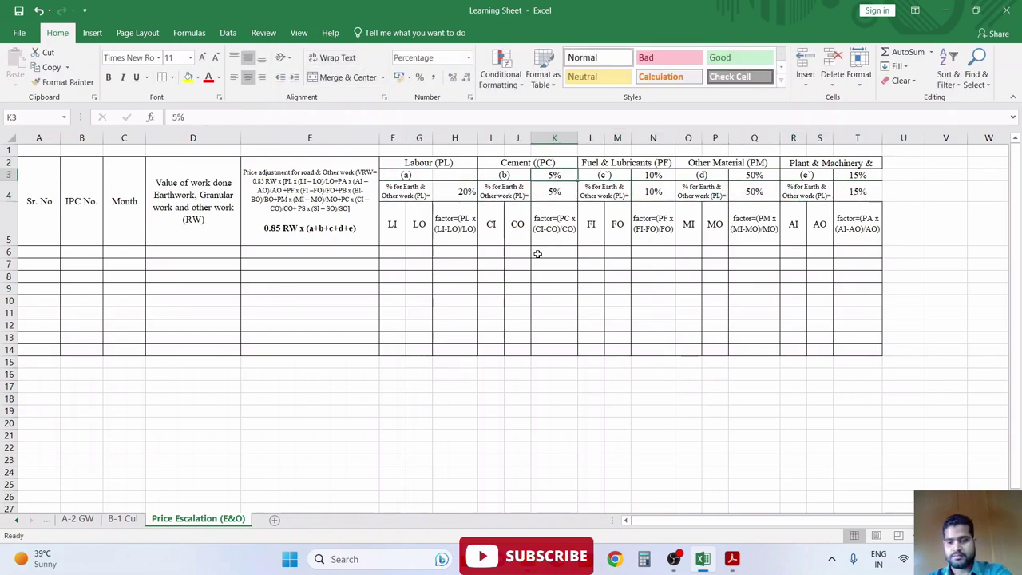
- Clear the old percentages from row 3
{"action": "key", "text": "Delete"}
{"action": "key", "text": "Right"}
{"action": "key", "text": "Right"}
{"action": "key", "text": "Right"}
{"action": "key", "text": "Delete"}
{"action": "key", "text": "Right"}
{"action": "key", "text": "Right"}
{"action": "key", "text": "Right"}
{"action": "key", "text": "Delete"}
{"action": "key", "text": "Right"}
{"action": "key", "text": "Right"}
{"action": "key", "text": "Right"}
{"action": "key", "text": "Delete"}
{"action": "key", "text": "Left"}
{"action": "key", "text": "Left"}
{"action": "key", "text": "Left"}
{"action": "key", "text": "shift+Right"}
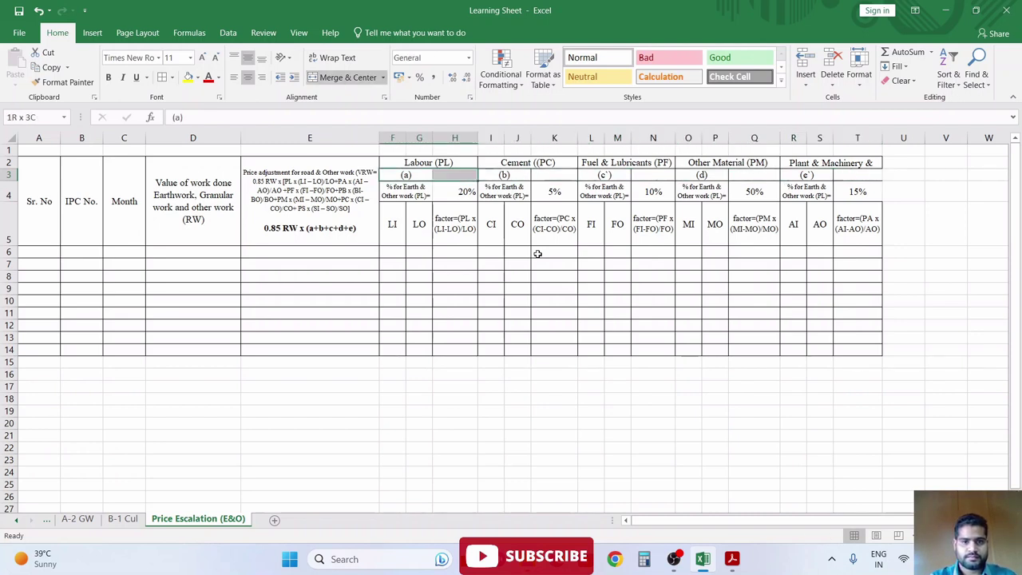
- Merge and centre (a) across F3:H3, then Format Painter the merge onto (b) through (e`)
{"action": "left_click", "coordinate": [340, 76]}
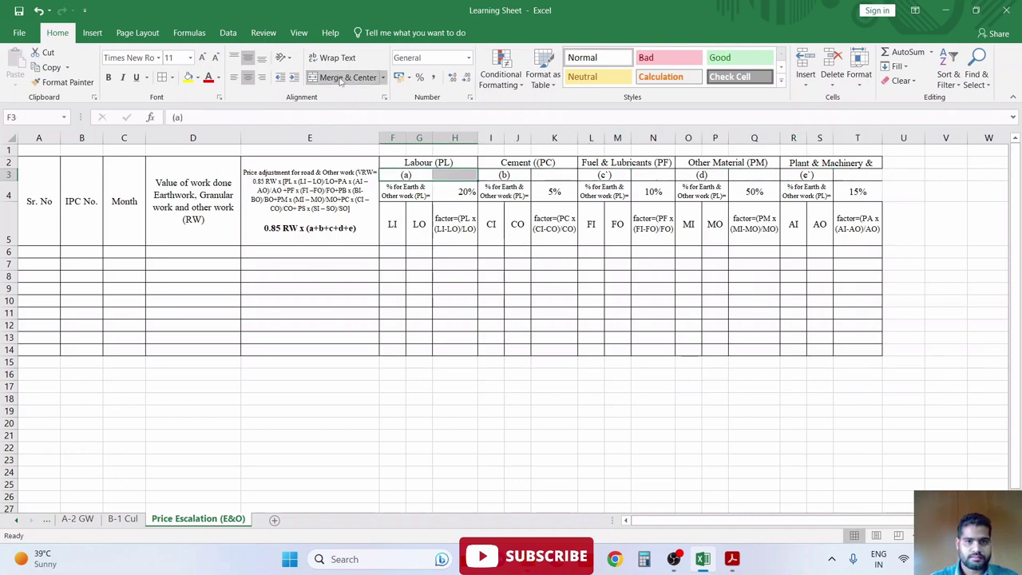
{"action": "left_click", "coordinate": [64, 82]}
{"action": "left_click_drag", "start_coordinate": [490, 174], "coordinate": [857, 174]}
{"action": "left_click", "coordinate": [854, 227]}
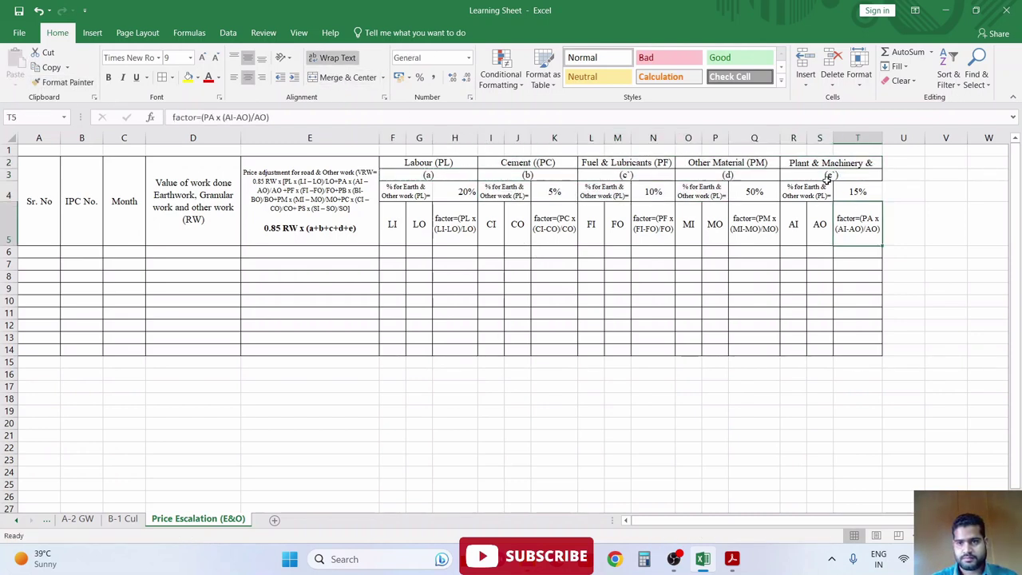
- Review the table header, the Labour factor formula in H5 and the 20% weight in H4
{"action": "left_click", "coordinate": [59, 196]}
{"action": "key", "text": "shift+Right"}
{"action": "key", "text": "shift+Right"}
{"action": "key", "text": "shift+Right"}
{"action": "key", "text": "shift+Right"}
{"action": "key", "text": "shift+Right"}
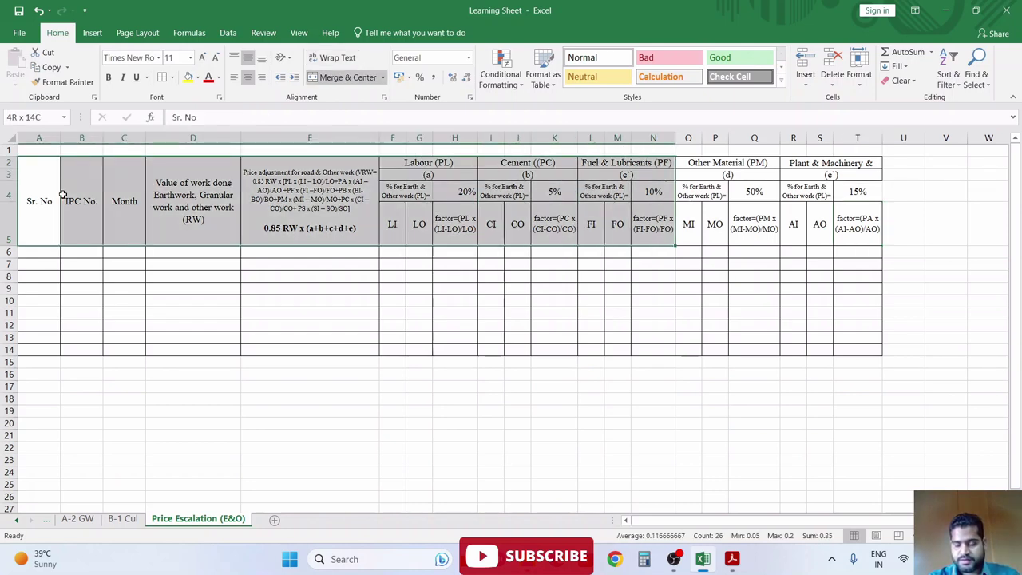
{"action": "key", "text": "shift+Right"}
{"action": "key", "text": "shift+Right"}
{"action": "key", "text": "shift+Right"}
{"action": "key", "text": "shift+Right"}
{"action": "key", "text": "shift+Right"}
{"action": "key", "text": "shift+Right"}
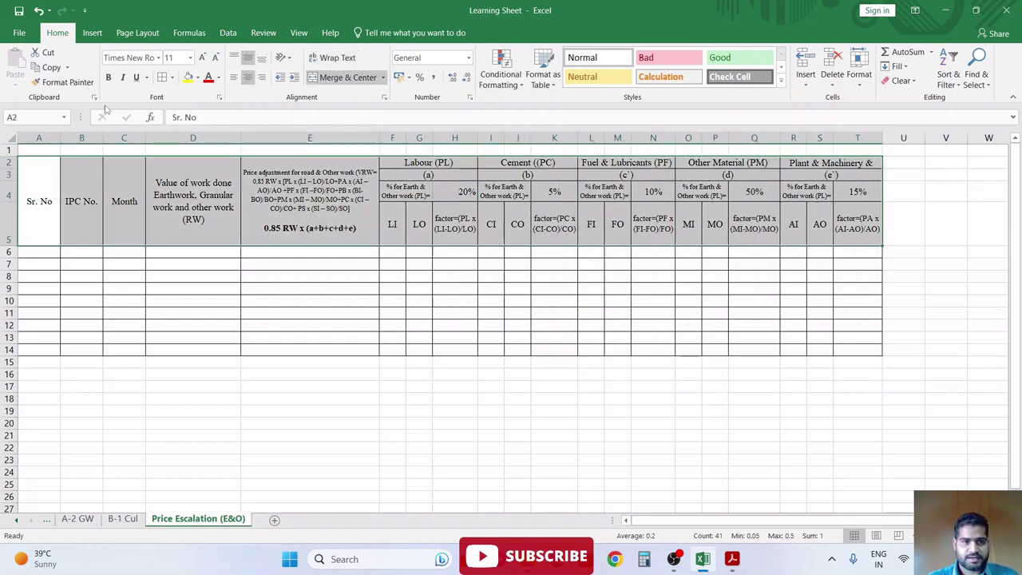
{"action": "left_click", "coordinate": [453, 232]}
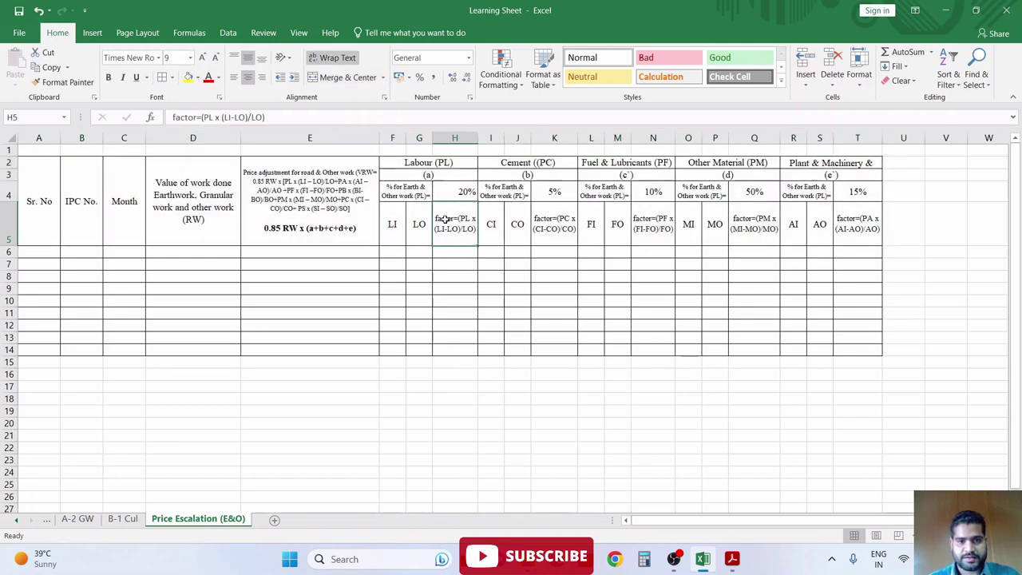
{"action": "left_click", "coordinate": [449, 193]}
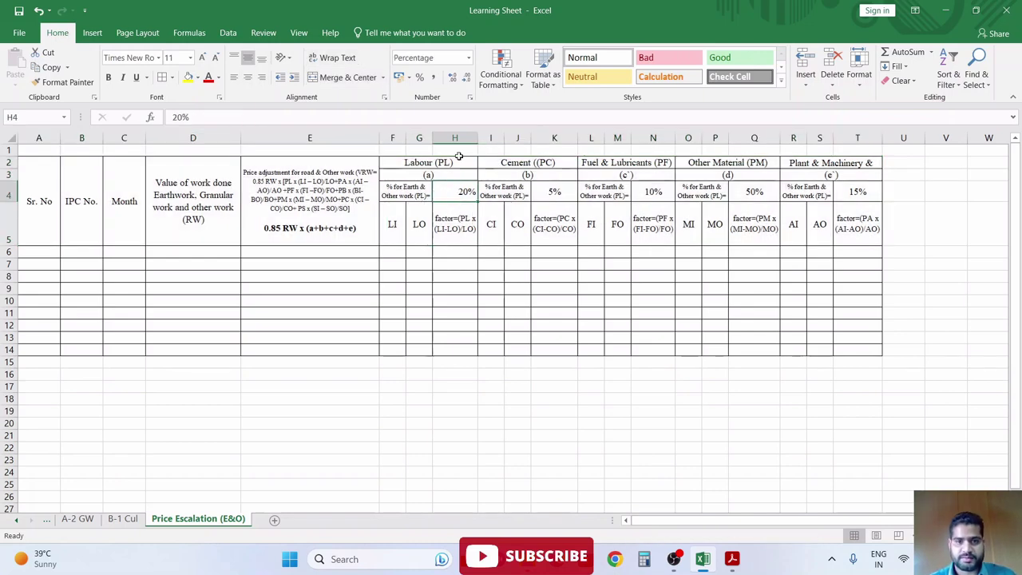
{"action": "left_click", "coordinate": [460, 251]}
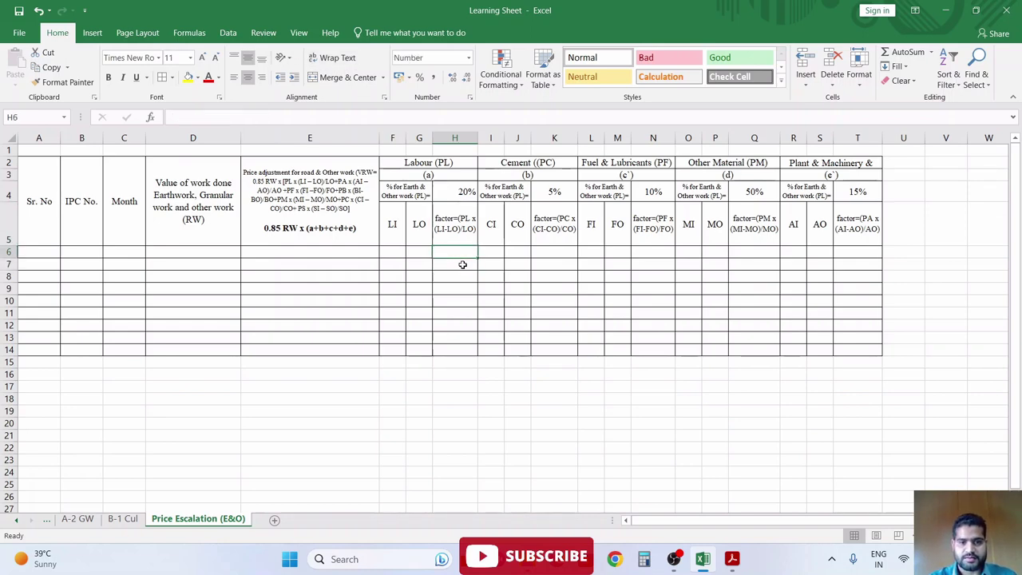
{"action": "left_click", "coordinate": [462, 264]}
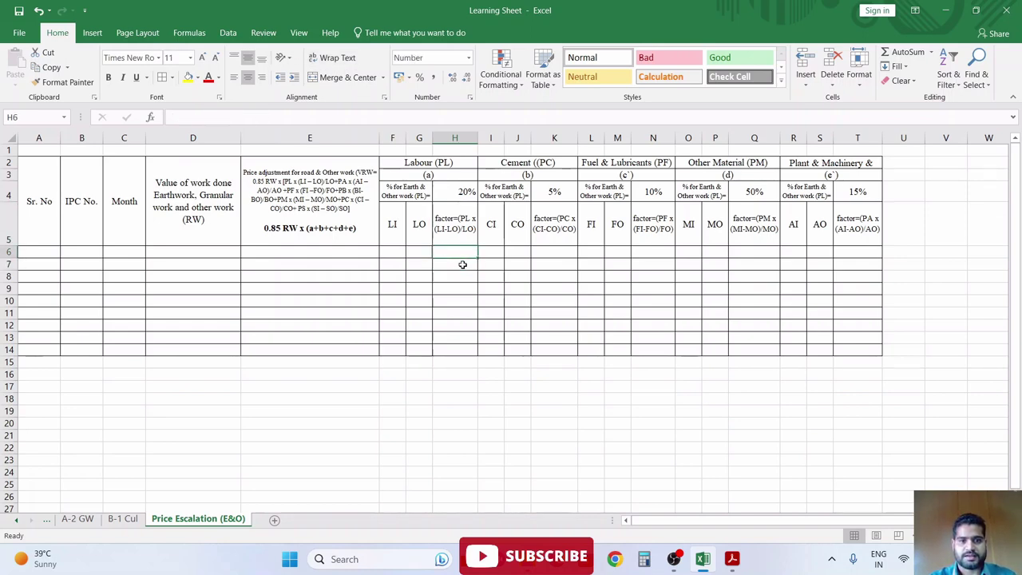
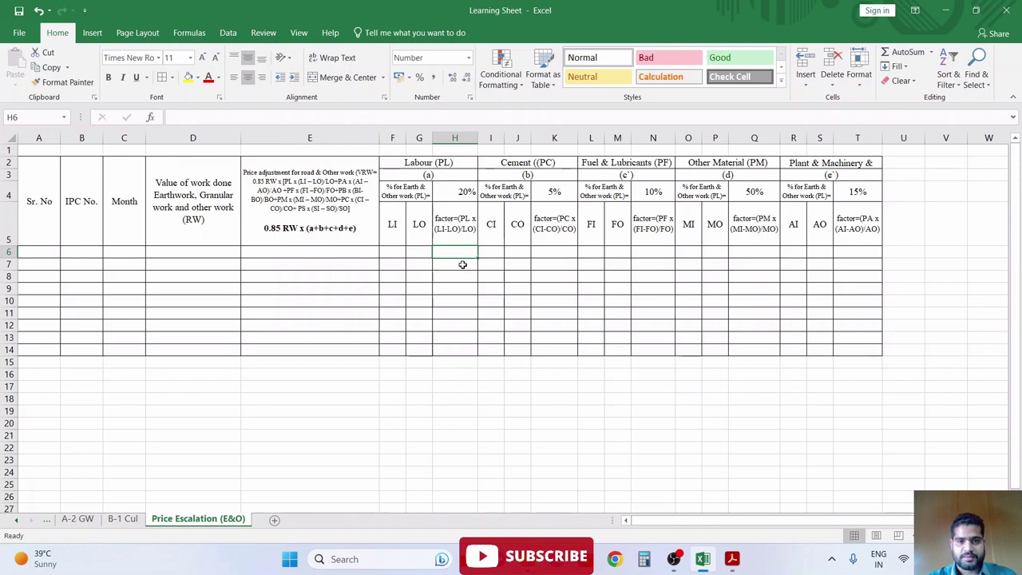
- Enter the labour factor formula =+H4*(F6-G6)/G6 in H6
{"action": "type", "text": "+"}
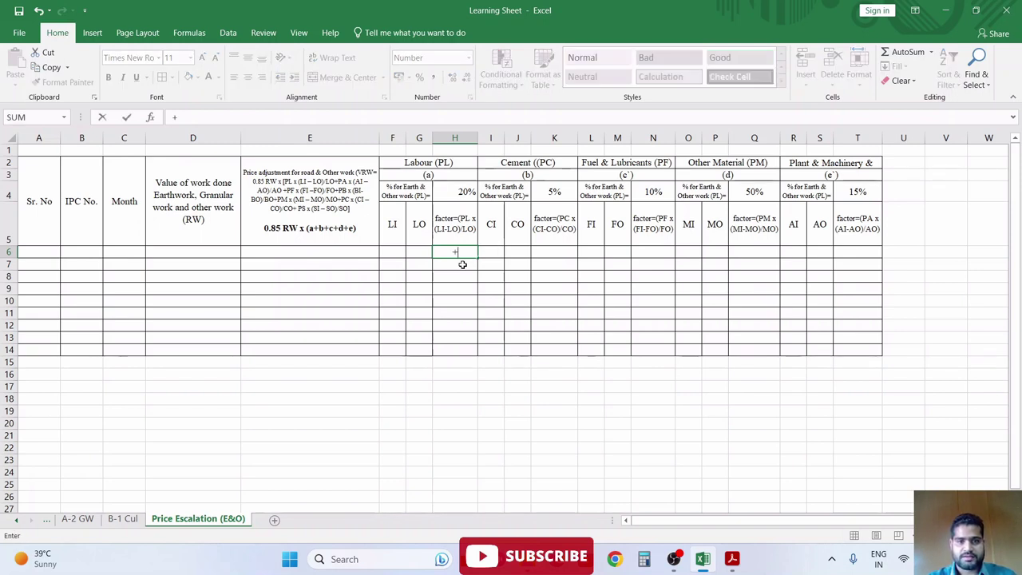
{"action": "type", "text": "("}
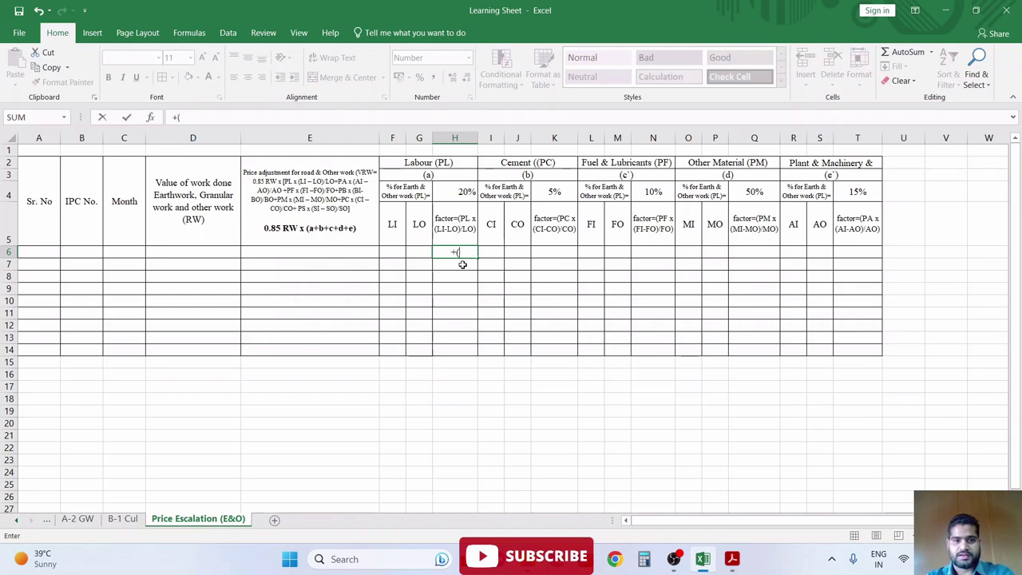
{"action": "key", "text": "Left"}
{"action": "key", "text": "Left"}
{"action": "type", "text": "-"}
{"action": "key", "text": "Left"}
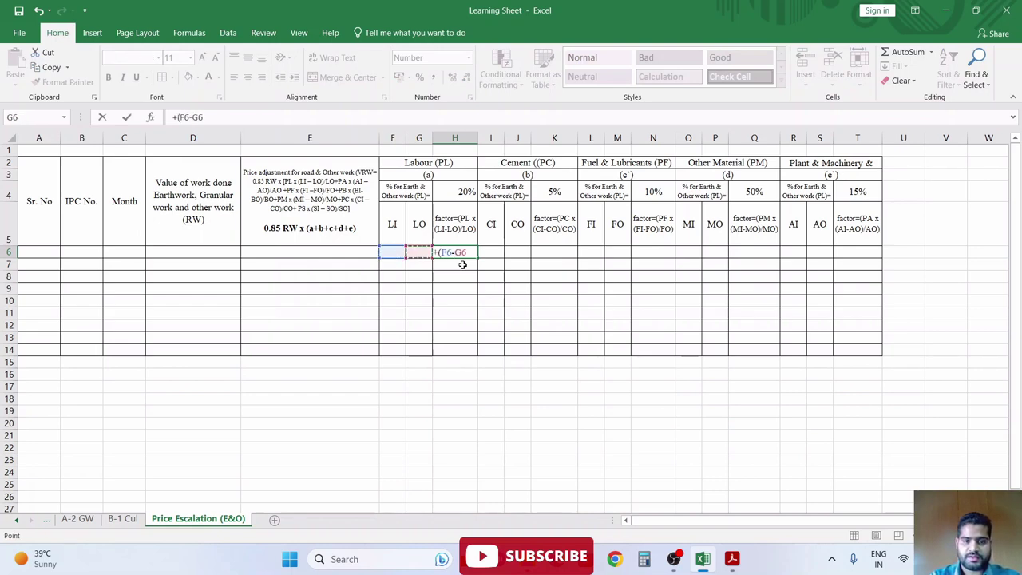
{"action": "type", "text": ")/"}
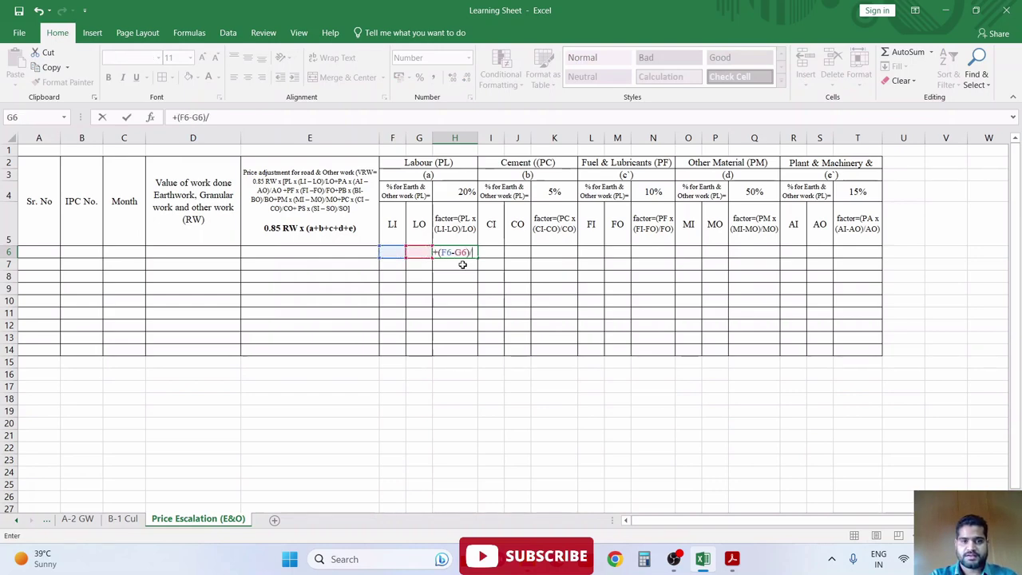
{"action": "key", "text": "Left"}
{"action": "key", "text": "Return"}
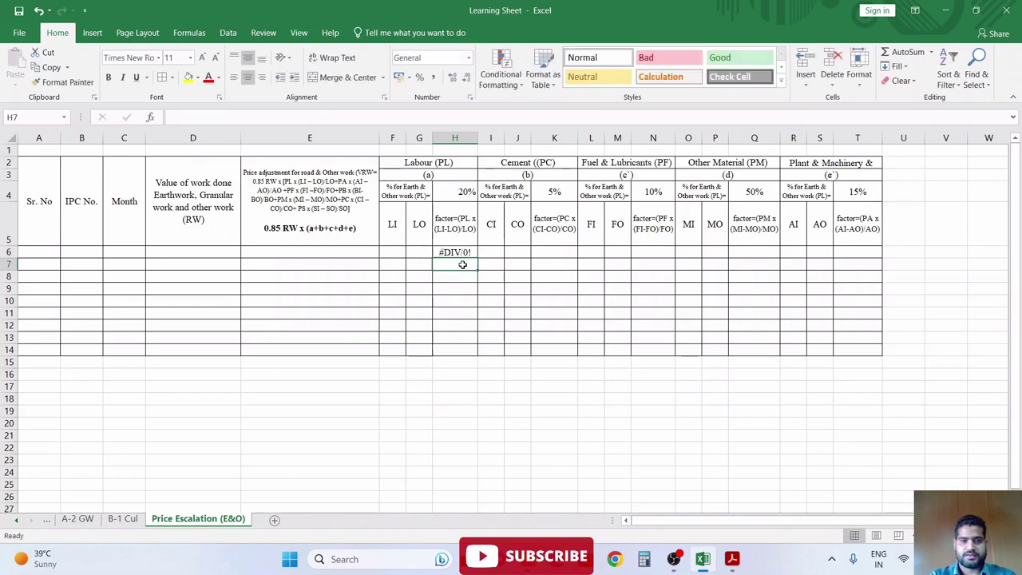
- Use test values LI 260 and LO 261 so H6 shows -0.001
{"action": "key", "text": "Up"}
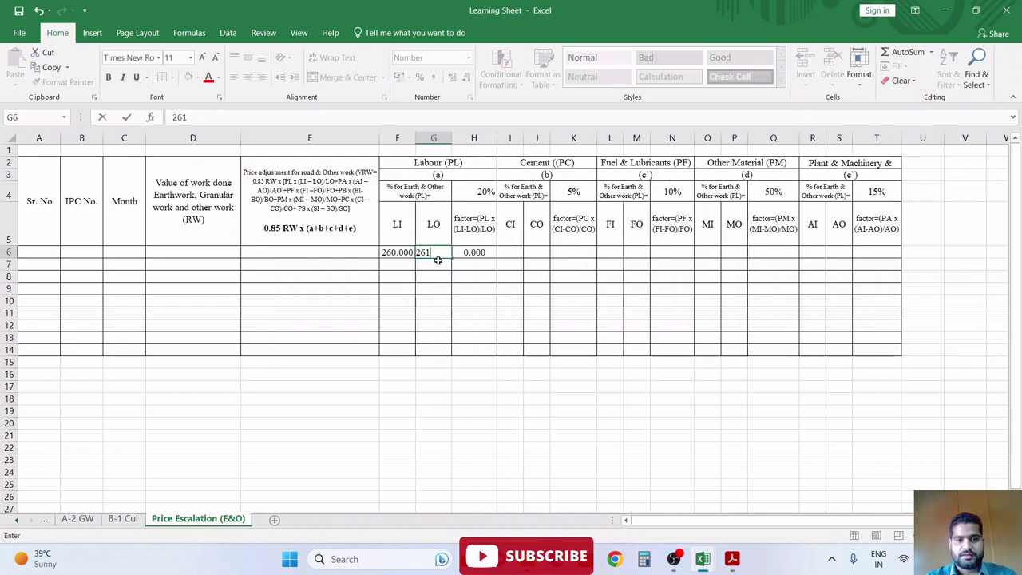
{"action": "key", "text": "Right"}
{"action": "key", "text": "Right"}
{"action": "key", "text": "Up"}
{"action": "key", "text": "Right"}
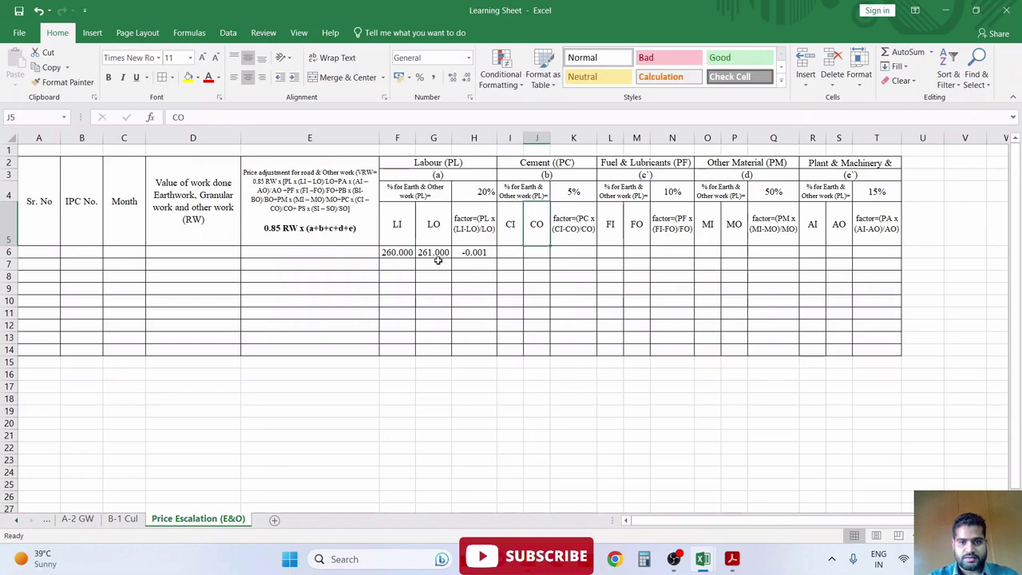
{"action": "key", "text": "Down"}
- Copy the H6 factor formula into K6, N6, Q6 and T6
{"action": "key", "text": "Left"}
{"action": "key", "text": "Left"}
{"action": "key", "text": "ctrl+c"}
{"action": "key", "text": "Right"}
{"action": "key", "text": "Right"}
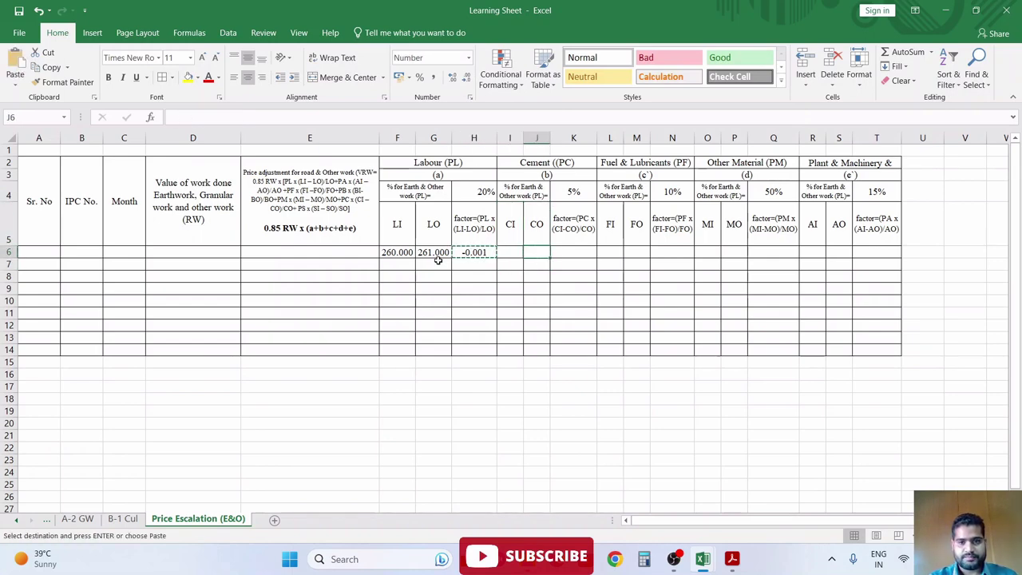
{"action": "key", "text": "Right"}
{"action": "key", "text": "ctrl+v"}
{"action": "key", "text": "Right"}
{"action": "key", "text": "Right"}
{"action": "key", "text": "Right"}
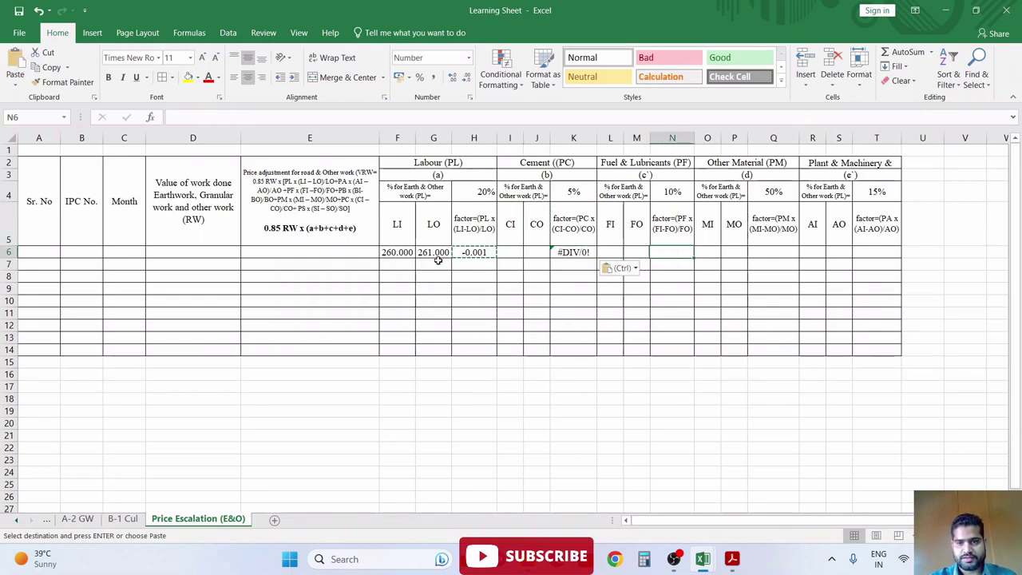
{"action": "key", "text": "ctrl+v"}
{"action": "key", "text": "Right"}
{"action": "key", "text": "Right"}
{"action": "key", "text": "Right"}
{"action": "key", "text": "ctrl+v"}
{"action": "key", "text": "Right"}
{"action": "key", "text": "Right"}
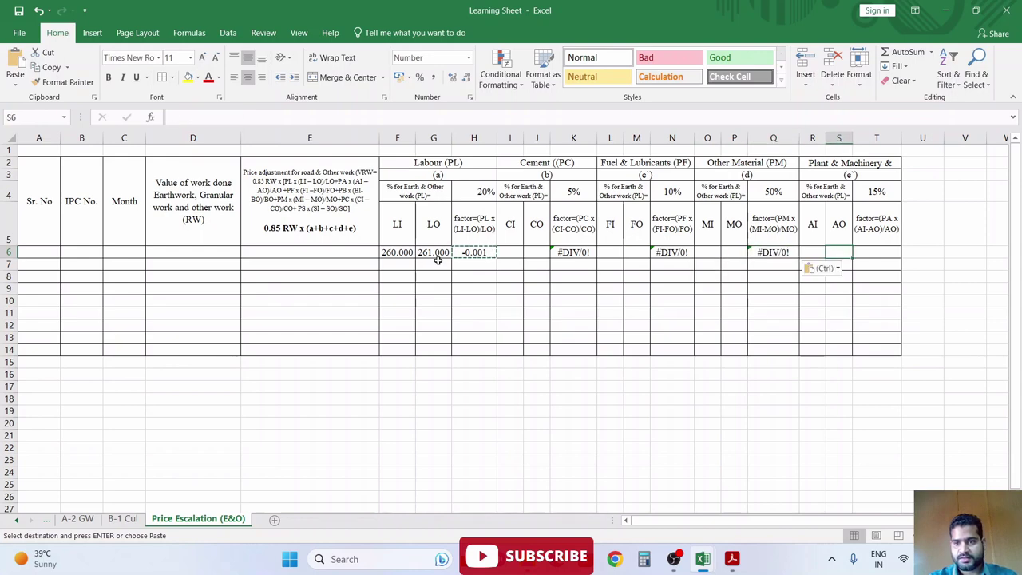
{"action": "key", "text": "ctrl"}
{"action": "key", "text": "Escape"}
{"action": "key", "text": "Right"}
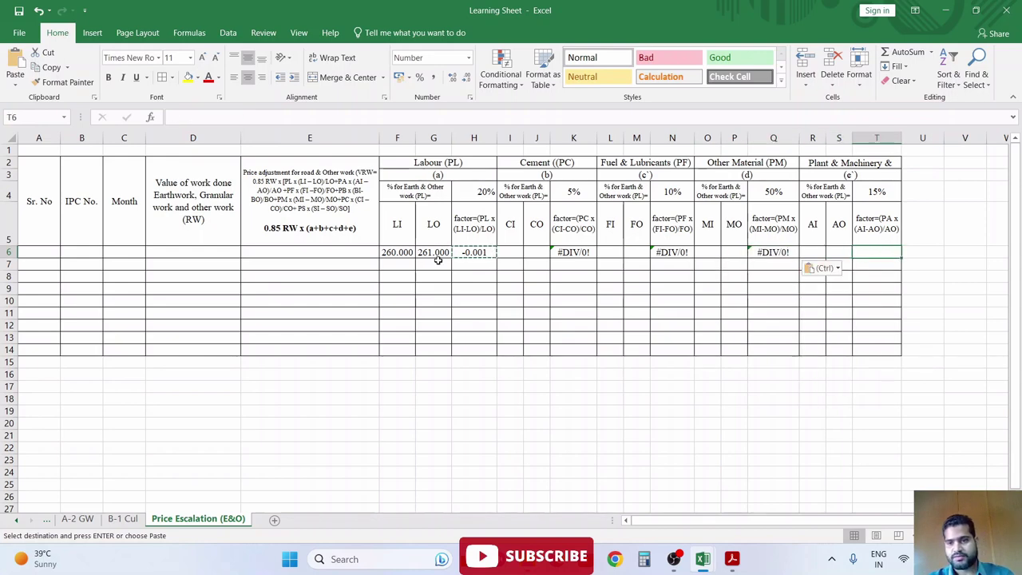
{"action": "key", "text": "ctrl+v"}
{"action": "key", "text": "Escape"}
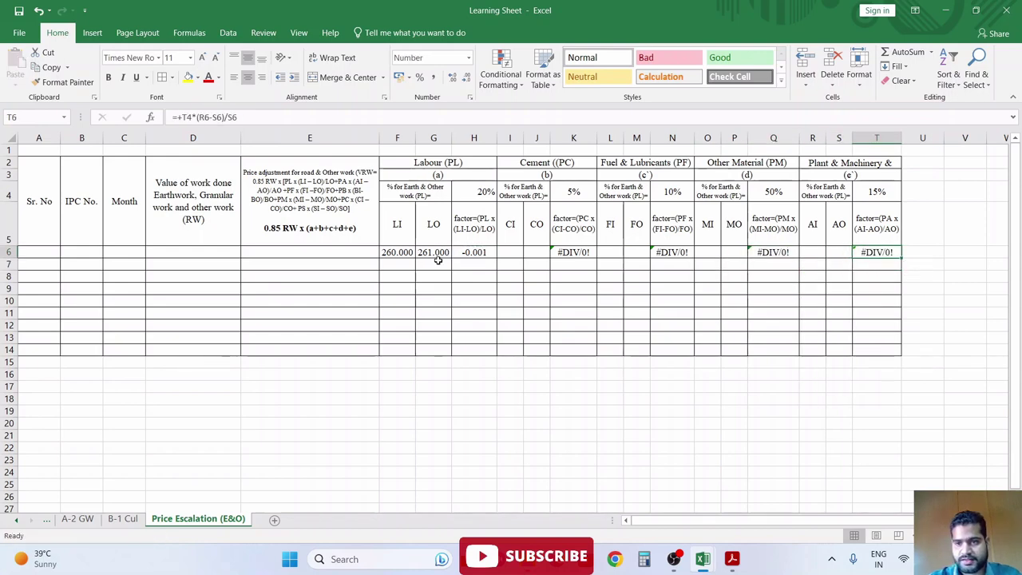
- Review the pasted factor formulas along row 6, then click an empty cell below the table
{"action": "key", "text": "Left"}
{"action": "key", "text": "Left"}
{"action": "key", "text": "Left"}
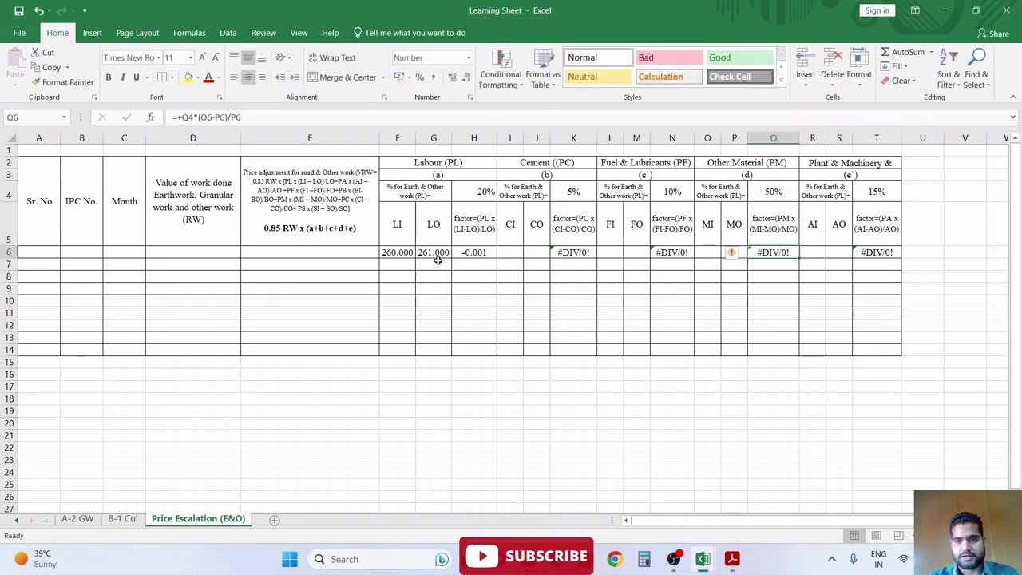
{"action": "key", "text": "Left"}
{"action": "key", "text": "Left"}
{"action": "key", "text": "Left"}
{"action": "key", "text": "F2"}
{"action": "key", "text": "Escape"}
{"action": "key", "text": "Left"}
{"action": "key", "text": "Left"}
{"action": "key", "text": "Left"}
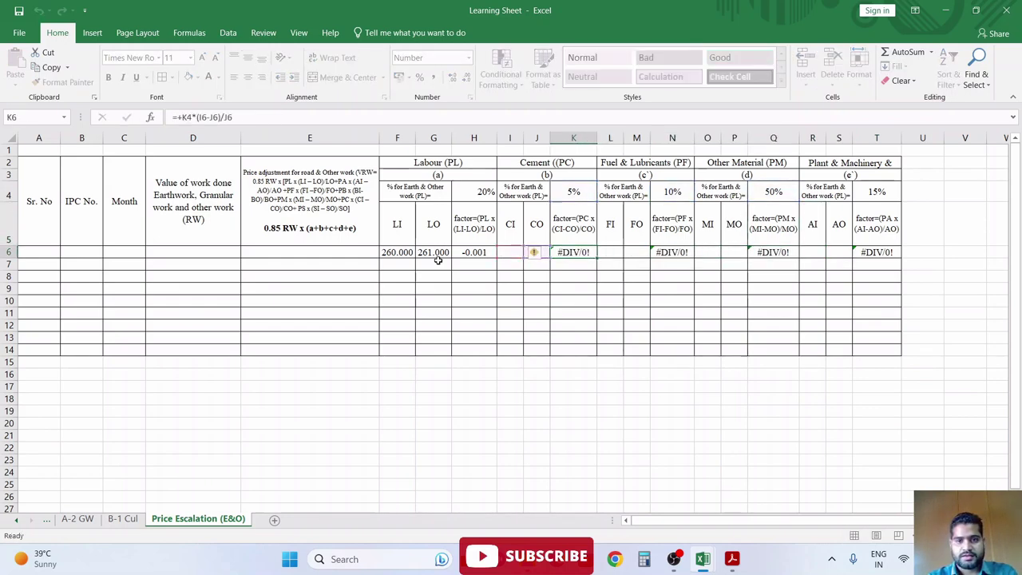
{"action": "key", "text": "Left"}
{"action": "key", "text": "Left"}
{"action": "key", "text": "Left"}
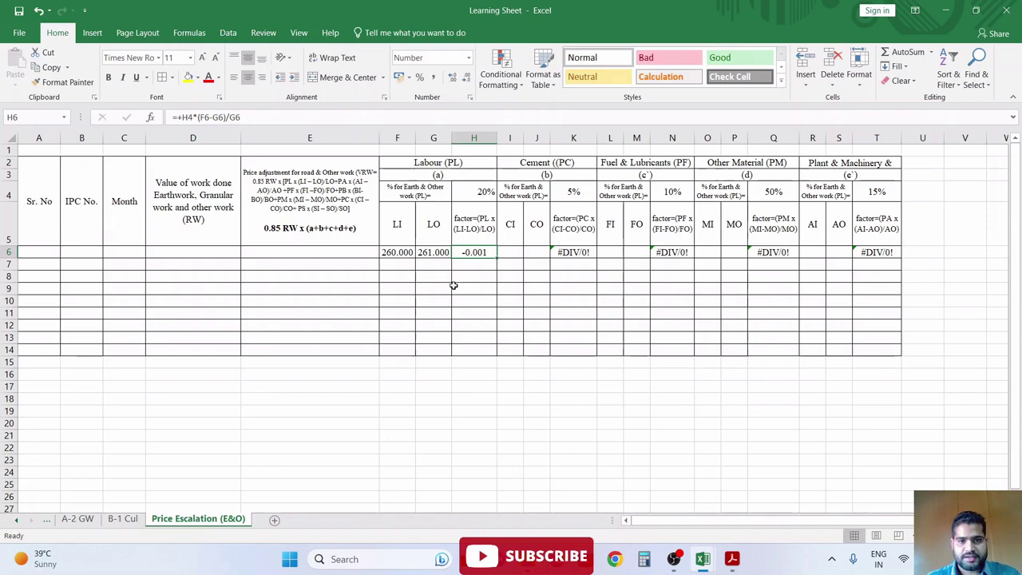
{"action": "left_click", "coordinate": [458, 289]}
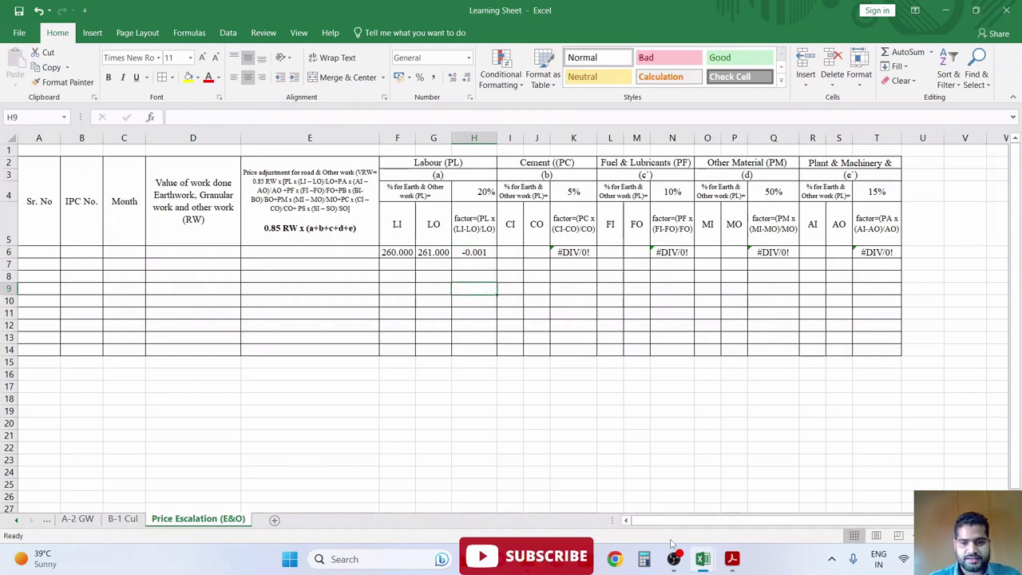
- Maximize the EPC agreement PDF and scroll to the escalation index definitions
{"action": "left_click", "coordinate": [731, 559]}
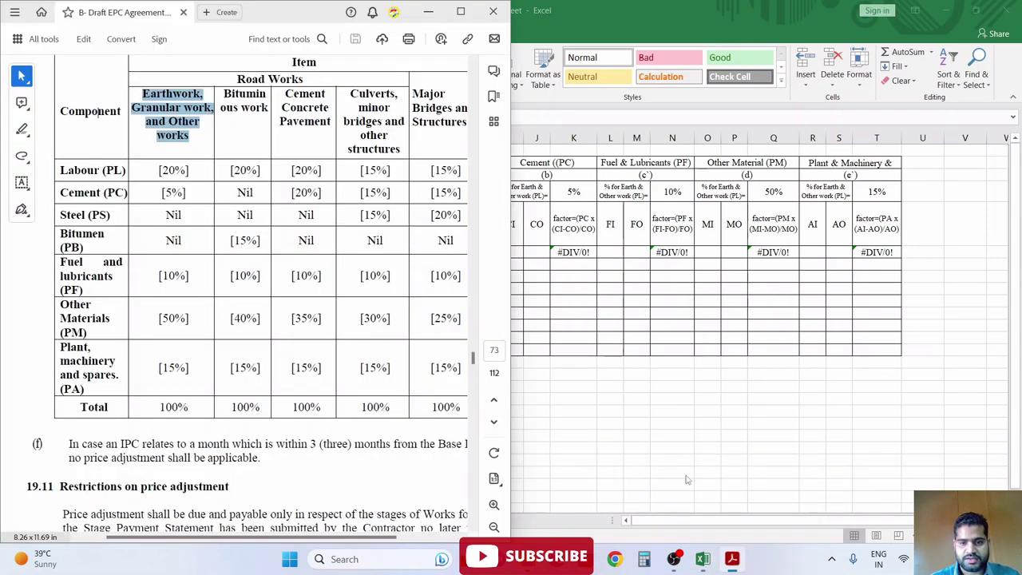
{"action": "key", "text": "super+Right"}
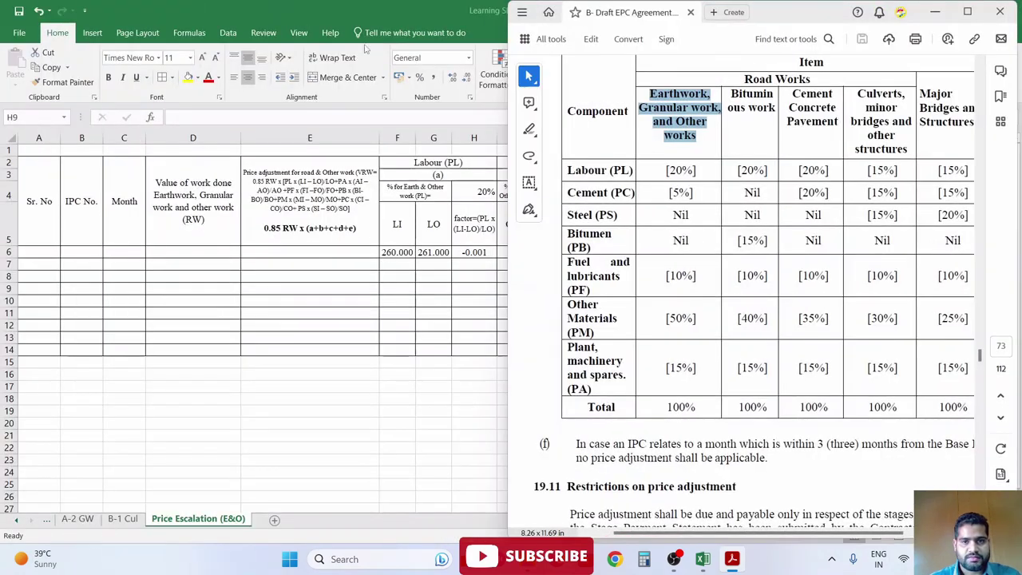
{"action": "key", "text": "super+Up"}
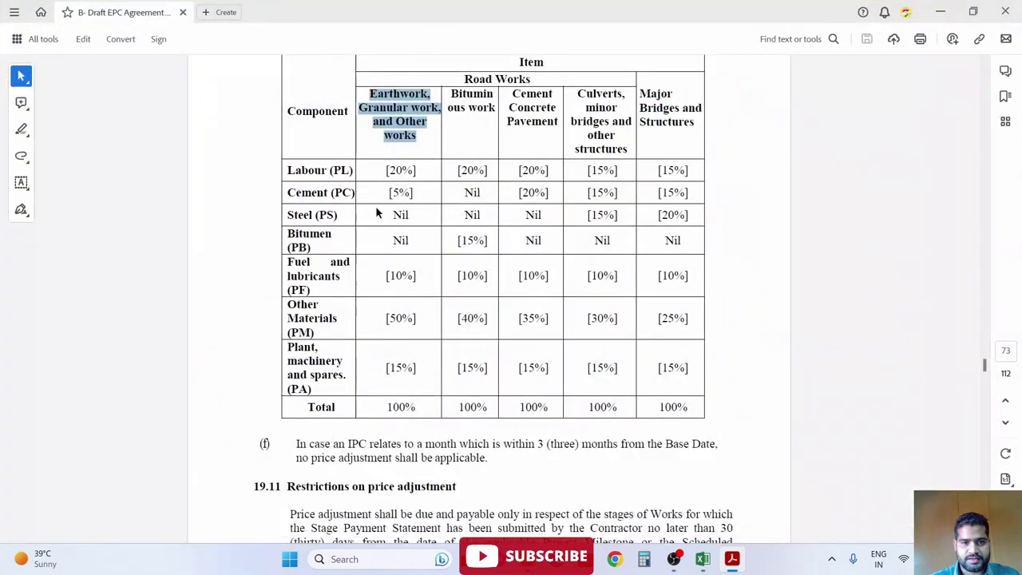
{"action": "scroll", "coordinate": [379, 249], "scroll_direction": "down", "scroll_amount": 5}
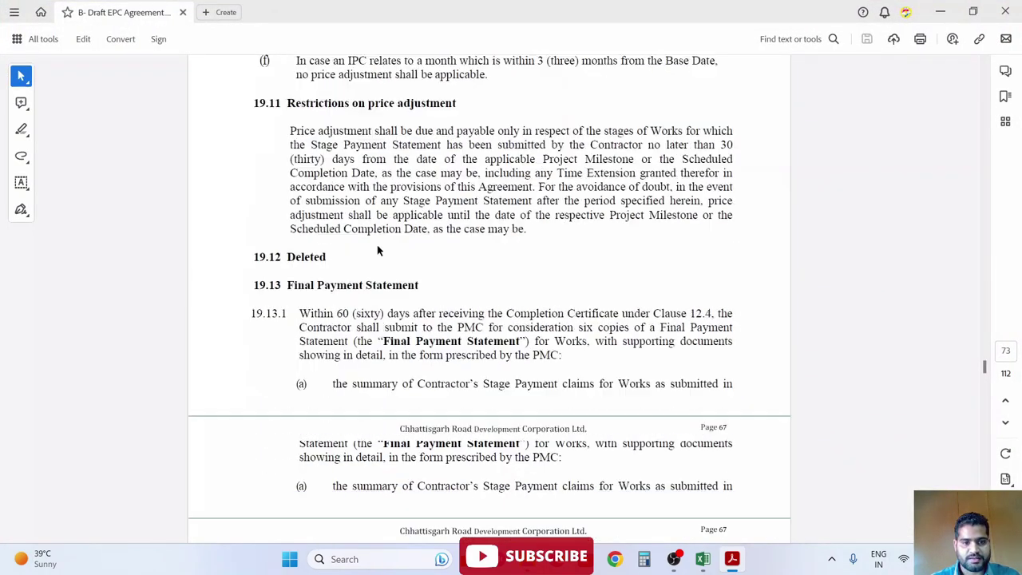
{"action": "scroll", "coordinate": [378, 250], "scroll_direction": "down", "scroll_amount": 4}
{"action": "scroll", "coordinate": [389, 229], "scroll_direction": "down", "scroll_amount": 5}
{"action": "scroll", "coordinate": [390, 229], "scroll_direction": "up", "scroll_amount": 3}
{"action": "scroll", "coordinate": [395, 209], "scroll_direction": "up", "scroll_amount": 5}
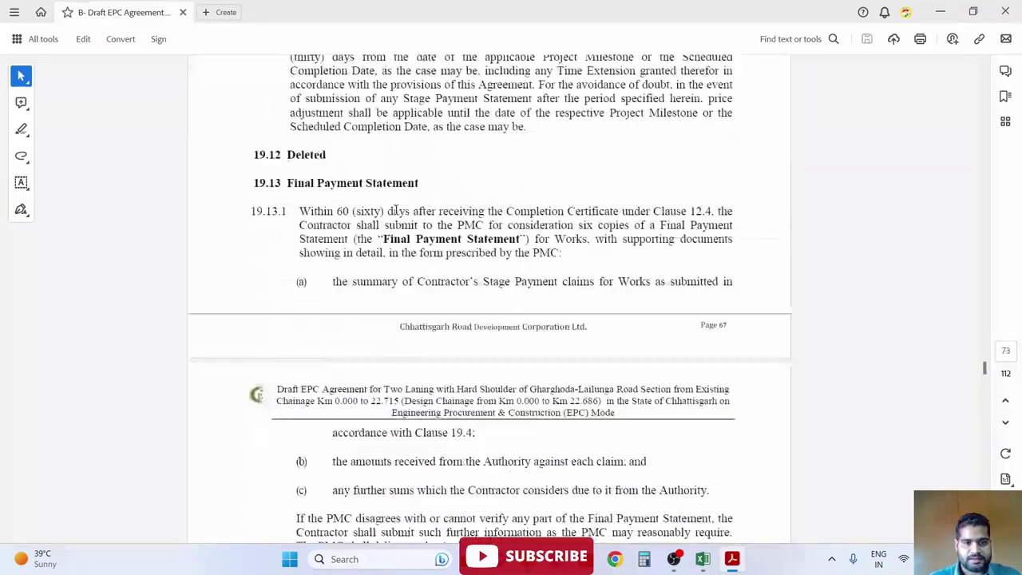
{"action": "scroll", "coordinate": [394, 210], "scroll_direction": "up", "scroll_amount": 5}
{"action": "scroll", "coordinate": [394, 209], "scroll_direction": "up", "scroll_amount": 5}
{"action": "scroll", "coordinate": [395, 209], "scroll_direction": "up", "scroll_amount": 5}
{"action": "scroll", "coordinate": [461, 302], "scroll_direction": "up", "scroll_amount": 1}
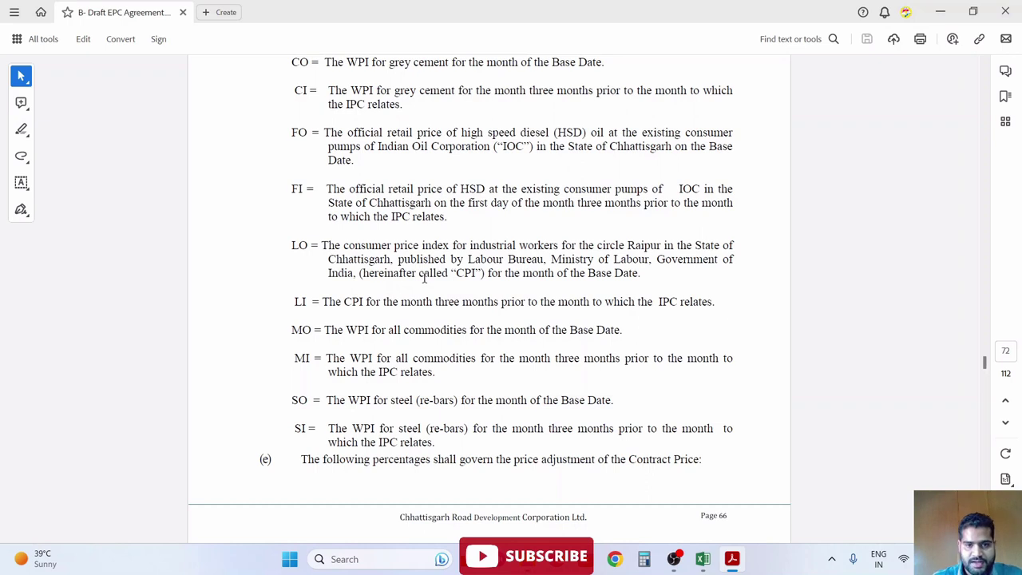
- Highlight CPI, the publisher and Base Date in LO, and the three-months-prior wording in LI
{"action": "left_click_drag", "start_coordinate": [457, 273], "coordinate": [474, 273]}
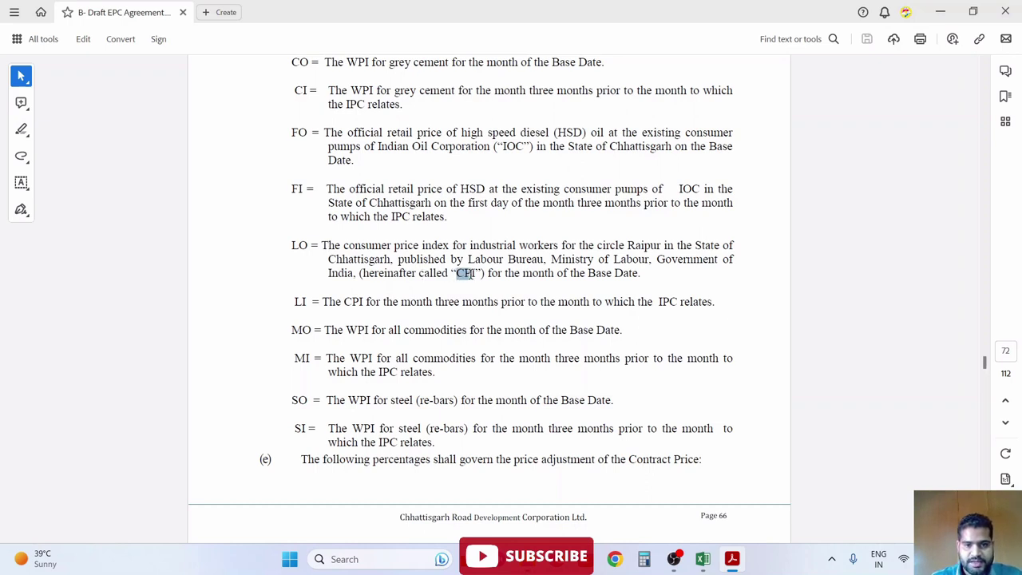
{"action": "left_click", "coordinate": [463, 277]}
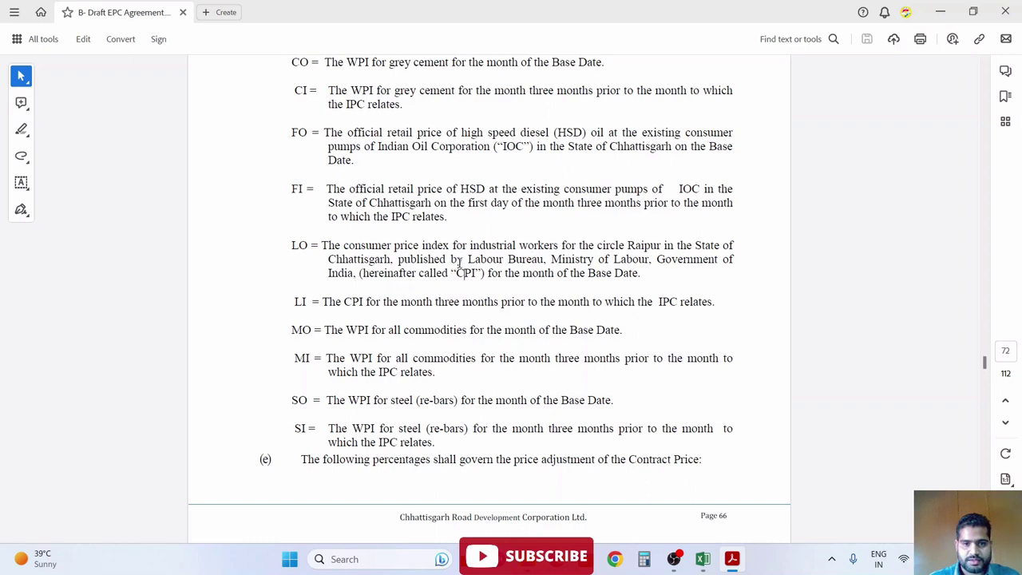
{"action": "mouse_move", "coordinate": [469, 260]}
{"action": "left_mouse_down"}
{"action": "mouse_move", "coordinate": [636, 262]}
{"action": "mouse_move", "coordinate": [357, 276]}
{"action": "left_mouse_up"}
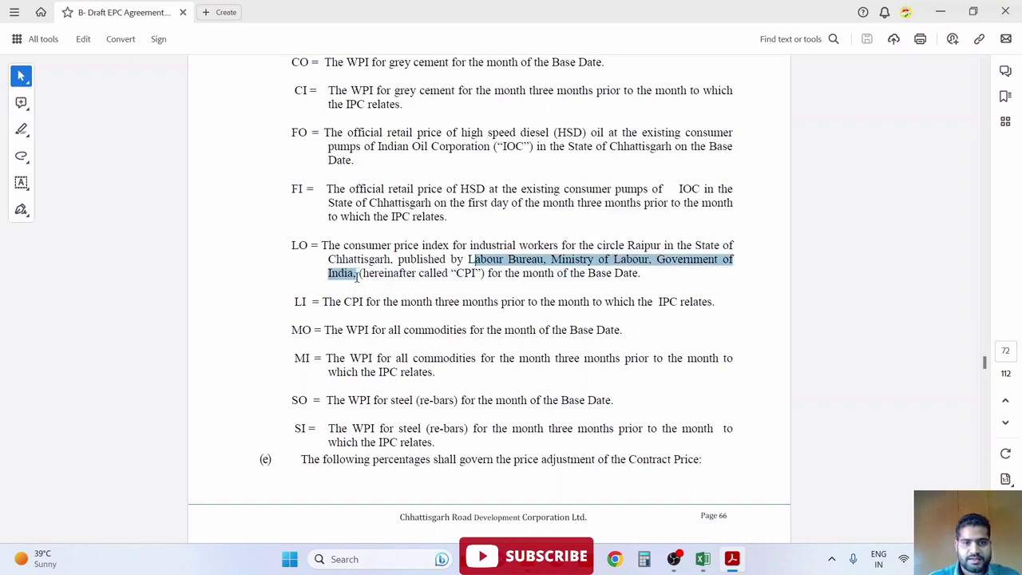
{"action": "left_click", "coordinate": [445, 272]}
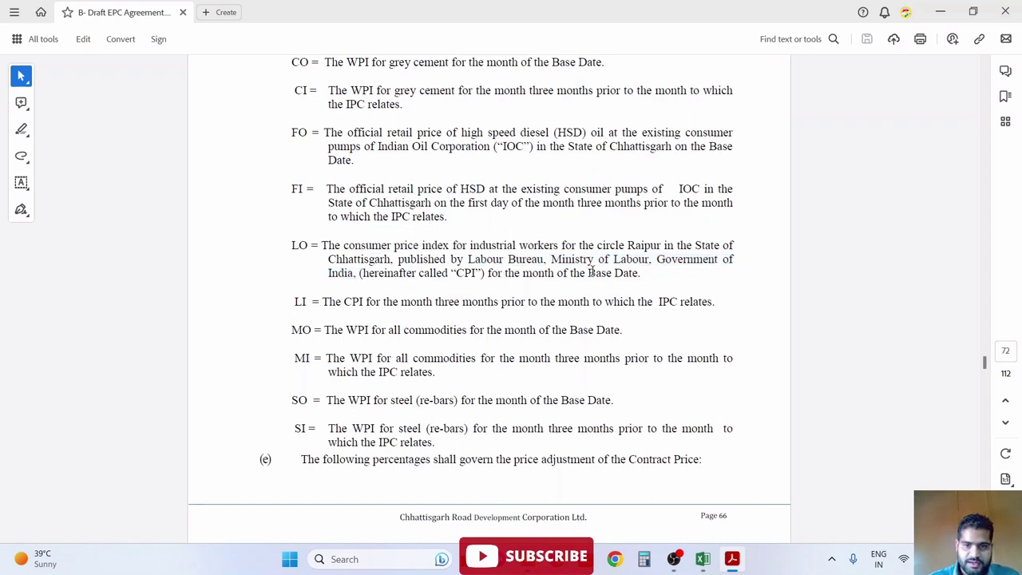
{"action": "left_click_drag", "start_coordinate": [591, 275], "coordinate": [632, 276]}
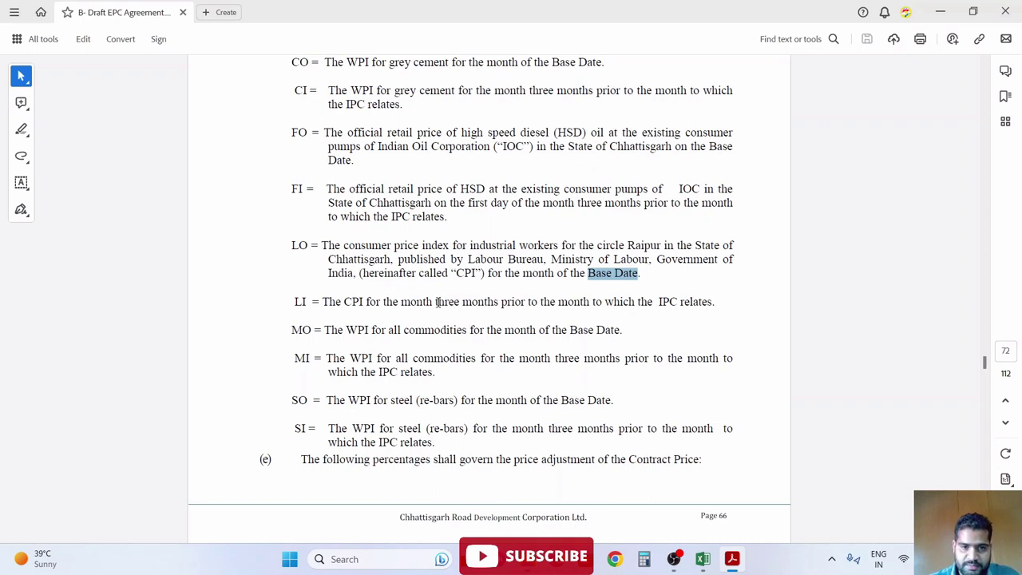
{"action": "left_click_drag", "start_coordinate": [435, 303], "coordinate": [694, 302]}
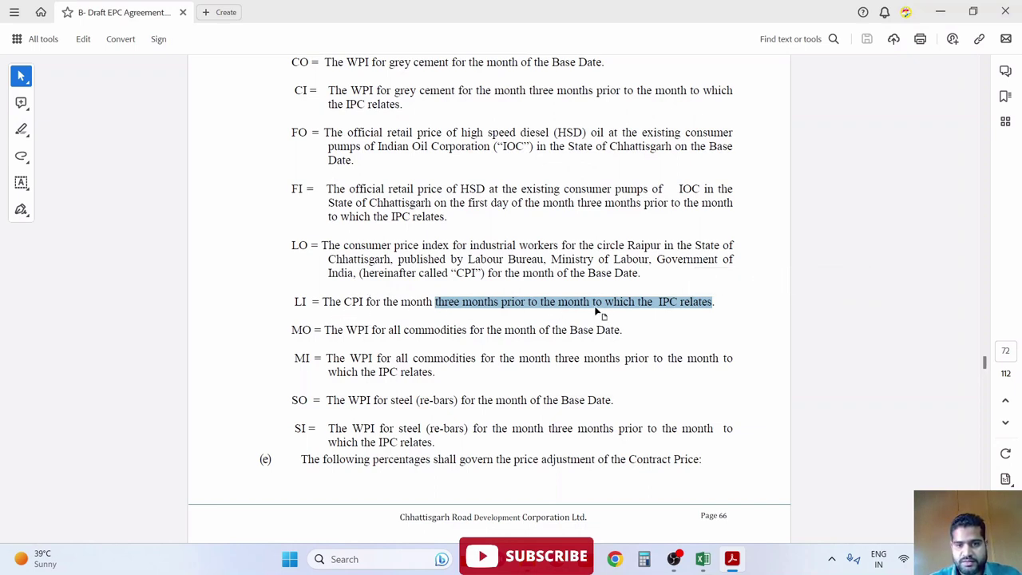
{"action": "left_click", "coordinate": [704, 304]}
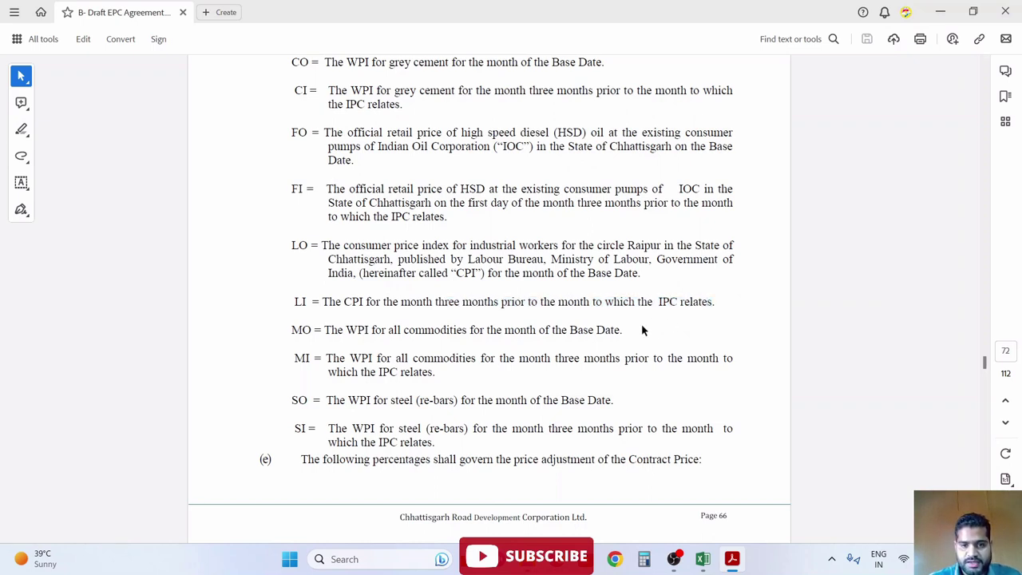
- Mark the base-date wording in the CO definition, then return to the Excel workbook
{"action": "scroll", "coordinate": [411, 321], "scroll_direction": "up", "scroll_amount": 3}
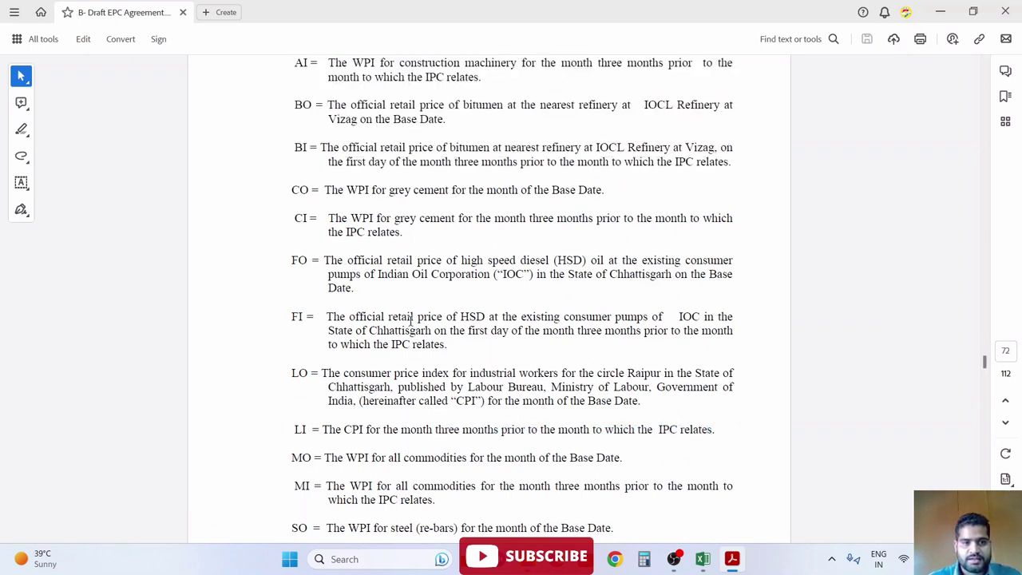
{"action": "key", "text": "alt+Tab"}
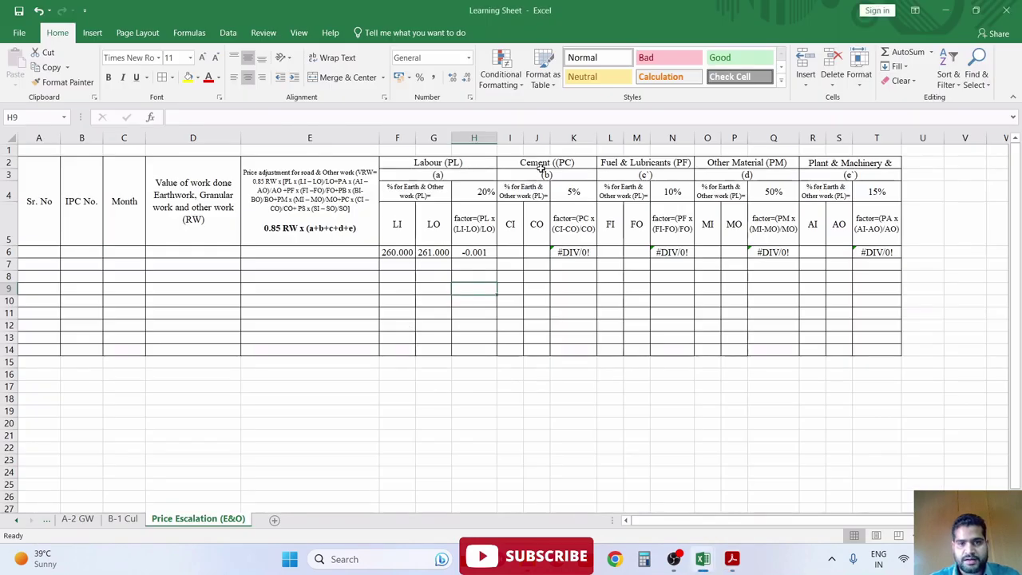
{"action": "key", "text": "alt+Tab"}
{"action": "left_click", "coordinate": [448, 241]}
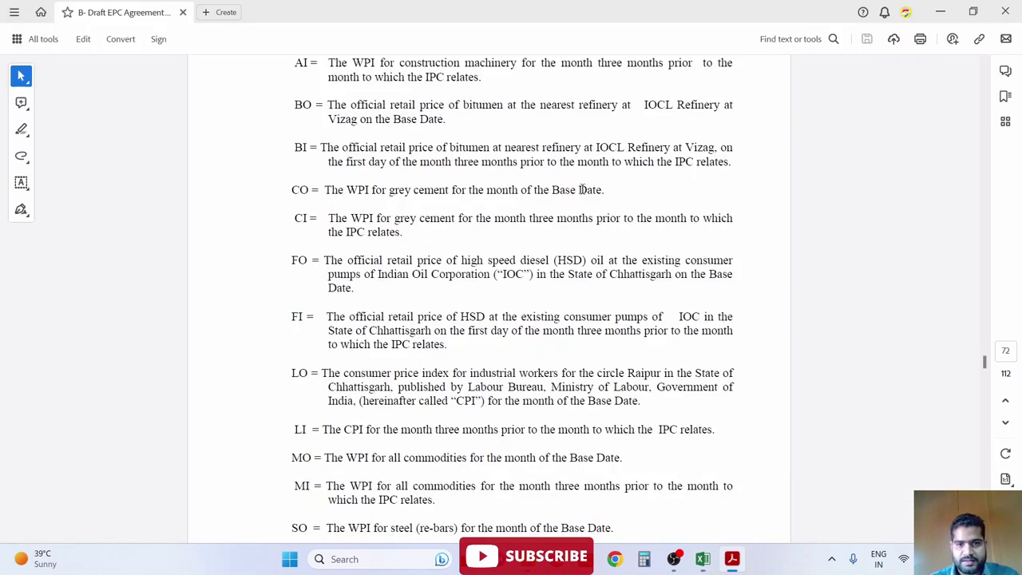
{"action": "mouse_move", "coordinate": [604, 190]}
{"action": "left_mouse_down"}
{"action": "mouse_move", "coordinate": [536, 195]}
{"action": "mouse_move", "coordinate": [590, 219]}
{"action": "left_mouse_up"}
{"action": "left_click", "coordinate": [498, 244]}
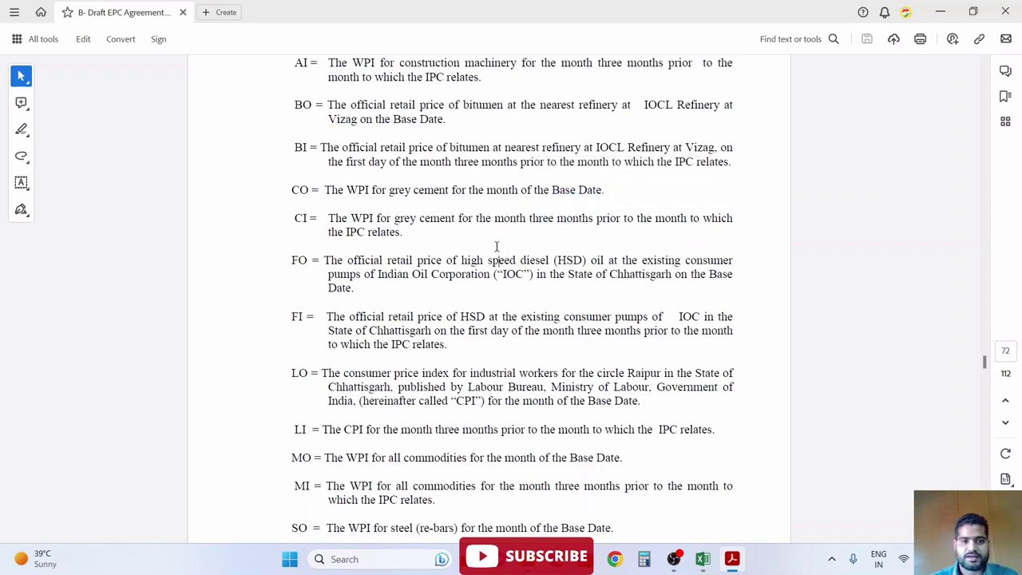
{"action": "key", "text": "alt+Tab"}
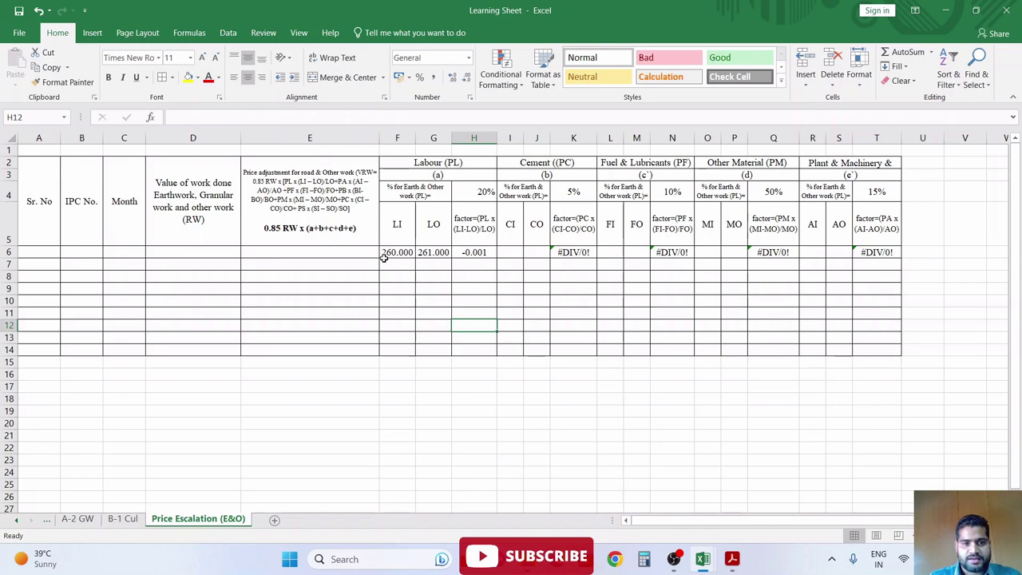
- Add a new worksheet and rename it Index Price
{"action": "left_click", "coordinate": [383, 254]}
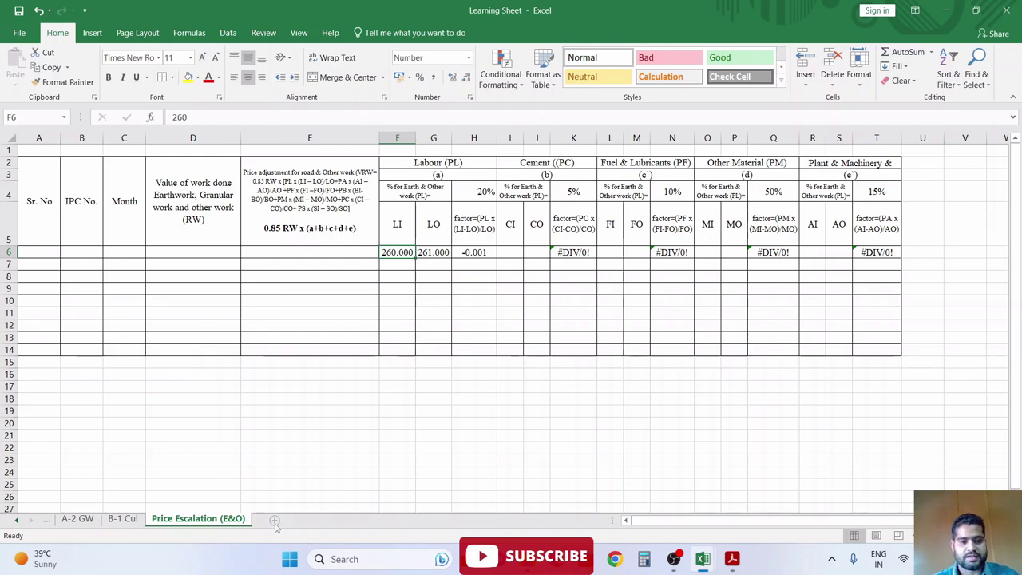
{"action": "left_click", "coordinate": [273, 521]}
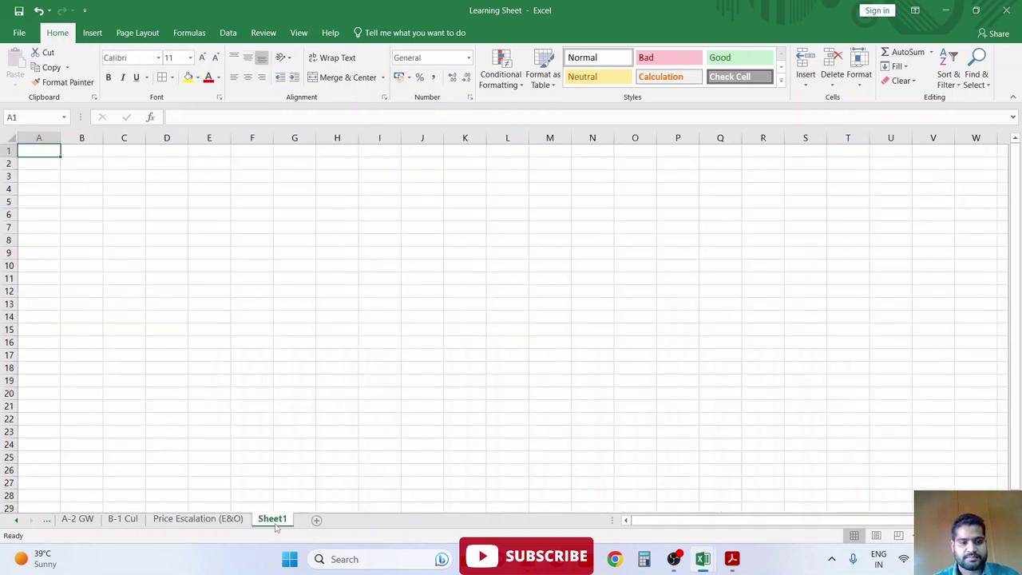
{"action": "left_click", "coordinate": [224, 519]}
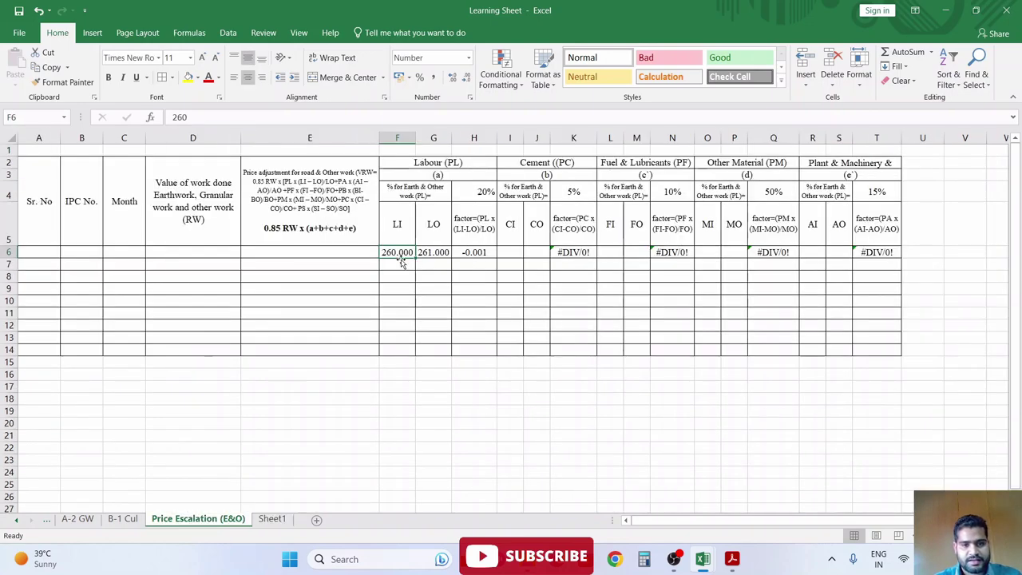
{"action": "left_click", "coordinate": [287, 520]}
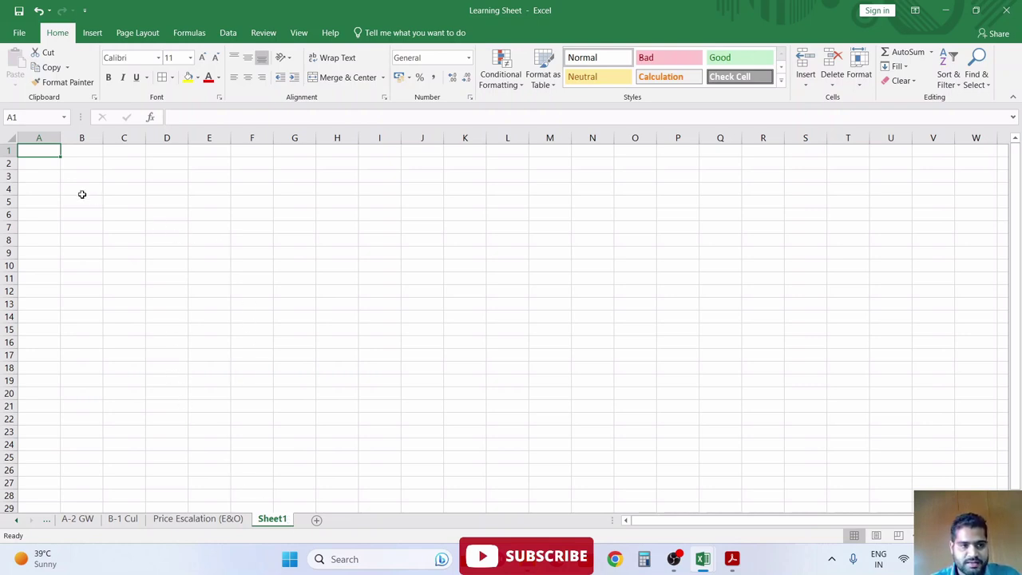
{"action": "double_click", "coordinate": [279, 519]}
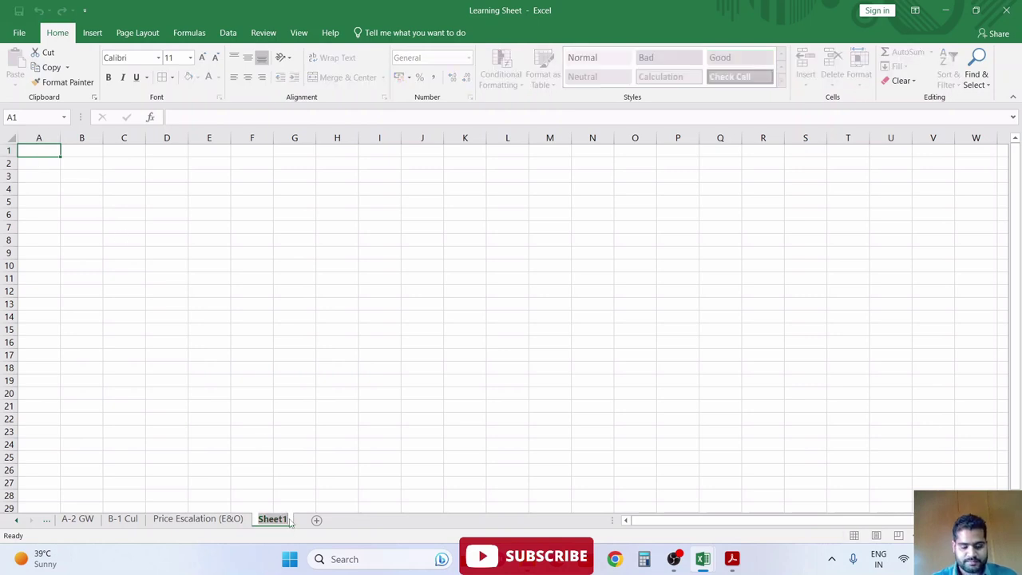
{"action": "type", "text": "Index Price"}
{"action": "key", "text": "Return"}
- Enter headers IPC No, SPS Month and Indics Month in A2:C2
{"action": "key", "text": "Down"}
{"action": "type", "text": "IPC N"}
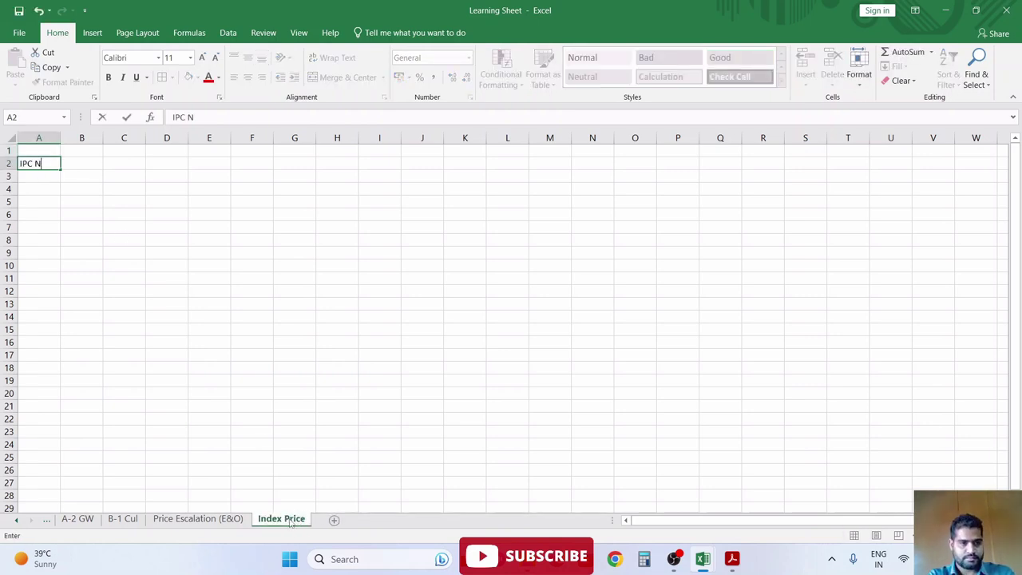
{"action": "type", "text": "o"}
{"action": "key", "text": "Tab"}
{"action": "type", "text": "SPS Mo"}
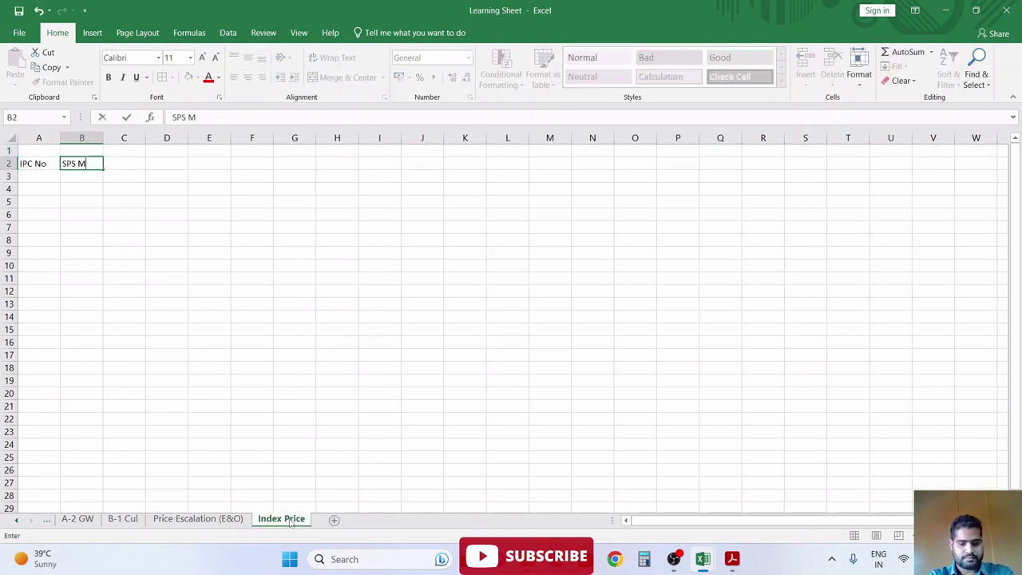
{"action": "type", "text": "nth"}
{"action": "key", "text": "Tab"}
{"action": "type", "text": "Indic"}
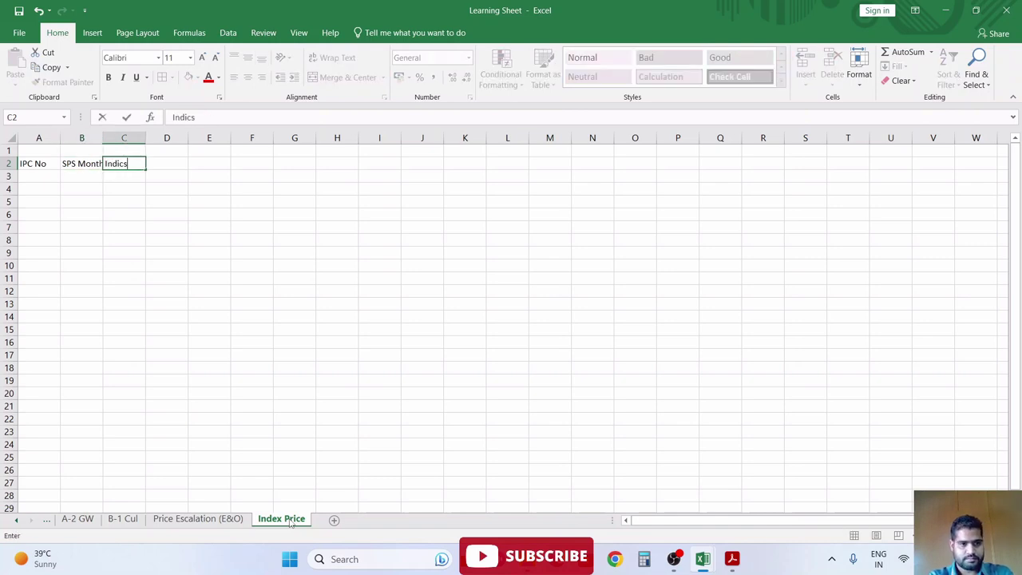
{"action": "type", "text": "s Mot=nth"}
{"action": "key", "text": "Return"}
{"action": "key", "text": "Up"}
{"action": "key", "text": "F2"}
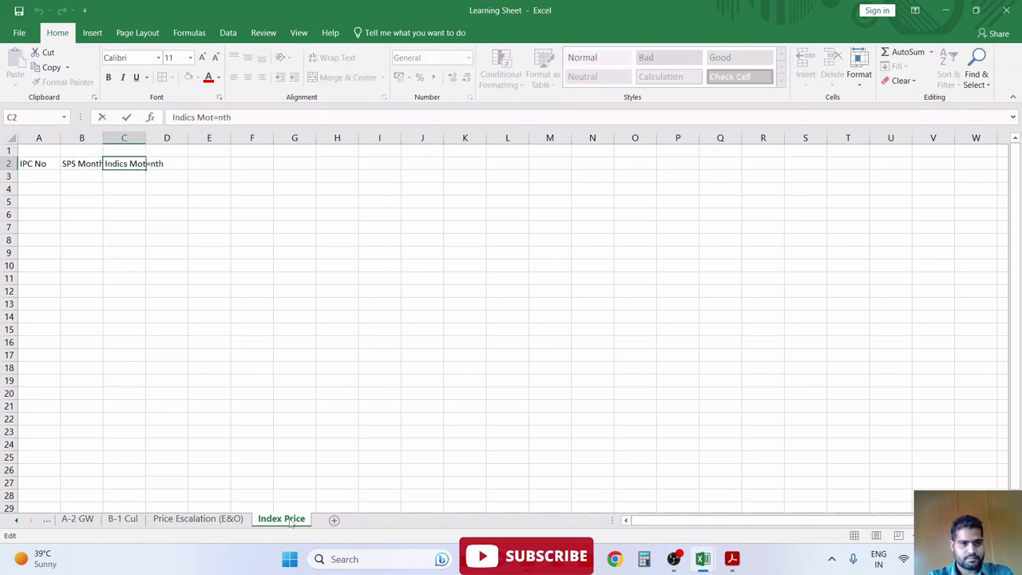
{"action": "key", "text": "Left"}
{"action": "key", "text": "Left"}
{"action": "key", "text": "shift+Left"}
{"action": "key", "text": "shift+Left"}
{"action": "key", "text": "BackSpace"}
{"action": "key", "text": "Tab"}
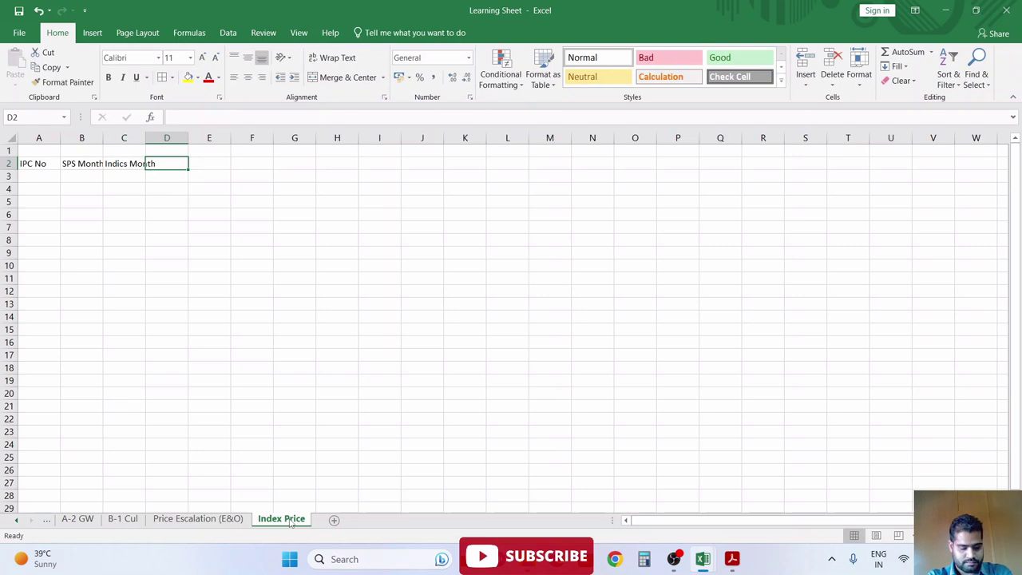
- Enter headers Labour (PL), Ordinary Portland Cement (PC), rebars (PS) and Bitumin (PB) in D2:G2
{"action": "type", "text": "Labour (PL"}
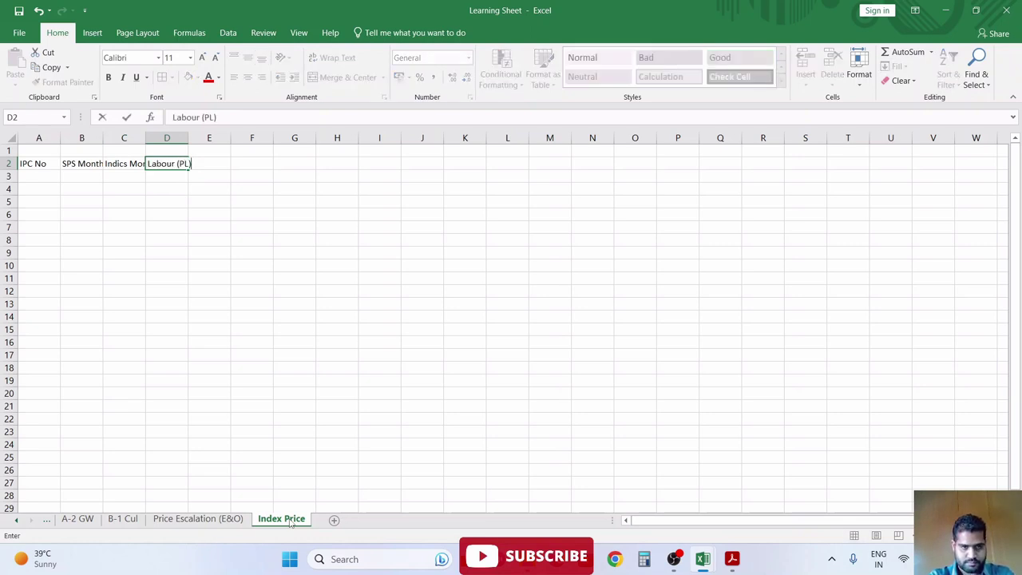
{"action": "key", "text": "Tab"}
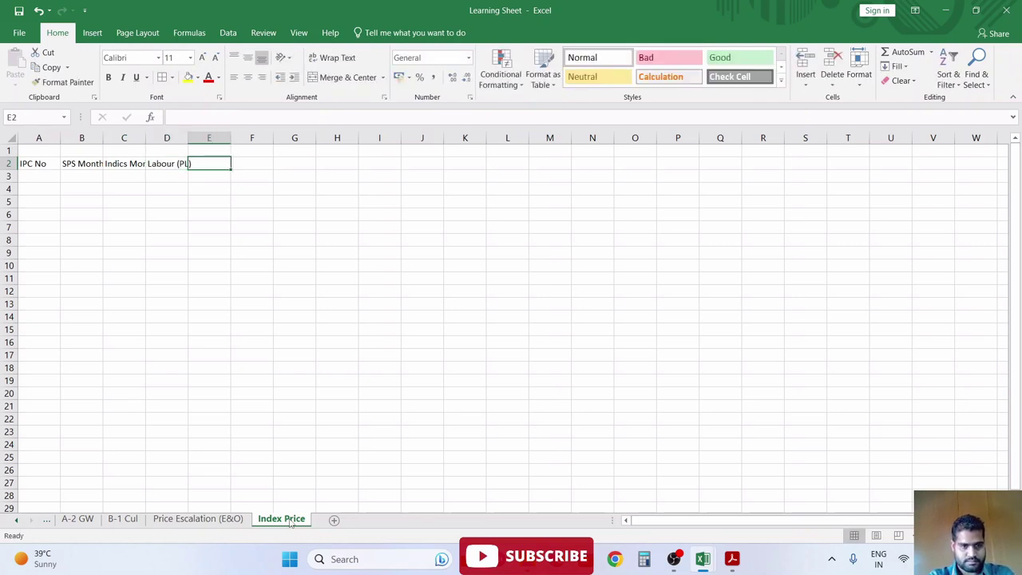
{"action": "type", "text": "Ori"}
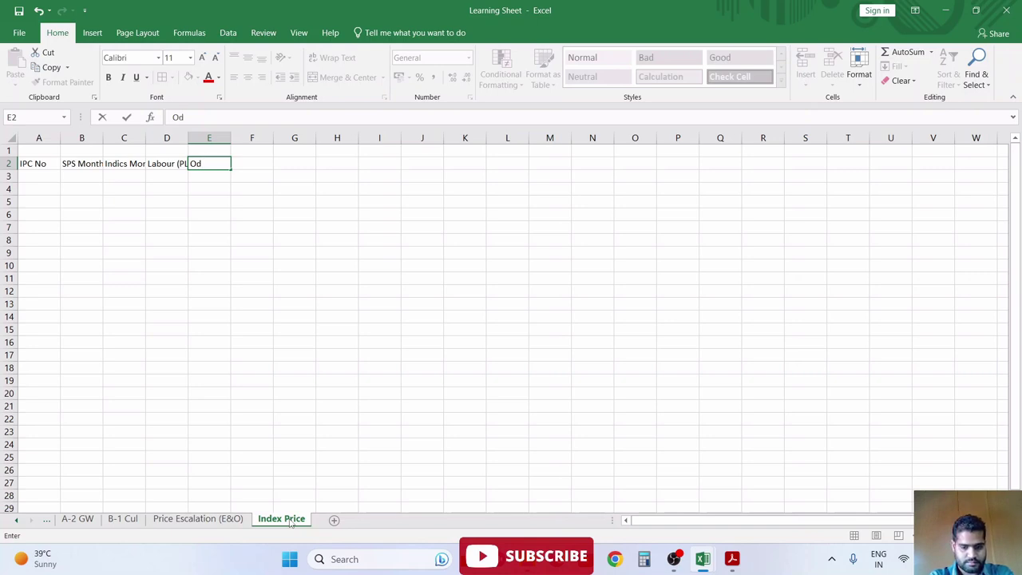
{"action": "type", "text": "inary Pro"}
{"action": "key", "text": "BackSpace"}
{"action": "key", "text": "BackSpace"}
{"action": "type", "text": "ortland "}
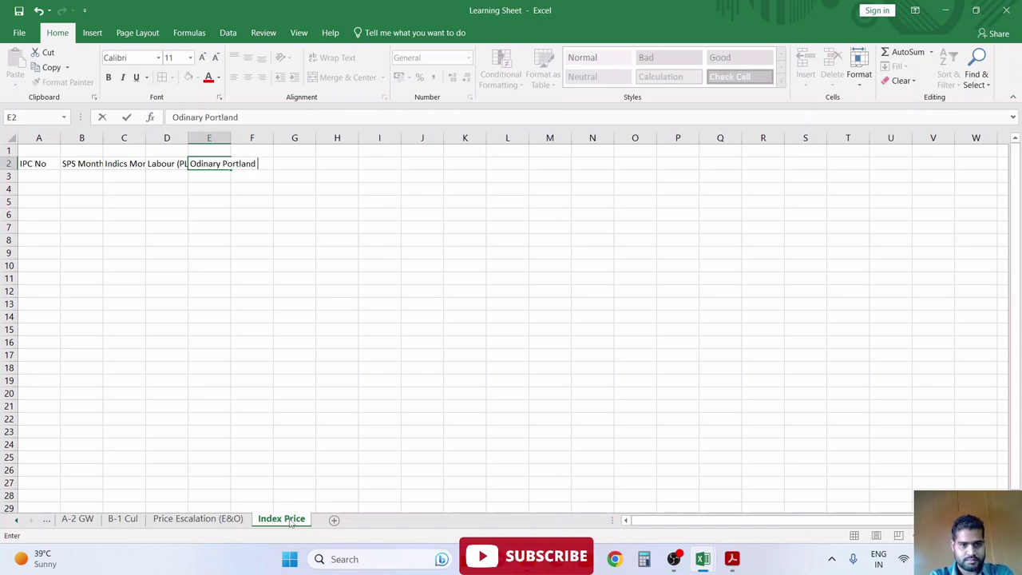
{"action": "type", "text": "Cement (PC)"}
{"action": "key", "text": "Tab"}
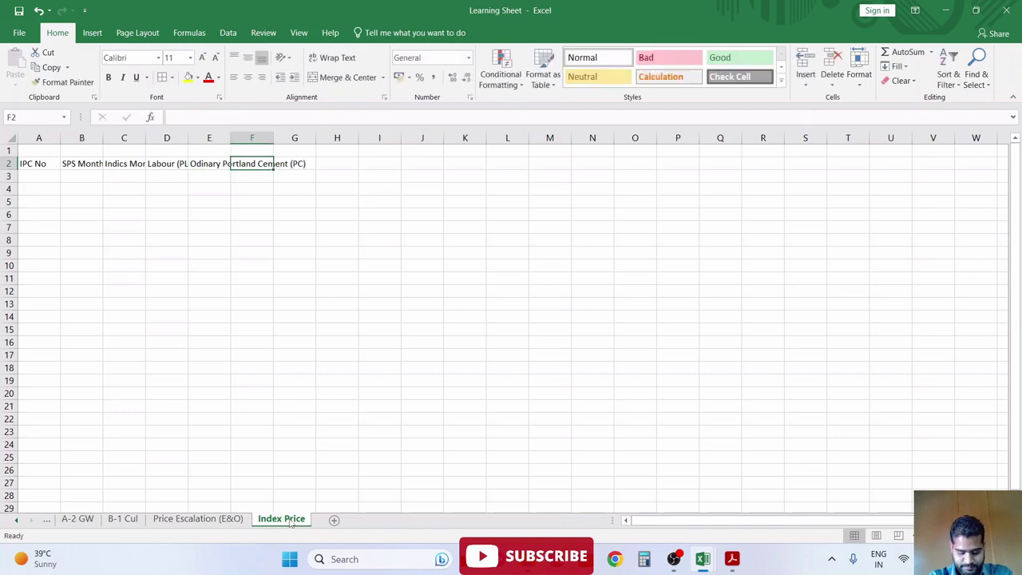
{"action": "type", "text": "rebars"}
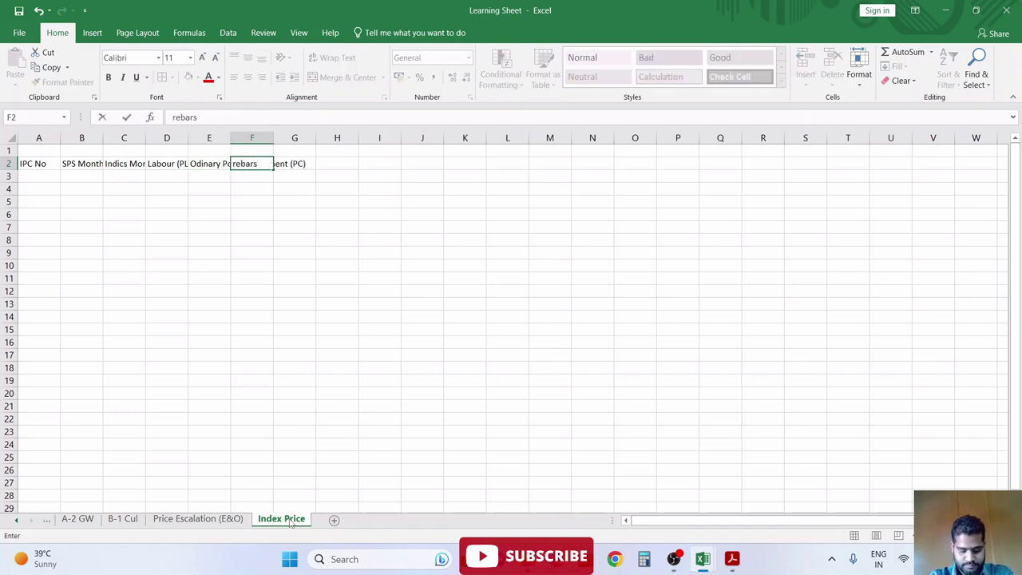
{"action": "type", "text": "PS)"}
{"action": "key", "text": "Tab"}
{"action": "type", "text": "Bi"}
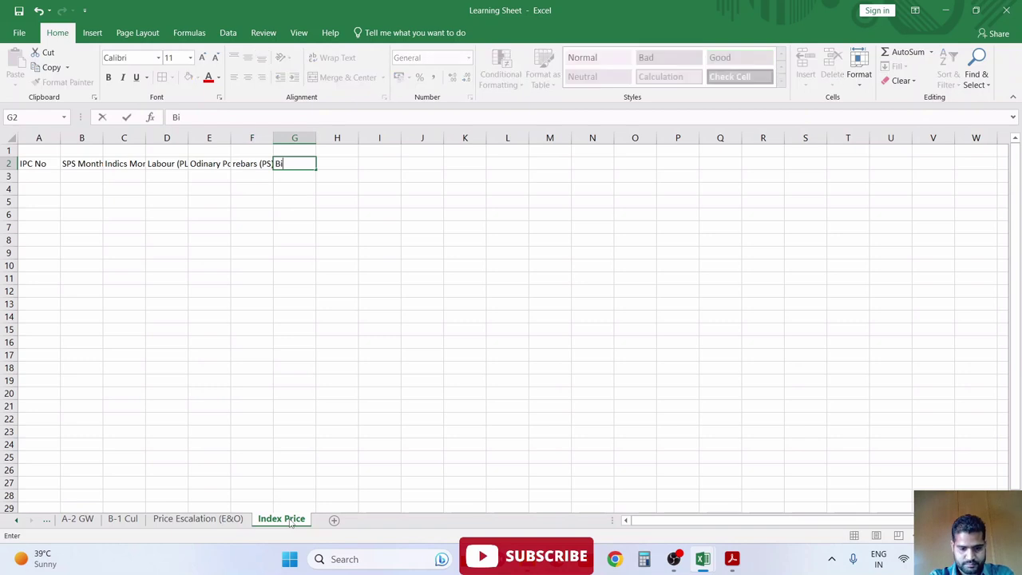
{"action": "type", "text": "tumin (PB"}
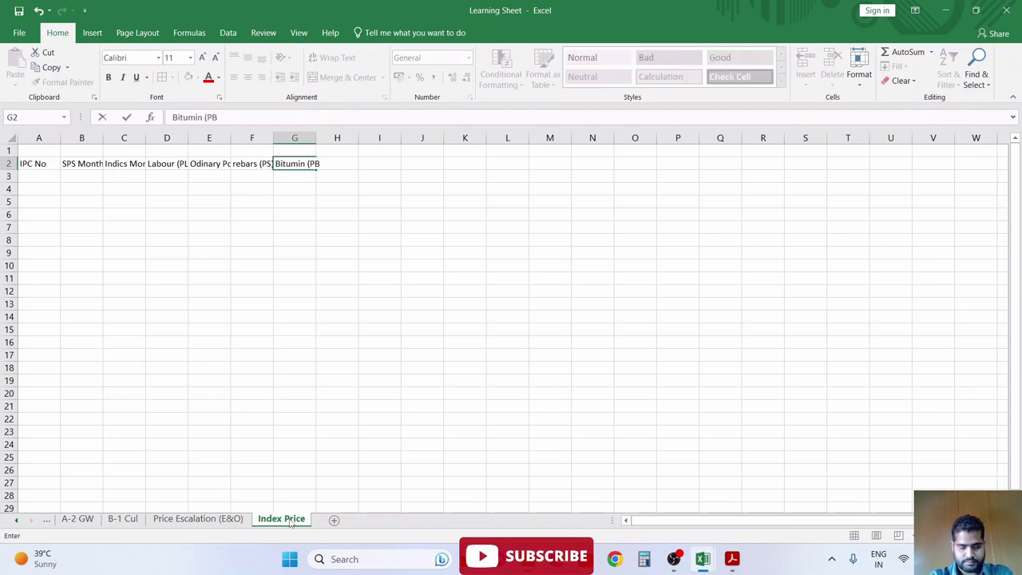
{"action": "type", "text": ")"}
{"action": "key", "text": "Tab"}
- Enter headers POL (PF), All Commodities and Plant & Machinary (PA) in H2:J2
{"action": "type", "text": "P"}
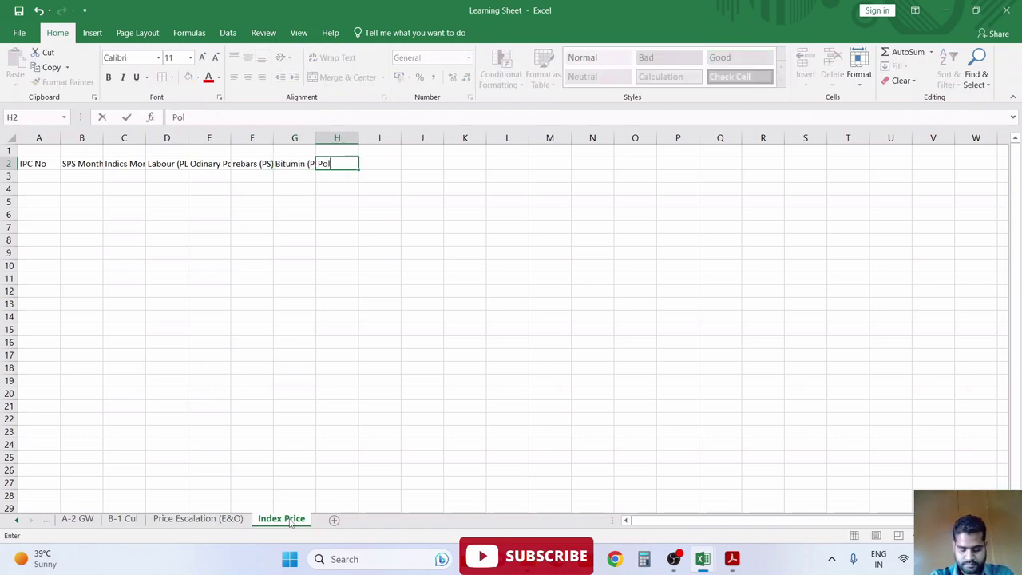
{"action": "key", "text": "BackSpace"}
{"action": "key", "text": "BackSpace"}
{"action": "type", "text": "POL (P"}
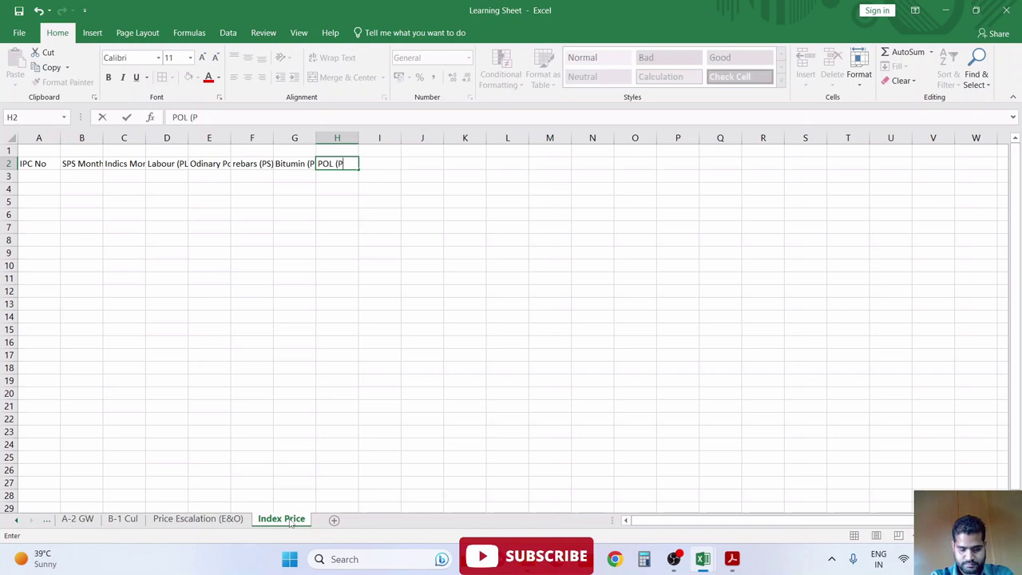
{"action": "type", "text": "F)"}
{"action": "key", "text": "Tab"}
{"action": "type", "text": "All C"}
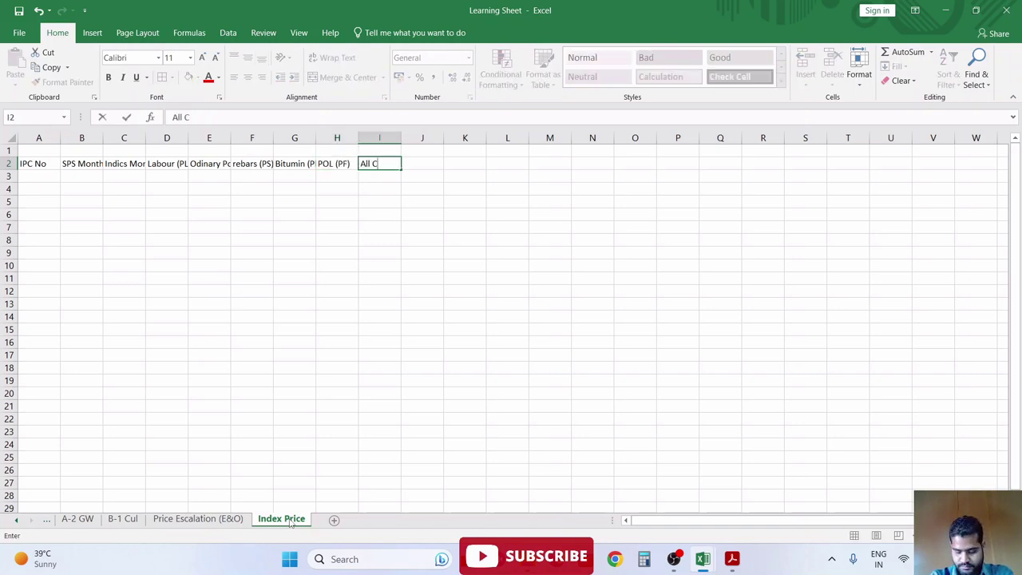
{"action": "type", "text": "ommodities"}
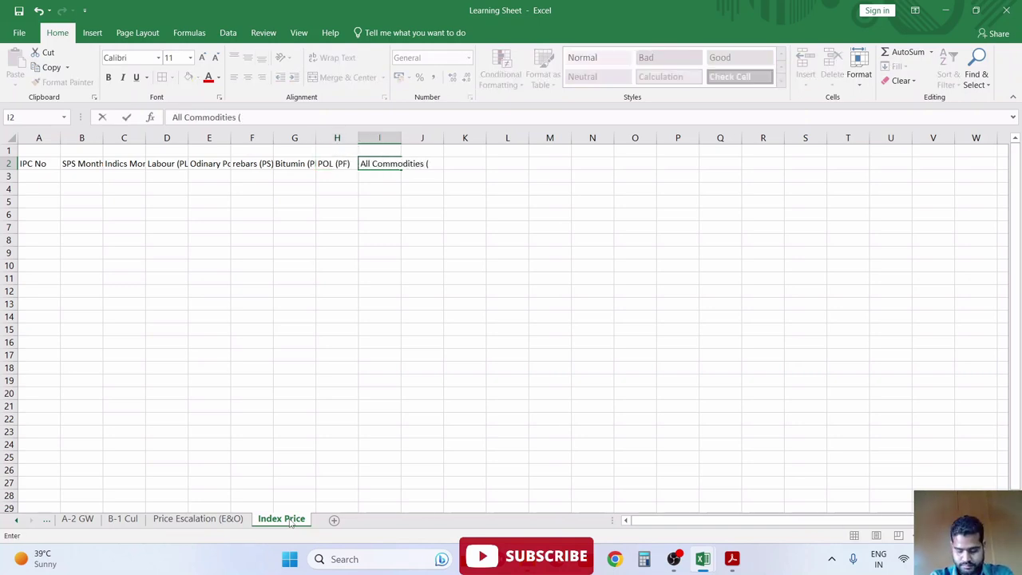
{"action": "key", "text": "Tab"}
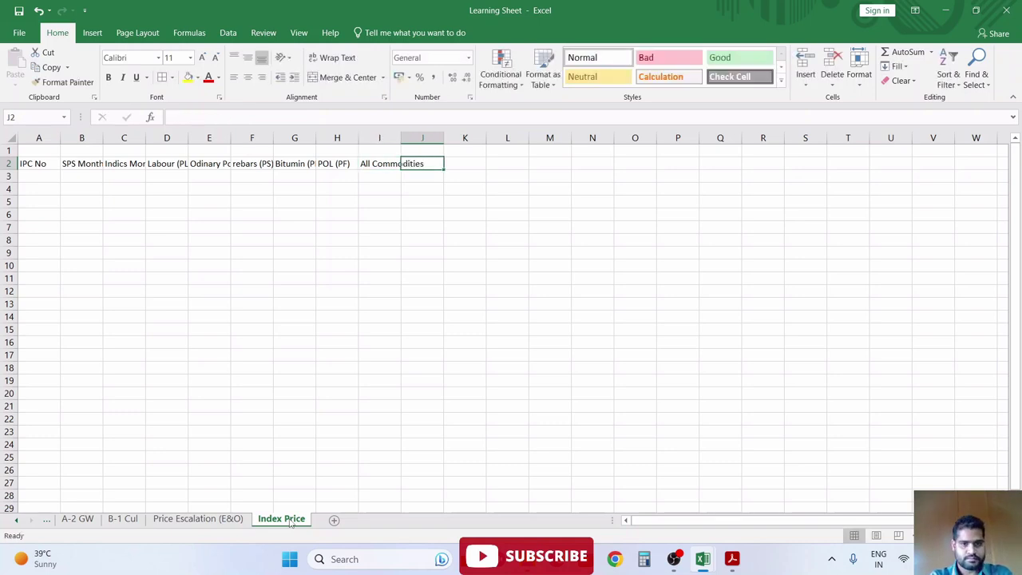
{"action": "type", "text": "Plant & M"}
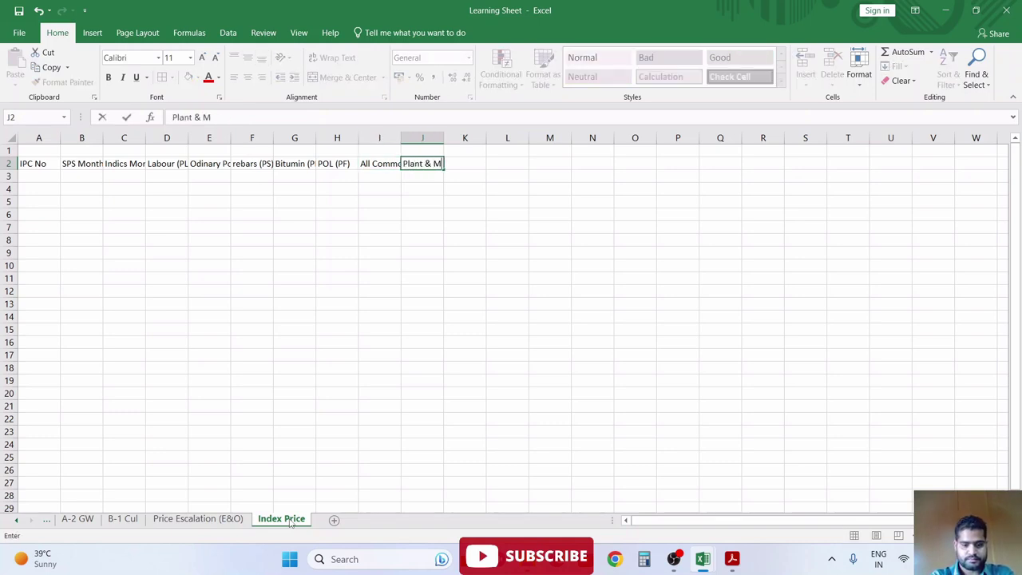
{"action": "type", "text": "achi"}
{"action": "type", "text": "ry"}
{"action": "key", "text": "BackSpace"}
{"action": "key", "text": "BackSpace"}
{"action": "key", "text": "BackSpace"}
{"action": "key", "text": "BackSpace"}
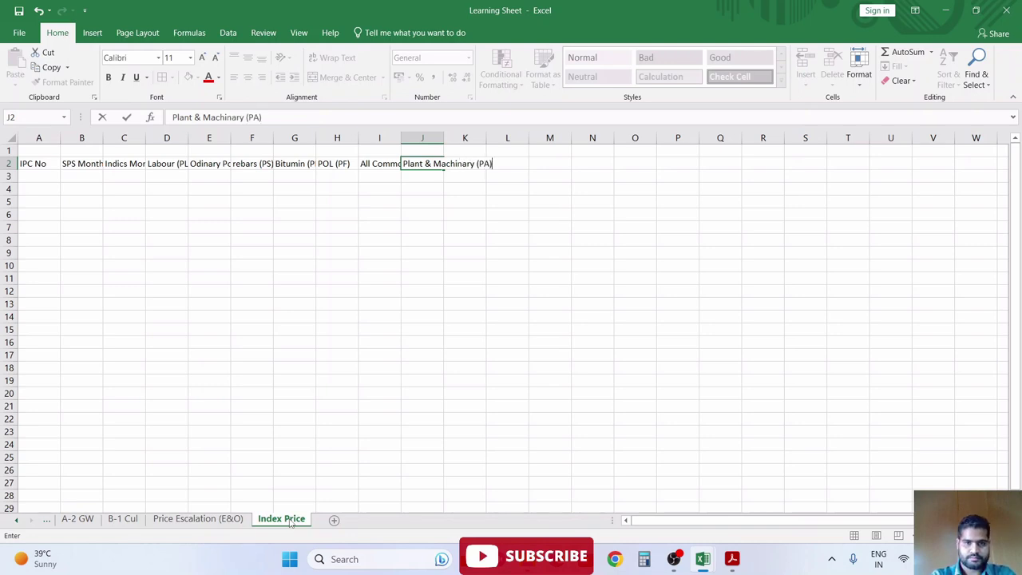
{"action": "left_click", "coordinate": [123, 164]}
- Auto-fit all sheet columns to the header row A2:J2
{"action": "left_click_drag", "start_coordinate": [38, 164], "coordinate": [422, 164]}
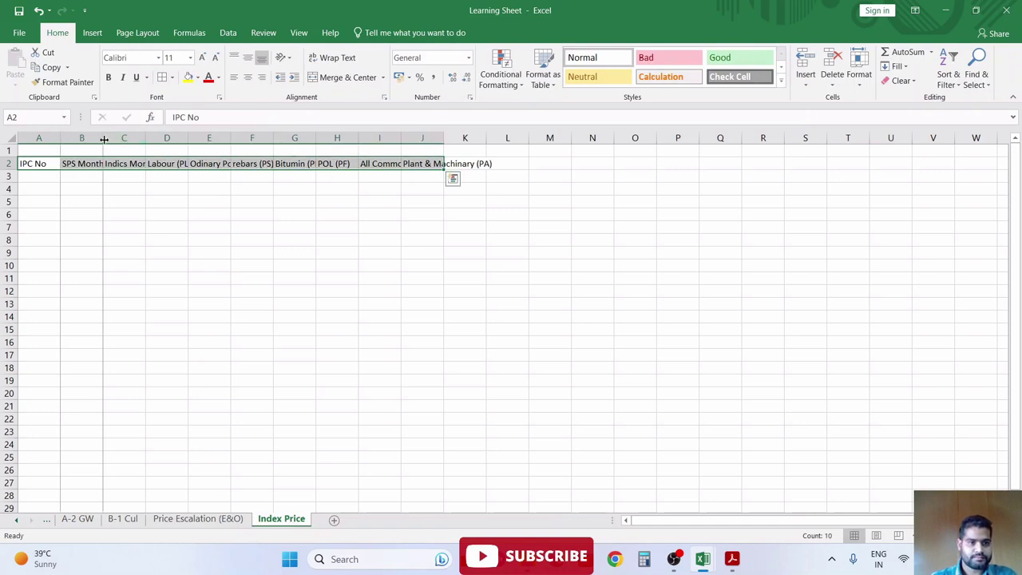
{"action": "left_click", "coordinate": [10, 140]}
{"action": "double_click", "coordinate": [60, 138]}
{"action": "left_click", "coordinate": [127, 201]}
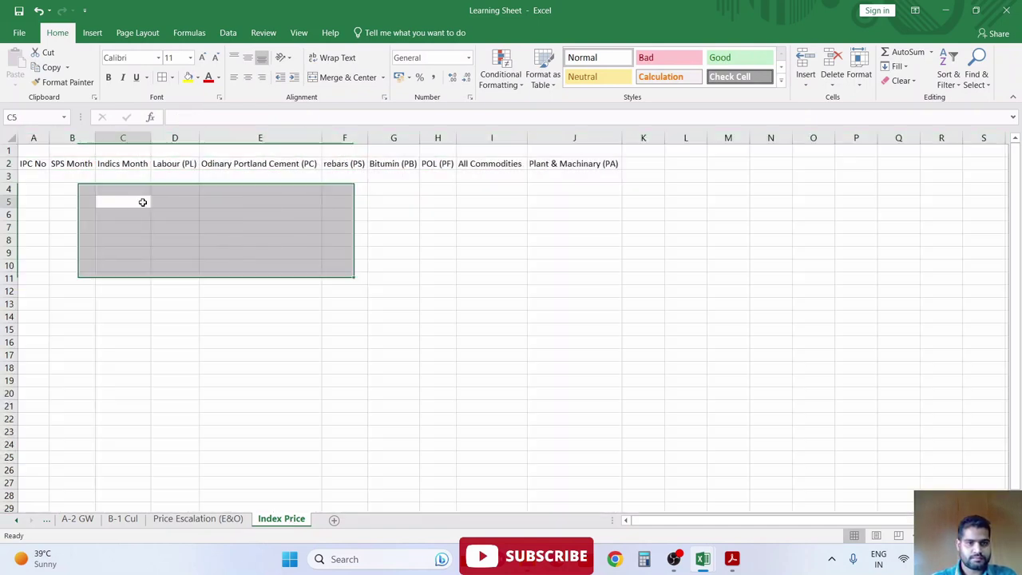
- Merge A3:B3 with the Base Date label, and enter 1 in A4
{"action": "left_click", "coordinate": [48, 174]}
{"action": "key", "text": "shift+Right"}
{"action": "key", "text": "shift+Right"}
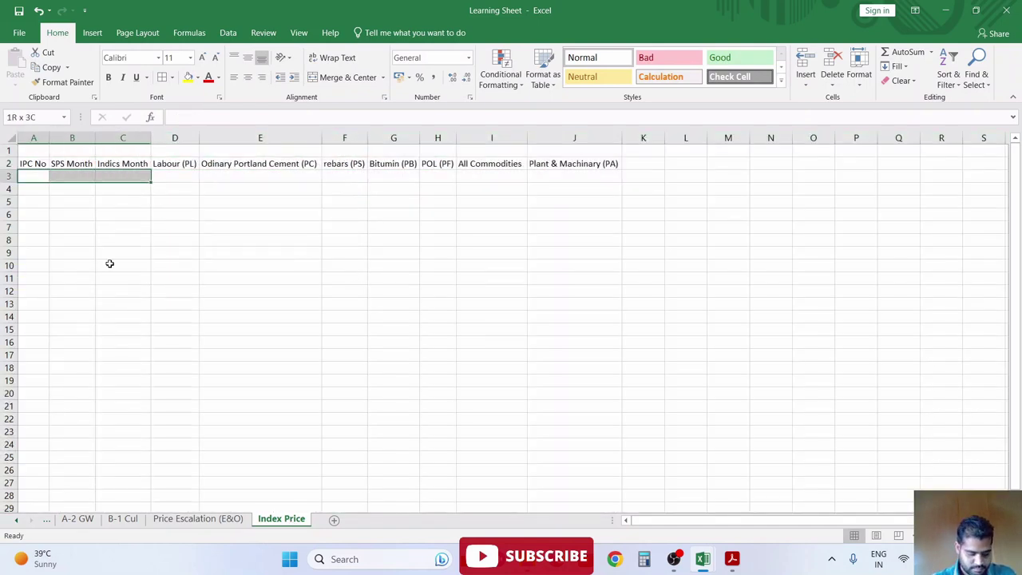
{"action": "key", "text": "shift+Left"}
{"action": "left_click", "coordinate": [345, 77]}
{"action": "type", "text": "Basr"}
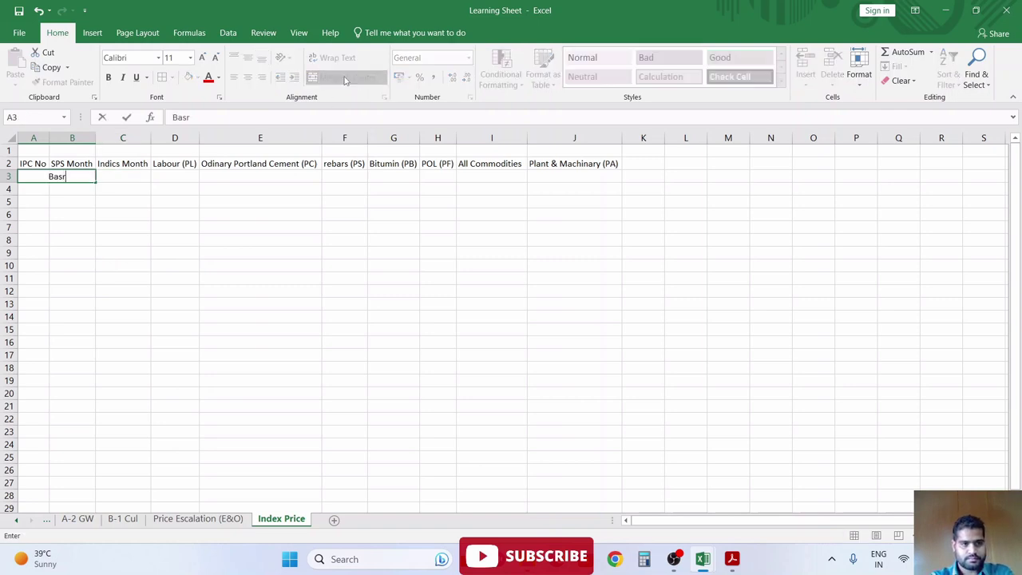
{"action": "type", "text": "e Date"}
{"action": "key", "text": "Return"}
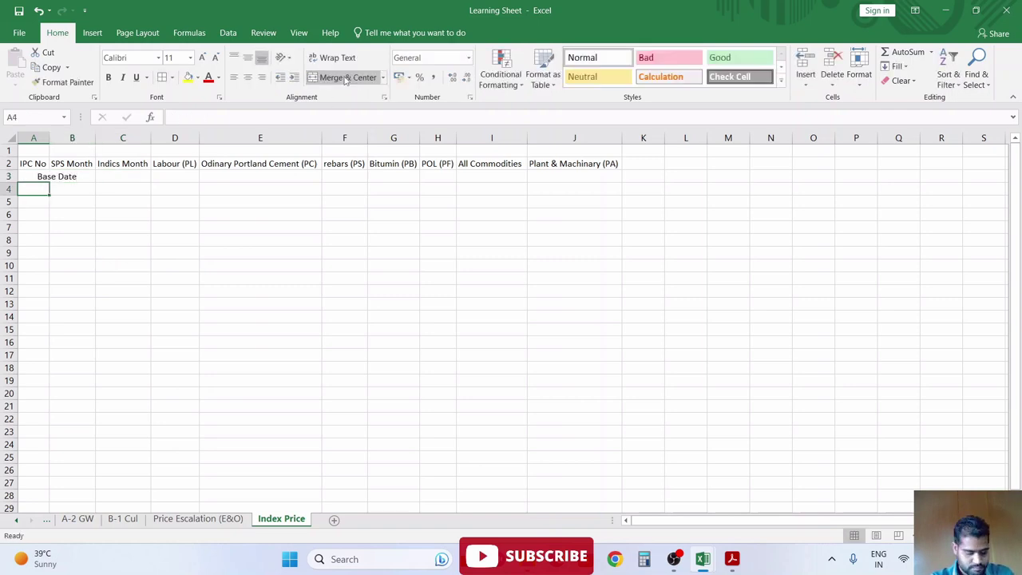
{"action": "type", "text": "1"}
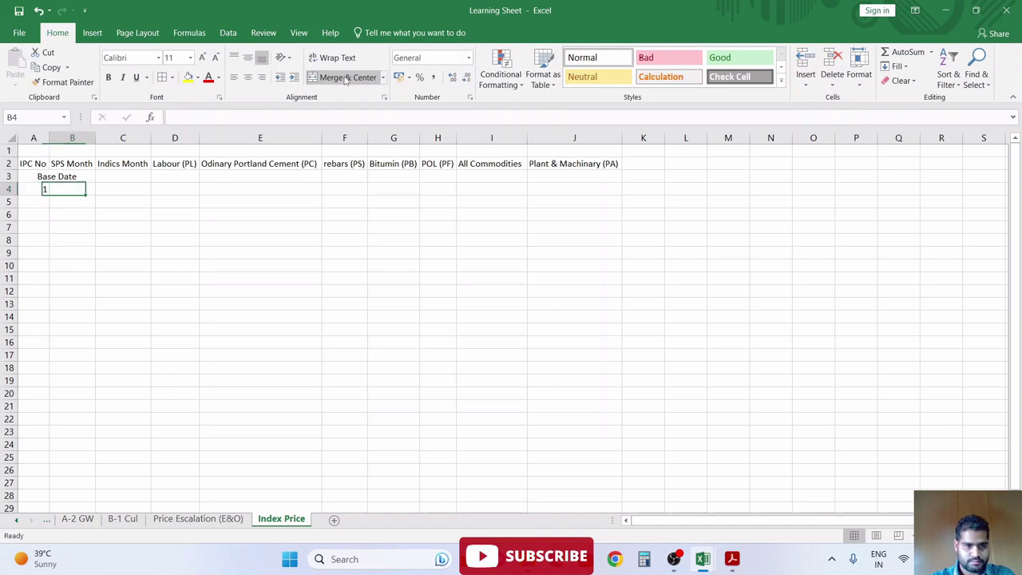
{"action": "key", "text": "Tab"}
- Apply All Borders to the table range A2:J11
{"action": "key", "text": "Up"}
{"action": "key", "text": "Up"}
{"action": "key", "text": "Left"}
{"action": "key", "text": "shift+Right"}
{"action": "key", "text": "shift+Down"}
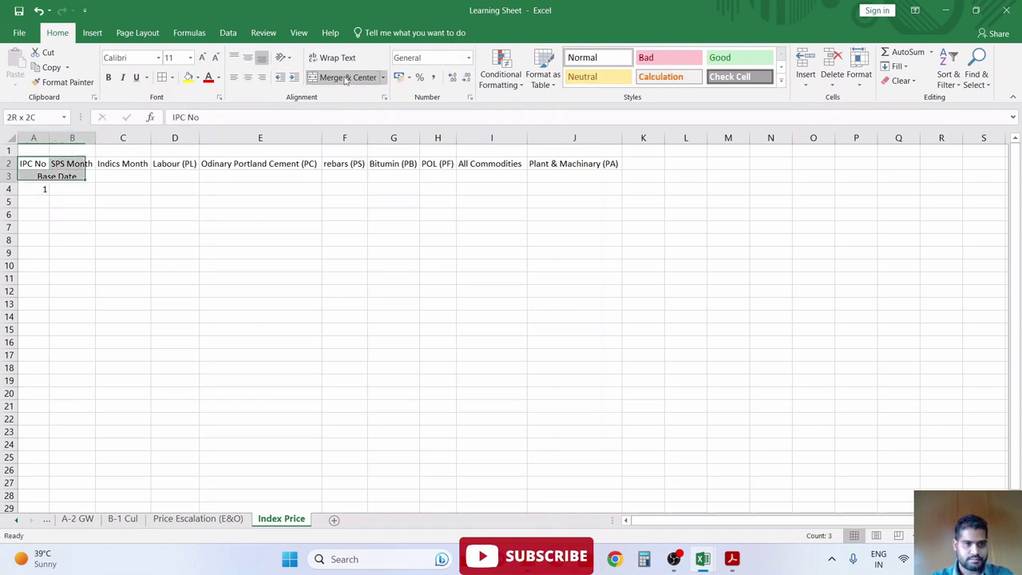
{"action": "key", "text": "shift+Right"}
{"action": "key", "text": "shift+Right"}
{"action": "key", "text": "shift+Right"}
{"action": "key", "text": "shift+Down"}
{"action": "key", "text": "shift+Down"}
{"action": "key", "text": "shift+Down"}
{"action": "key", "text": "shift+Down"}
{"action": "key", "text": "shift+Down"}
{"action": "key", "text": "shift+Down"}
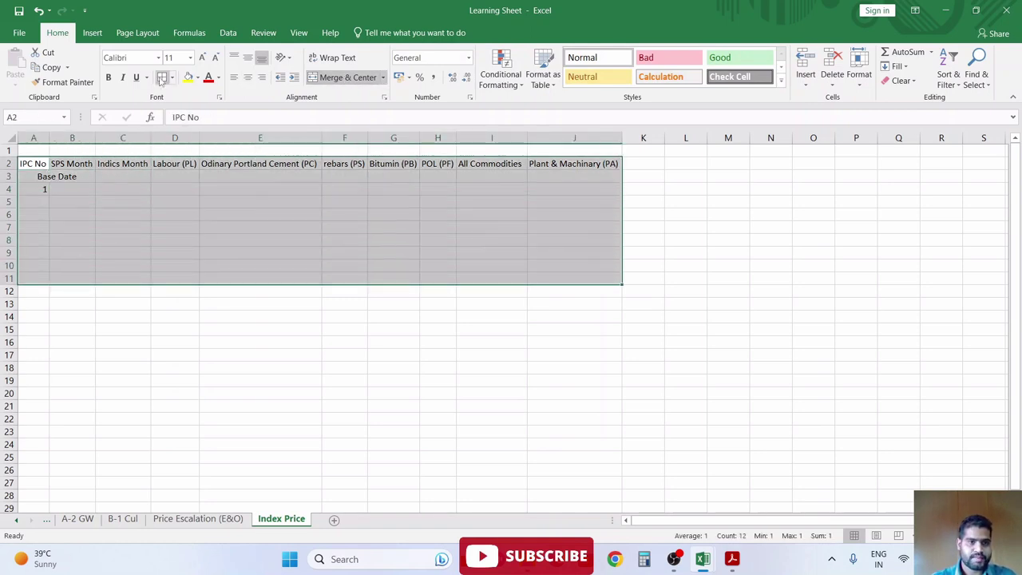
{"action": "left_click", "coordinate": [162, 76]}
{"action": "left_click", "coordinate": [36, 164]}
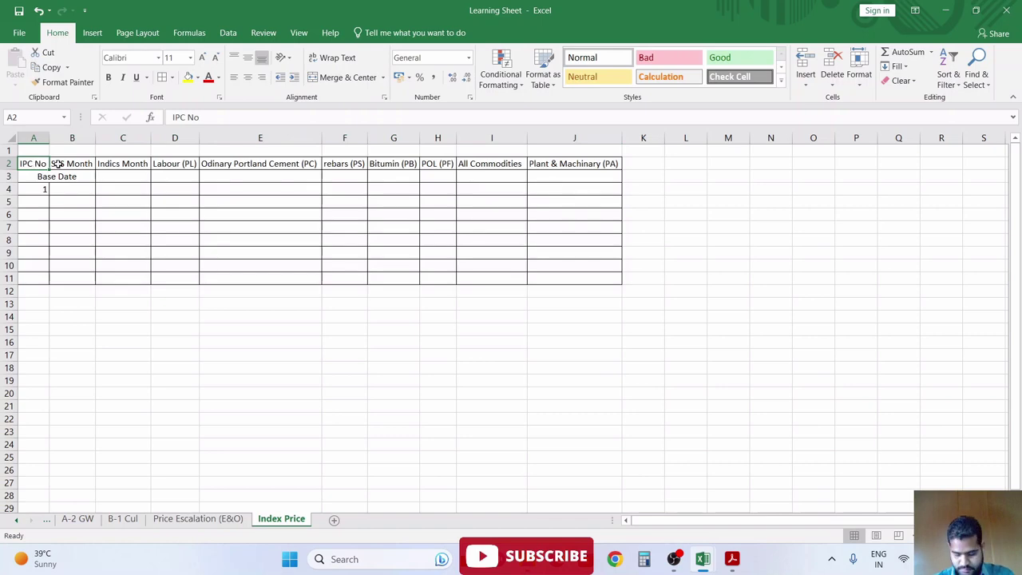
- Wrap the row 2 headers and narrow columns E and J so they wrap
{"action": "left_click_drag", "start_coordinate": [322, 137], "coordinate": [280, 136]}
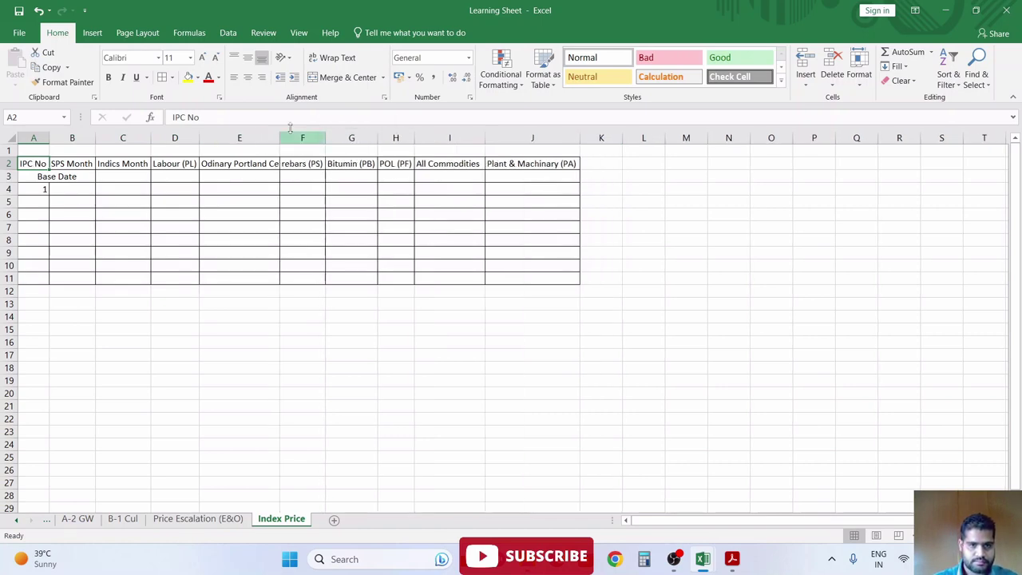
{"action": "key", "text": "Right"}
{"action": "key", "text": "Right"}
{"action": "key", "text": "Right"}
{"action": "left_click", "coordinate": [7, 164]}
{"action": "left_click", "coordinate": [331, 58]}
{"action": "left_click", "coordinate": [240, 252]}
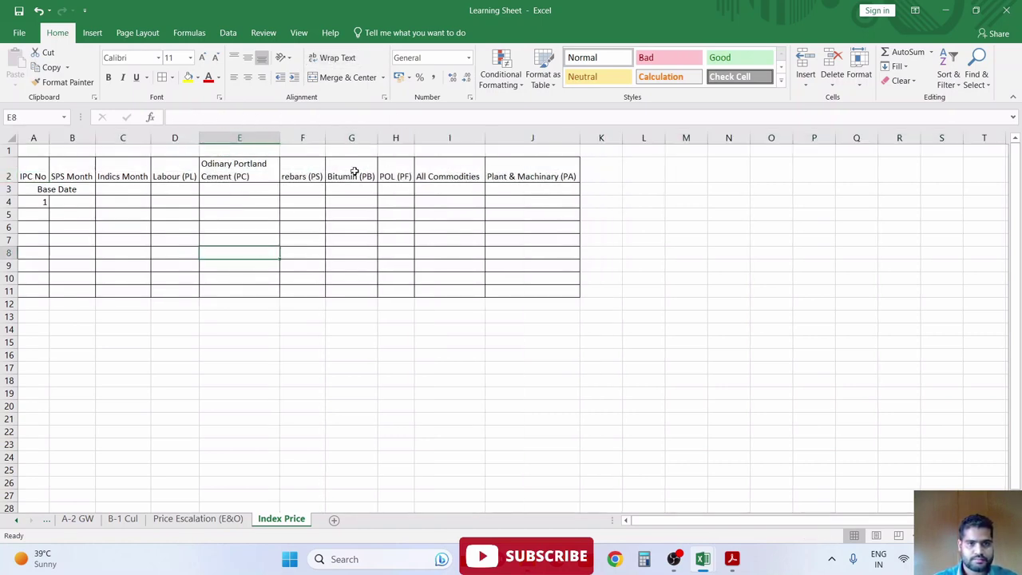
{"action": "left_click_drag", "start_coordinate": [579, 139], "coordinate": [549, 139]}
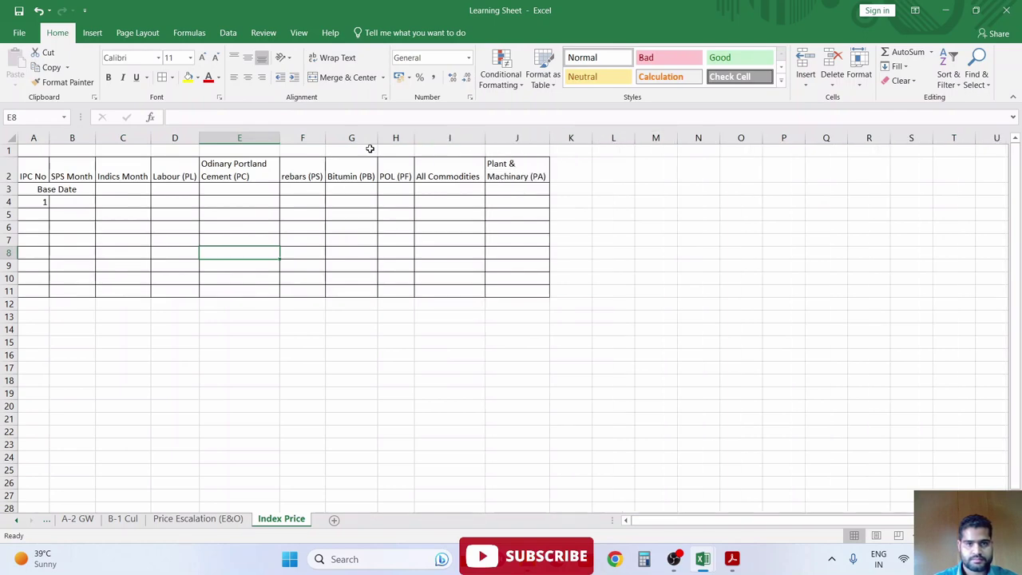
- Centre the whole sheet vertically and horizontally in Times New Roman, and auto-fit columns
{"action": "left_click", "coordinate": [11, 135]}
{"action": "left_click", "coordinate": [248, 76]}
{"action": "left_click", "coordinate": [247, 58]}
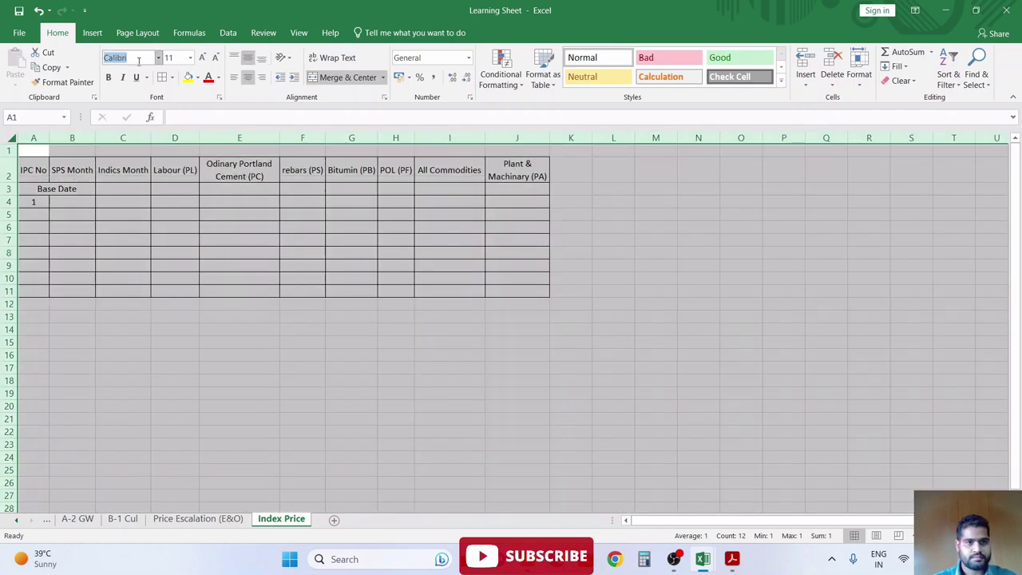
{"action": "left_click", "coordinate": [130, 57]}
{"action": "type", "text": "Times New Ro"}
{"action": "key", "text": "Return"}
{"action": "double_click", "coordinate": [326, 139]}
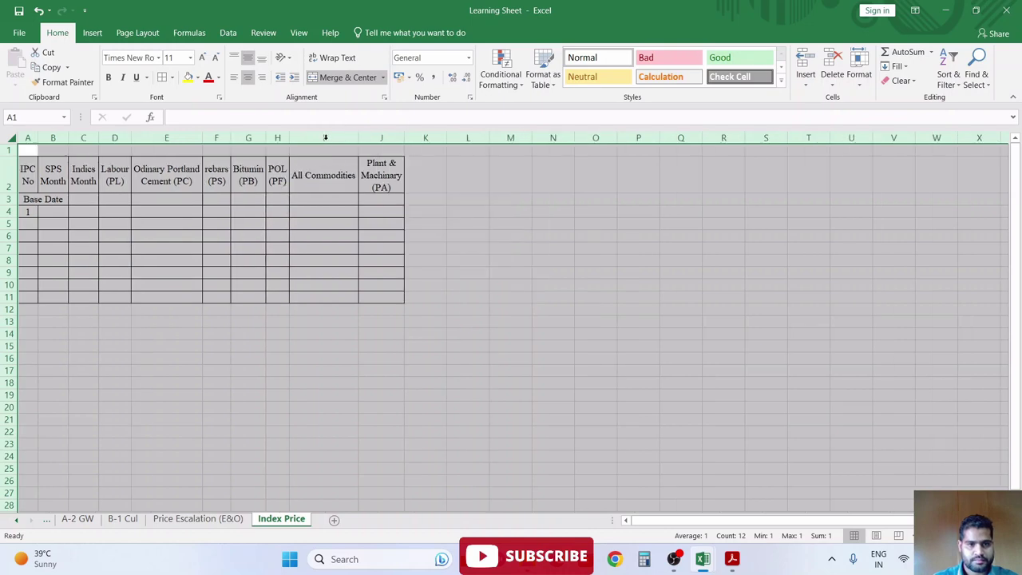
{"action": "left_click", "coordinate": [277, 272]}
- Give all columns a uniform wider width, fitting column I and the cement header in E
{"action": "left_click", "coordinate": [9, 138]}
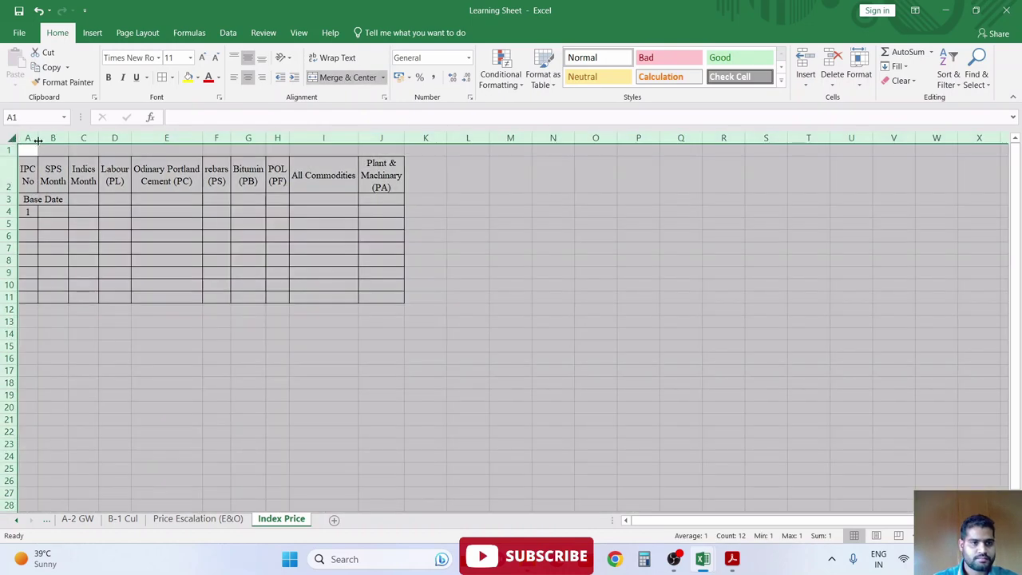
{"action": "left_click_drag", "start_coordinate": [39, 137], "coordinate": [53, 139]}
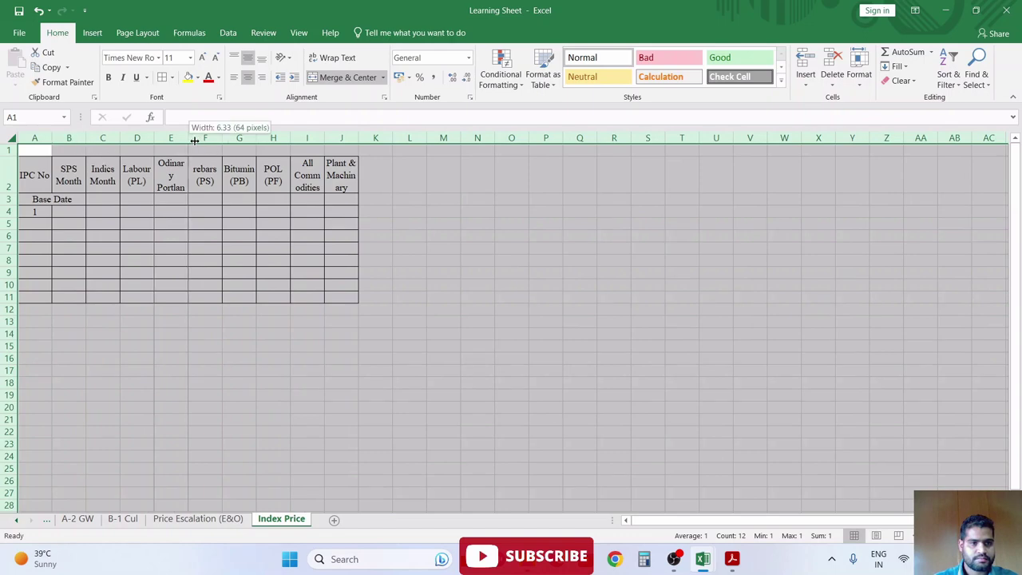
{"action": "left_click_drag", "start_coordinate": [154, 139], "coordinate": [177, 139]}
{"action": "left_click_drag", "start_coordinate": [418, 140], "coordinate": [510, 141]}
{"action": "left_click", "coordinate": [423, 234]}
{"action": "left_click", "coordinate": [423, 199]}
{"action": "left_click_drag", "start_coordinate": [254, 139], "coordinate": [262, 139]}
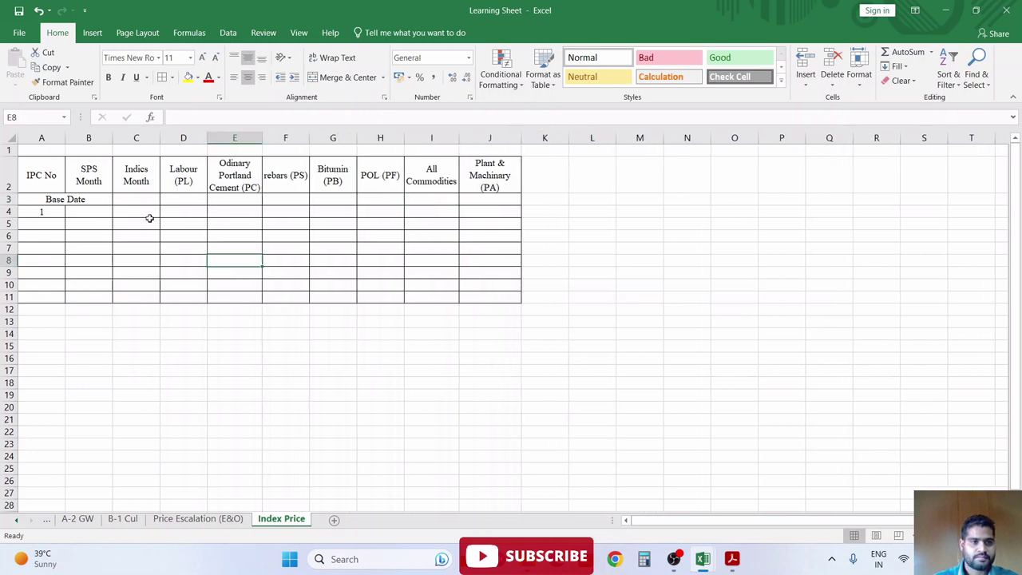
- Check the header and Base Date cells, then switch from Excel to the browser
{"action": "left_click", "coordinate": [49, 213]}
{"action": "key", "text": "Down"}
{"action": "key", "text": "Up"}
{"action": "key", "text": "Up"}
{"action": "key", "text": "Up"}
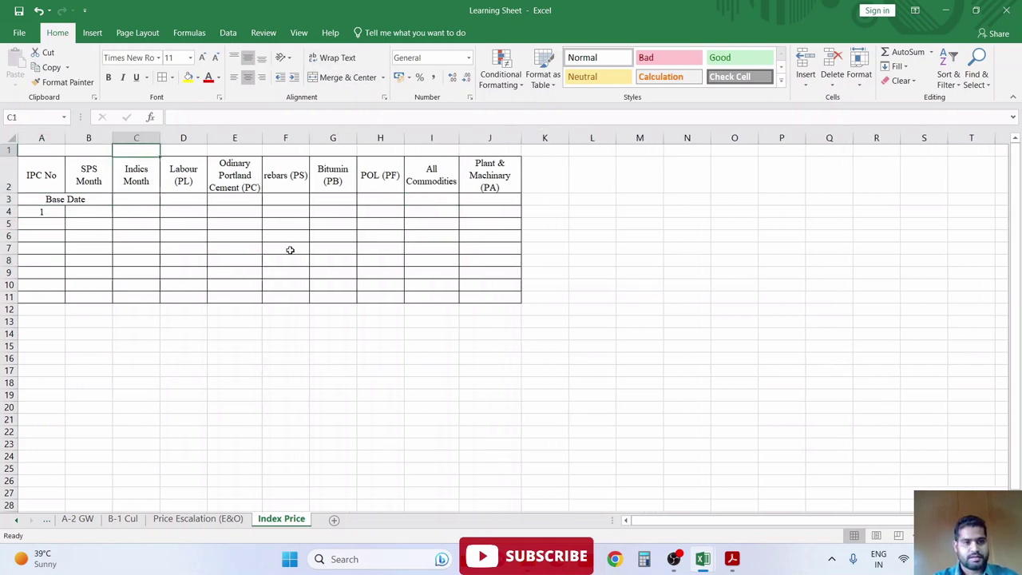
{"action": "key", "text": "Right"}
{"action": "key", "text": "Left"}
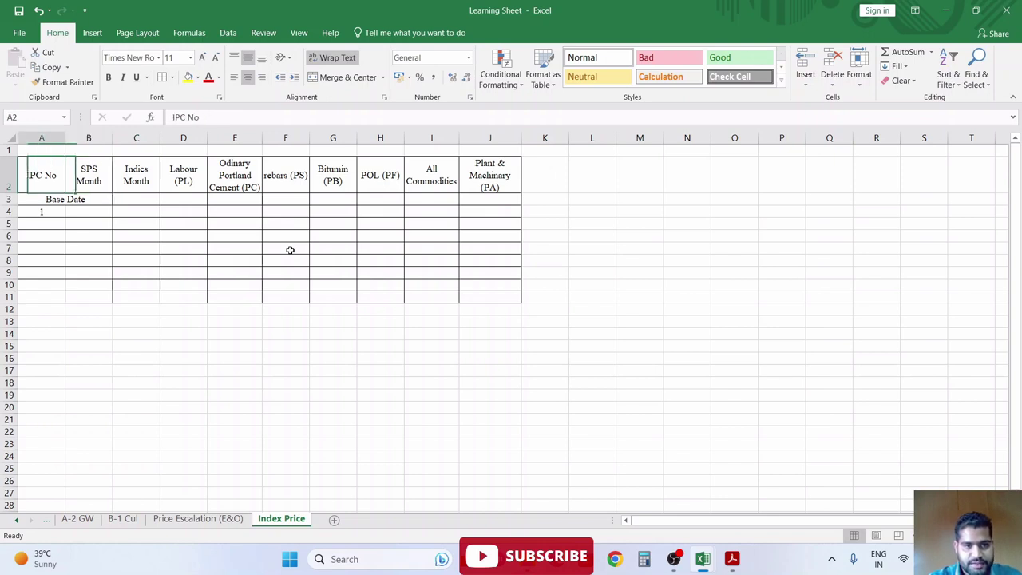
{"action": "key", "text": "Right"}
{"action": "key", "text": "Right"}
{"action": "key", "text": "Right"}
{"action": "key", "text": "Right"}
{"action": "key", "text": "Right"}
{"action": "key", "text": "Right"}
{"action": "key", "text": "Right"}
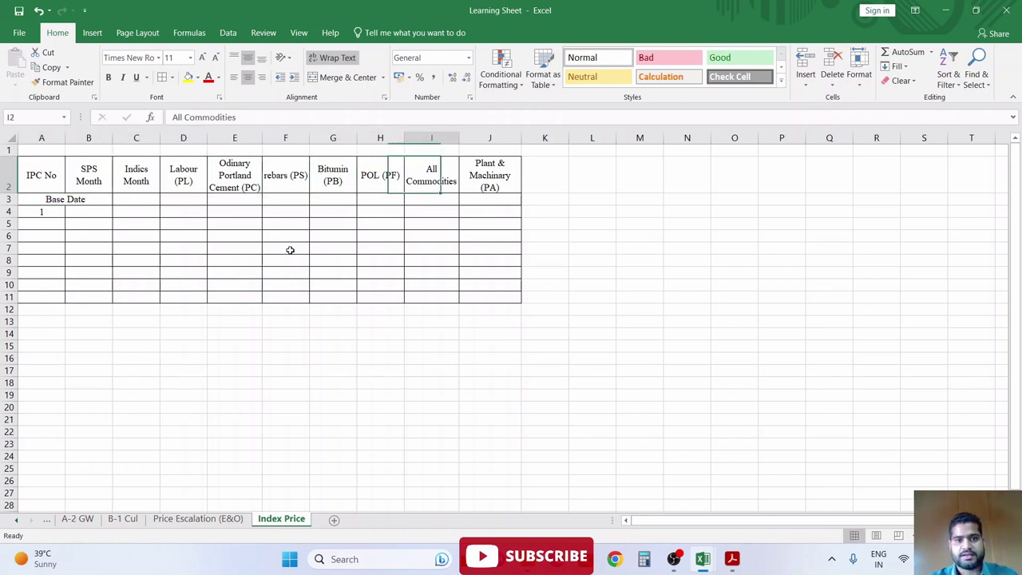
{"action": "key", "text": "Home"}
{"action": "key", "text": "Down"}
{"action": "key", "text": "Right"}
{"action": "key", "text": "Down"}
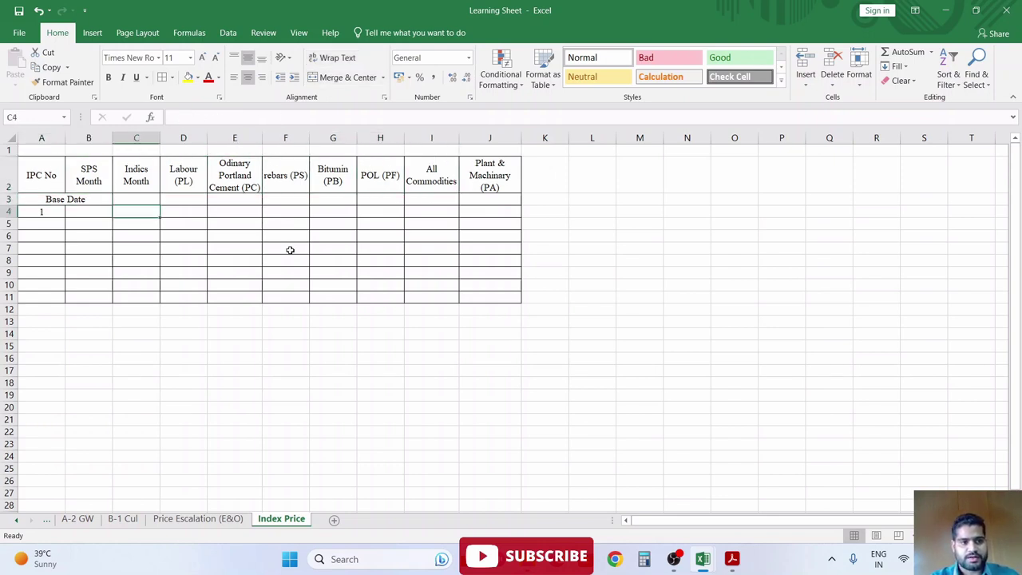
{"action": "key", "text": "alt"}
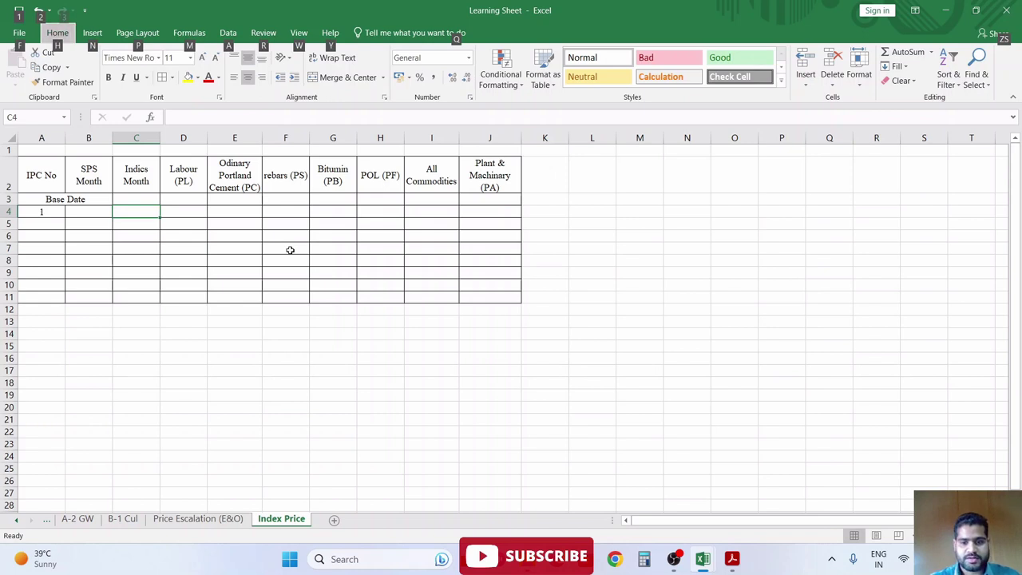
{"action": "left_click", "coordinate": [621, 567]}
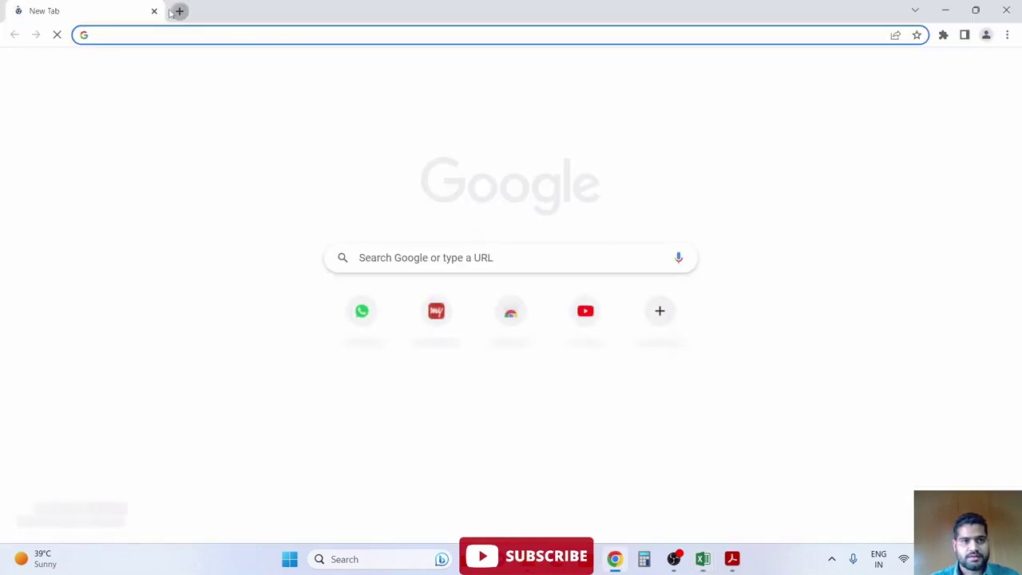
- Search 'wholesale price index' in a new tab and open the Office of the Economic Adviser site
{"action": "left_click", "coordinate": [178, 10]}
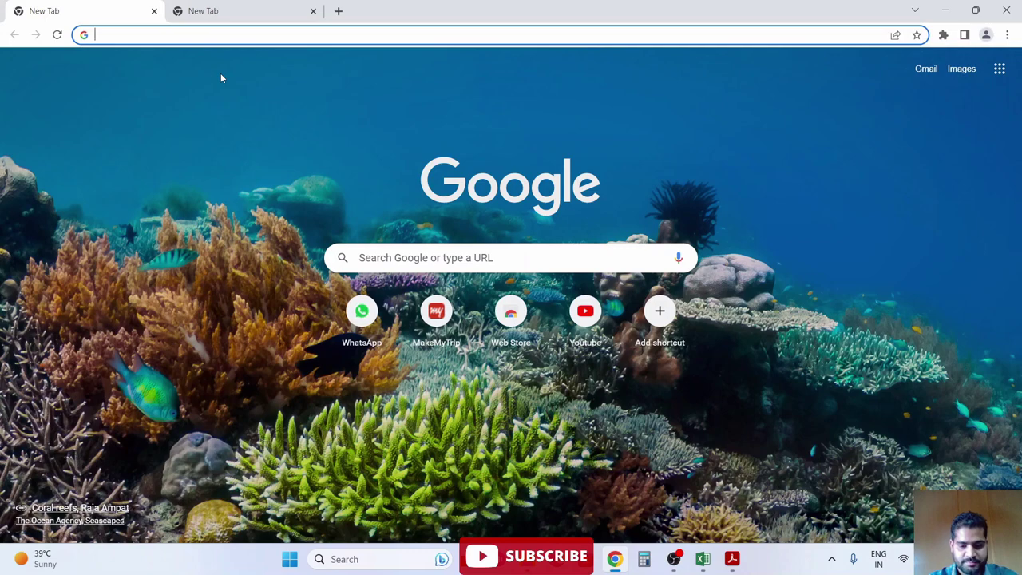
{"action": "type", "text": "wholesa"}
{"action": "key", "text": "Down"}
{"action": "key", "text": "Down"}
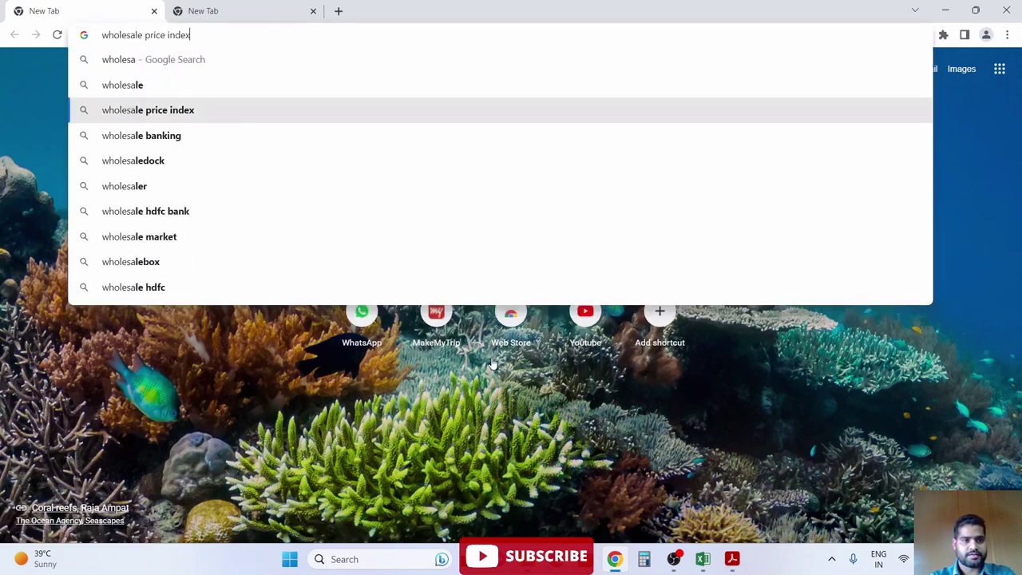
{"action": "key", "text": "Return"}
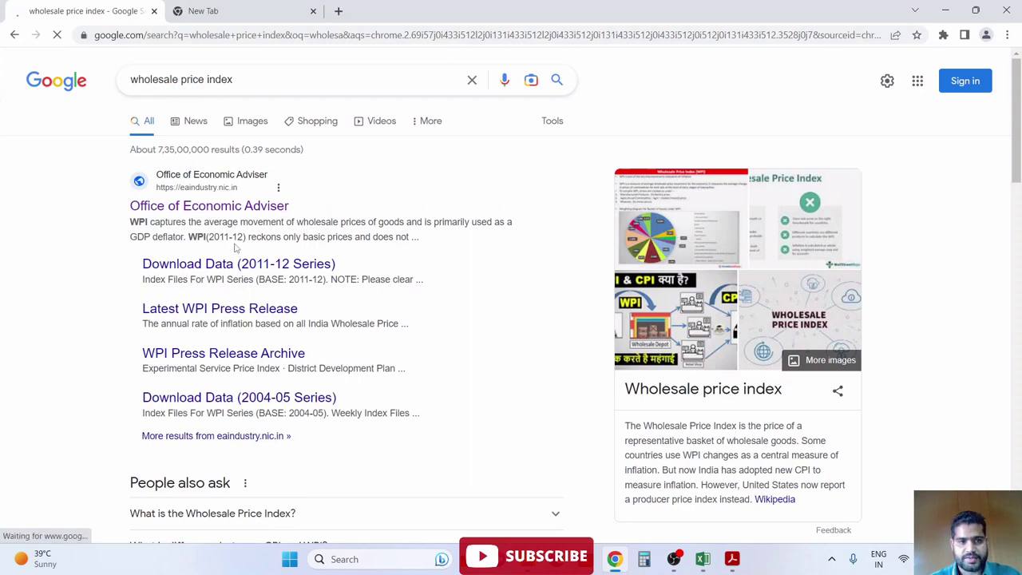
{"action": "left_click", "coordinate": [200, 209]}
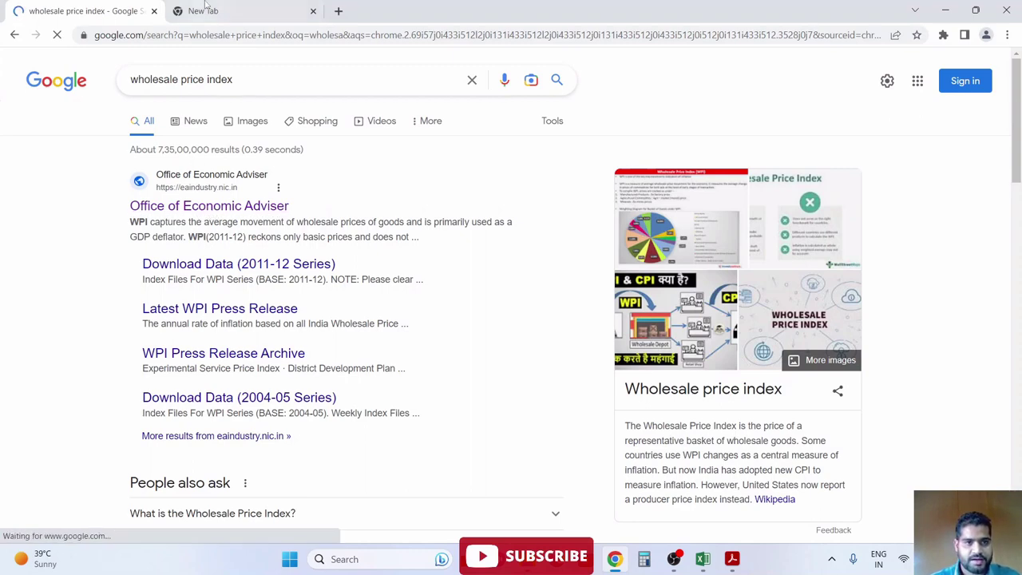
- Close the promotional popup on the Economic Adviser site
{"action": "scroll", "coordinate": [593, 418], "scroll_direction": "down", "scroll_amount": 5}
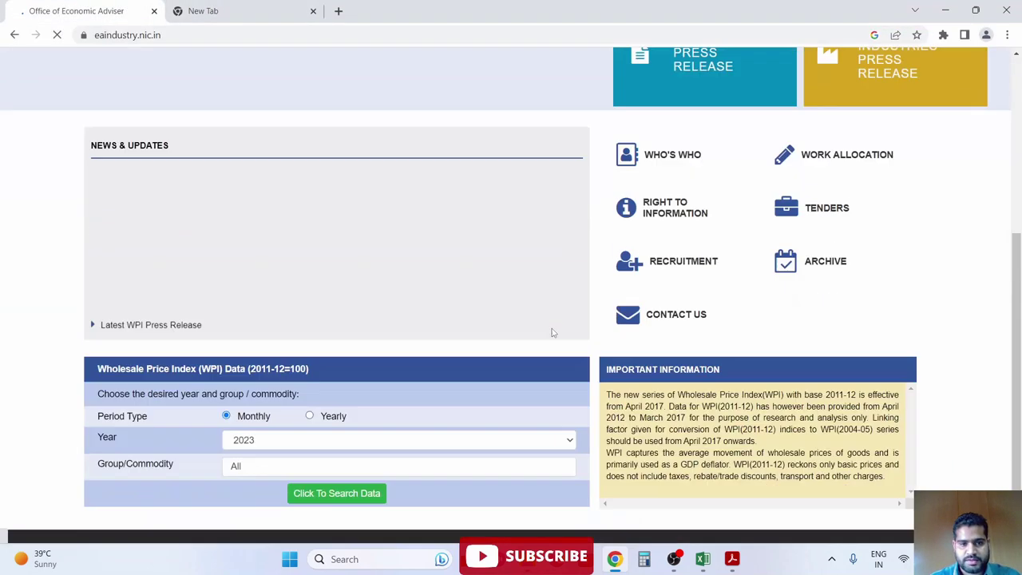
{"action": "scroll", "coordinate": [320, 399], "scroll_direction": "up", "scroll_amount": 5}
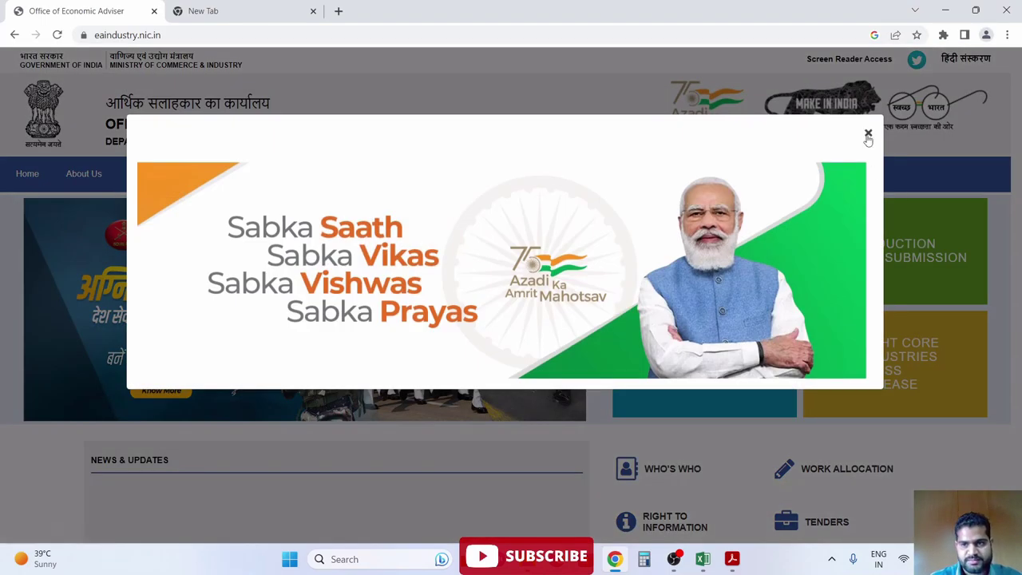
{"action": "left_click", "coordinate": [868, 132]}
{"action": "scroll", "coordinate": [472, 228], "scroll_direction": "down", "scroll_amount": 4}
{"action": "scroll", "coordinate": [201, 412], "scroll_direction": "down", "scroll_amount": 2}
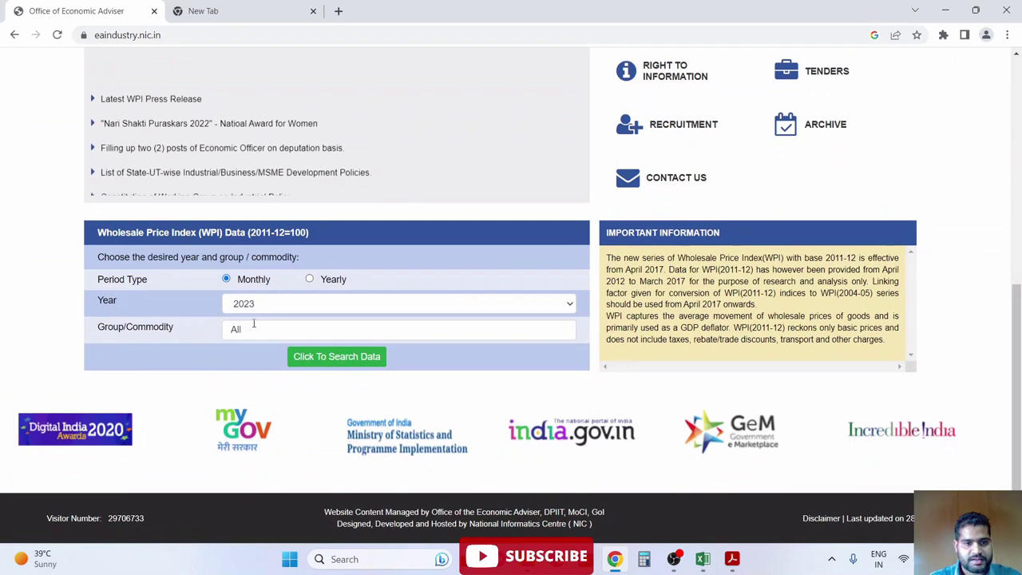
- Request WPI data for Year 2022 and Group All Commodities with Search Data
{"action": "left_click", "coordinate": [269, 304]}
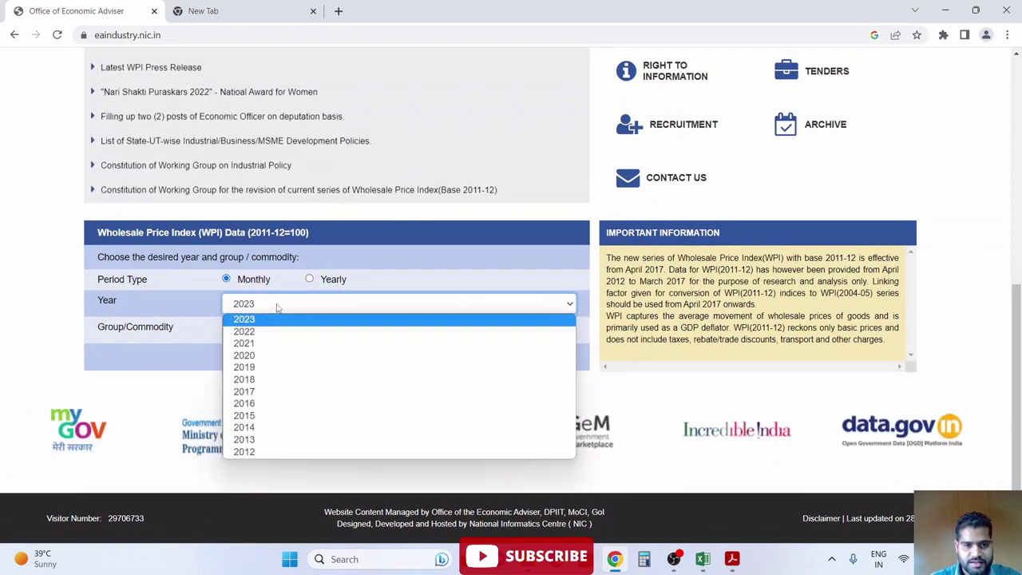
{"action": "left_click", "coordinate": [276, 305]}
{"action": "left_click", "coordinate": [272, 307]}
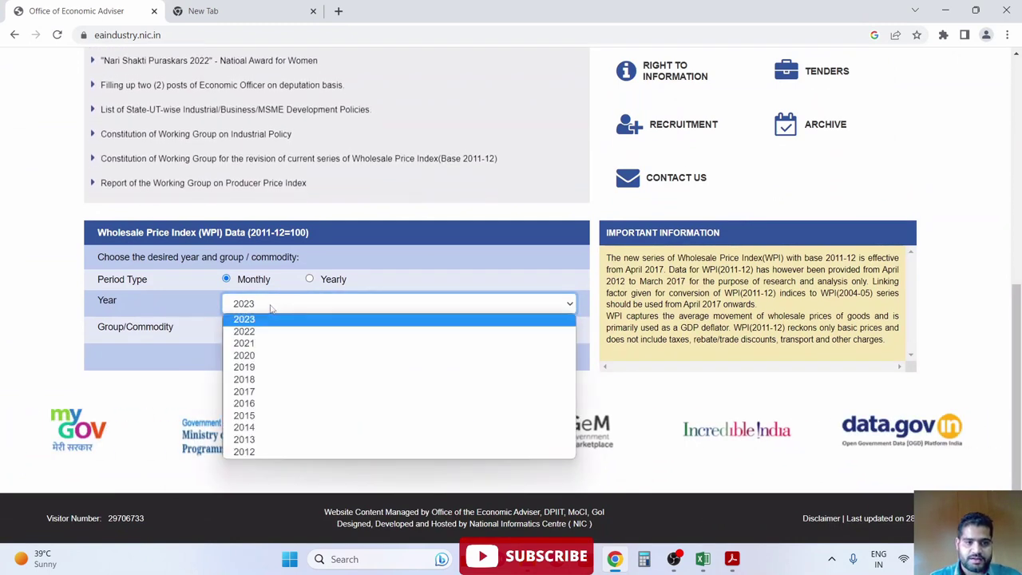
{"action": "left_click", "coordinate": [271, 308]}
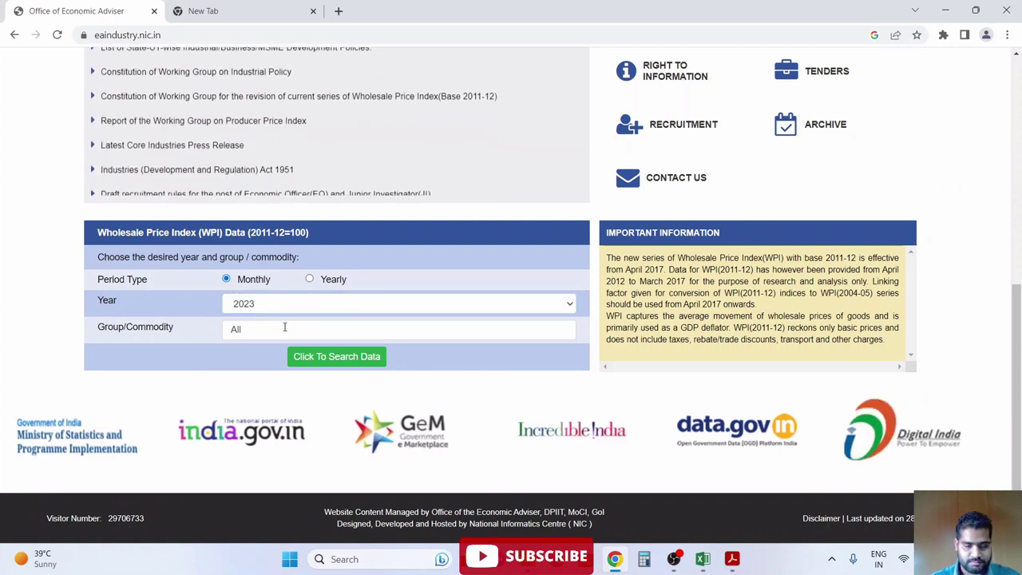
{"action": "left_click", "coordinate": [267, 305]}
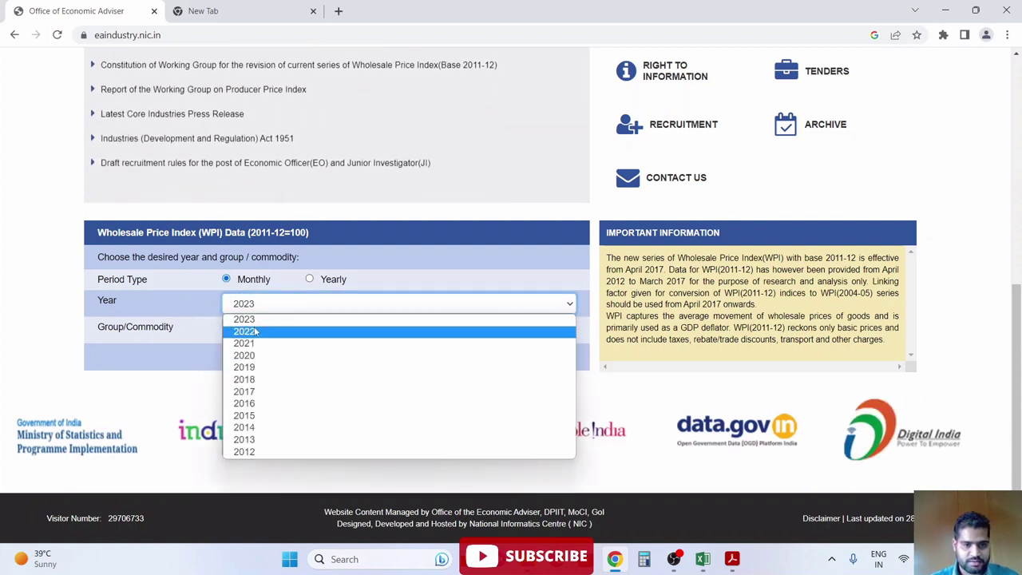
{"action": "left_click", "coordinate": [244, 330]}
{"action": "left_click", "coordinate": [253, 326]}
{"action": "left_click", "coordinate": [310, 361]}
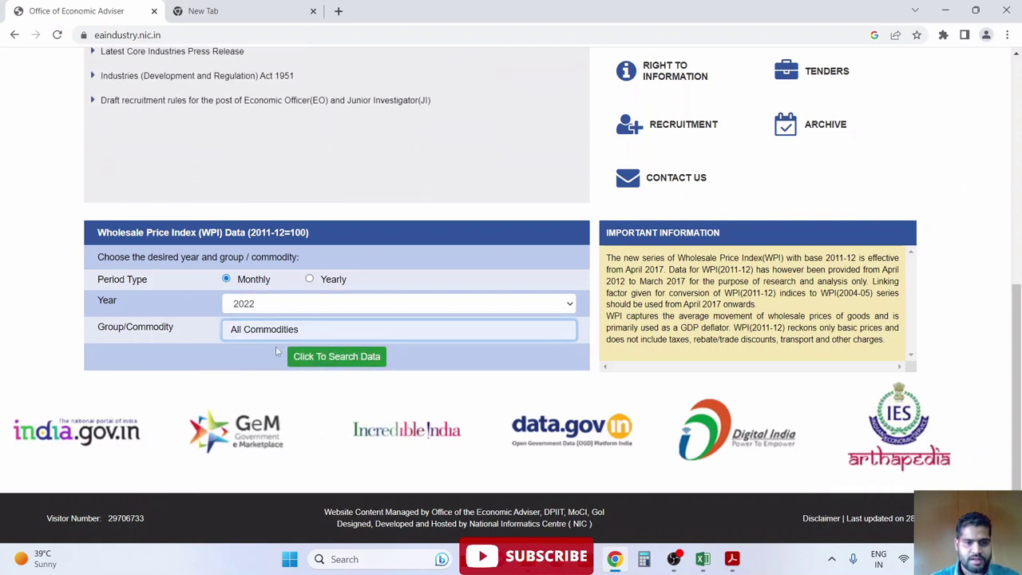
{"action": "left_click", "coordinate": [322, 361]}
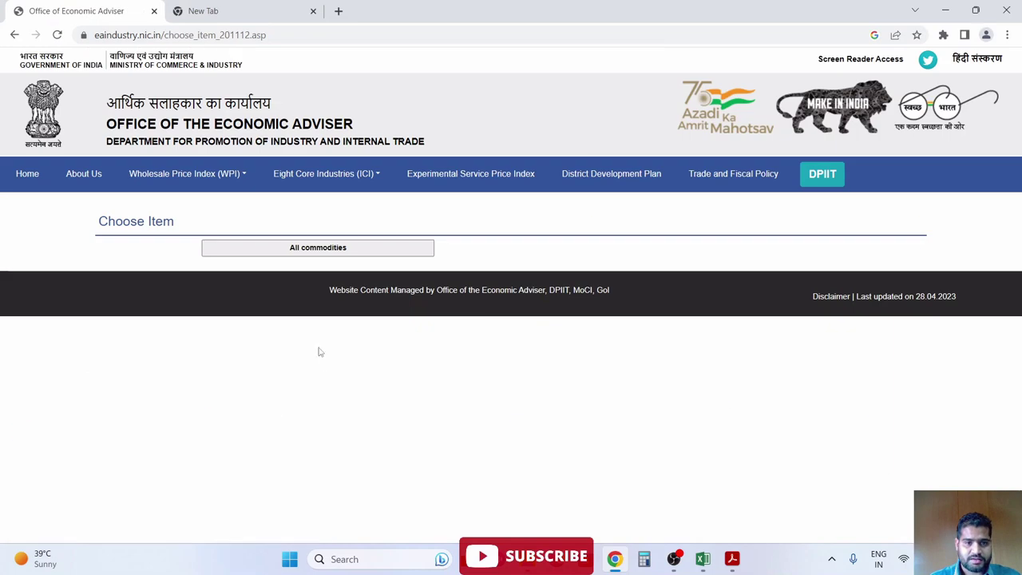
- Print the All commodities index table to a PDF named 'All Cpmmoditi' and show the desktop
{"action": "left_click", "coordinate": [301, 250]}
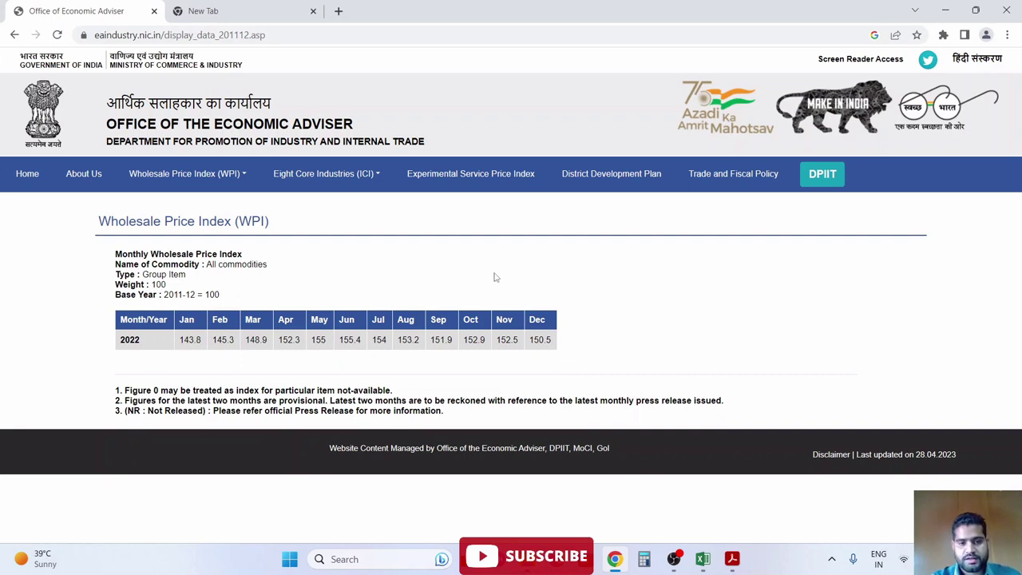
{"action": "key", "text": "ctrl+p"}
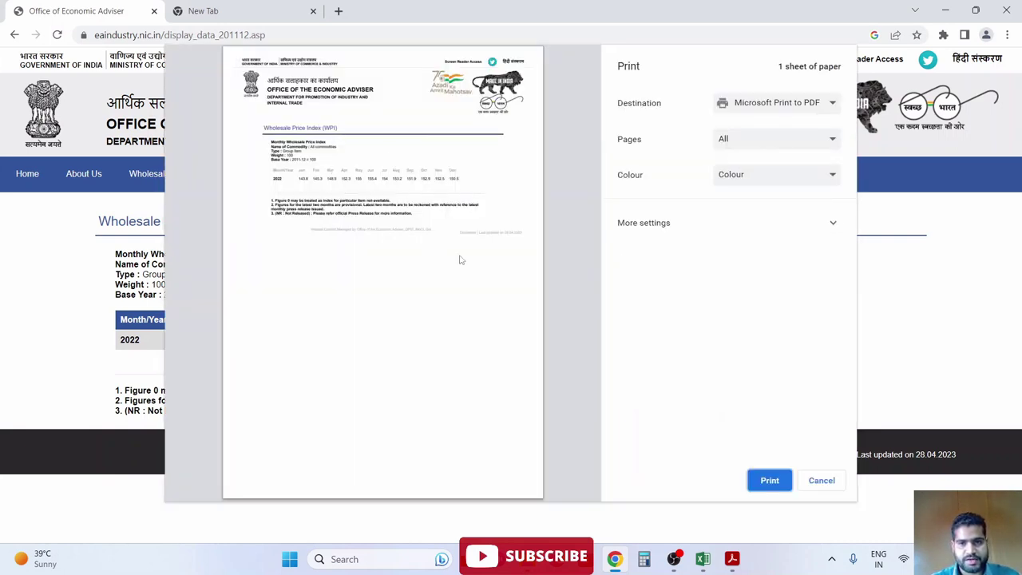
{"action": "left_click", "coordinate": [770, 479]}
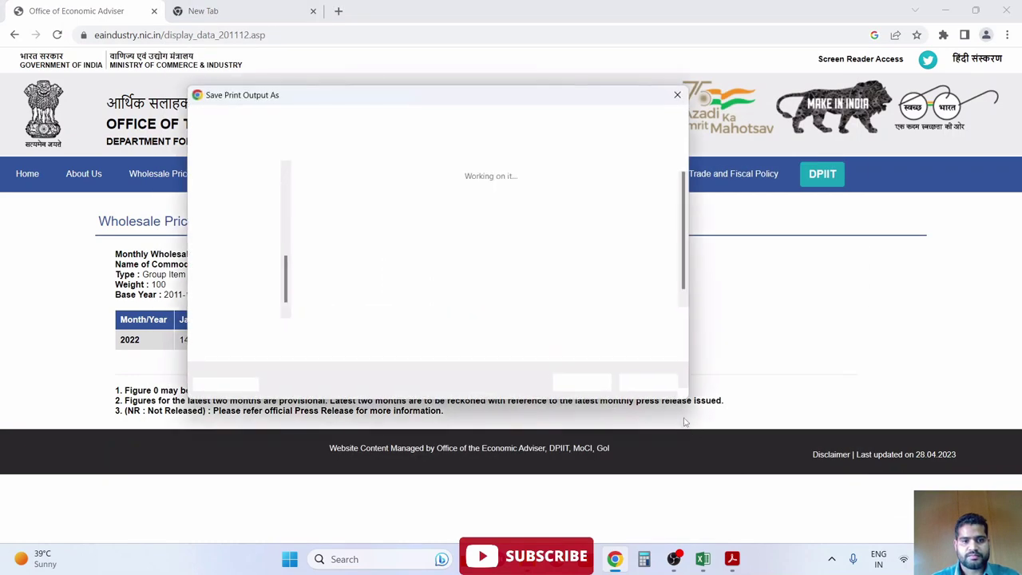
{"action": "type", "text": "All "}
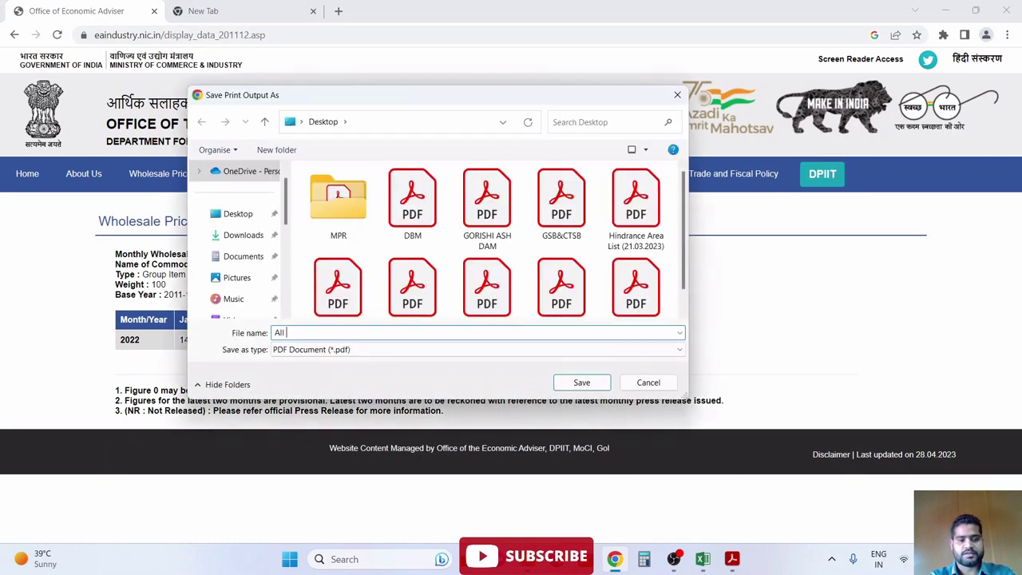
{"action": "type", "text": "Cpmmodi"}
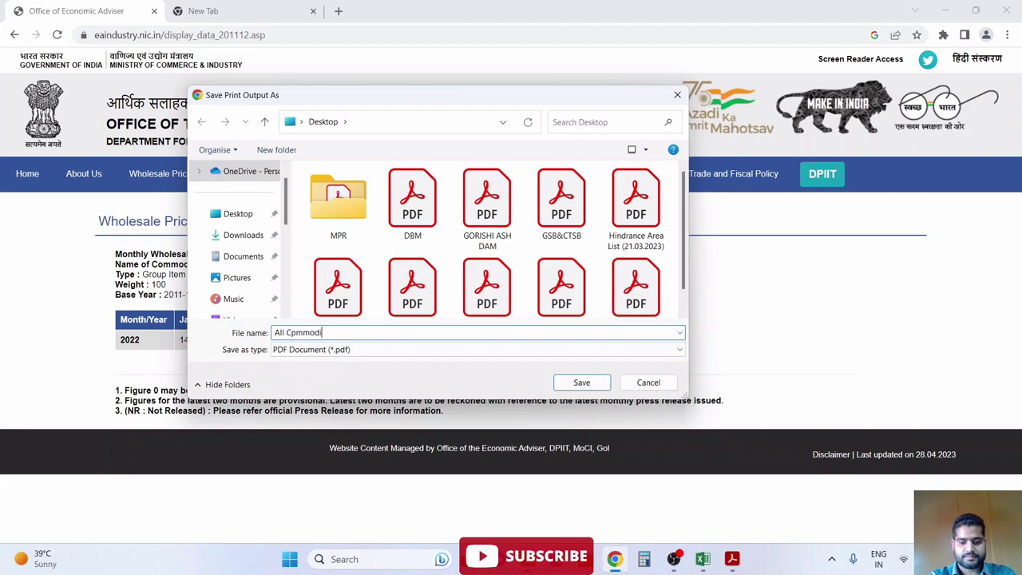
{"action": "type", "text": "ties"}
{"action": "key", "text": "Return"}
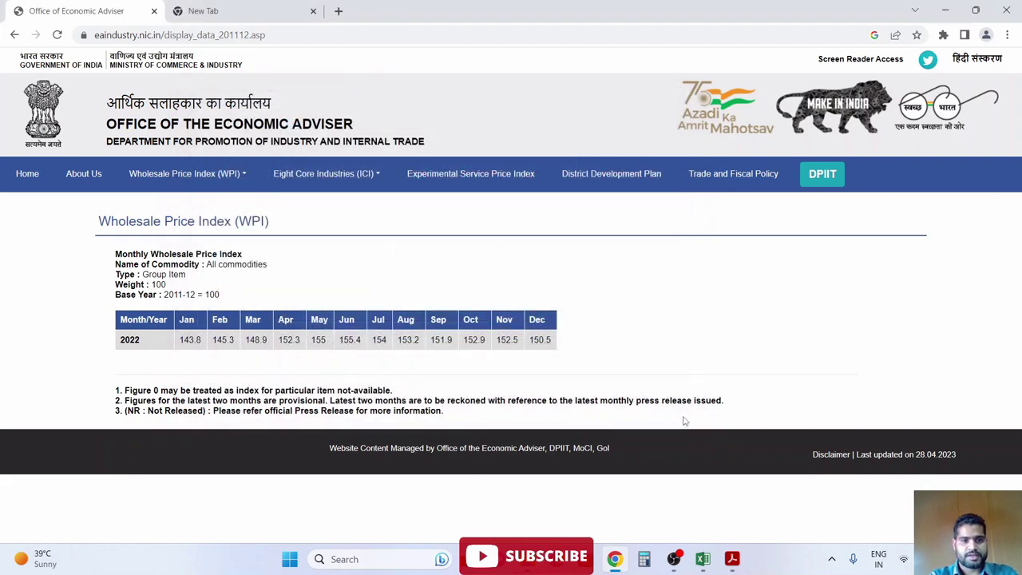
{"action": "key", "text": "super+d"}
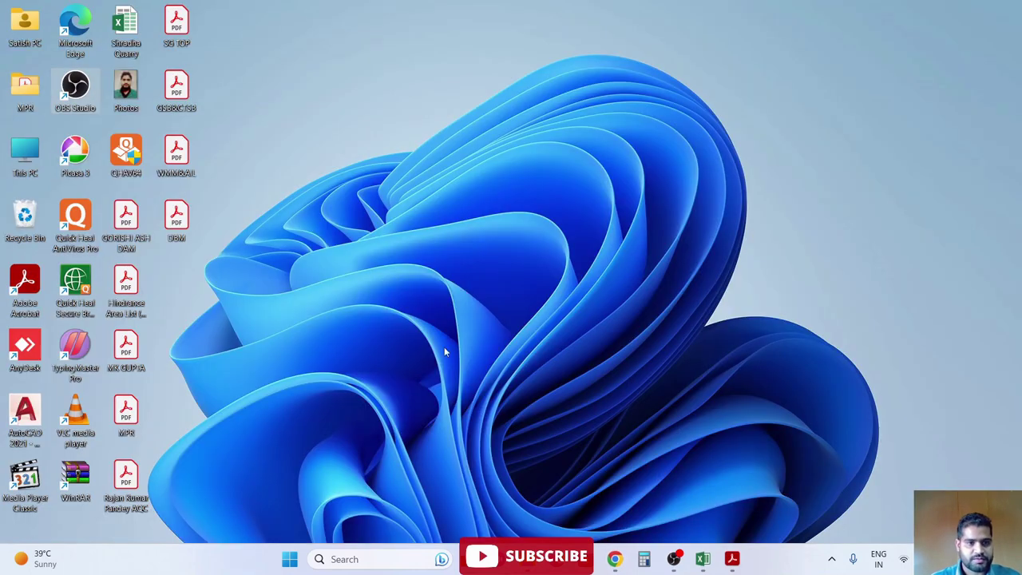
- Open the saved All commodities PDF, check its WPI values, and close it
{"action": "double_click", "coordinate": [176, 289]}
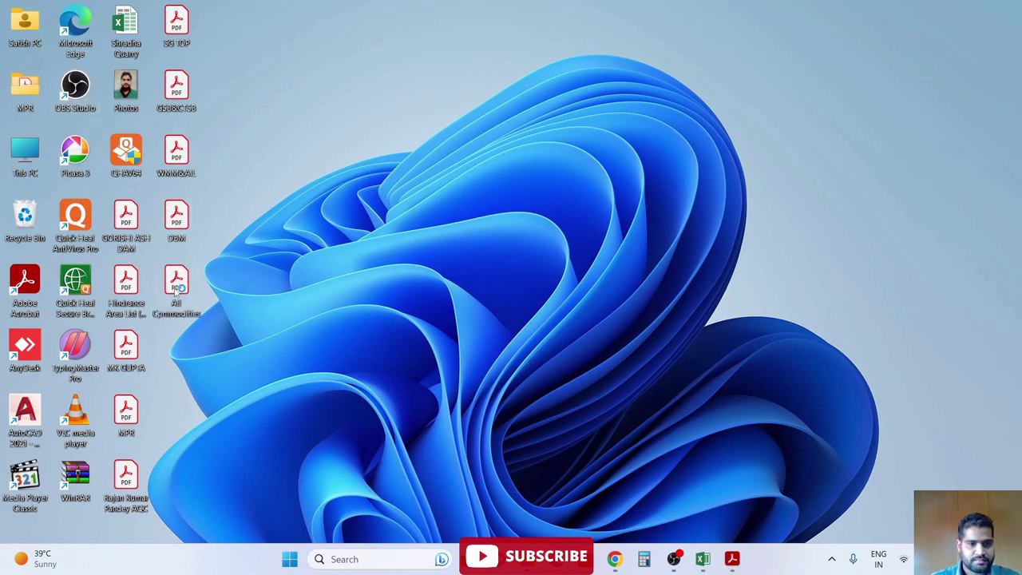
{"action": "scroll", "coordinate": [489, 313], "scroll_direction": "up", "scroll_amount": 2}
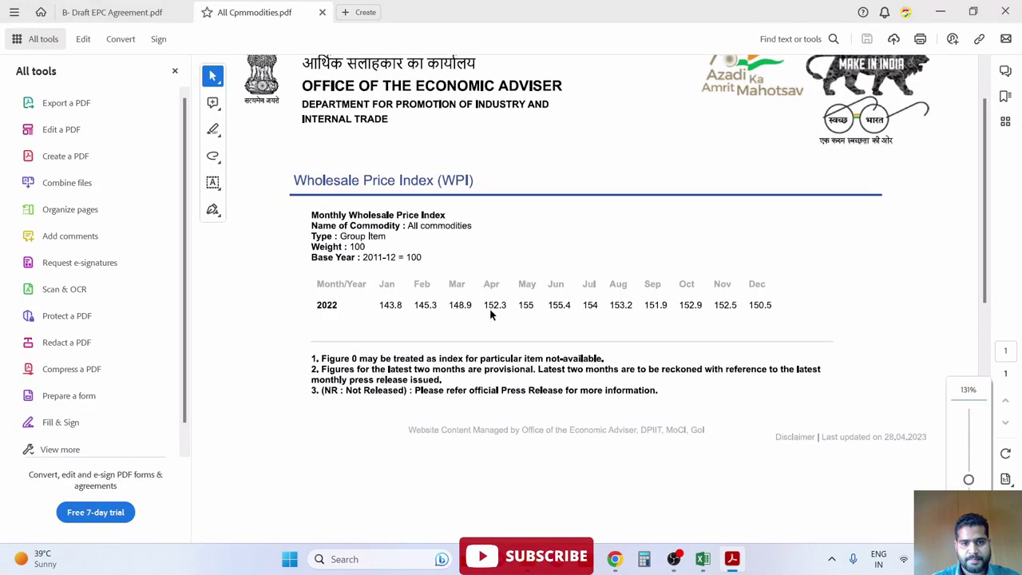
{"action": "scroll", "coordinate": [563, 310], "scroll_direction": "down", "scroll_amount": 2}
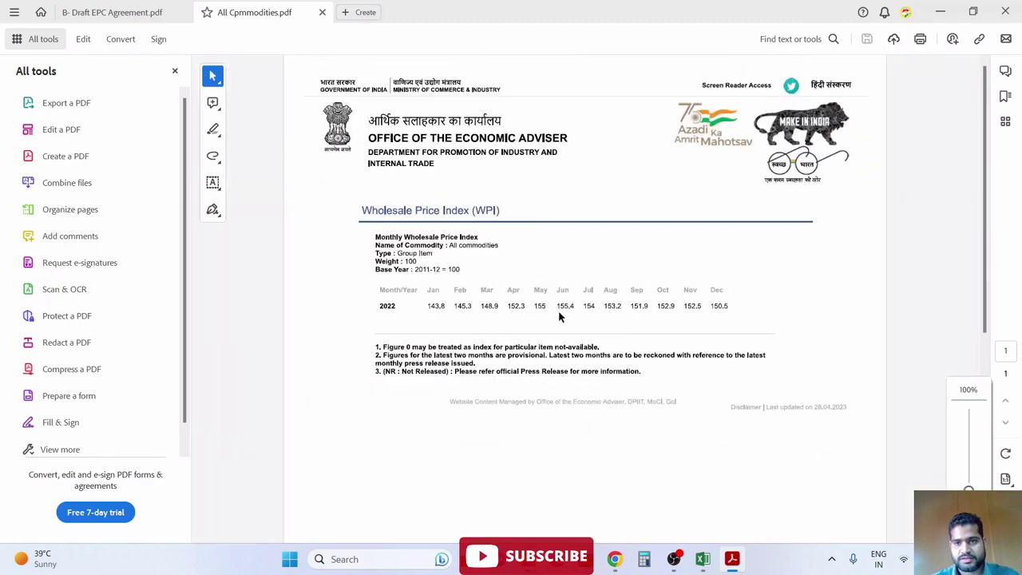
{"action": "left_click", "coordinate": [1007, 12]}
{"action": "mouse_move", "coordinate": [702, 558]}
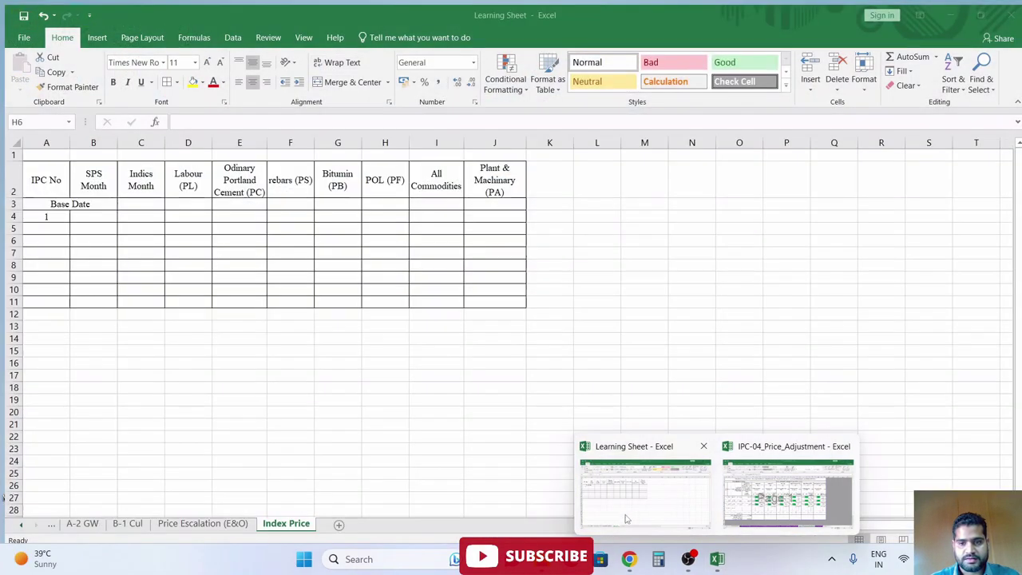
- Glance at the Learning Sheet's Price Escalation (E&O) sheet, then return to the agreement
{"action": "left_click", "coordinate": [626, 519]}
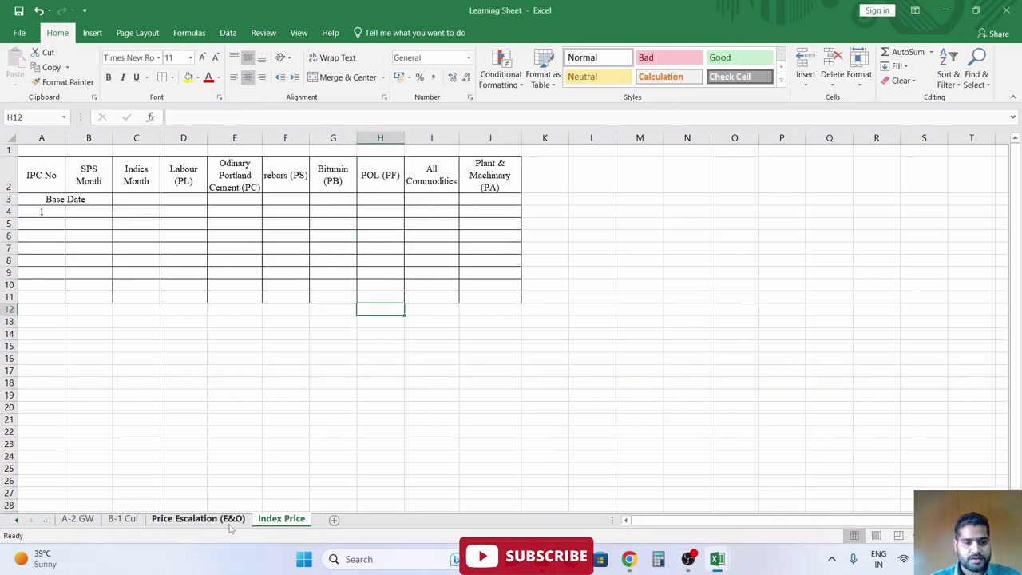
{"action": "left_click", "coordinate": [206, 521]}
{"action": "left_click", "coordinate": [619, 294]}
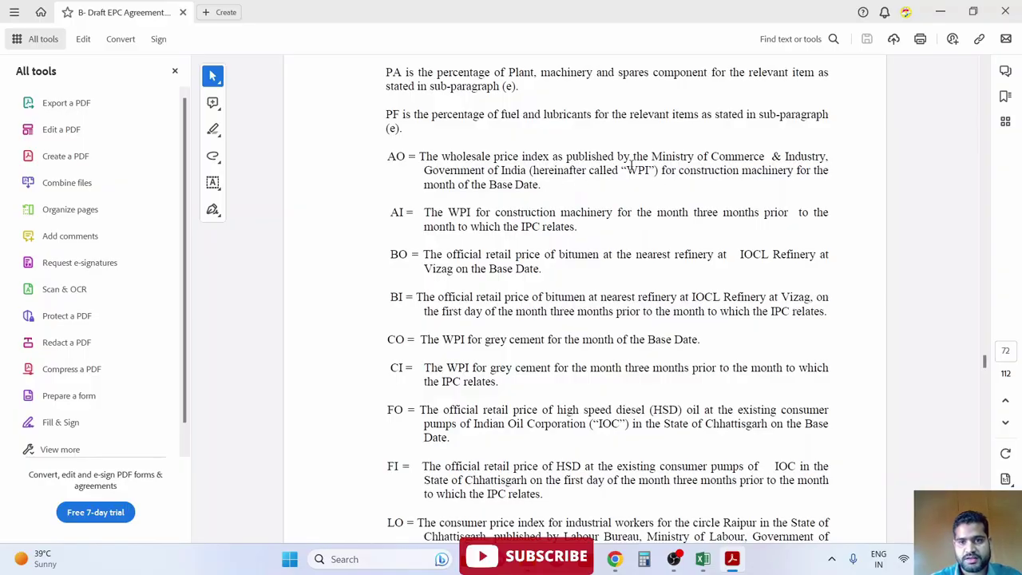
- Highlight IOCL and Vizag in the agreement's bitumen (BO) index definition
{"action": "scroll", "coordinate": [692, 193], "scroll_direction": "down", "scroll_amount": 2}
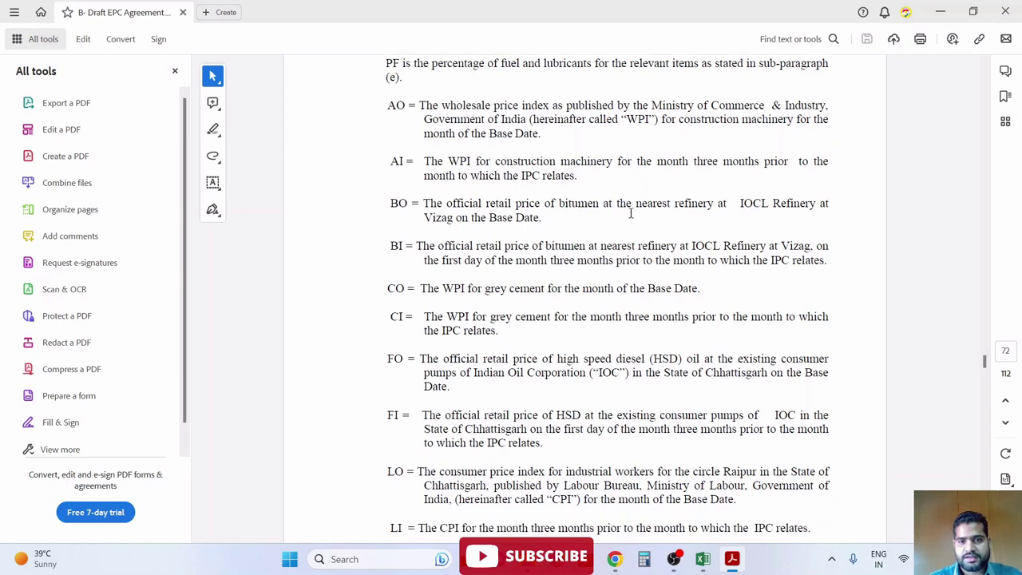
{"action": "left_click_drag", "start_coordinate": [737, 203], "coordinate": [770, 206]}
{"action": "left_click", "coordinate": [721, 209]}
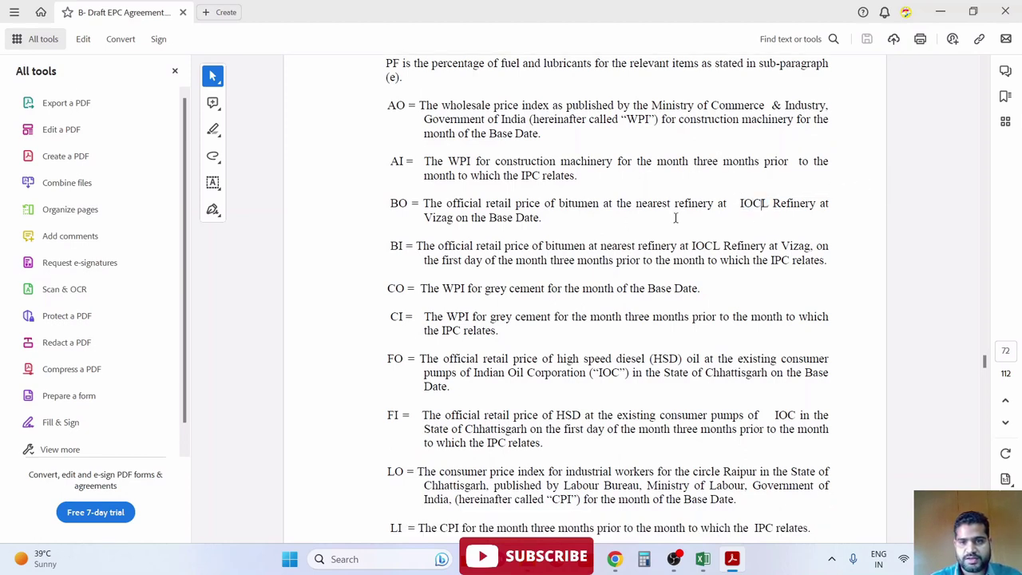
{"action": "left_click_drag", "start_coordinate": [423, 217], "coordinate": [452, 221]}
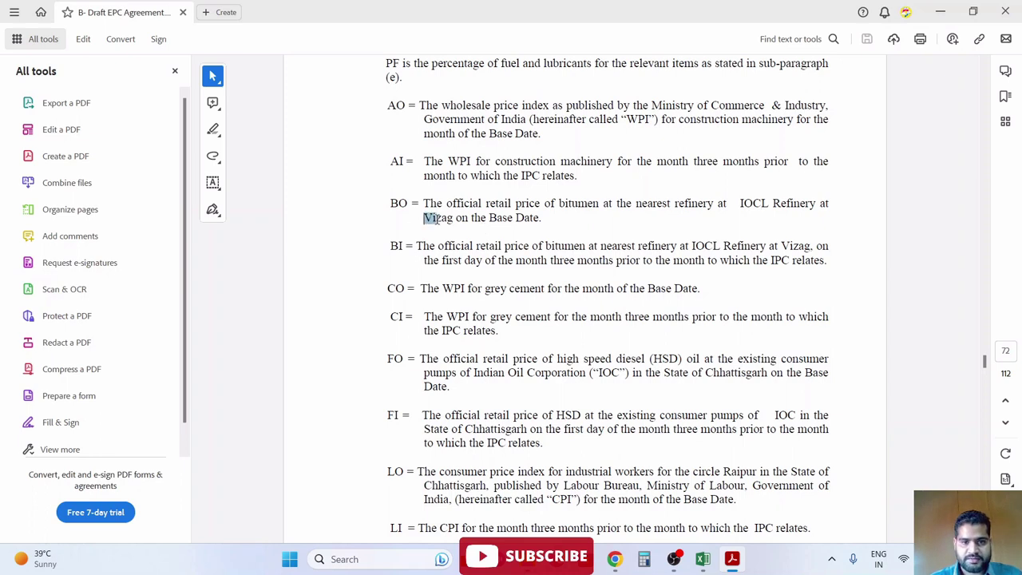
{"action": "left_click", "coordinate": [422, 226]}
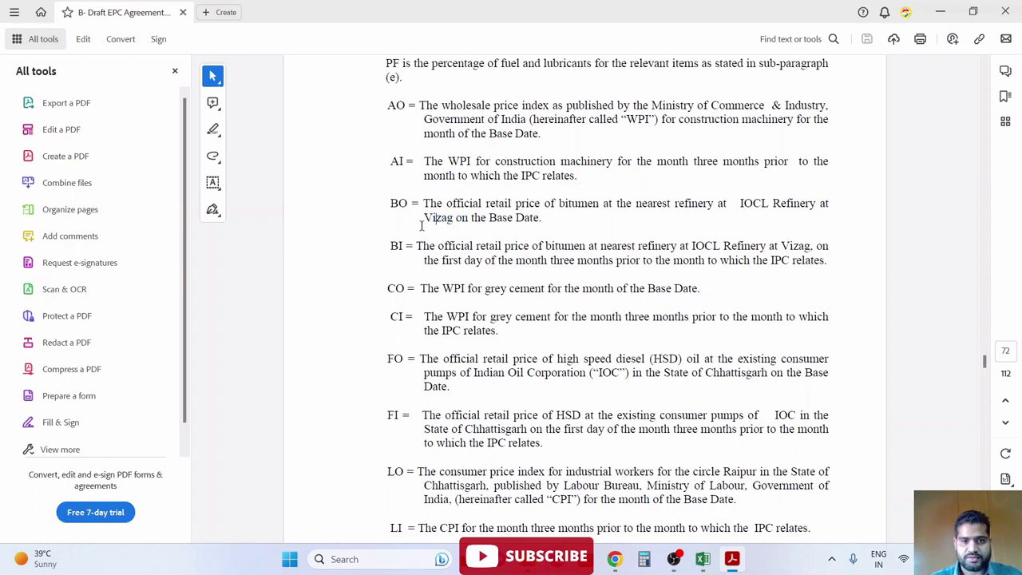
{"action": "left_click_drag", "start_coordinate": [424, 220], "coordinate": [441, 221]}
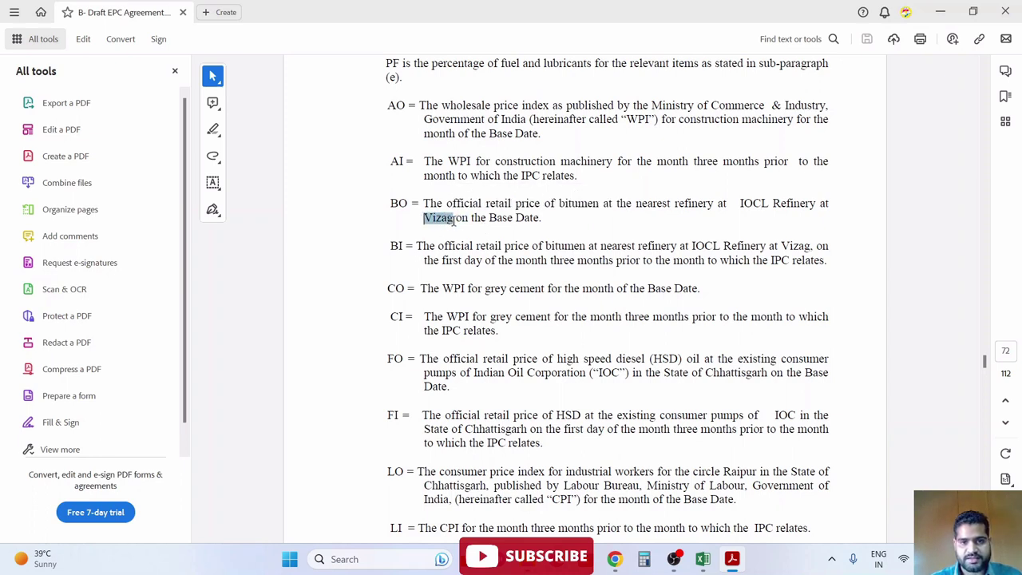
- Read through the CO, FO, MI and SI definitions to page 66's end, then open the I.P.A. 04 folder
{"action": "scroll", "coordinate": [455, 221], "scroll_direction": "down", "scroll_amount": 3}
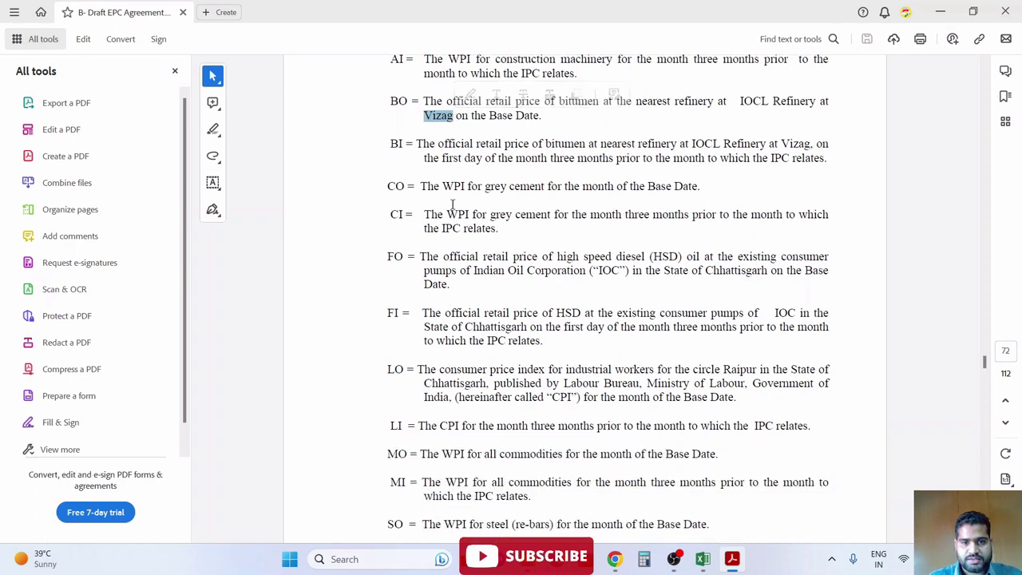
{"action": "scroll", "coordinate": [533, 226], "scroll_direction": "down", "scroll_amount": 1}
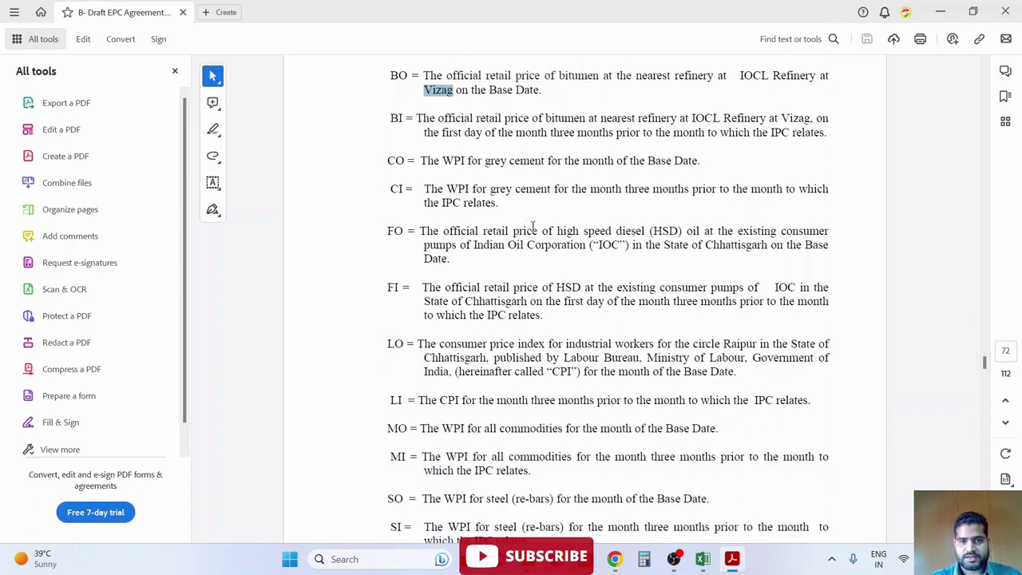
{"action": "scroll", "coordinate": [559, 247], "scroll_direction": "down", "scroll_amount": 1}
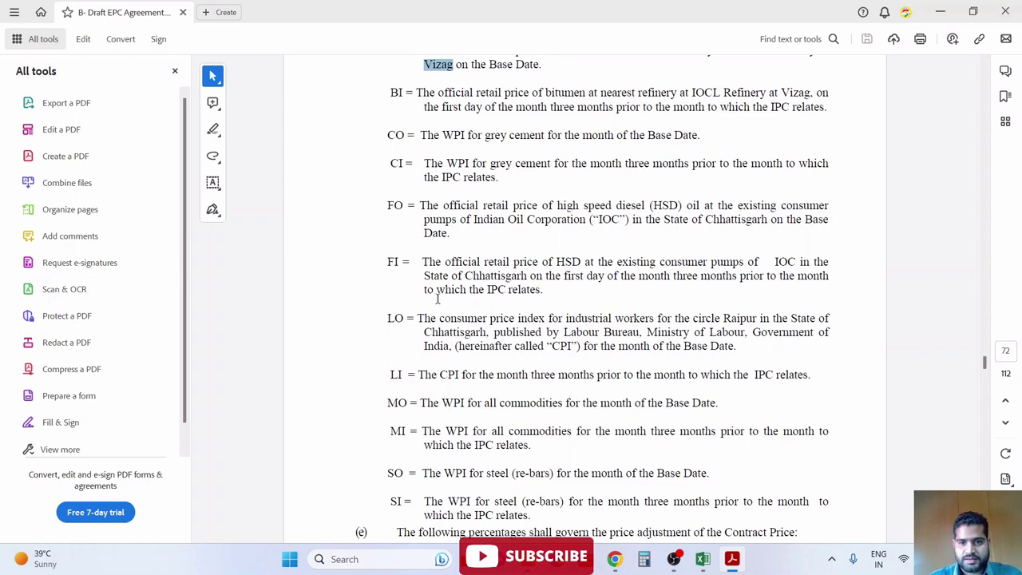
{"action": "scroll", "coordinate": [437, 298], "scroll_direction": "down", "scroll_amount": 2}
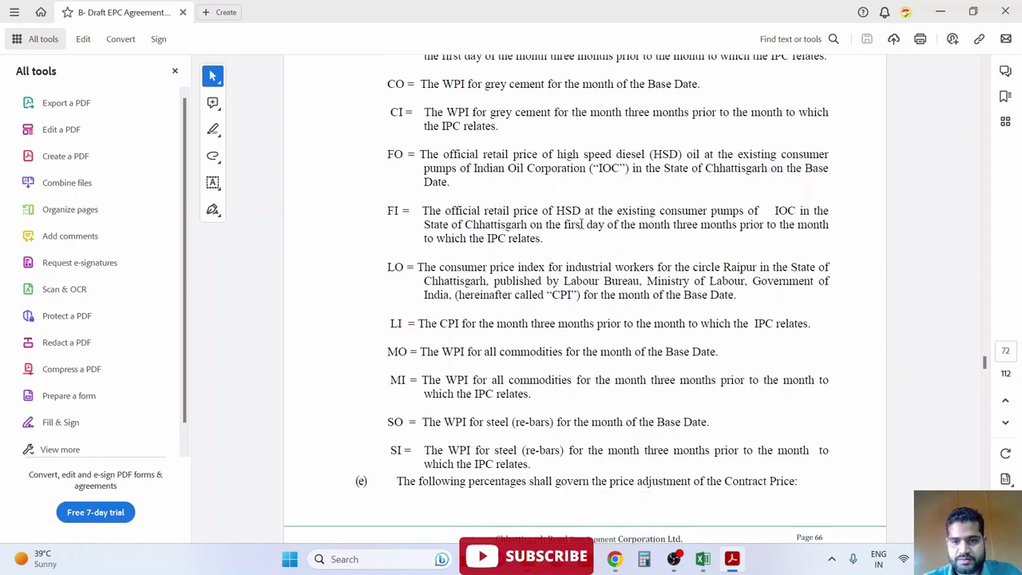
{"action": "scroll", "coordinate": [606, 239], "scroll_direction": "down", "scroll_amount": 3}
{"action": "scroll", "coordinate": [611, 242], "scroll_direction": "down", "scroll_amount": 1}
{"action": "scroll", "coordinate": [613, 245], "scroll_direction": "down", "scroll_amount": 1}
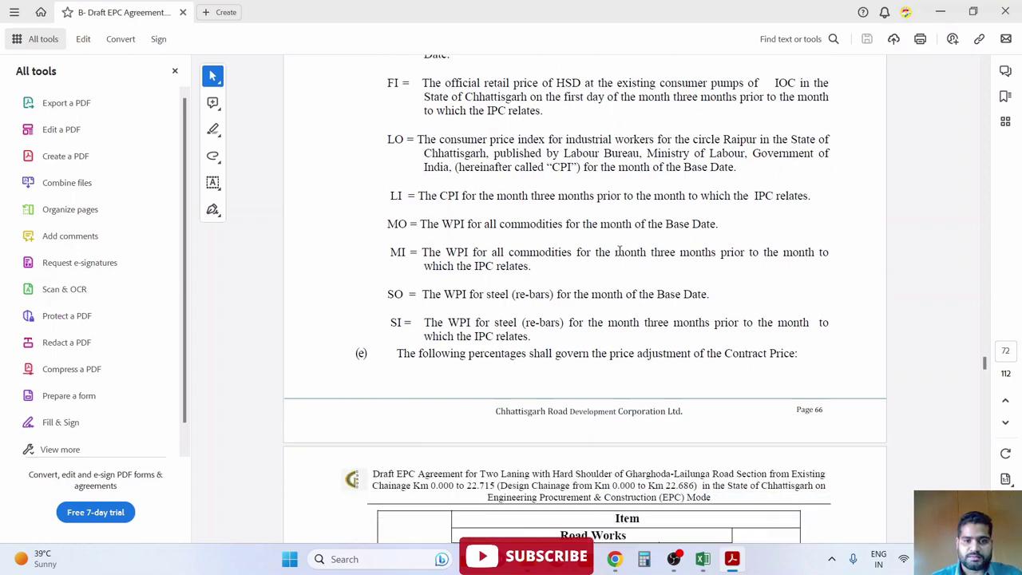
{"action": "scroll", "coordinate": [614, 248], "scroll_direction": "down", "scroll_amount": 2}
{"action": "scroll", "coordinate": [620, 253], "scroll_direction": "down", "scroll_amount": 2}
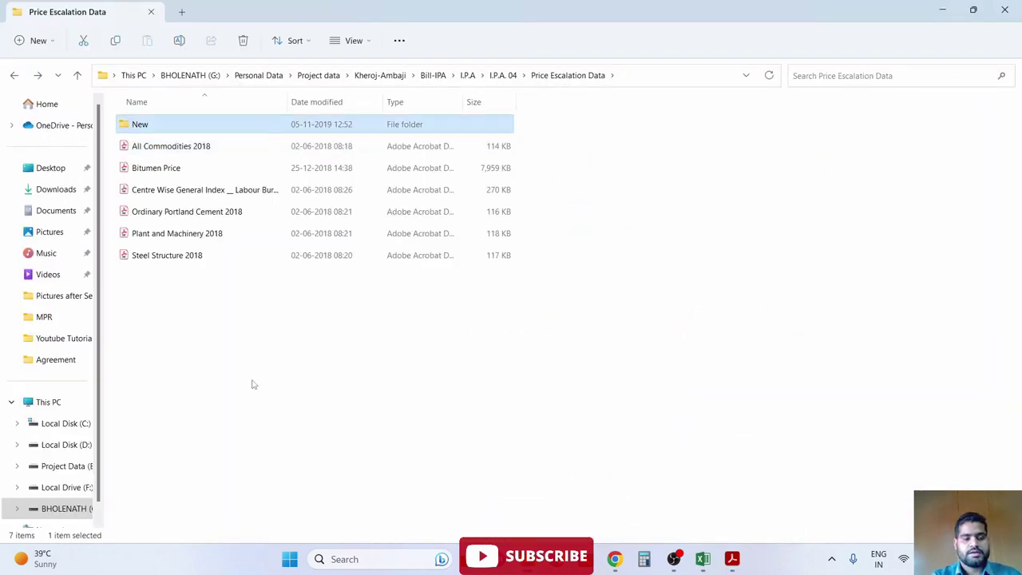
{"action": "key", "text": "alt+Up"}
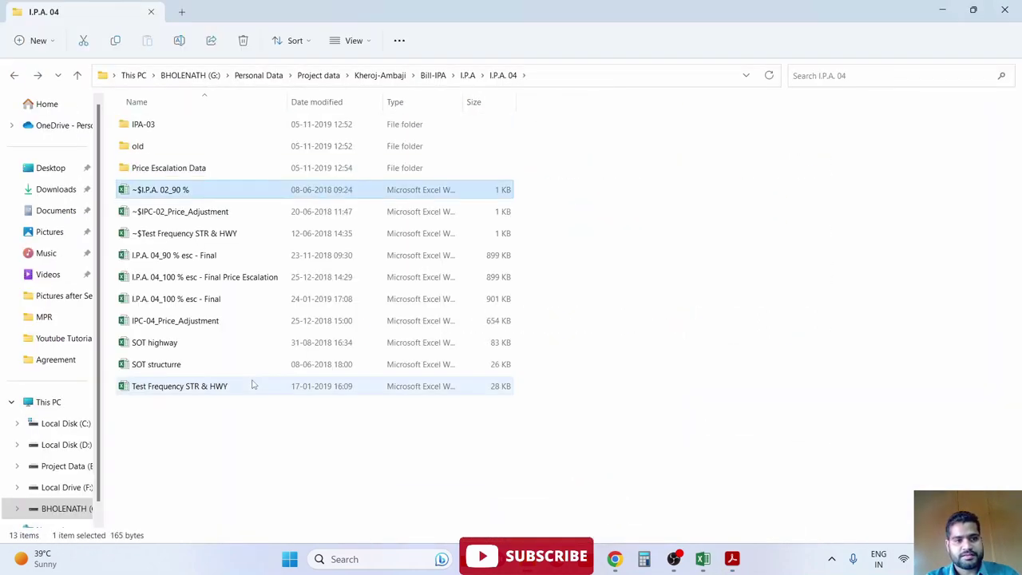
- Open Price Escalation Data and browse its 2018 index PDFs, All Commodities to Steel Structure
{"action": "key", "text": "Up"}
{"action": "key", "text": "Return"}
{"action": "key", "text": "Down"}
{"action": "key", "text": "End"}
{"action": "key", "text": "Up"}
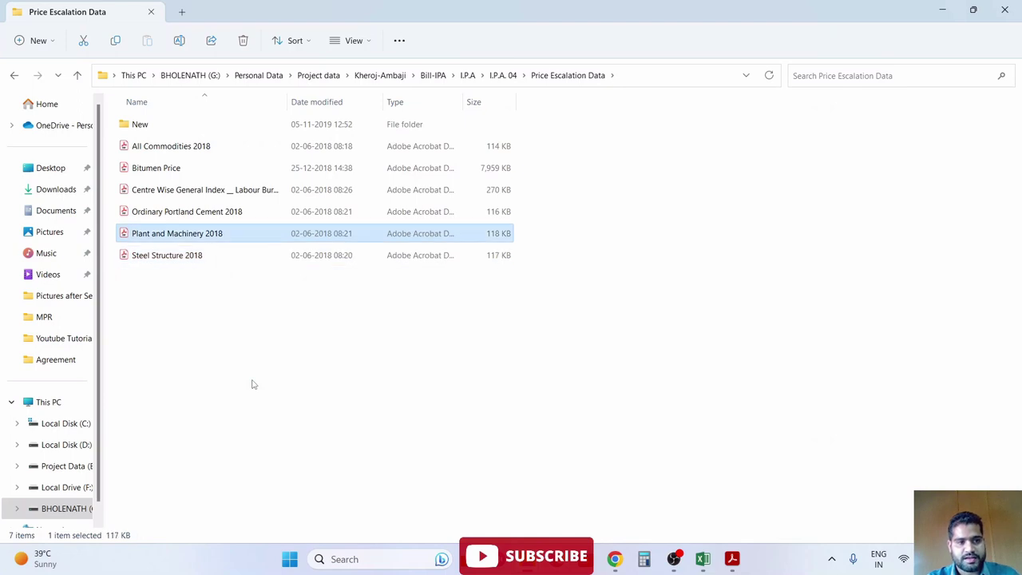
{"action": "key", "text": "Home"}
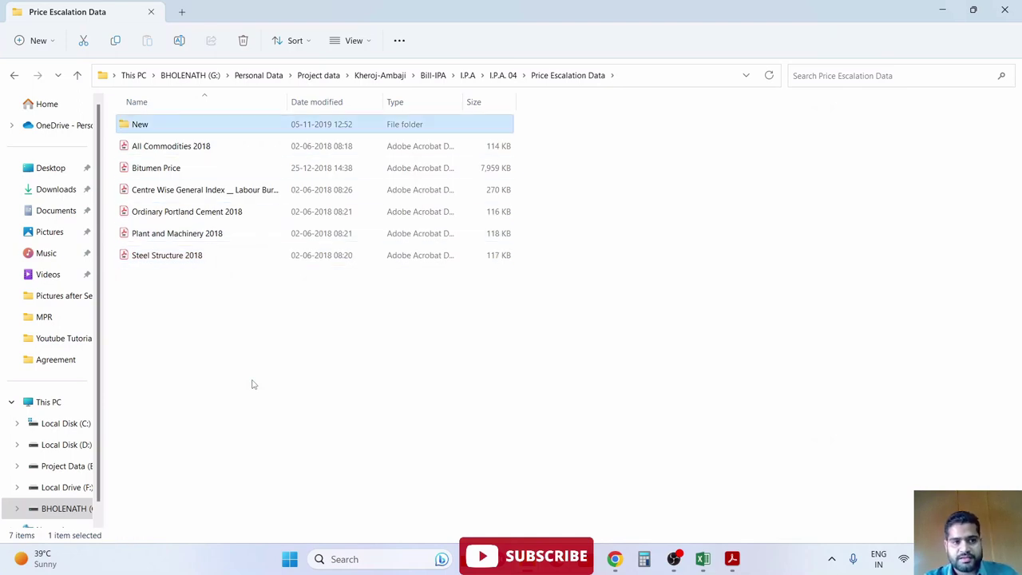
{"action": "key", "text": "Down"}
- Look inside the New folder at its 2017 item, then recheck the 2018 index files
{"action": "key", "text": "Up"}
{"action": "key", "text": "Return"}
{"action": "key", "text": "Down"}
{"action": "key", "text": "alt+Up"}
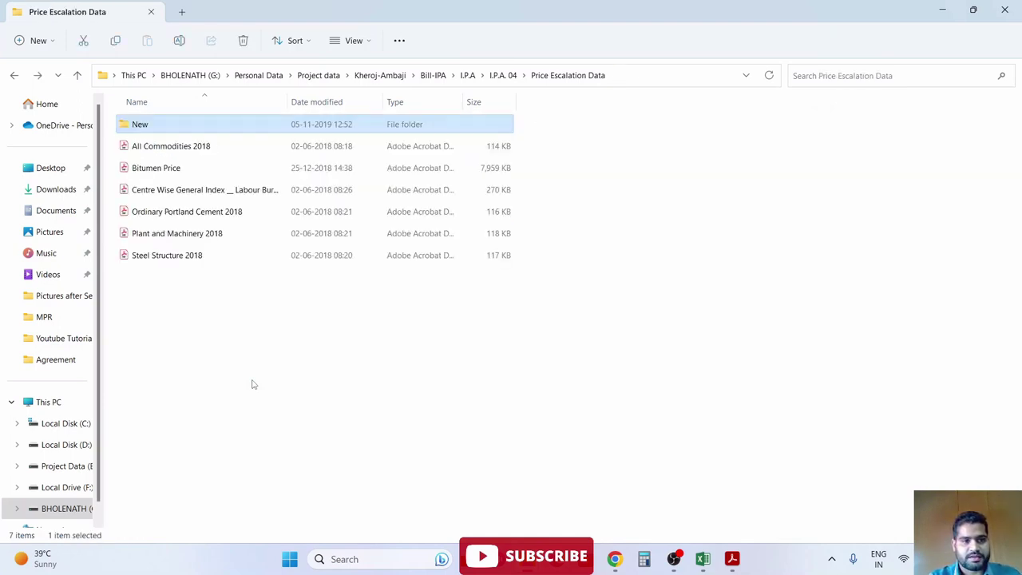
{"action": "key", "text": "Down"}
{"action": "key", "text": "Down"}
{"action": "key", "text": "Down"}
{"action": "key", "text": "End"}
{"action": "key", "text": "Up"}
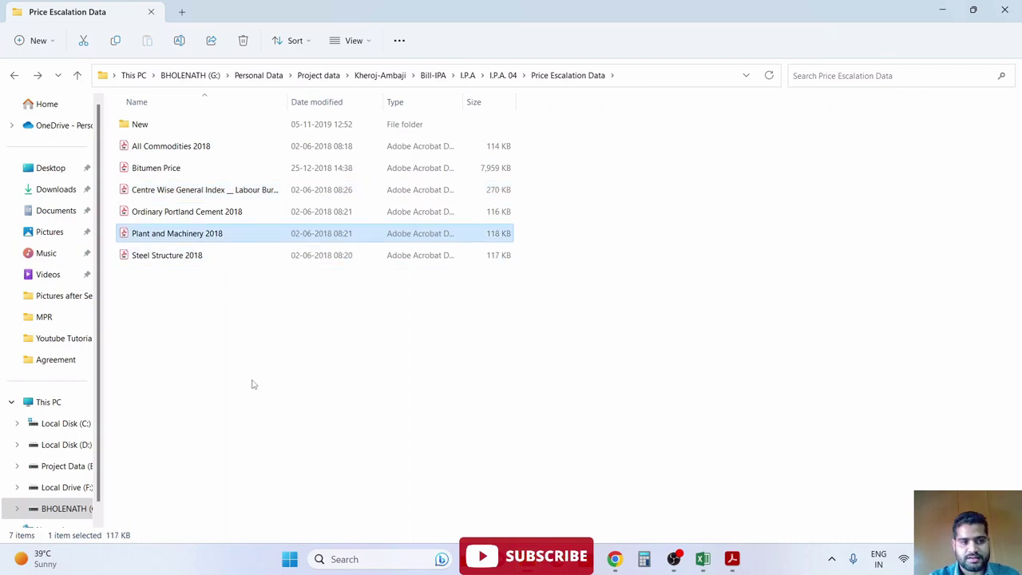
{"action": "key", "text": "Up"}
{"action": "key", "text": "Up"}
{"action": "key", "text": "Up"}
{"action": "key", "text": "Up"}
{"action": "key", "text": "Down"}
- Enter the base date month, Mar-18 as the SPS month in B4, and Dec-18 in C4
{"action": "key", "text": "alt+Tab"}
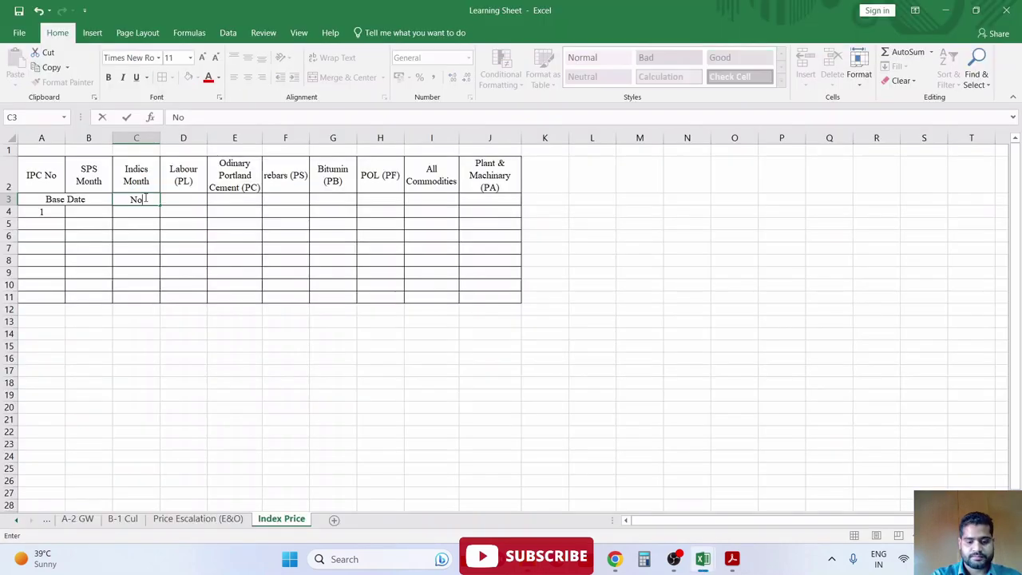
{"action": "type", "text": "v-18"}
{"action": "key", "text": "Return"}
{"action": "key", "text": "Left"}
{"action": "key", "text": "Left"}
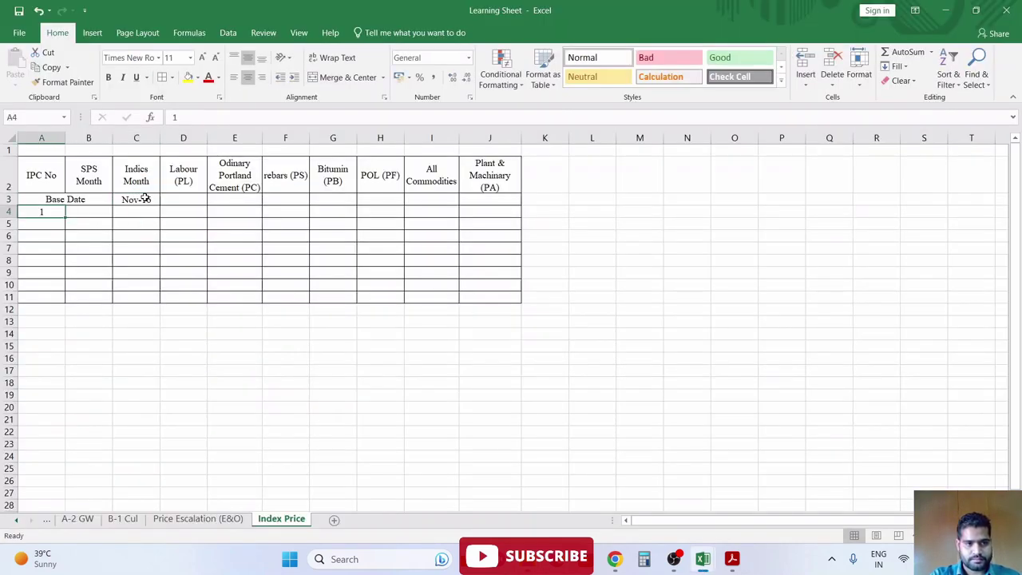
{"action": "key", "text": "Right"}
{"action": "type", "text": "March"}
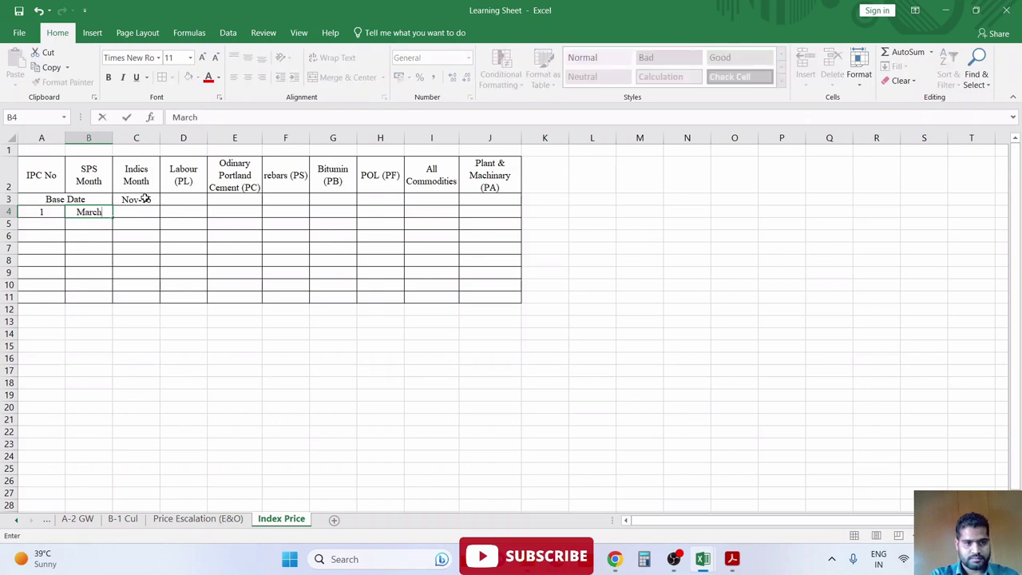
{"action": "type", "text": "-18"}
{"action": "key", "text": "Tab"}
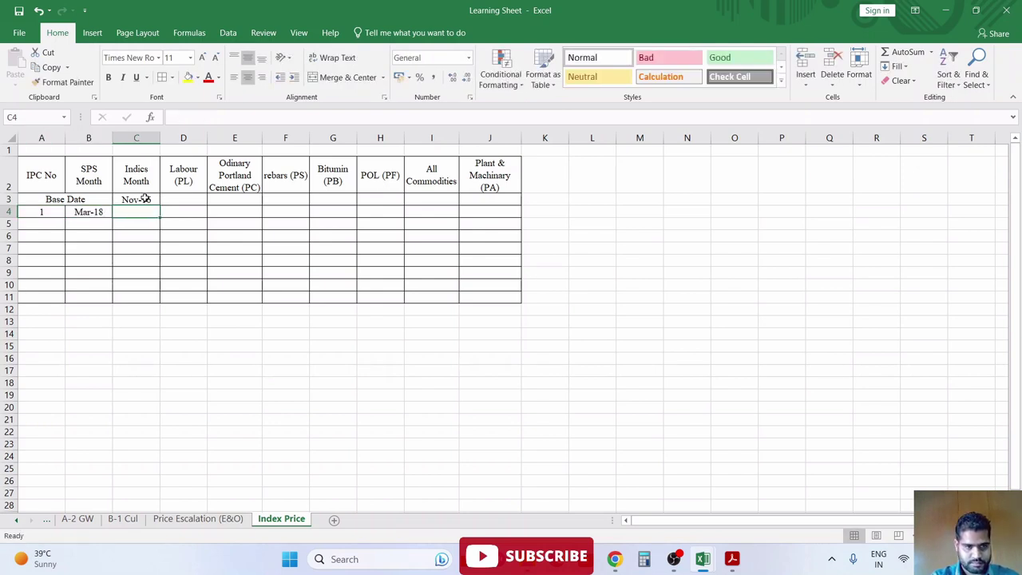
{"action": "type", "text": "Dec-"}
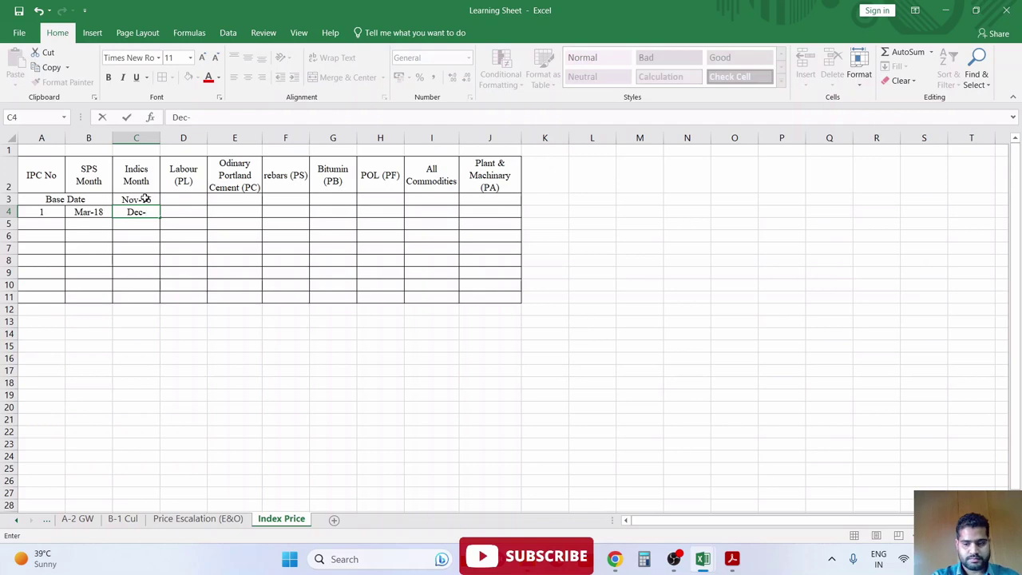
{"action": "type", "text": "18"}
{"action": "key", "text": "Return"}
- Enter base indices 261, 108.2, 102, 28156, 62.41, 111.90 and 76.8 across D3:J3
{"action": "key", "text": "Up"}
{"action": "key", "text": "Up"}
{"action": "key", "text": "Right"}
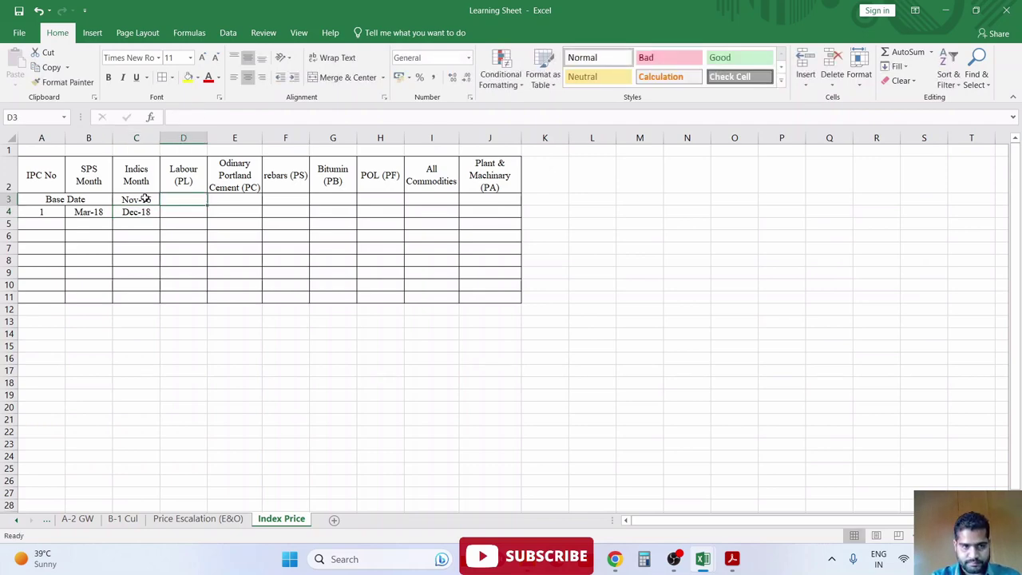
{"action": "type", "text": "261\t108.2\t102\t28156"}
{"action": "key", "text": "Tab"}
{"action": "type", "text": "62.41\t111.90"}
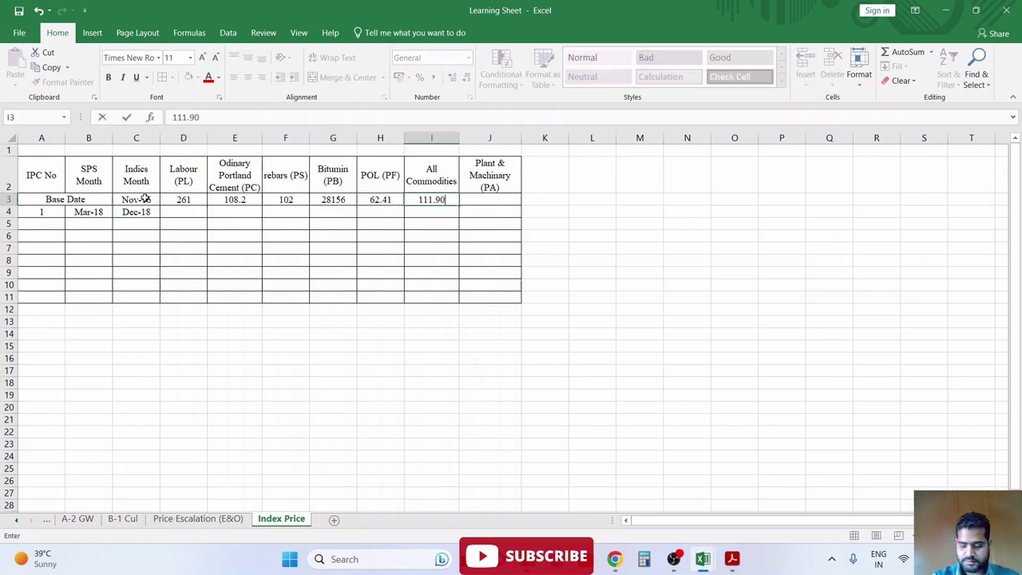
{"action": "key", "text": "Tab"}
{"action": "type", "text": "76.8"}
{"action": "key", "text": "Return"}
- Format the index cells D3:J4 as Number with three decimal places
{"action": "key", "text": "Up"}
{"action": "key", "text": "shift+ctrl+Right"}
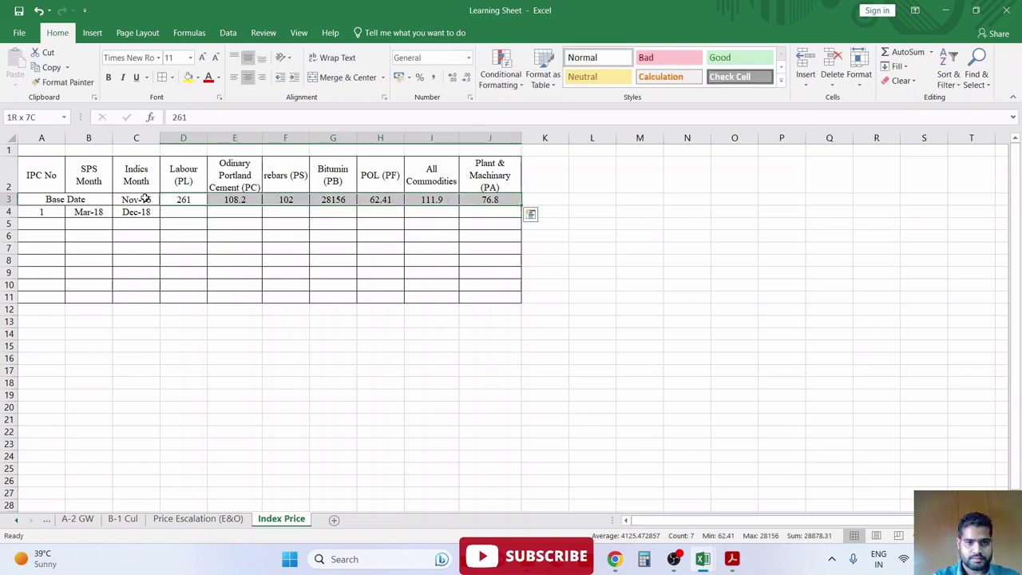
{"action": "key", "text": "shift+Down"}
{"action": "left_click", "coordinate": [453, 77]}
{"action": "left_click", "coordinate": [460, 80]}
{"action": "left_click", "coordinate": [460, 80]}
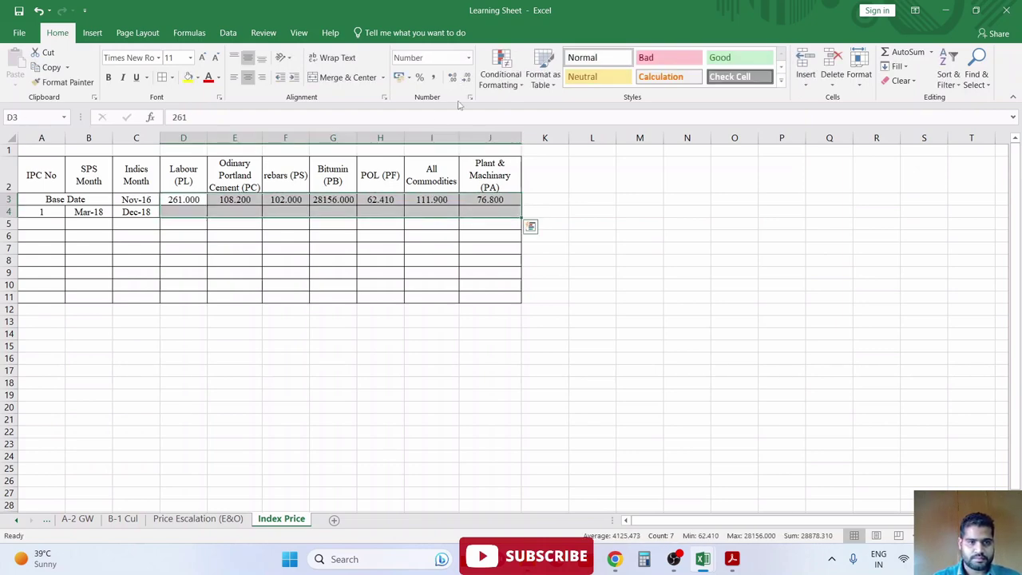
{"action": "left_click", "coordinate": [184, 214]}
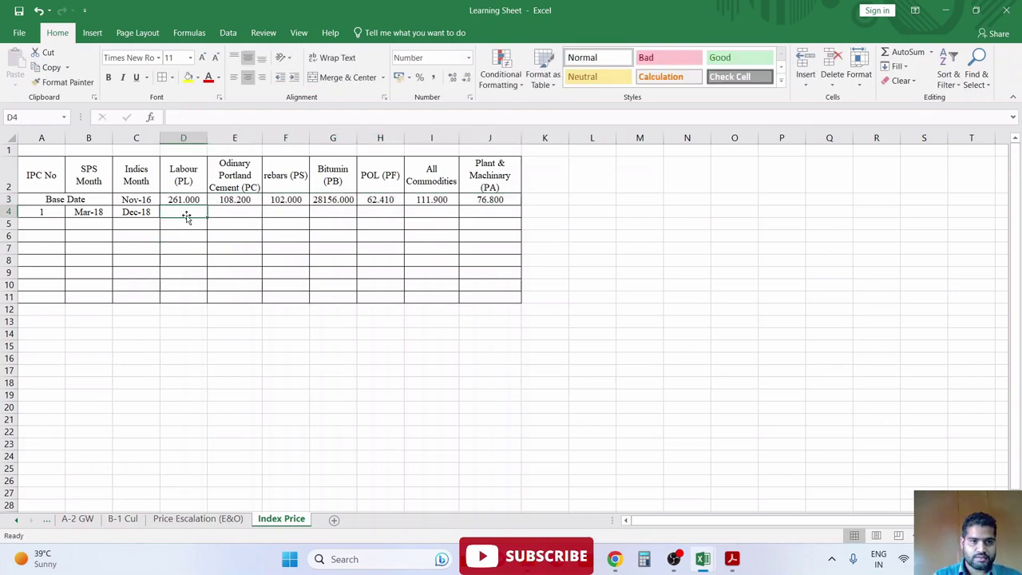
- Review the base date, base indices and Mar-18 month, then bring up the EPC agreement PDF
{"action": "left_click", "coordinate": [184, 197]}
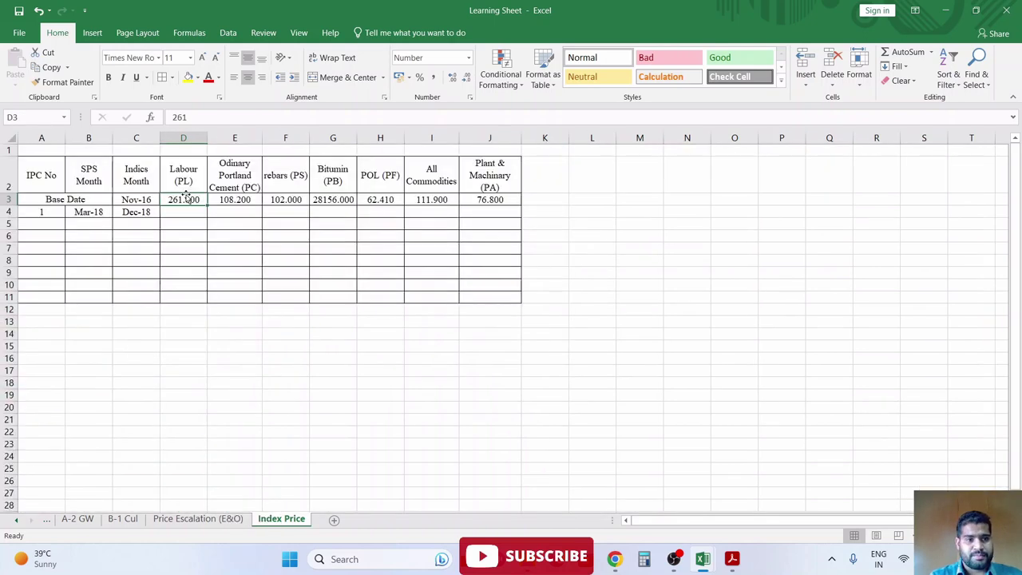
{"action": "left_click", "coordinate": [171, 238]}
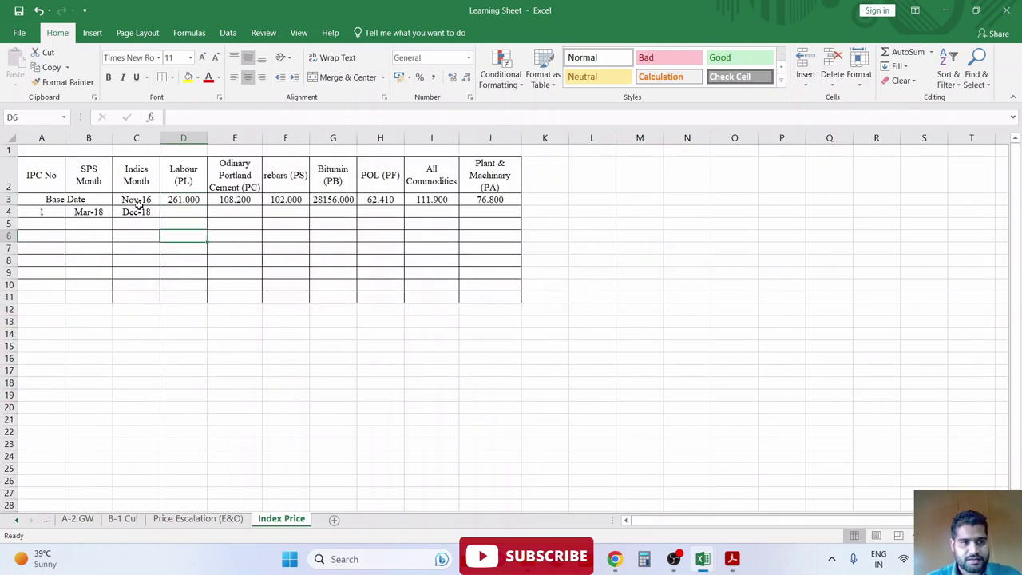
{"action": "left_click", "coordinate": [88, 200]}
{"action": "left_click", "coordinate": [137, 199]}
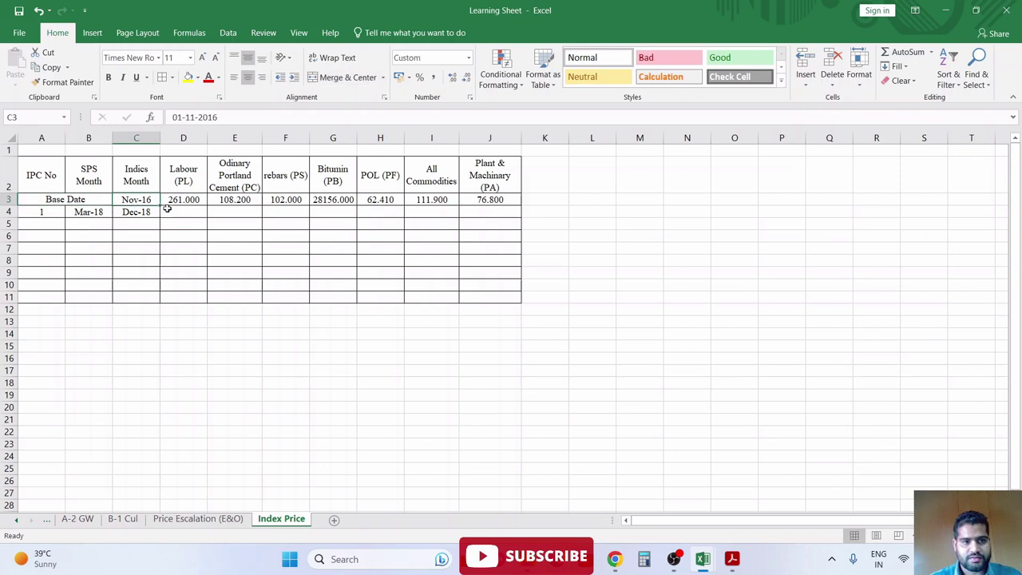
{"action": "left_click_drag", "start_coordinate": [183, 200], "coordinate": [490, 200]}
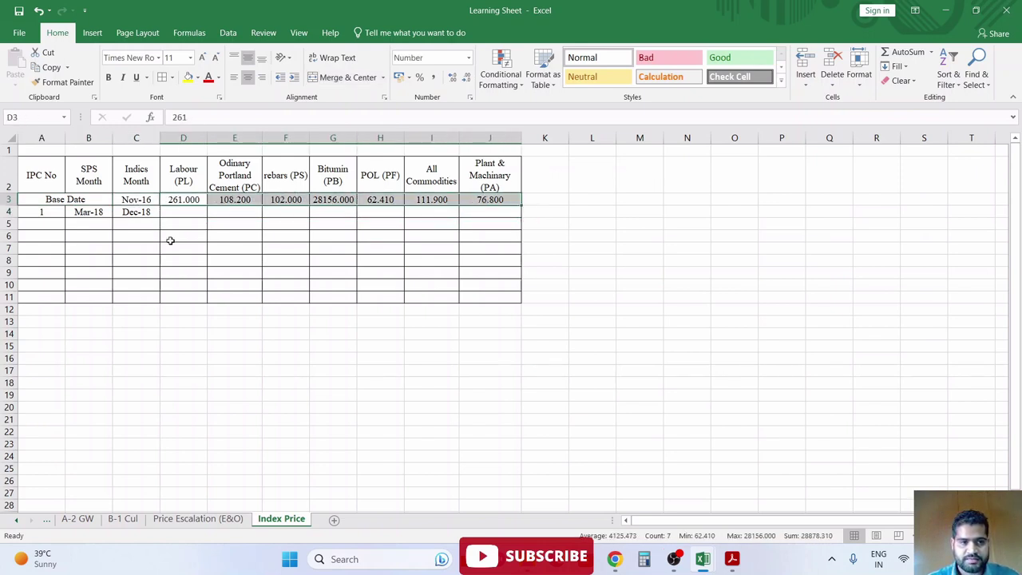
{"action": "left_click", "coordinate": [122, 228]}
{"action": "left_click", "coordinate": [73, 229]}
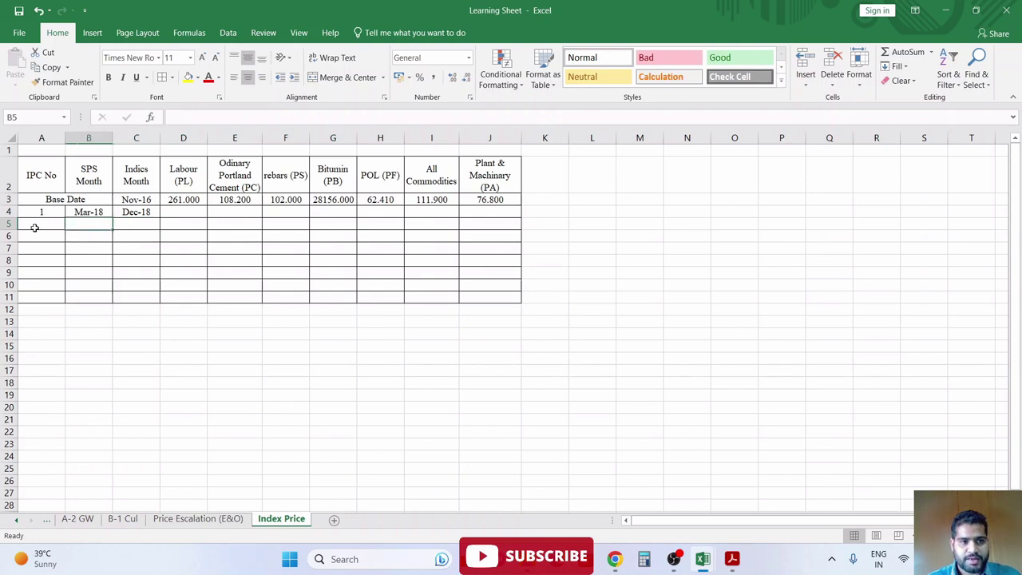
{"action": "left_click", "coordinate": [89, 212]}
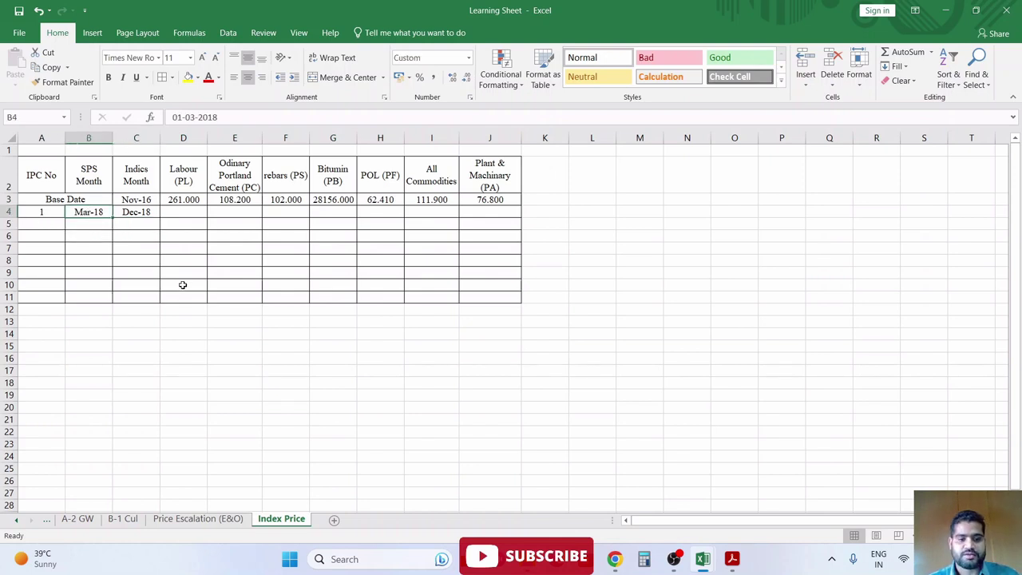
{"action": "left_click", "coordinate": [141, 225]}
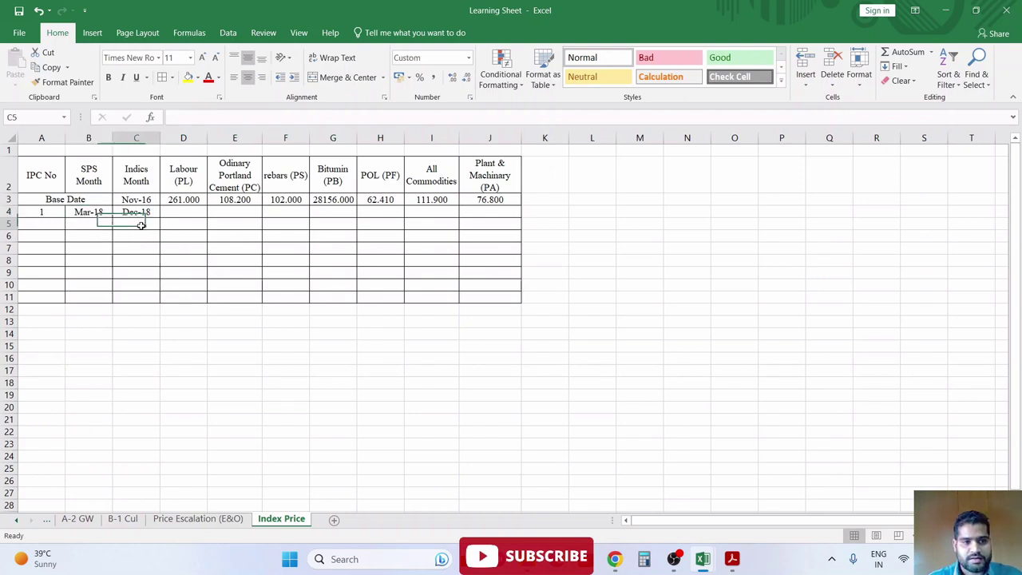
{"action": "left_click", "coordinate": [85, 213]}
{"action": "left_click_drag", "start_coordinate": [191, 214], "coordinate": [504, 212]}
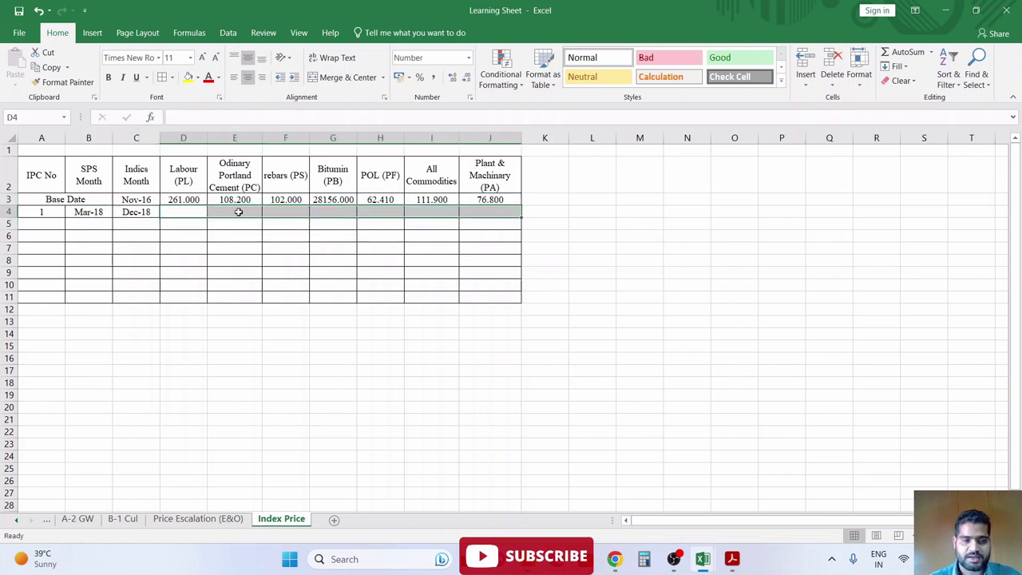
{"action": "left_click", "coordinate": [733, 559]}
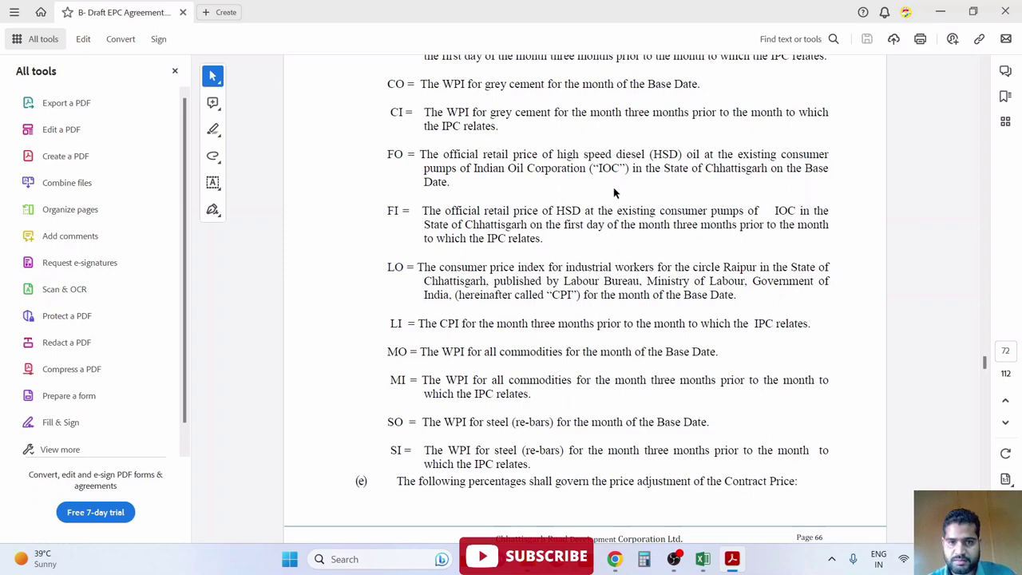
{"action": "scroll", "coordinate": [654, 234], "scroll_direction": "down", "scroll_amount": 3}
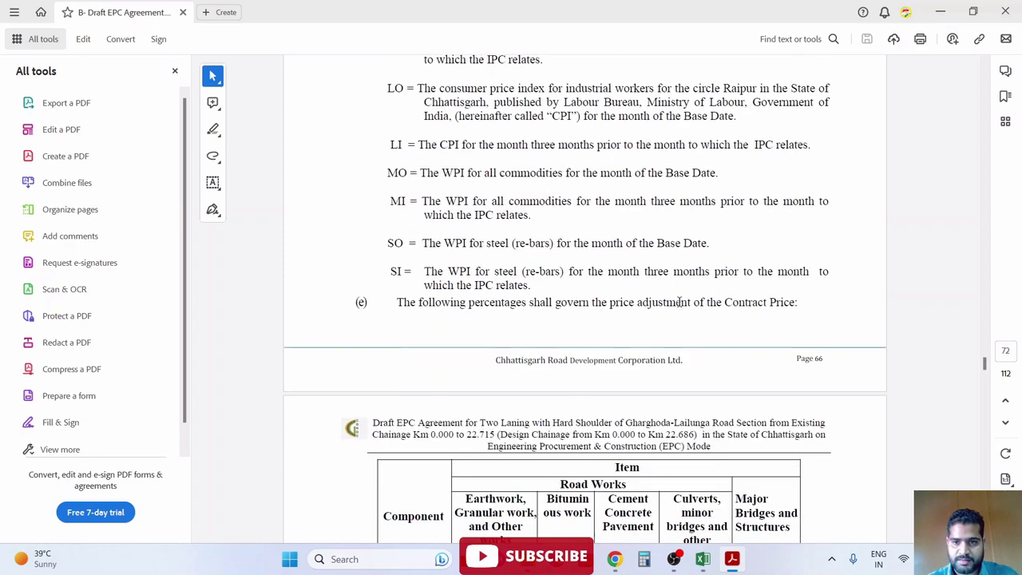
{"action": "scroll", "coordinate": [681, 298], "scroll_direction": "up", "scroll_amount": 2}
{"action": "left_click_drag", "start_coordinate": [640, 198], "coordinate": [800, 200]}
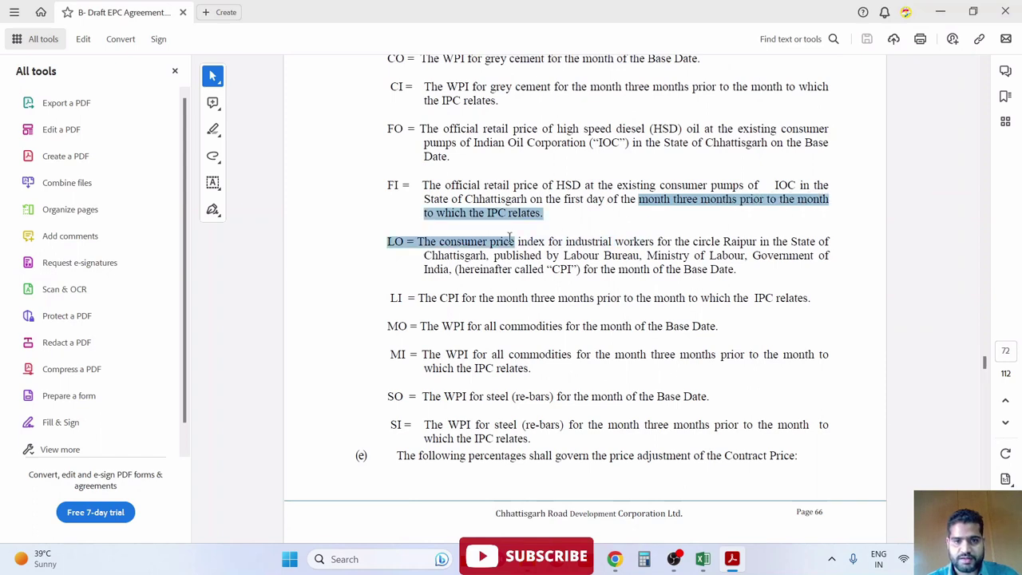
{"action": "left_click_drag", "start_coordinate": [800, 200], "coordinate": [542, 214]}
{"action": "scroll", "coordinate": [566, 289], "scroll_direction": "down", "scroll_amount": 1}
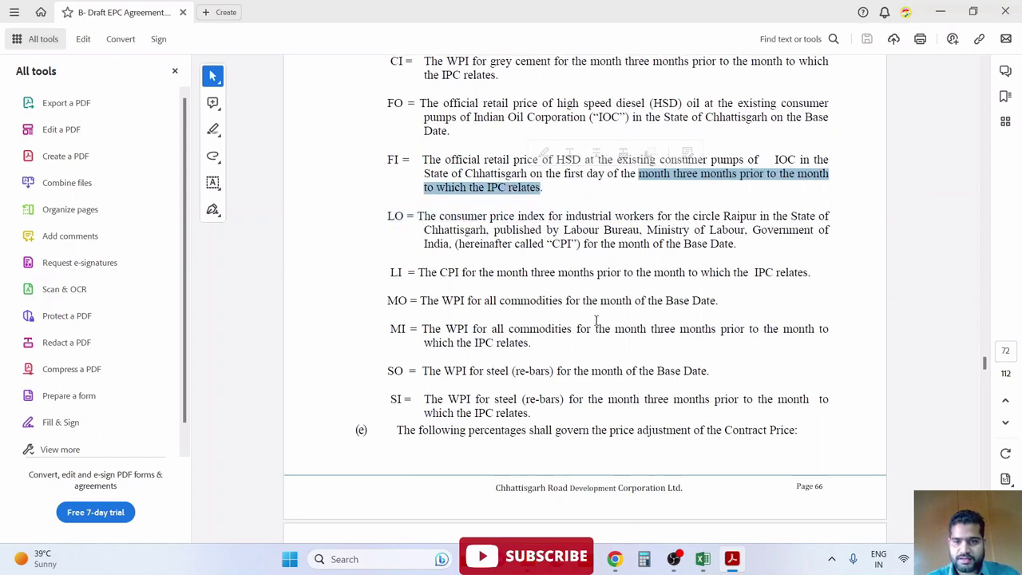
{"action": "scroll", "coordinate": [599, 319], "scroll_direction": "down", "scroll_amount": 1}
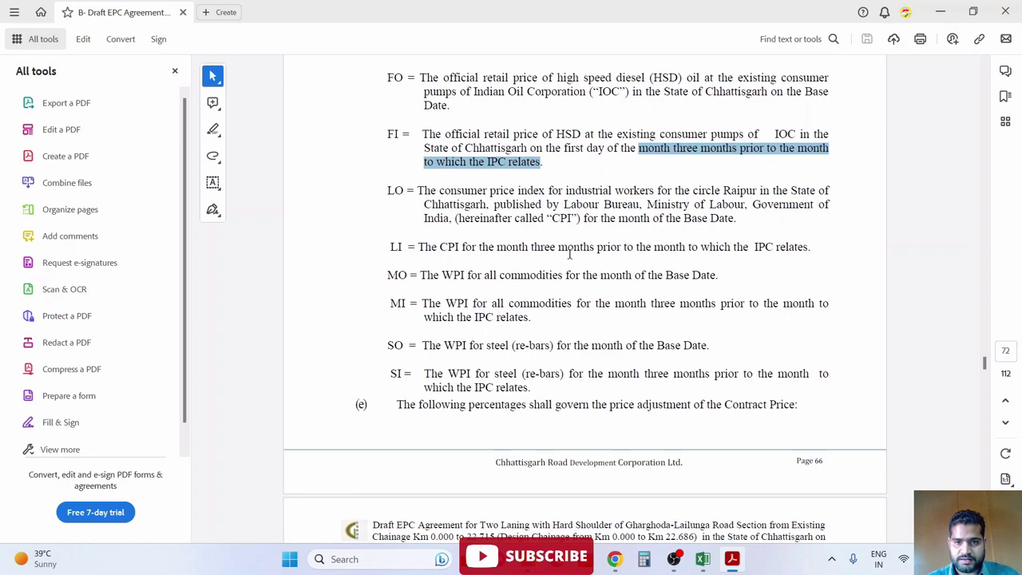
{"action": "left_click_drag", "start_coordinate": [532, 248], "coordinate": [631, 274]}
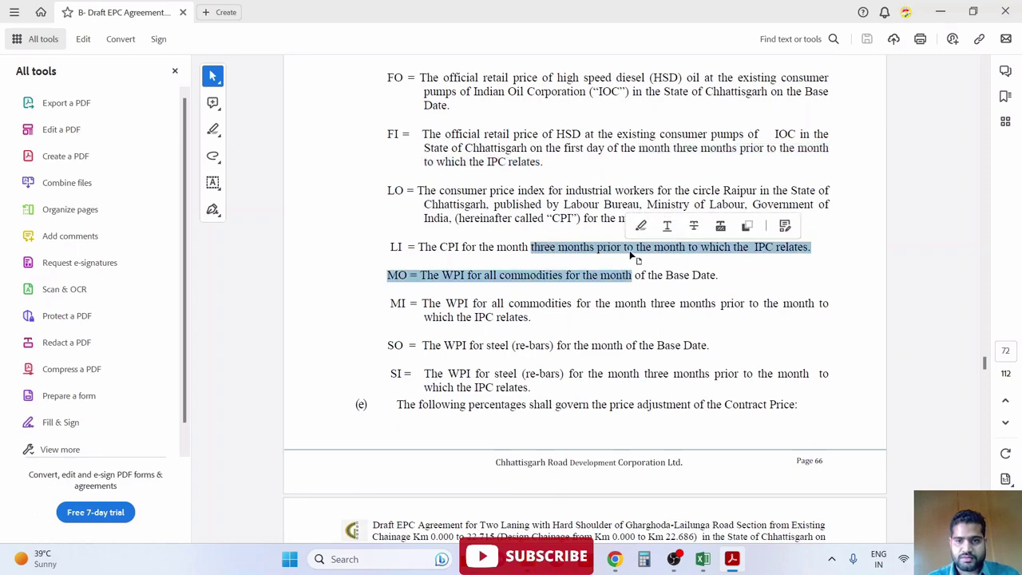
{"action": "left_click", "coordinate": [626, 252]}
- Back in the workbook, review the SPS month, indices month and empty row 4 index cells
{"action": "key", "text": "alt+Tab"}
{"action": "left_click", "coordinate": [92, 223]}
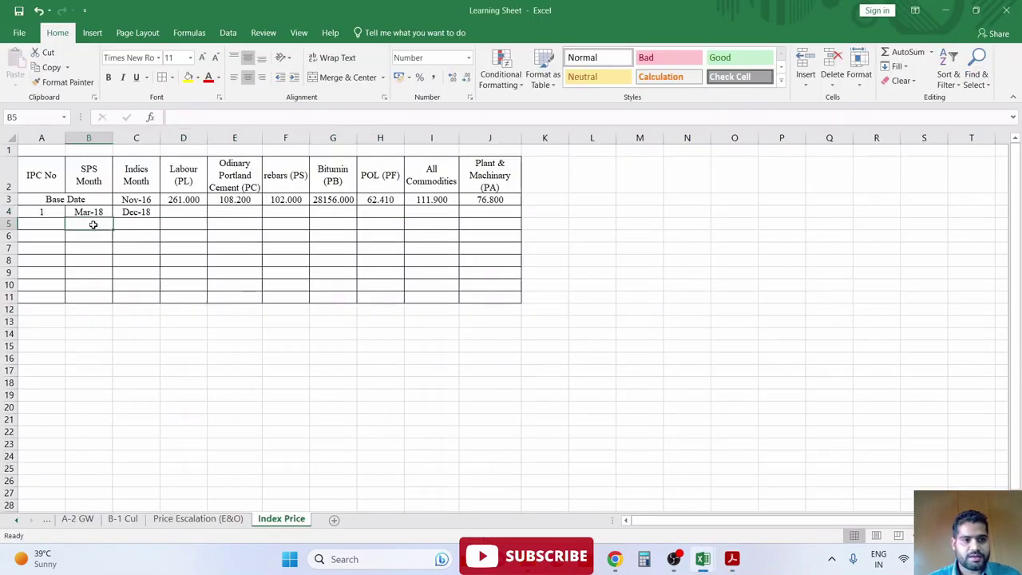
{"action": "left_click", "coordinate": [91, 212]}
{"action": "left_click", "coordinate": [91, 223]}
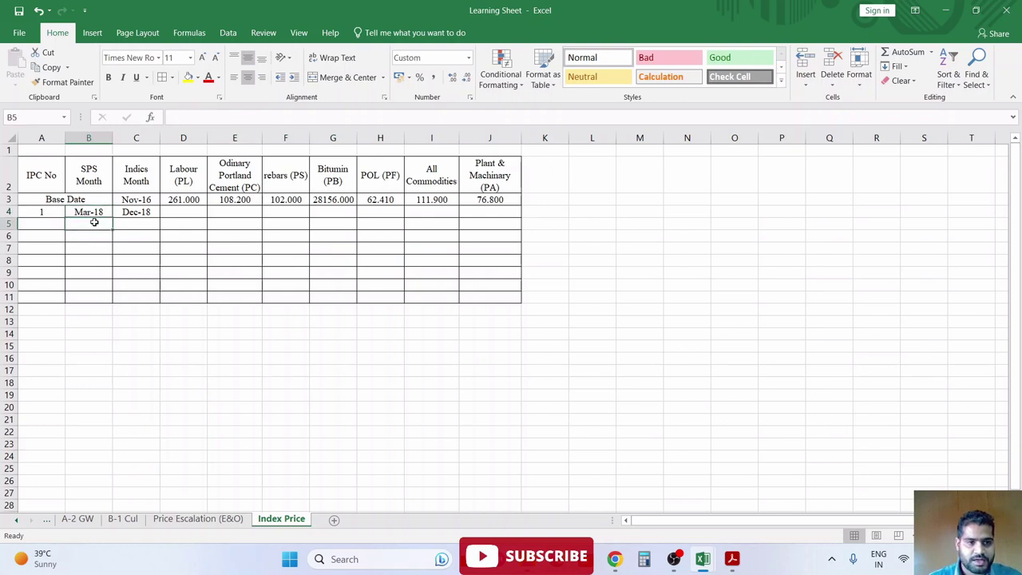
{"action": "left_click", "coordinate": [138, 172]}
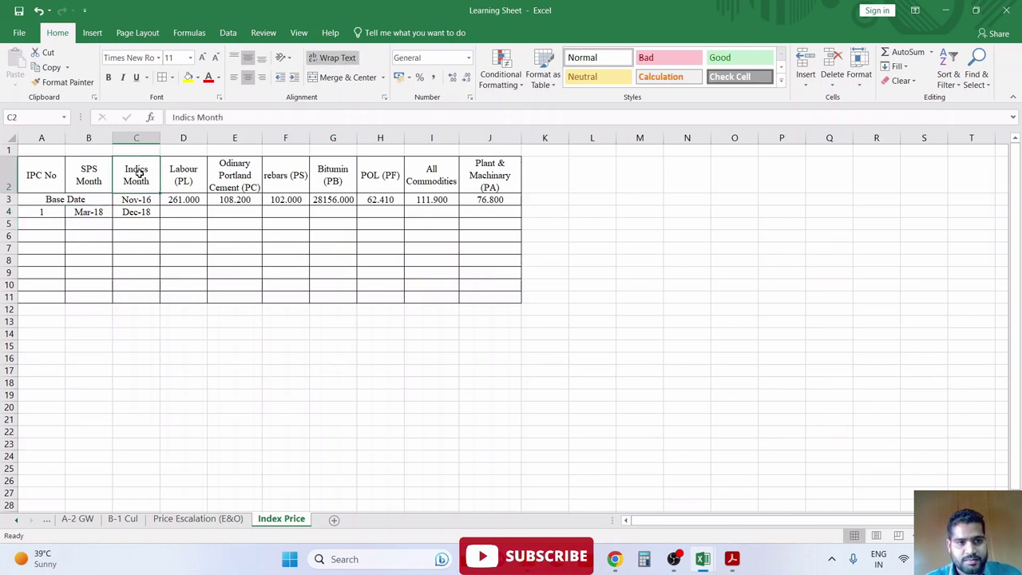
{"action": "left_click", "coordinate": [146, 212]}
{"action": "left_click", "coordinate": [144, 223]}
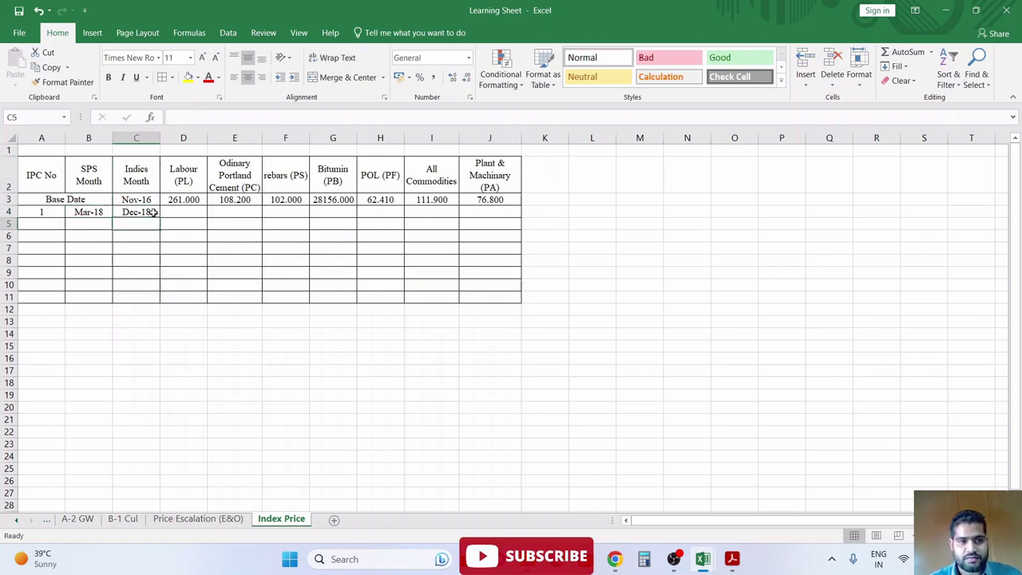
{"action": "left_click", "coordinate": [150, 211]}
{"action": "left_click", "coordinate": [173, 213]}
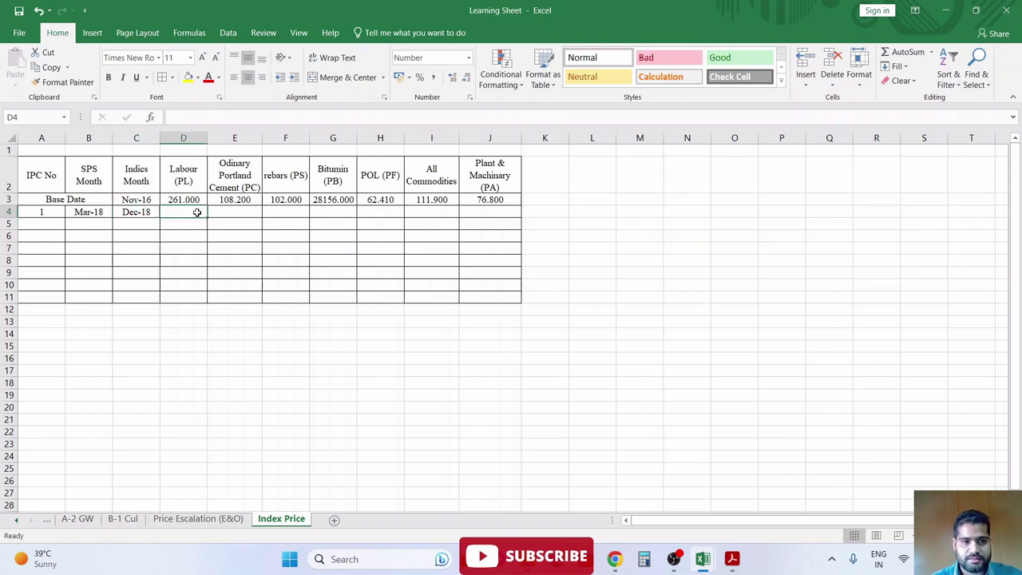
{"action": "left_click_drag", "start_coordinate": [196, 213], "coordinate": [493, 212]}
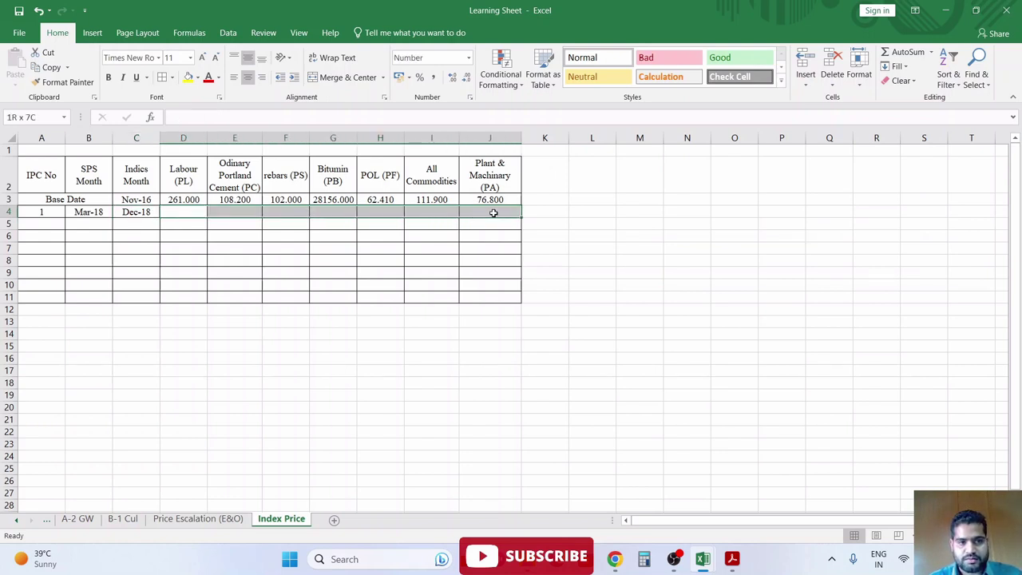
- Change C4 to Dec-17 and enter 271.000, 111.000, 109.700, 62.670, 115.7, 74, leaving Bitumin blank
{"action": "double_click", "coordinate": [133, 213]}
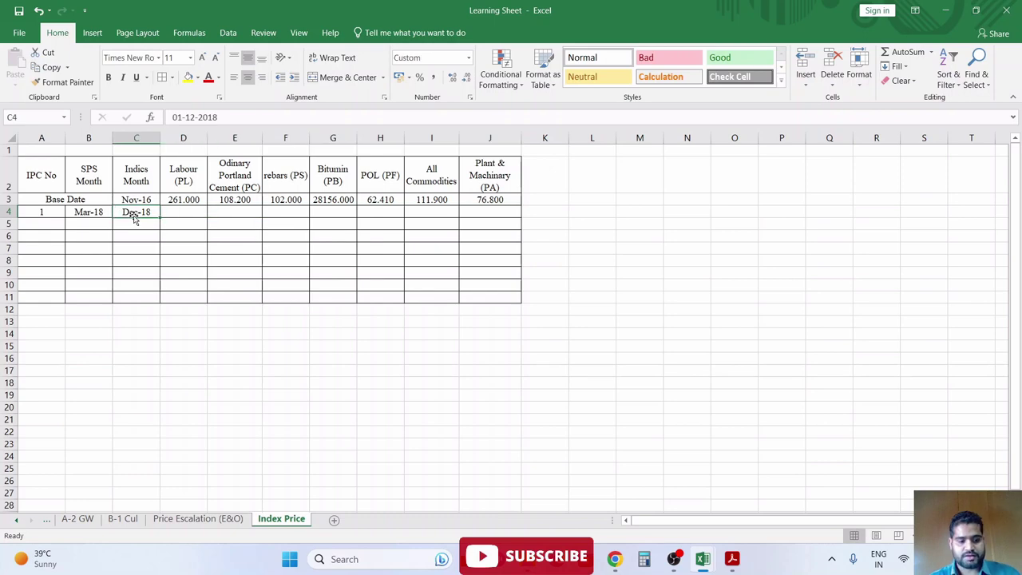
{"action": "key", "text": "Tab"}
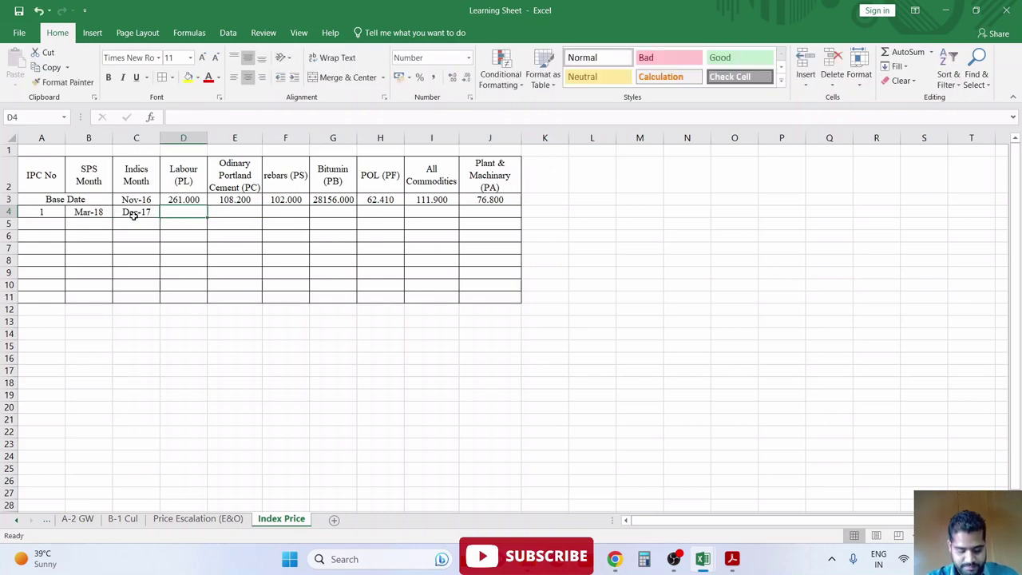
{"action": "type", "text": "271.000\t111.000\t109.700\t\t62.670\t115.7"}
{"action": "key", "text": "Tab"}
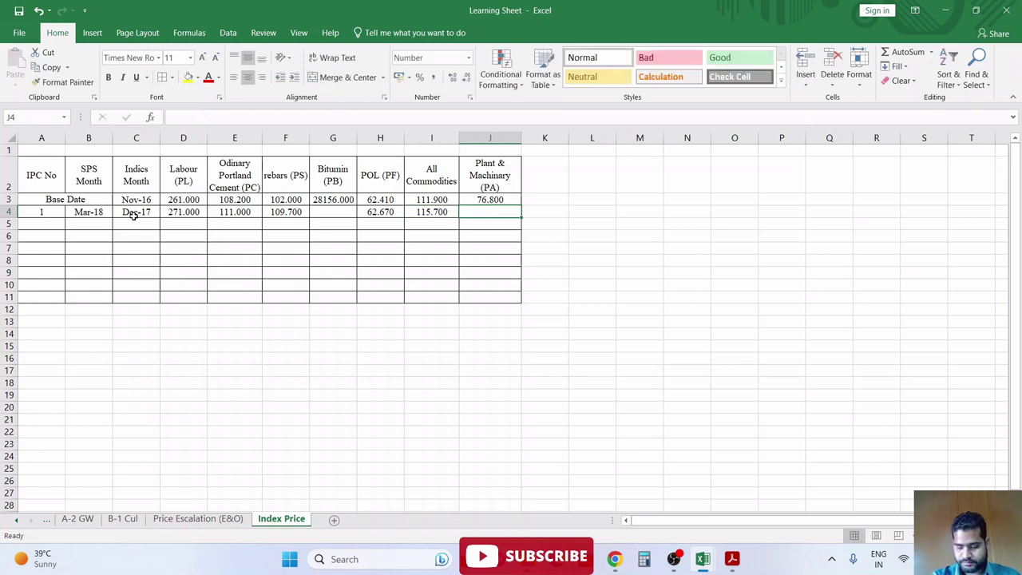
{"action": "type", "text": "74"}
{"action": "key", "text": "Return"}
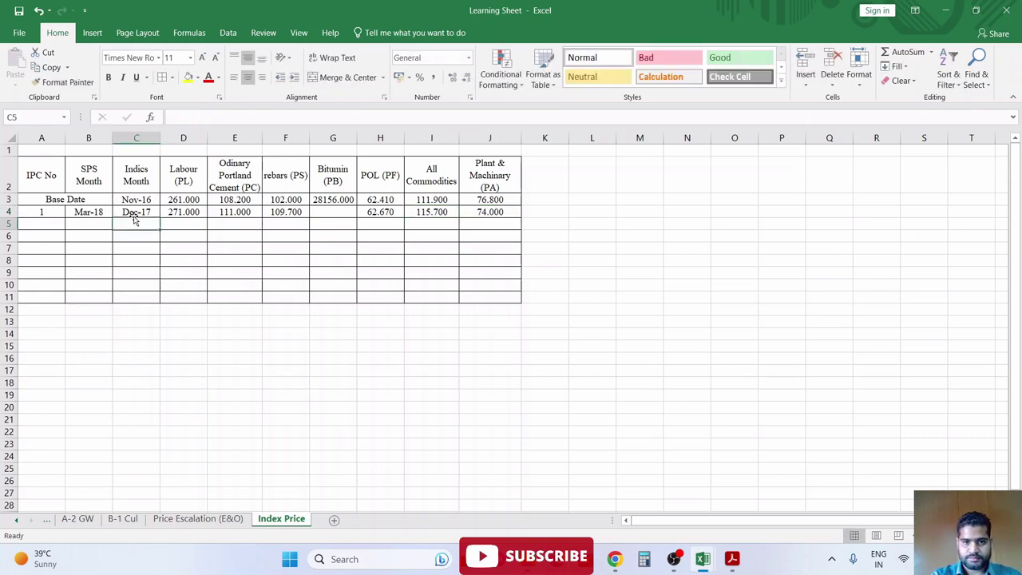
- Select the Labour and cement base and current indices in D3:E4
{"action": "key", "text": "Up"}
{"action": "key", "text": "Right"}
{"action": "key", "text": "Right"}
{"action": "key", "text": "Right"}
{"action": "key", "text": "Up"}
{"action": "key", "text": "Left"}
{"action": "key", "text": "Left"}
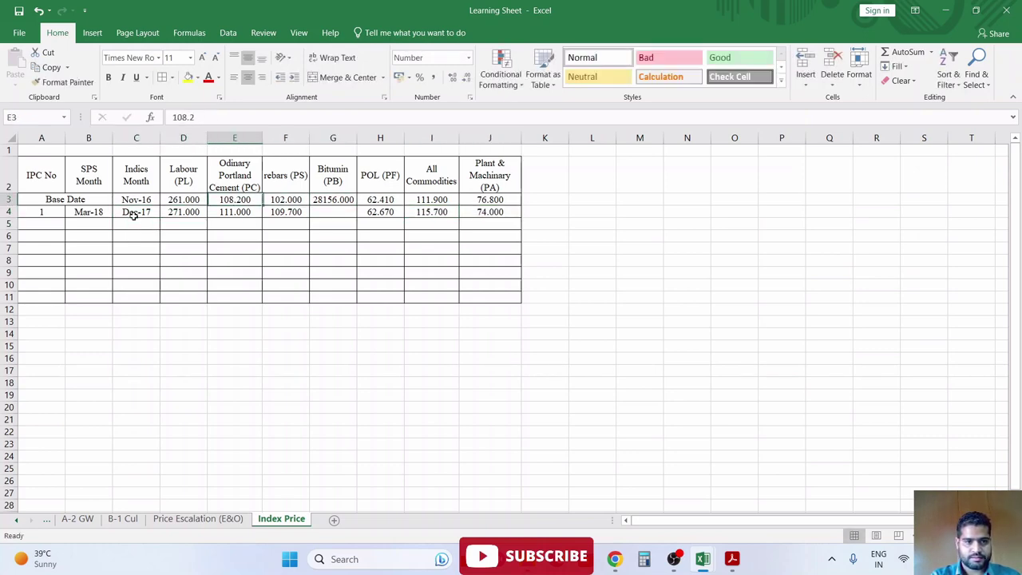
{"action": "key", "text": "Down"}
{"action": "key", "text": "Left"}
{"action": "key", "text": "Up"}
{"action": "key", "text": "shift+Down"}
{"action": "key", "text": "shift+Right"}
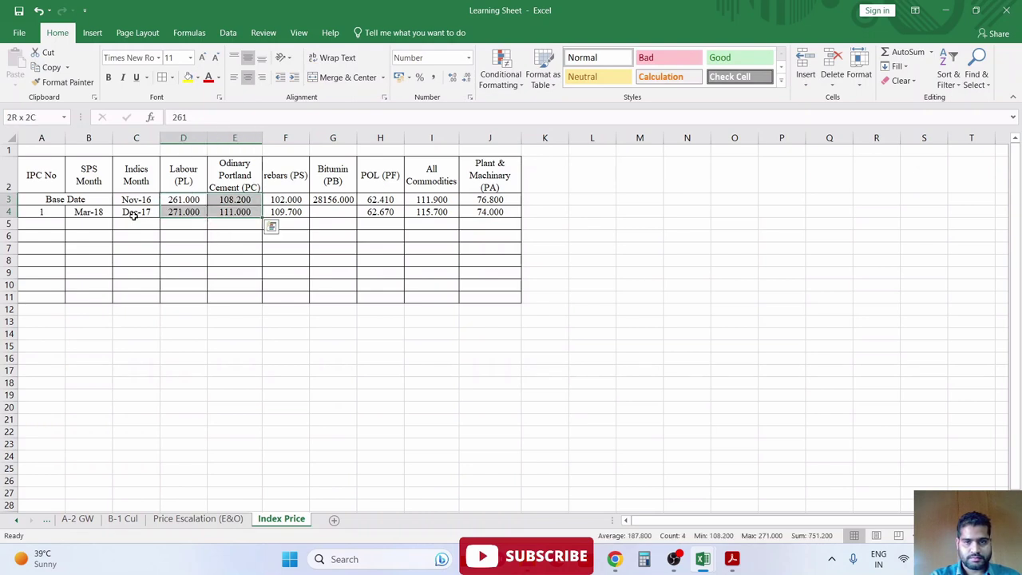
{"action": "key", "text": "ctrl+shift+Right"}
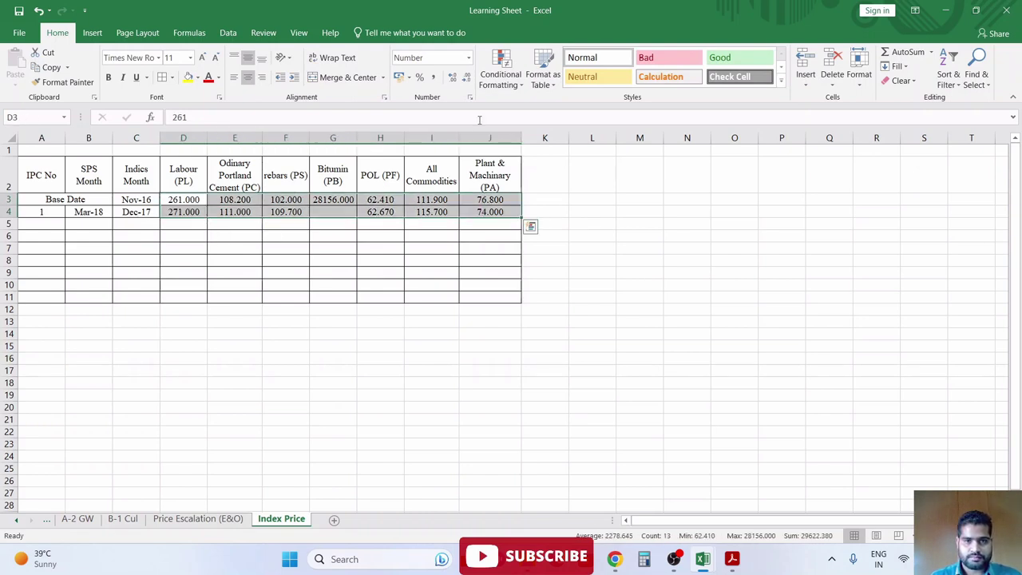
- Reduce the index values to two decimals and hide the Bitumen (PB) column G
{"action": "left_click", "coordinate": [466, 77]}
{"action": "left_click_drag", "start_coordinate": [332, 260], "coordinate": [333, 248]}
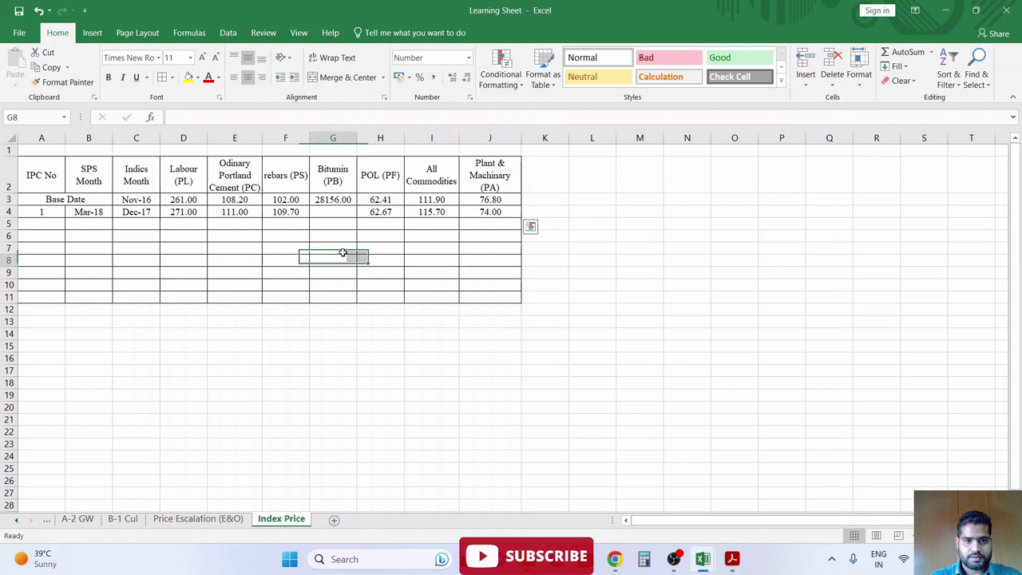
{"action": "left_click", "coordinate": [333, 137]}
{"action": "right_click", "coordinate": [333, 138]}
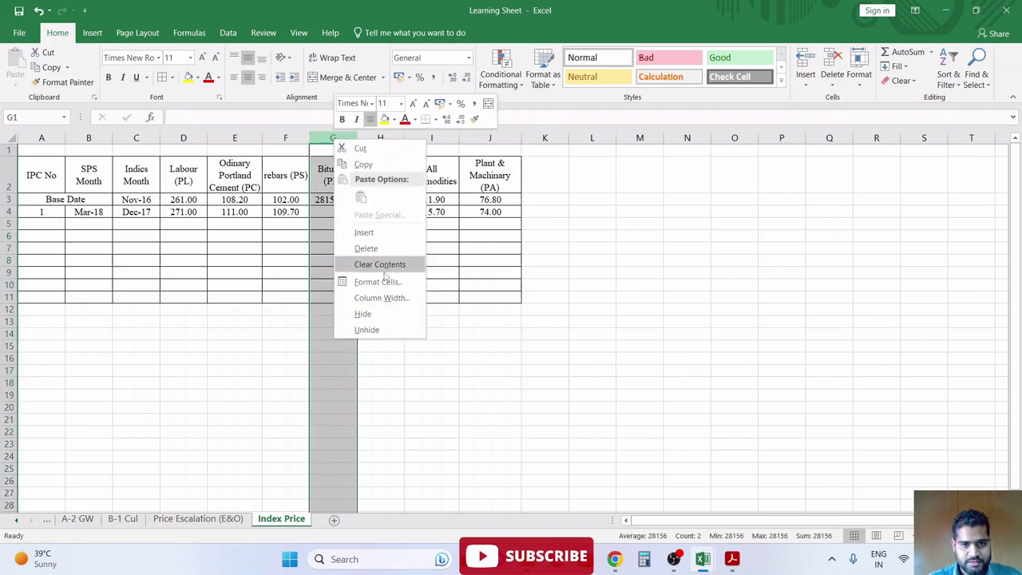
{"action": "left_click", "coordinate": [387, 314]}
- Check the index values block, view the Price Escalation Data folder, and return to the workbook
{"action": "left_click", "coordinate": [258, 233]}
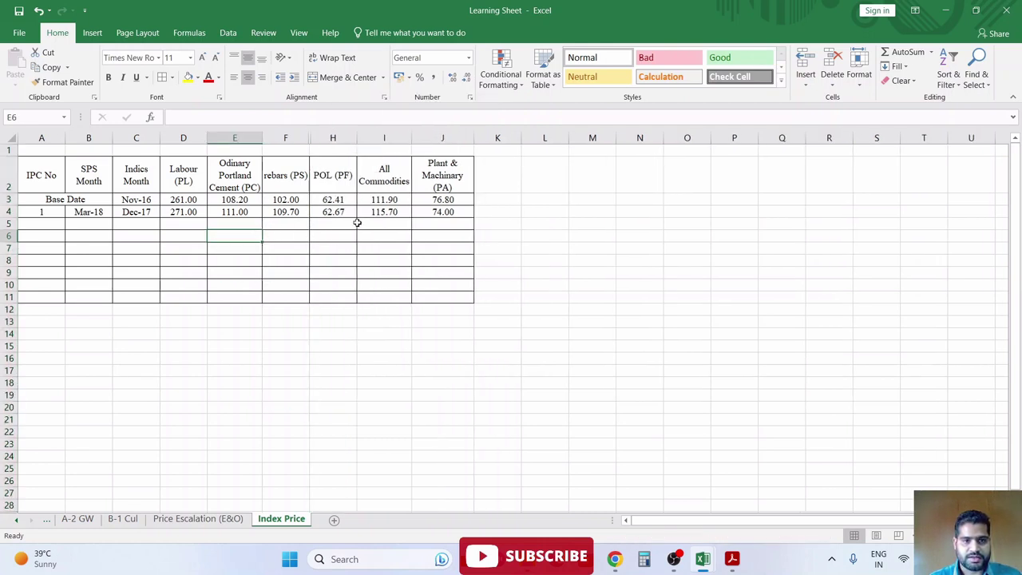
{"action": "left_click", "coordinate": [421, 216]}
{"action": "left_click_drag", "start_coordinate": [183, 200], "coordinate": [441, 212]}
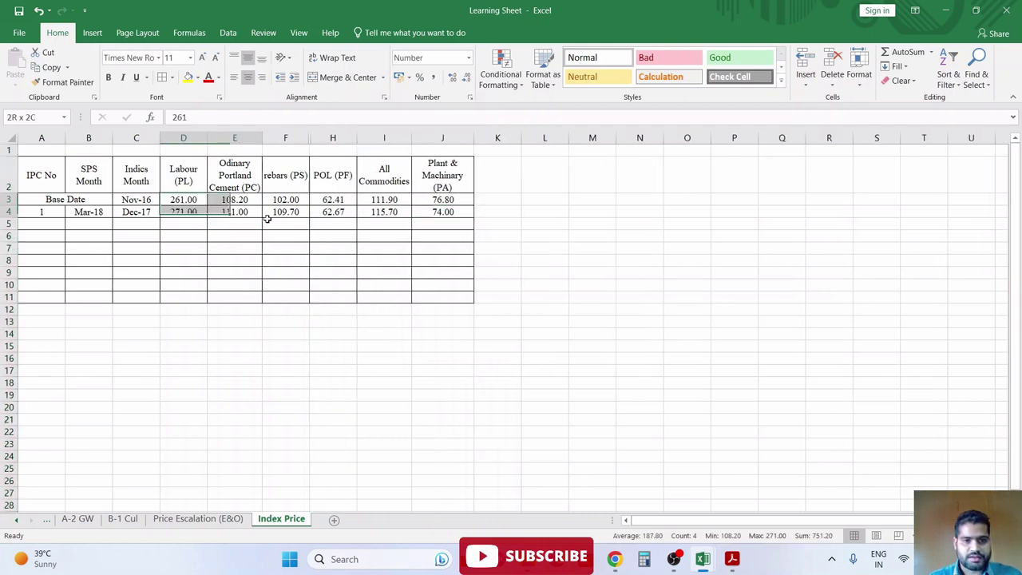
{"action": "left_click", "coordinate": [443, 236]}
{"action": "left_click", "coordinate": [353, 230]}
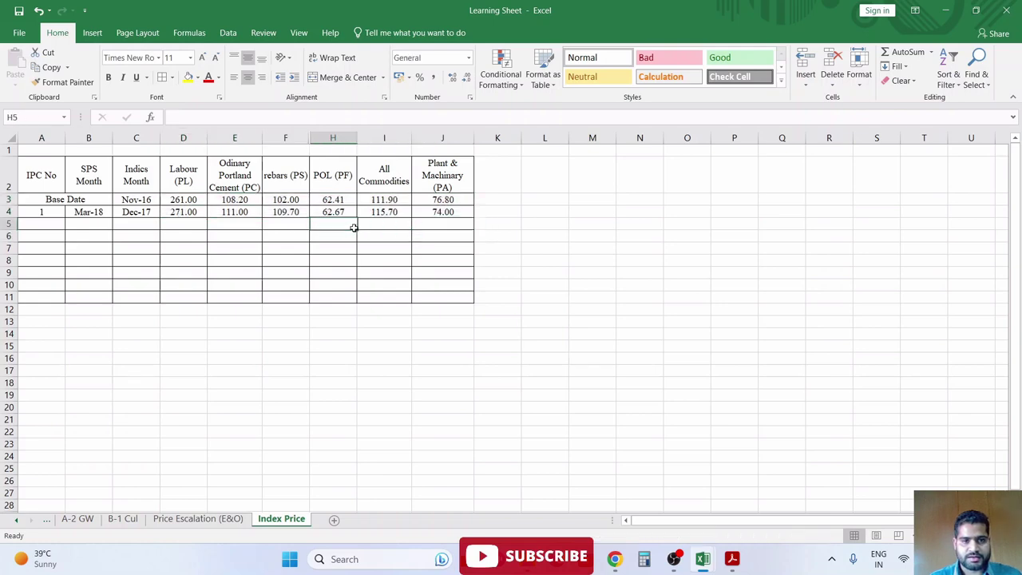
{"action": "left_click", "coordinate": [183, 226]}
{"action": "left_click", "coordinate": [184, 200]}
{"action": "mouse_move", "coordinate": [644, 559]}
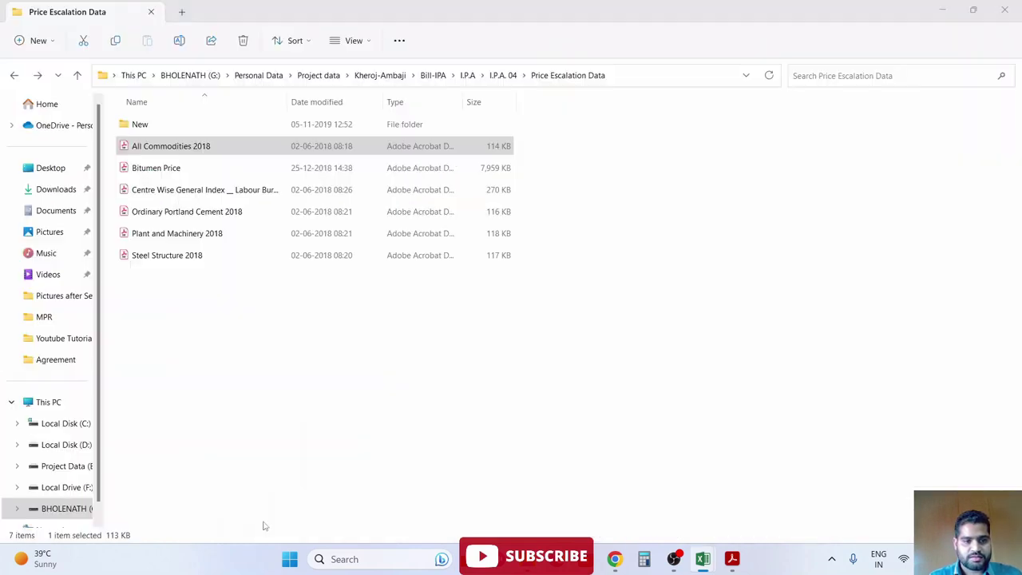
{"action": "key", "text": "alt+Tab"}
{"action": "mouse_move", "coordinate": [703, 559]}
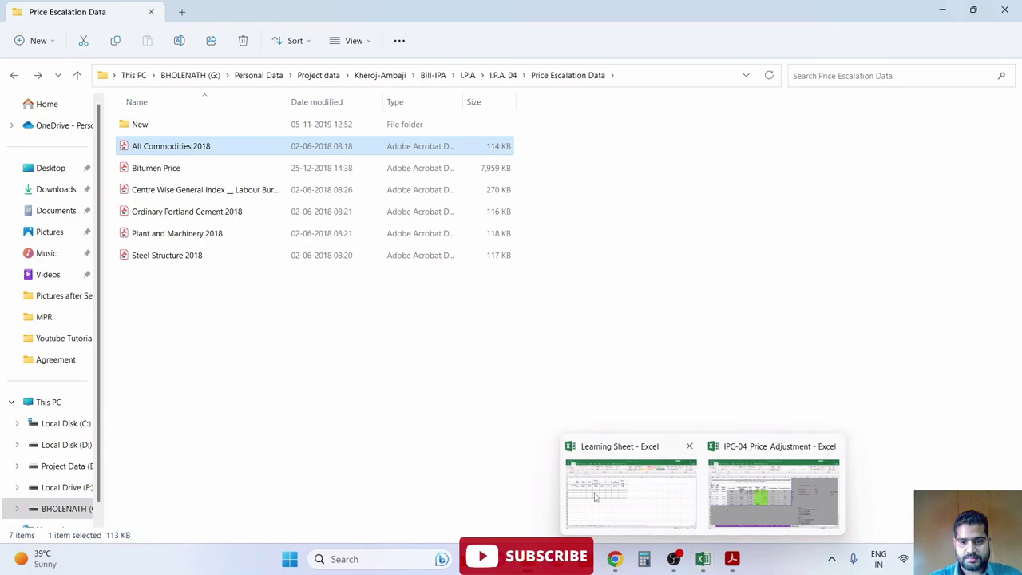
{"action": "left_click", "coordinate": [593, 493]}
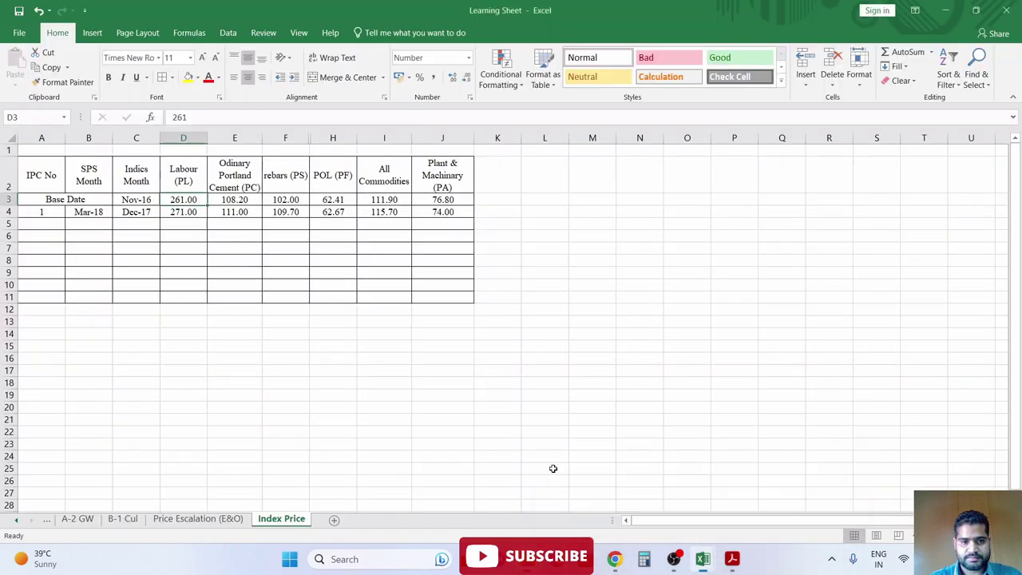
- Open the Price Escalation (E&O) sheet, then read the agreement's MO all-commodities definition on page 66
{"action": "left_click", "coordinate": [226, 519]}
{"action": "left_click", "coordinate": [390, 254]}
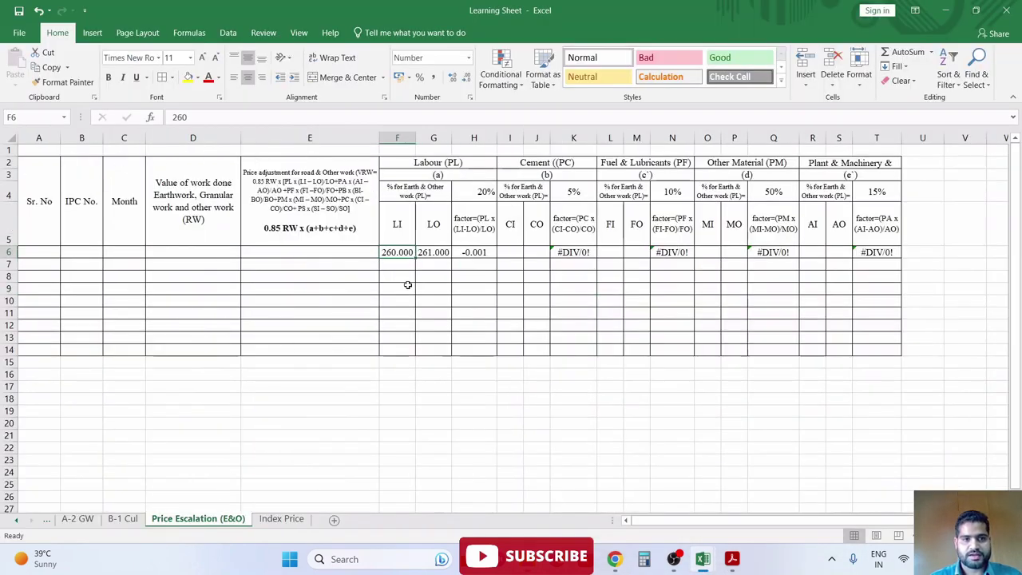
{"action": "key", "text": "alt+Tab"}
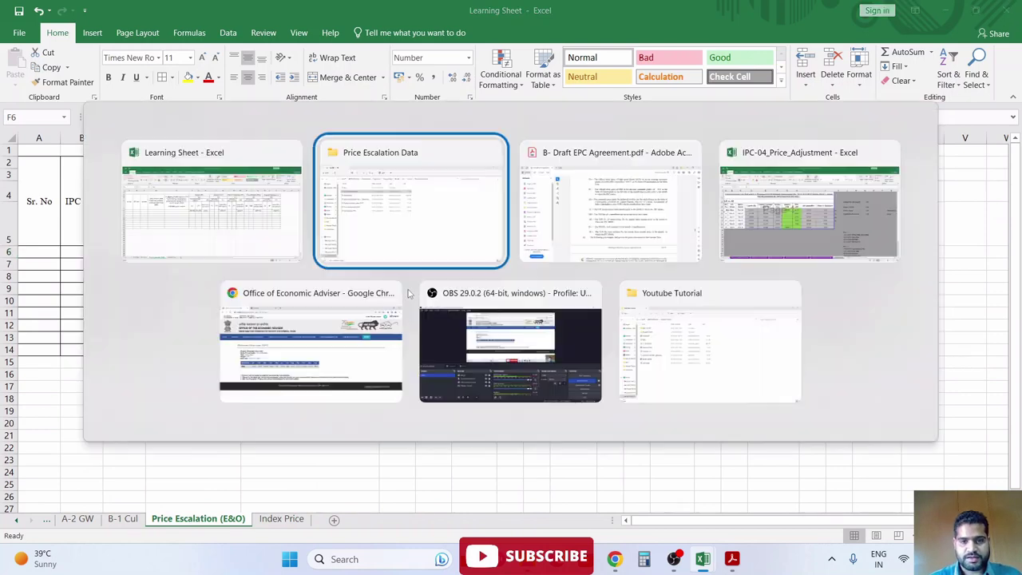
{"action": "key", "text": "alt+Tab"}
{"action": "key", "text": "alt+Tab"}
{"action": "key", "text": "alt+Tab"}
{"action": "key", "text": "alt+Tab"}
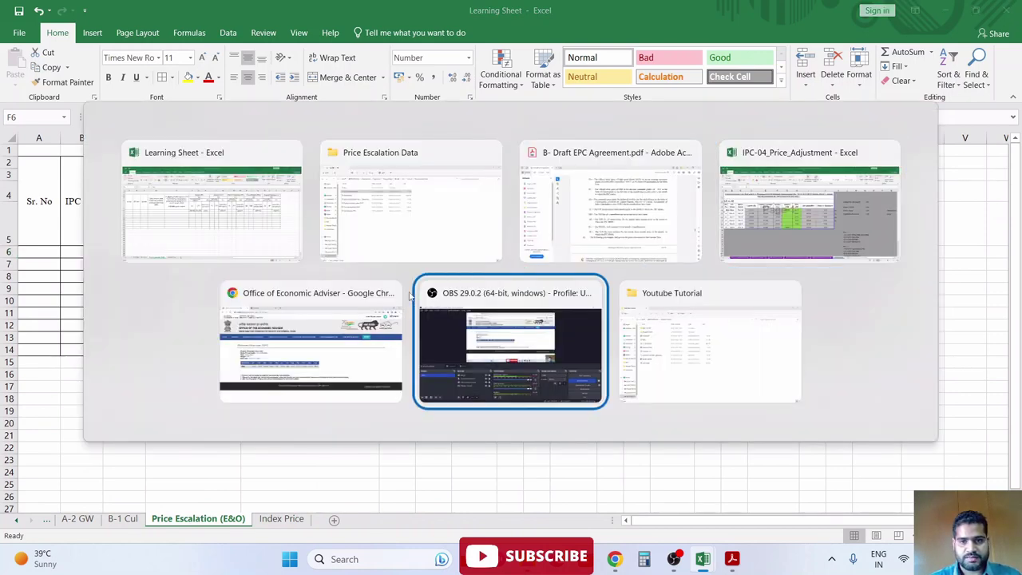
{"action": "key", "text": "alt+Tab"}
{"action": "key", "text": "alt+Tab"}
{"action": "key", "text": "alt+Tab"}
{"action": "key", "text": "alt+Tab"}
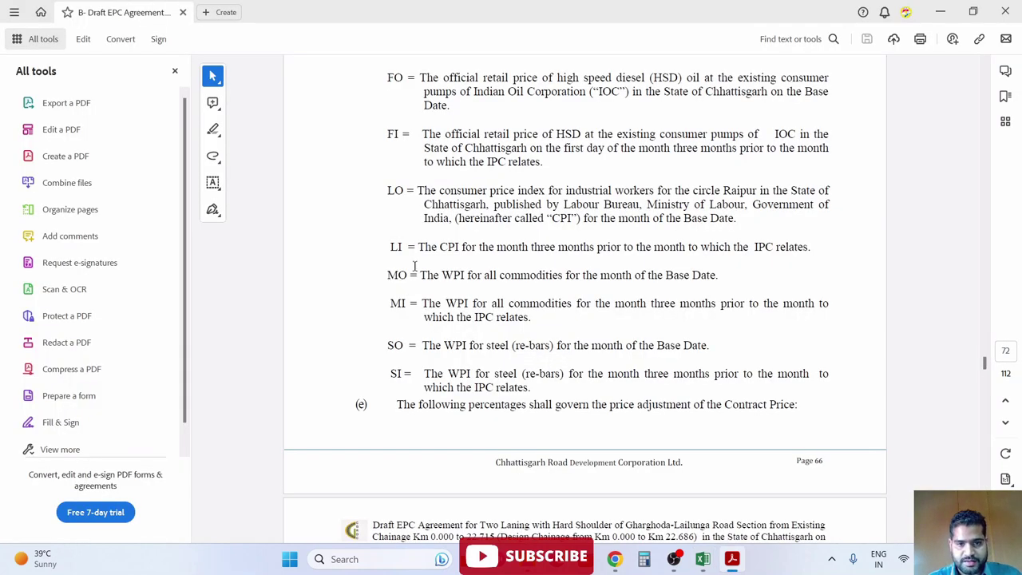
{"action": "double_click", "coordinate": [401, 274]}
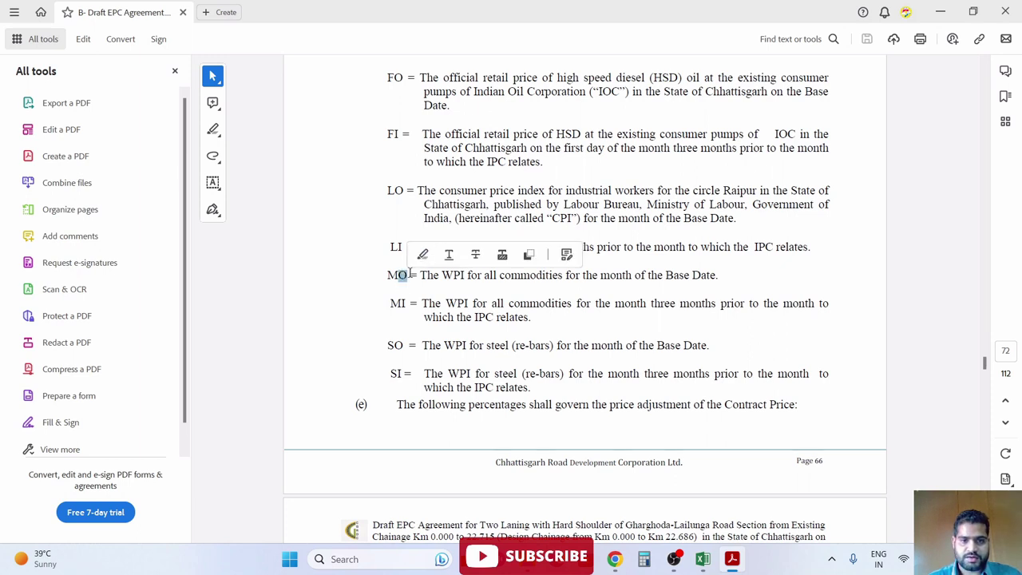
{"action": "left_click", "coordinate": [545, 279]}
{"action": "left_click_drag", "start_coordinate": [494, 279], "coordinate": [671, 279]}
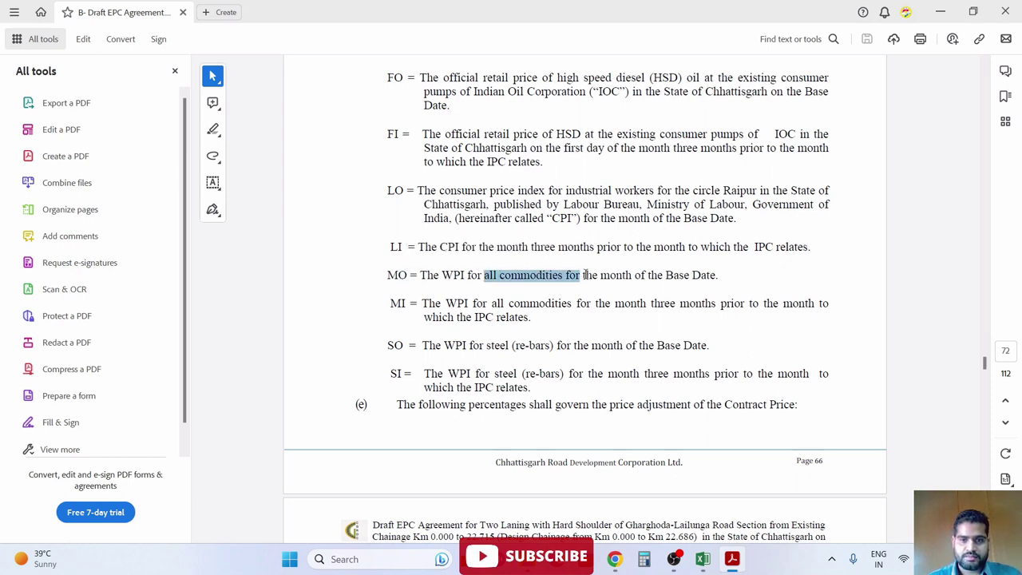
{"action": "key", "text": "alt+Tab"}
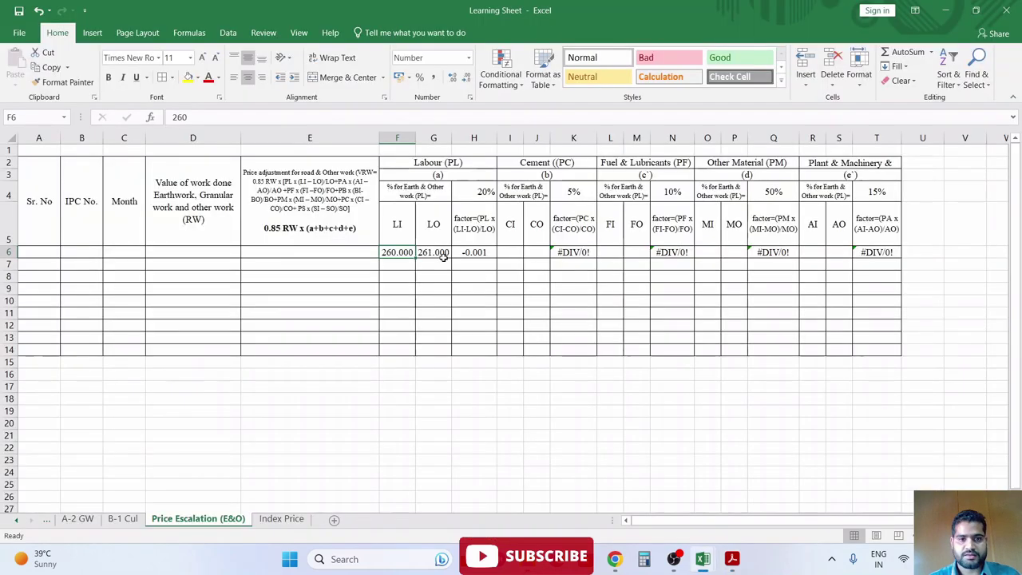
- Link LO in G6 to Index Price D3 (261.000) and clear the LI value in F6
{"action": "left_click", "coordinate": [441, 254]}
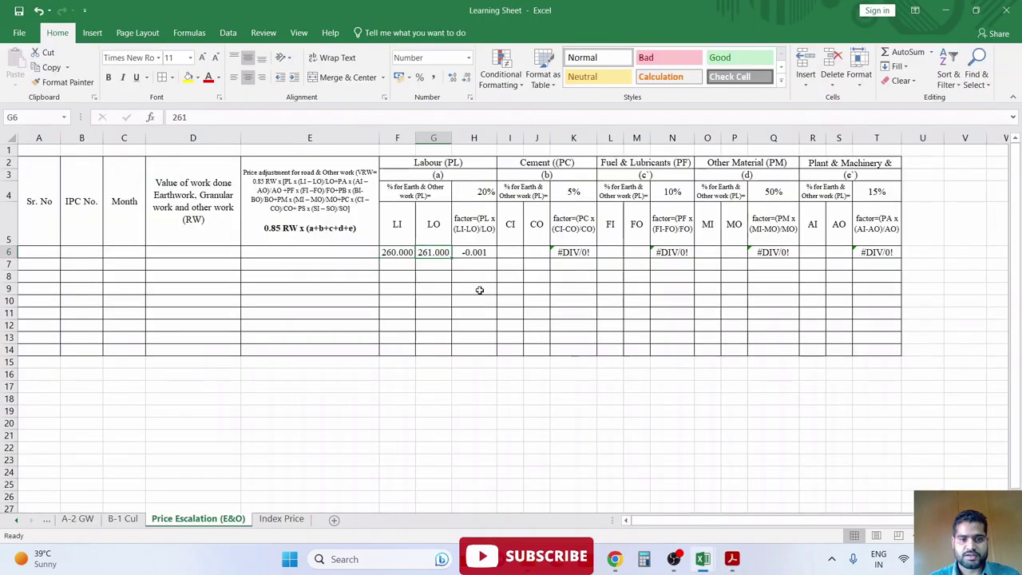
{"action": "type", "text": "+"}
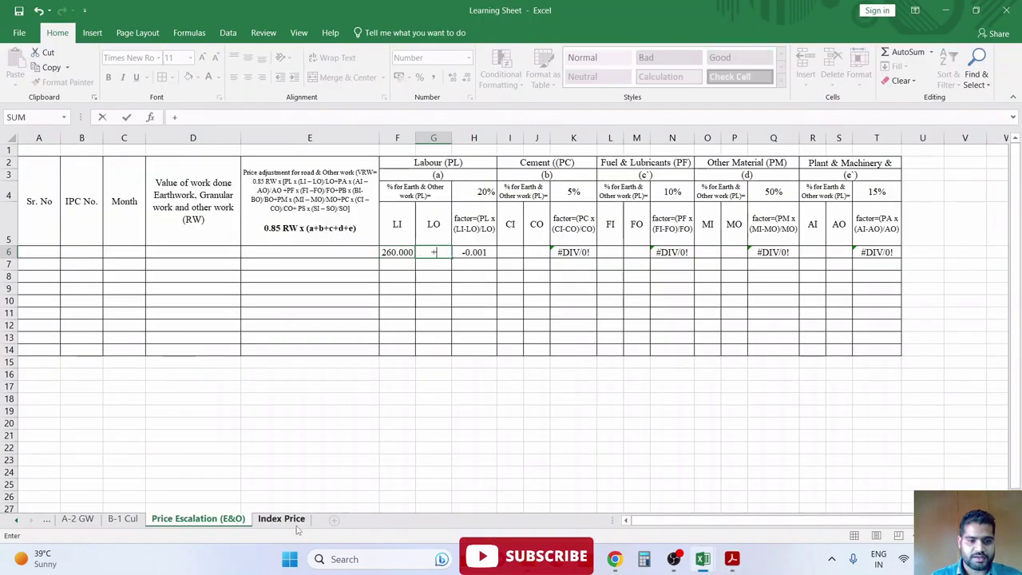
{"action": "left_click", "coordinate": [289, 519]}
{"action": "left_click", "coordinate": [183, 199]}
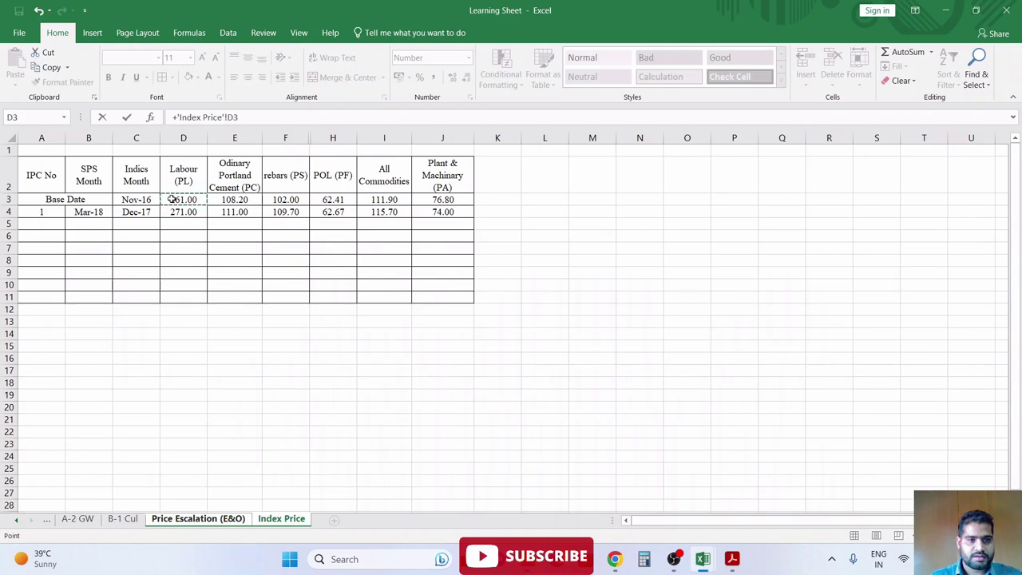
{"action": "key", "text": "Return"}
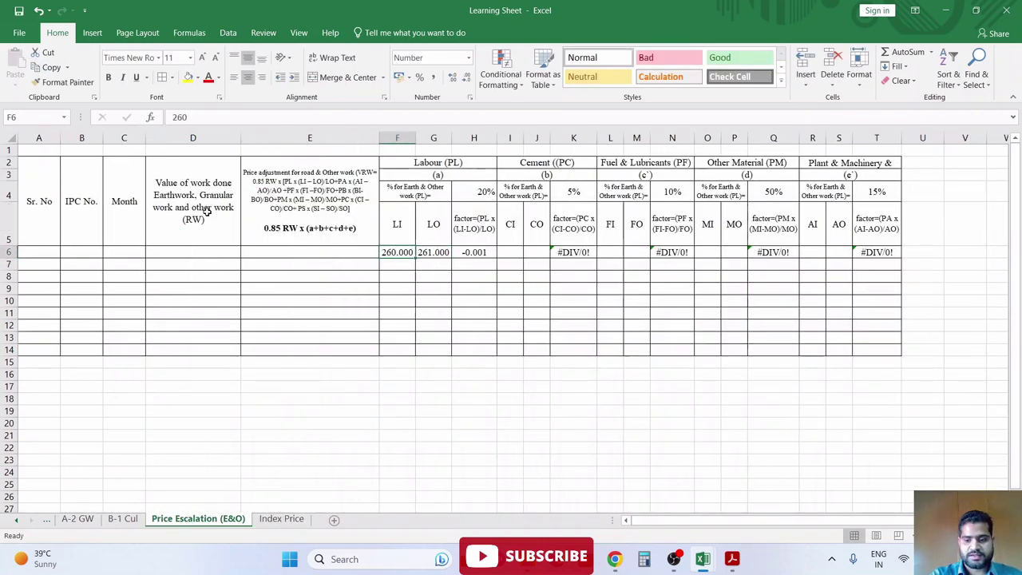
{"action": "key", "text": "Delete"}
{"action": "key", "text": "Right"}
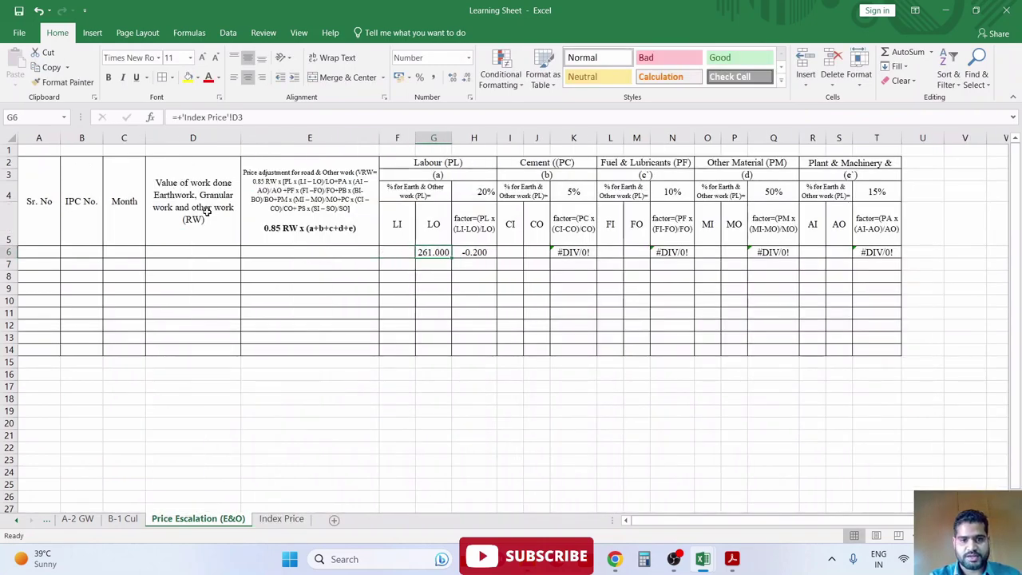
- Make G6's reference absolute as Index Price $D$3
{"action": "key", "text": "F2"}
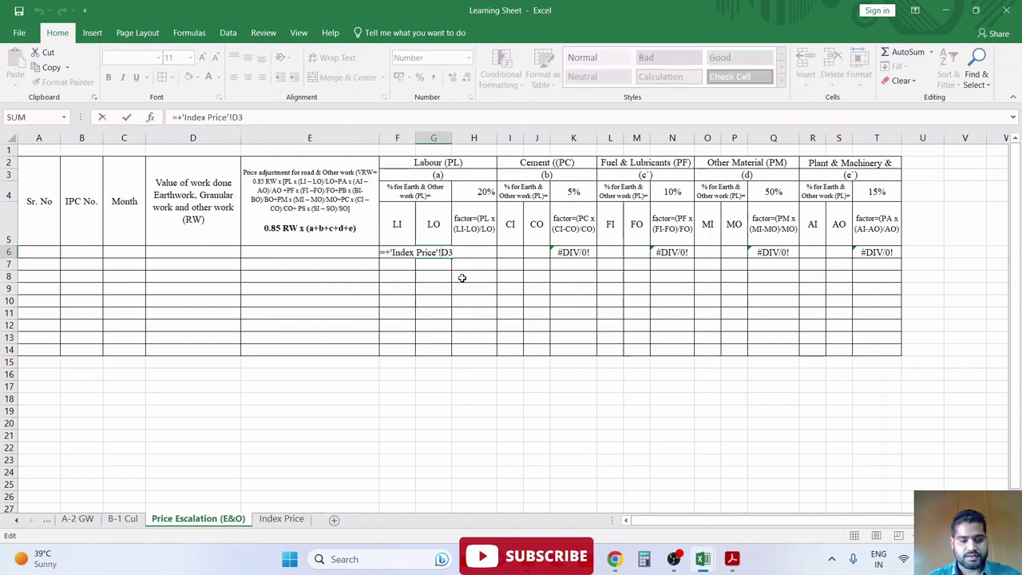
{"action": "key", "text": "F2"}
{"action": "key", "text": "F4"}
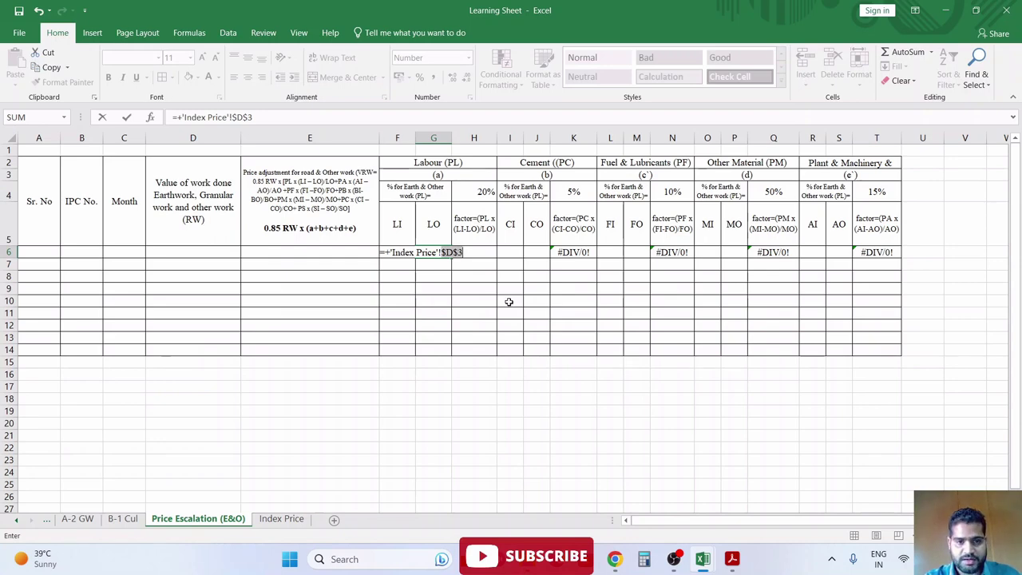
{"action": "key", "text": "Return"}
{"action": "key", "text": "Up"}
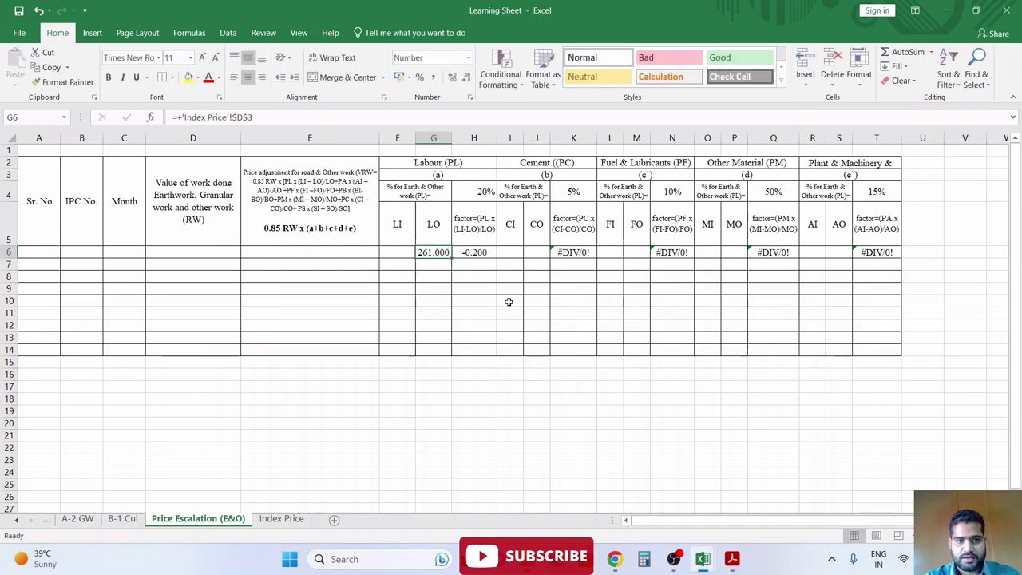
{"action": "key", "text": "F2"}
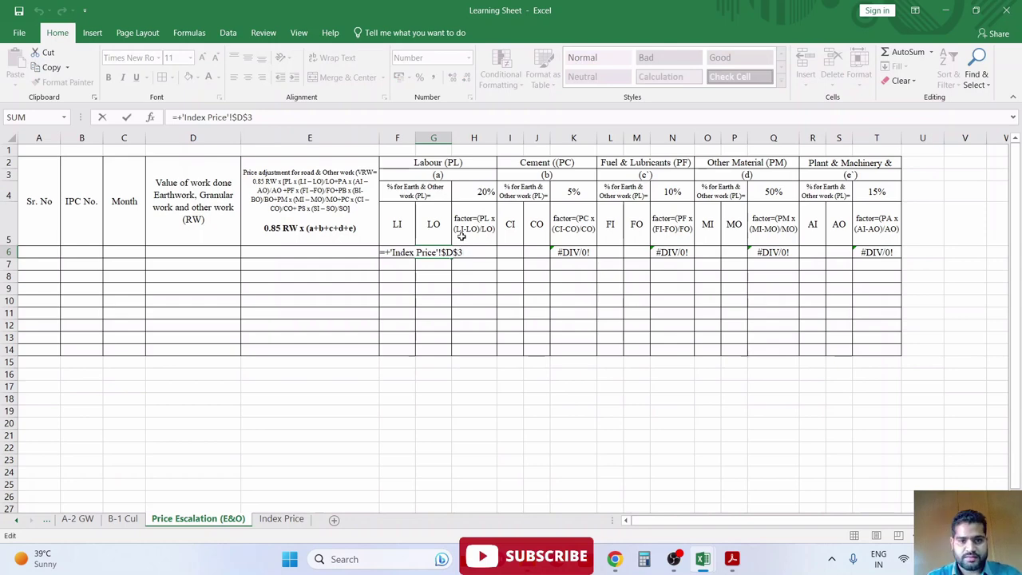
{"action": "key", "text": "Escape"}
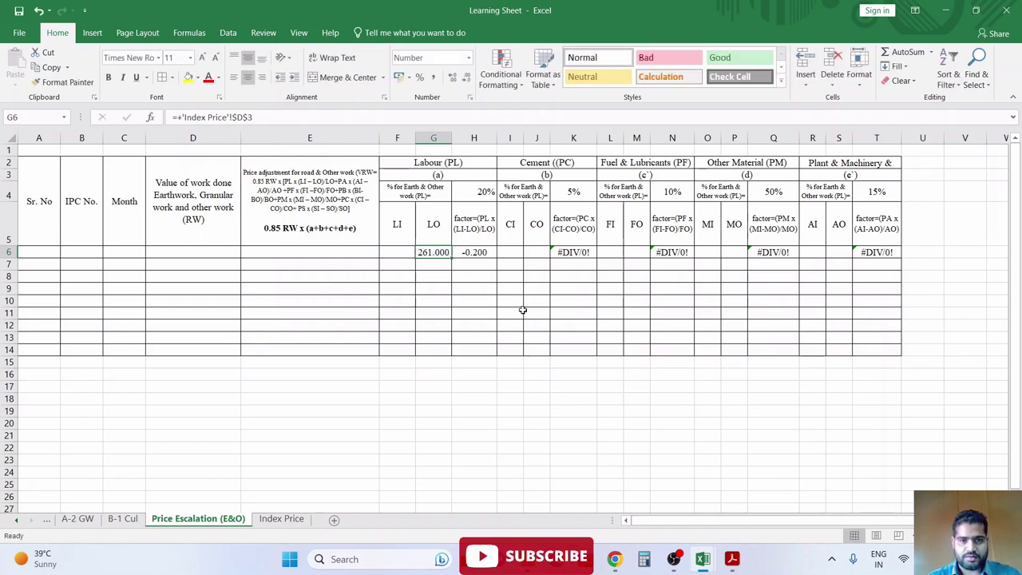
- Test-copy the G6 link into G7:G8, then delete the copies
{"action": "key", "text": "ctrl+c"}
{"action": "key", "text": "Down"}
{"action": "key", "text": "ctrl+v"}
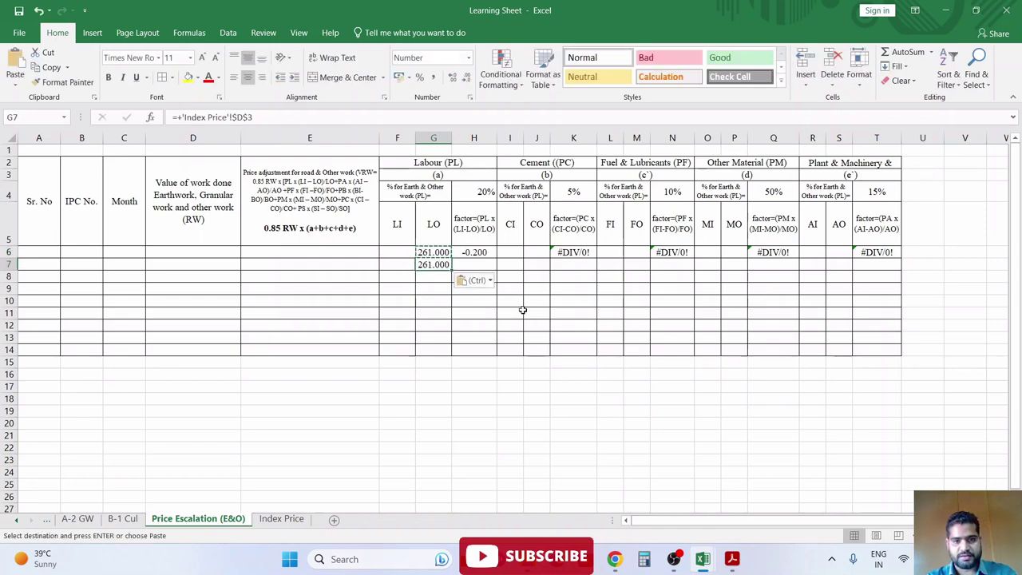
{"action": "key", "text": "shift+Down"}
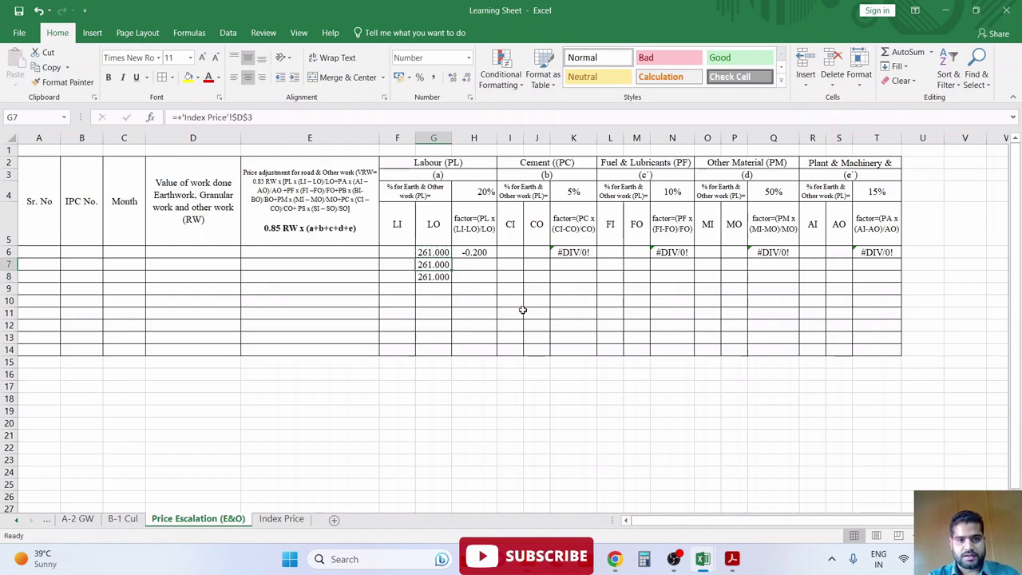
{"action": "key", "text": "Return"}
{"action": "key", "text": "Delete"}
{"action": "key", "text": "Up"}
- Link CO in J6 to Index Price E3 and FO to H3 (62.41)
{"action": "key", "text": "Right"}
{"action": "key", "text": "Right"}
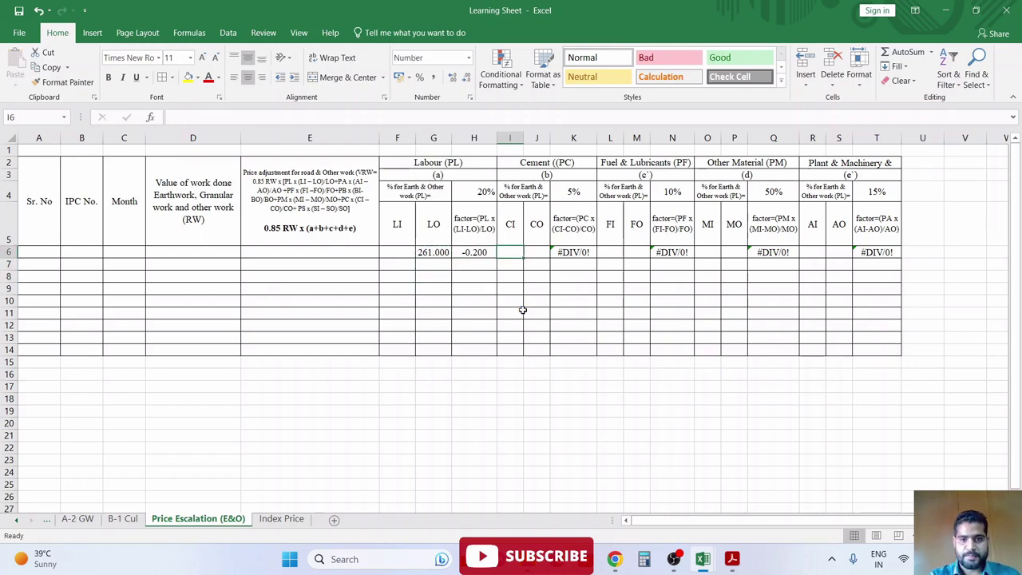
{"action": "key", "text": "Right"}
{"action": "type", "text": "+"}
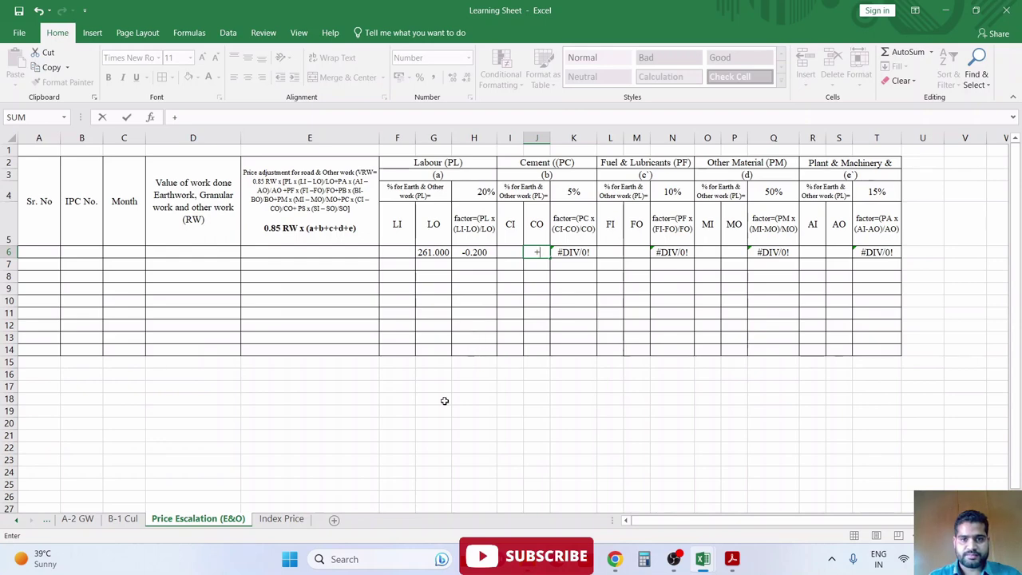
{"action": "left_click", "coordinate": [281, 518]}
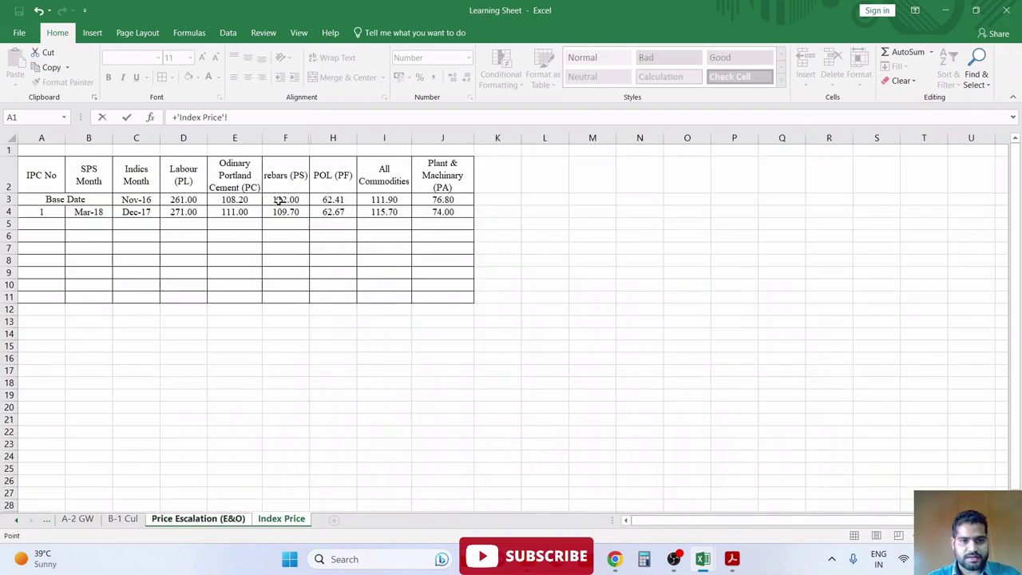
{"action": "left_click", "coordinate": [228, 202]}
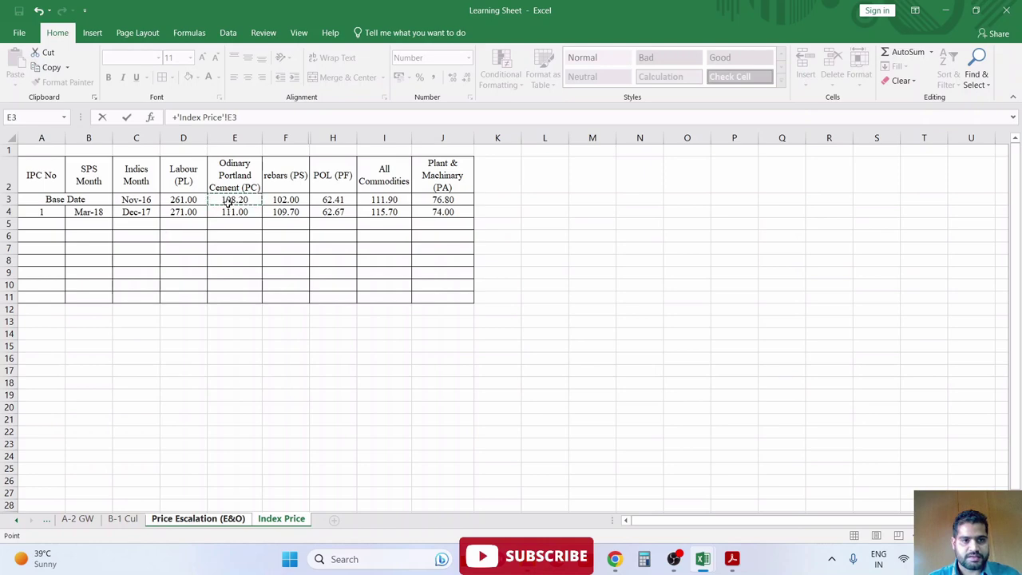
{"action": "key", "text": "Return"}
{"action": "key", "text": "Right"}
{"action": "key", "text": "Right"}
{"action": "key", "text": "Right"}
{"action": "key", "text": "Up"}
{"action": "type", "text": "+"}
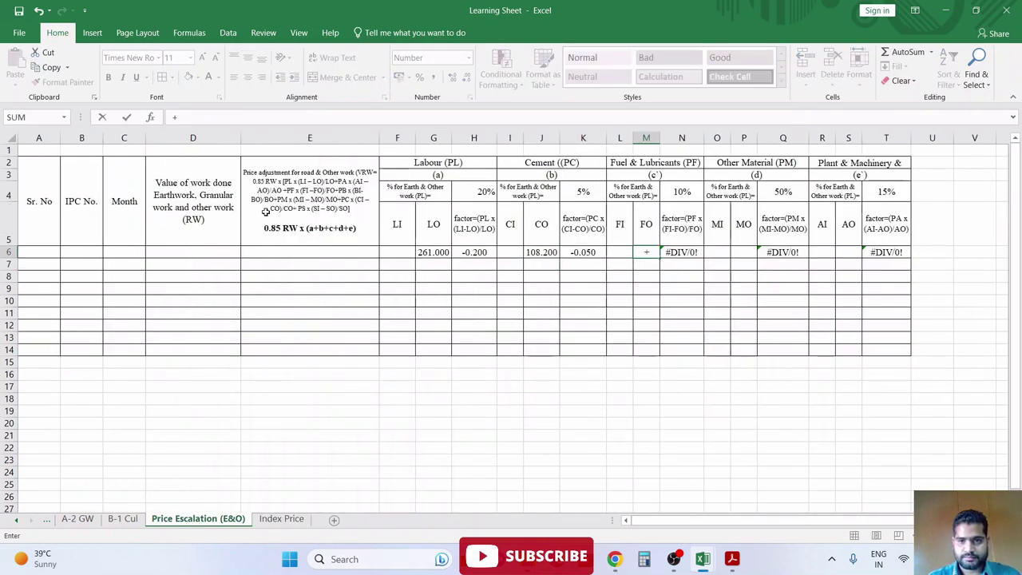
{"action": "left_click", "coordinate": [278, 519]}
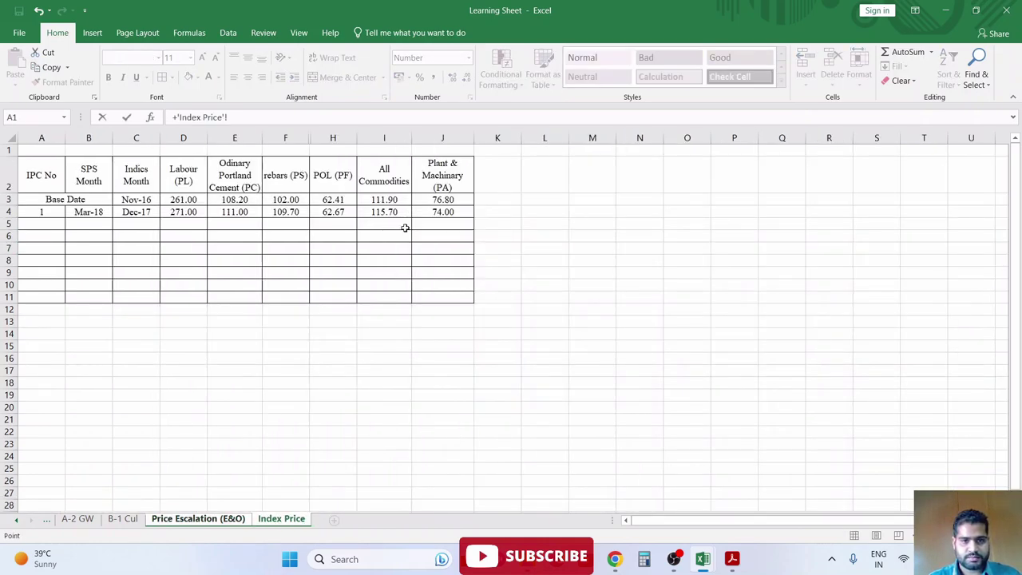
{"action": "left_click", "coordinate": [335, 199]}
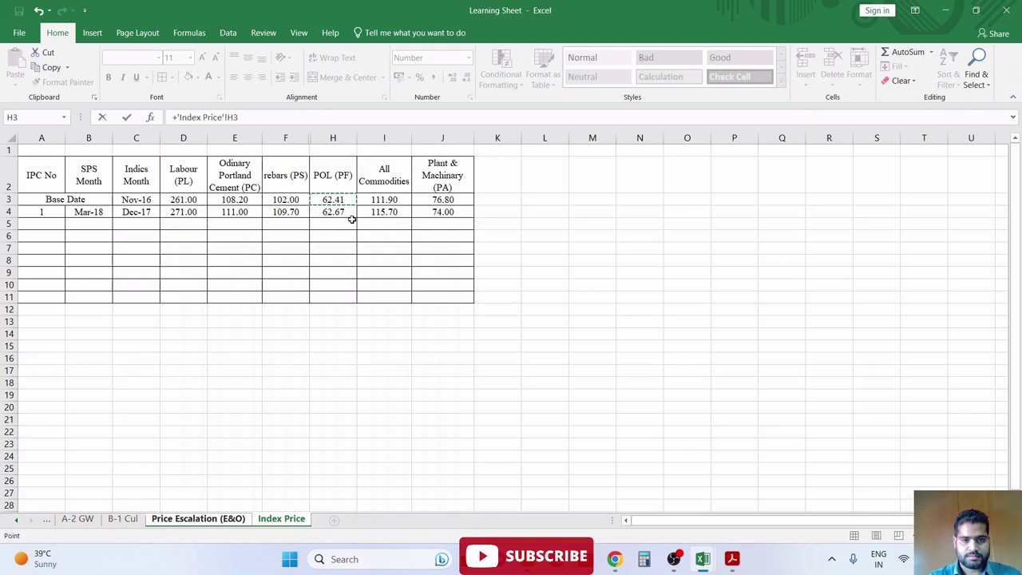
{"action": "key", "text": "Return"}
- Link MO to Index Price I3 (111.90) and AO to J3 (76.80)
{"action": "key", "text": "Right"}
{"action": "key", "text": "Right"}
{"action": "key", "text": "Right"}
{"action": "key", "text": "Up"}
{"action": "type", "text": "+"}
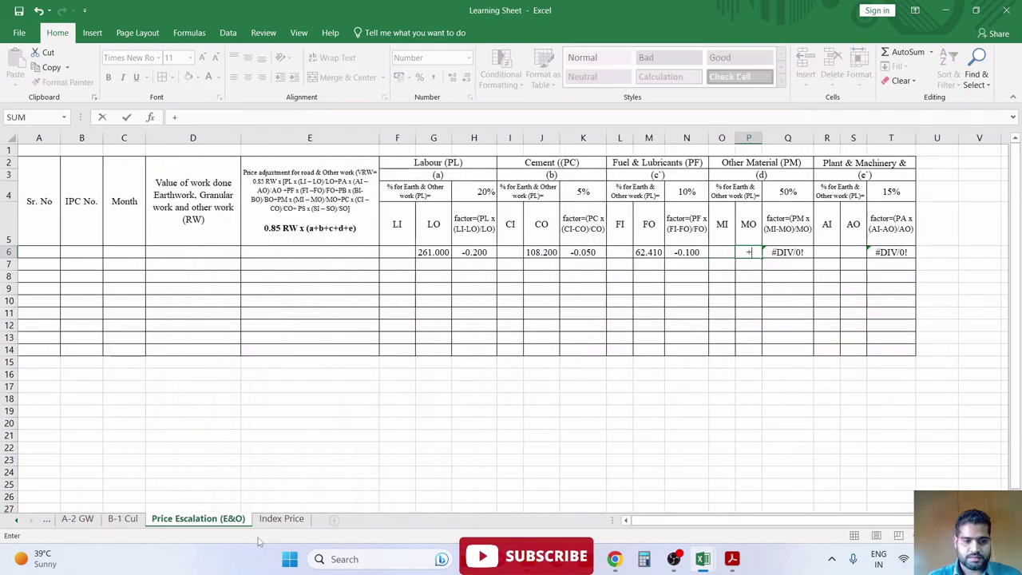
{"action": "left_click", "coordinate": [283, 520]}
{"action": "left_click", "coordinate": [383, 201]}
{"action": "key", "text": "Return"}
{"action": "key", "text": "Right"}
{"action": "key", "text": "Right"}
{"action": "key", "text": "Right"}
{"action": "key", "text": "Up"}
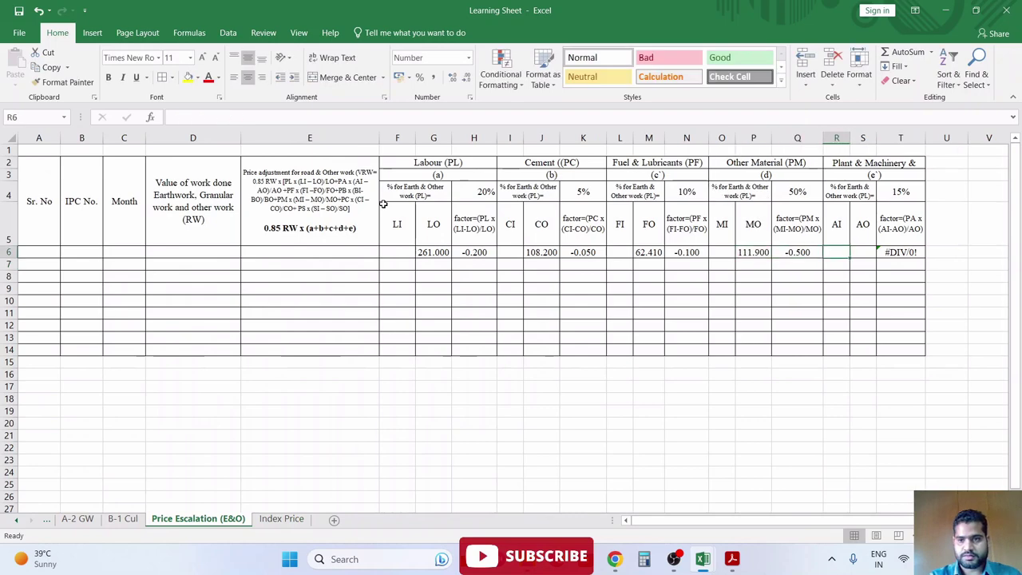
{"action": "type", "text": "+"}
{"action": "left_click", "coordinate": [281, 519]}
{"action": "left_click", "coordinate": [435, 199]}
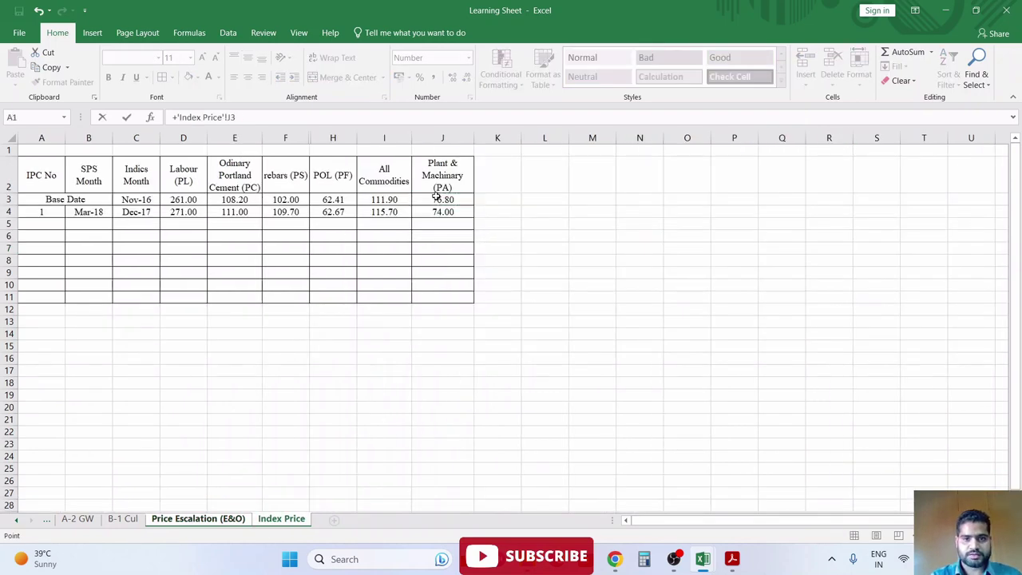
{"action": "key", "text": "Return"}
- Check the Other Material (PM) heading and start retyping the Index Price I2 header
{"action": "left_click", "coordinate": [728, 162]}
{"action": "double_click", "coordinate": [727, 162]}
{"action": "key", "text": "Escape"}
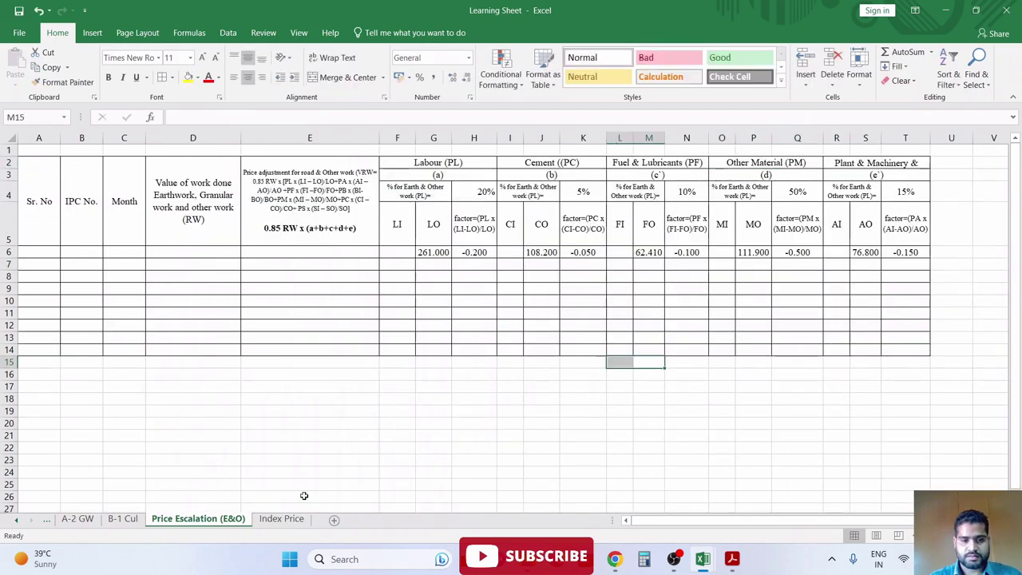
{"action": "left_click", "coordinate": [281, 519]}
{"action": "left_click", "coordinate": [404, 186]}
{"action": "type", "text": "Otj"}
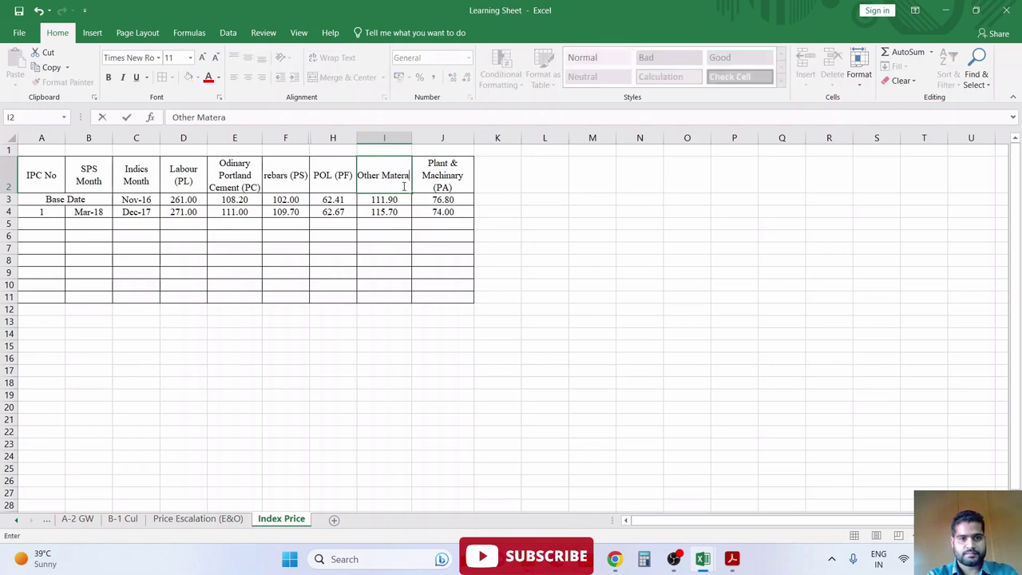
- Correct the Index Price header I2 so it reads Other Material
{"action": "key", "text": "BackSpace"}
{"action": "type", "text": "ial"}
{"action": "key", "text": "ctrl+Return"}
- Recheck the row 6 base index link formulas in J6, M6, P6 and S6, leaving them unchanged
{"action": "left_click", "coordinate": [198, 518]}
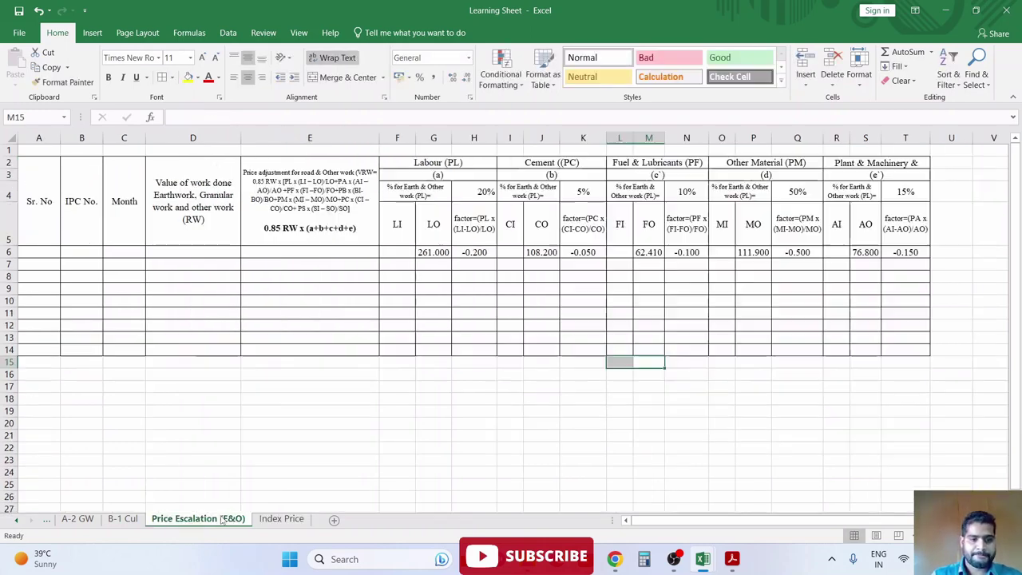
{"action": "left_click", "coordinate": [541, 252]}
{"action": "double_click", "coordinate": [541, 252]}
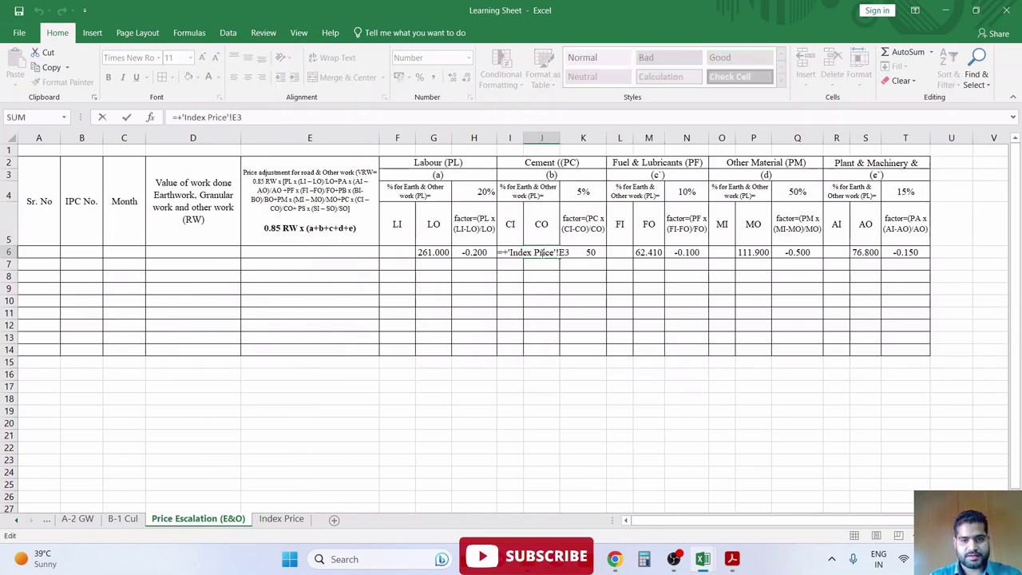
{"action": "key", "text": "Tab"}
{"action": "key", "text": "Tab"}
{"action": "key", "text": "Tab"}
{"action": "key", "text": "F2"}
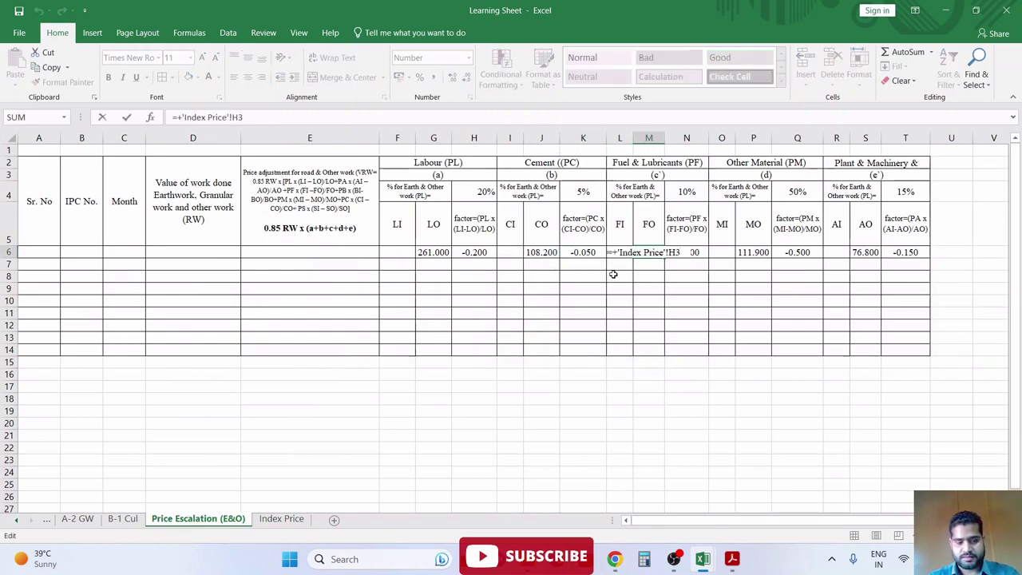
{"action": "key", "text": "Tab"}
{"action": "key", "text": "Tab"}
{"action": "key", "text": "Tab"}
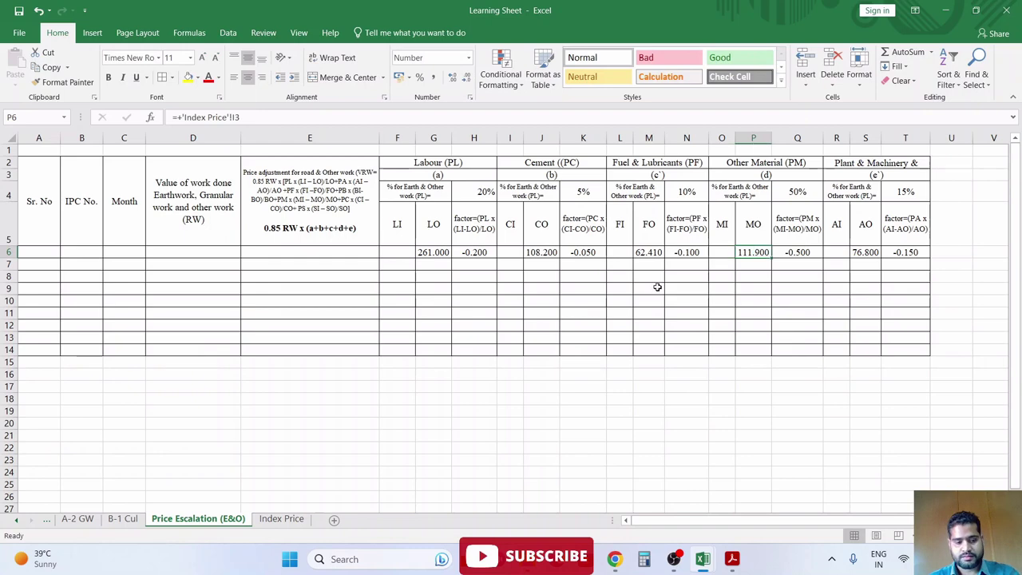
{"action": "key", "text": "F2"}
{"action": "key", "text": "Tab"}
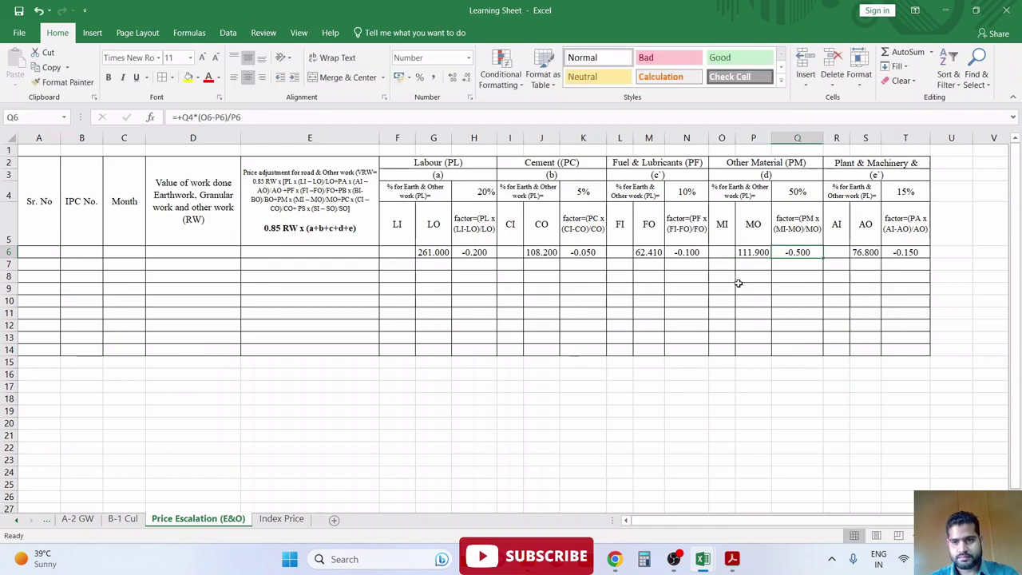
{"action": "key", "text": "Tab"}
{"action": "key", "text": "Tab"}
{"action": "key", "text": "F2"}
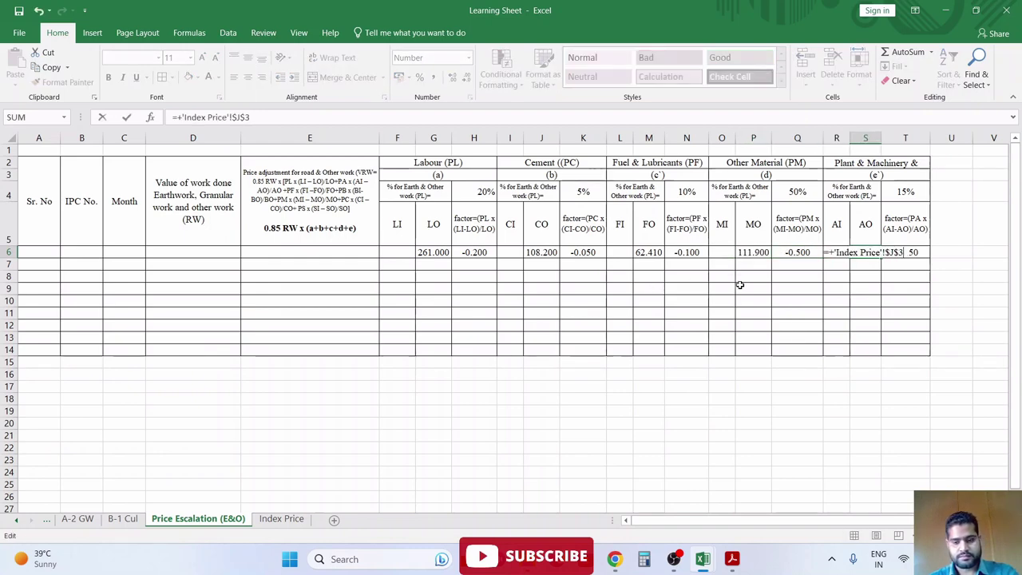
{"action": "key", "text": "Return"}
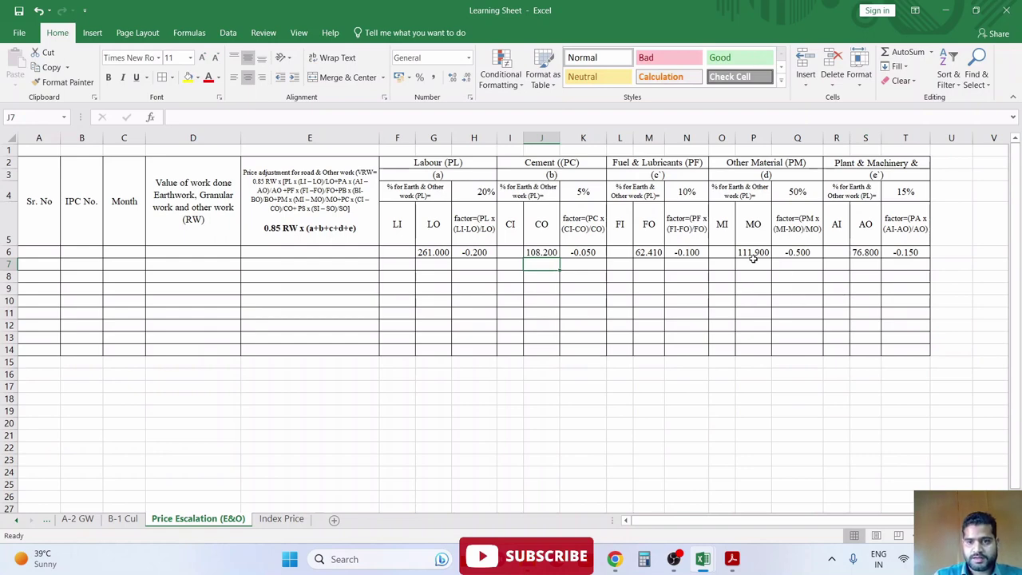
- Enter Sr. No 1, IPC No. 1 and month Mar-18 in A6:C6
{"action": "left_click", "coordinate": [731, 254]}
{"action": "left_click", "coordinate": [407, 254]}
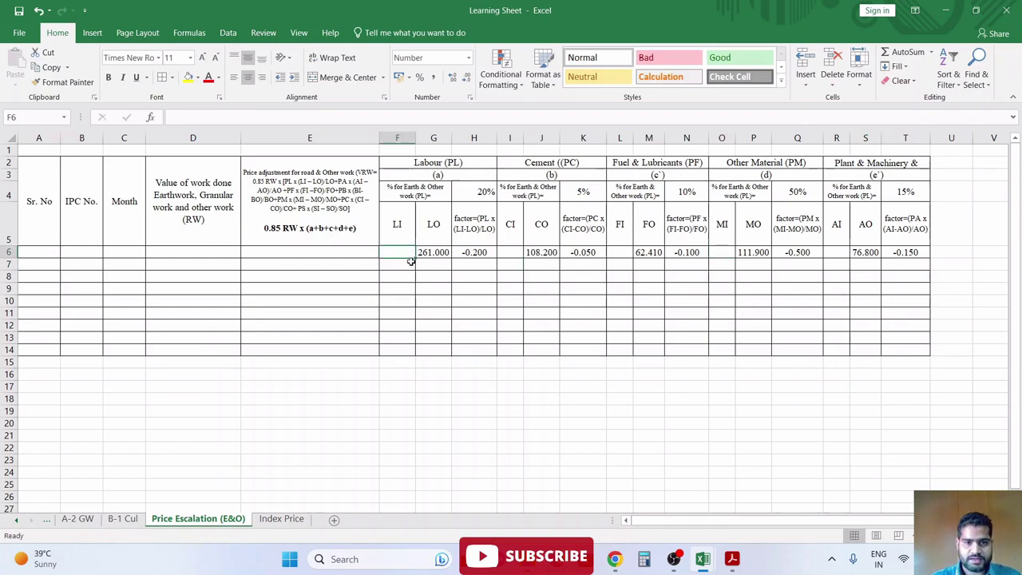
{"action": "key", "text": "Left"}
{"action": "key", "text": "Left"}
{"action": "key", "text": "Left"}
{"action": "key", "text": "Left"}
{"action": "key", "text": "Left"}
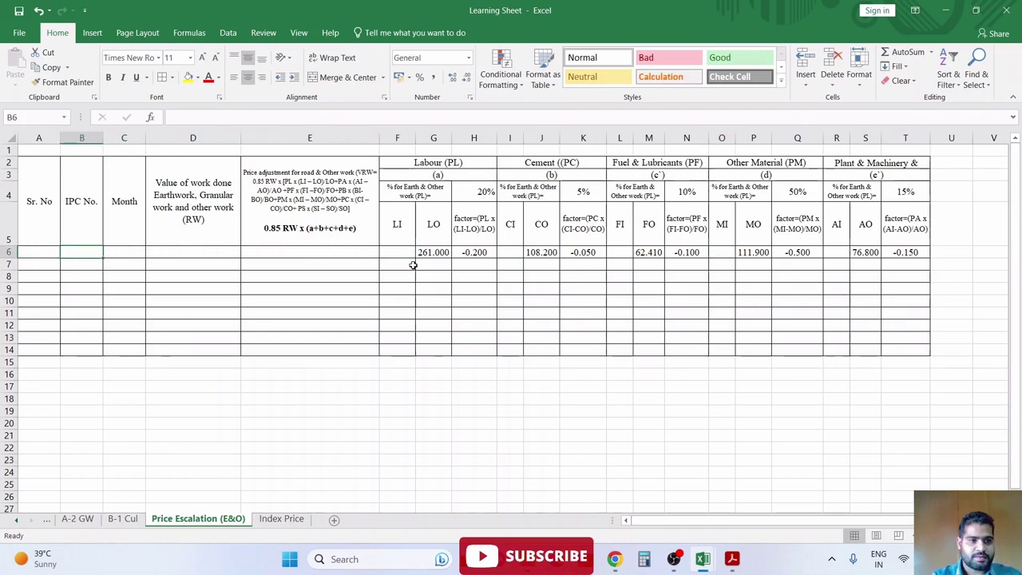
{"action": "type", "text": "1"}
{"action": "key", "text": "Tab"}
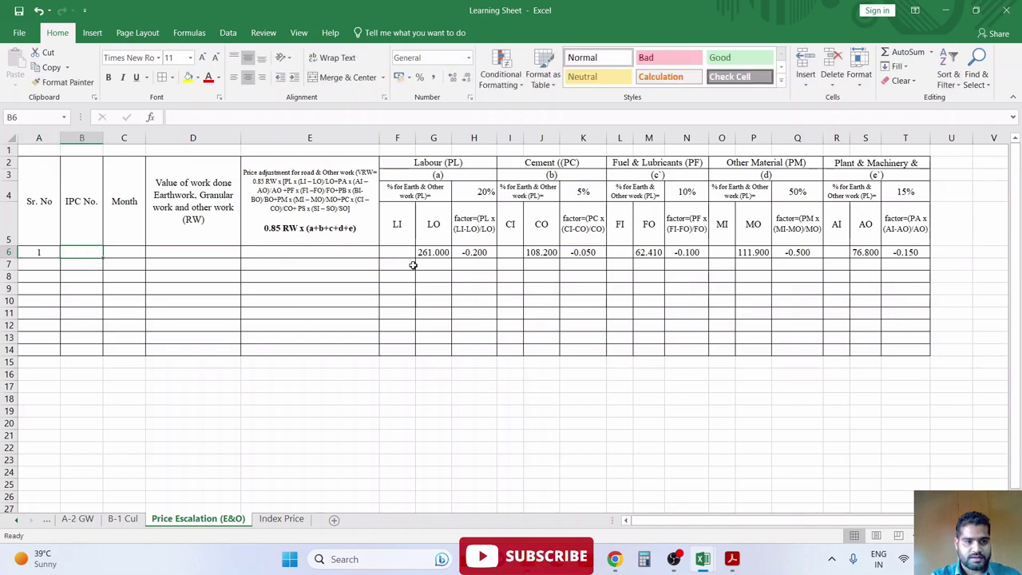
{"action": "type", "text": "1"}
{"action": "key", "text": "Tab"}
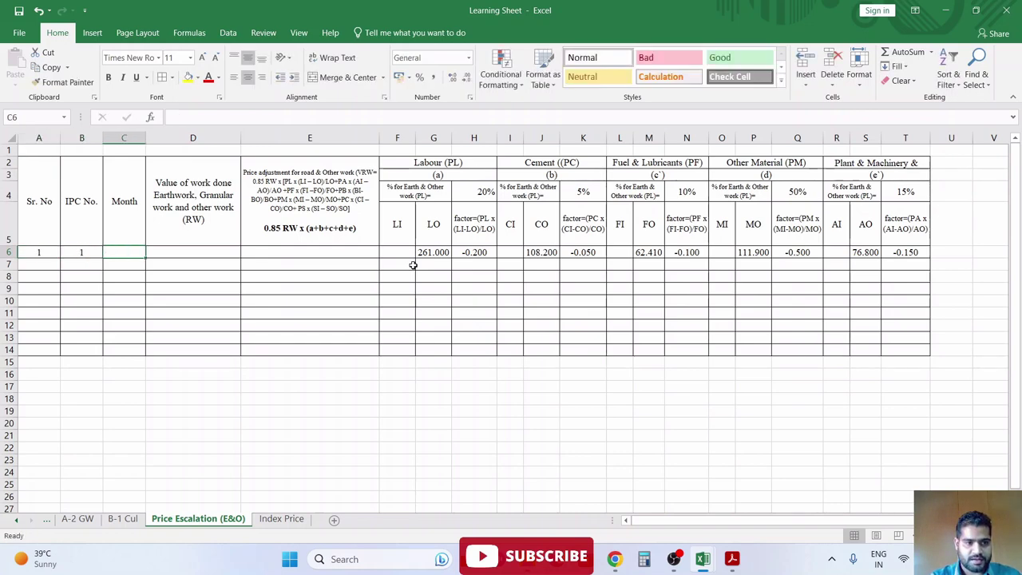
{"action": "type", "text": "M"}
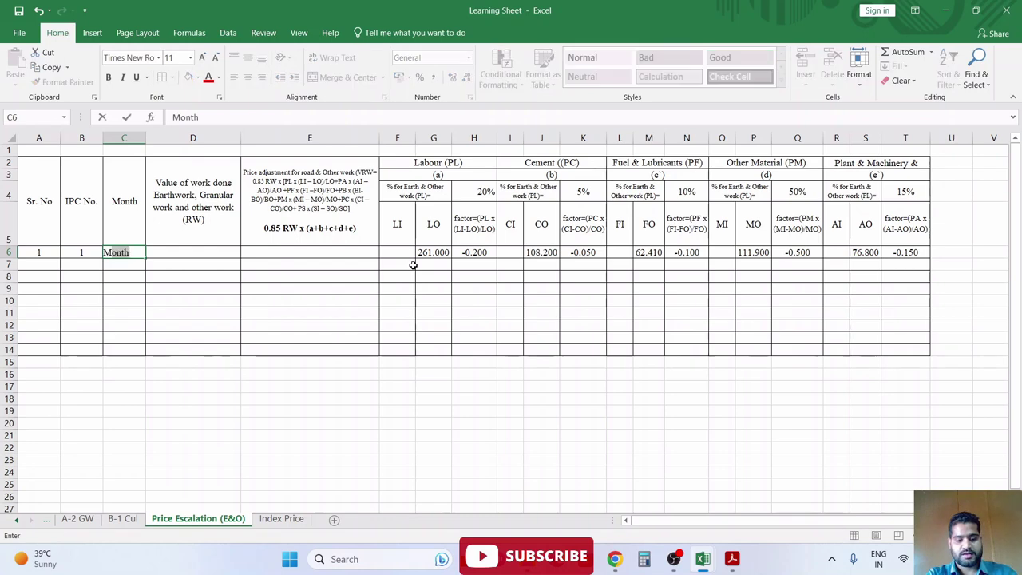
{"action": "type", "text": "ar-"}
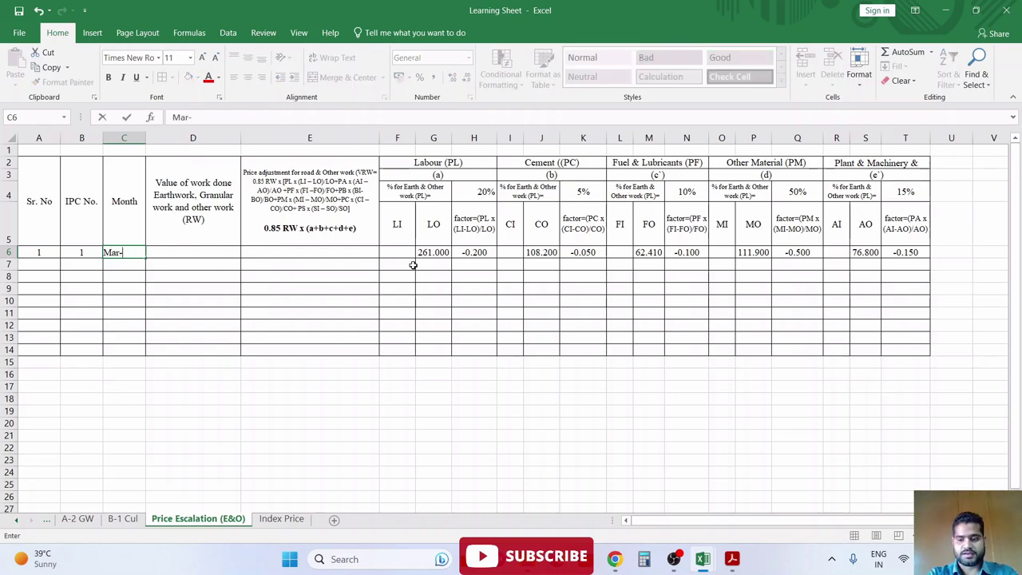
{"action": "type", "text": "18"}
{"action": "key", "text": "Tab"}
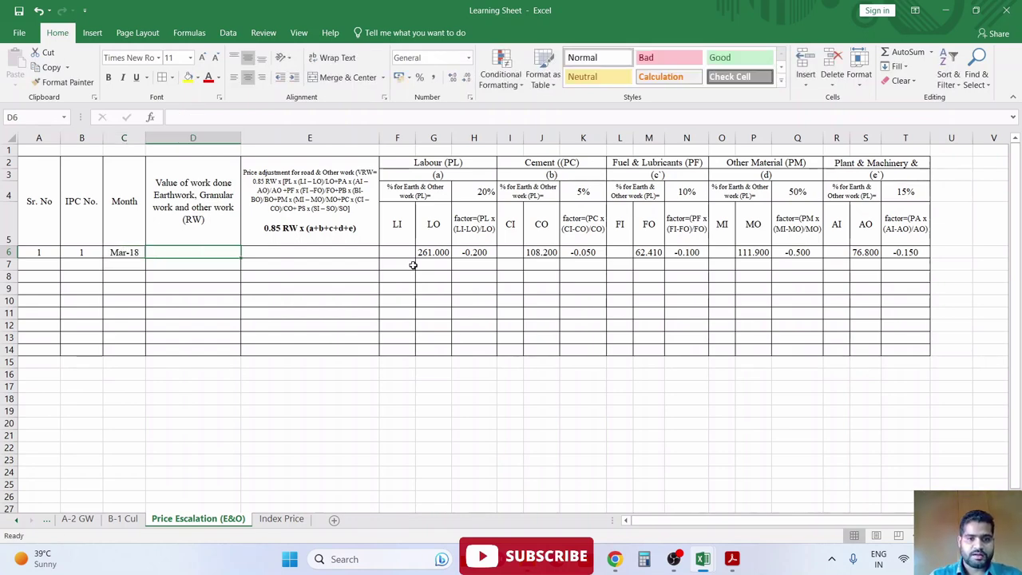
- Link LI cell F6 to the current Labour index 271.00 in Index Price D4
{"action": "left_click", "coordinate": [406, 257]}
{"action": "type", "text": "+"}
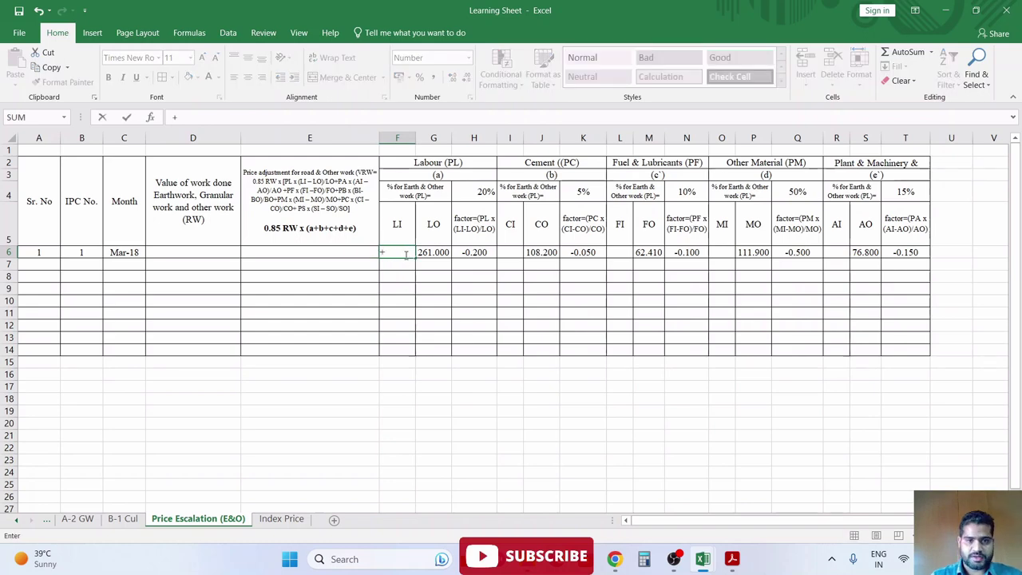
{"action": "left_click", "coordinate": [281, 518]}
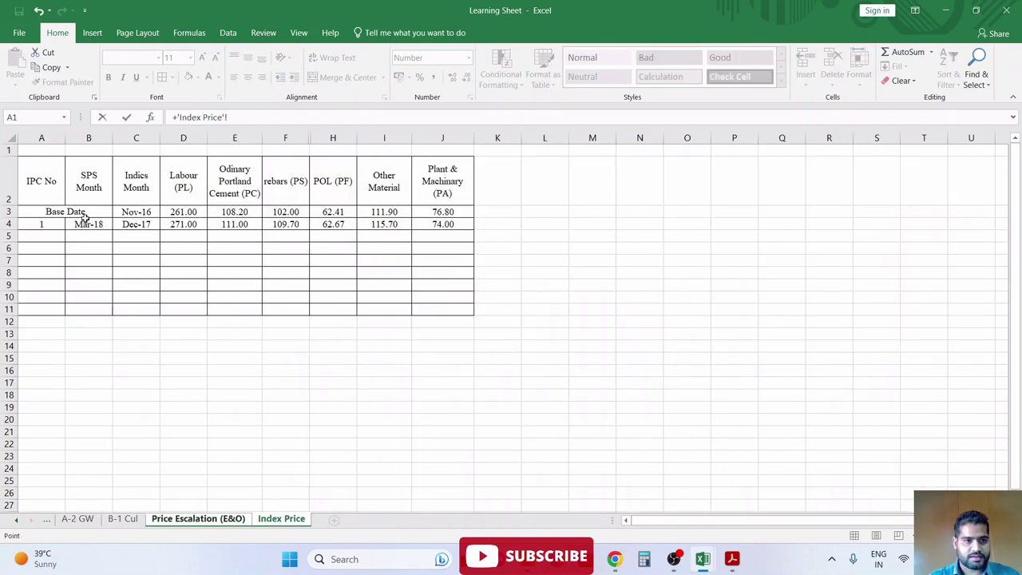
{"action": "key", "text": "ctrl+Page_Up"}
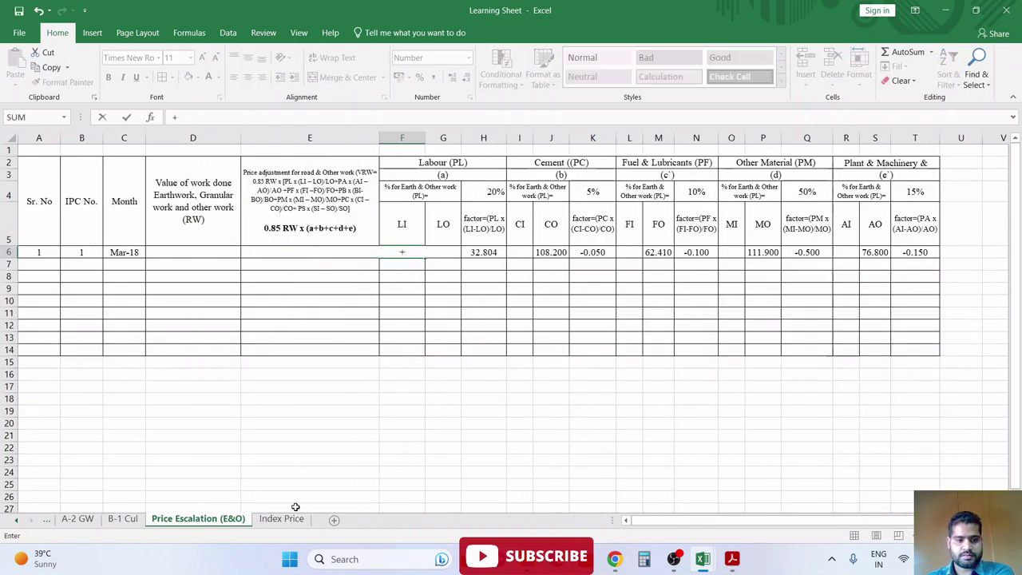
{"action": "left_click", "coordinate": [290, 520]}
{"action": "left_click", "coordinate": [175, 226]}
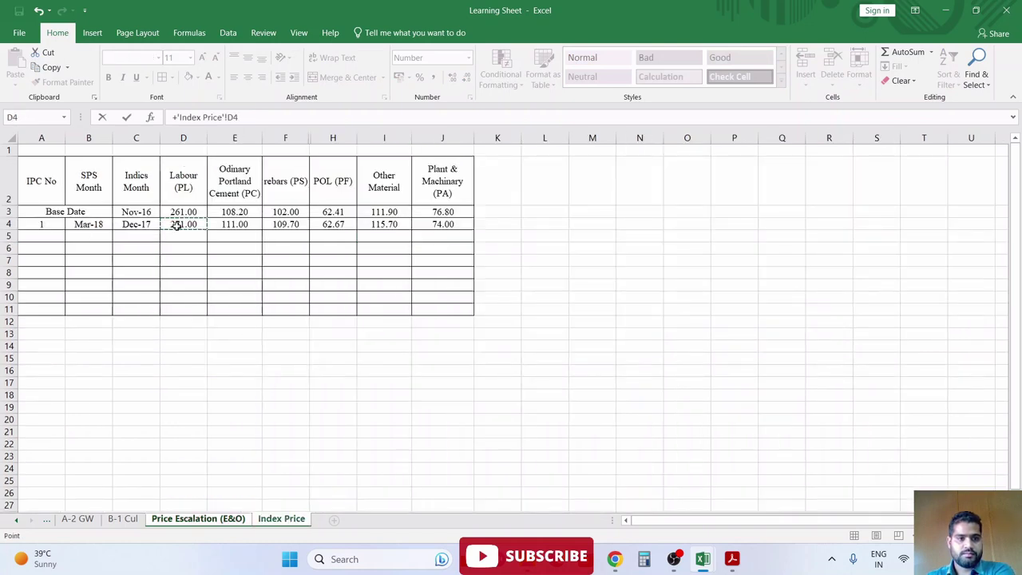
{"action": "key", "text": "Return"}
- Link CI (I6) to cement index 111.00 and FI (L6) to POL index 62.67
{"action": "left_click", "coordinate": [519, 252]}
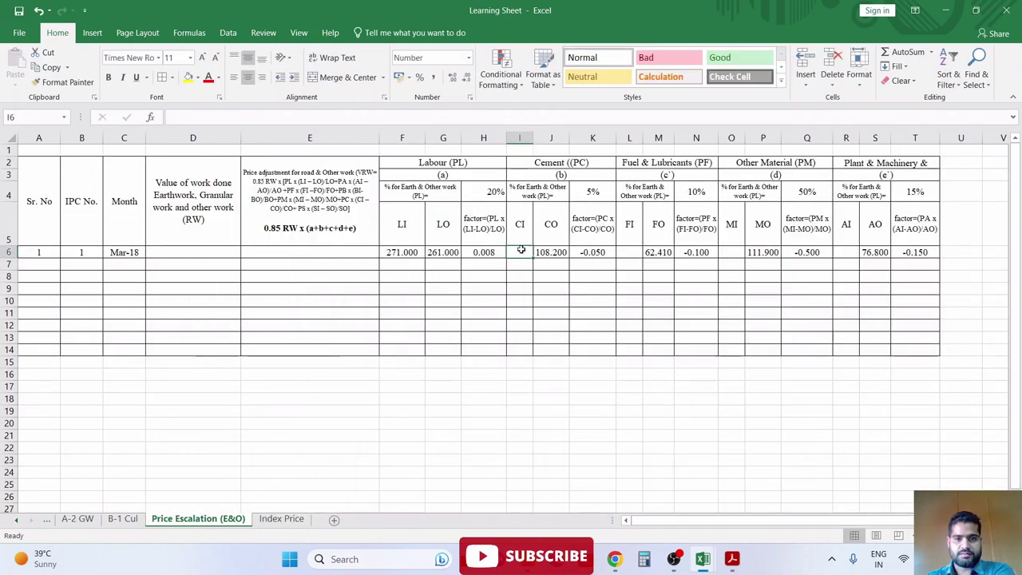
{"action": "type", "text": "+"}
{"action": "left_click", "coordinate": [281, 521]}
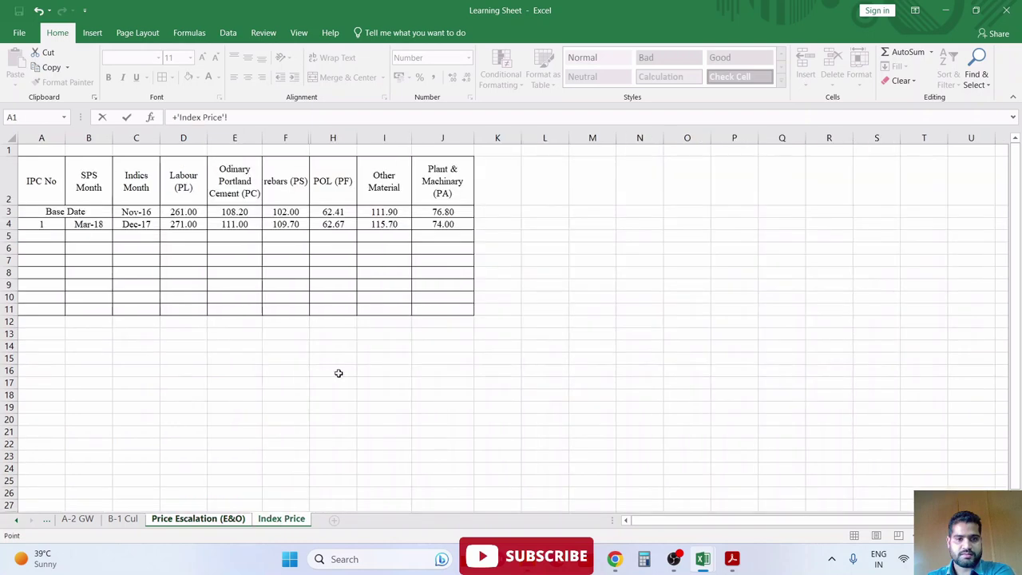
{"action": "left_click", "coordinate": [232, 226]}
{"action": "key", "text": "Return"}
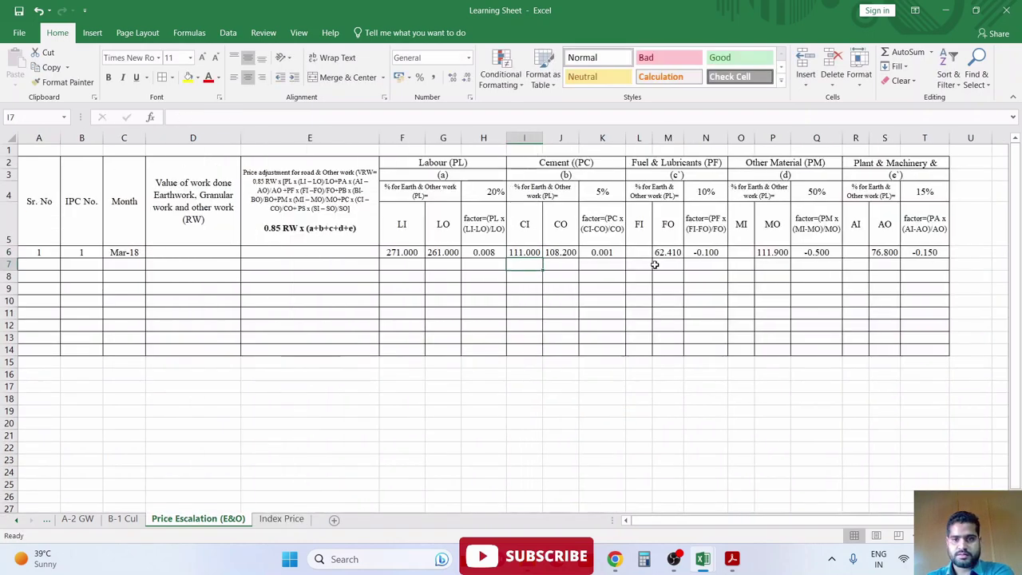
{"action": "left_click", "coordinate": [645, 252]}
{"action": "type", "text": "+"}
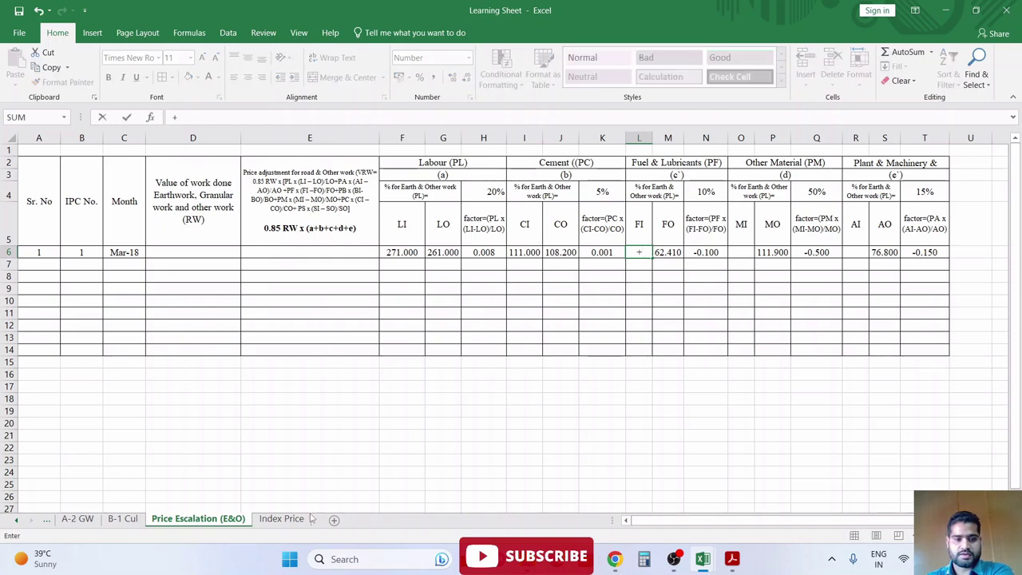
{"action": "left_click", "coordinate": [288, 519]}
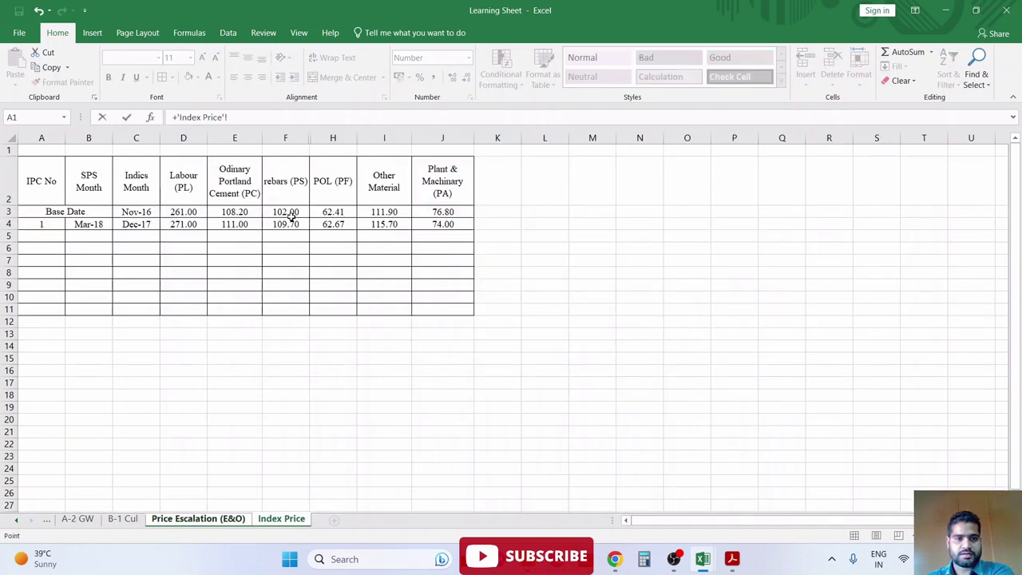
{"action": "left_click", "coordinate": [334, 226]}
{"action": "key", "text": "Return"}
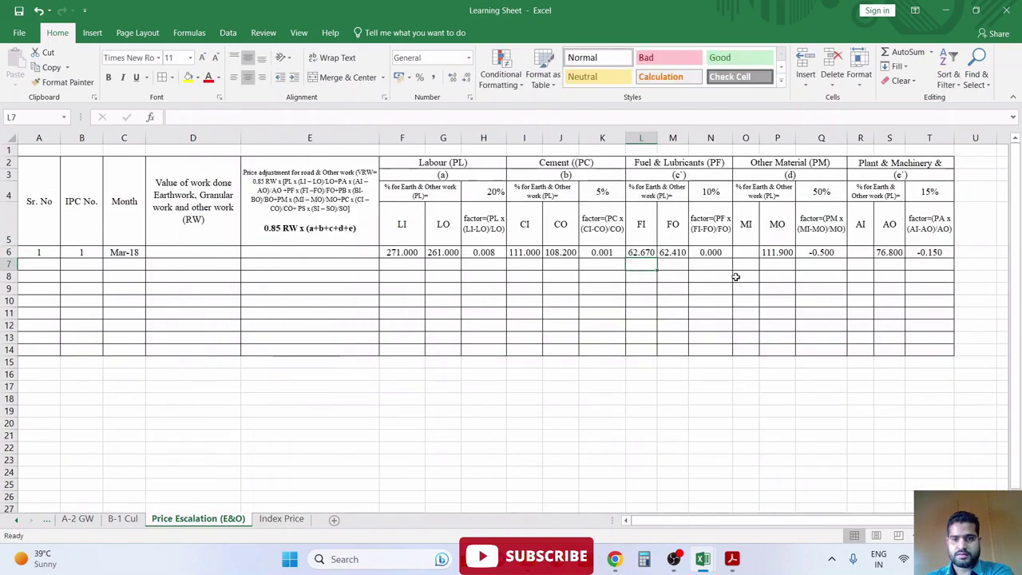
- Link MI (O6) to Other Material 115.70 and AI (R6) to Plant & Machinery 74.00
{"action": "left_click", "coordinate": [742, 253]}
{"action": "type", "text": "+"}
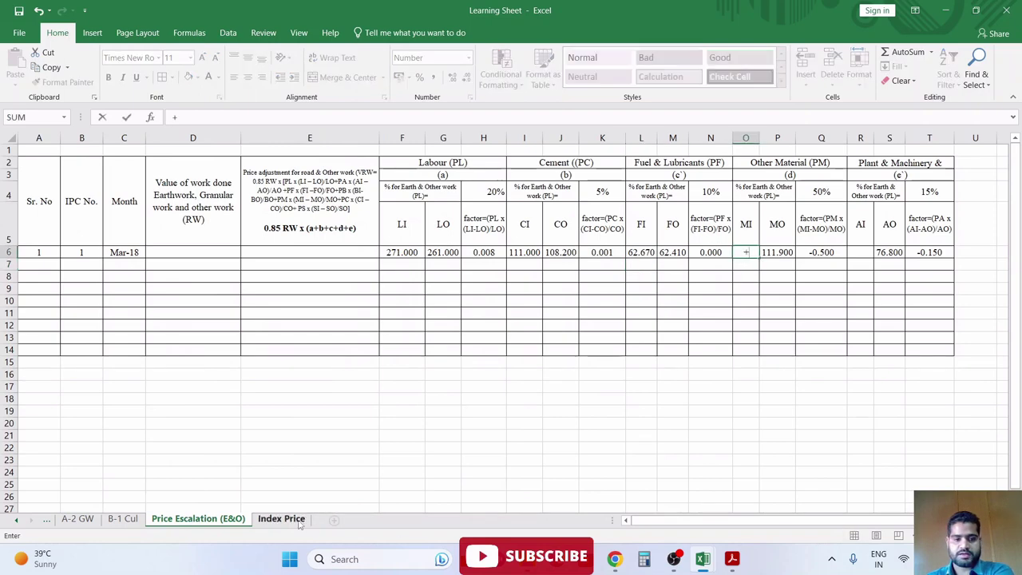
{"action": "left_click", "coordinate": [281, 519]}
{"action": "left_click", "coordinate": [388, 224]}
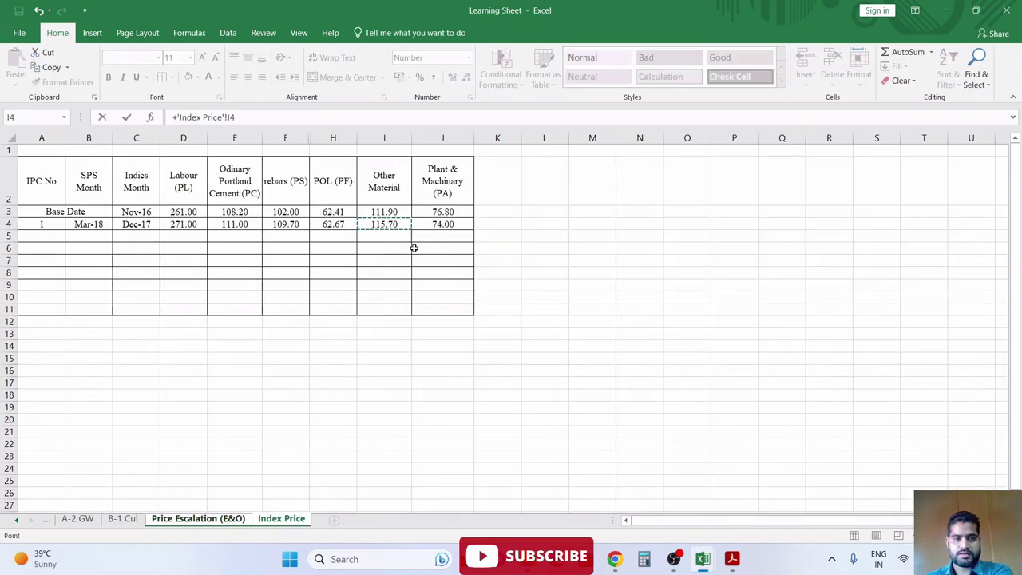
{"action": "key", "text": "Return"}
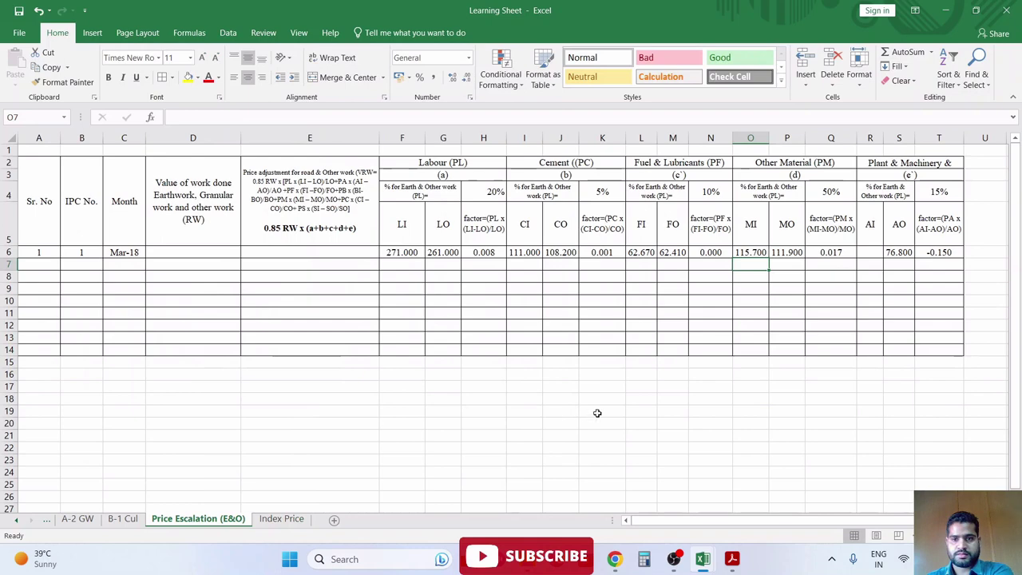
{"action": "left_click", "coordinate": [861, 253]}
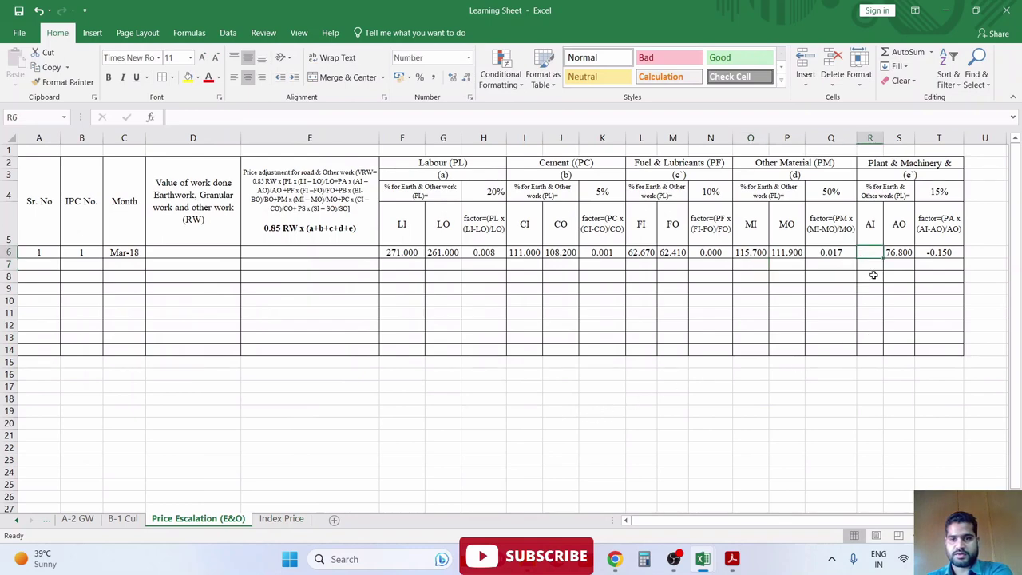
{"action": "type", "text": "+"}
{"action": "left_click", "coordinate": [281, 518]}
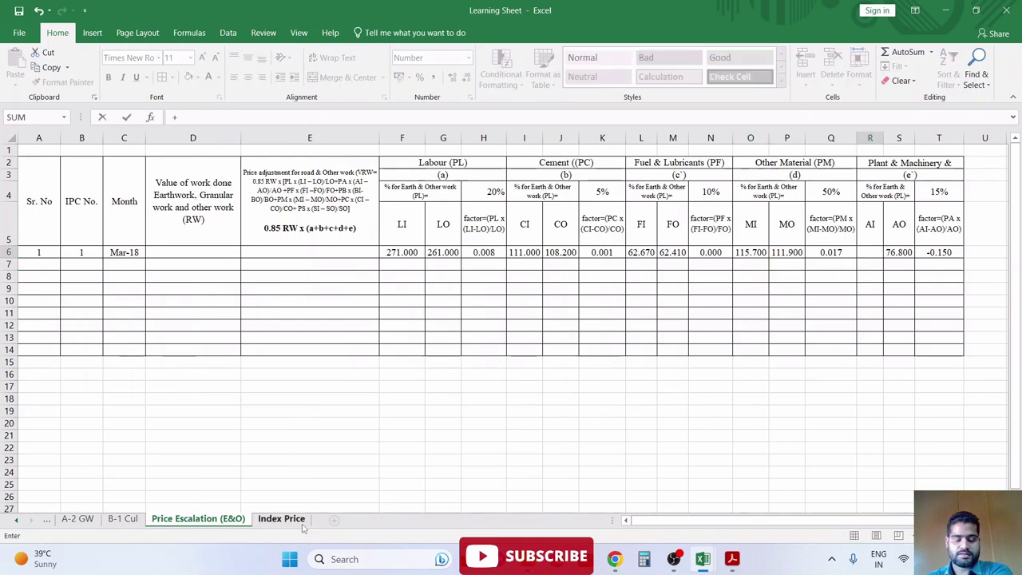
{"action": "left_click", "coordinate": [437, 225]}
{"action": "key", "text": "Return"}
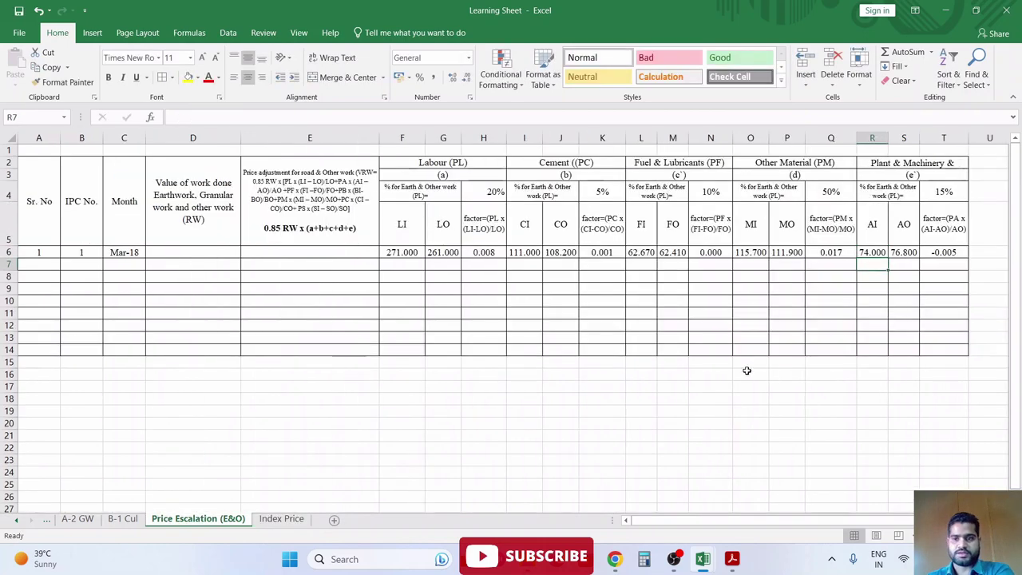
- With row 6 indices at two decimals, move to RW cell D6 and start a + formula
{"action": "left_click", "coordinate": [846, 275]}
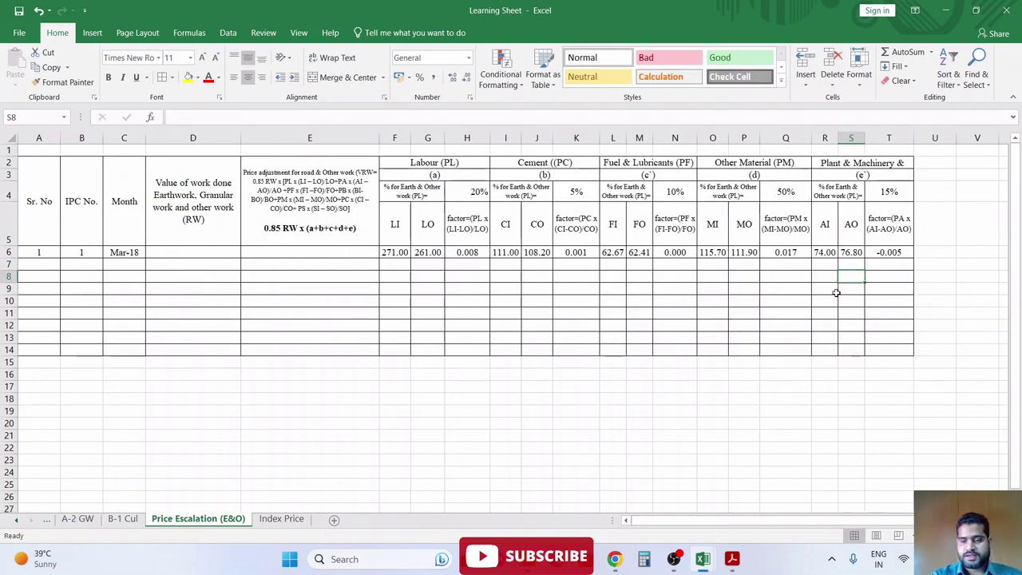
{"action": "key", "text": "Up"}
{"action": "key", "text": "Left"}
{"action": "key", "text": "Left"}
{"action": "key", "text": "Left"}
{"action": "key", "text": "Left"}
{"action": "key", "text": "Left"}
{"action": "key", "text": "Left"}
{"action": "key", "text": "Left"}
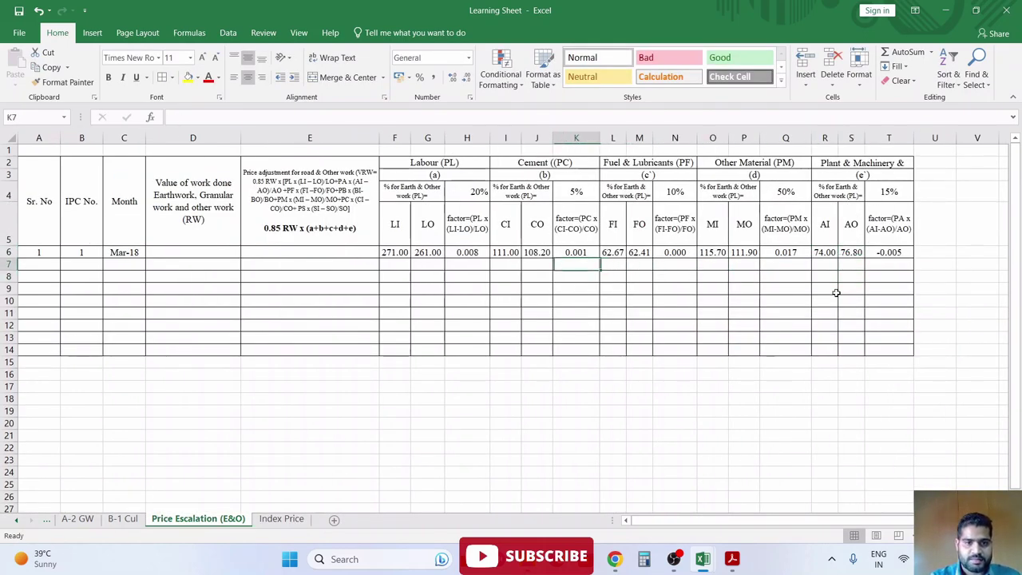
{"action": "key", "text": "Left"}
{"action": "key", "text": "Left"}
{"action": "key", "text": "Left"}
{"action": "key", "text": "Left"}
{"action": "key", "text": "Left"}
{"action": "key", "text": "Left"}
{"action": "key", "text": "Left"}
{"action": "key", "text": "Left"}
{"action": "key", "text": "Up"}
{"action": "key", "text": "Right"}
{"action": "key", "text": "Right"}
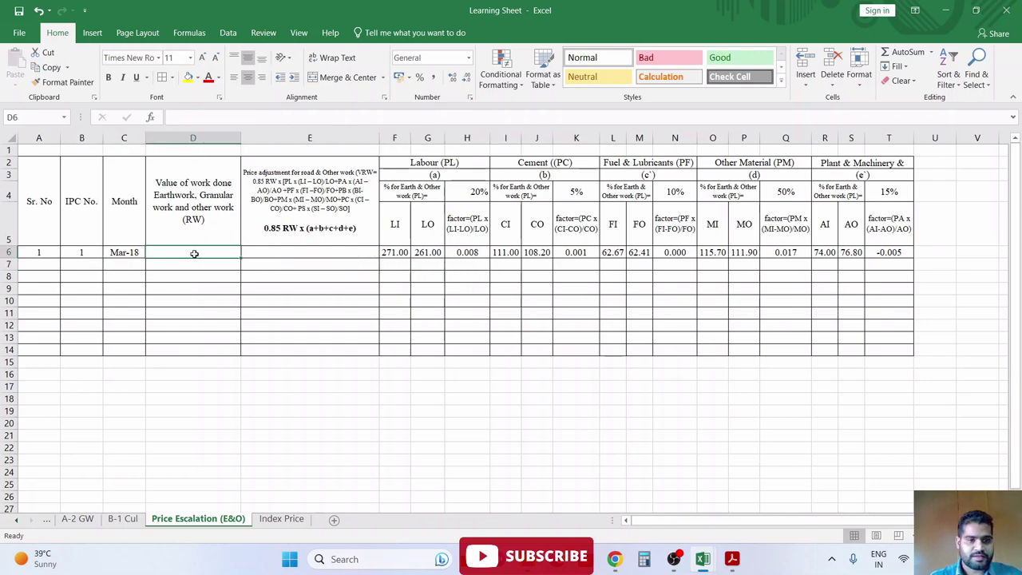
{"action": "type", "text": "+"}
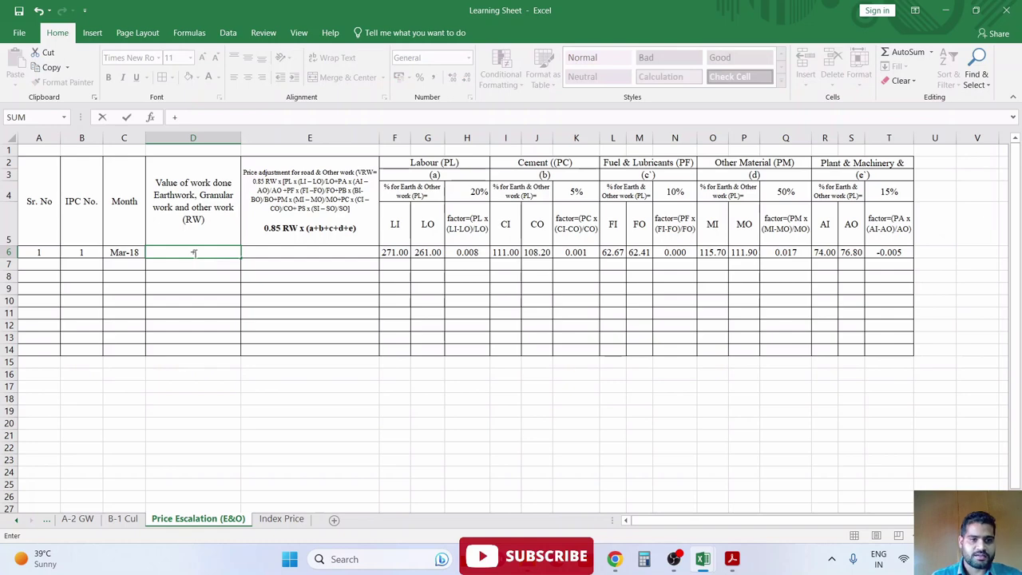
- Link D6 to the Schedule sheet's This Bill grand total N27, showing 7,51,66,092.79
{"action": "left_click", "coordinate": [16, 519]}
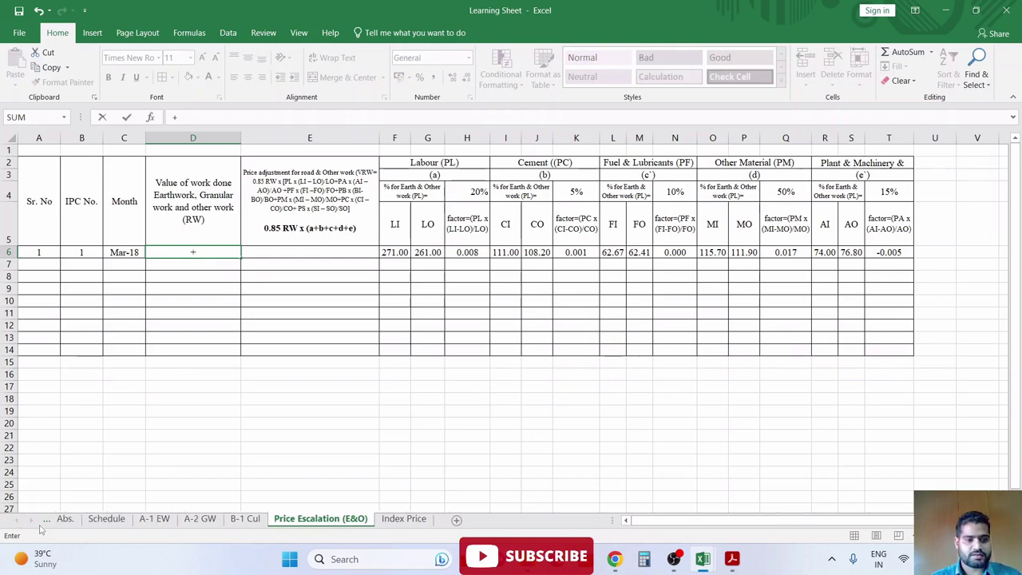
{"action": "left_click", "coordinate": [120, 521]}
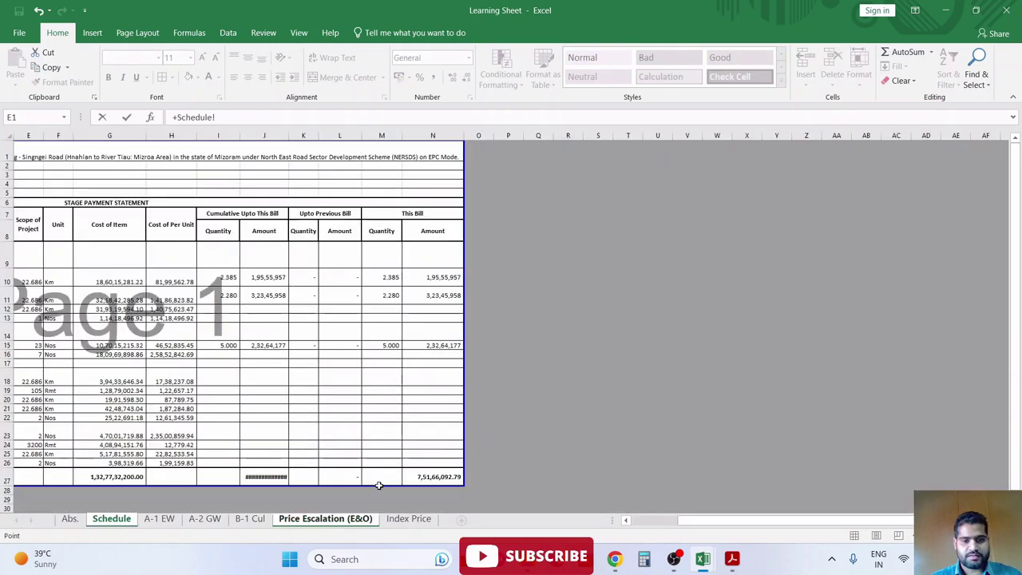
{"action": "left_click", "coordinate": [423, 476]}
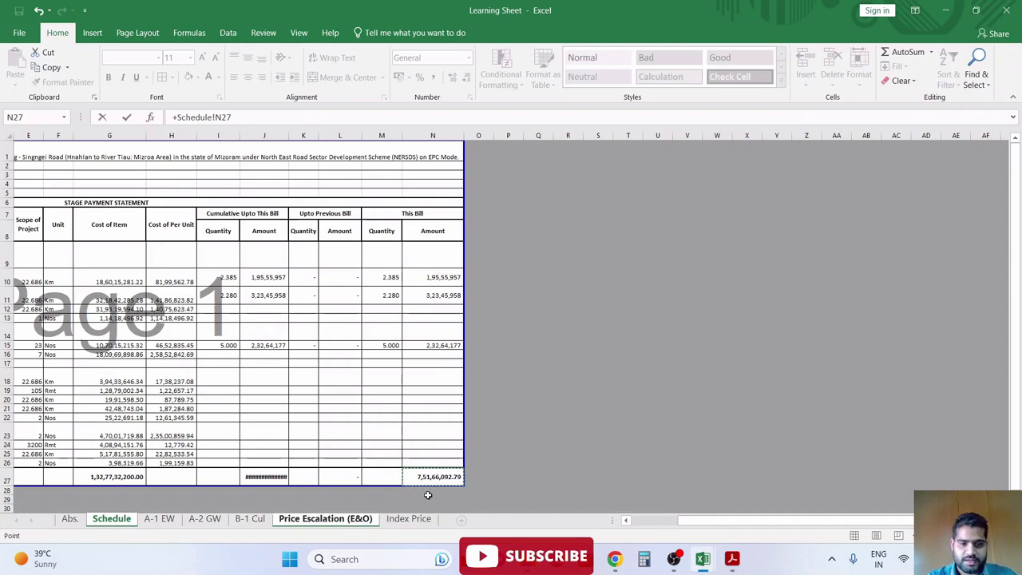
{"action": "key", "text": "Return"}
{"action": "key", "text": "Up"}
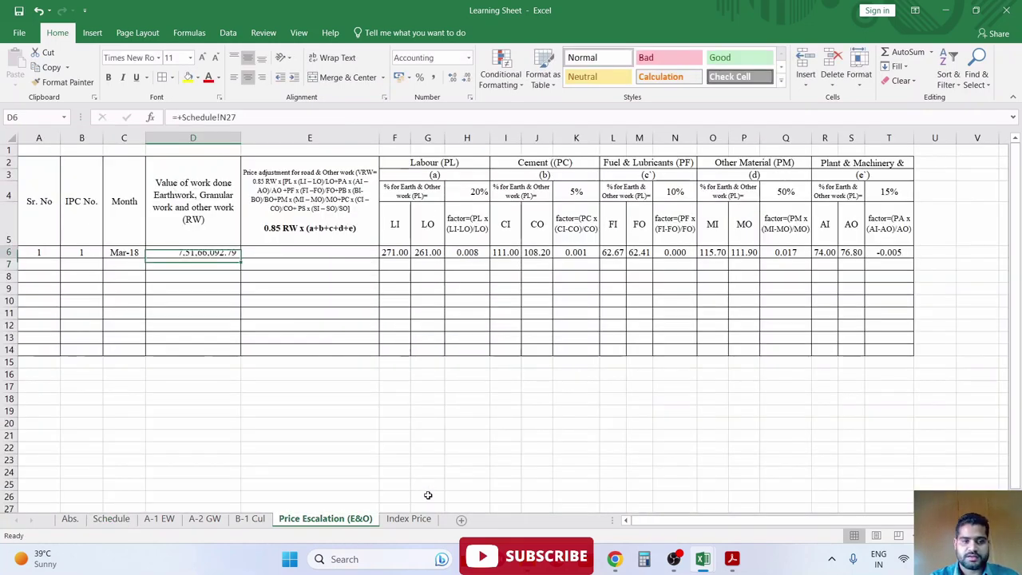
- Review the Schedule statement's item rows, culvert quantity and Earthwork This Bill amount
{"action": "left_click", "coordinate": [110, 519]}
{"action": "left_click", "coordinate": [366, 408]}
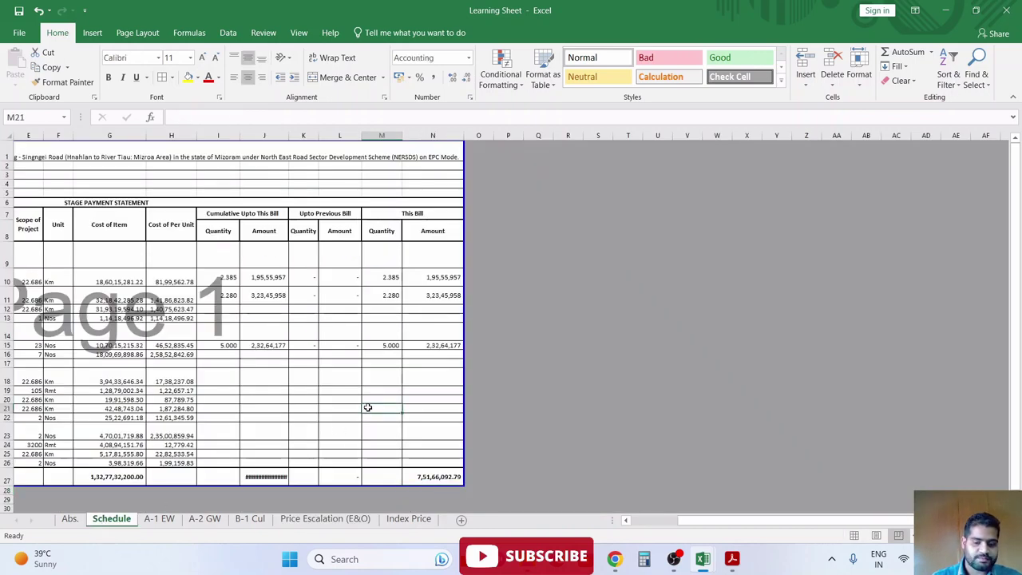
{"action": "key", "text": "Left"}
{"action": "key", "text": "Left"}
{"action": "key", "text": "Left"}
{"action": "key", "text": "Left"}
{"action": "key", "text": "Left"}
{"action": "key", "text": "Left"}
{"action": "key", "text": "Up"}
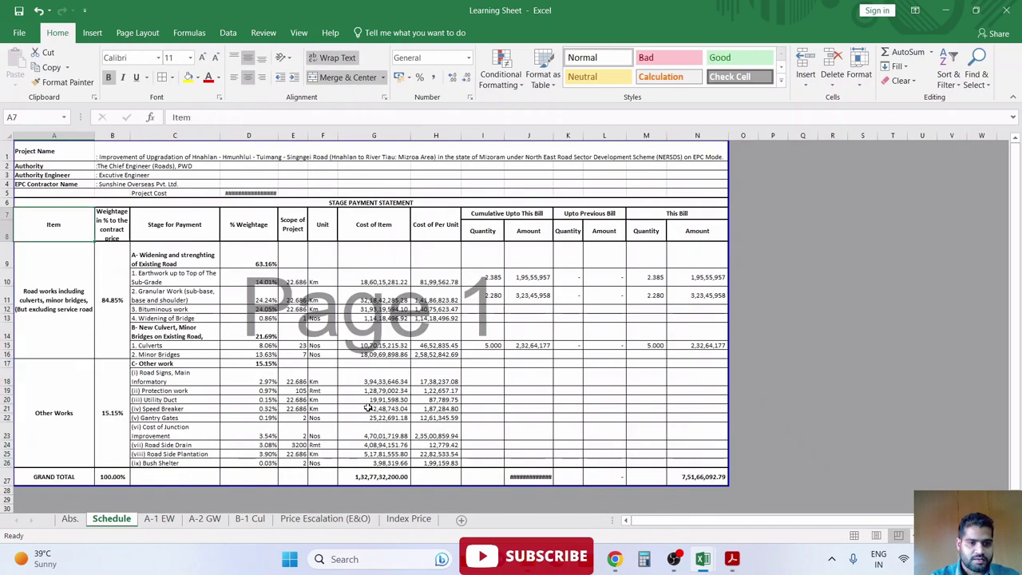
{"action": "key", "text": "Right"}
{"action": "key", "text": "Right"}
{"action": "key", "text": "Down"}
{"action": "key", "text": "Right"}
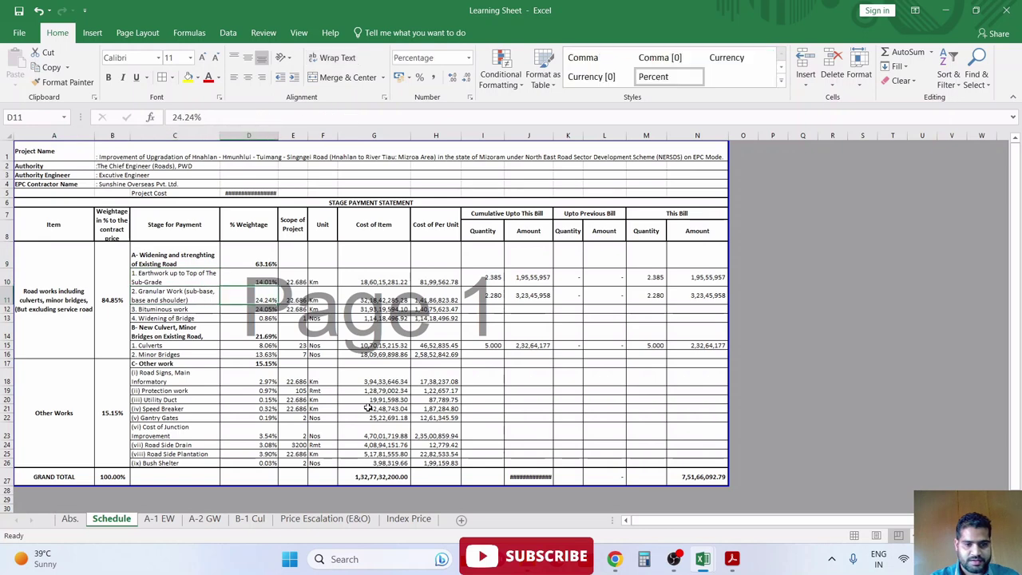
{"action": "key", "text": "Right"}
{"action": "key", "text": "Down"}
{"action": "key", "text": "Down"}
{"action": "key", "text": "Down"}
{"action": "key", "text": "Down"}
{"action": "key", "text": "Down"}
{"action": "key", "text": "Down"}
{"action": "key", "text": "Down"}
{"action": "key", "text": "Up"}
{"action": "key", "text": "Up"}
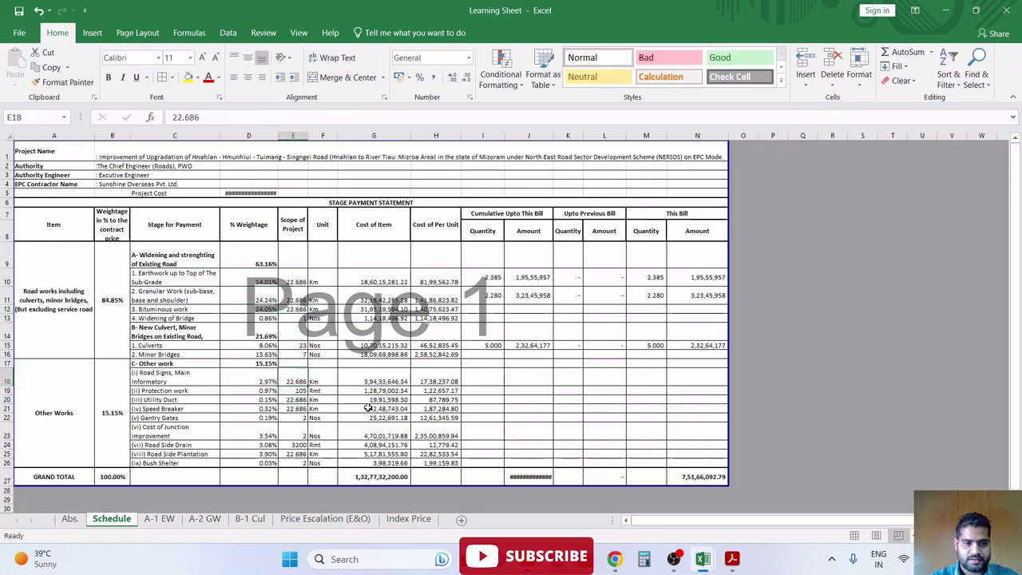
{"action": "key", "text": "Up"}
{"action": "key", "text": "Up"}
{"action": "key", "text": "Up"}
{"action": "key", "text": "Right"}
{"action": "key", "text": "Right"}
{"action": "key", "text": "Right"}
{"action": "key", "text": "Right"}
{"action": "key", "text": "Right"}
{"action": "key", "text": "Right"}
{"action": "key", "text": "Right"}
{"action": "key", "text": "Right"}
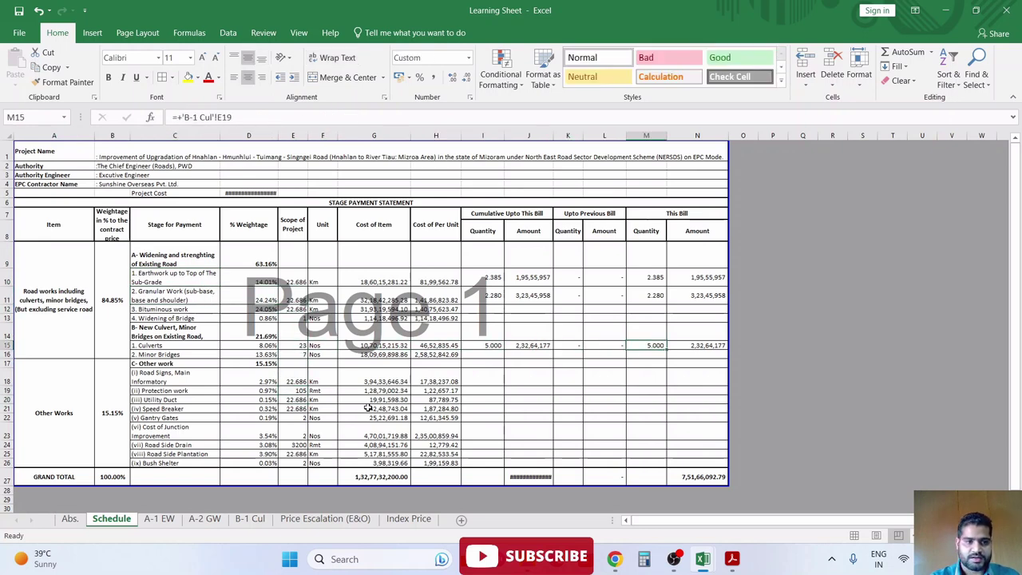
{"action": "key", "text": "Up"}
{"action": "key", "text": "Up"}
{"action": "key", "text": "Up"}
{"action": "key", "text": "Up"}
{"action": "key", "text": "Up"}
{"action": "key", "text": "Right"}
{"action": "key", "text": "Right"}
{"action": "key", "text": "Down"}
{"action": "key", "text": "Left"}
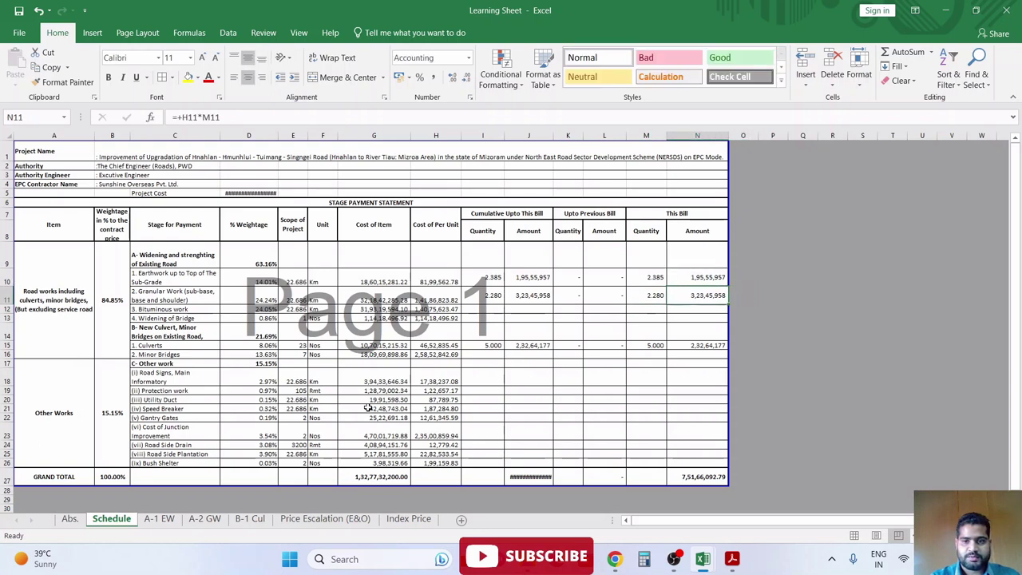
{"action": "key", "text": "Up"}
{"action": "key", "text": "ctrl+Page_Down"}
{"action": "key", "text": "ctrl+Page_Down"}
{"action": "key", "text": "ctrl+Page_Down"}
{"action": "key", "text": "ctrl+Page_Down"}
{"action": "key", "text": "ctrl+Page_Down"}
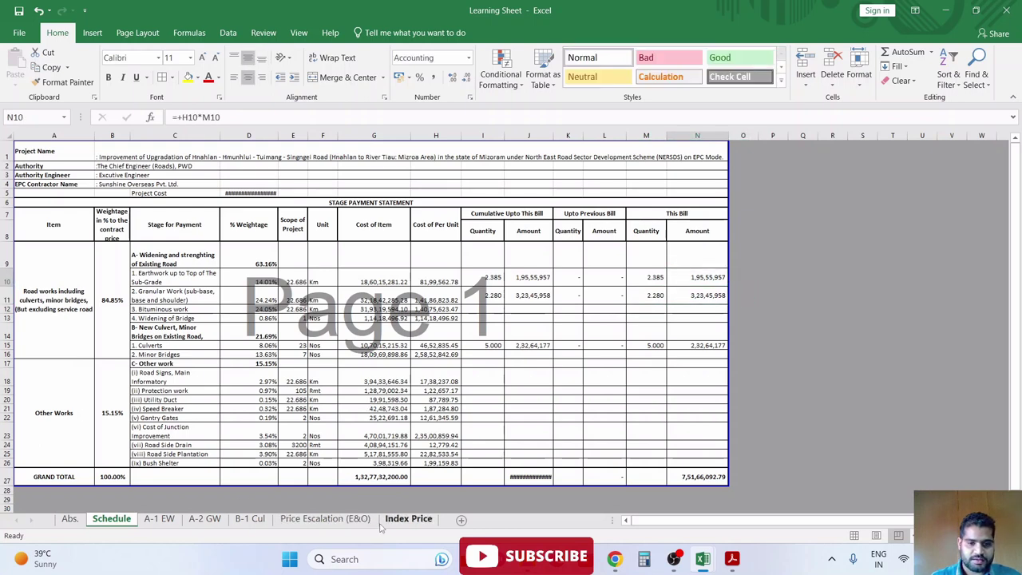
{"action": "key", "text": "ctrl+Page_Up"}
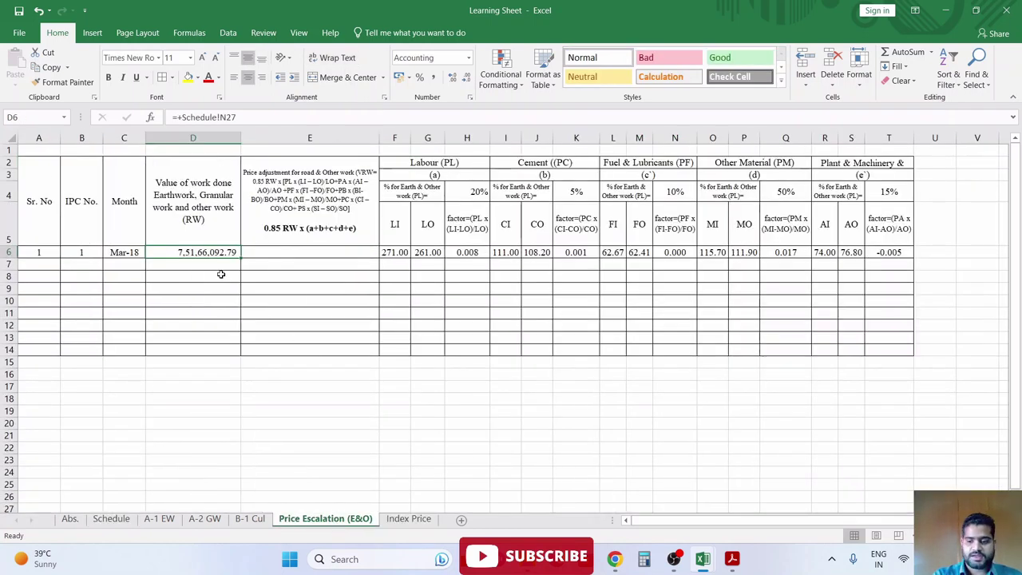
- Make D6 add Schedule N10 Earthwork and N11 Granular Work amounts, giving 5,19,01,915.55
{"action": "type", "text": "+"}
{"action": "left_click", "coordinate": [111, 518]}
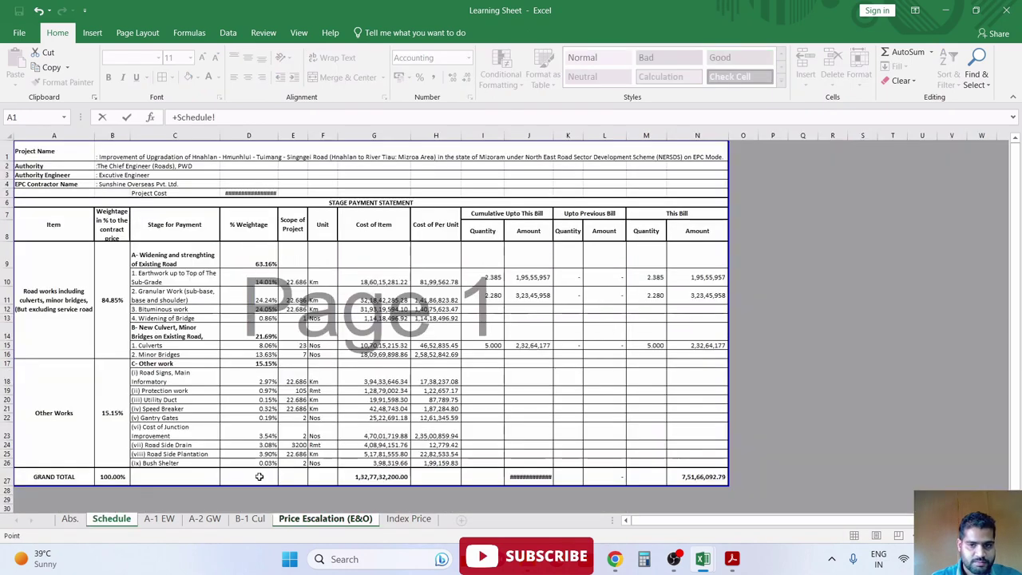
{"action": "left_click", "coordinate": [706, 275]}
{"action": "type", "text": "+"}
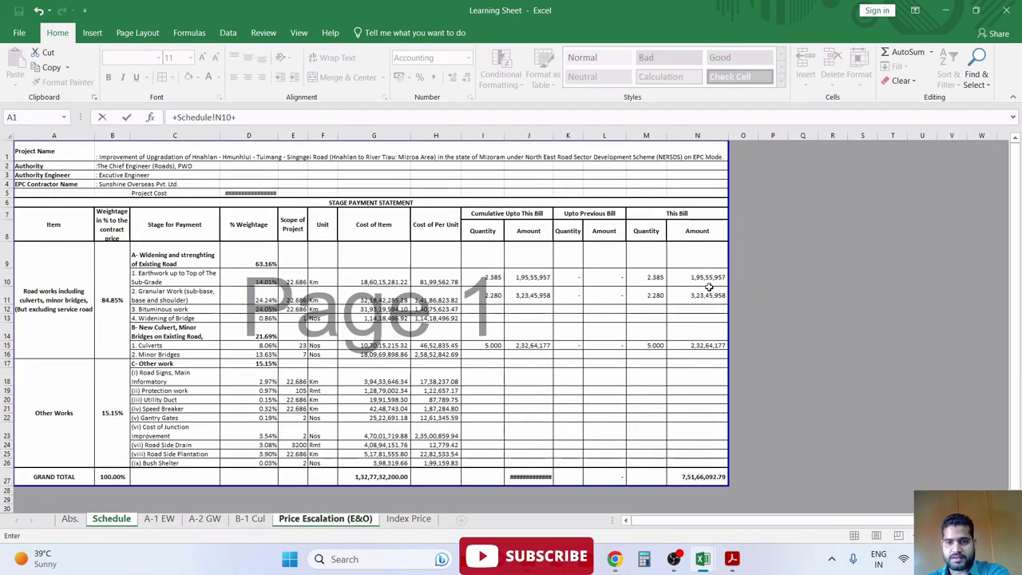
{"action": "left_click", "coordinate": [706, 295]}
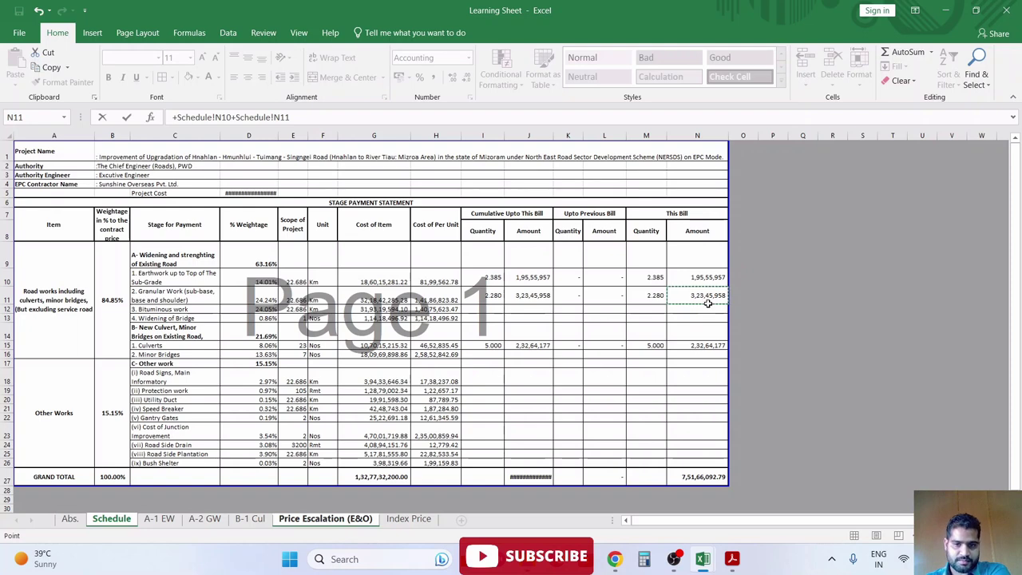
{"action": "key", "text": "Return"}
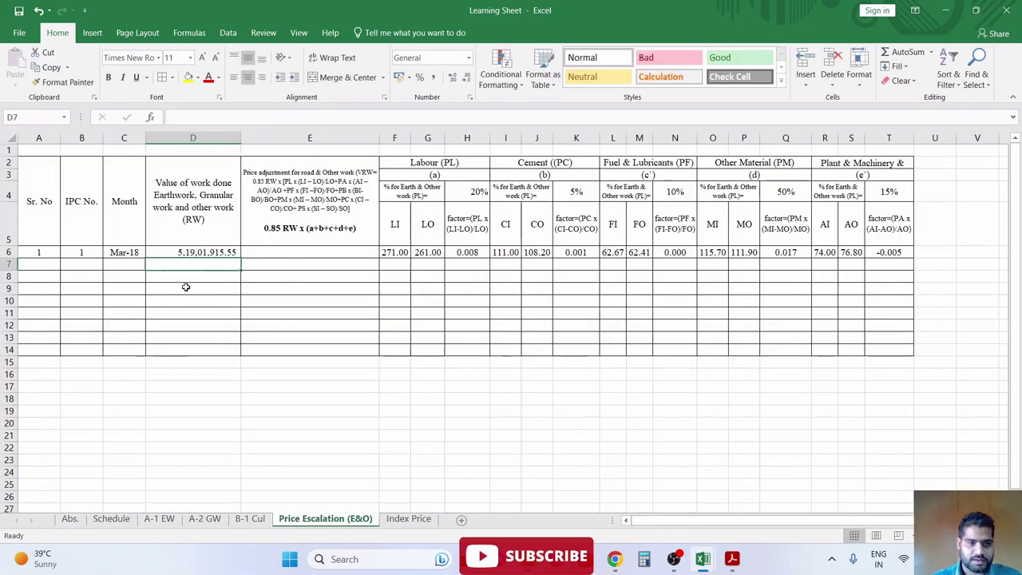
{"action": "left_click", "coordinate": [294, 250]}
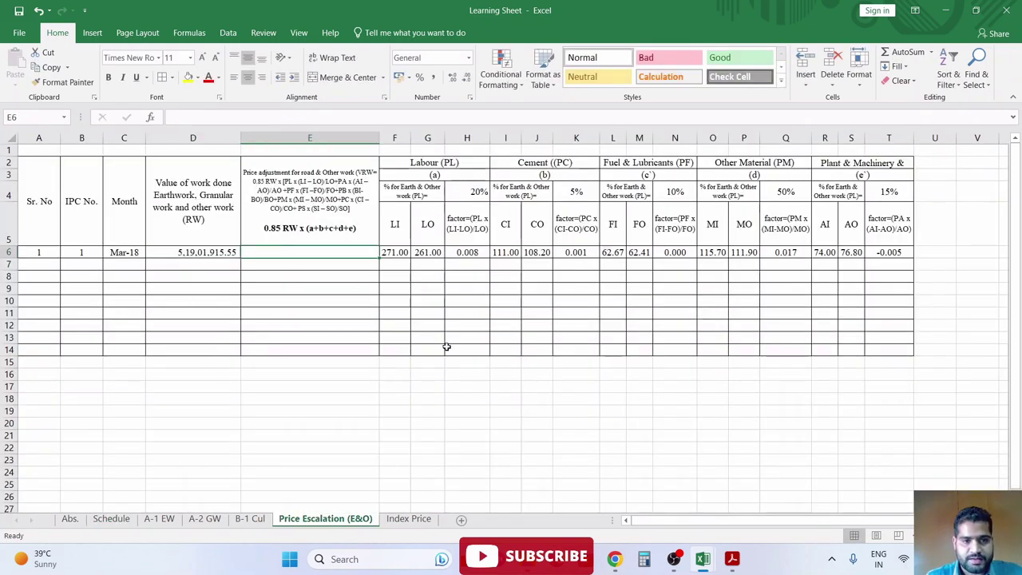
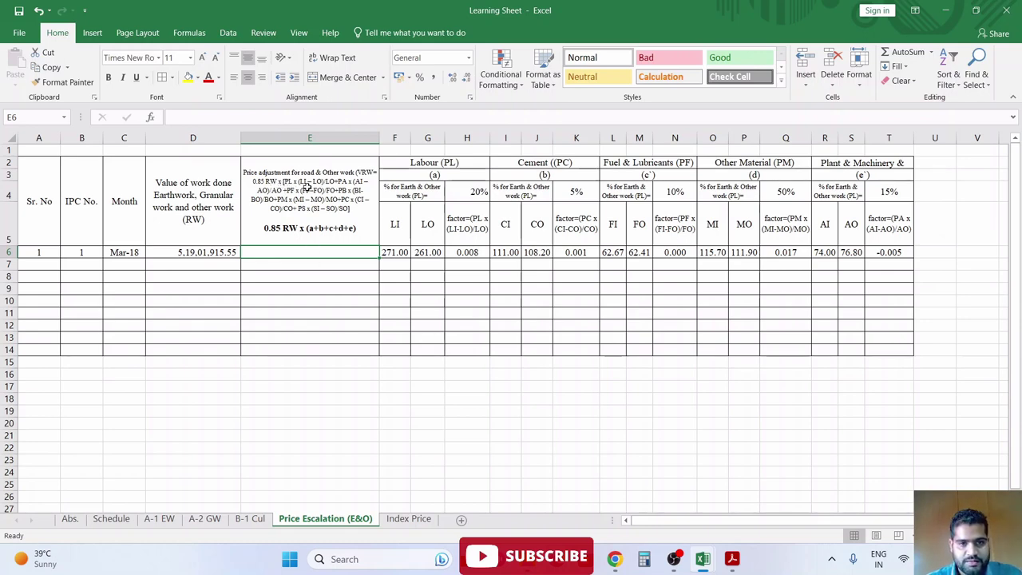
- Inspect the labour, cement and fuel factor formulas in H6, K6 and N6 without changing them
{"action": "left_click", "coordinate": [473, 228]}
{"action": "left_click", "coordinate": [474, 252]}
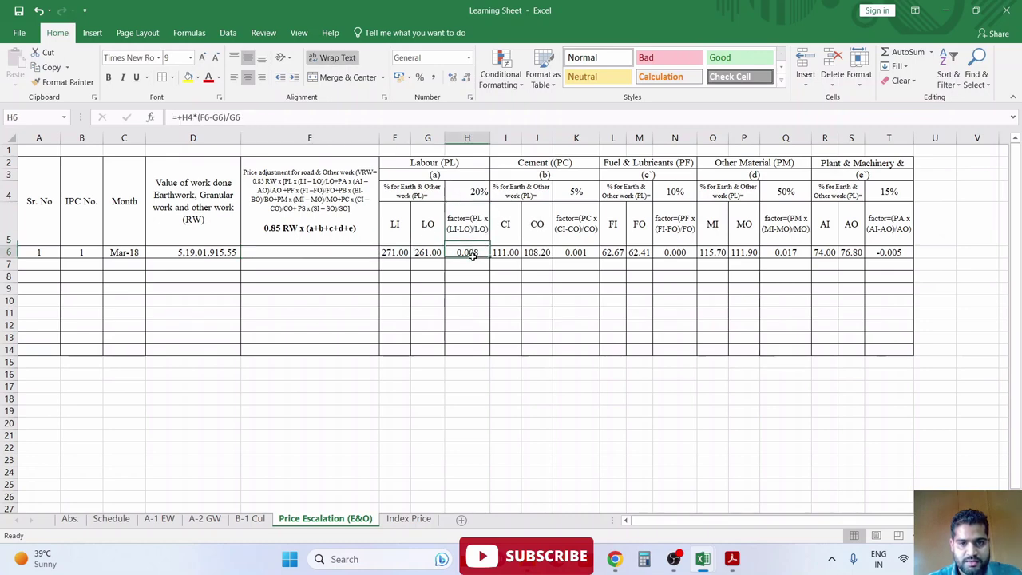
{"action": "left_click", "coordinate": [581, 252]}
{"action": "left_click", "coordinate": [688, 251]}
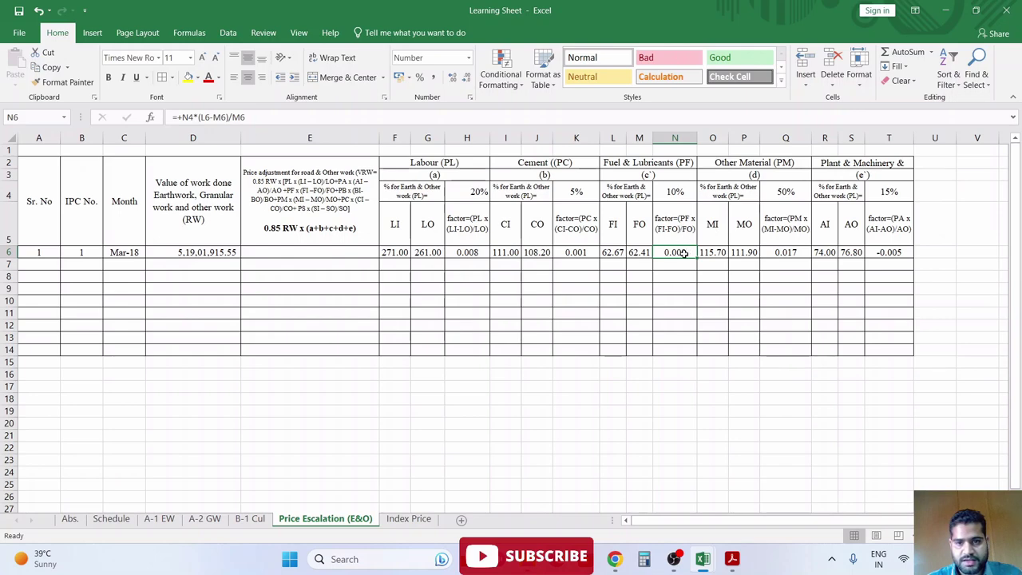
{"action": "double_click", "coordinate": [684, 252]}
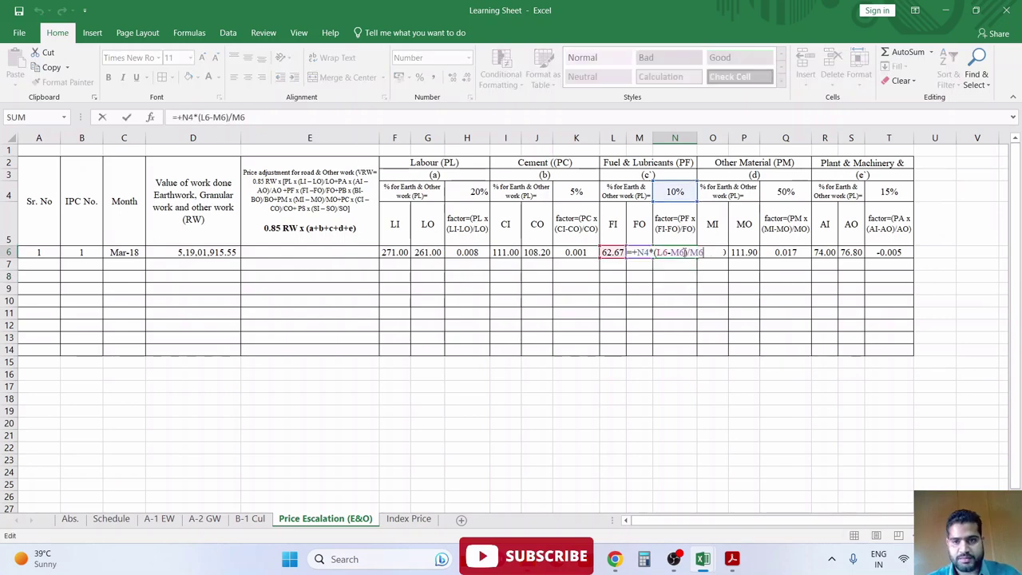
{"action": "key", "text": "Escape"}
{"action": "double_click", "coordinate": [684, 254]}
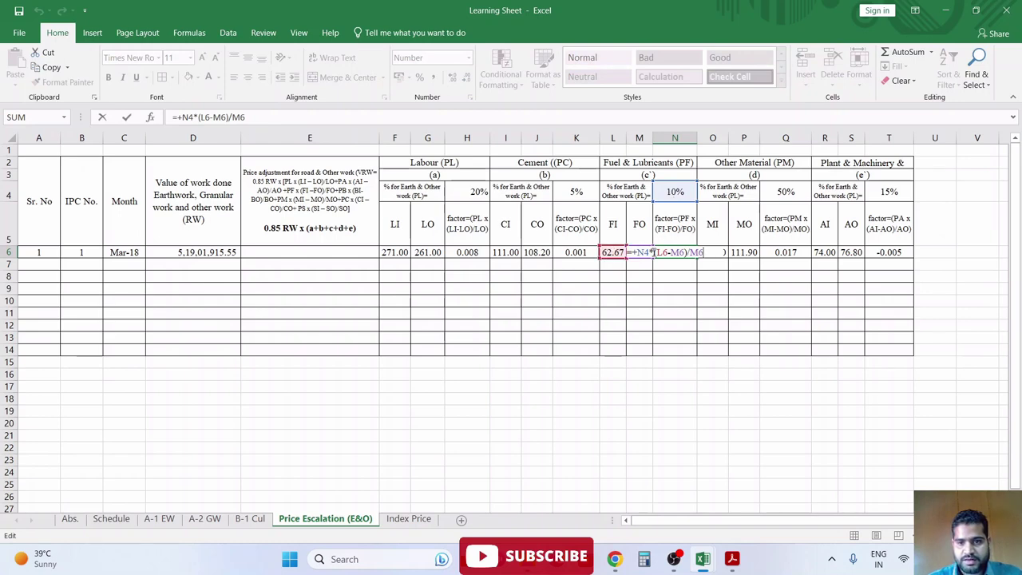
{"action": "key", "text": "Escape"}
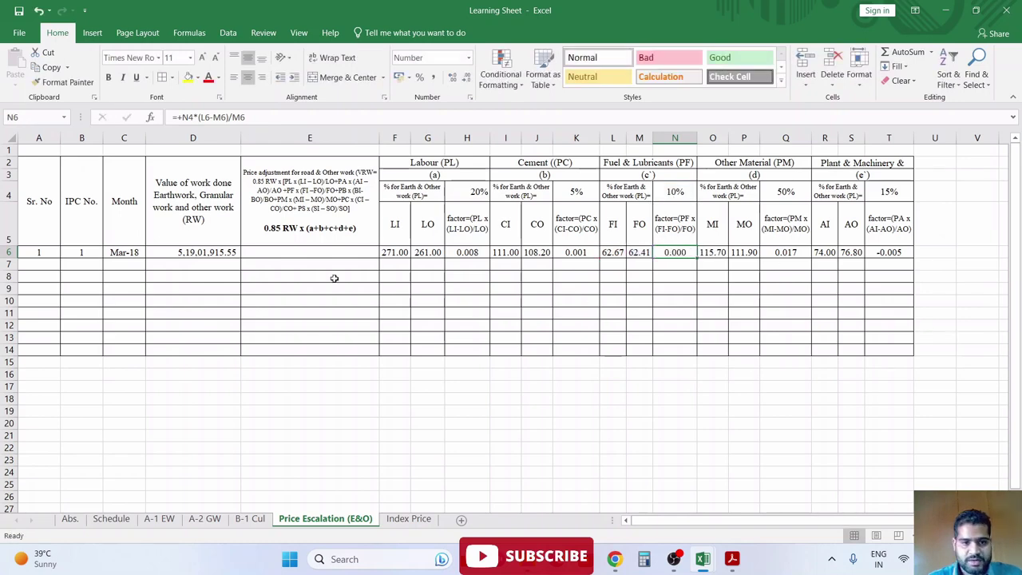
- Enter the price adjustment formula in E6: 0.85 × D6 × (H6+K6+N6+Q6+T6)
{"action": "left_click", "coordinate": [321, 255]}
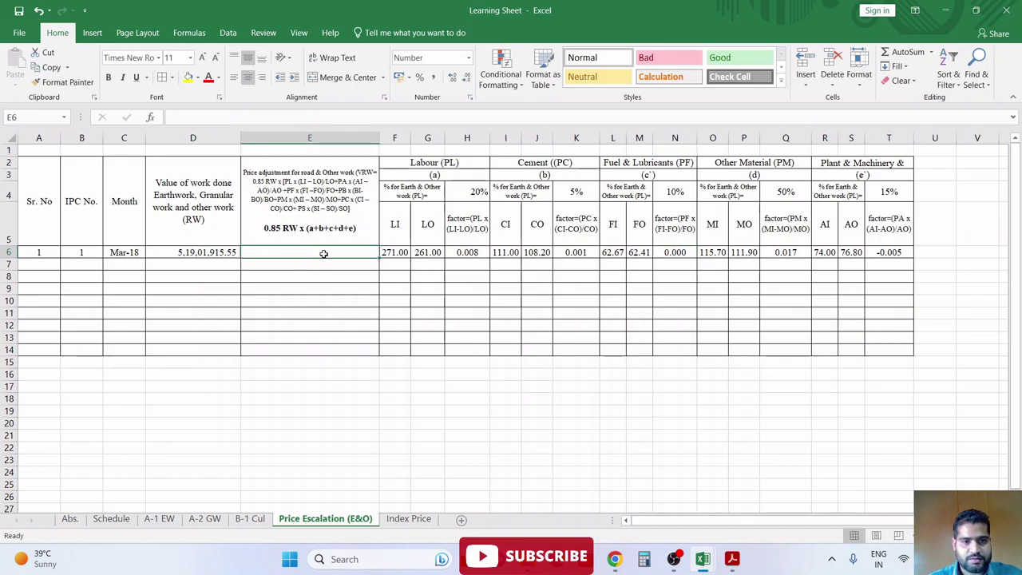
{"action": "type", "text": "+"}
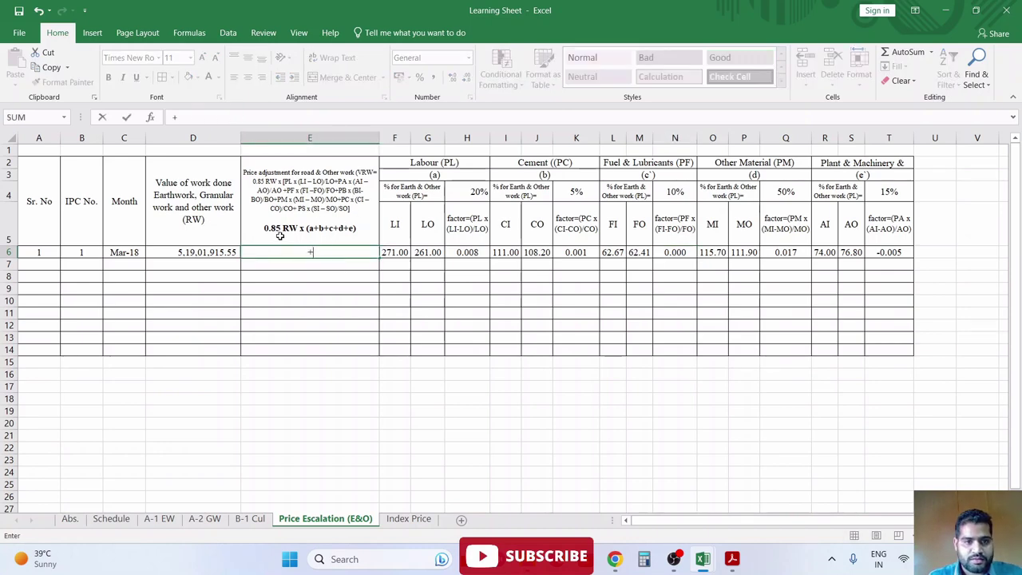
{"action": "type", "text": "0."}
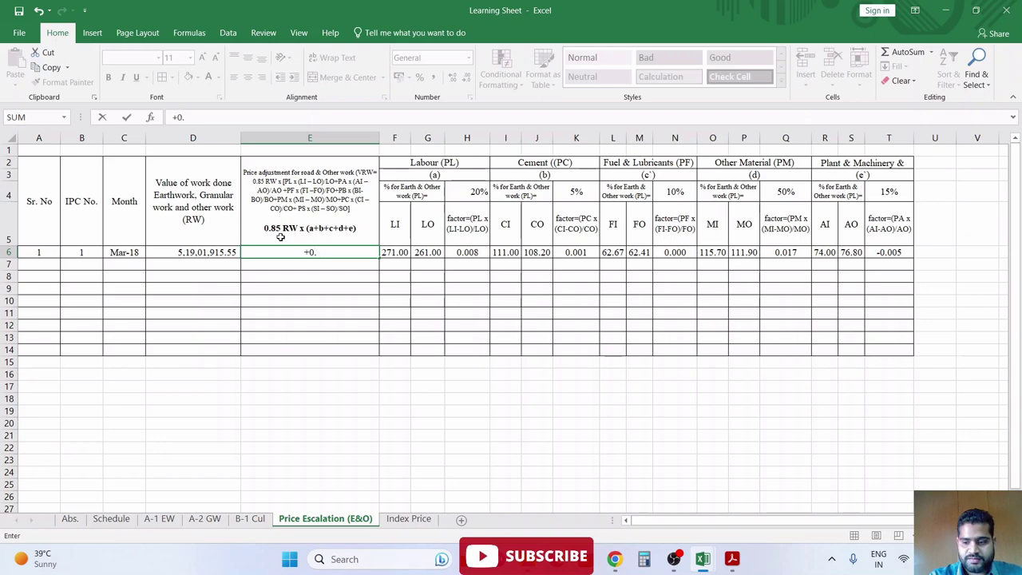
{"action": "type", "text": "85*"}
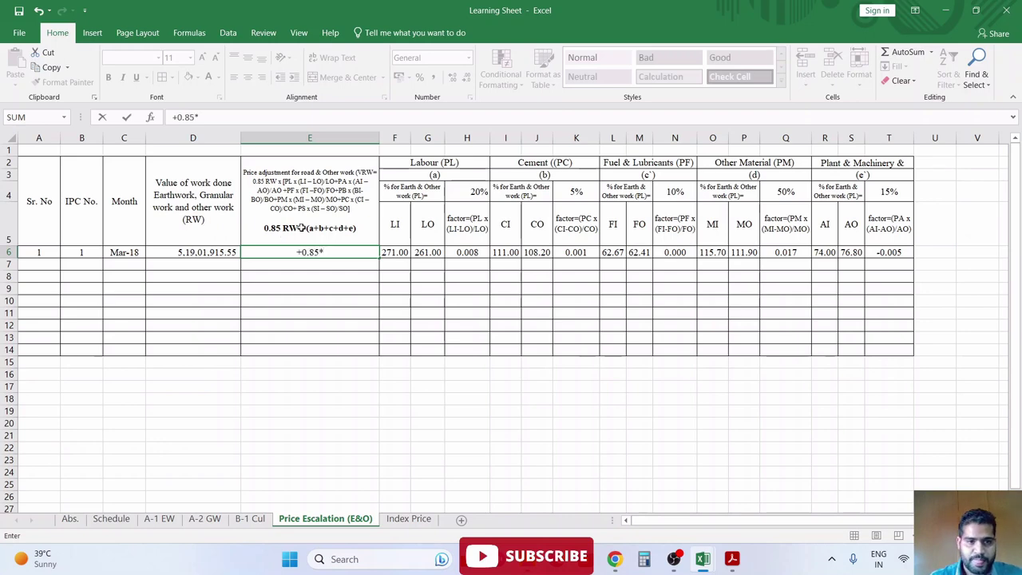
{"action": "left_click", "coordinate": [207, 251]}
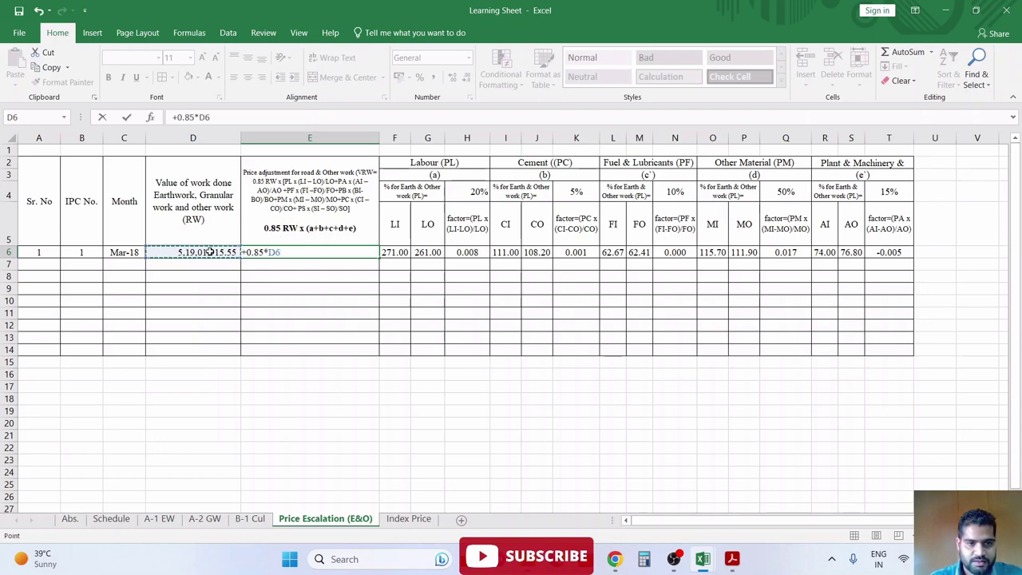
{"action": "type", "text": "*"}
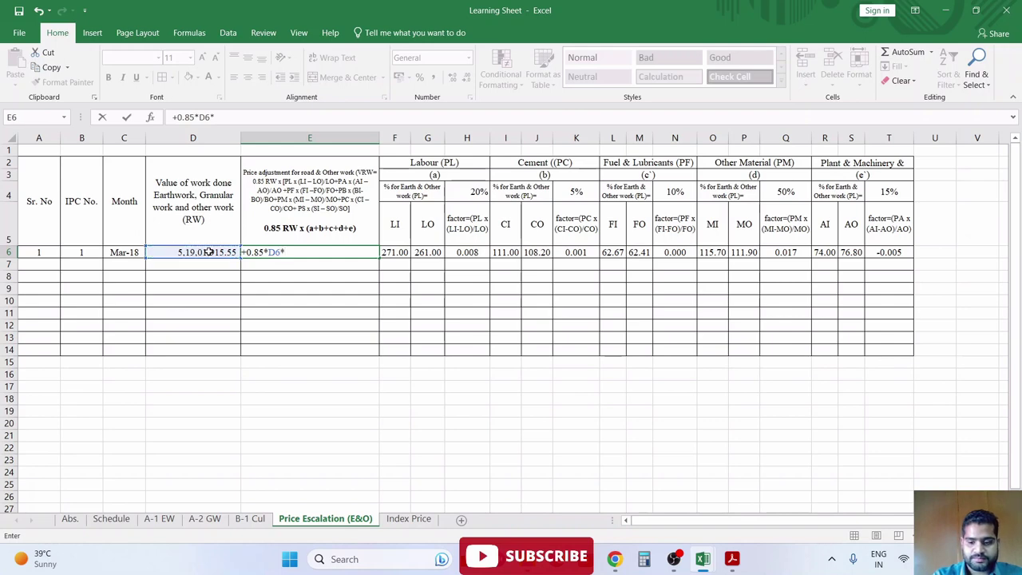
{"action": "type", "text": "("}
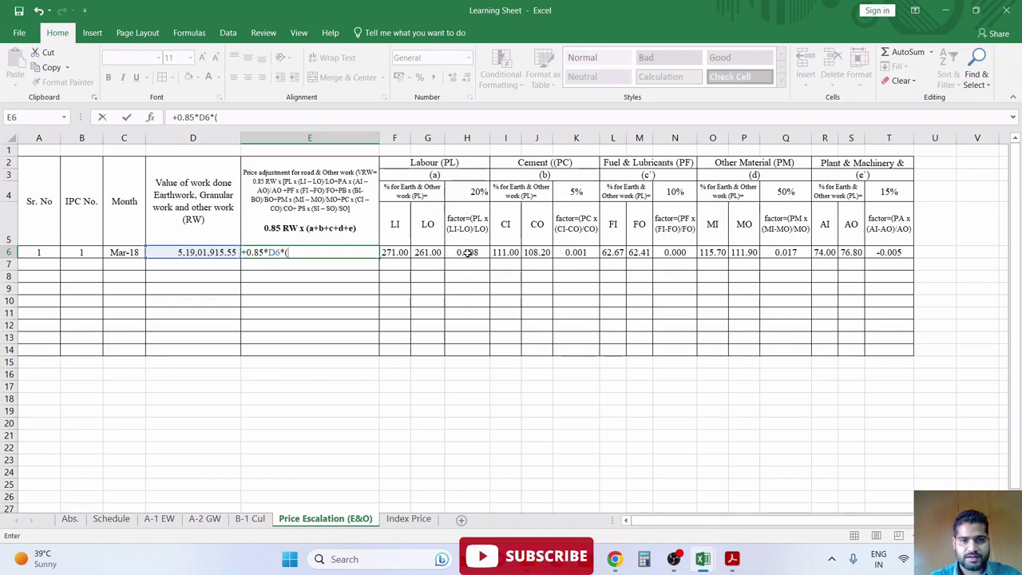
{"action": "left_click", "coordinate": [467, 252]}
{"action": "type", "text": "+"}
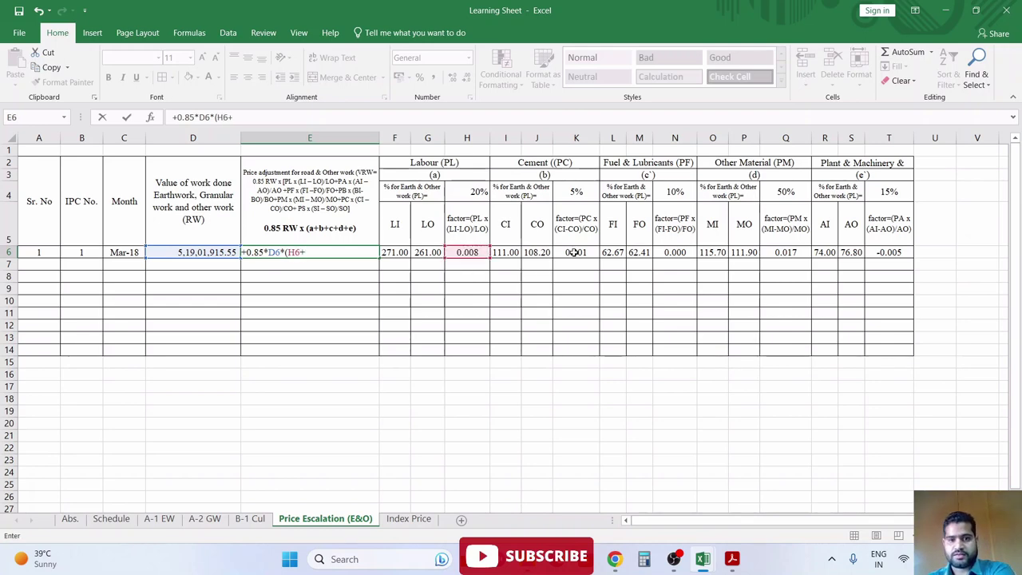
{"action": "left_click", "coordinate": [574, 252]}
{"action": "type", "text": "+"}
{"action": "left_click", "coordinate": [674, 253]}
{"action": "type", "text": "+N6+"}
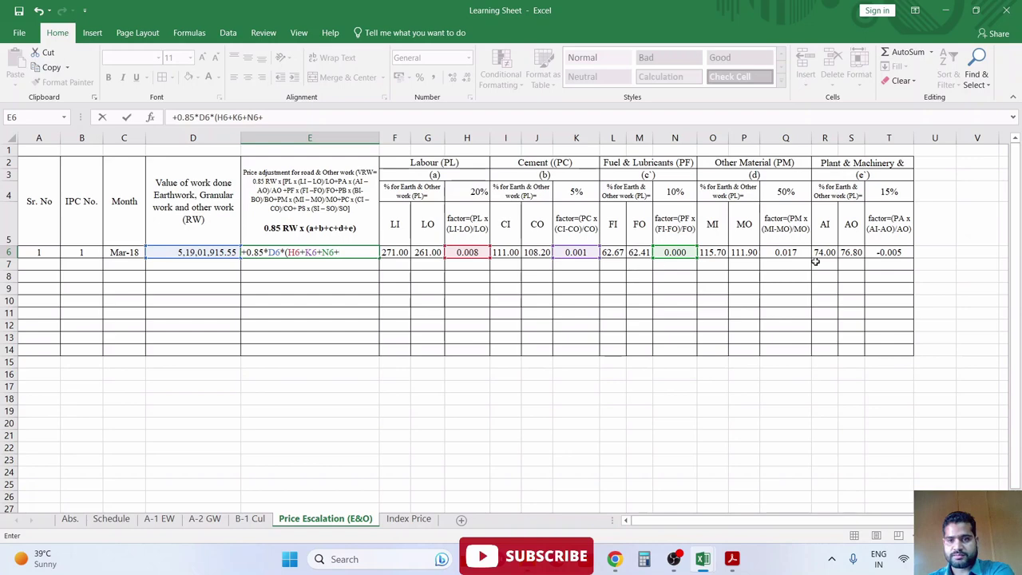
{"action": "left_click", "coordinate": [787, 253]}
{"action": "type", "text": "+"}
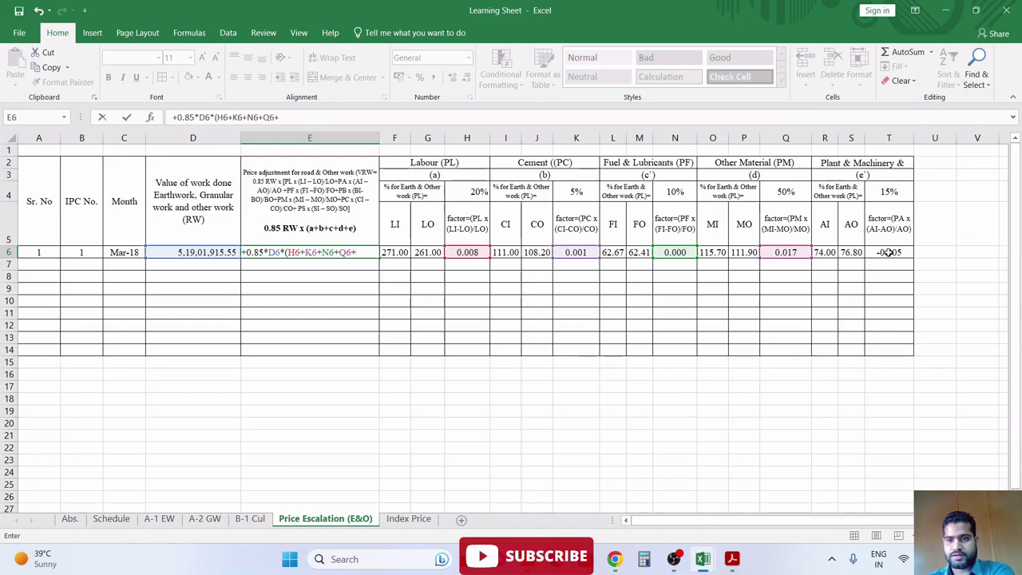
{"action": "left_click", "coordinate": [888, 252]}
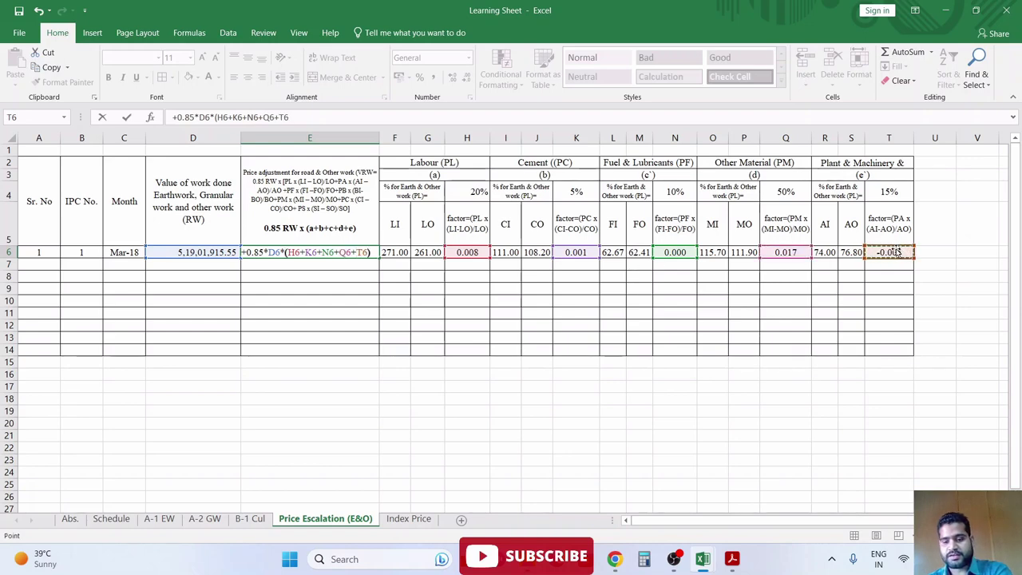
{"action": "key", "text": "Return"}
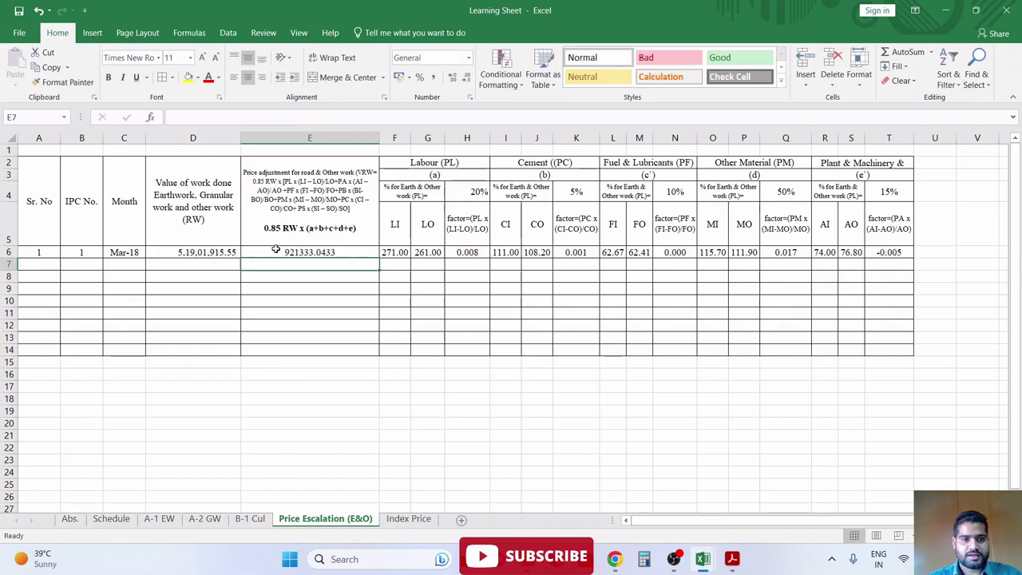
- Apply Comma Style to E6 so it shows 9,21,333.04
{"action": "left_click", "coordinate": [276, 249]}
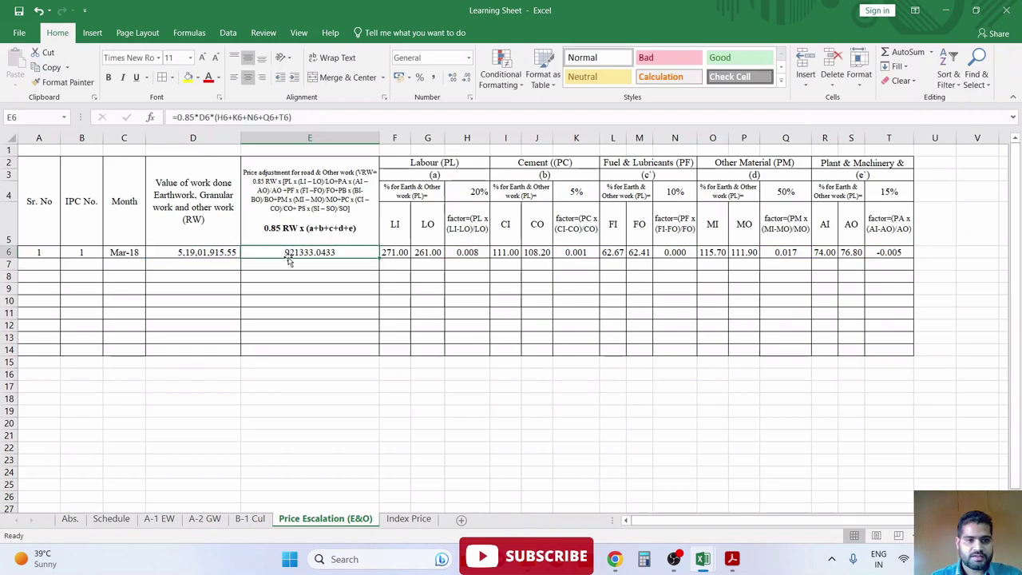
{"action": "left_click", "coordinate": [432, 78]}
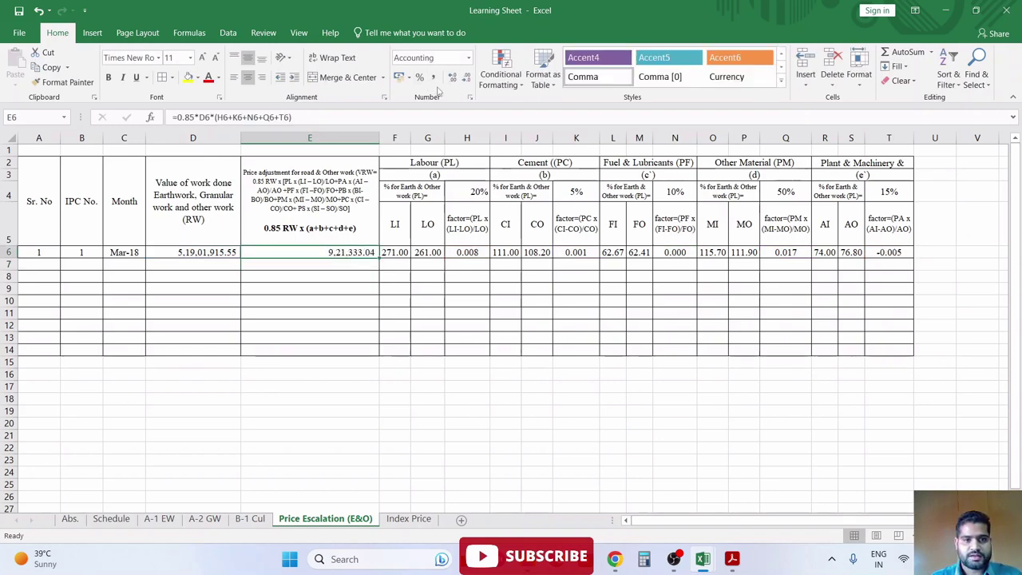
{"action": "left_click", "coordinate": [339, 273]}
{"action": "left_click", "coordinate": [305, 254]}
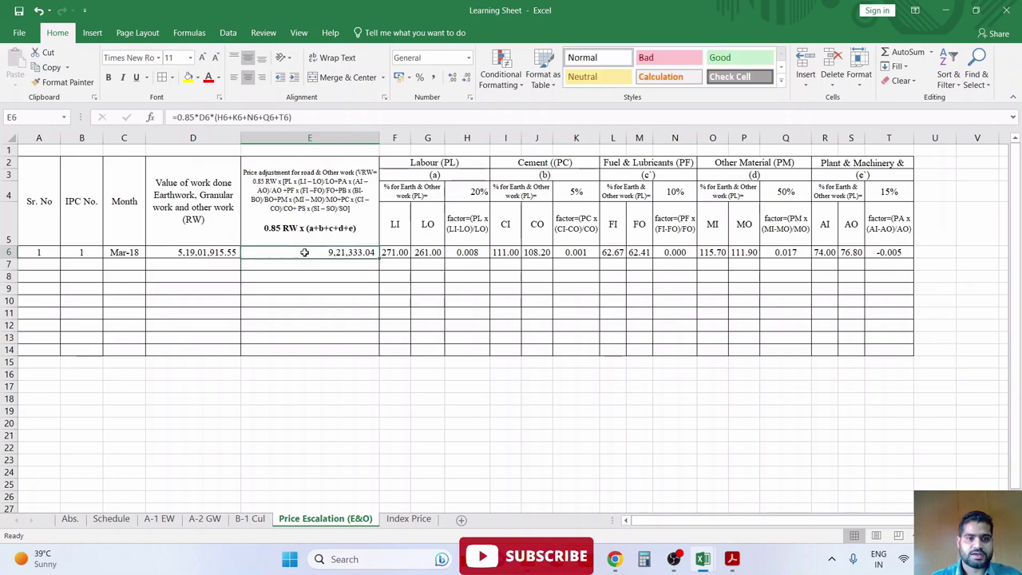
{"action": "left_click", "coordinate": [355, 275]}
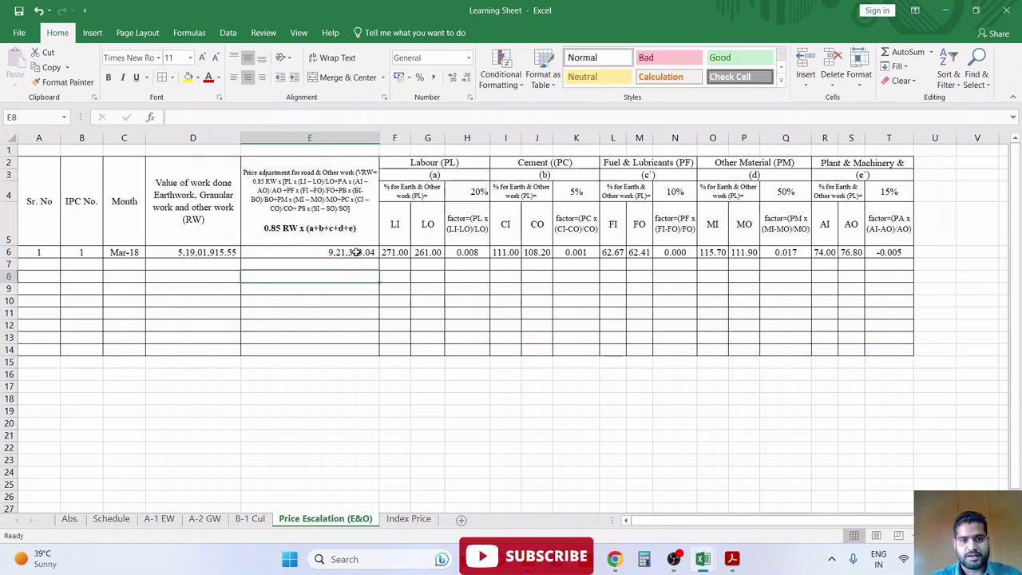
{"action": "left_click", "coordinate": [466, 262]}
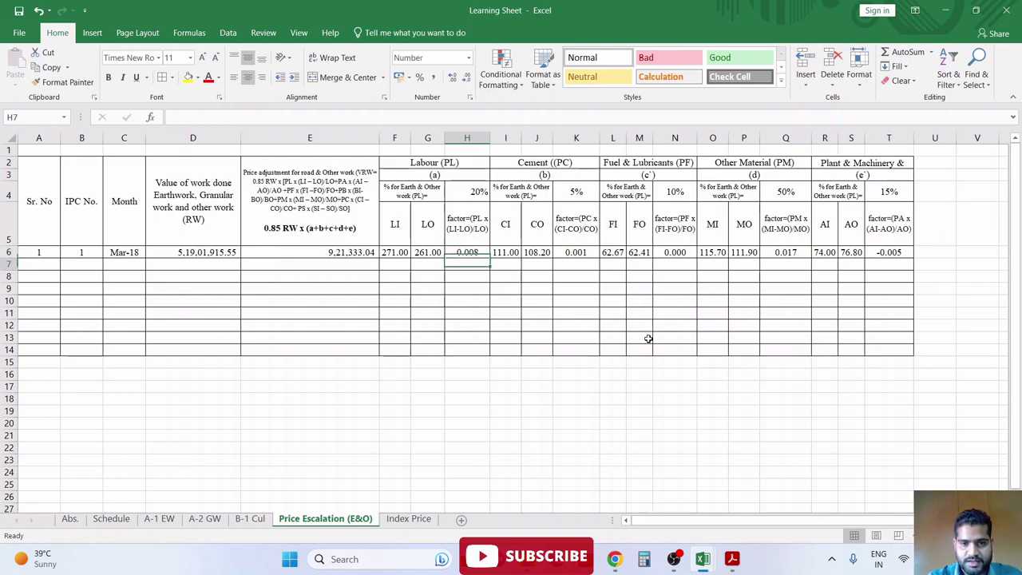
- Enter the labour amount formula in H7, multiplying H6 by the work value D6
{"action": "key", "text": "Up"}
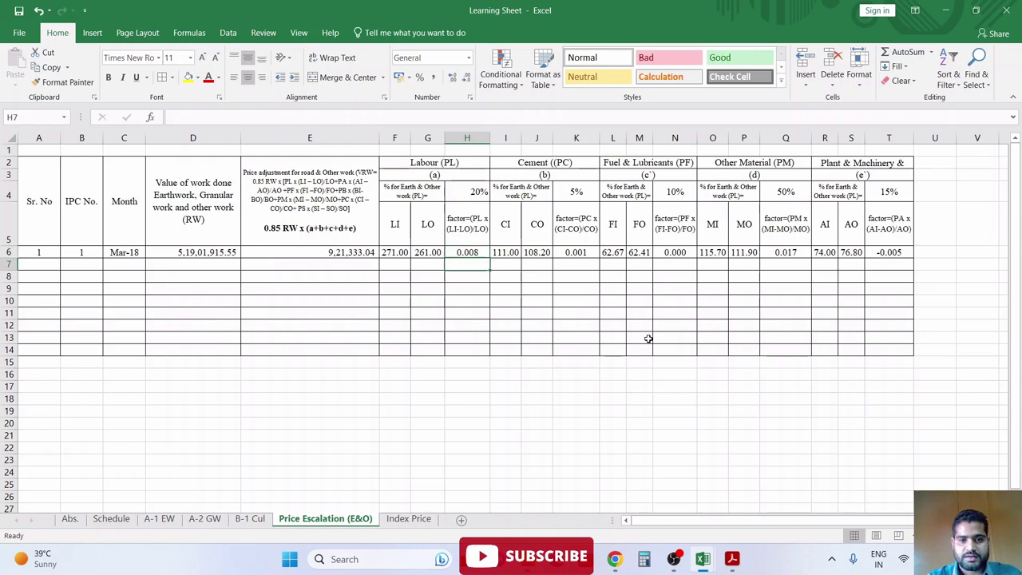
{"action": "type", "text": "+"}
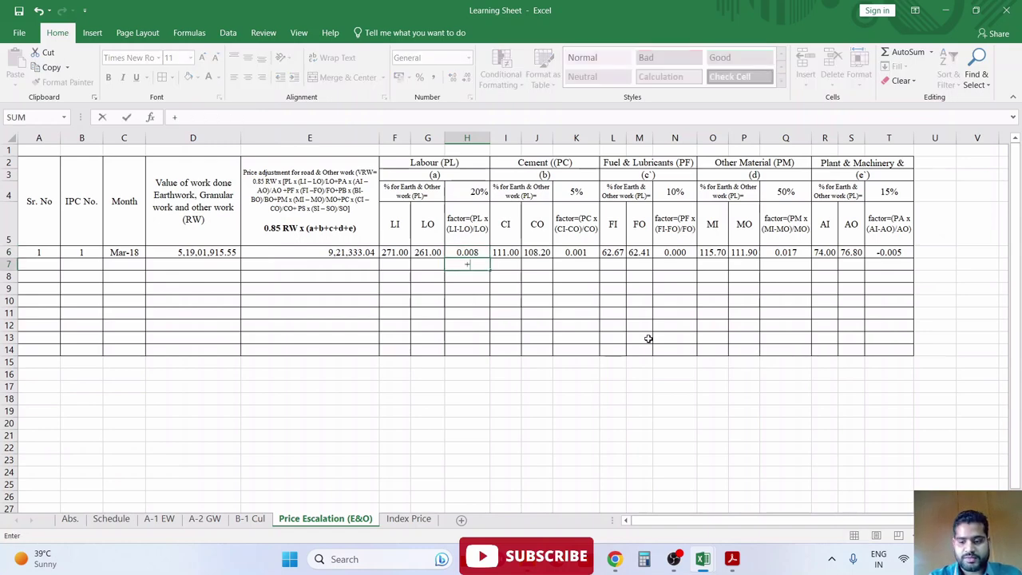
{"action": "type", "text": "H6*"}
{"action": "key", "text": "Left"}
{"action": "key", "text": "Left"}
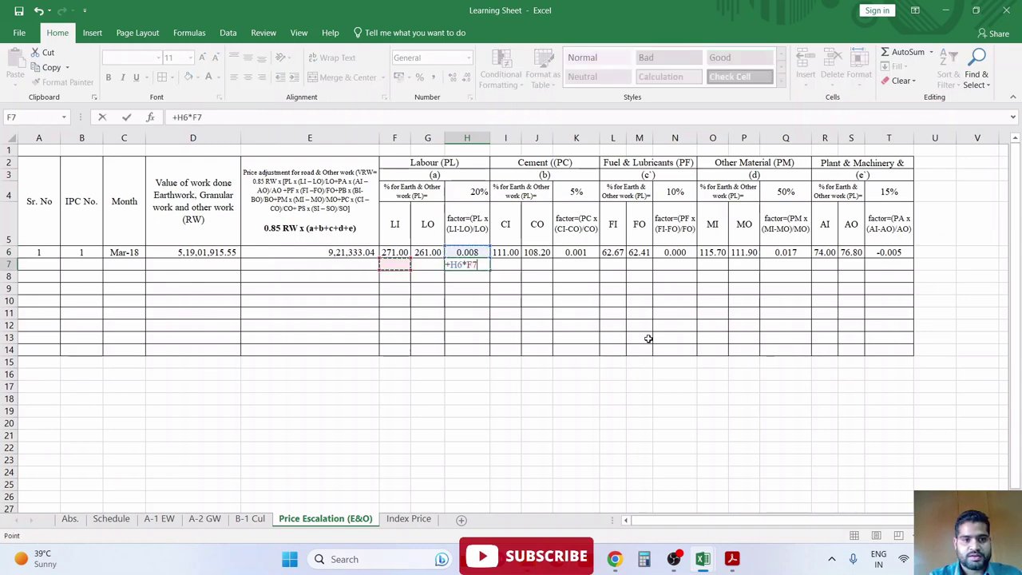
{"action": "key", "text": "Left"}
{"action": "key", "text": "Left"}
{"action": "key", "text": "Left"}
{"action": "key", "text": "Up"}
{"action": "key", "text": "Right"}
{"action": "type", "text": "*"}
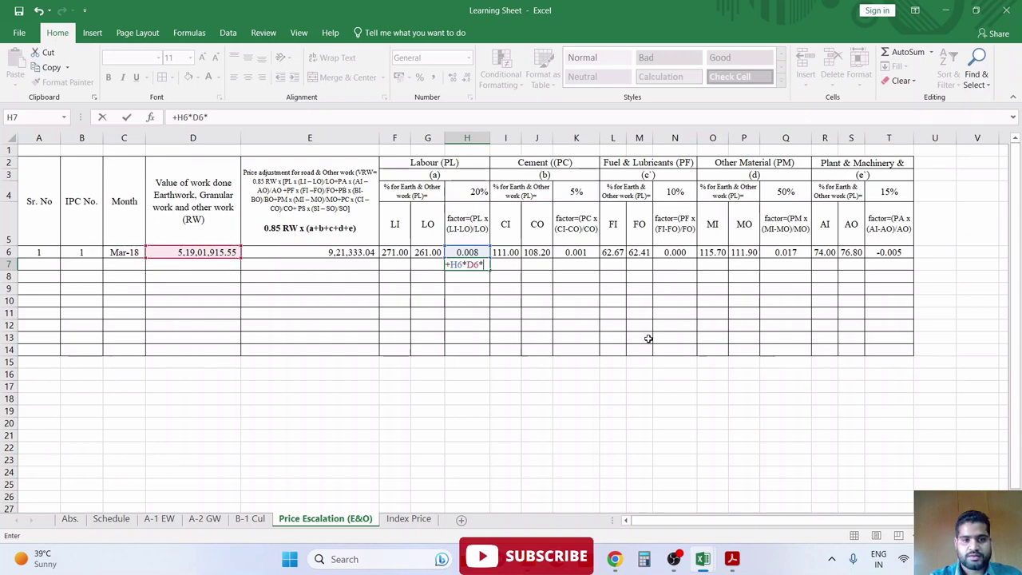
{"action": "key", "text": "Return"}
- Copy the H7 amount formula across row 7 under the cement, fuel and material factors
{"action": "key", "text": "Up"}
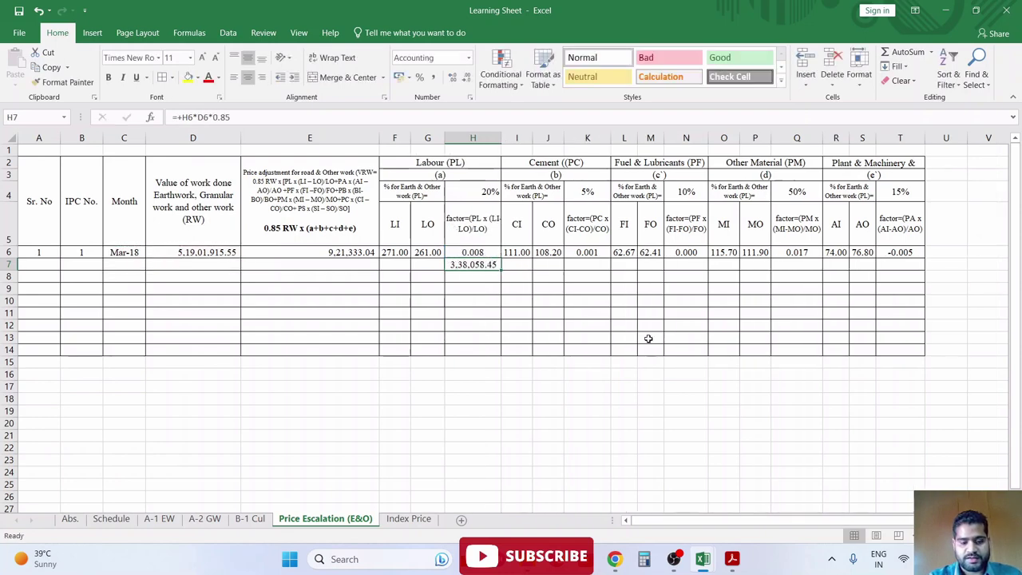
{"action": "key", "text": "ctrl+c"}
{"action": "key", "text": "Right"}
{"action": "key", "text": "Right"}
{"action": "key", "text": "Right"}
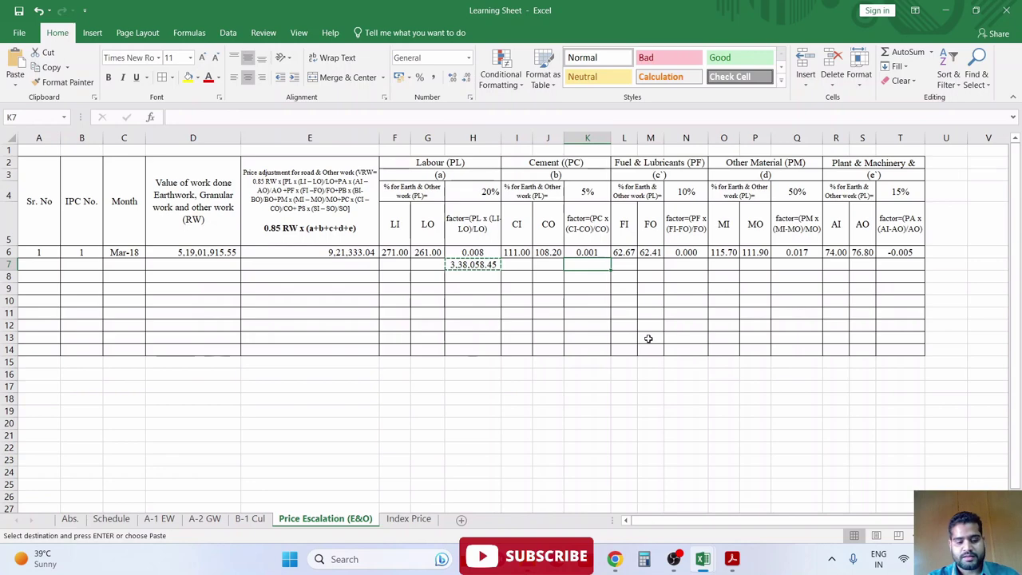
{"action": "key", "text": "ctrl+v"}
{"action": "key", "text": "Right"}
{"action": "key", "text": "Right"}
{"action": "key", "text": "Right"}
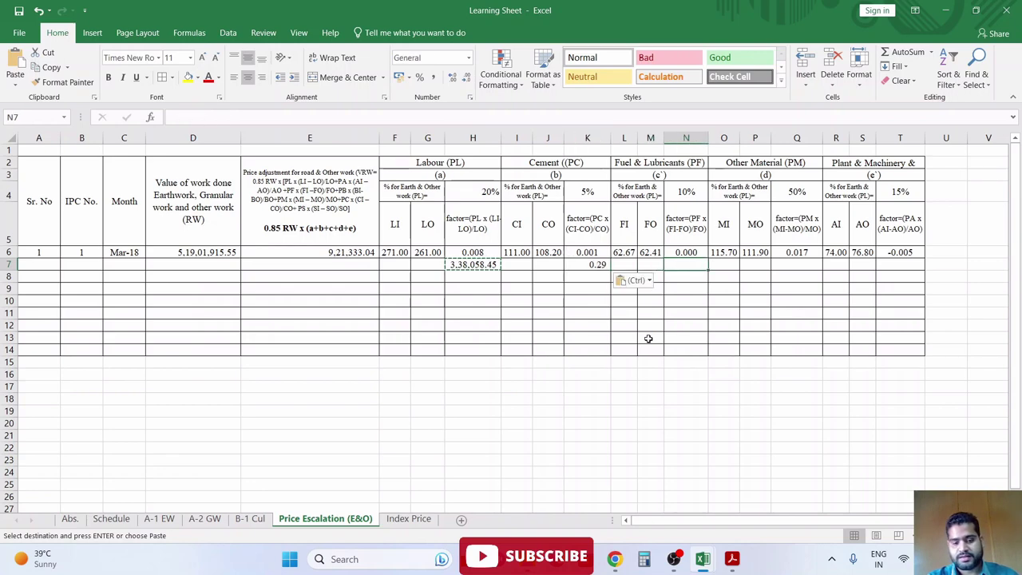
{"action": "key", "text": "ctrl+v"}
{"action": "key", "text": "Right"}
{"action": "key", "text": "Right"}
{"action": "key", "text": "Right"}
{"action": "key", "text": "ctrl+v"}
{"action": "key", "text": "Right"}
{"action": "key", "text": "Right"}
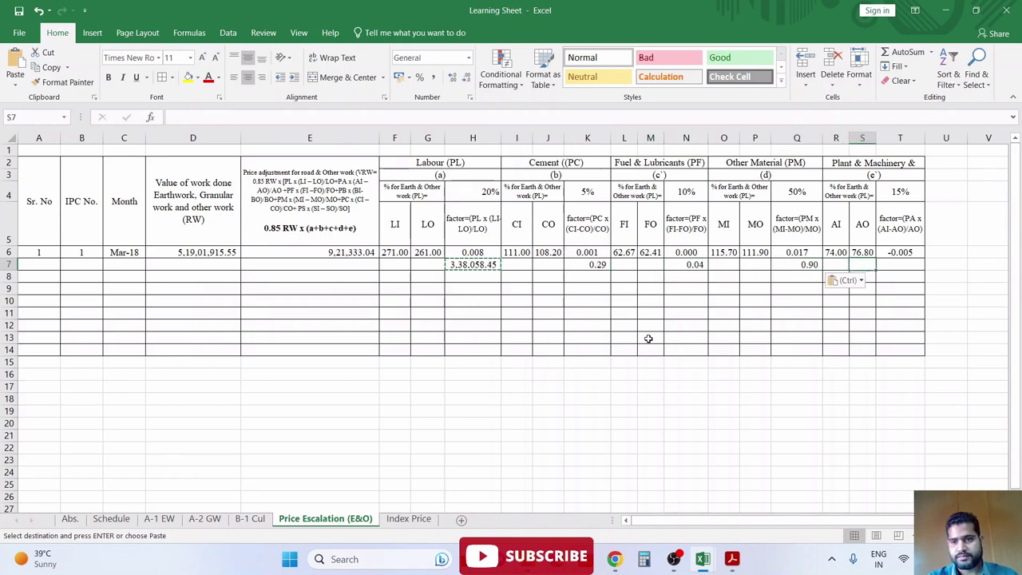
{"action": "key", "text": "ctrl"}
{"action": "key", "text": "Escape"}
{"action": "key", "text": "Right"}
- Set T7 to T6 × D6 × 0.85 and retarget Q7's reference from M6 to D6
{"action": "type", "text": "=+T6*P6*0.85"}
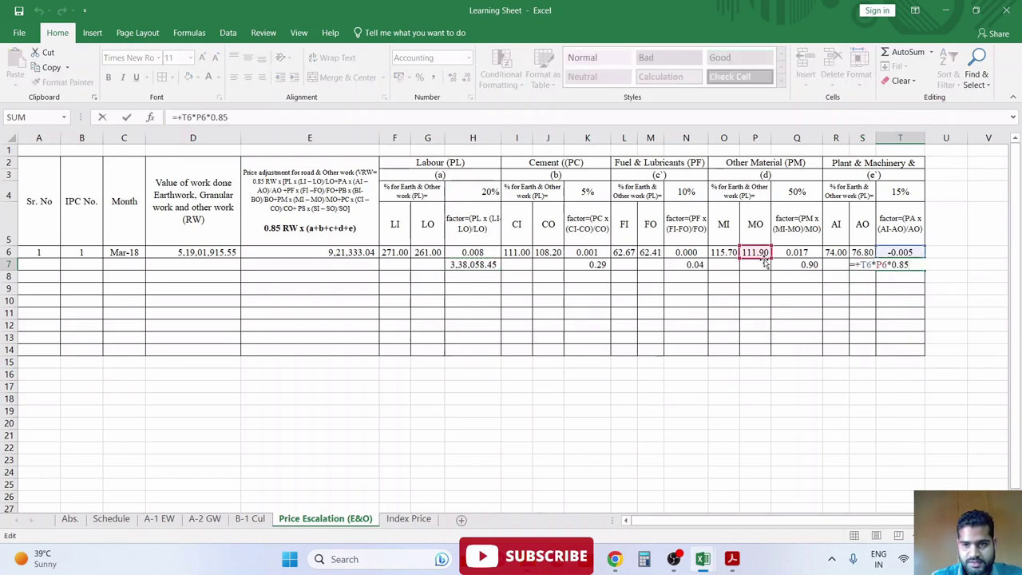
{"action": "left_click_drag", "start_coordinate": [770, 252], "coordinate": [770, 264]}
{"action": "left_click", "coordinate": [208, 252]}
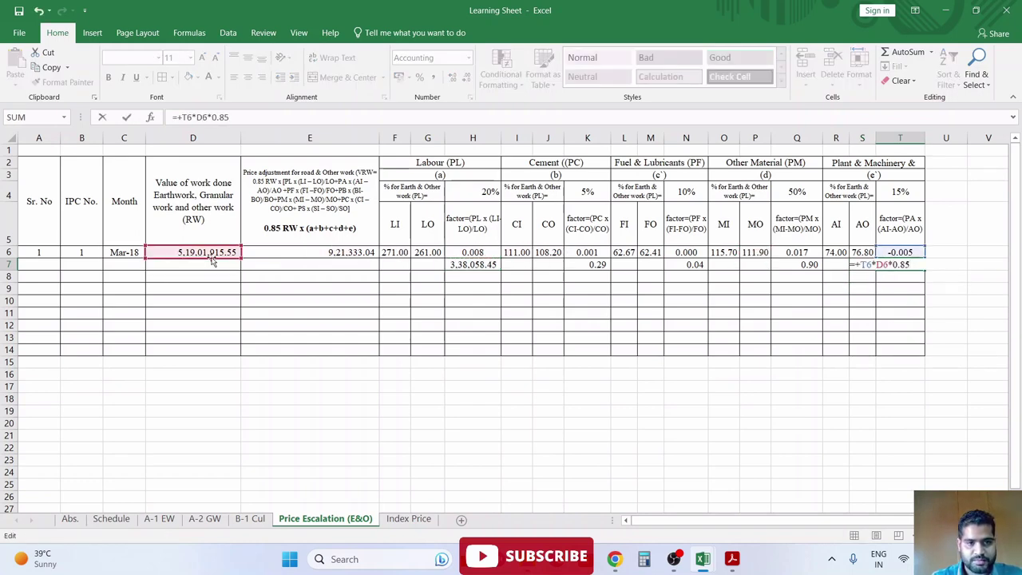
{"action": "key", "text": "Return"}
{"action": "key", "text": "Up"}
{"action": "key", "text": "Left"}
{"action": "key", "text": "Left"}
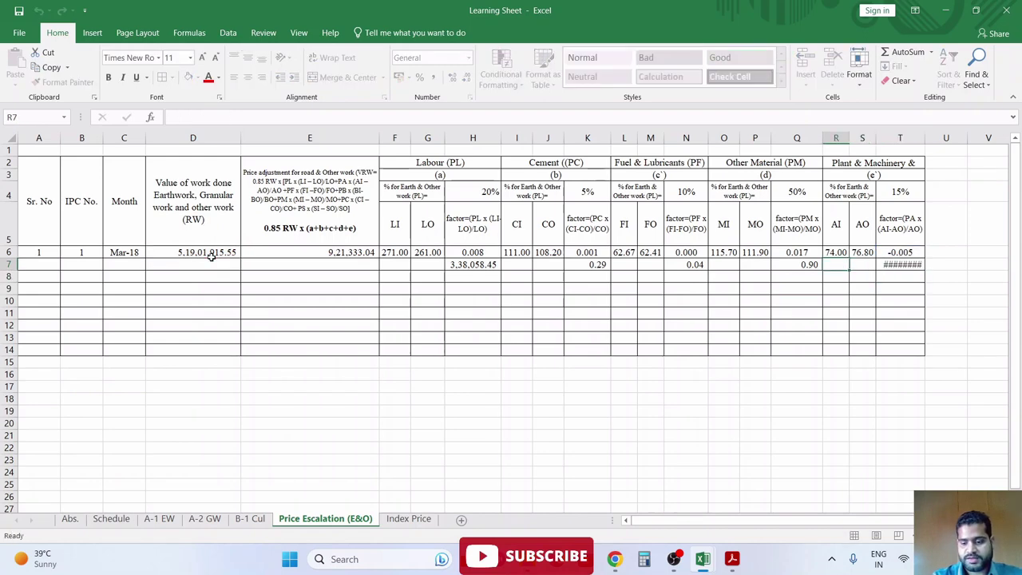
{"action": "key", "text": "Left"}
{"action": "key", "text": "F2"}
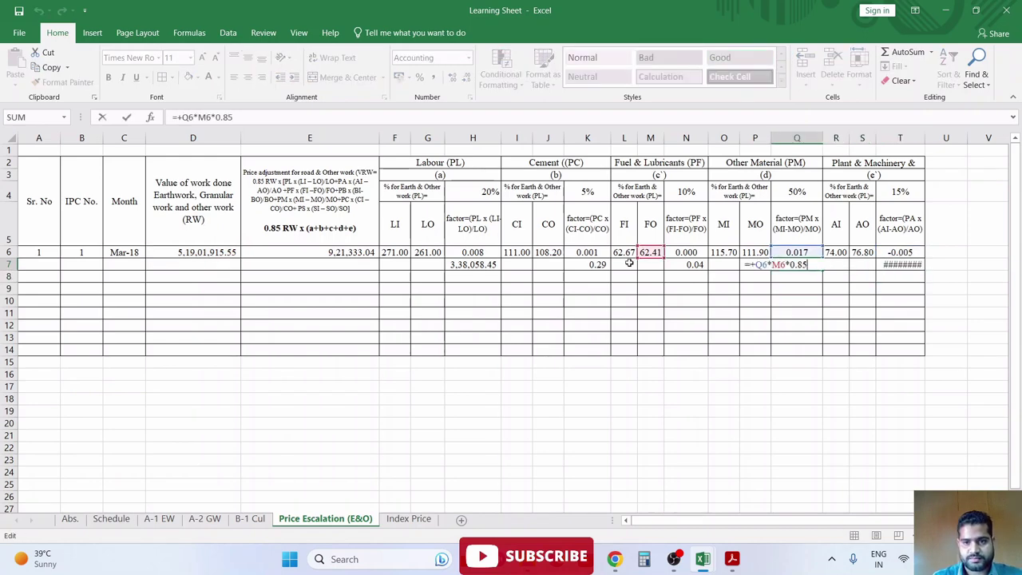
{"action": "left_click_drag", "start_coordinate": [647, 258], "coordinate": [222, 259]}
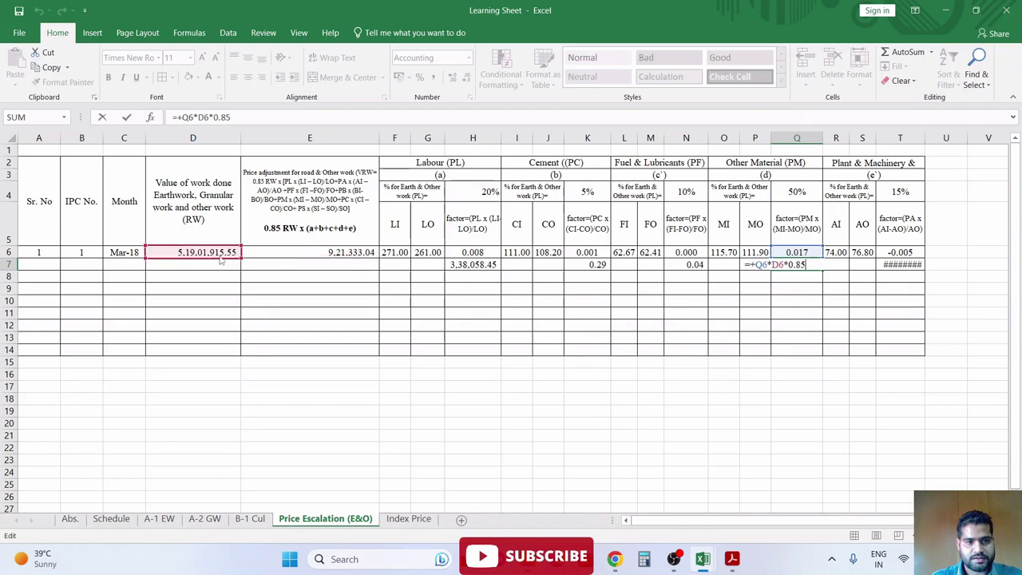
{"action": "key", "text": "Return"}
- Retarget the N7 and K7 formulas to reference D6 instead of J6 and G6
{"action": "key", "text": "Up"}
{"action": "key", "text": "Left"}
{"action": "key", "text": "Left"}
{"action": "key", "text": "Left"}
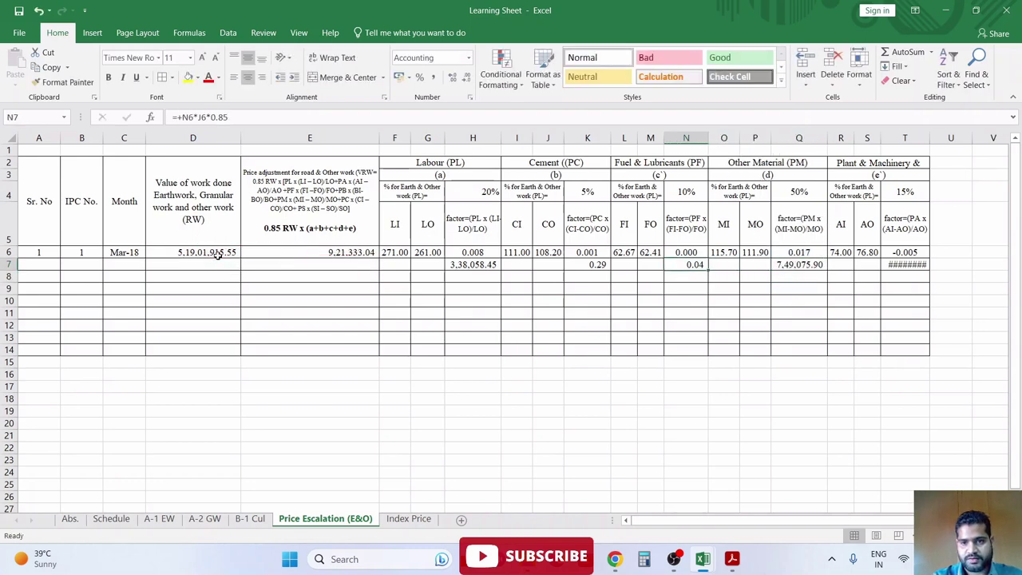
{"action": "key", "text": "F2"}
{"action": "left_click_drag", "start_coordinate": [562, 258], "coordinate": [230, 252]}
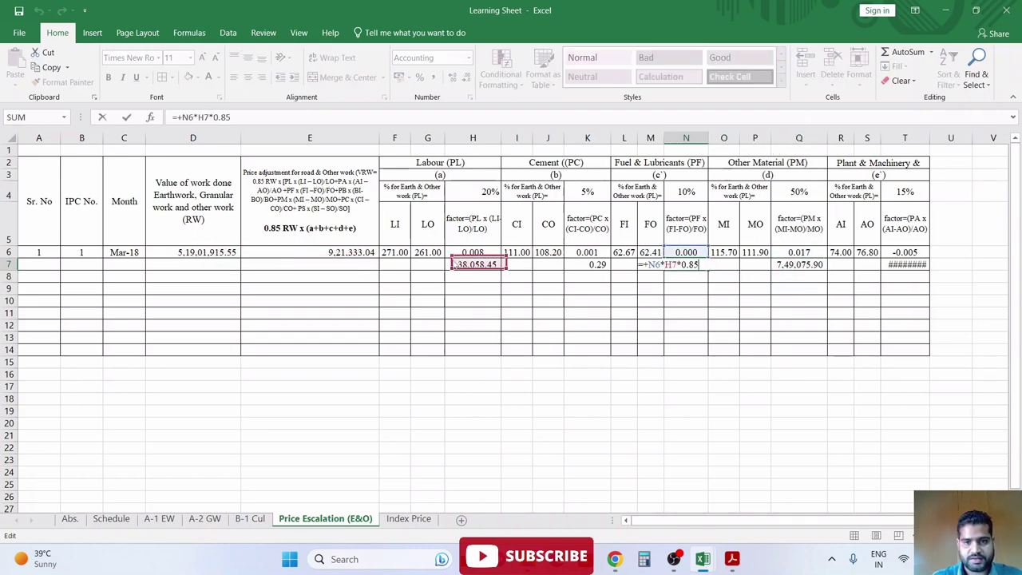
{"action": "key", "text": "Return"}
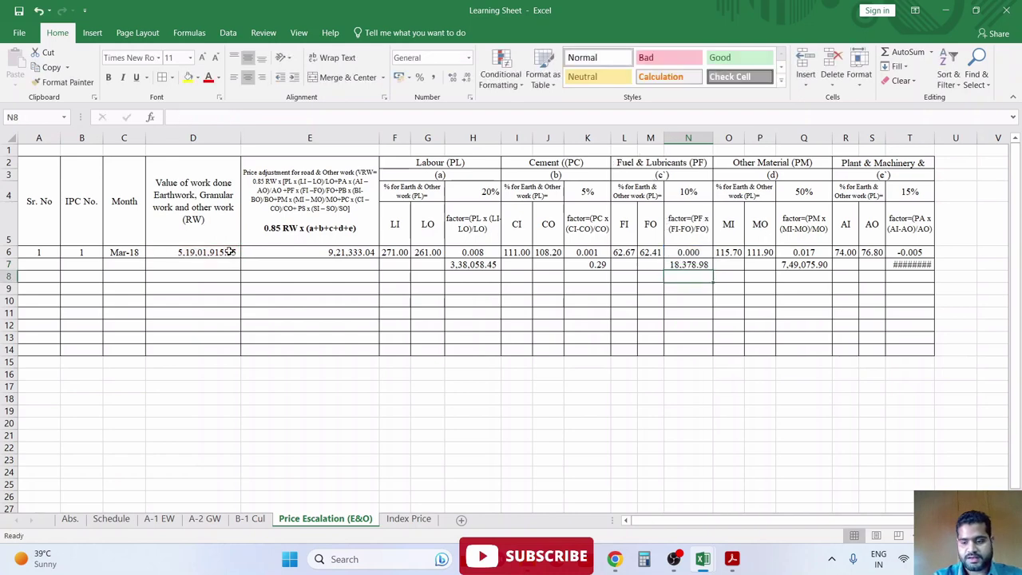
{"action": "key", "text": "Up"}
{"action": "key", "text": "Left"}
{"action": "key", "text": "Left"}
{"action": "key", "text": "Left"}
{"action": "key", "text": "F2"}
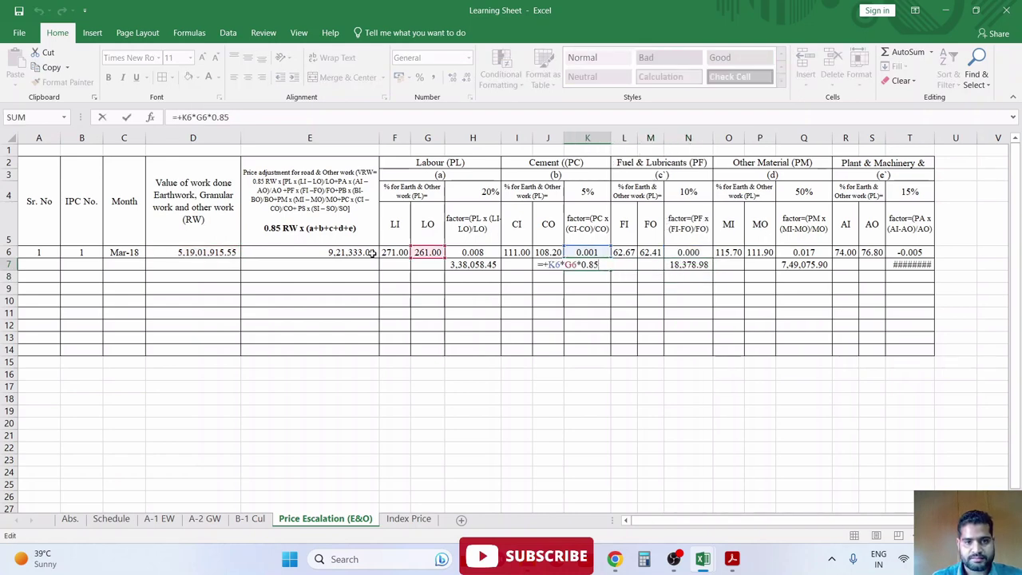
{"action": "left_click_drag", "start_coordinate": [416, 259], "coordinate": [182, 257]}
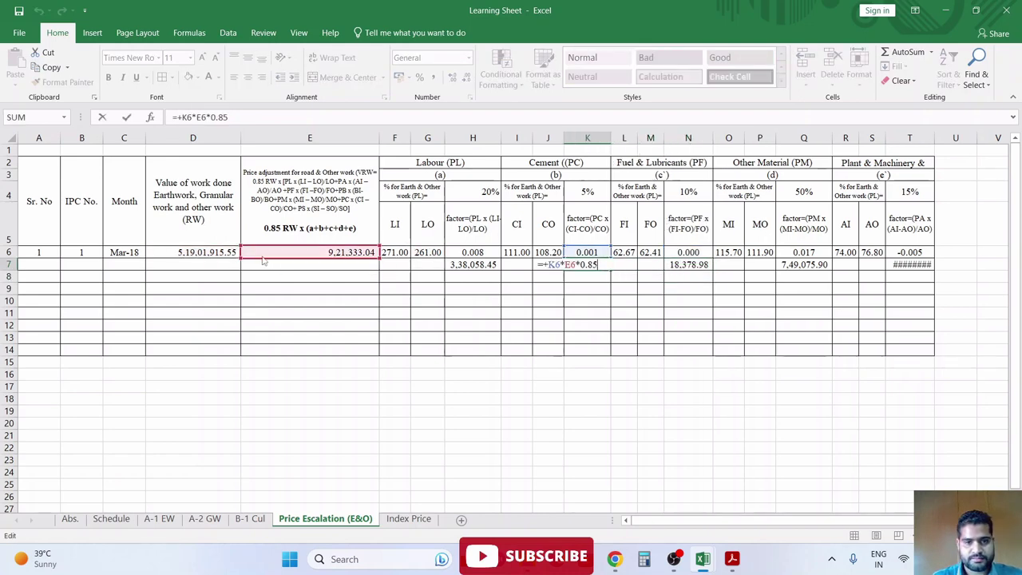
{"action": "key", "text": "Return"}
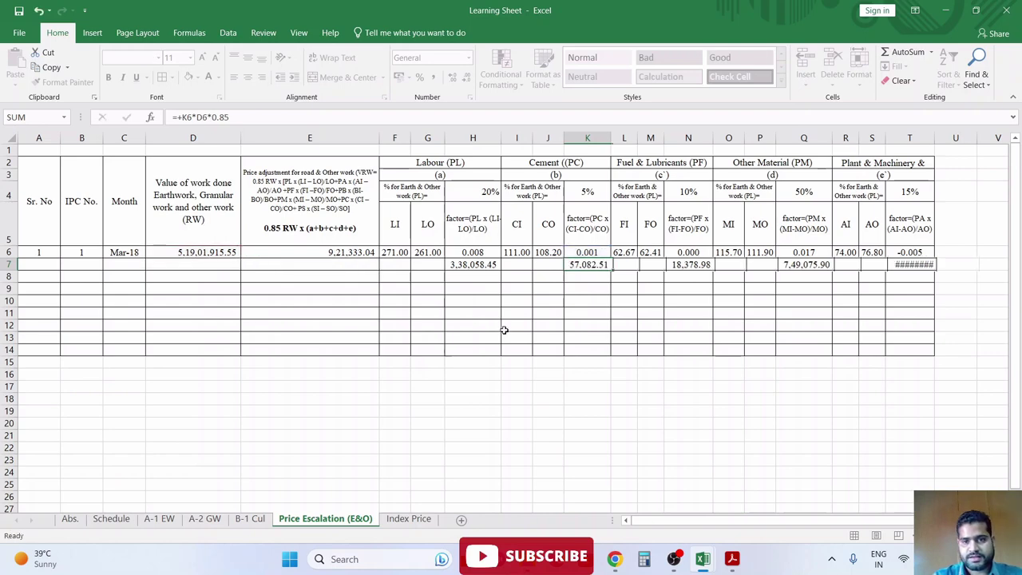
- Autofit column T to show -2,41,262.81 and inspect the linked index cells
{"action": "double_click", "coordinate": [937, 143]}
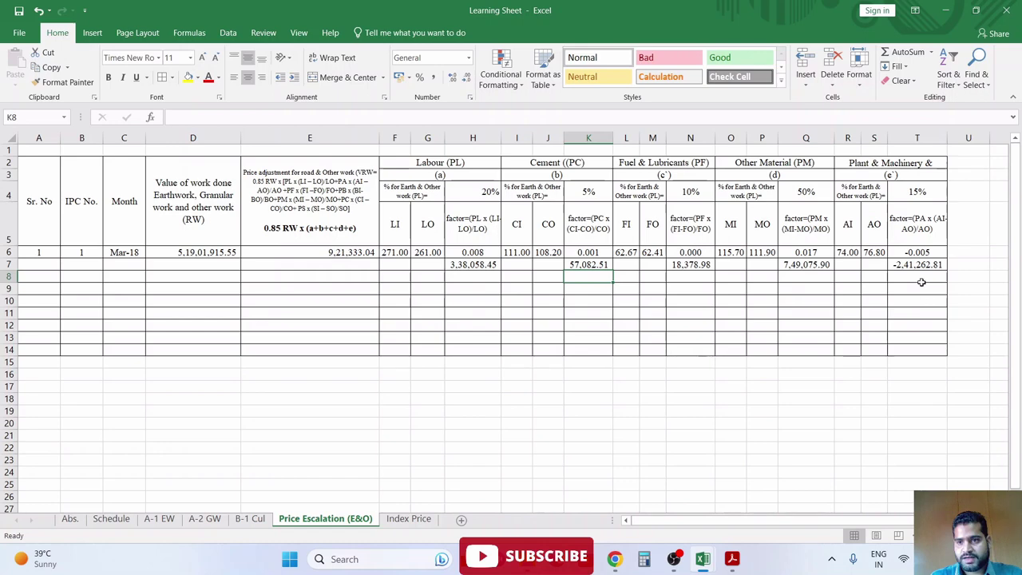
{"action": "left_click", "coordinate": [918, 280]}
{"action": "key", "text": "Up"}
{"action": "key", "text": "Left"}
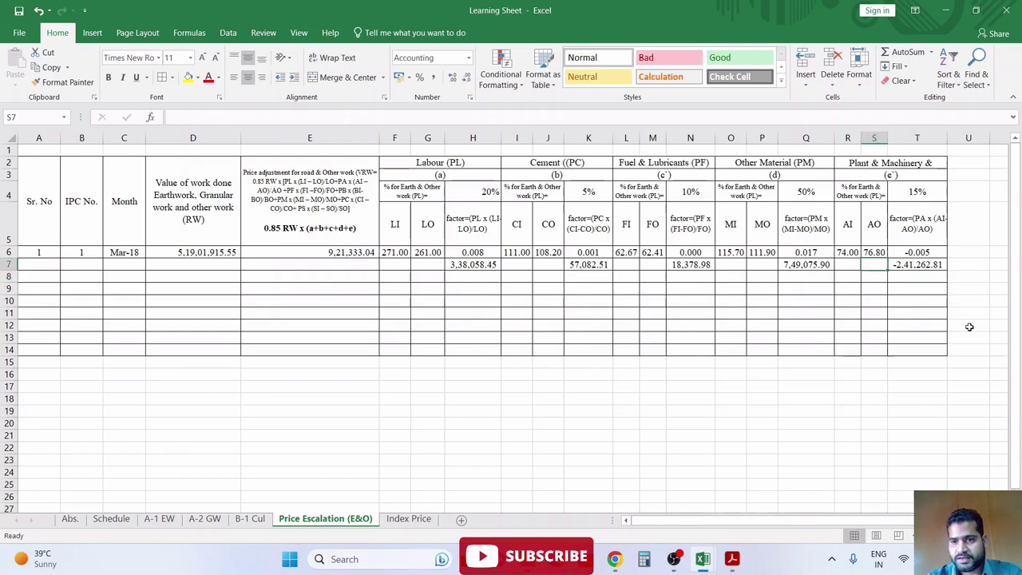
{"action": "key", "text": "Up"}
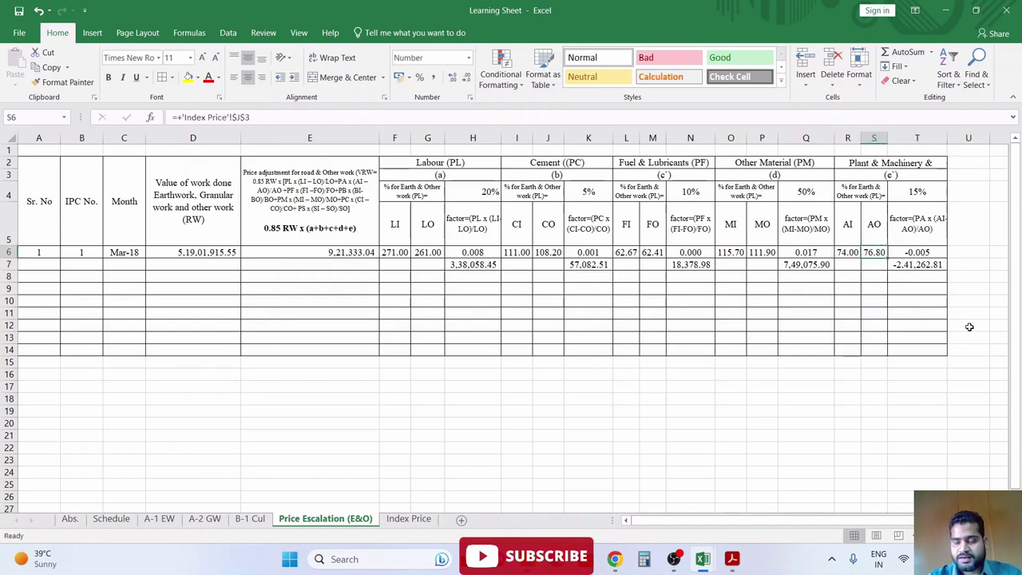
{"action": "key", "text": "Left"}
{"action": "key", "text": "Up"}
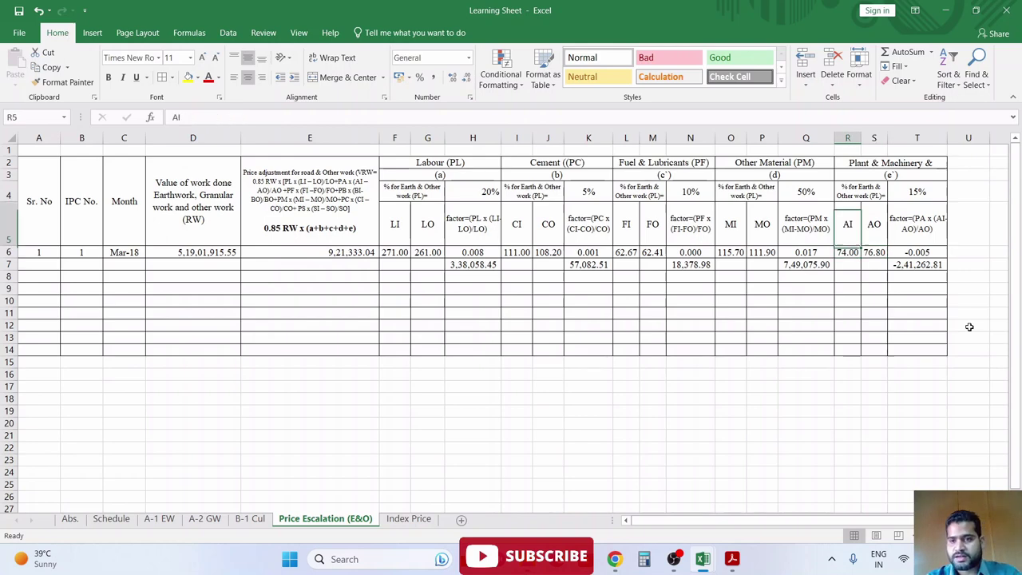
{"action": "key", "text": "Down"}
{"action": "key", "text": "Down"}
{"action": "key", "text": "Up"}
{"action": "key", "text": "Down"}
- Review the finished T7 and Q7 formulas and move to I9
{"action": "key", "text": "Right"}
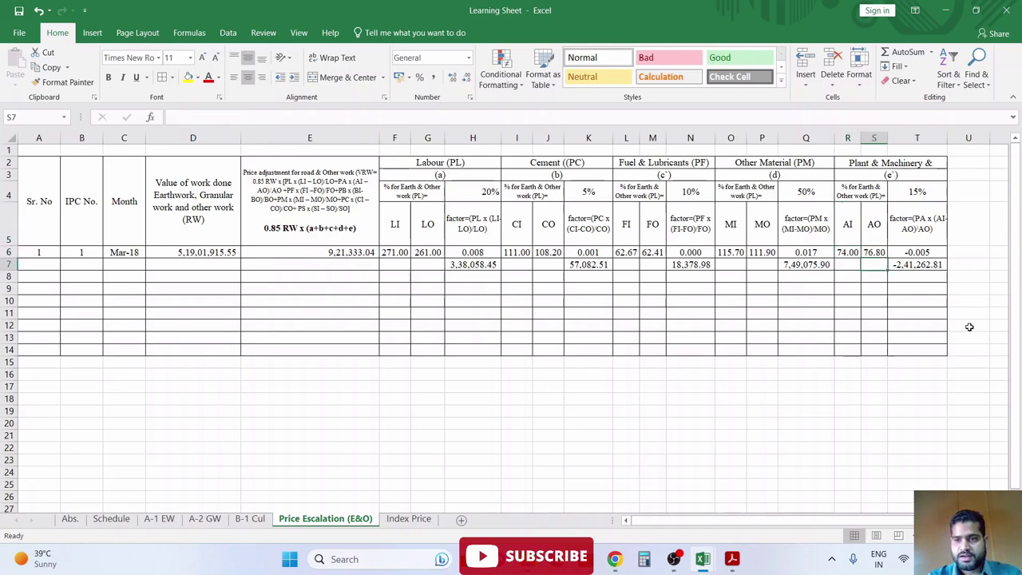
{"action": "key", "text": "Right"}
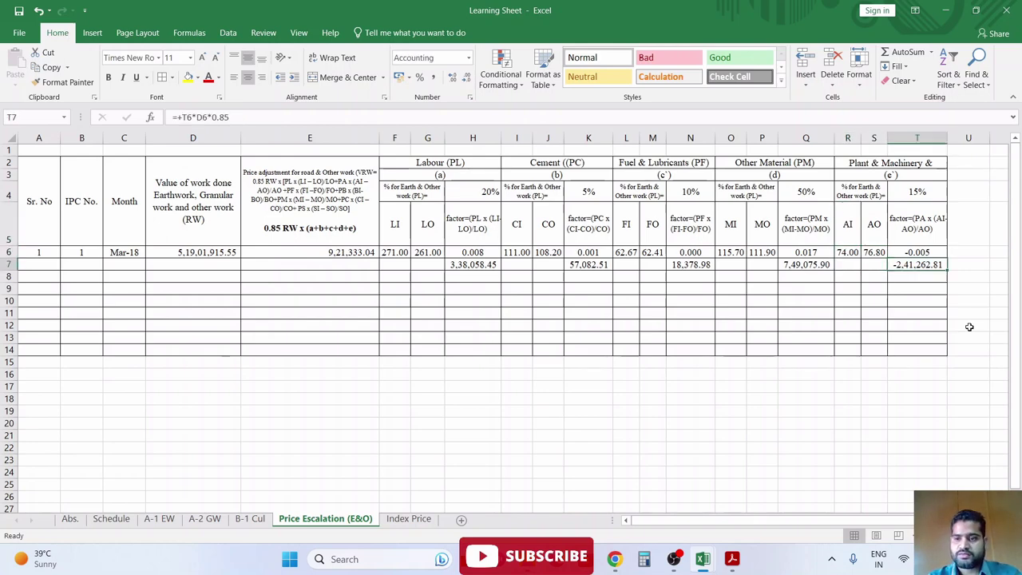
{"action": "key", "text": "Left"}
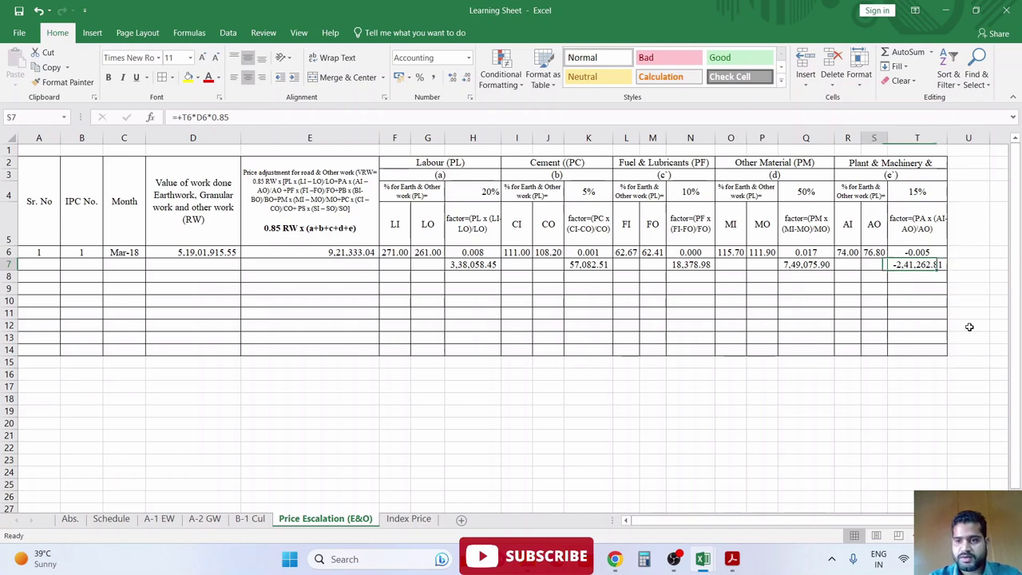
{"action": "key", "text": "Left"}
{"action": "key", "text": "Left"}
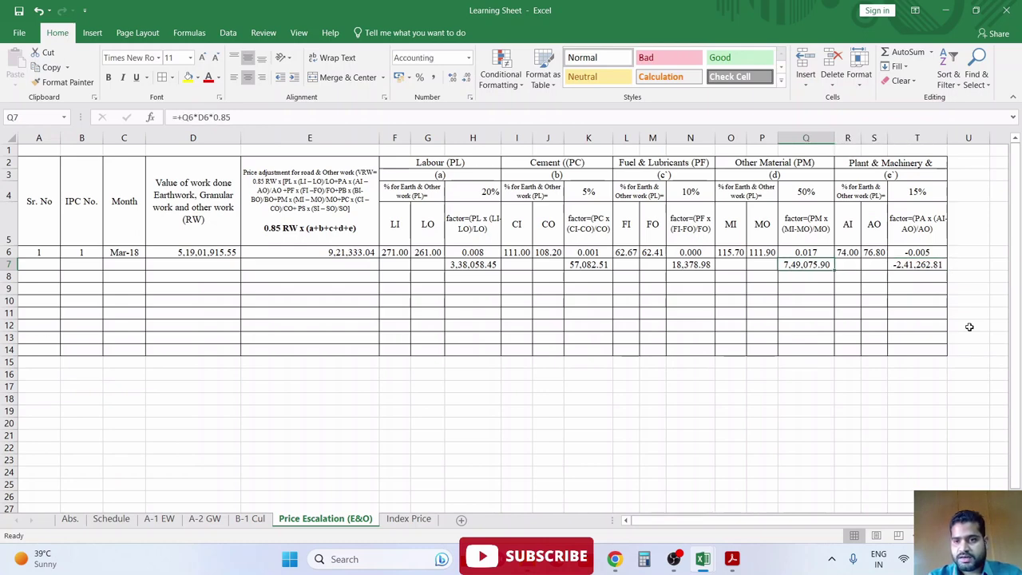
{"action": "key", "text": "Left"}
{"action": "key", "text": "Left"}
{"action": "key", "text": "Left"}
{"action": "key", "text": "Left"}
{"action": "key", "text": "Left"}
{"action": "key", "text": "Left"}
{"action": "key", "text": "Left"}
{"action": "key", "text": "Left"}
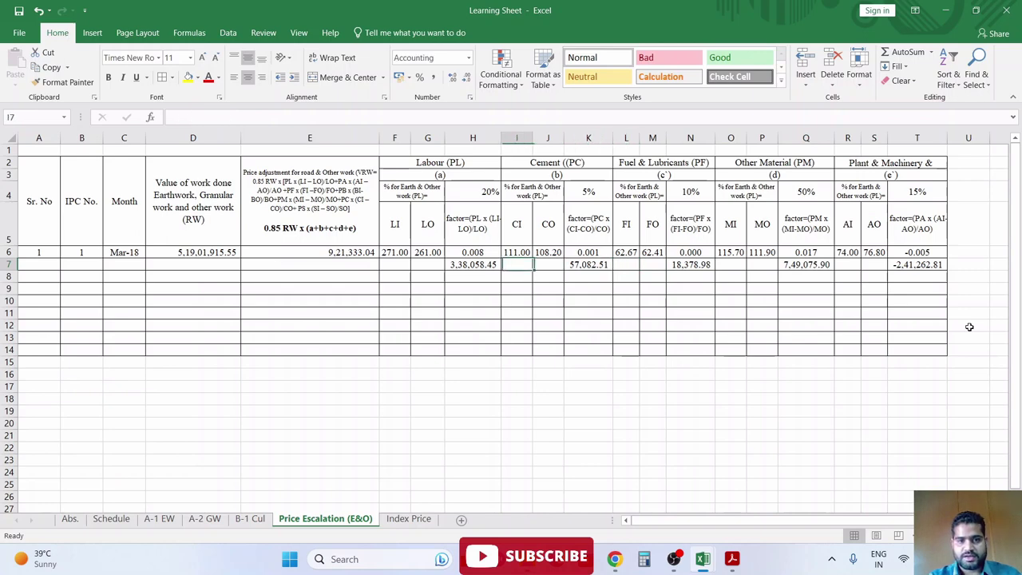
{"action": "key", "text": "Left"}
{"action": "key", "text": "Left"}
{"action": "key", "text": "Right"}
{"action": "key", "text": "Right"}
{"action": "key", "text": "Down"}
{"action": "key", "text": "Down"}
- Start a cross-check total in I9 adding the H7, K7 and N7 amounts
{"action": "type", "text": "+"}
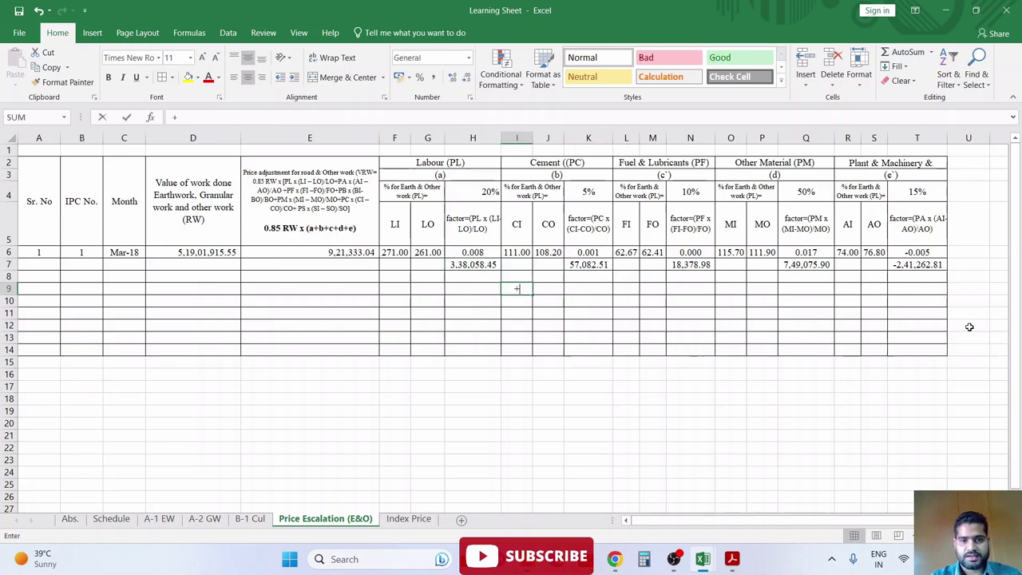
{"action": "key", "text": "Up"}
{"action": "key", "text": "Up"}
{"action": "key", "text": "Left"}
{"action": "type", "text": "+"}
{"action": "key", "text": "Up"}
{"action": "key", "text": "Up"}
{"action": "key", "text": "Right"}
{"action": "key", "text": "Right"}
{"action": "type", "text": "+"}
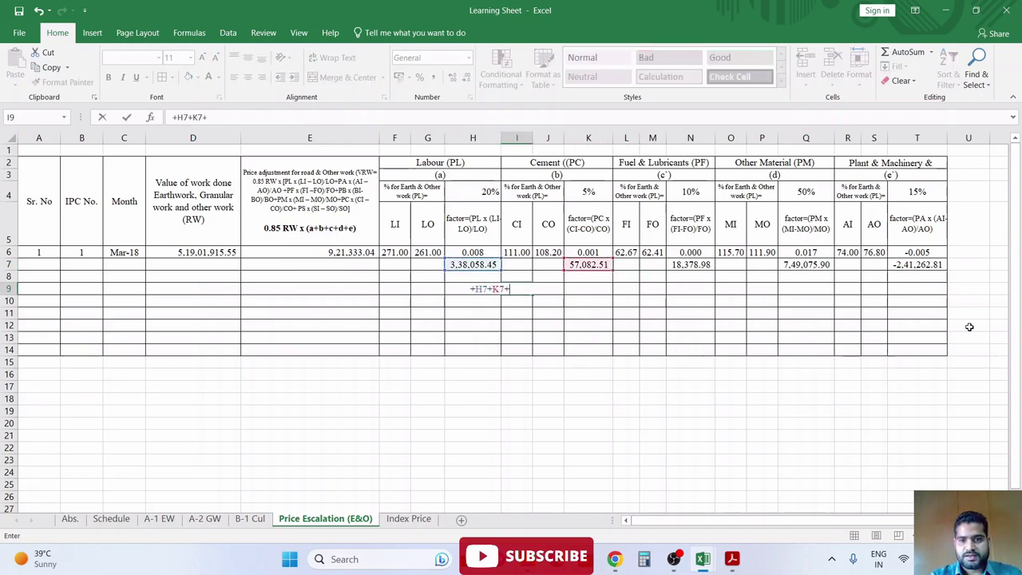
{"action": "key", "text": "Right"}
{"action": "key", "text": "Right"}
{"action": "key", "text": "Right"}
{"action": "key", "text": "Right"}
{"action": "key", "text": "Right"}
{"action": "key", "text": "Up"}
{"action": "key", "text": "Up"}
{"action": "type", "text": "+"}
- Add Q7 and T7 to the I9 total and confirm it
{"action": "key", "text": "Right"}
{"action": "key", "text": "Right"}
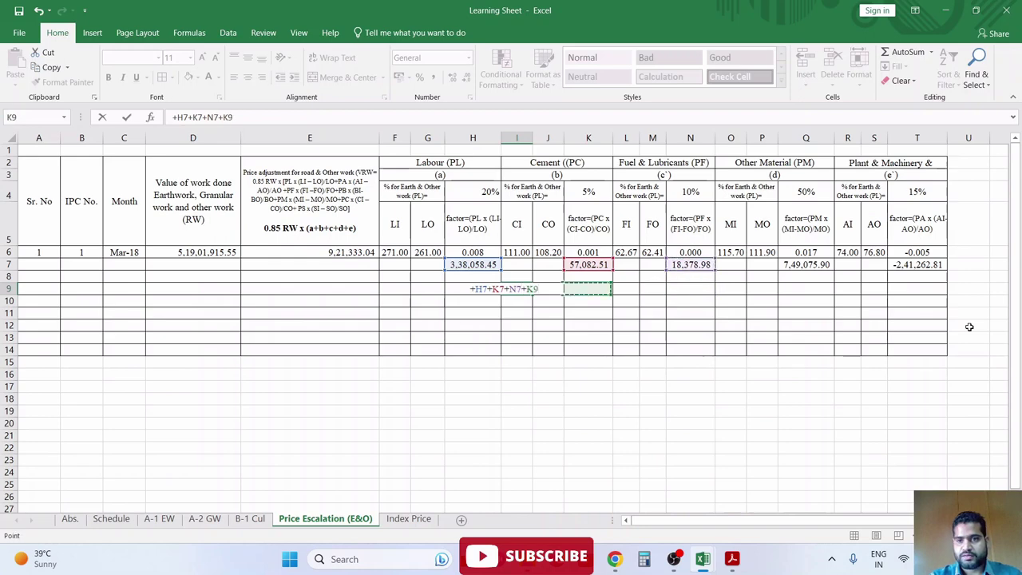
{"action": "key", "text": "Right"}
{"action": "key", "text": "Right"}
{"action": "key", "text": "Right"}
{"action": "key", "text": "Right"}
{"action": "key", "text": "Up"}
{"action": "key", "text": "Up"}
{"action": "key", "text": "Right"}
{"action": "type", "text": "+"}
{"action": "key", "text": "Right"}
{"action": "key", "text": "Right"}
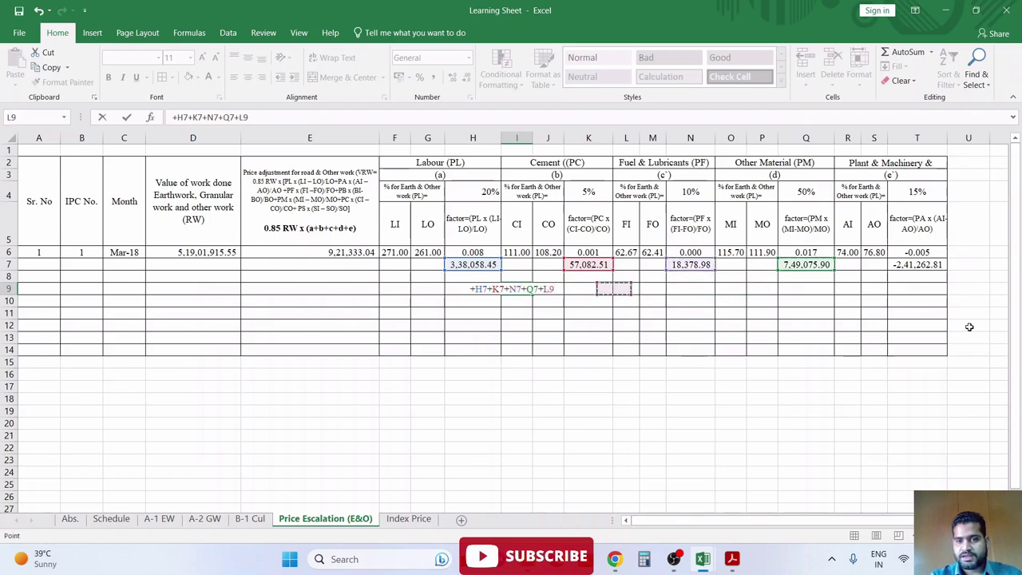
{"action": "key", "text": "Right"}
{"action": "key", "text": "Right"}
{"action": "key", "text": "Right"}
{"action": "key", "text": "Right"}
{"action": "key", "text": "Right"}
{"action": "key", "text": "Up"}
{"action": "key", "text": "Up"}
{"action": "key", "text": "Right"}
{"action": "key", "text": "Right"}
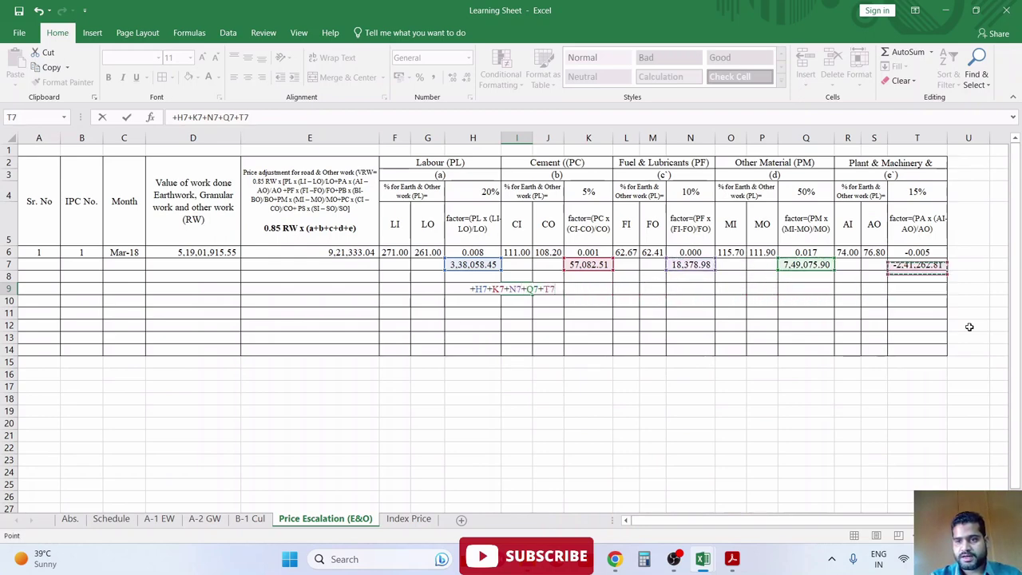
{"action": "key", "text": "Return"}
{"action": "key", "text": "Up"}
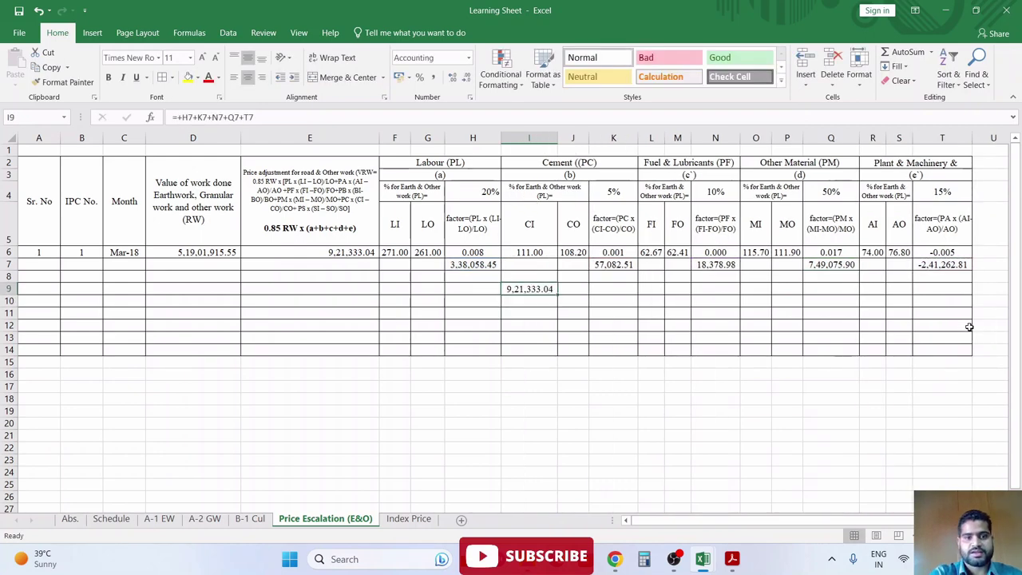
- Undo the I9 total, the row 7 formulas and the column width changes
{"action": "left_click", "coordinate": [356, 252]}
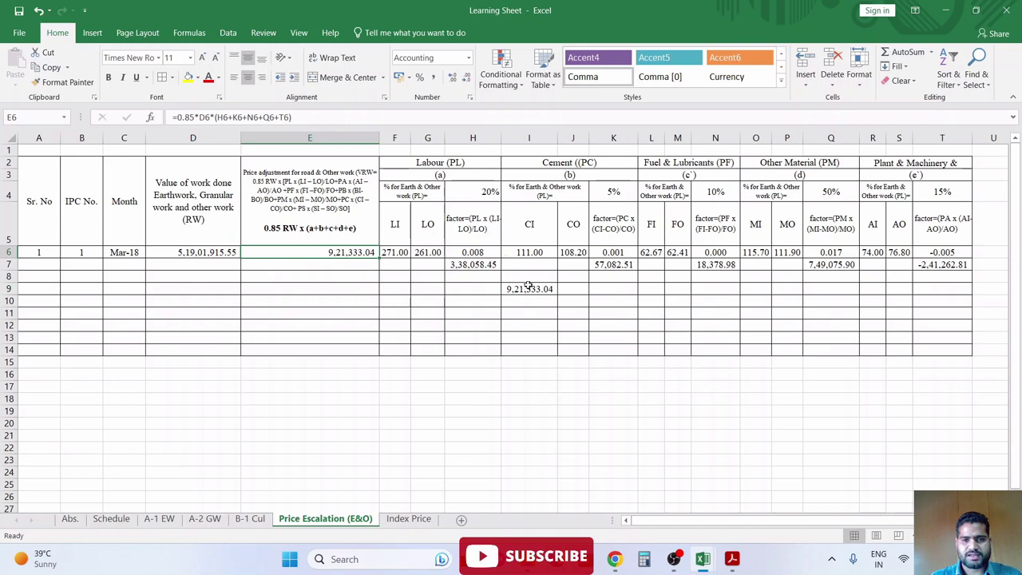
{"action": "left_click", "coordinate": [527, 317]}
{"action": "key", "text": "ctrl+z"}
{"action": "key", "text": "ctrl+z"}
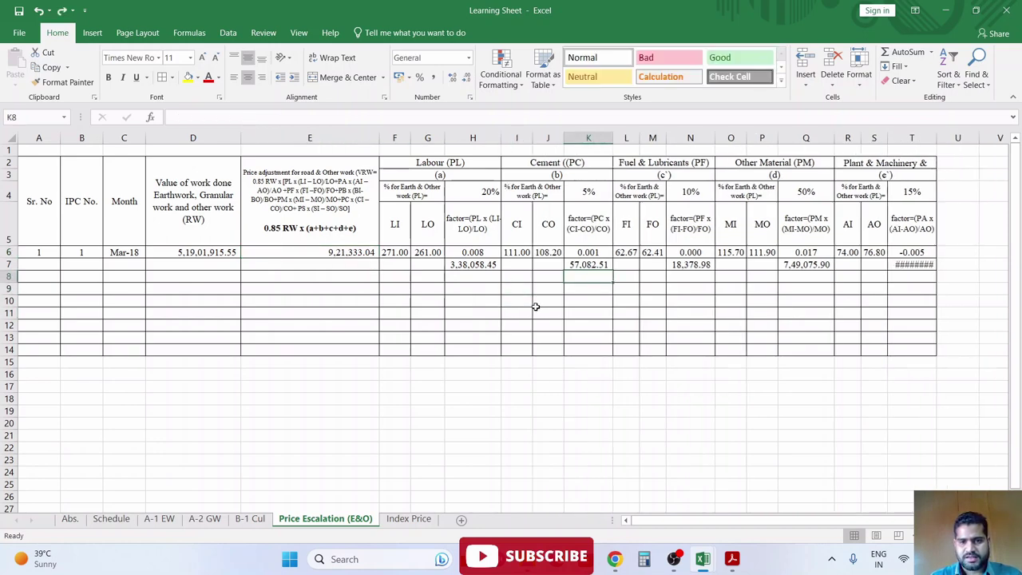
{"action": "key", "text": "ctrl+z"}
{"action": "key", "text": "ctrl+z"}
{"action": "key", "text": "ctrl+z"}
{"action": "key", "text": "ctrl+z"}
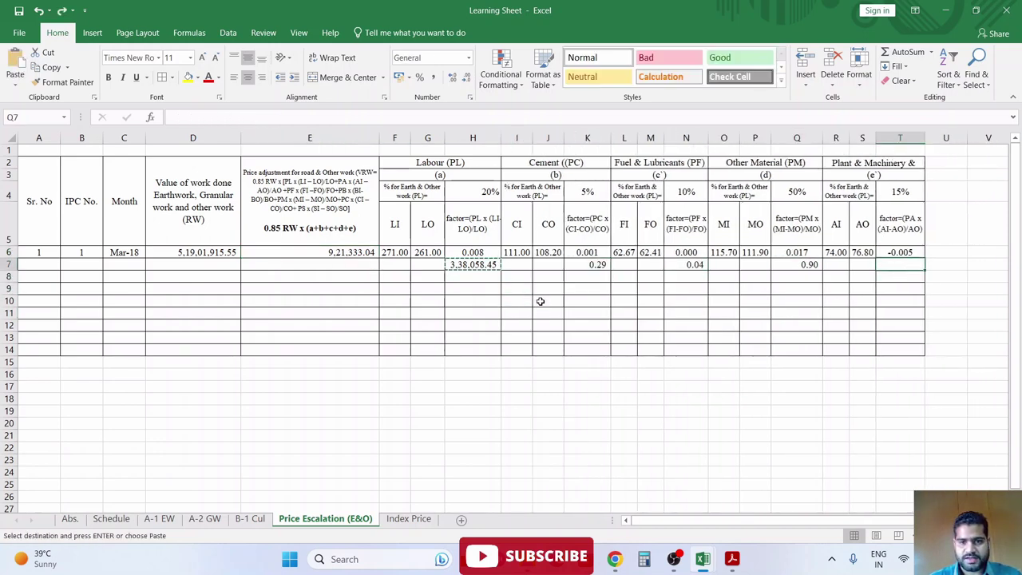
{"action": "key", "text": "ctrl+z"}
{"action": "key", "text": "ctrl+z"}
{"action": "key", "text": "ctrl+z"}
{"action": "key", "text": "ctrl+z"}
{"action": "key", "text": "ctrl+z"}
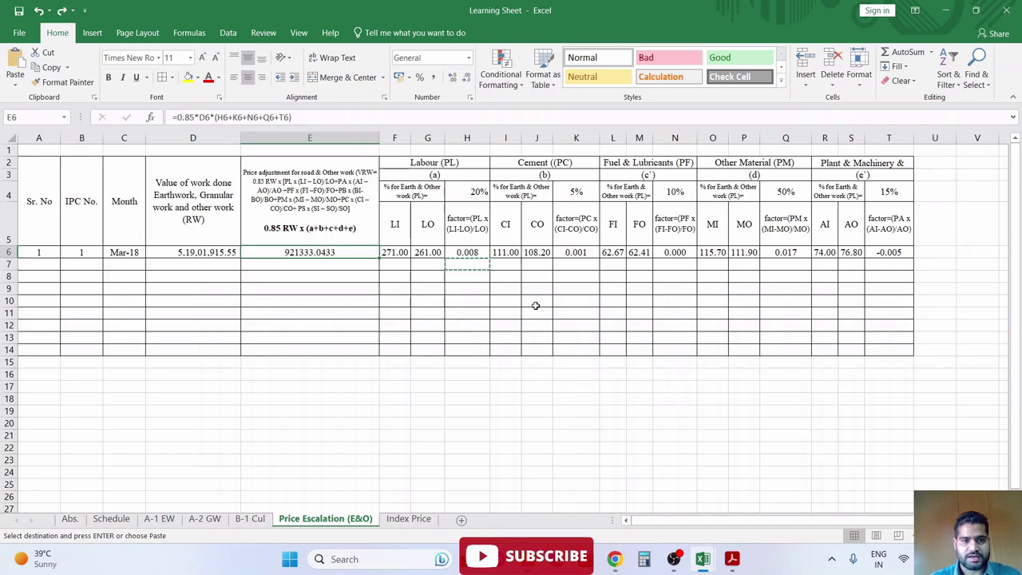
{"action": "key", "text": "ctrl+z"}
{"action": "left_click", "coordinate": [529, 404]}
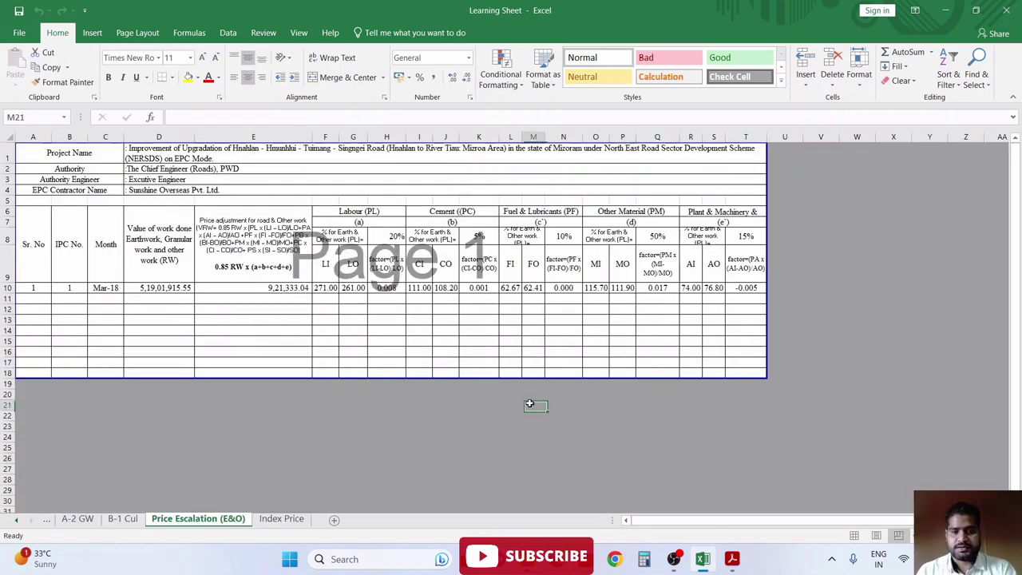
{"action": "left_click", "coordinate": [255, 437]}
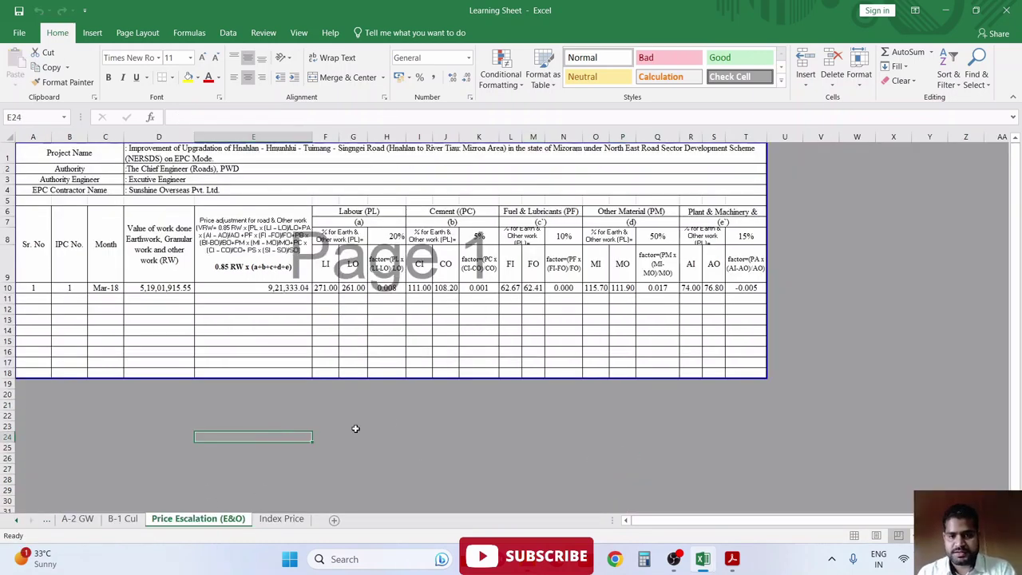
{"action": "left_click", "coordinate": [469, 397]}
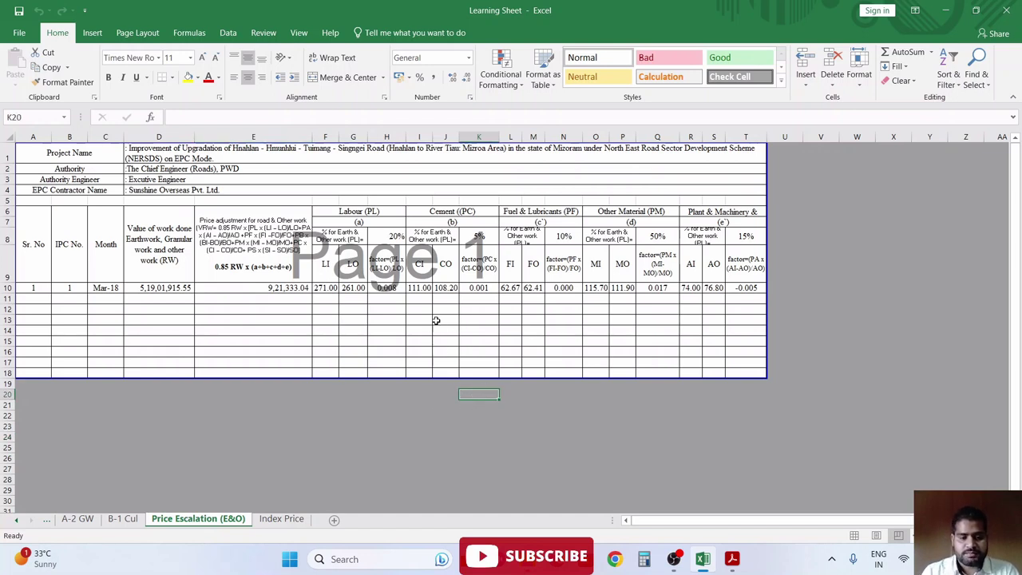
{"action": "left_click", "coordinate": [439, 310]}
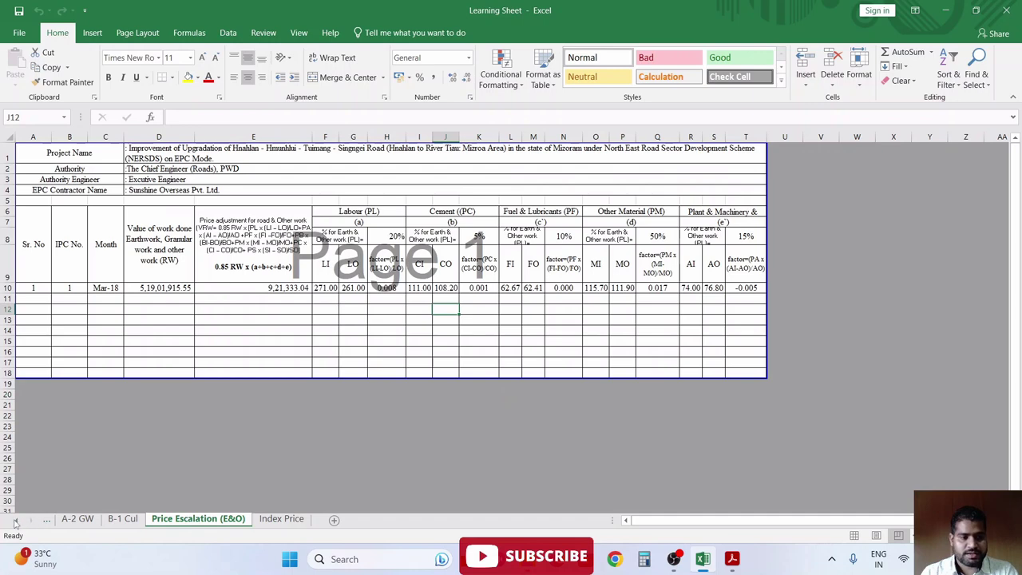
{"action": "left_click", "coordinate": [16, 520]}
{"action": "left_click", "coordinate": [122, 519]}
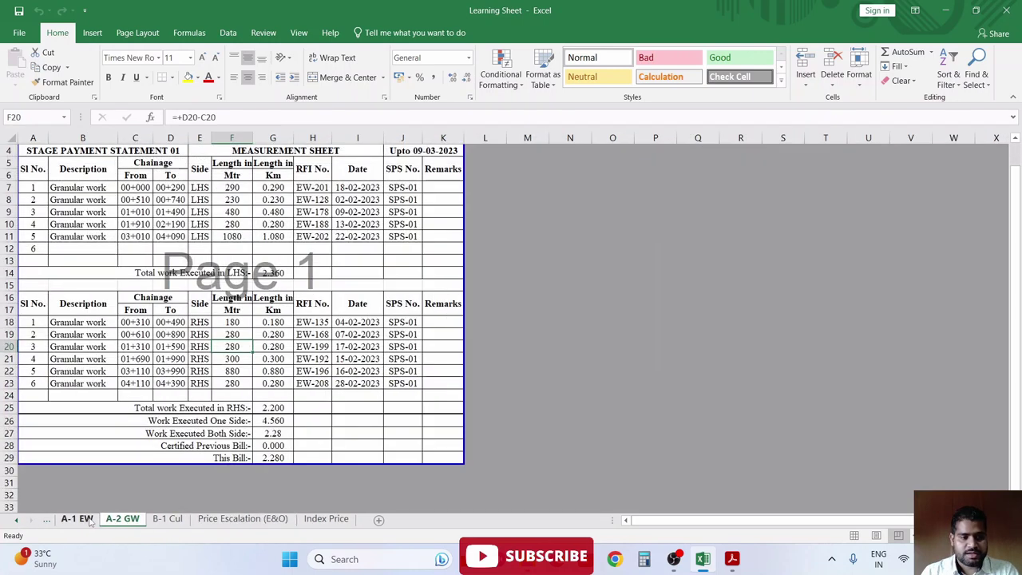
{"action": "left_click", "coordinate": [15, 519]}
{"action": "left_click", "coordinate": [15, 520]}
{"action": "left_click", "coordinate": [111, 519]}
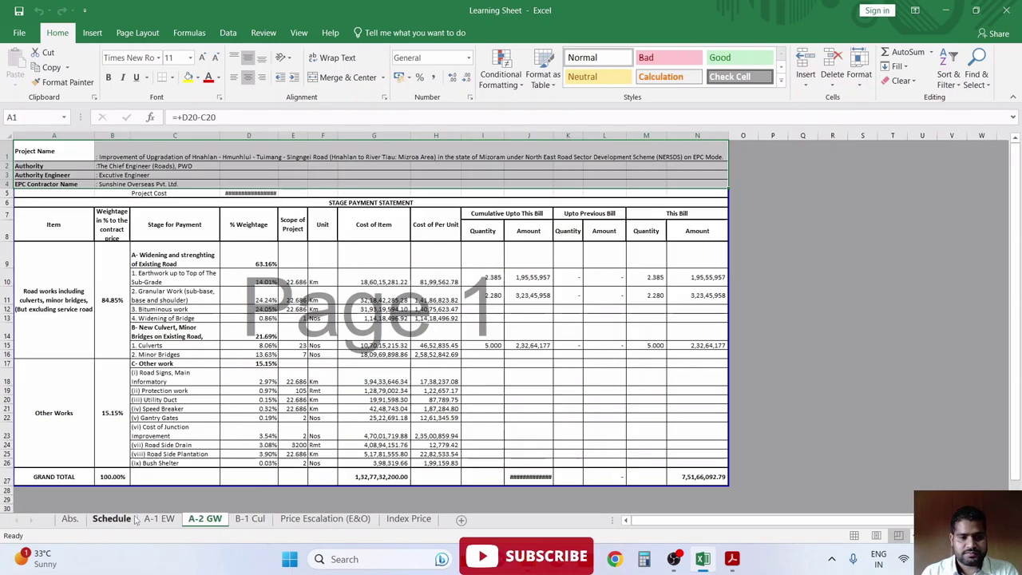
{"action": "left_click", "coordinate": [692, 346]}
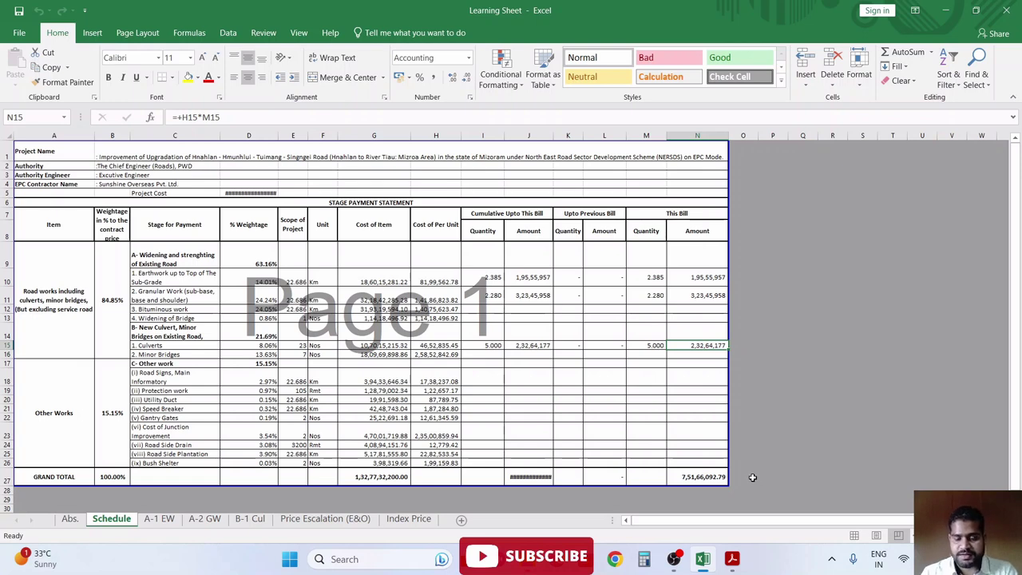
{"action": "left_click", "coordinate": [364, 520]}
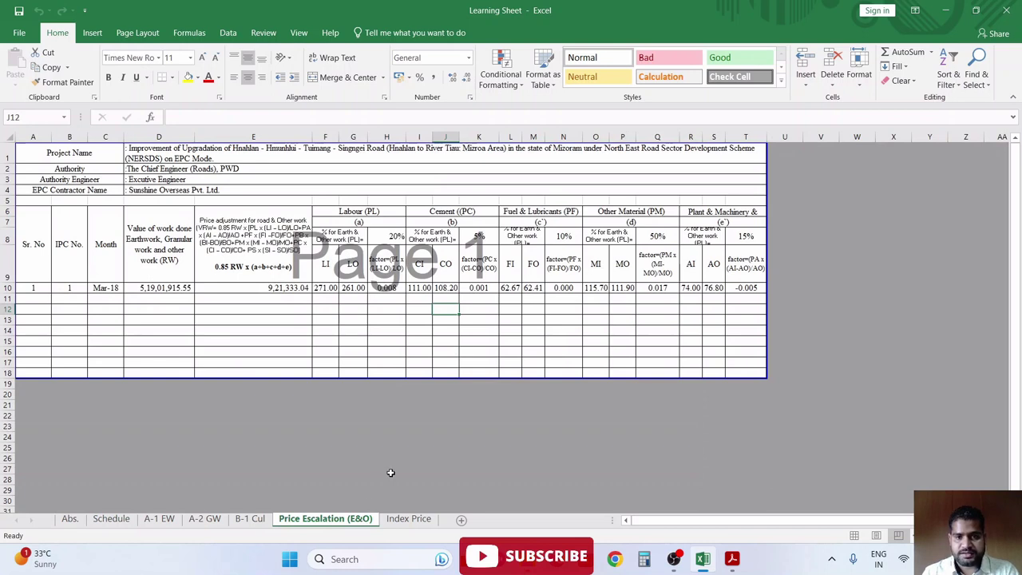
{"action": "left_click", "coordinate": [439, 446]}
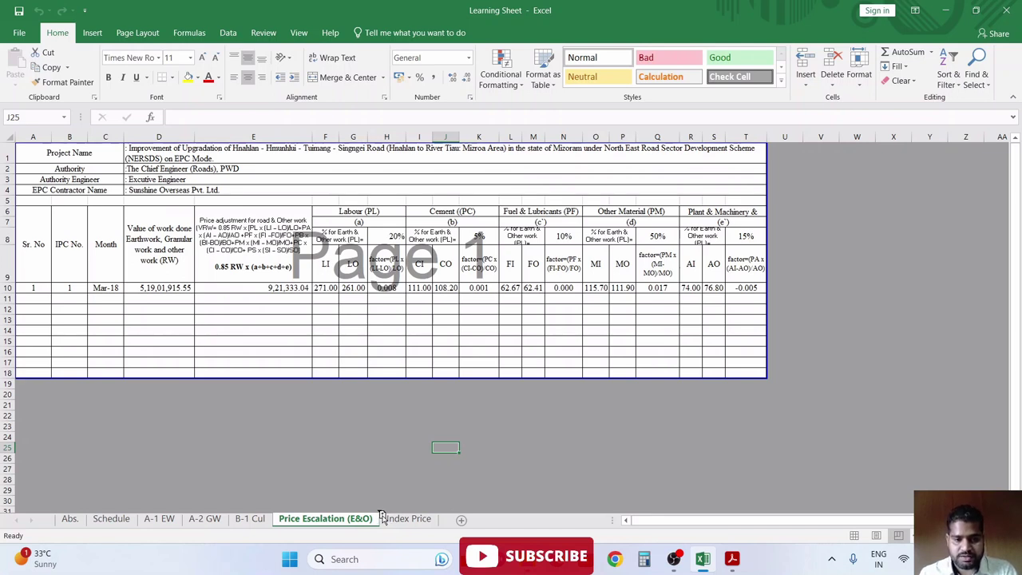
- Copy the E&O sheet, rename the copy 'Price Escalation (Cul)', and un-maximise the window
{"action": "left_click_drag", "start_coordinate": [388, 520], "coordinate": [389, 521]}
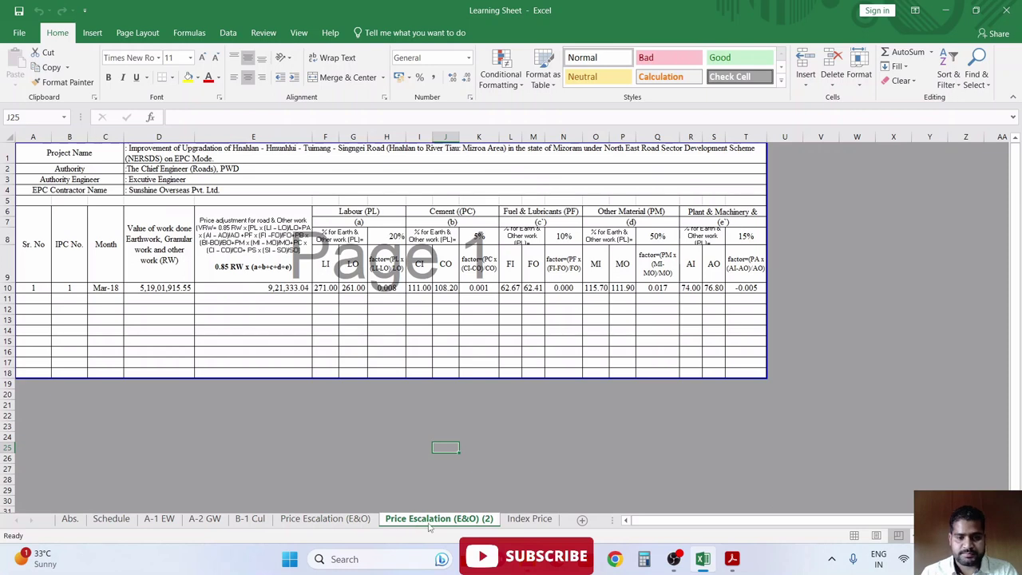
{"action": "left_click_drag", "start_coordinate": [445, 521], "coordinate": [445, 520]}
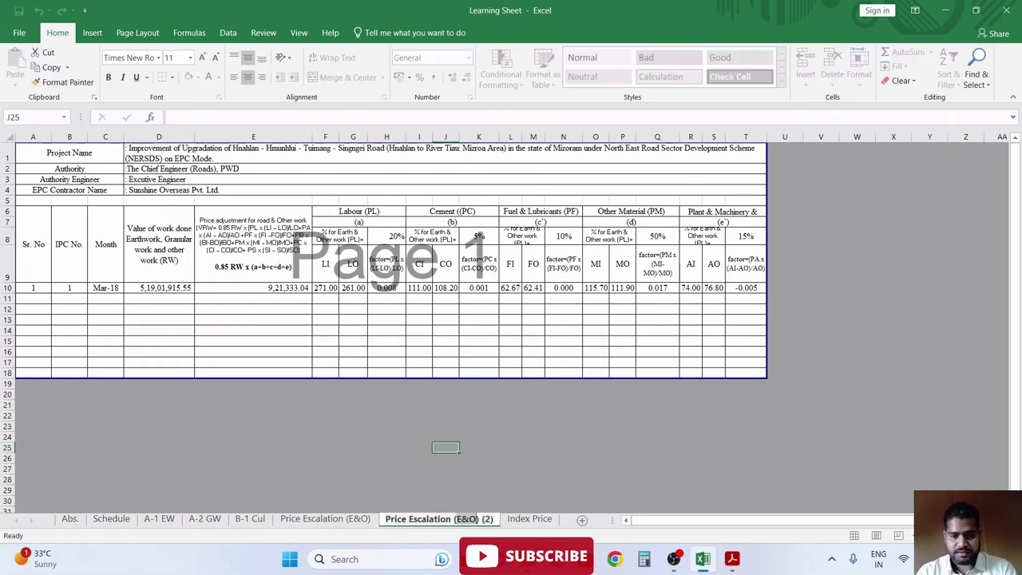
{"action": "key", "text": "BackSpace"}
{"action": "key", "text": "BackSpace"}
{"action": "key", "text": "BackSpace"}
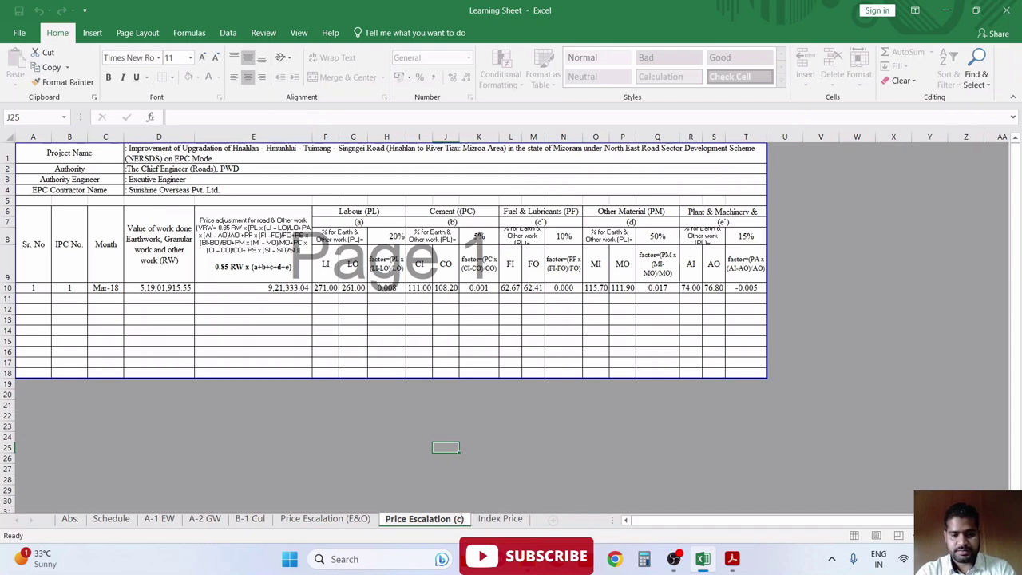
{"action": "type", "text": "Cul"}
{"action": "key", "text": "Return"}
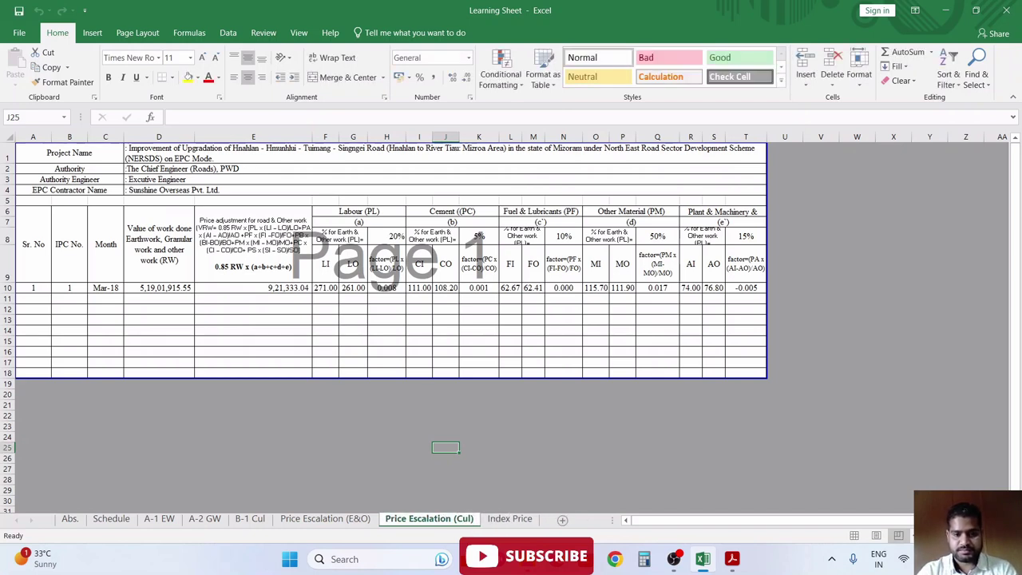
{"action": "left_click", "coordinate": [510, 437]}
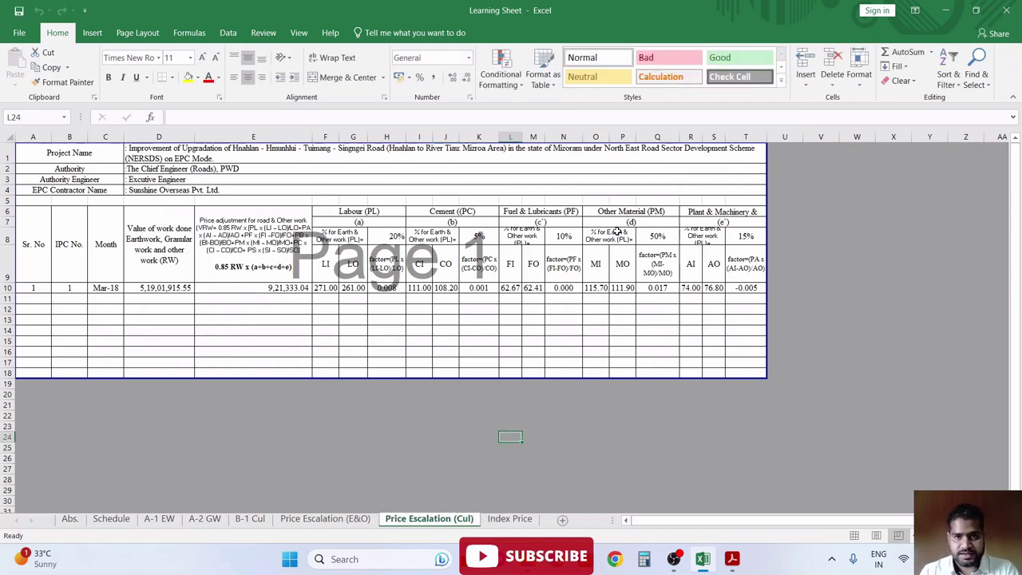
{"action": "double_click", "coordinate": [435, 10]}
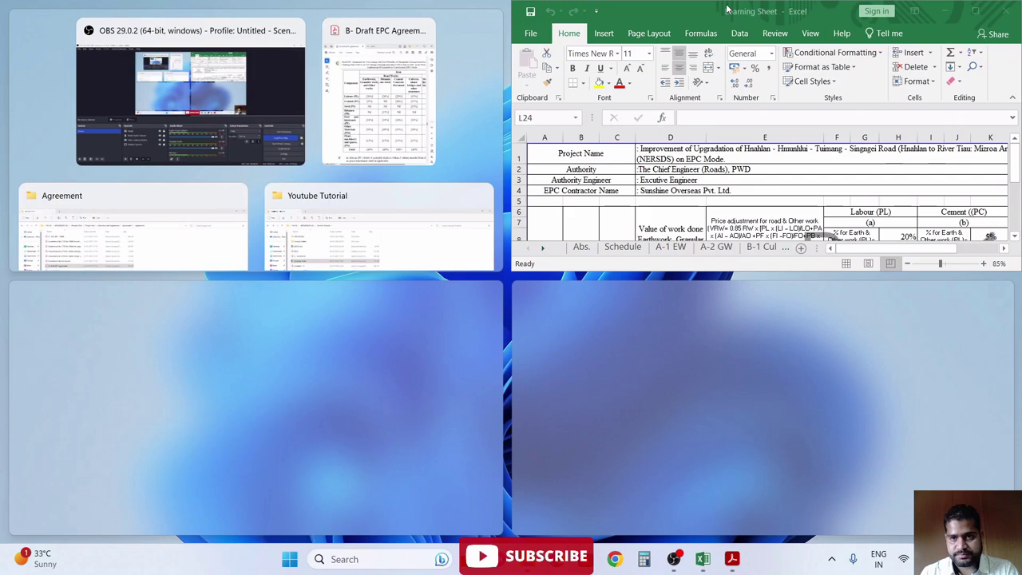
- Snap Excel to the right half, the EPC Agreement PDF to the left, and select the Cement 15% value
{"action": "left_click", "coordinate": [716, 16]}
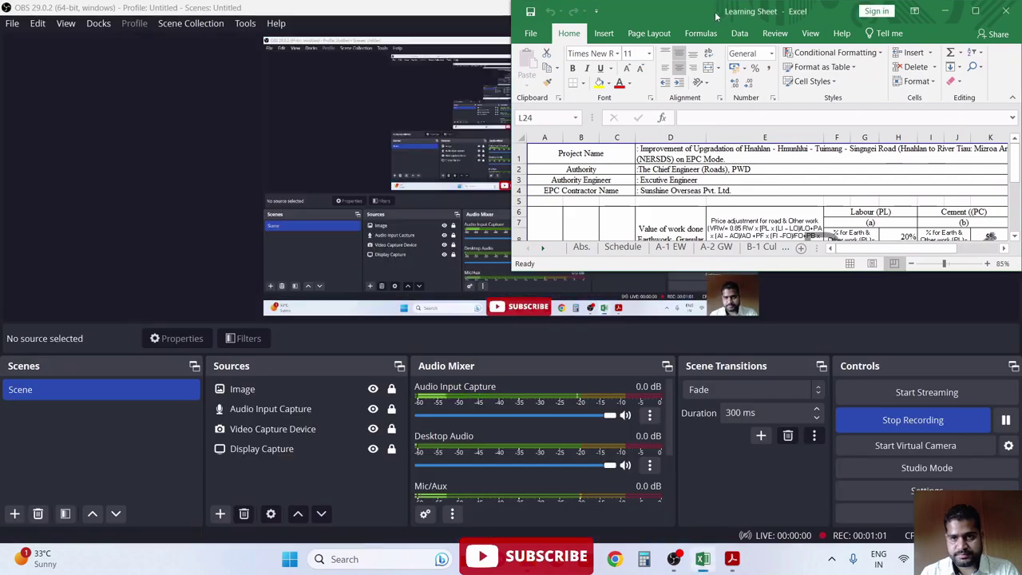
{"action": "left_click_drag", "start_coordinate": [716, 16], "coordinate": [1020, 160]}
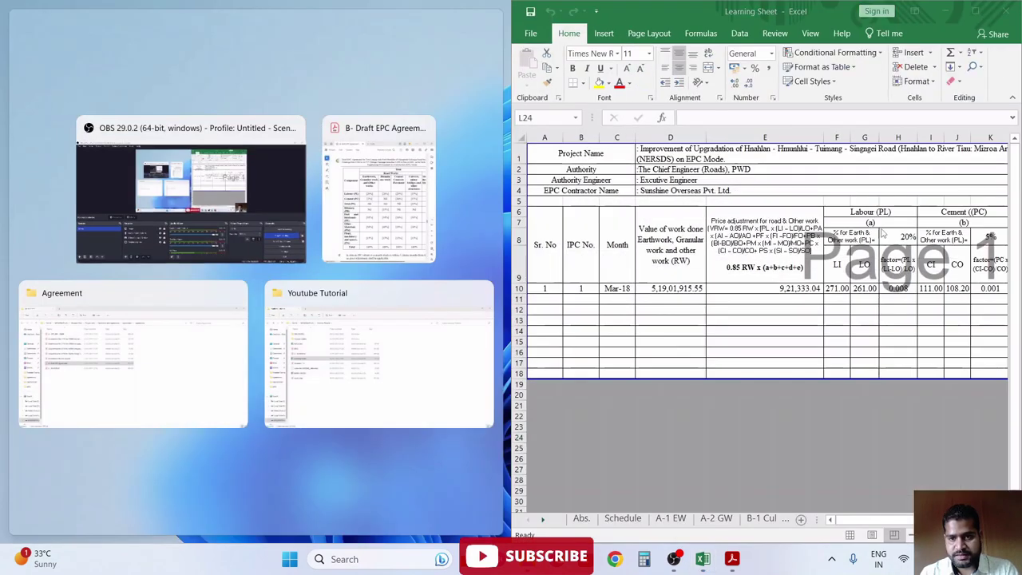
{"action": "left_click", "coordinate": [359, 227]}
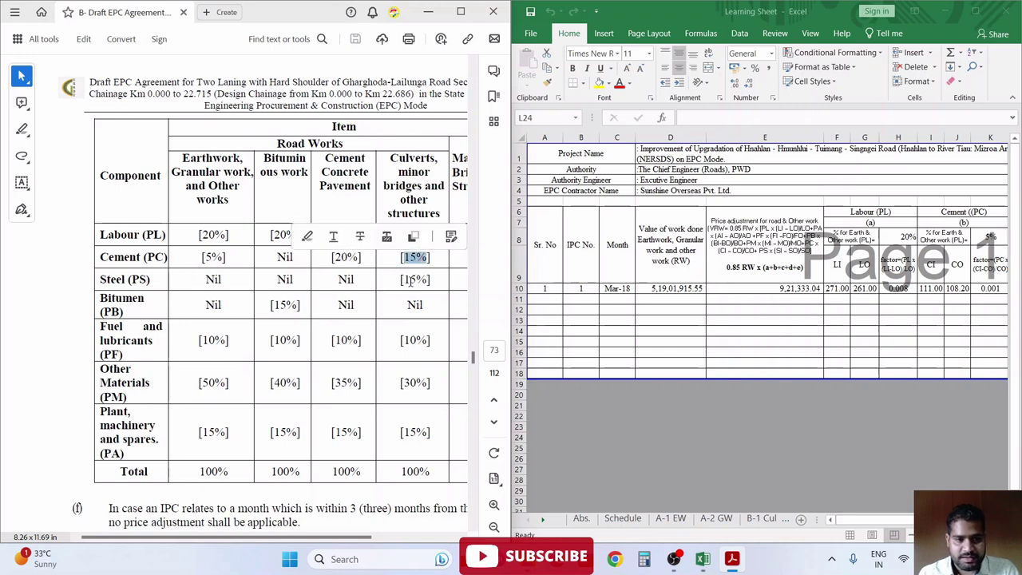
{"action": "left_click", "coordinate": [870, 206]}
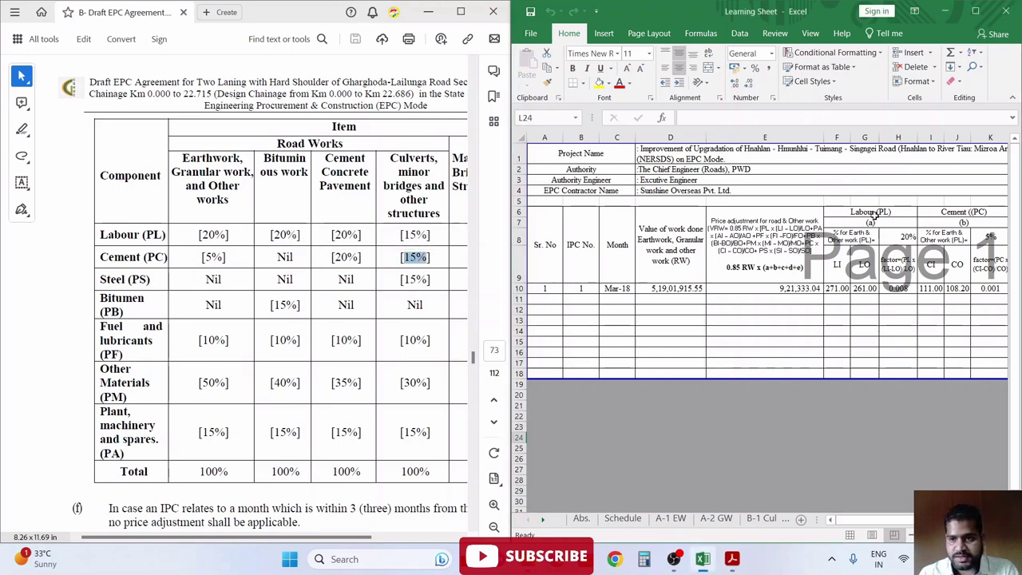
{"action": "left_click", "coordinate": [869, 211]}
- Insert three blank columns O:Q before Other Material
{"action": "key", "text": "Right"}
{"action": "key", "text": "Right"}
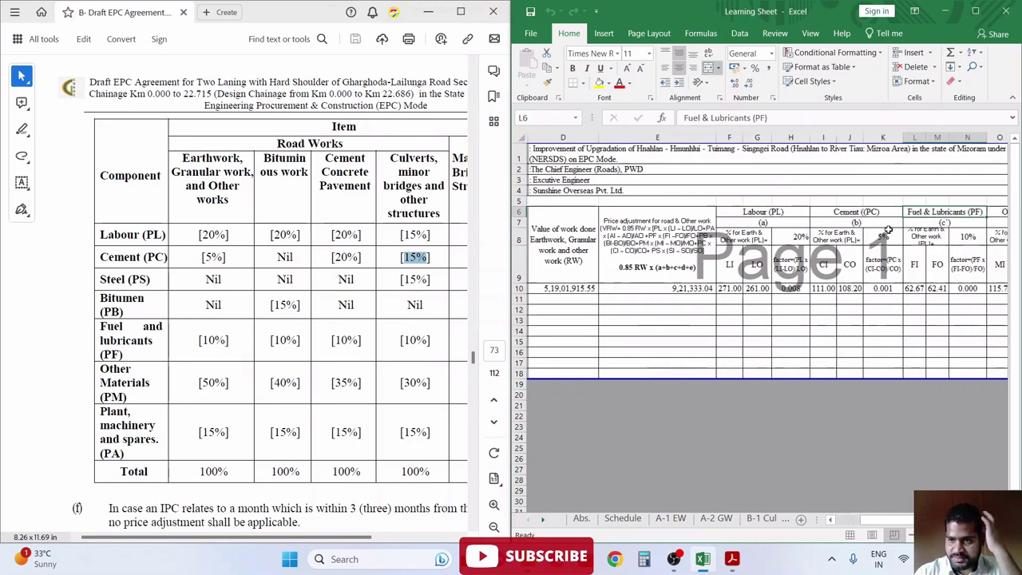
{"action": "key", "text": "Right"}
{"action": "key", "text": "Right"}
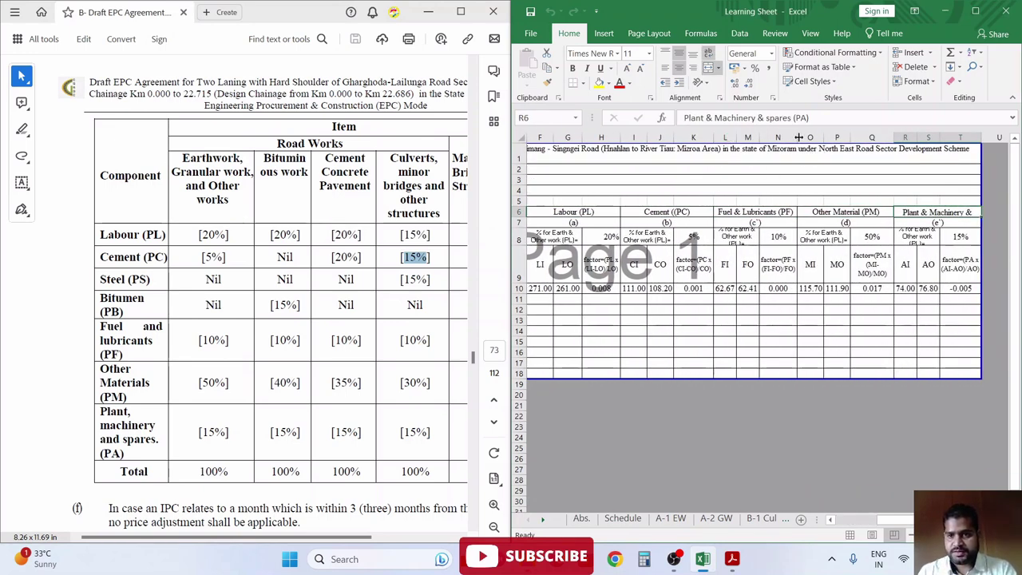
{"action": "left_click_drag", "start_coordinate": [809, 137], "coordinate": [888, 156]}
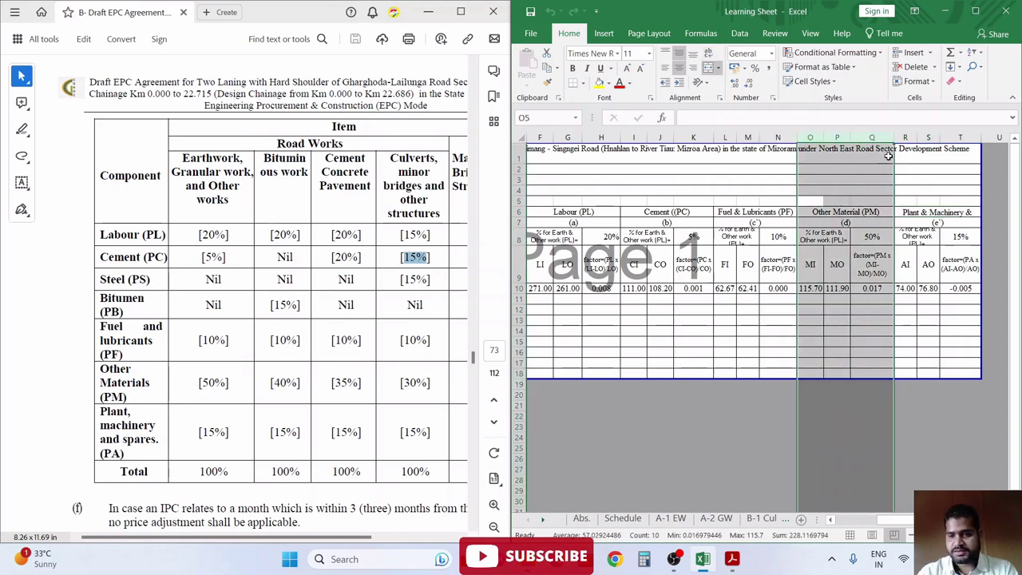
{"action": "key", "text": "ctrl+shift+plus"}
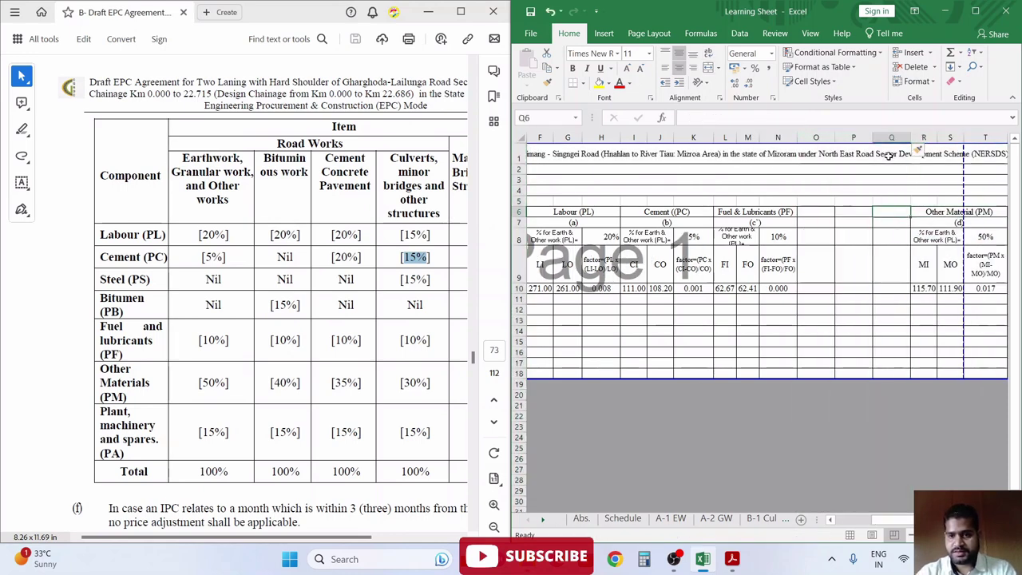
- Copy the Fuel & Lubricants block L6:N17 into the new columns starting at O6
{"action": "key", "text": "Left"}
{"action": "key", "text": "Left"}
{"action": "key", "text": "Left"}
{"action": "key", "text": "shift+Down"}
{"action": "key", "text": "shift+Down"}
{"action": "key", "text": "shift+Down"}
{"action": "key", "text": "shift+Down"}
{"action": "key", "text": "shift+Down"}
{"action": "key", "text": "shift+Down"}
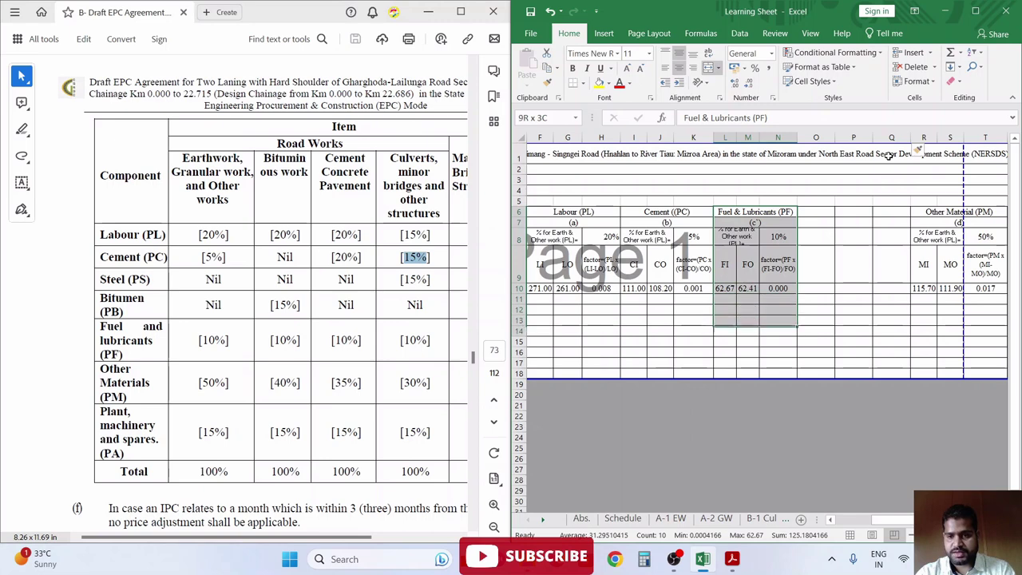
{"action": "key", "text": "shift+Down"}
{"action": "key", "text": "shift+Down"}
{"action": "key", "text": "shift+Down"}
{"action": "key", "text": "ctrl+c"}
{"action": "key", "text": "Right"}
{"action": "key", "text": "ctrl+v"}
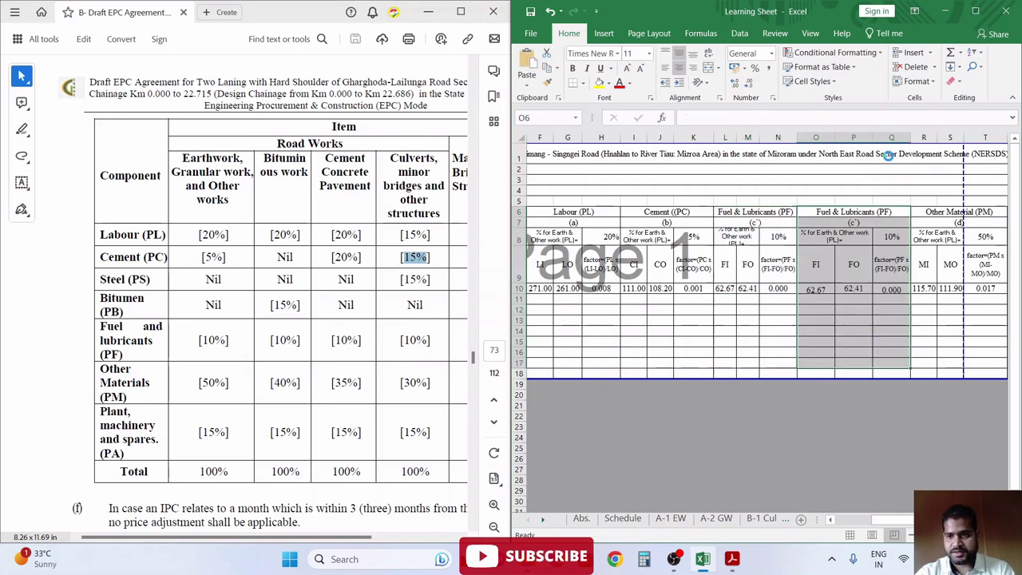
{"action": "key", "text": "Escape"}
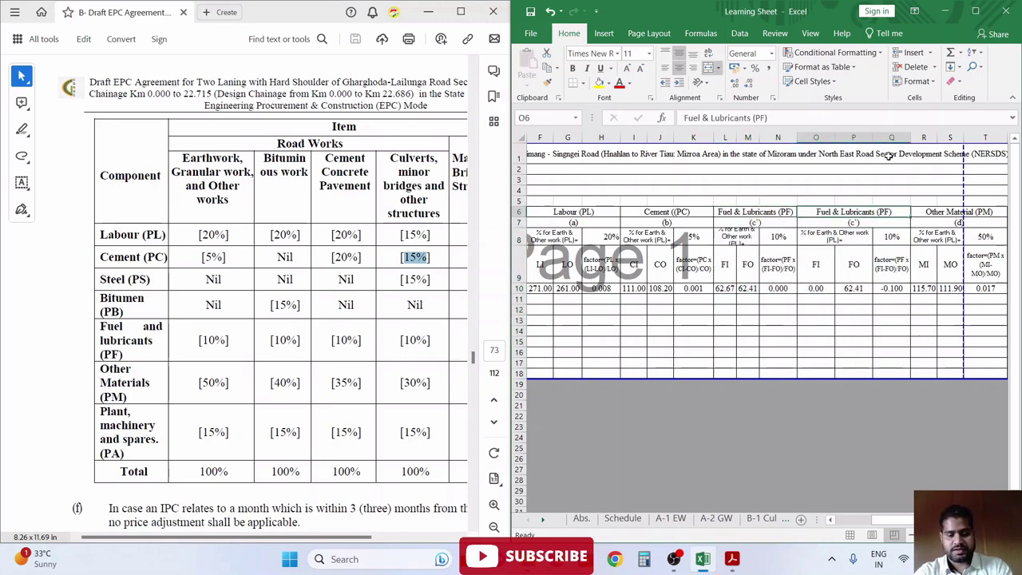
- Rename the copied group heading to 'Steel (PS)'
{"action": "type", "text": "Steel"}
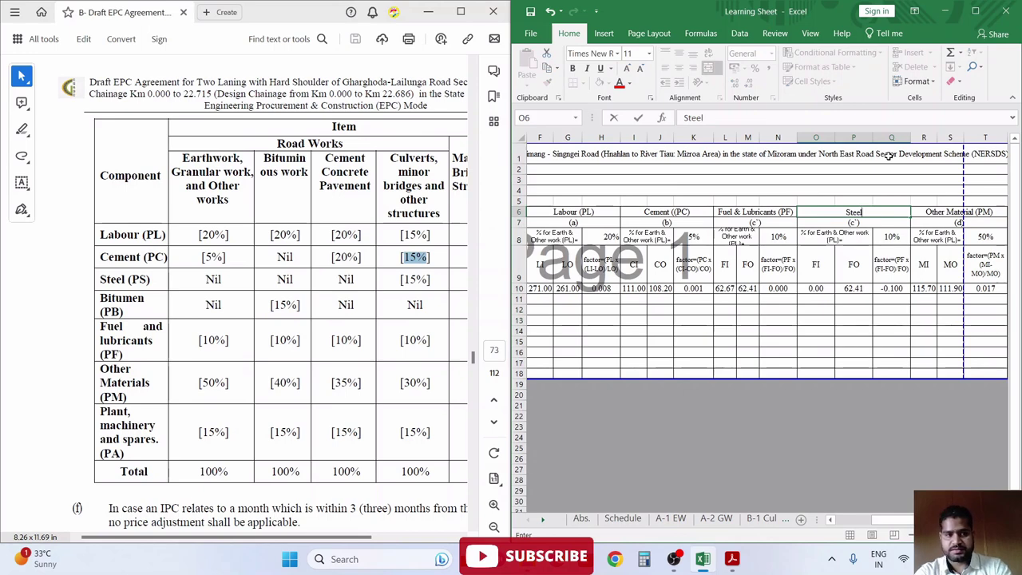
{"action": "type", "text": " (PS)"}
{"action": "scroll", "coordinate": [660, 300], "scroll_direction": "right", "scroll_amount": 3}
{"action": "key", "text": "Left"}
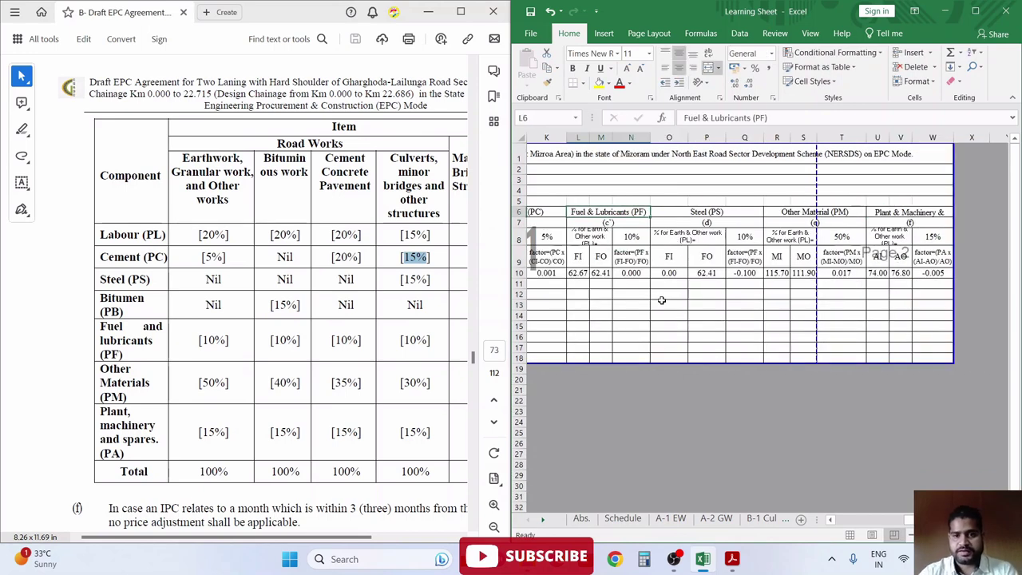
{"action": "key", "text": "Left"}
{"action": "key", "text": "Left"}
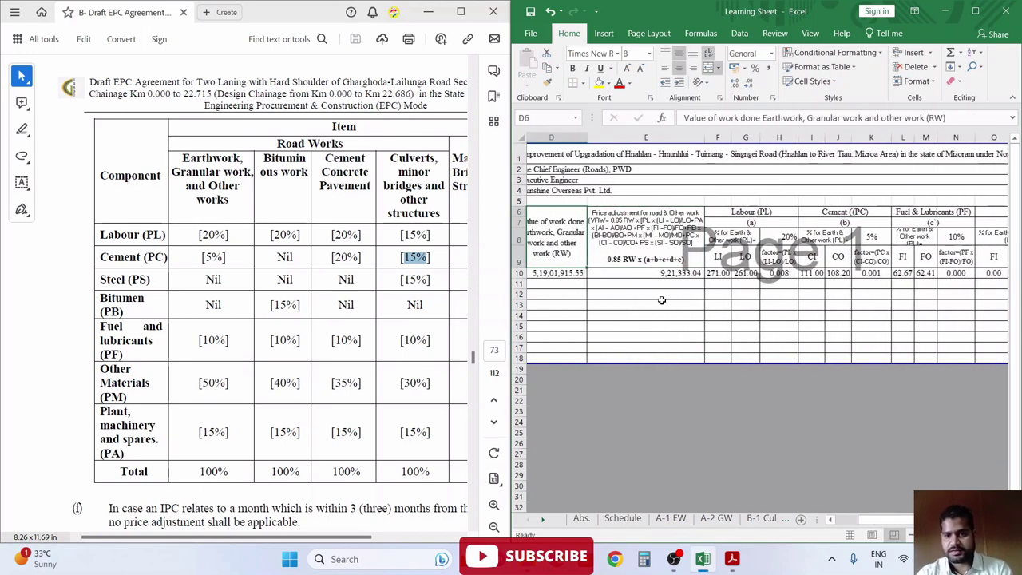
{"action": "key", "text": "Left"}
{"action": "key", "text": "Left"}
{"action": "key", "text": "Right"}
{"action": "key", "text": "Right"}
{"action": "key", "text": "Right"}
- Review the row 8 group headings and percentages from Labour (H8) to Other Material
{"action": "key", "text": "Down"}
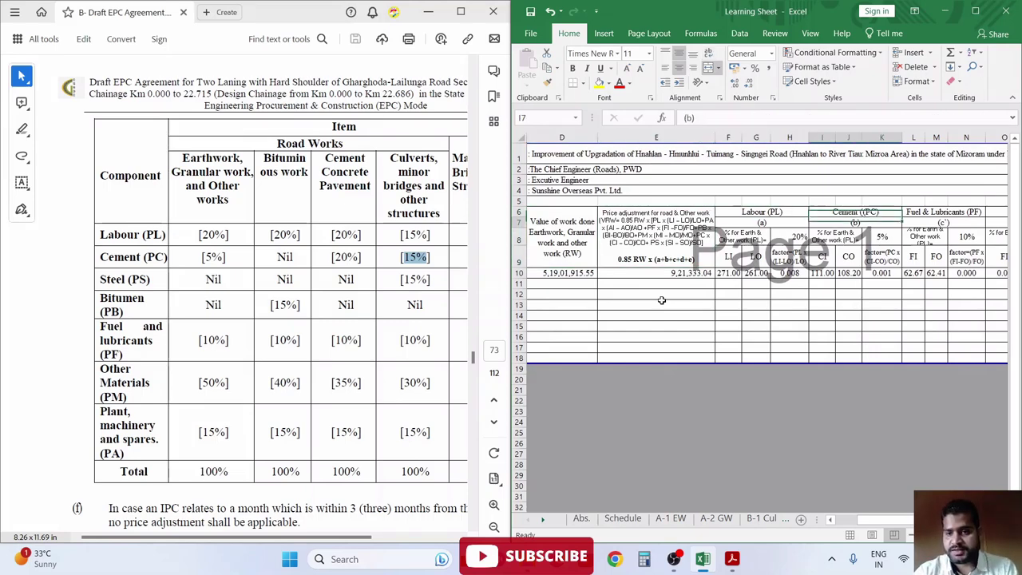
{"action": "key", "text": "Down"}
{"action": "key", "text": "Up"}
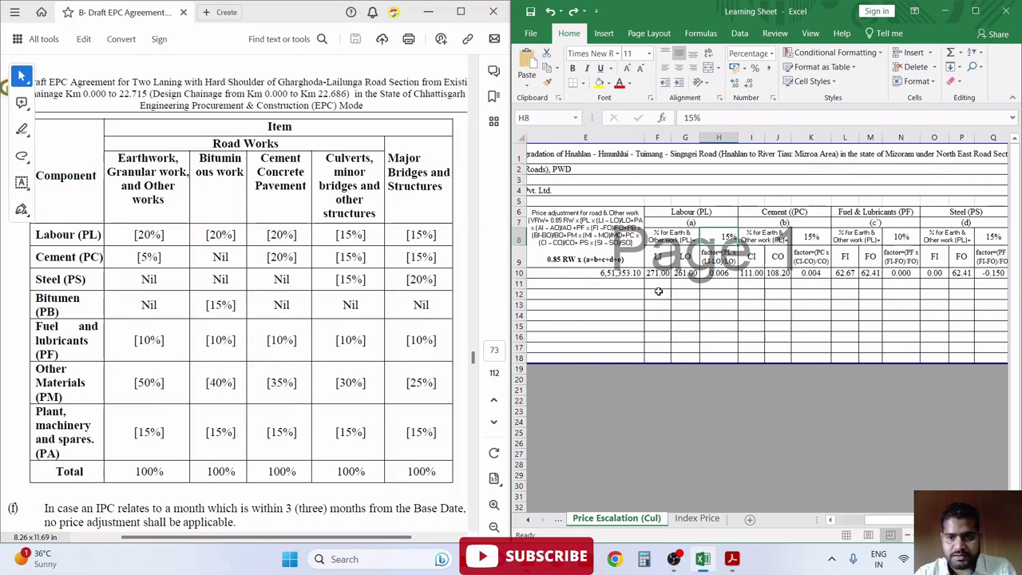
{"action": "key", "text": "Up"}
{"action": "key", "text": "Up"}
{"action": "key", "text": "Down"}
{"action": "key", "text": "Down"}
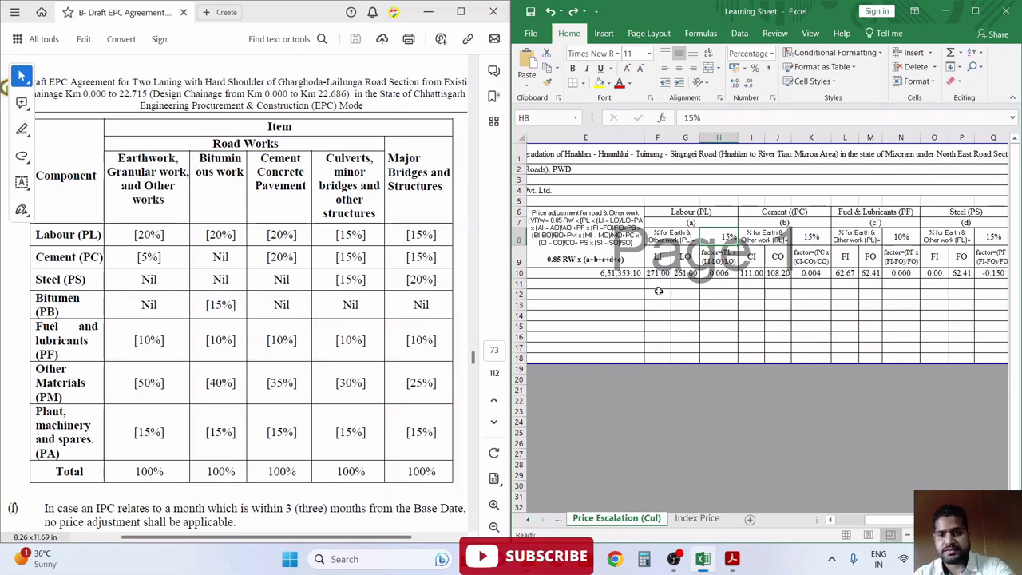
{"action": "key", "text": "Right"}
{"action": "key", "text": "Right"}
{"action": "key", "text": "Right"}
{"action": "key", "text": "Right"}
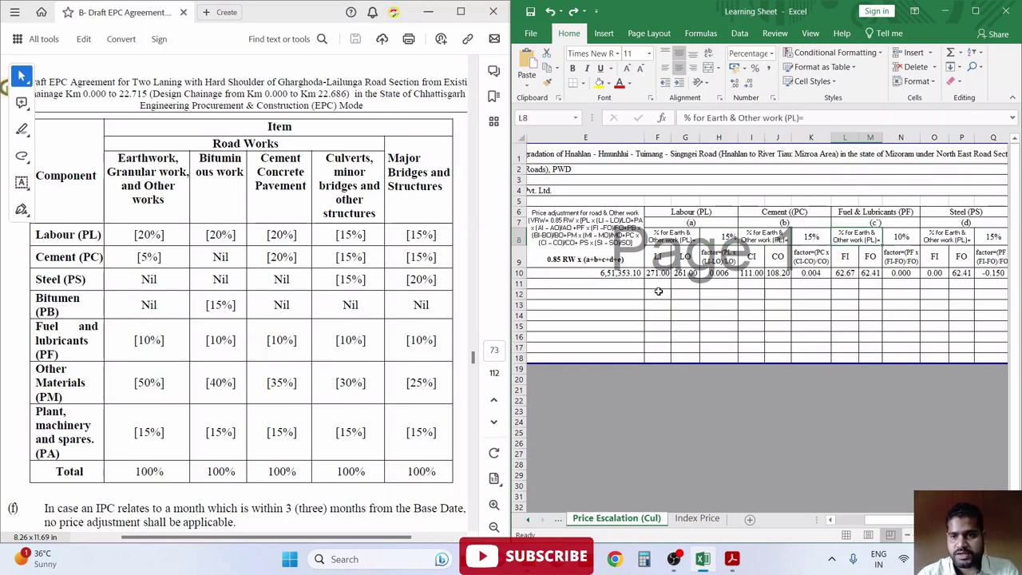
{"action": "key", "text": "Right"}
{"action": "key", "text": "Right"}
{"action": "key", "text": "Right"}
{"action": "key", "text": "Right"}
{"action": "key", "text": "Right"}
{"action": "key", "text": "Right"}
{"action": "key", "text": "Right"}
{"action": "key", "text": "Right"}
{"action": "key", "text": "Right"}
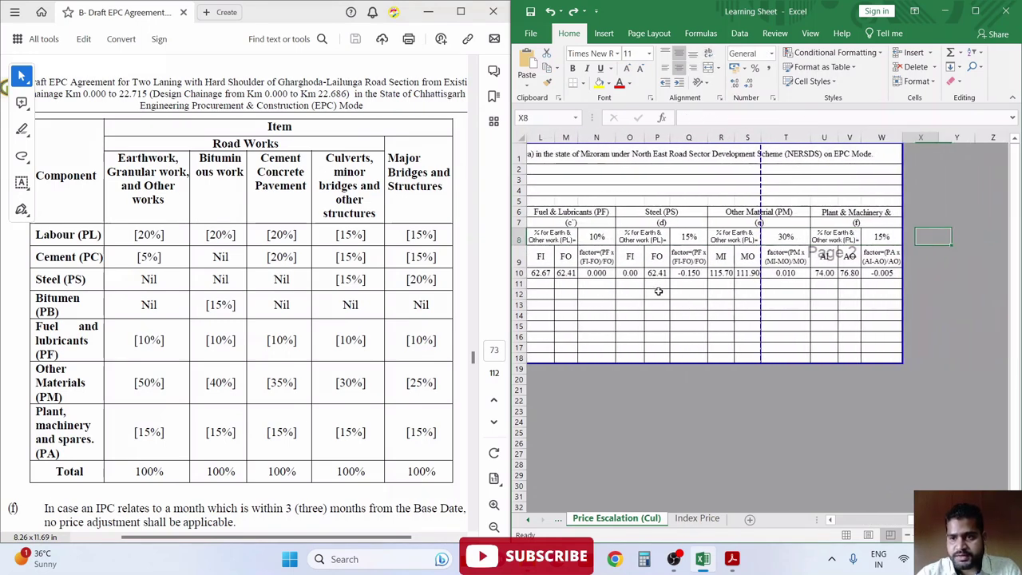
{"action": "key", "text": "Right"}
{"action": "key", "text": "ctrl+Left"}
{"action": "key", "text": "Left"}
{"action": "key", "text": "Right"}
{"action": "key", "text": "Right"}
{"action": "key", "text": "Right"}
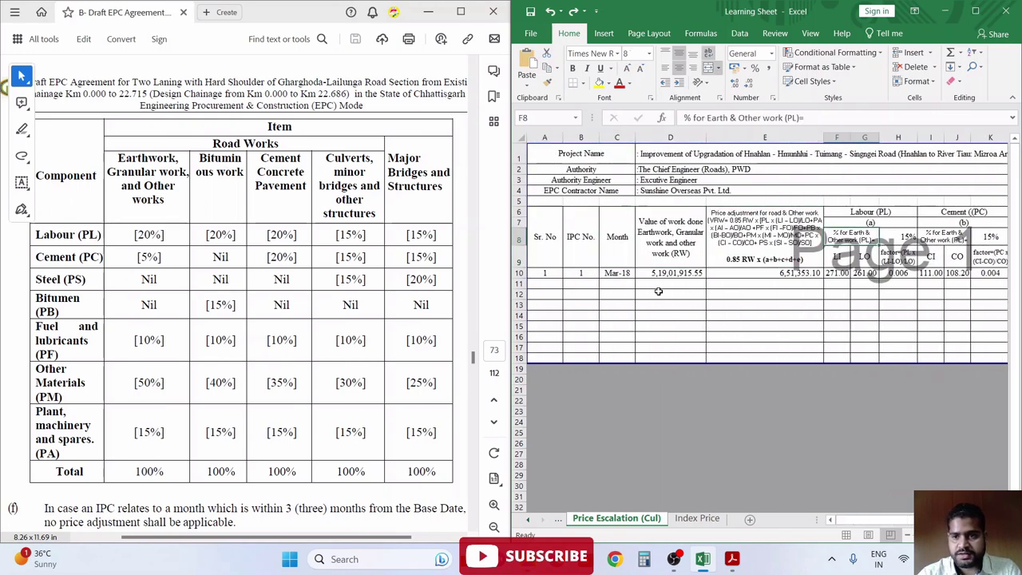
{"action": "key", "text": "Right"}
{"action": "key", "text": "Down"}
{"action": "key", "text": "Right"}
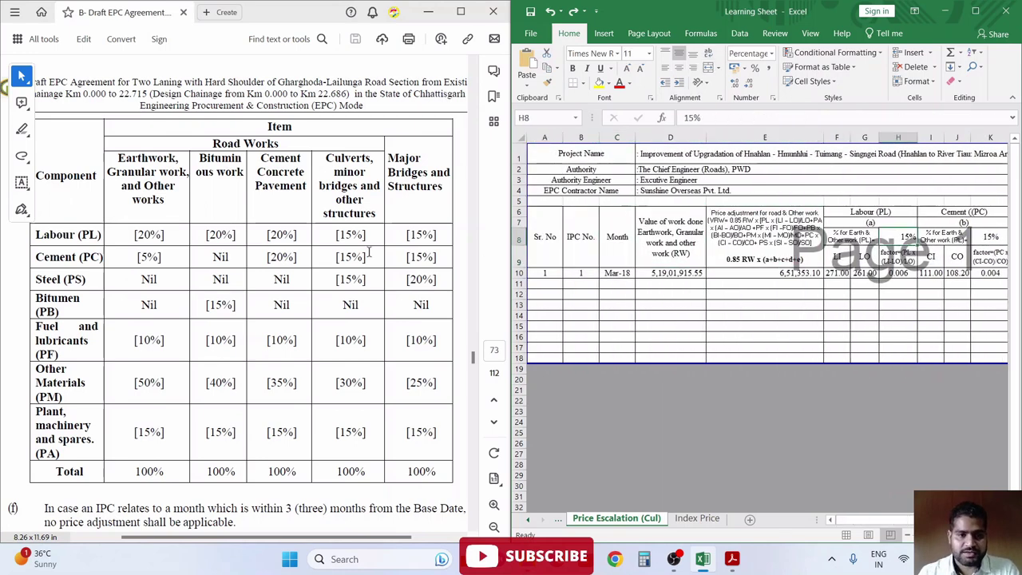
- Compare the PDF's Culverts Labour 15%, then check the Cement, Fuel, Steel and Other Material percentages
{"action": "left_click", "coordinate": [342, 235]}
{"action": "left_click_drag", "start_coordinate": [345, 234], "coordinate": [349, 239]}
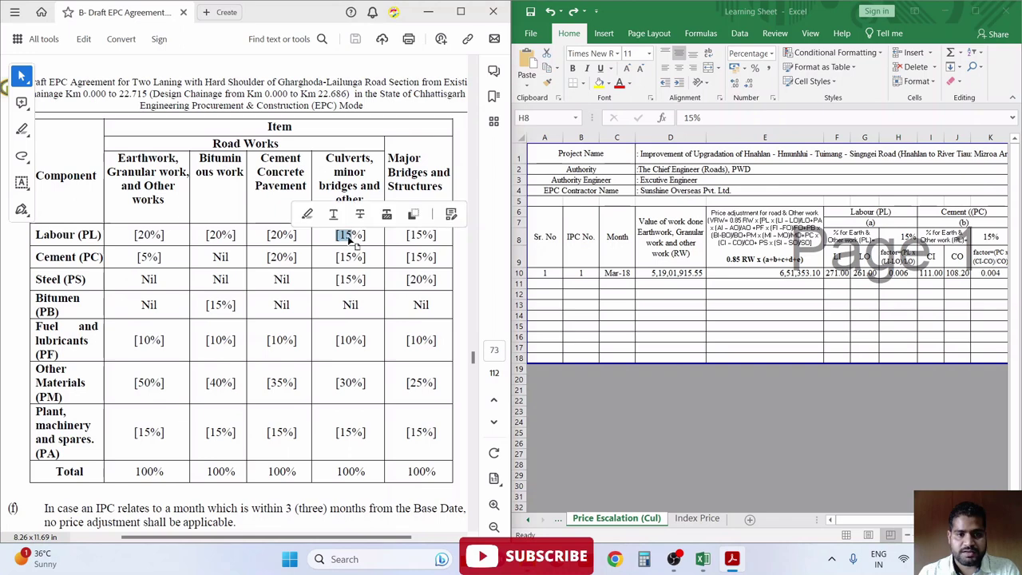
{"action": "left_click", "coordinate": [343, 239]}
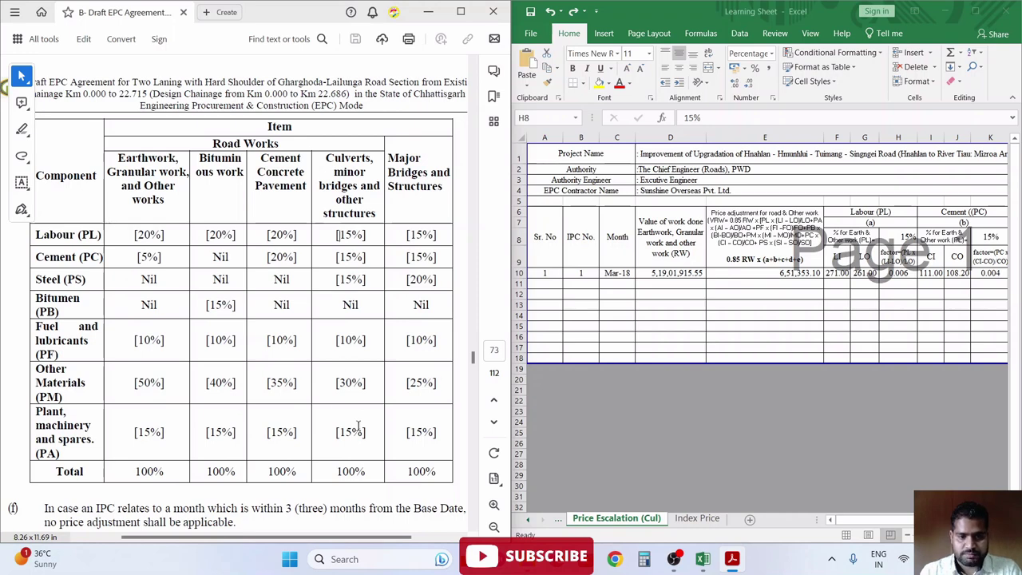
{"action": "left_click", "coordinate": [901, 227]}
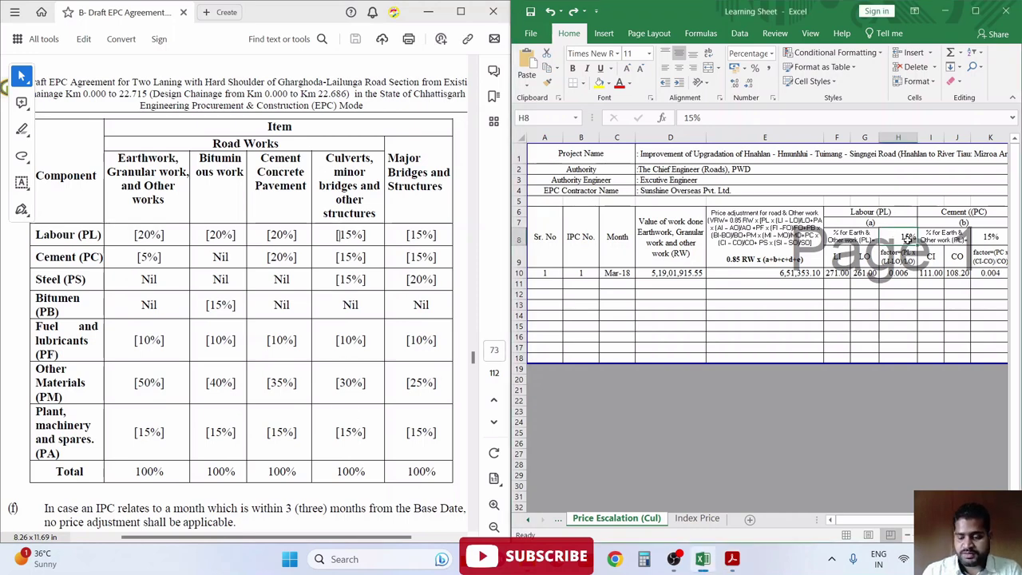
{"action": "key", "text": "Right"}
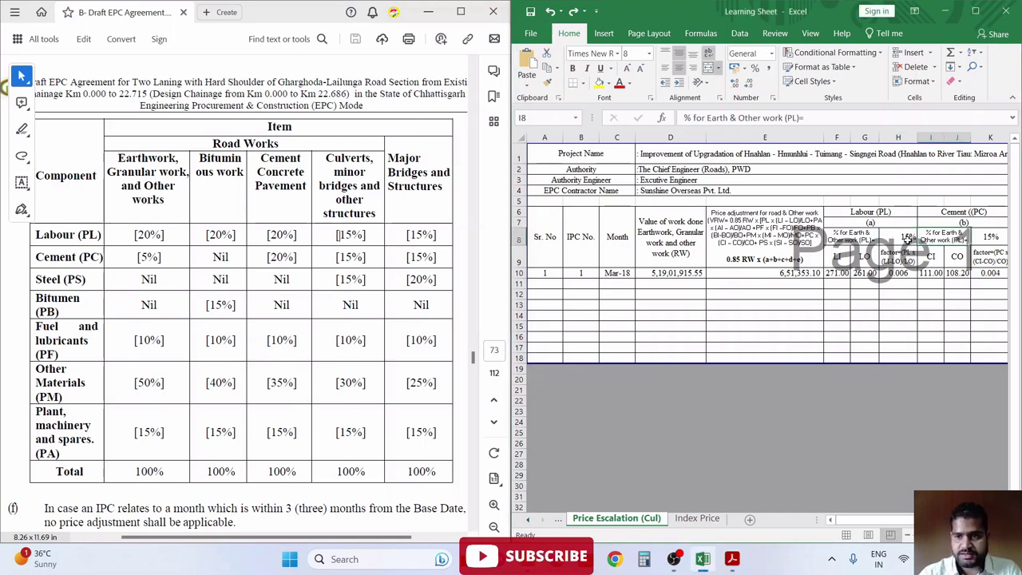
{"action": "key", "text": "Right"}
{"action": "key", "text": "Right"}
{"action": "key", "text": "Right"}
{"action": "key", "text": "Right"}
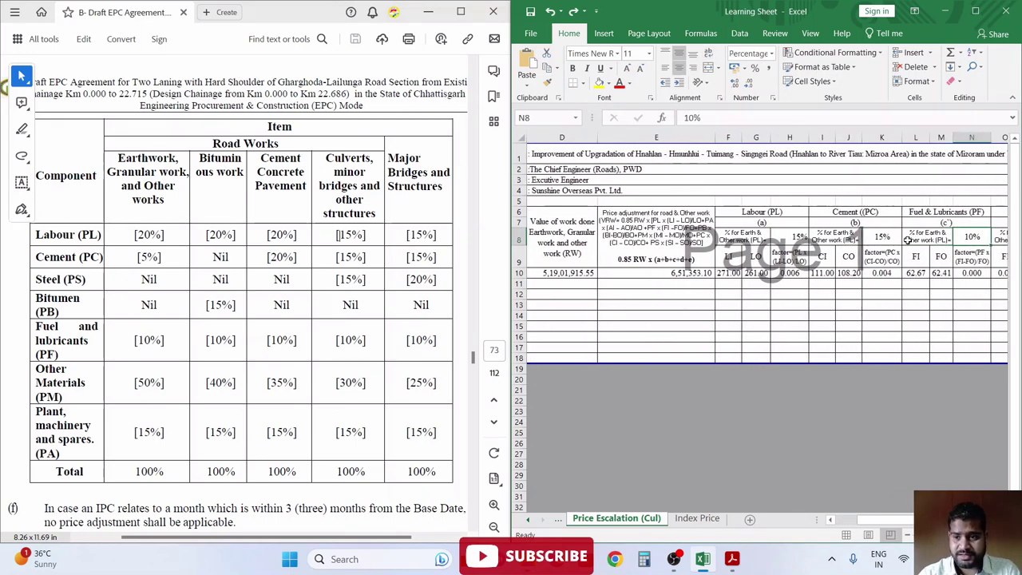
{"action": "key", "text": "Right"}
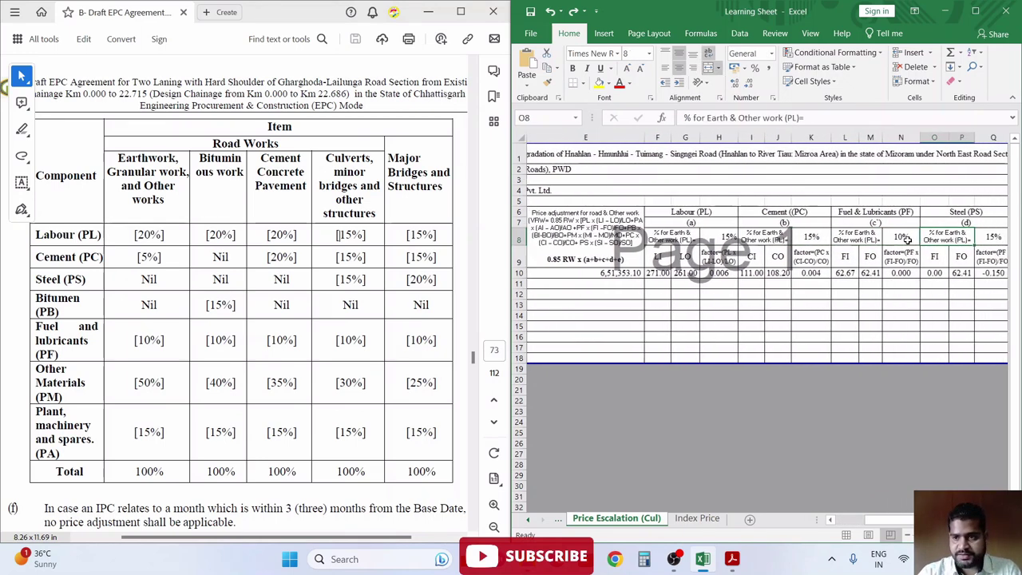
{"action": "key", "text": "Right"}
{"action": "key", "text": "Right"}
{"action": "key", "text": "Left"}
{"action": "key", "text": "Left"}
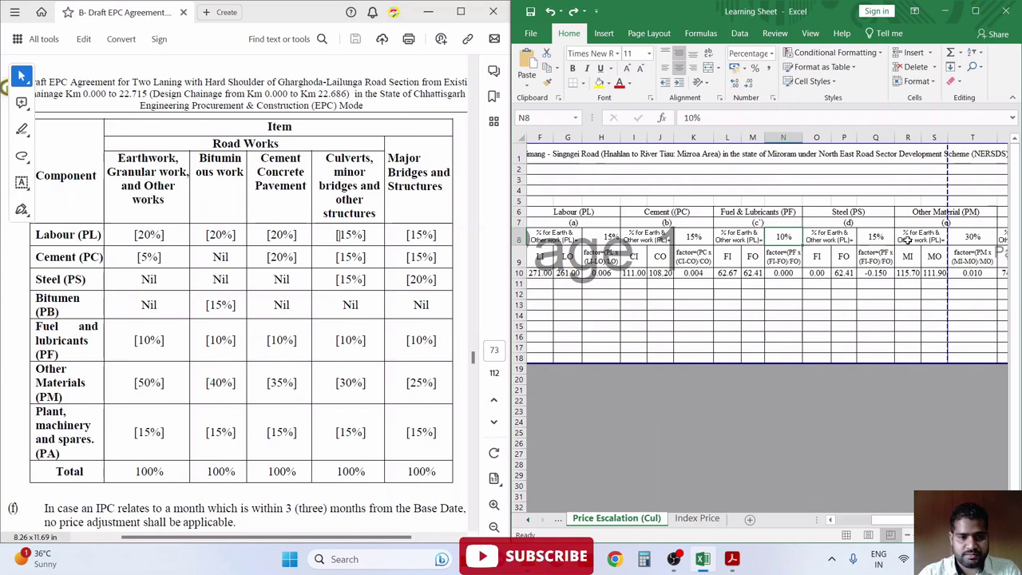
{"action": "key", "text": "Right"}
{"action": "key", "text": "Right"}
{"action": "key", "text": "Right"}
{"action": "key", "text": "Right"}
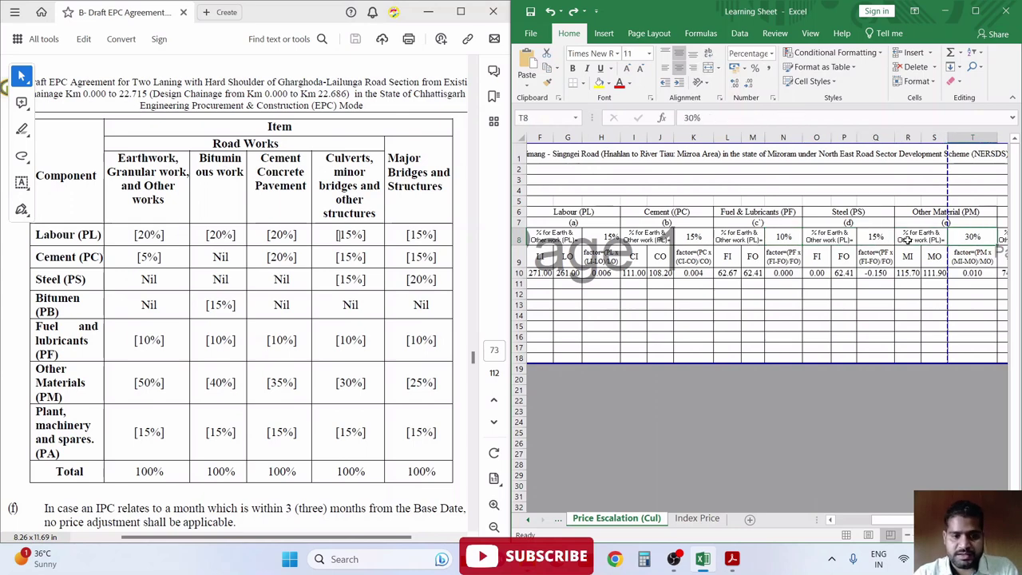
{"action": "key", "text": "Right"}
{"action": "key", "text": "Right"}
{"action": "key", "text": "Right"}
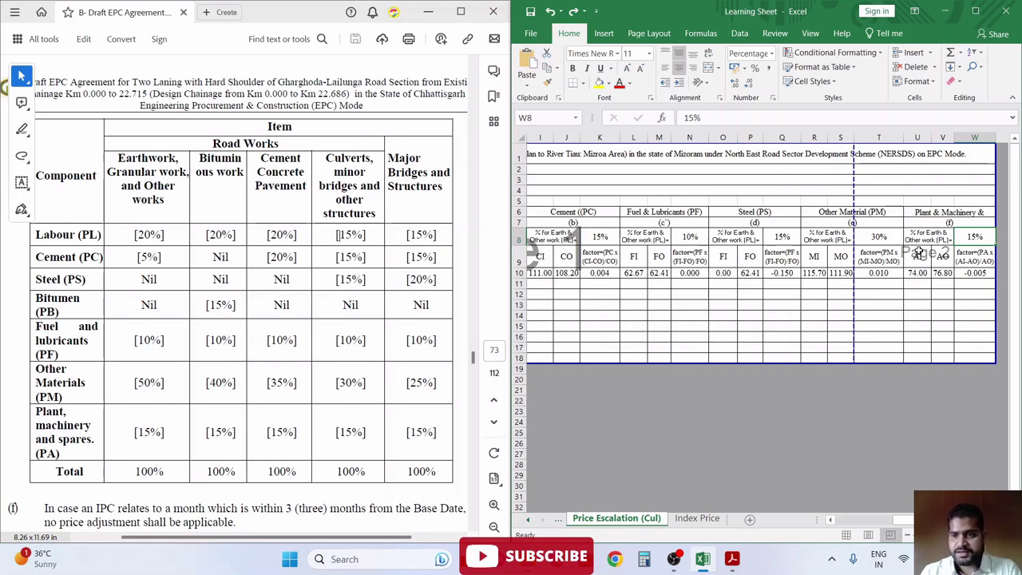
{"action": "left_click", "coordinate": [940, 291]}
{"action": "left_click", "coordinate": [983, 235]}
{"action": "left_click", "coordinate": [880, 237], "text": "ctrl"}
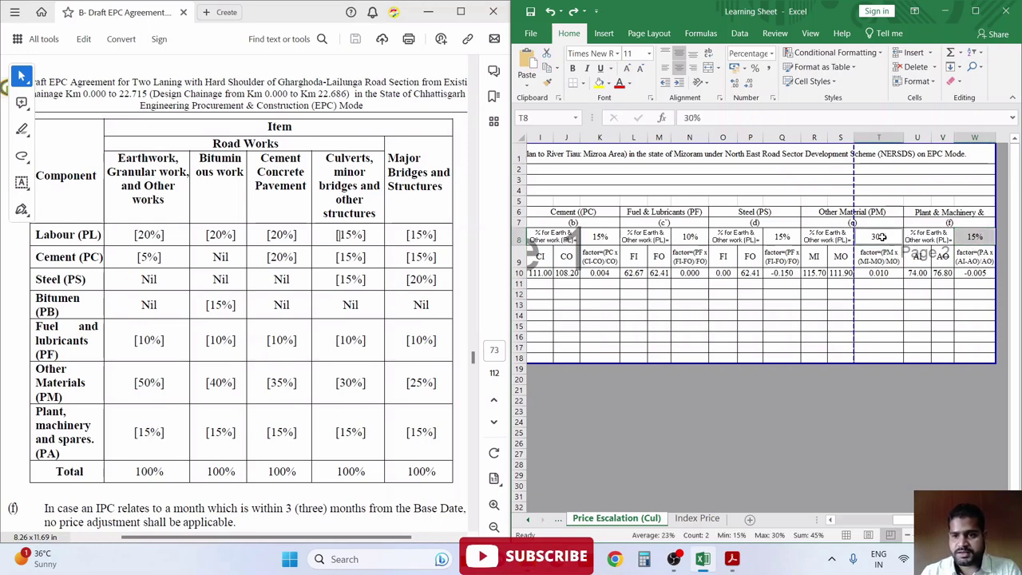
{"action": "left_click", "coordinate": [787, 238], "text": "ctrl"}
{"action": "left_click", "coordinate": [692, 237], "text": "ctrl"}
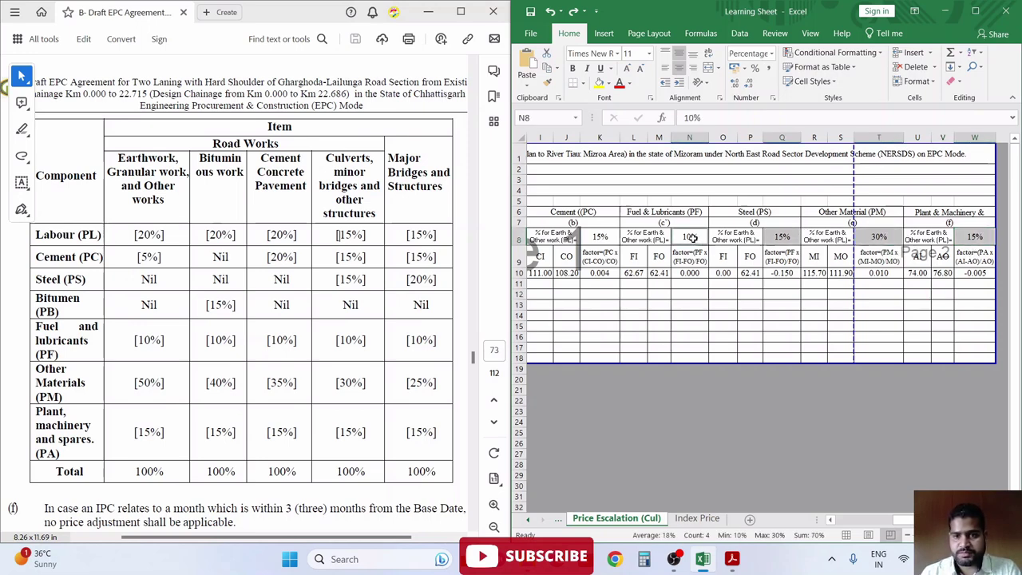
{"action": "left_click", "coordinate": [600, 239], "text": "ctrl"}
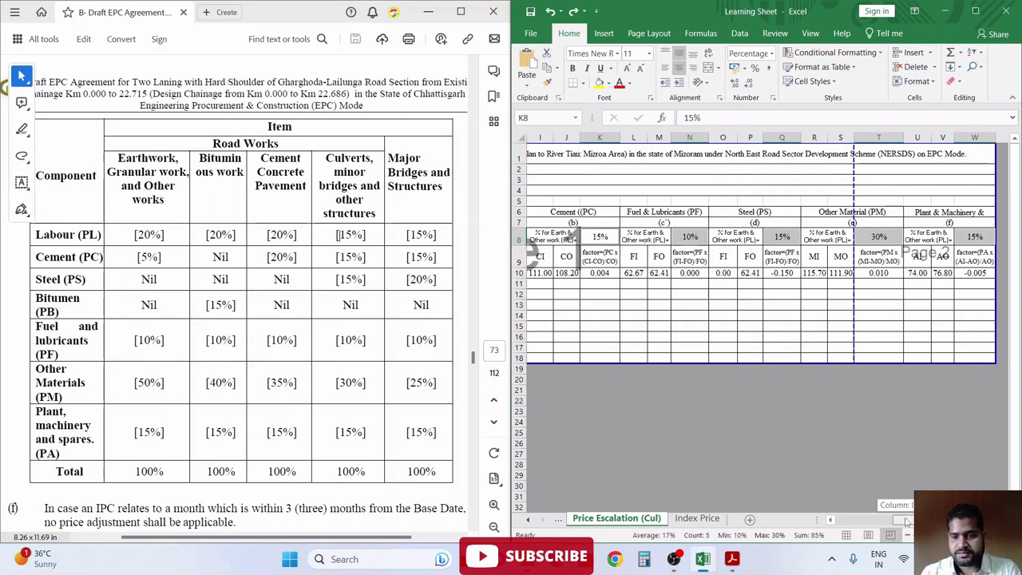
{"action": "scroll", "coordinate": [706, 283], "scroll_direction": "left", "scroll_amount": 4}
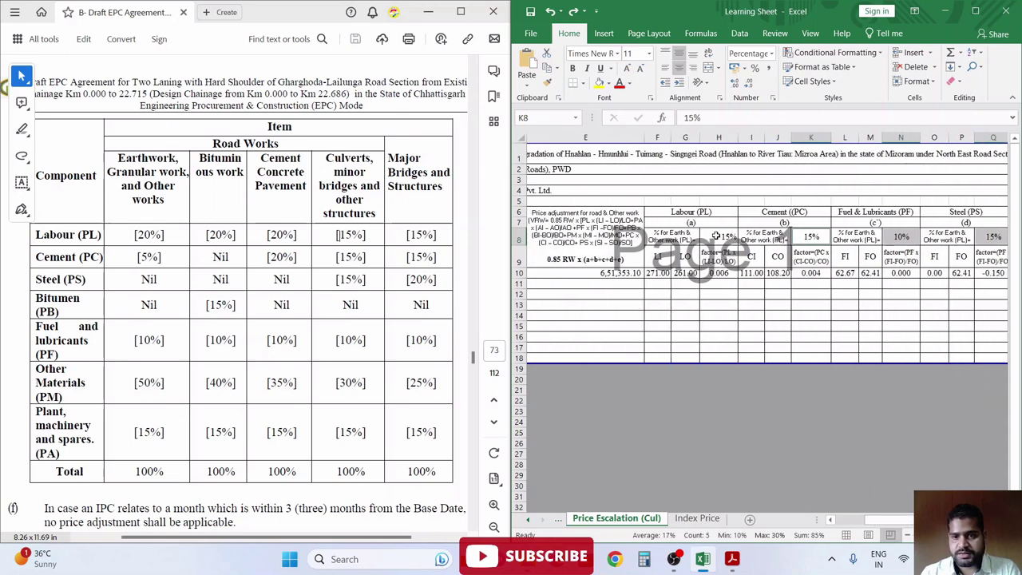
{"action": "left_click", "coordinate": [716, 236], "text": "ctrl"}
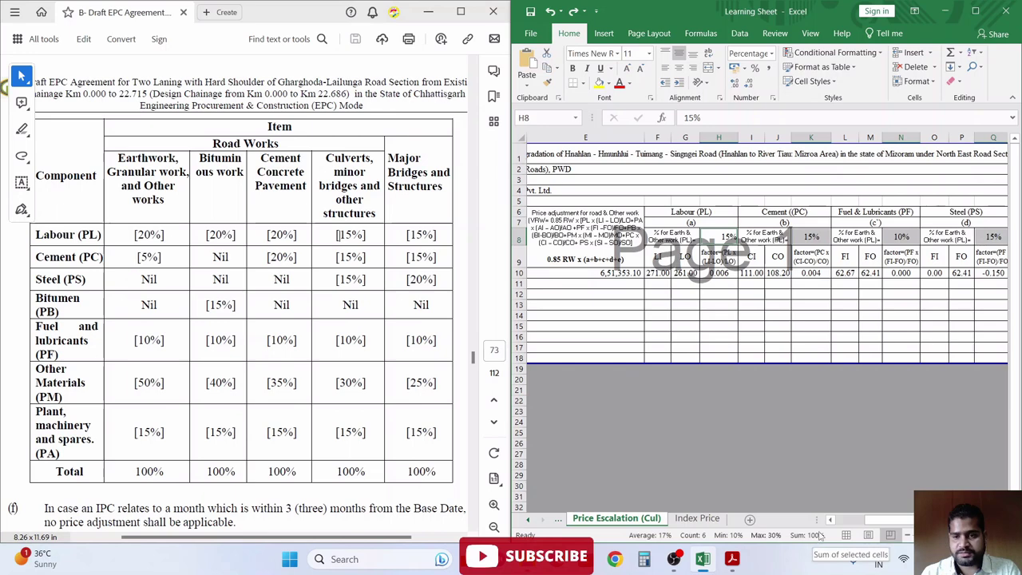
{"action": "left_click", "coordinate": [723, 273]}
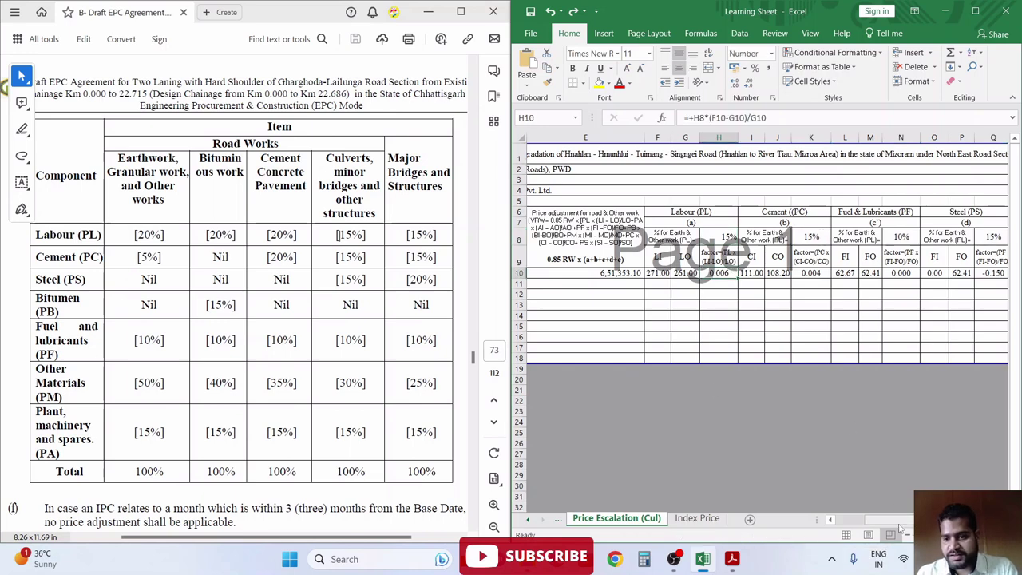
{"action": "left_click_drag", "start_coordinate": [894, 519], "coordinate": [867, 527]}
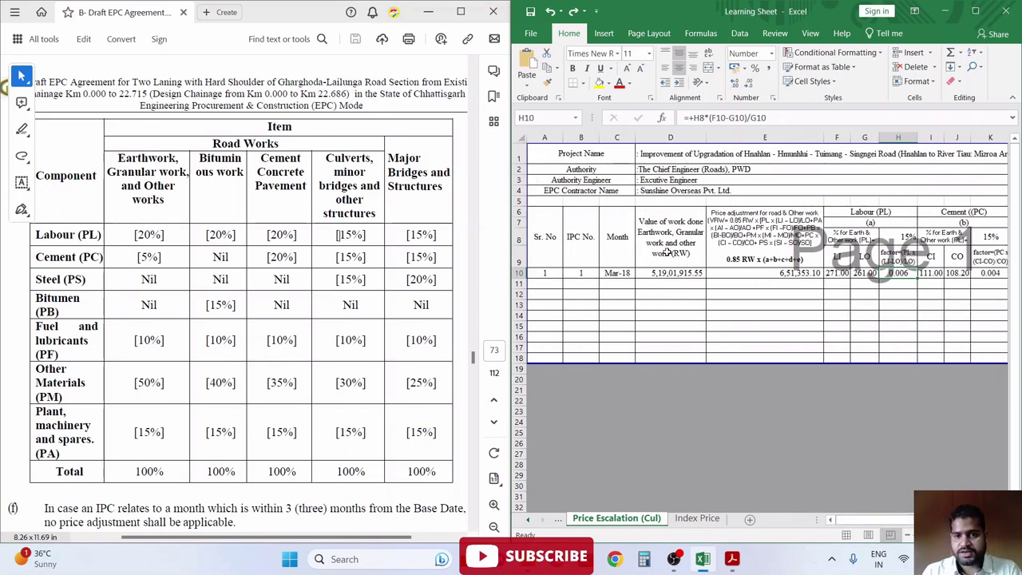
{"action": "left_click", "coordinate": [677, 232]}
{"action": "left_click", "coordinate": [741, 231]}
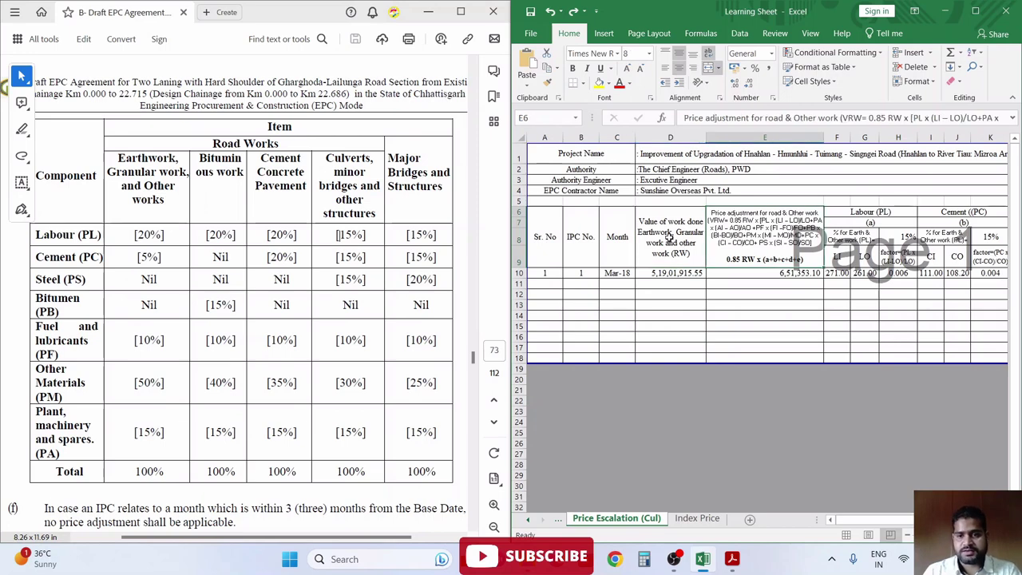
{"action": "left_click", "coordinate": [669, 236]}
{"action": "left_click", "coordinate": [768, 224]}
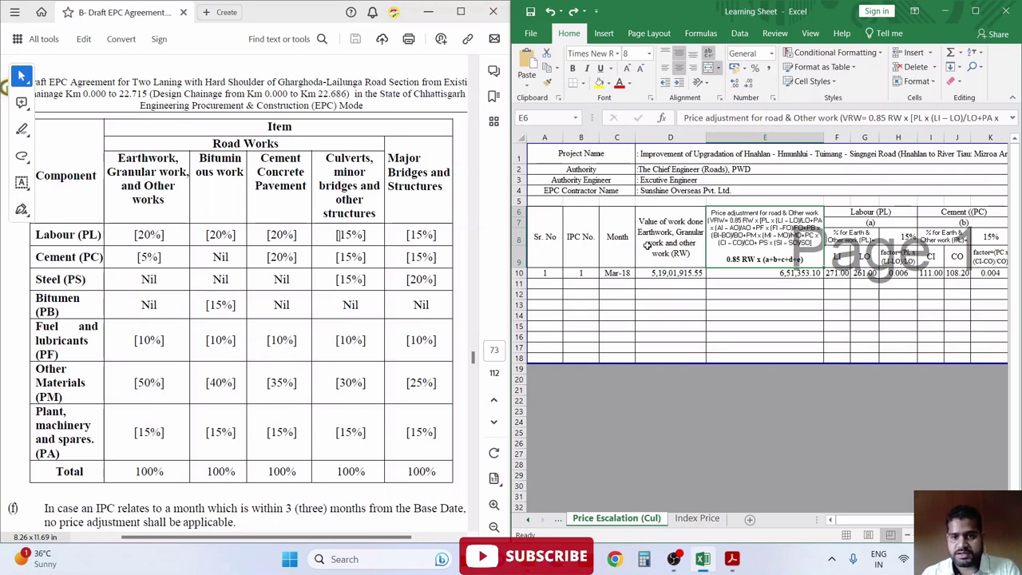
{"action": "left_click", "coordinate": [660, 228]}
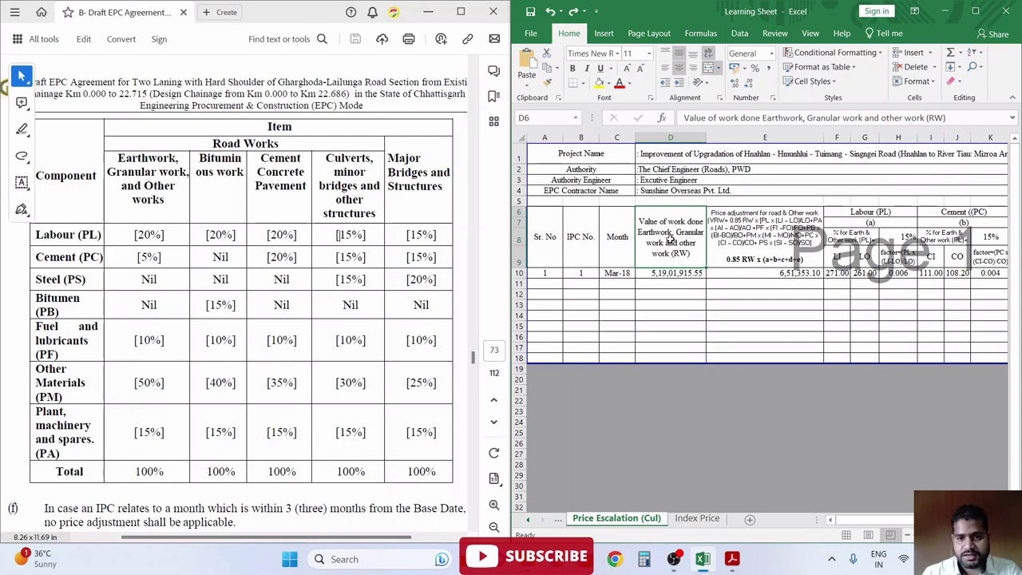
- Retype the D6 heading as 'Major Bridges and Structures (VBW)'
{"action": "scroll", "coordinate": [323, 265], "scroll_direction": "up", "scroll_amount": 3}
{"action": "scroll", "coordinate": [323, 265], "scroll_direction": "up", "scroll_amount": 5}
{"action": "scroll", "coordinate": [323, 265], "scroll_direction": "up", "scroll_amount": 5}
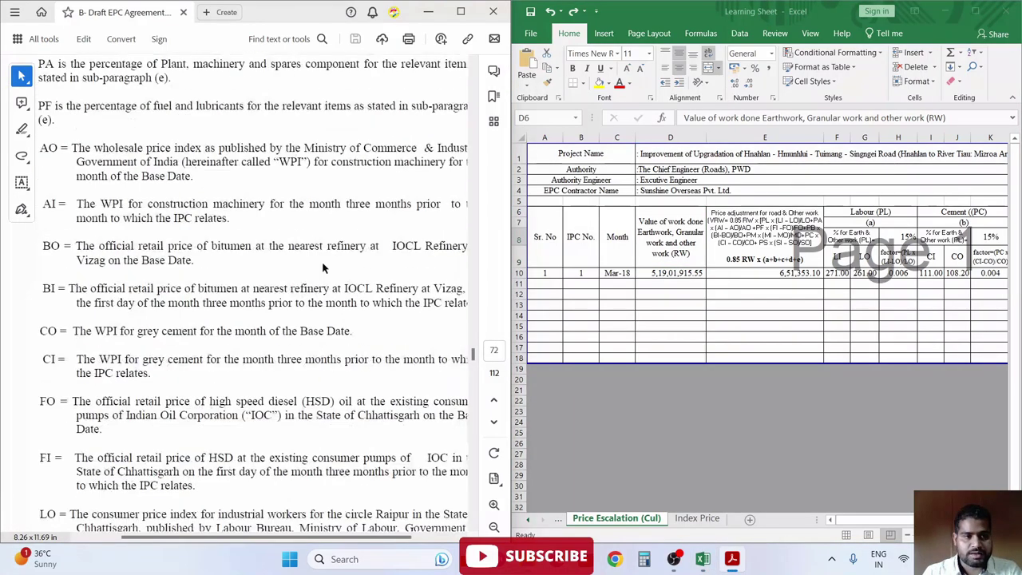
{"action": "scroll", "coordinate": [321, 264], "scroll_direction": "up", "scroll_amount": 5}
{"action": "scroll", "coordinate": [322, 264], "scroll_direction": "up", "scroll_amount": 5}
{"action": "scroll", "coordinate": [288, 231], "scroll_direction": "up", "scroll_amount": 1}
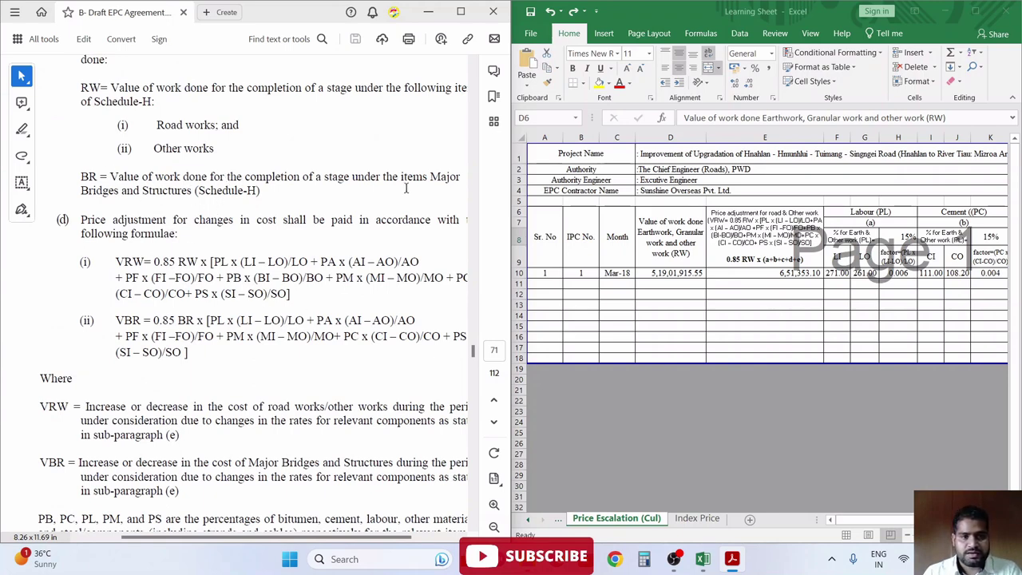
{"action": "double_click", "coordinate": [667, 233]}
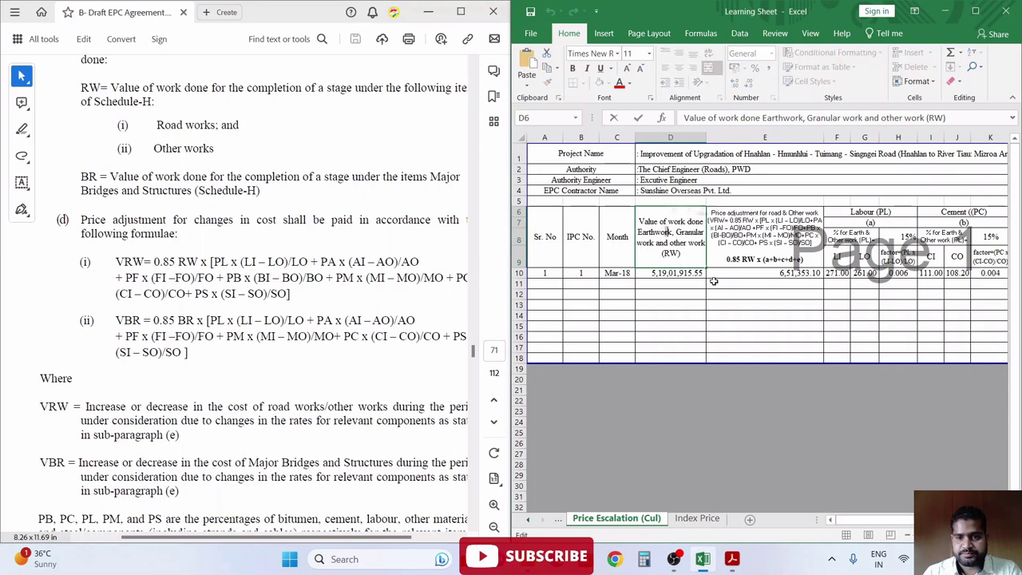
{"action": "key", "text": "shift+Down"}
{"action": "key", "text": "shift+Down"}
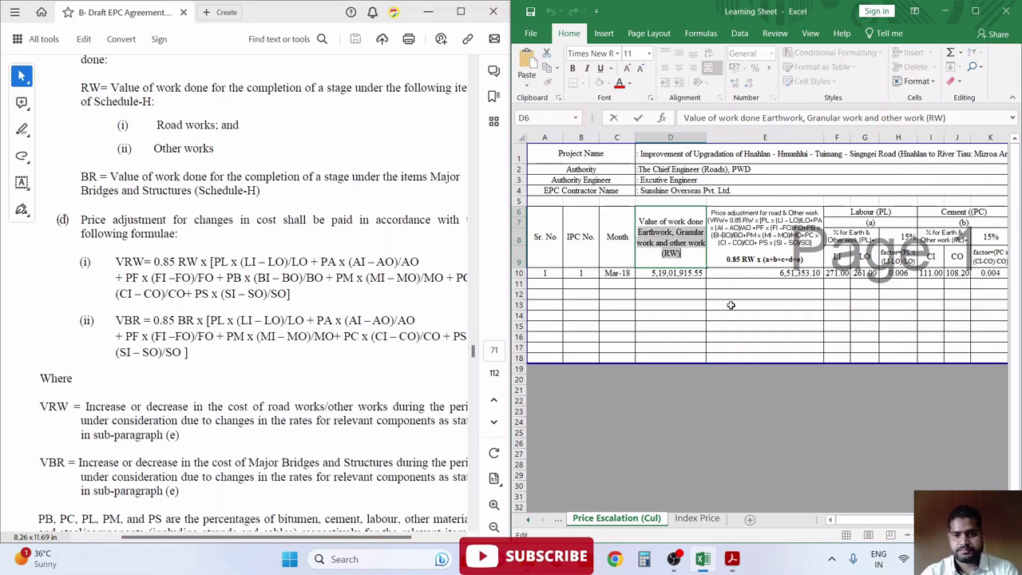
{"action": "key", "text": "shift+Up"}
{"action": "key", "text": "shift+Right"}
{"action": "key", "text": "shift+Right"}
{"action": "key", "text": "shift+Right"}
{"action": "type", "text": "Major Brid"}
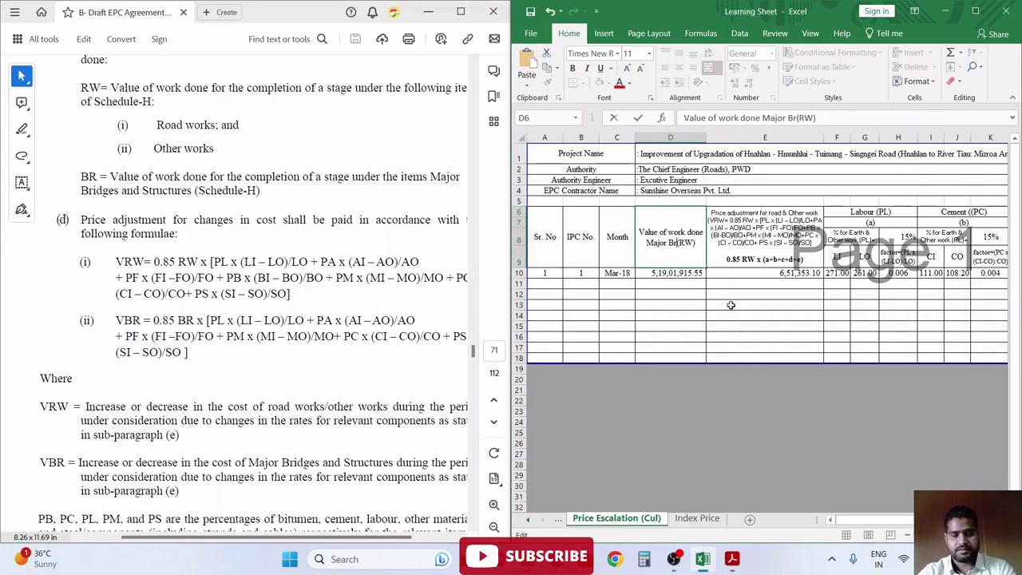
{"action": "type", "text": "ges and Stru"}
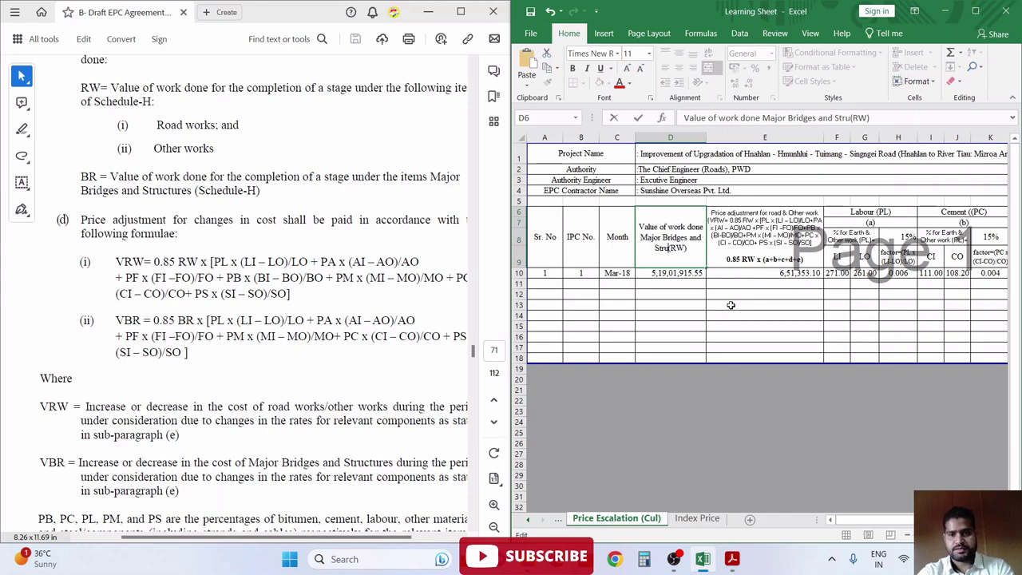
{"action": "type", "text": "ctures ("}
{"action": "type", "text": "VB"}
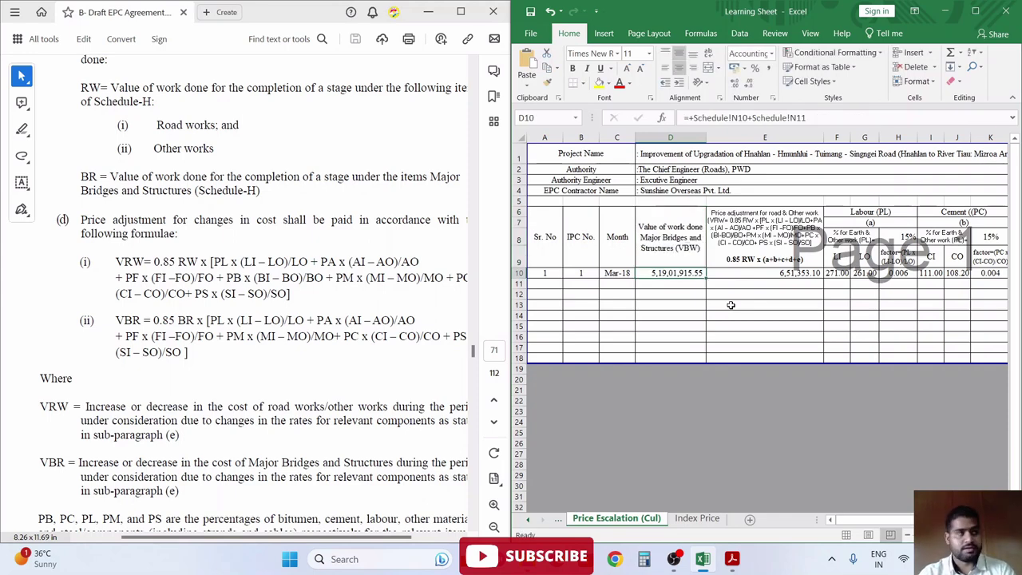
{"action": "left_click", "coordinate": [740, 242]}
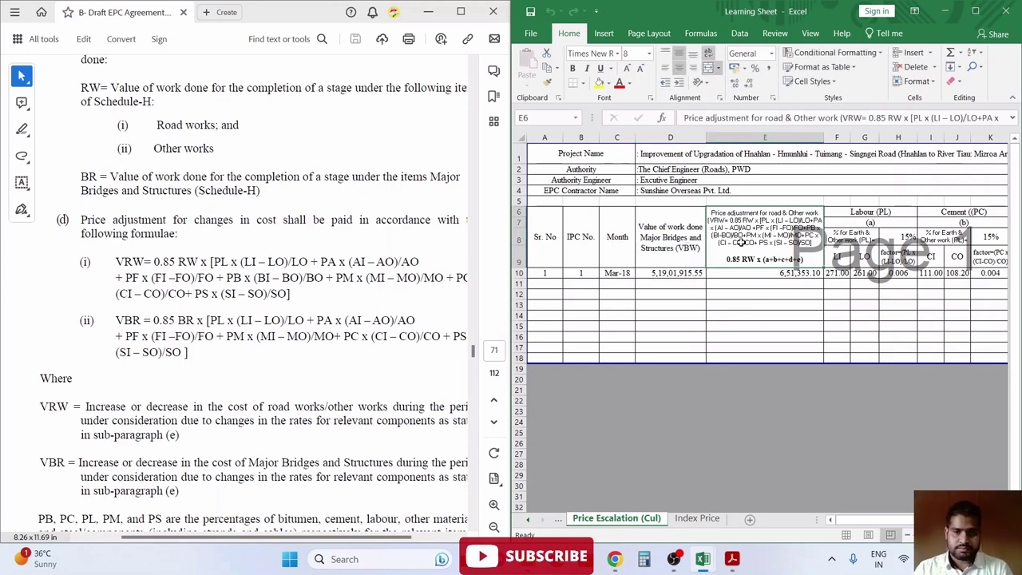
- Copy the VBR = 0.85 BR formula from the PDF into E6, replacing the VRW formula
{"action": "left_click_drag", "start_coordinate": [115, 318], "coordinate": [182, 352]}
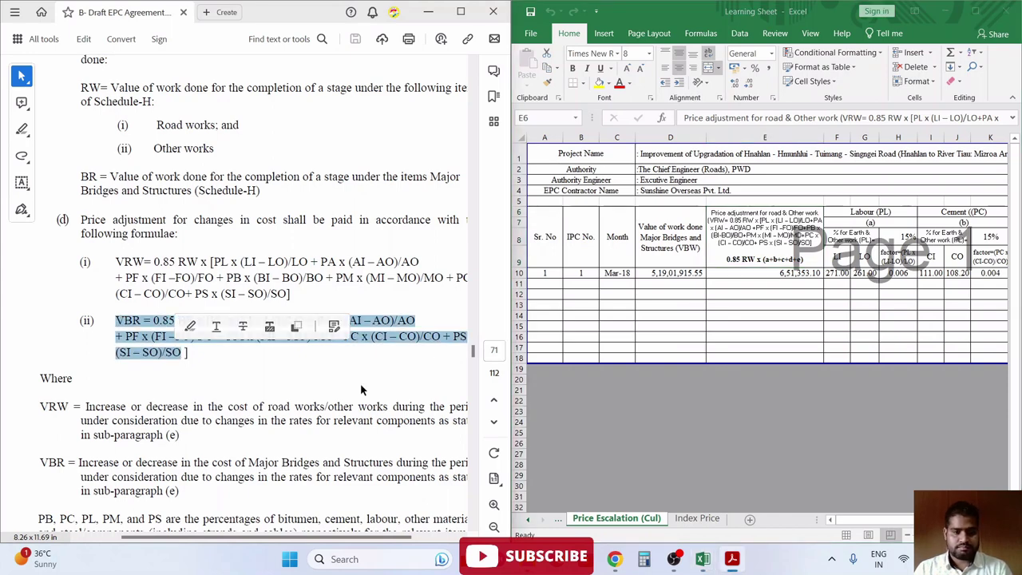
{"action": "key", "text": "ctrl+c"}
{"action": "double_click", "coordinate": [725, 224]}
{"action": "double_click", "coordinate": [711, 221]}
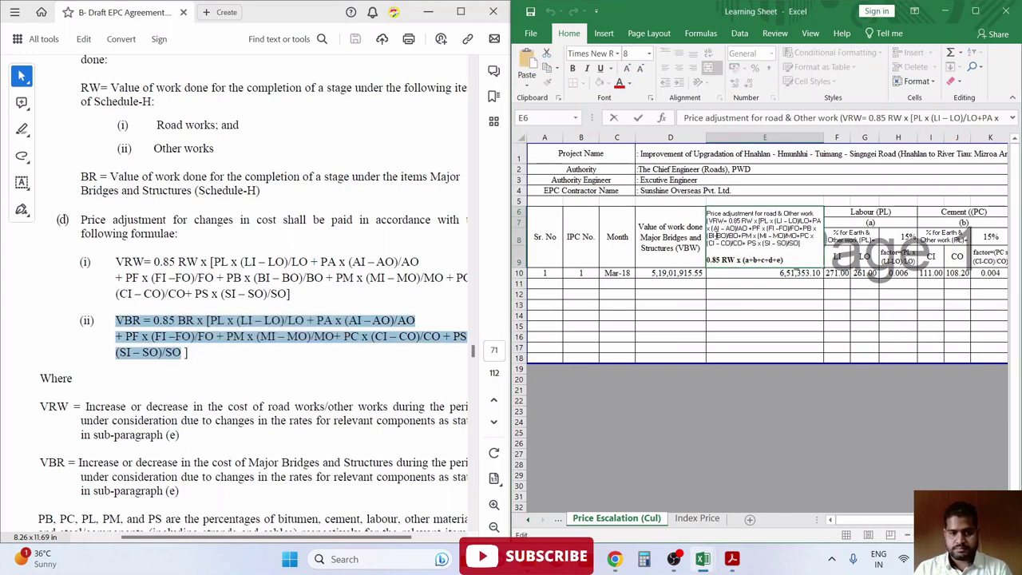
{"action": "left_click_drag", "start_coordinate": [717, 236], "coordinate": [800, 244]}
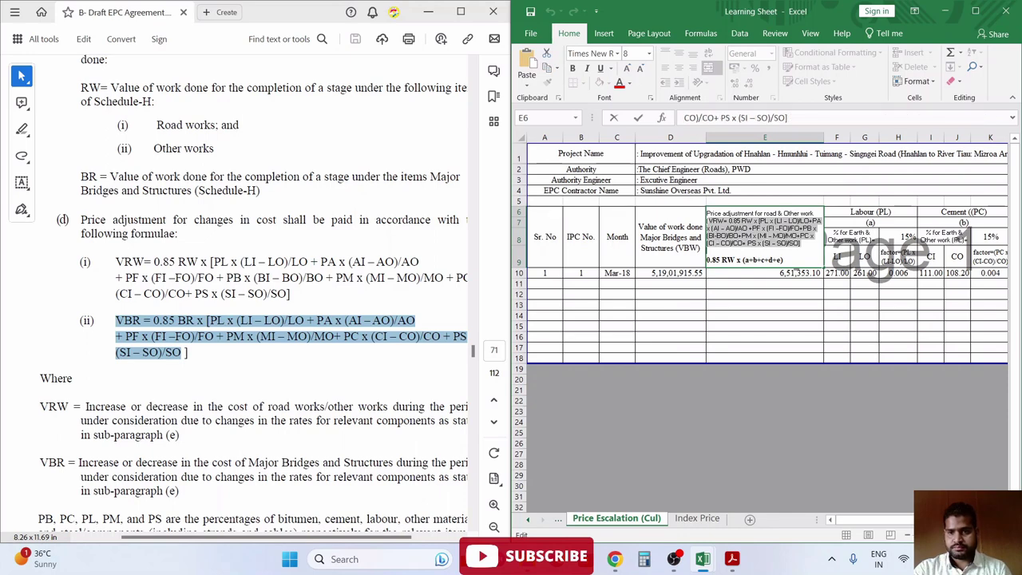
{"action": "key", "text": "ctrl+v"}
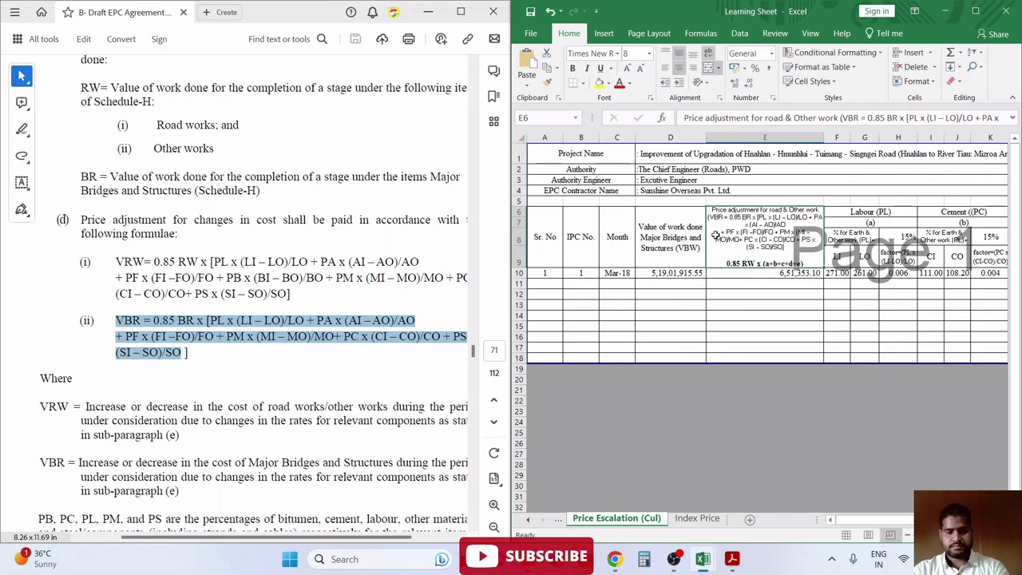
{"action": "key", "text": "Return"}
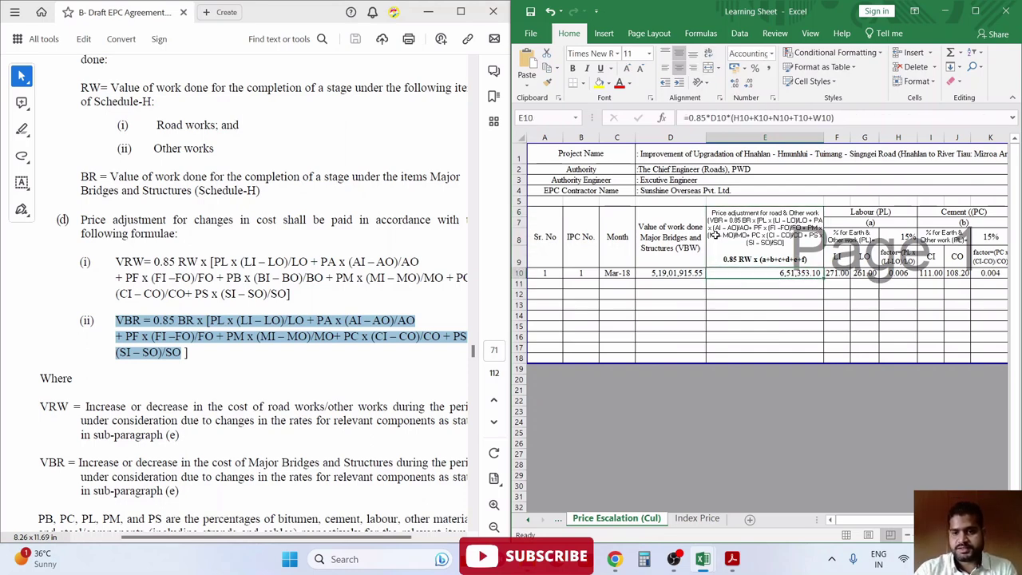
- Add +Q10 after N10 in E10's factor sum, giving -59,66,141.14
{"action": "key", "text": "F2"}
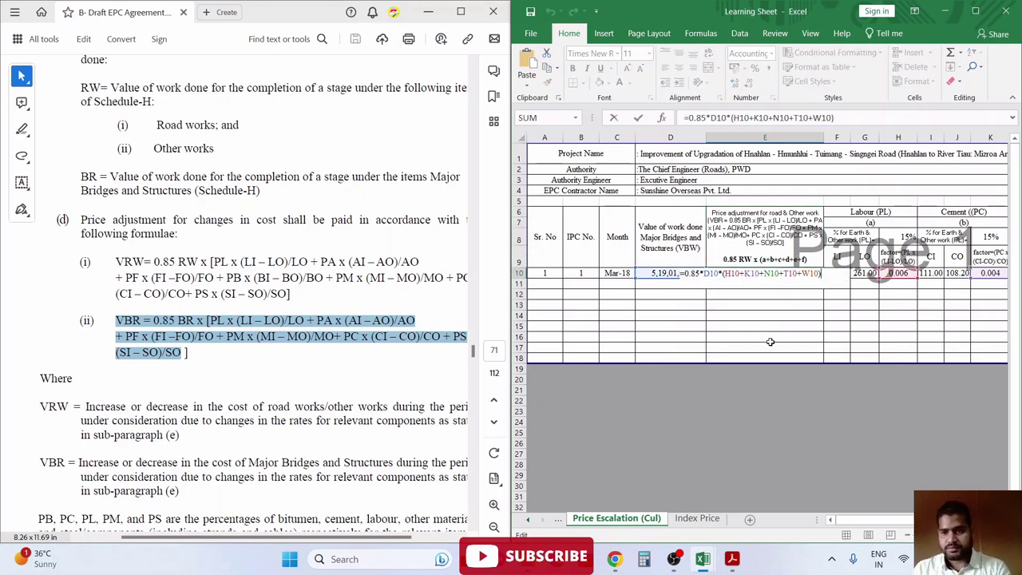
{"action": "left_click_drag", "start_coordinate": [886, 523], "coordinate": [902, 523]}
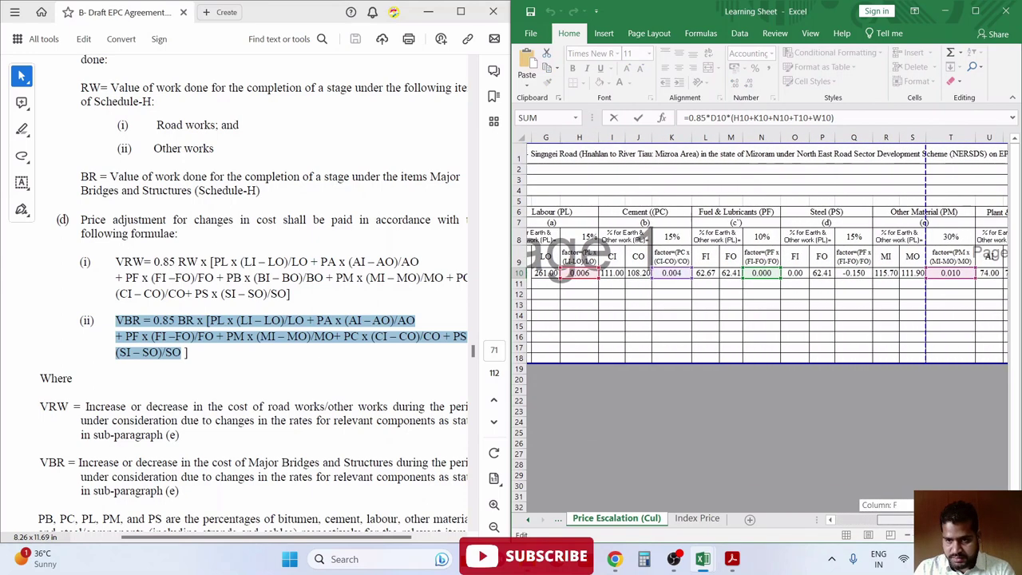
{"action": "left_click_drag", "start_coordinate": [886, 519], "coordinate": [896, 519]}
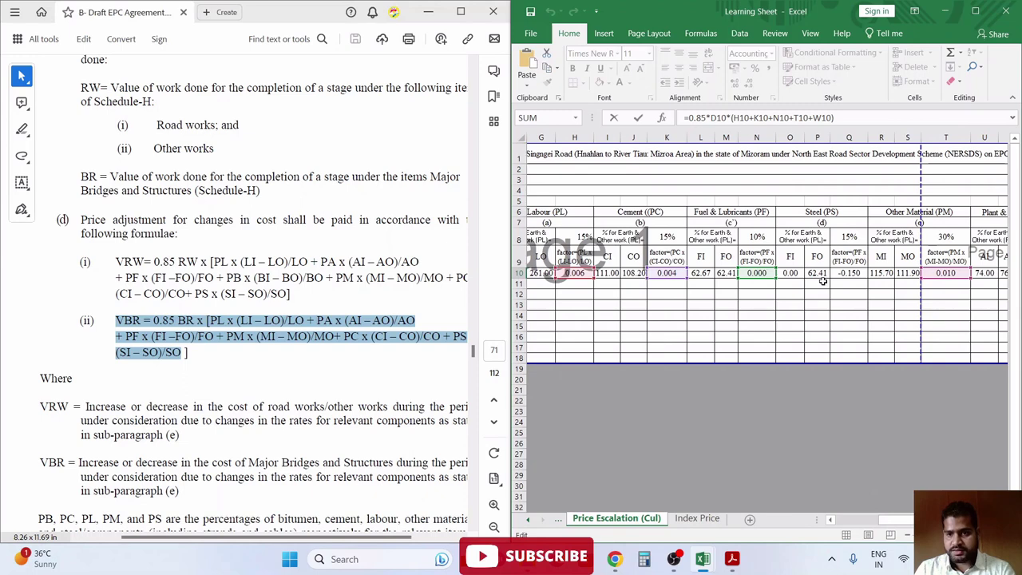
{"action": "scroll", "coordinate": [784, 377], "scroll_direction": "left", "scroll_amount": 5}
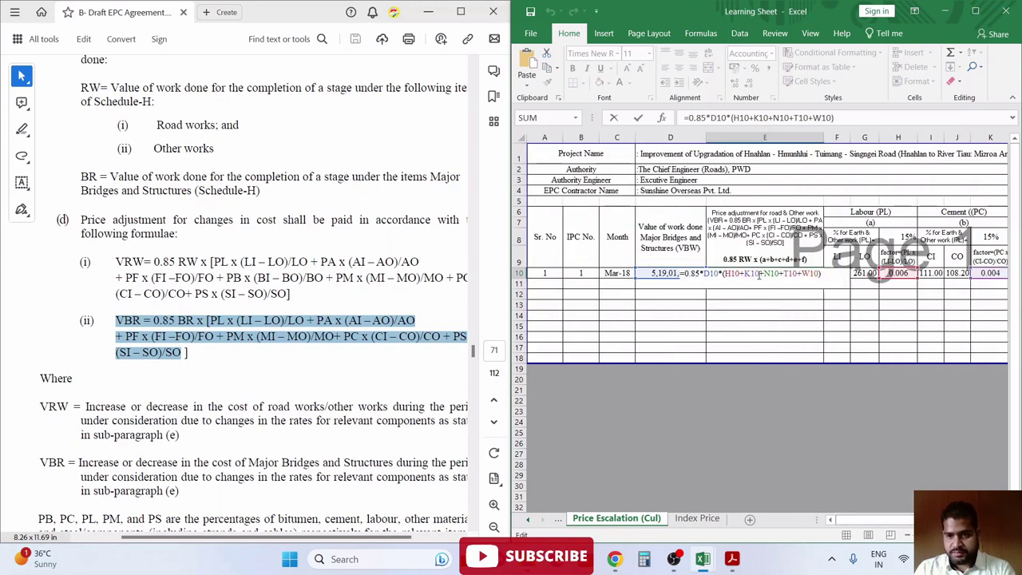
{"action": "left_click", "coordinate": [779, 274]}
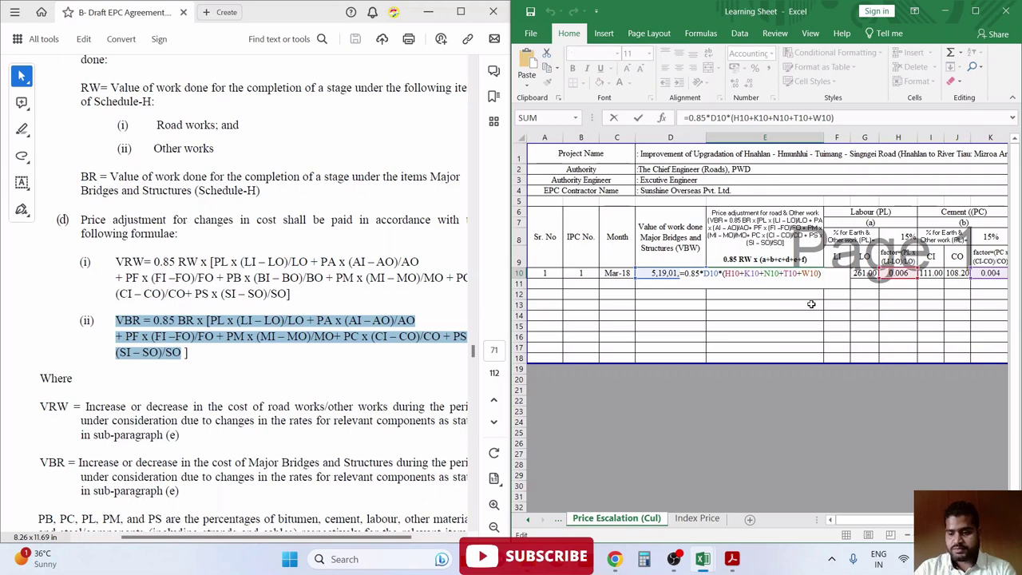
{"action": "type", "text": "+"}
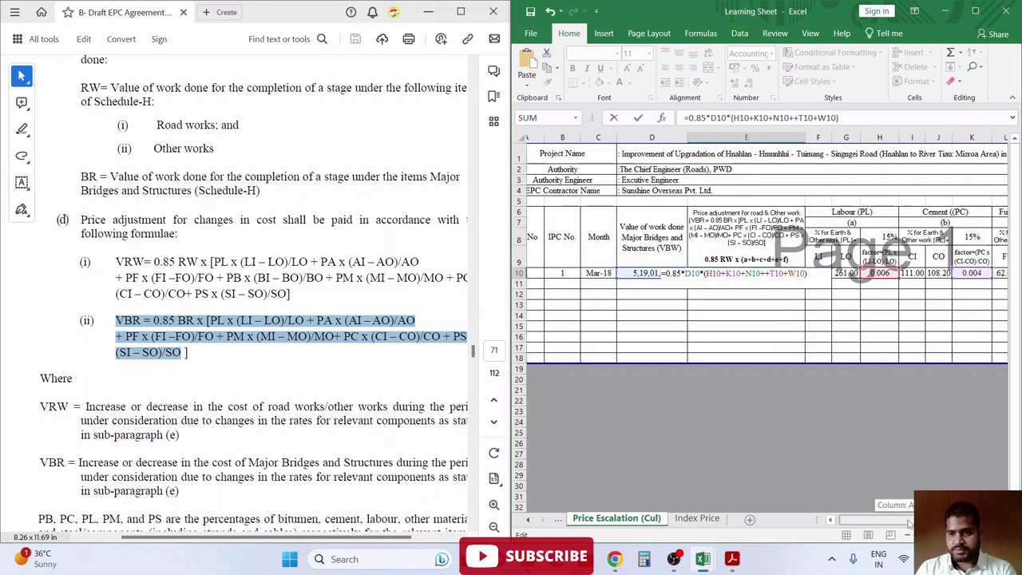
{"action": "left_click_drag", "start_coordinate": [854, 519], "coordinate": [898, 520]}
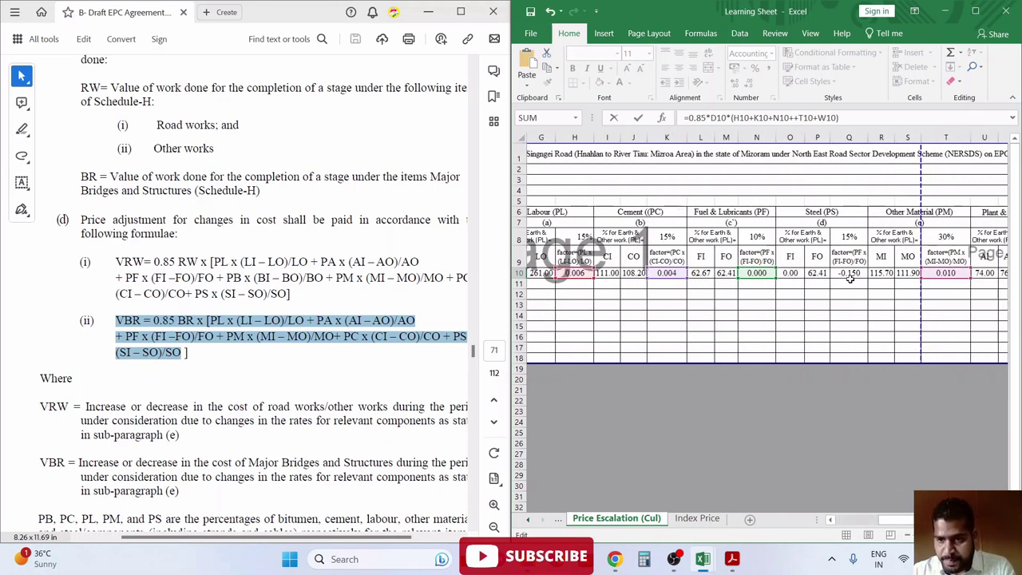
{"action": "left_click", "coordinate": [848, 272]}
{"action": "key", "text": "Return"}
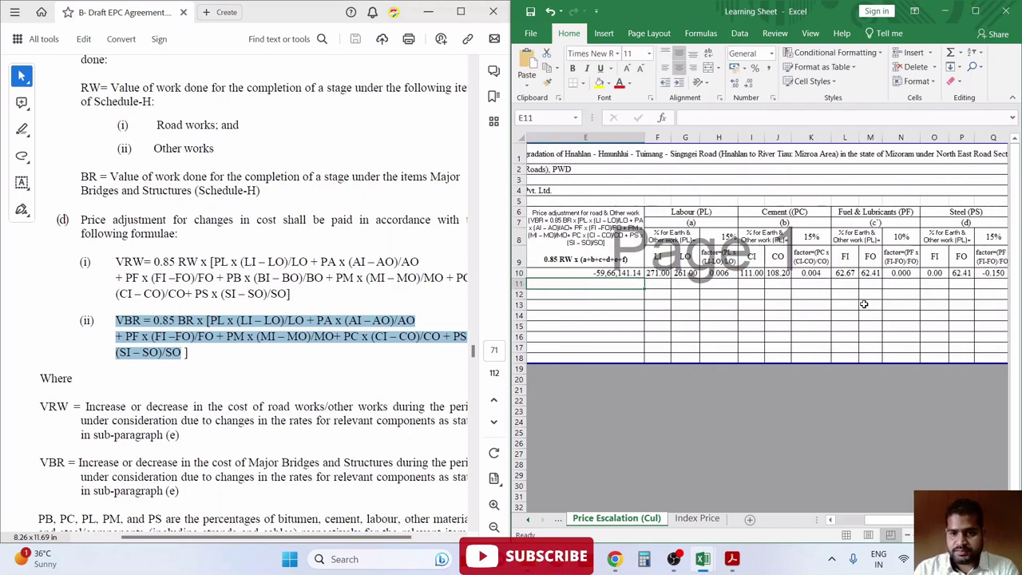
{"action": "key", "text": "Up"}
{"action": "key", "text": "Left"}
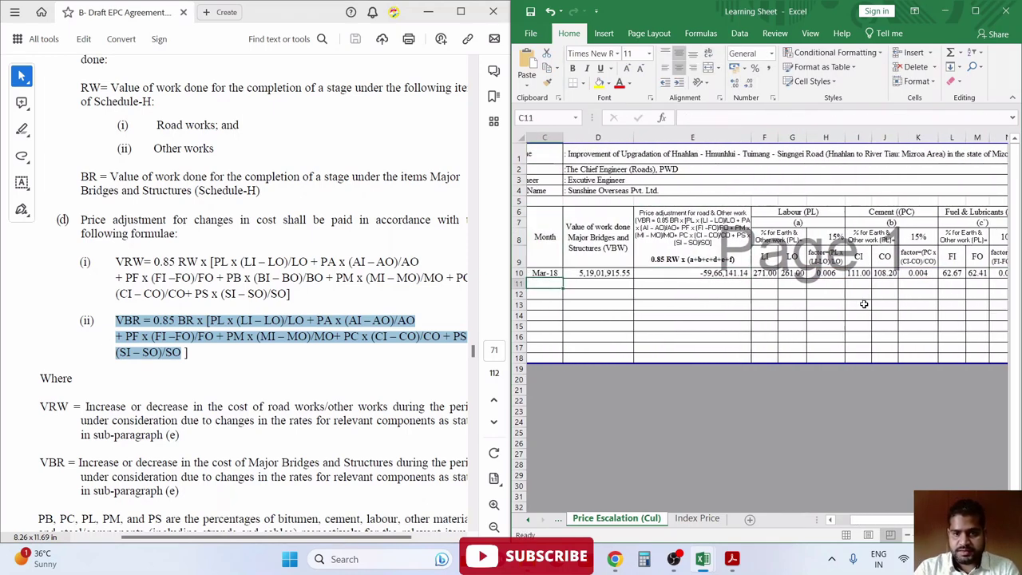
{"action": "key", "text": "Left"}
{"action": "key", "text": "Left"}
{"action": "key", "text": "Left"}
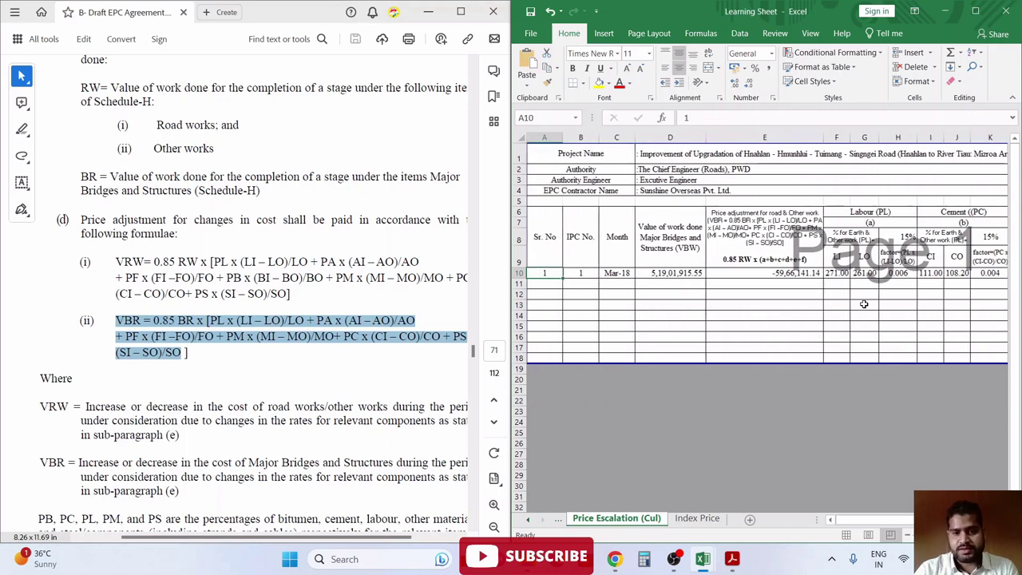
{"action": "key", "text": "Right"}
{"action": "key", "text": "Right"}
{"action": "key", "text": "Right"}
- Link D10 to the Schedule sheet's Culverts amount in N15 (2,32,64,177.24)
{"action": "type", "text": "+"}
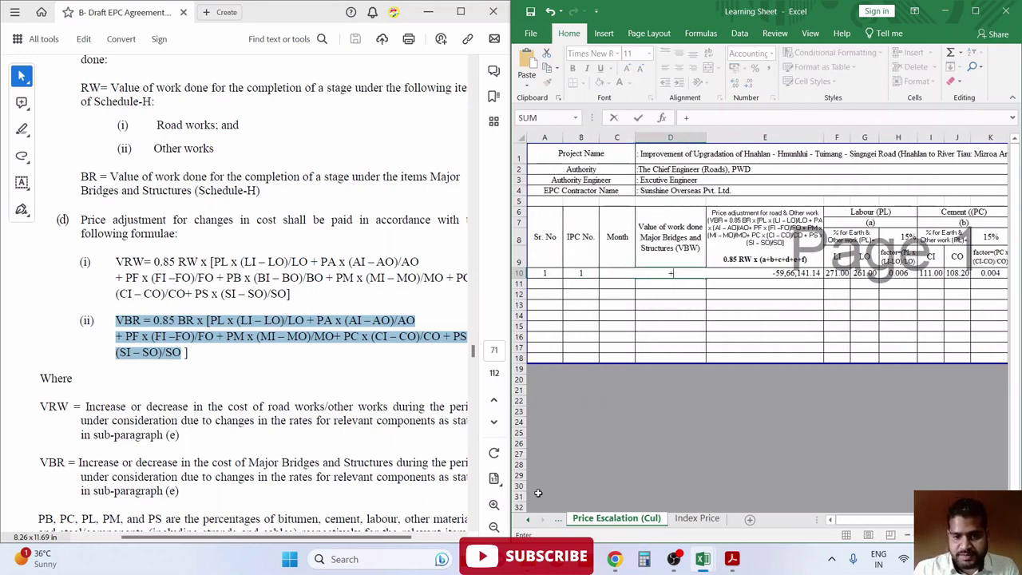
{"action": "key", "text": "Return"}
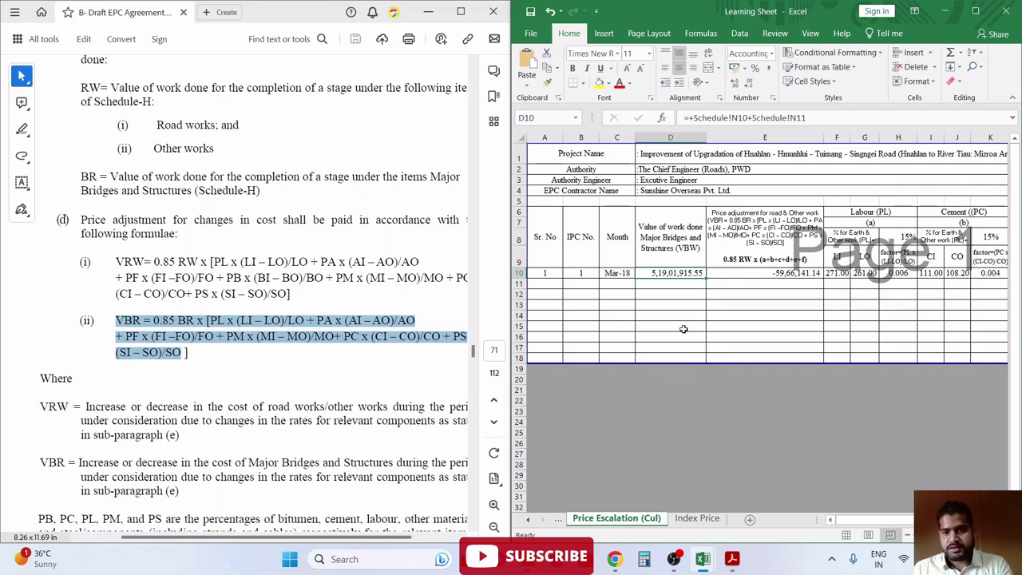
{"action": "left_click", "coordinate": [670, 325]}
{"action": "key", "text": "super+Up"}
{"action": "key", "text": "Up"}
{"action": "key", "text": "Up"}
{"action": "key", "text": "Up"}
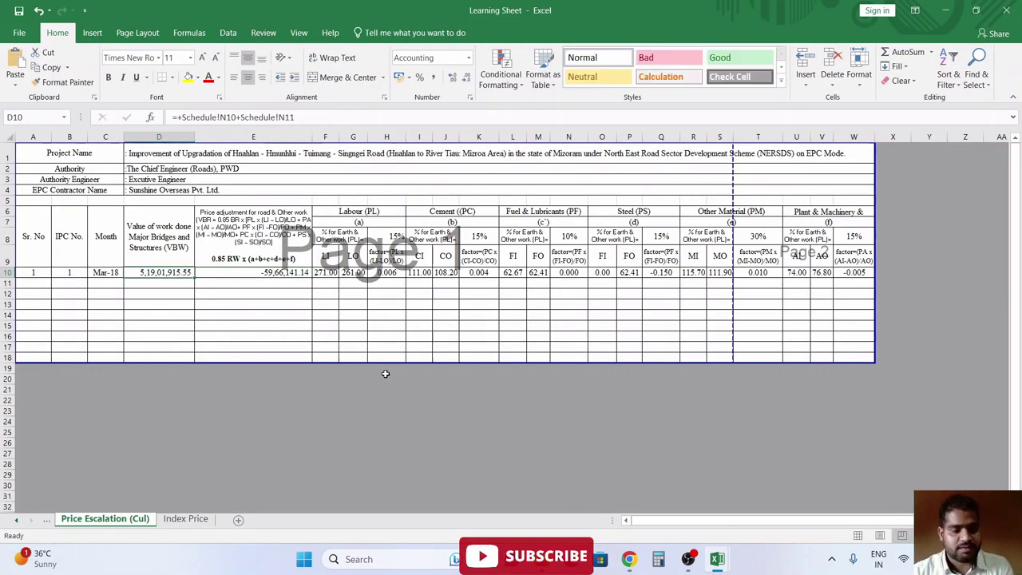
{"action": "type", "text": "+"}
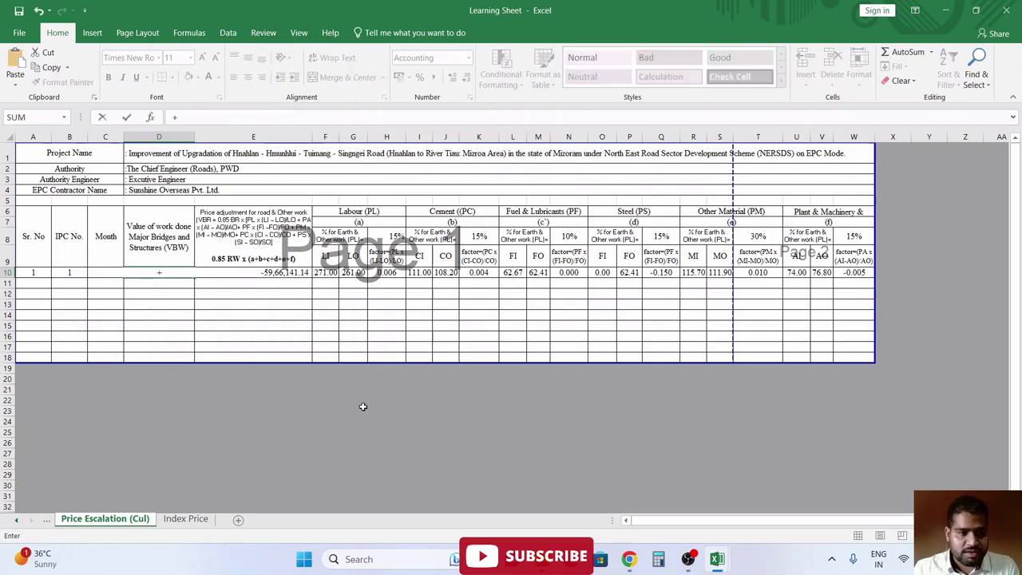
{"action": "left_click", "coordinate": [13, 520]}
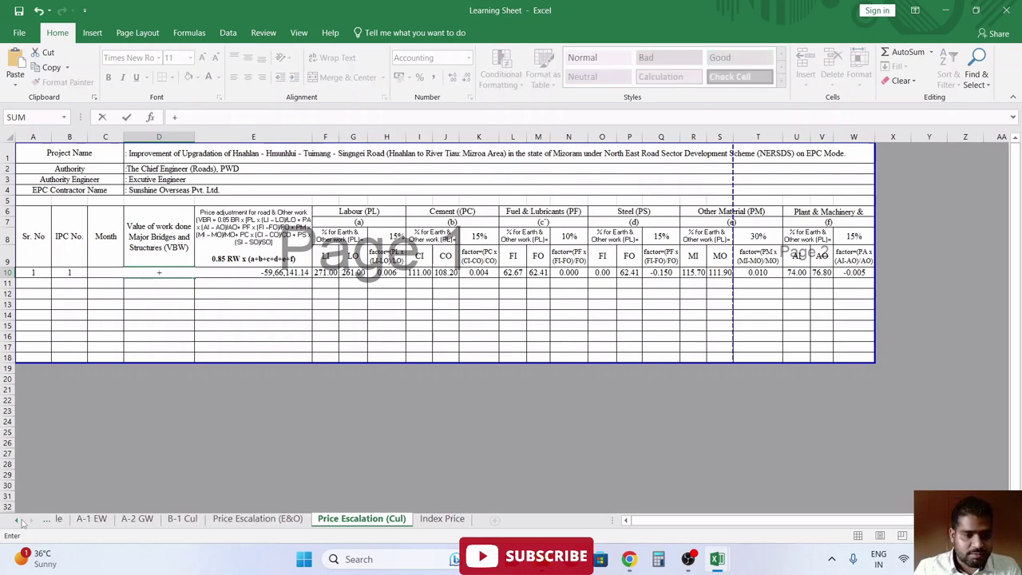
{"action": "left_click", "coordinate": [111, 519]}
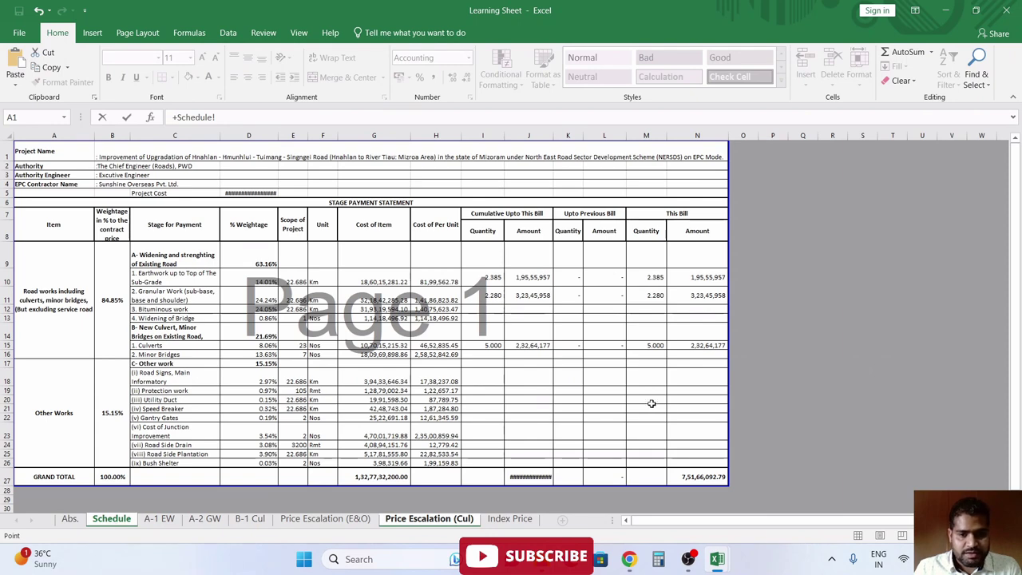
{"action": "left_click", "coordinate": [692, 345]}
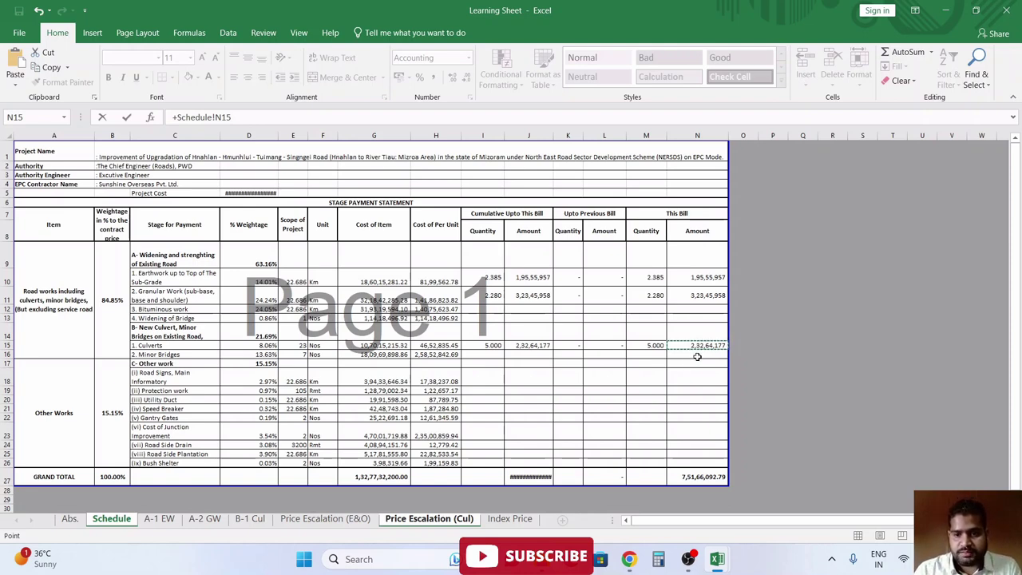
{"action": "key", "text": "Return"}
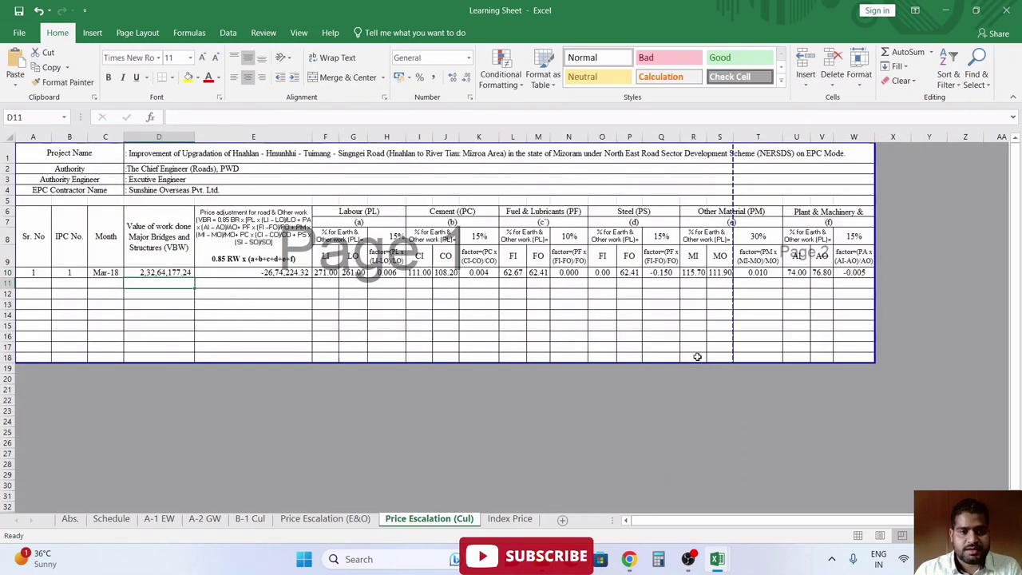
- Inspect the steel FI and FO cells O10:P10 on the culvert sheet
{"action": "left_click", "coordinate": [254, 282]}
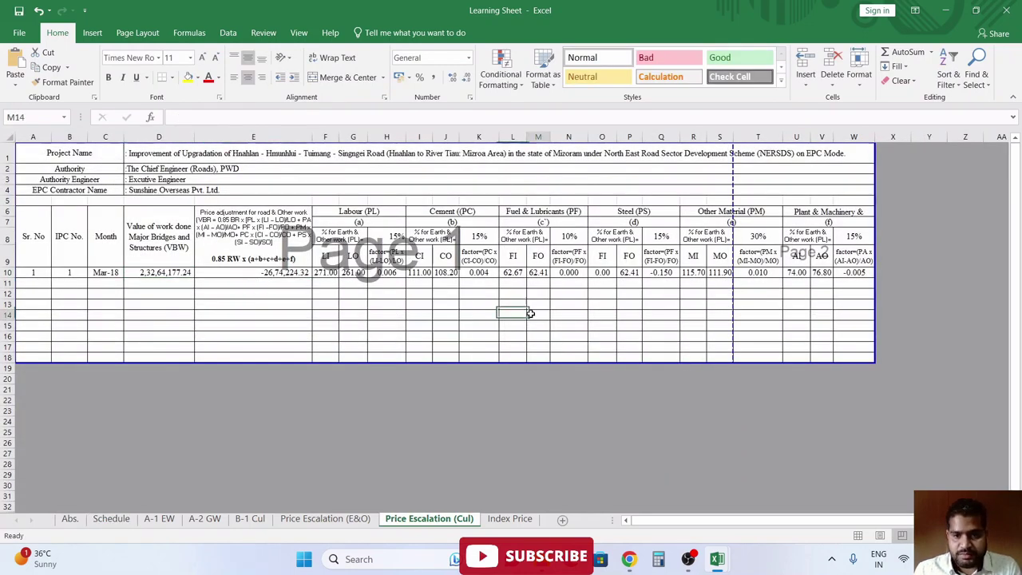
{"action": "left_click", "coordinate": [593, 274]}
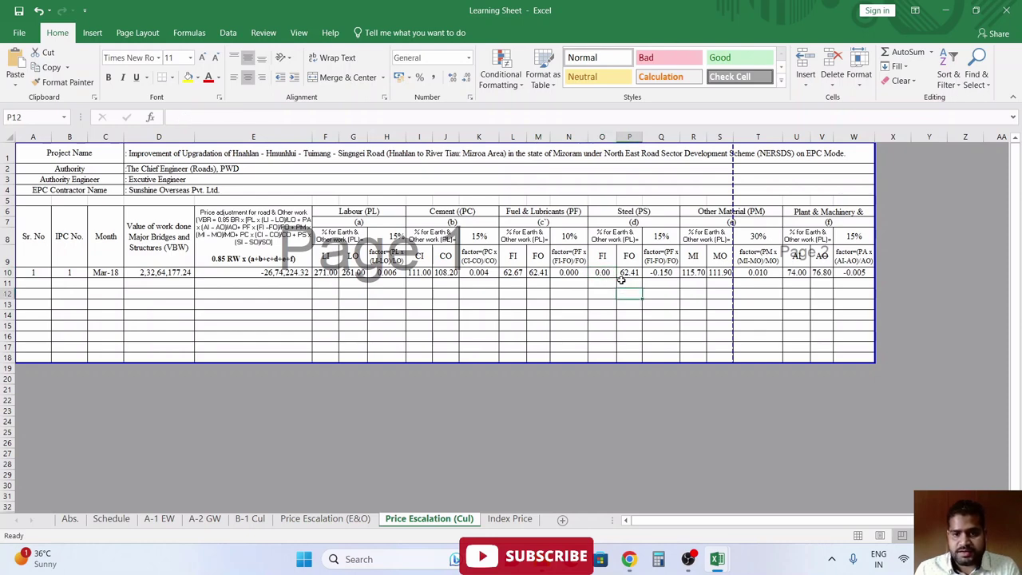
{"action": "left_click_drag", "start_coordinate": [606, 274], "coordinate": [624, 275]}
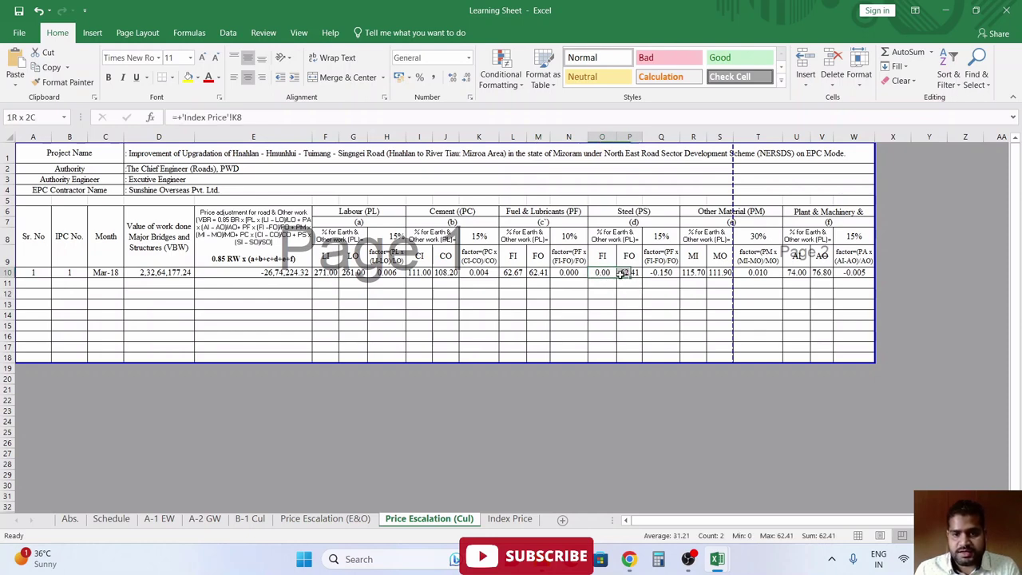
- Rename the Index Price F6 header from 'rebars (PS)' to 'Steel (PS)'
{"action": "left_click", "coordinate": [511, 519]}
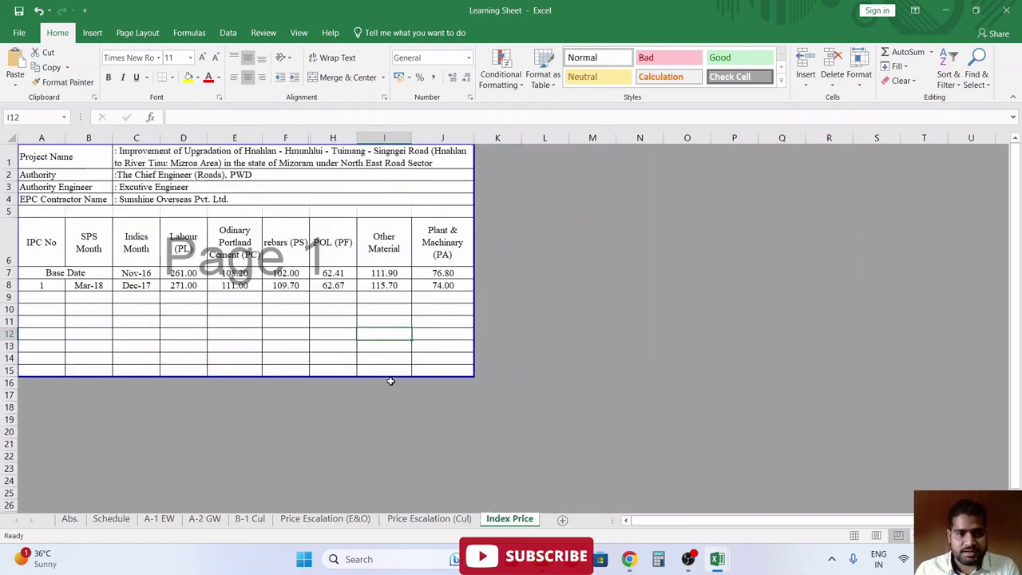
{"action": "left_click", "coordinate": [292, 272]}
{"action": "double_click", "coordinate": [286, 246]}
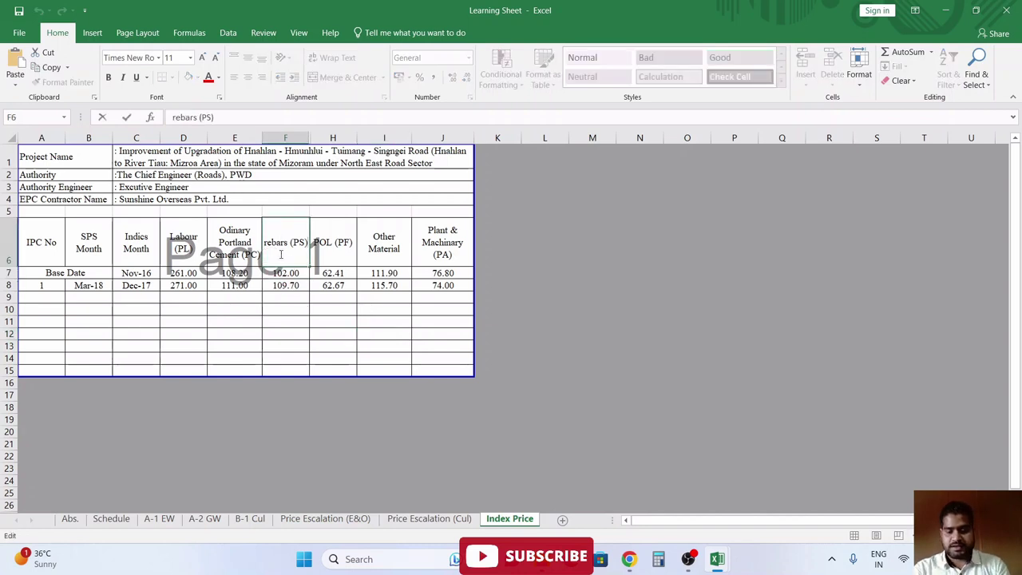
{"action": "key", "text": "shift+Home"}
{"action": "key", "text": "BackSpace"}
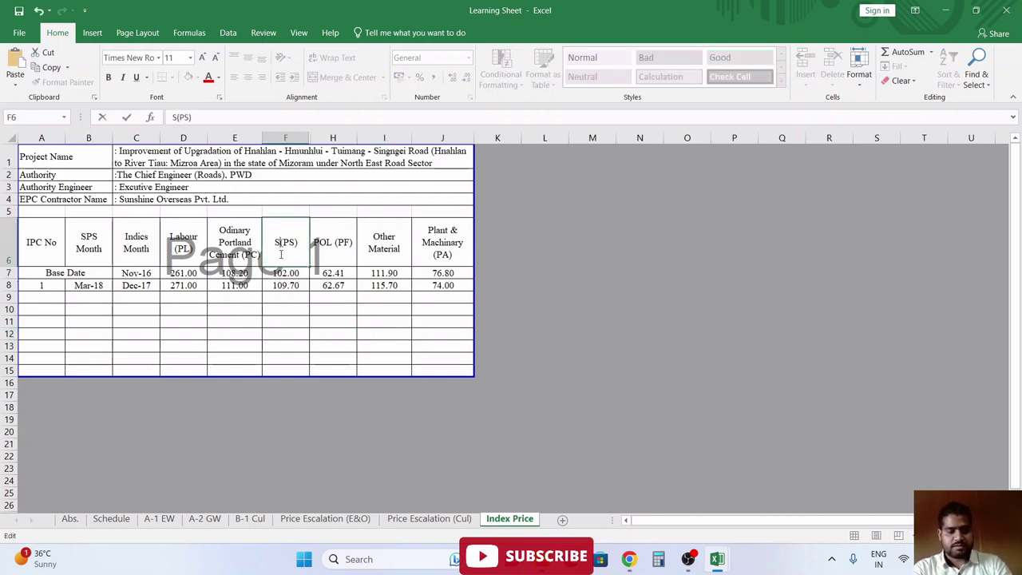
{"action": "type", "text": "Steel"}
{"action": "key", "text": "Return"}
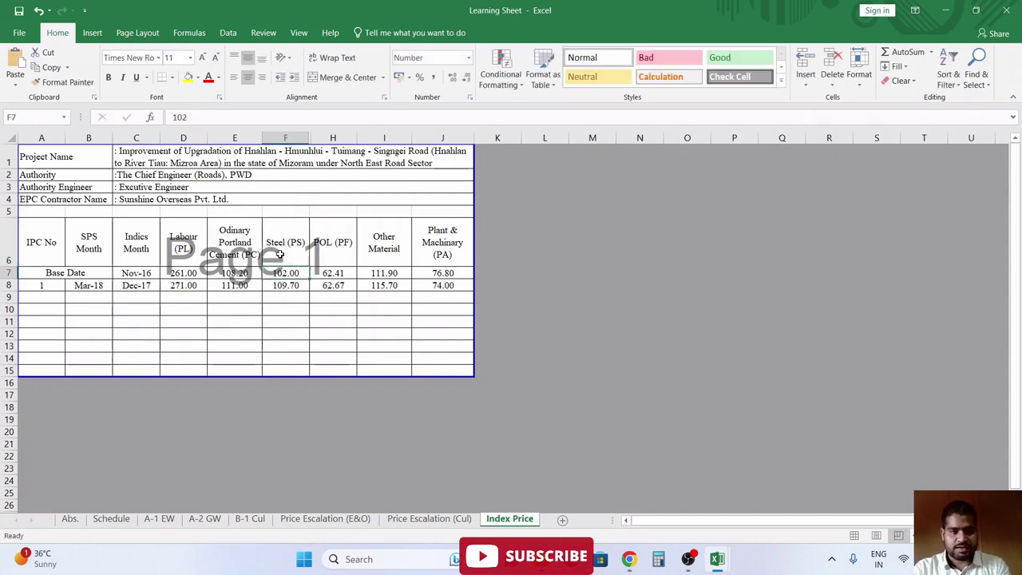
- Link the steel FO cell P10 to Index Price $F$7
{"action": "left_click", "coordinate": [429, 519]}
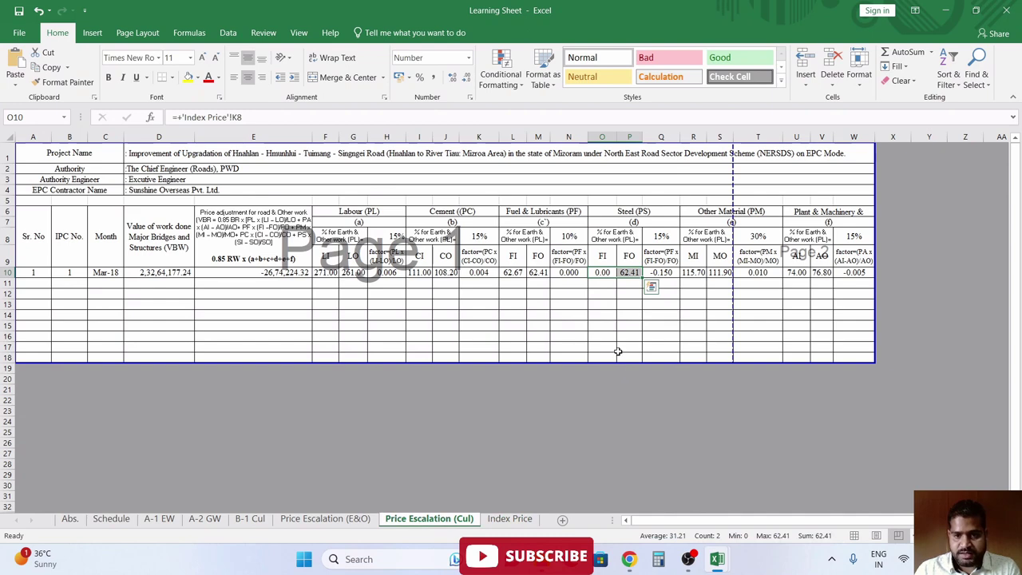
{"action": "key", "text": "Delete"}
{"action": "type", "text": "+"}
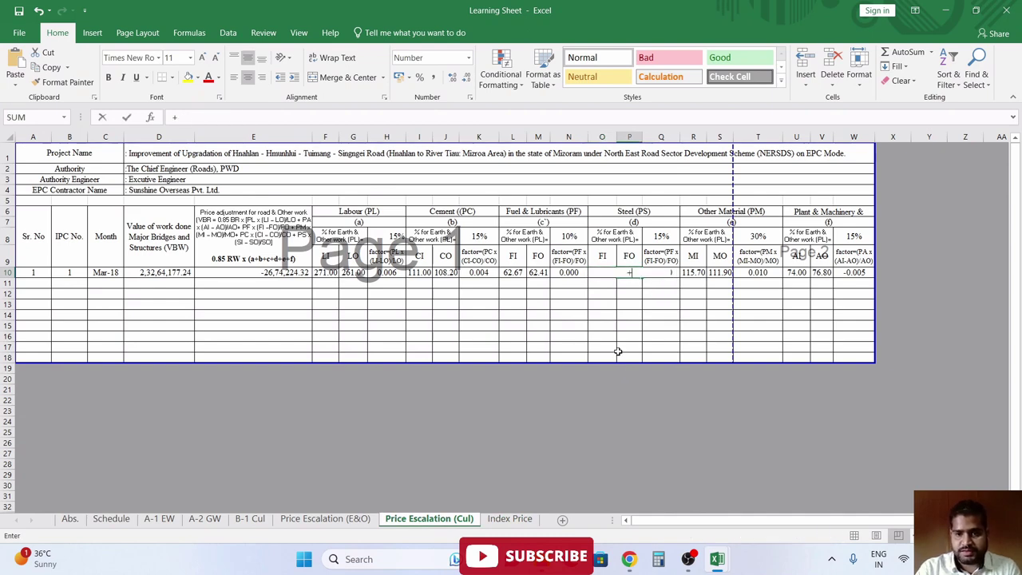
{"action": "left_click", "coordinate": [509, 519]}
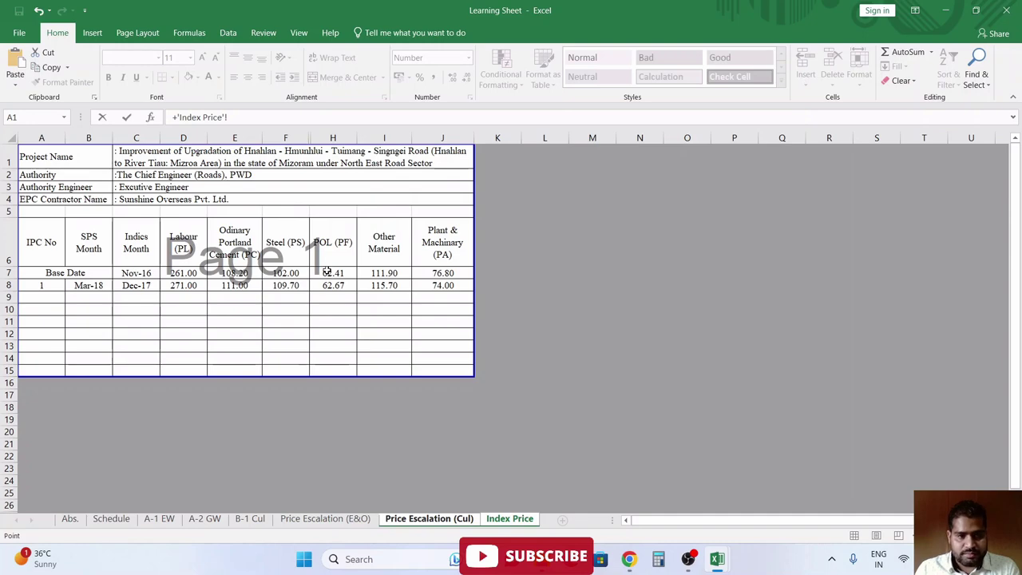
{"action": "left_click", "coordinate": [285, 272]}
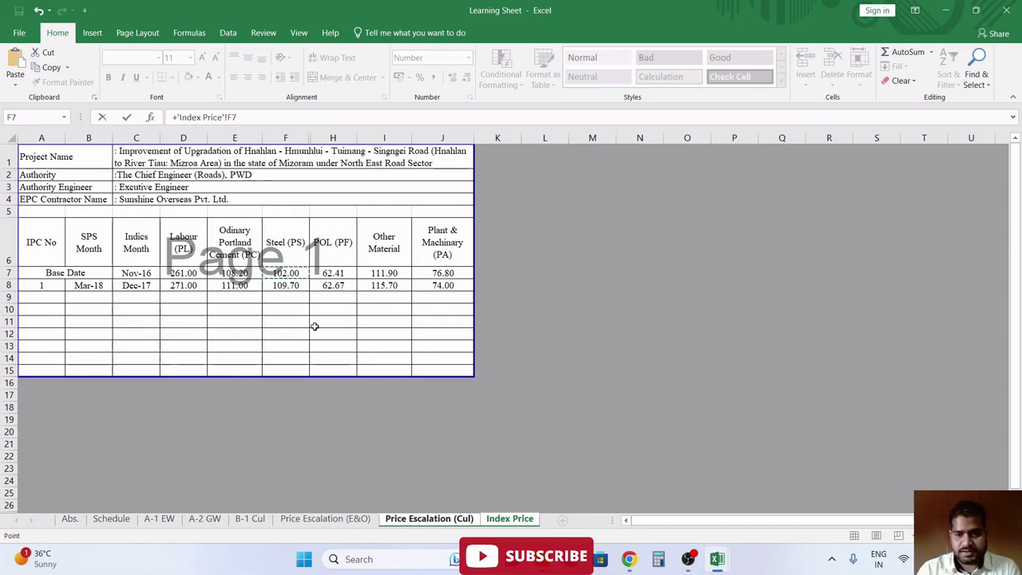
{"action": "key", "text": "Return"}
{"action": "key", "text": "F2"}
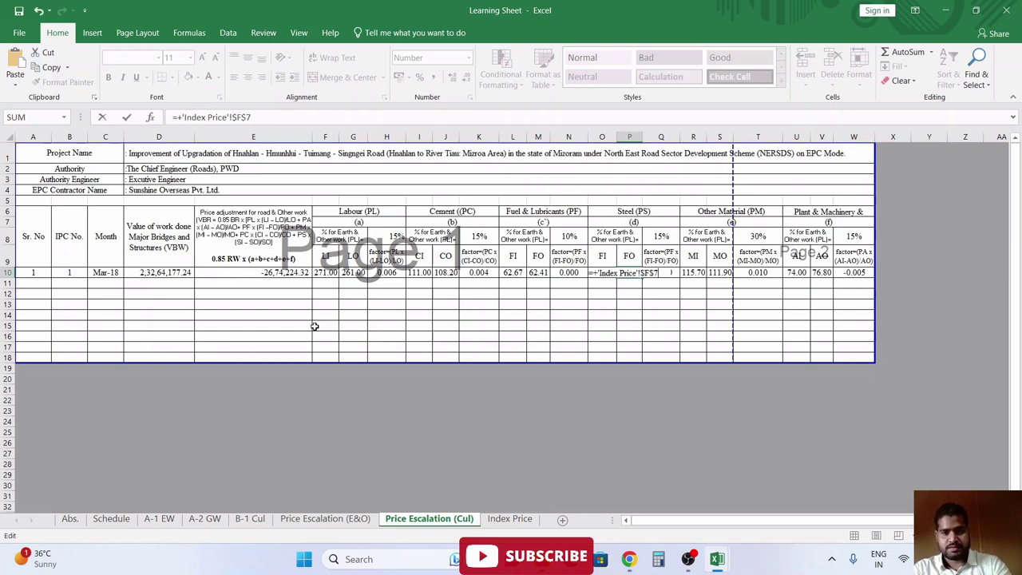
{"action": "key", "text": "Return"}
- Link the steel FI cell O10 to Index Price F8, showing 109.70
{"action": "key", "text": "Up"}
{"action": "key", "text": "Left"}
{"action": "type", "text": "+"}
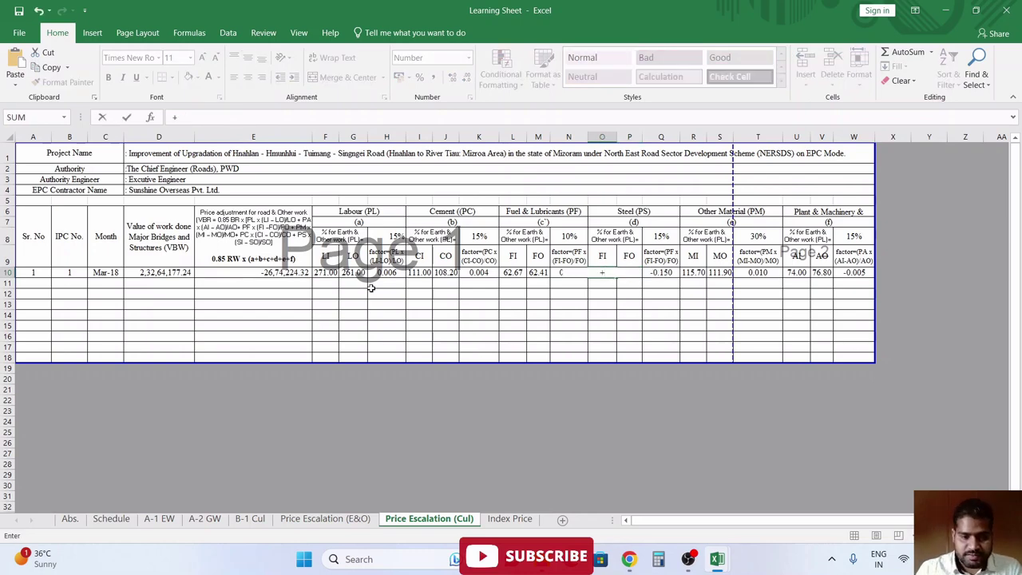
{"action": "left_click", "coordinate": [509, 518]}
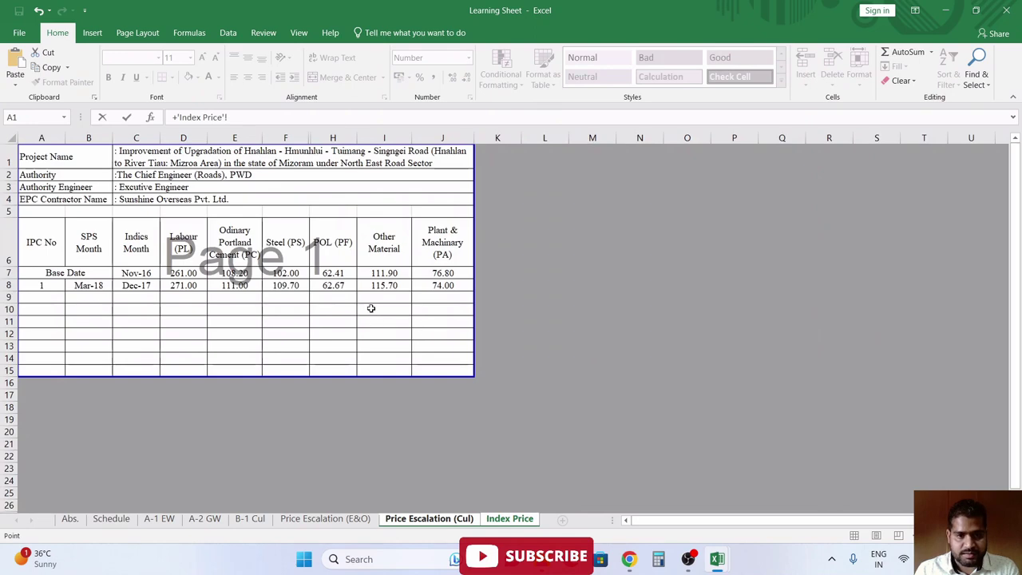
{"action": "left_click", "coordinate": [290, 288]}
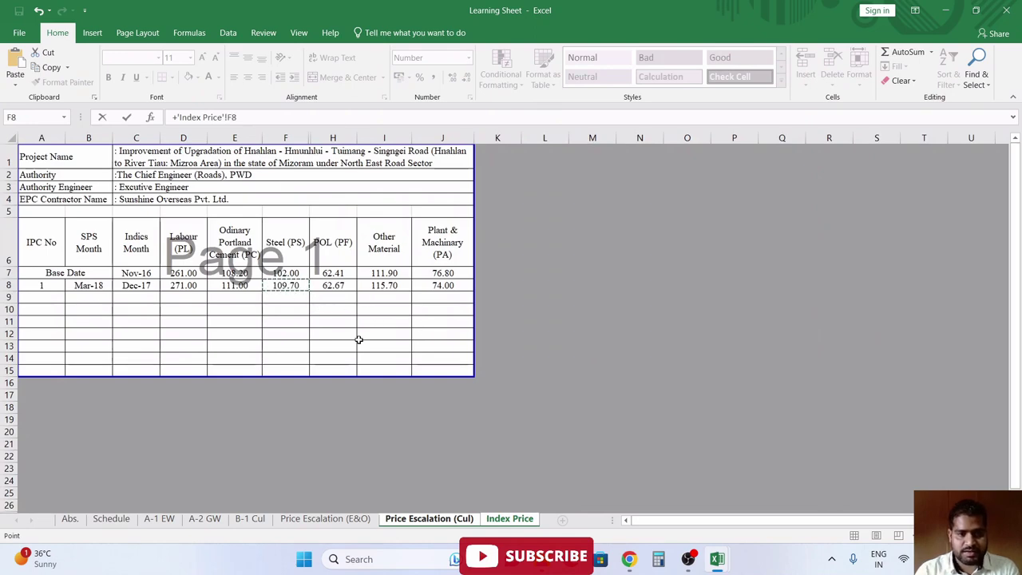
{"action": "key", "text": "Return"}
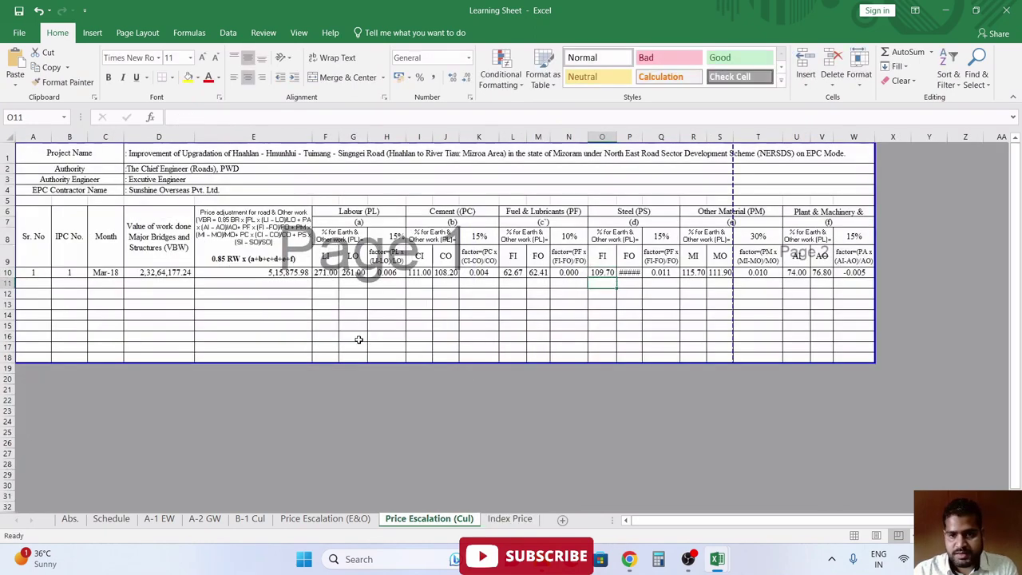
- Review the row 10 formulas and autofit column P so 102.00 shows
{"action": "key", "text": "Up"}
{"action": "key", "text": "Right"}
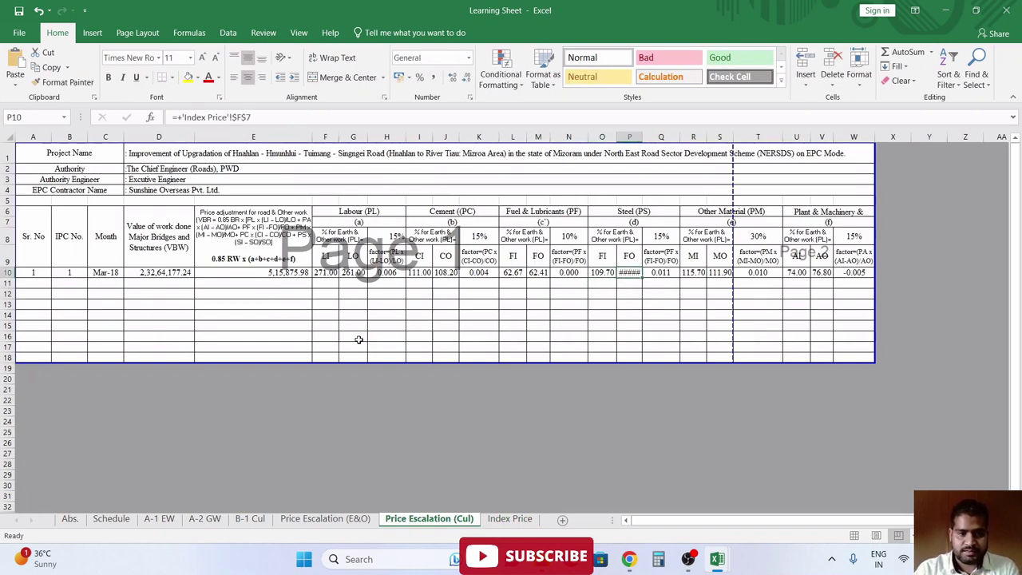
{"action": "key", "text": "Left"}
{"action": "key", "text": "Left"}
{"action": "key", "text": "Left"}
{"action": "key", "text": "Left"}
{"action": "key", "text": "Right"}
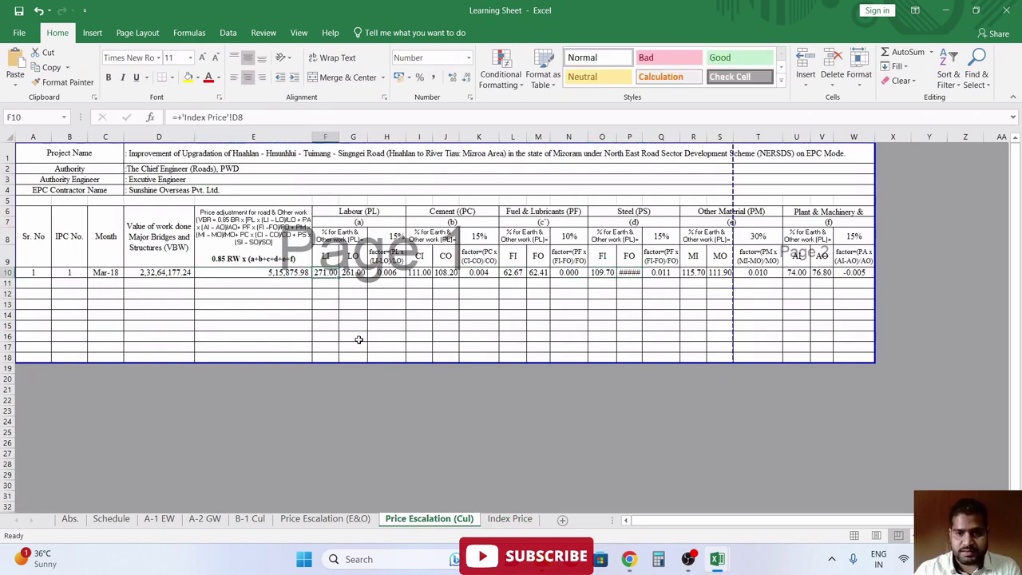
{"action": "double_click", "coordinate": [644, 137]}
- Switch to the Price Escalation (E&O) sheet, showing its 9,21,333.04 Mar-18 adjustment
{"action": "left_click", "coordinate": [445, 294]}
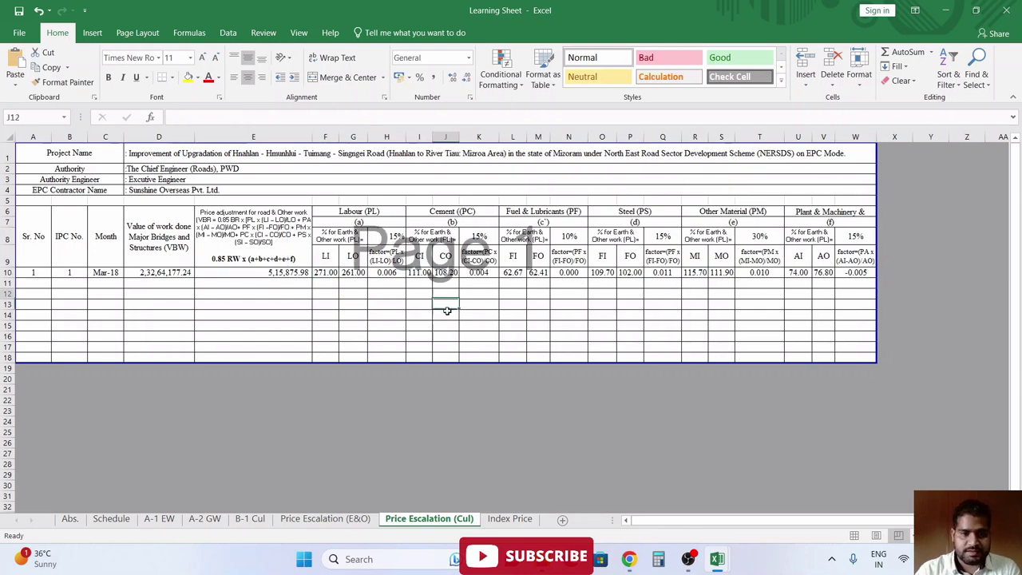
{"action": "key", "text": "Left"}
{"action": "key", "text": "Left"}
{"action": "key", "text": "Left"}
{"action": "key", "text": "Left"}
{"action": "key", "text": "Left"}
{"action": "key", "text": "Left"}
{"action": "key", "text": "Left"}
{"action": "key", "text": "Left"}
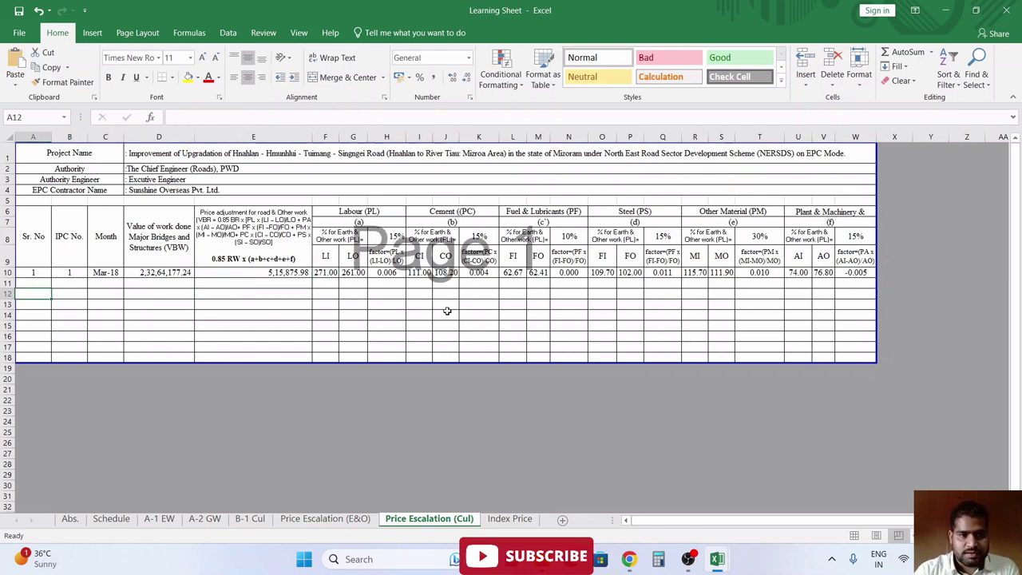
{"action": "key", "text": "Right"}
{"action": "key", "text": "Right"}
{"action": "key", "text": "Right"}
{"action": "key", "text": "Right"}
{"action": "key", "text": "Right"}
{"action": "key", "text": "ctrl+Page_Up"}
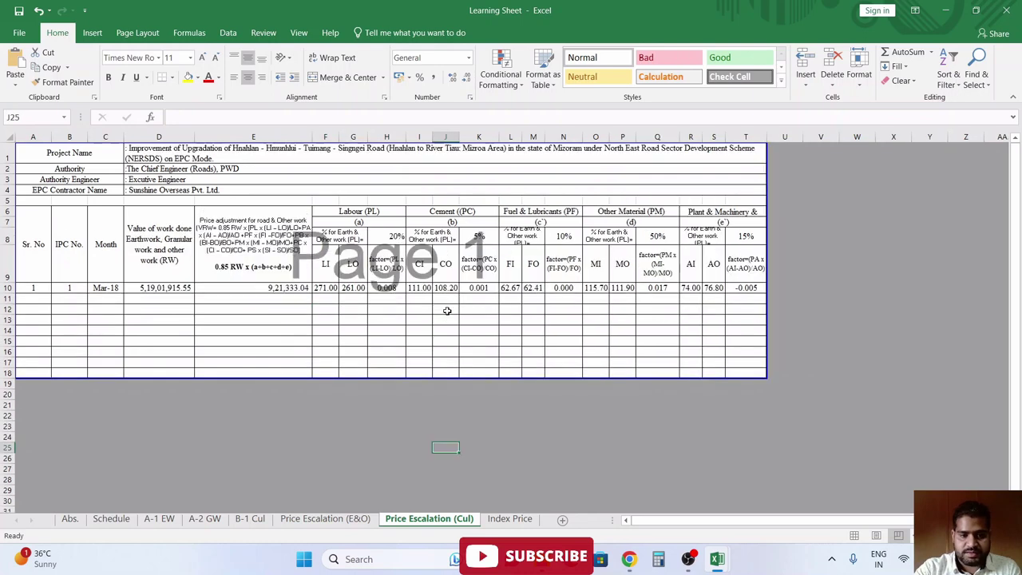
{"action": "left_click", "coordinate": [408, 334]}
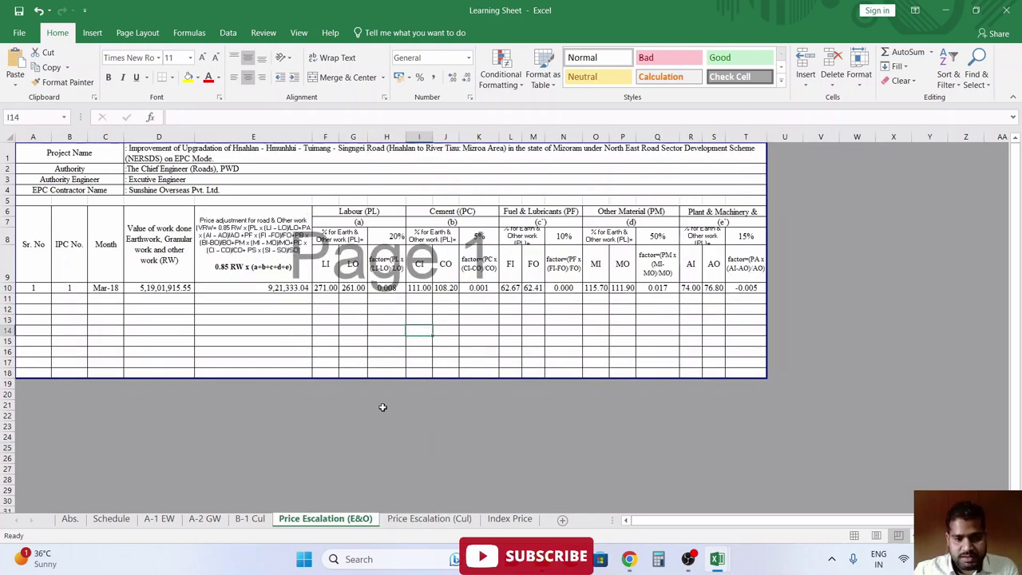
{"action": "left_click", "coordinate": [388, 331]}
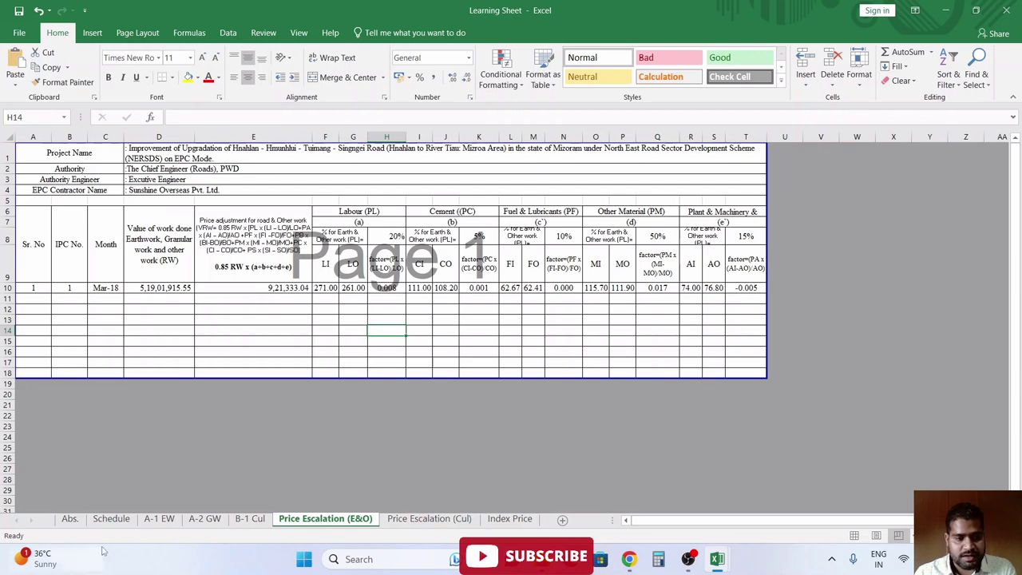
- Replace the #REF! price adjustment in Abs. G14 with 0, then view B-1 Cul
{"action": "left_click", "coordinate": [69, 518]}
{"action": "scroll", "coordinate": [365, 303], "scroll_direction": "up", "scroll_amount": 1}
{"action": "scroll", "coordinate": [365, 303], "scroll_direction": "up", "scroll_amount": 2}
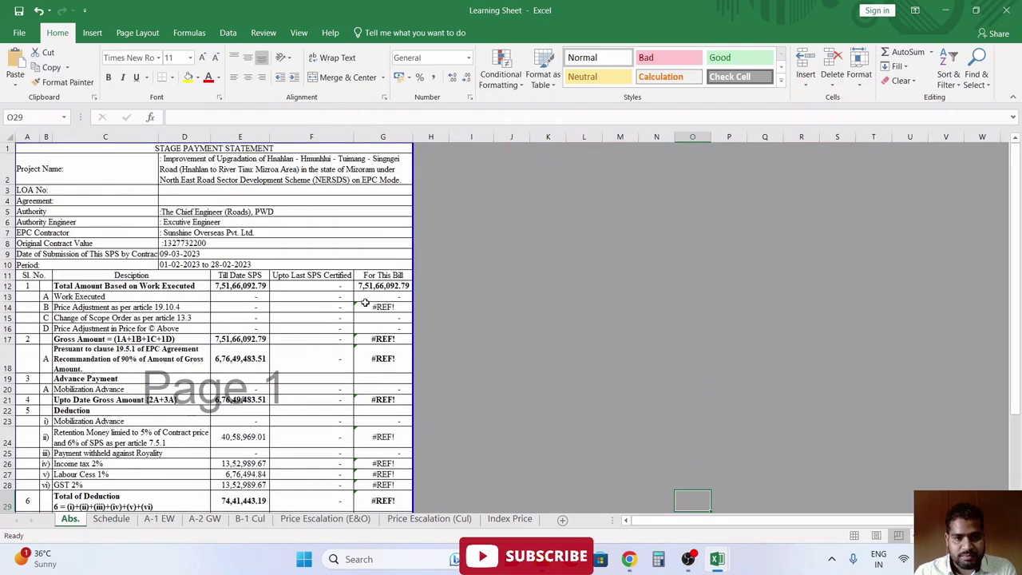
{"action": "left_click", "coordinate": [373, 306]}
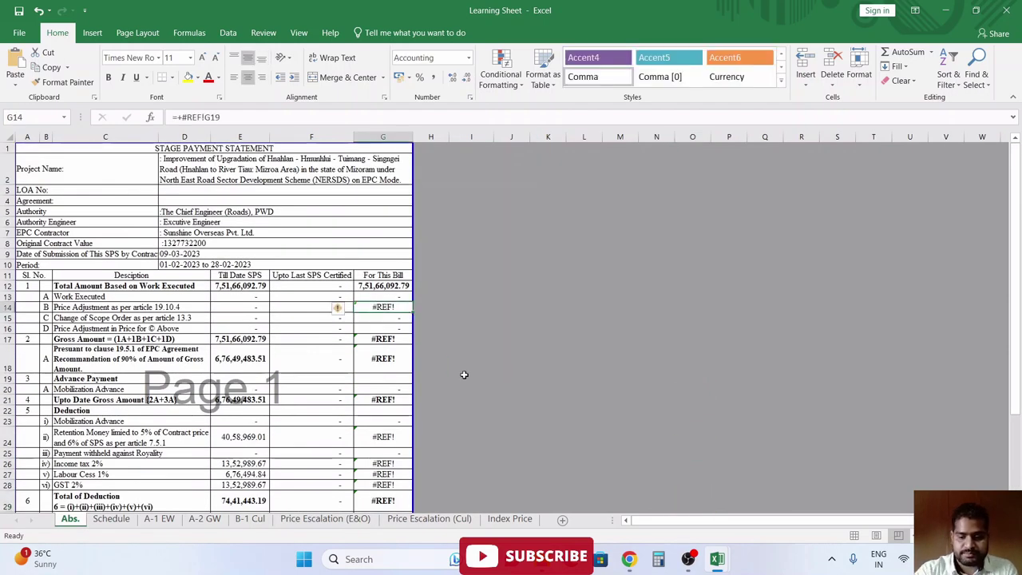
{"action": "type", "text": "0"}
{"action": "key", "text": "ctrl+Return"}
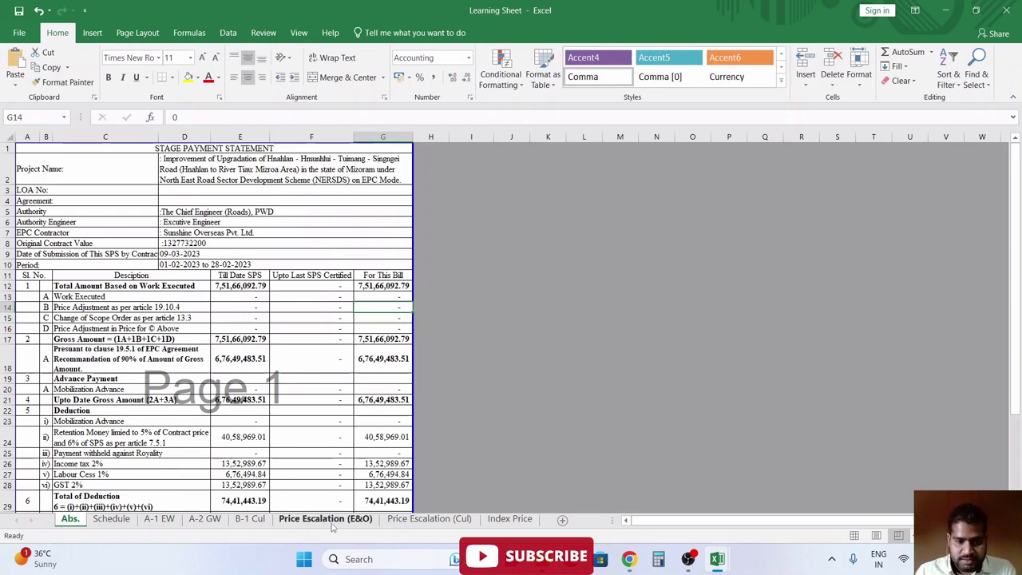
{"action": "left_click", "coordinate": [328, 519]}
{"action": "left_click", "coordinate": [257, 519]}
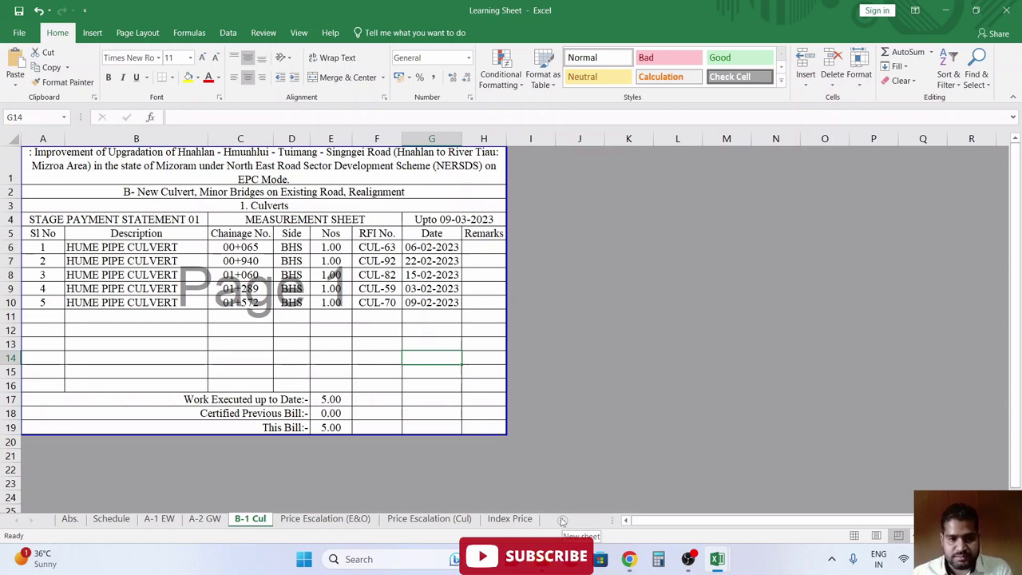
- Add a new sheet named 'Price Escalation Summery' after B-1 Cul
{"action": "left_click", "coordinate": [562, 521]}
{"action": "double_click", "coordinate": [293, 519]}
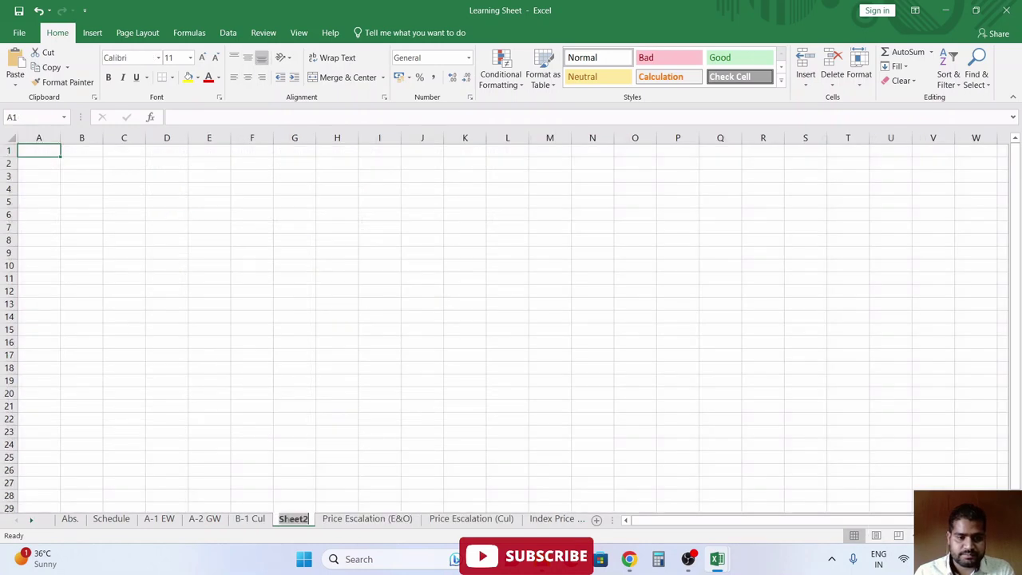
{"action": "type", "text": "P"}
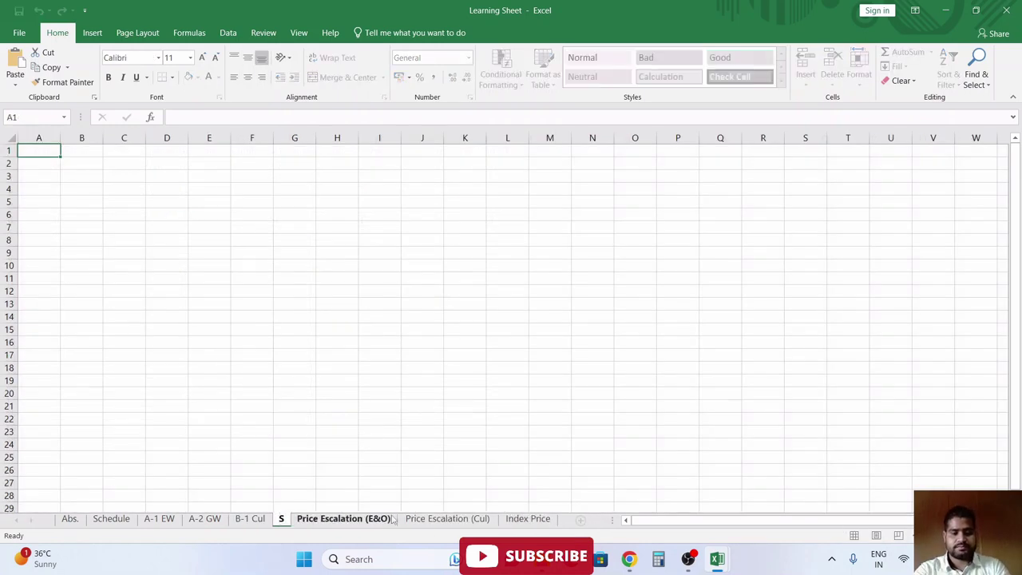
{"action": "type", "text": "rice E"}
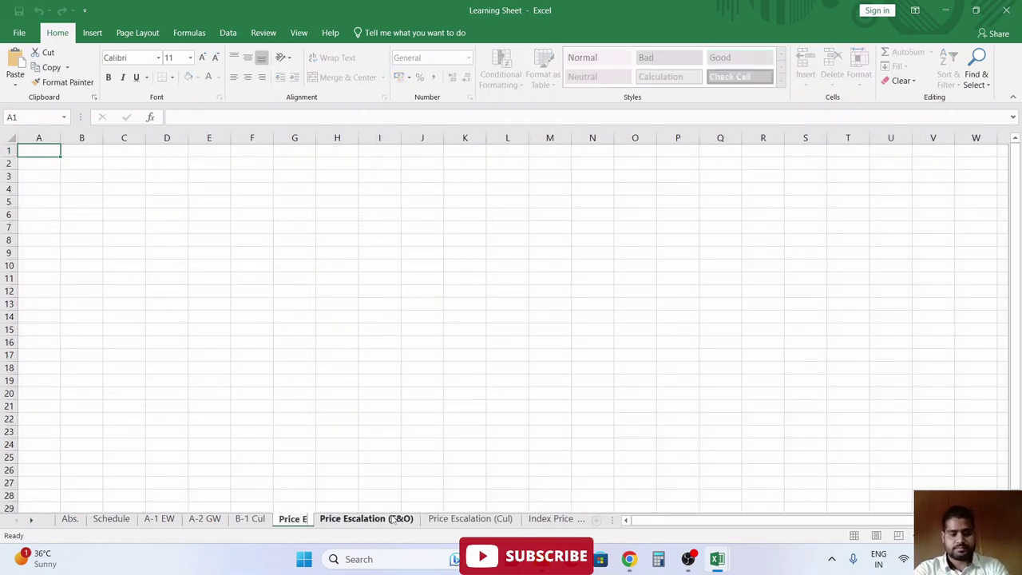
{"action": "type", "text": "scala"}
{"action": "type", "text": "lat"}
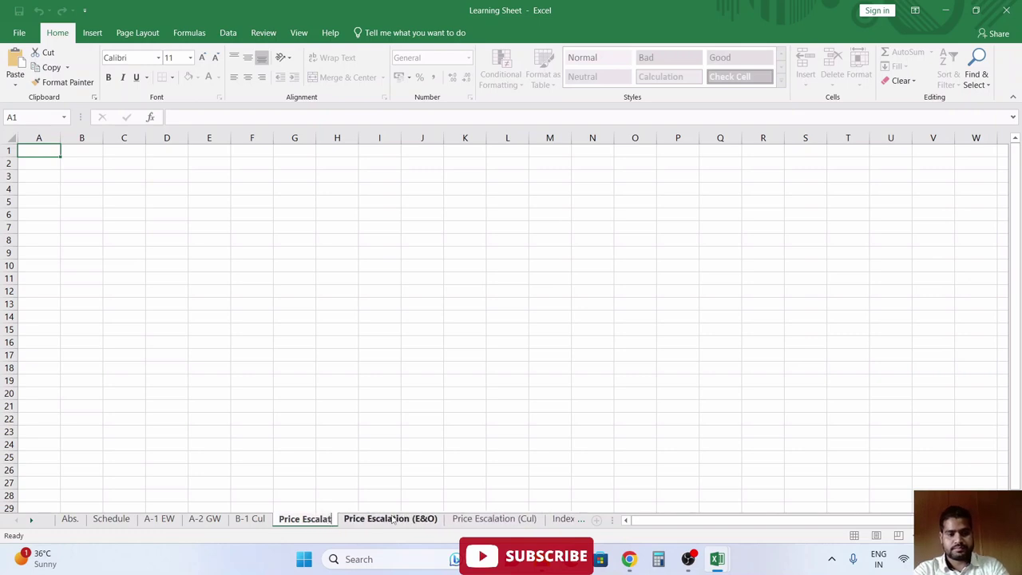
{"action": "type", "text": "ion Summa"}
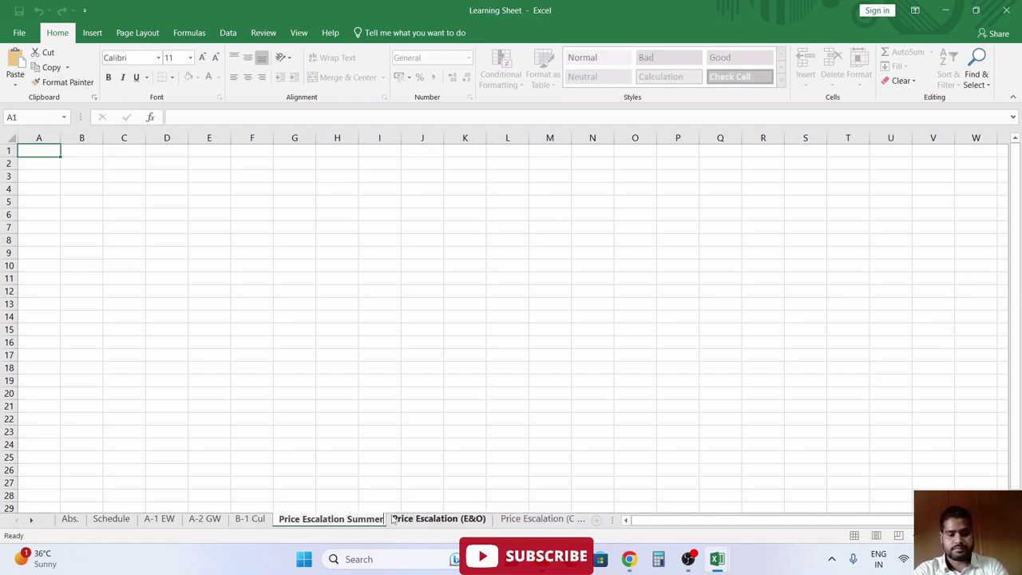
{"action": "type", "text": "y"}
{"action": "key", "text": "Return"}
- Enter 'Sr No.' in A3 and start the B3 heading
{"action": "key", "text": "Down"}
{"action": "key", "text": "Down"}
{"action": "type", "text": "Sr"}
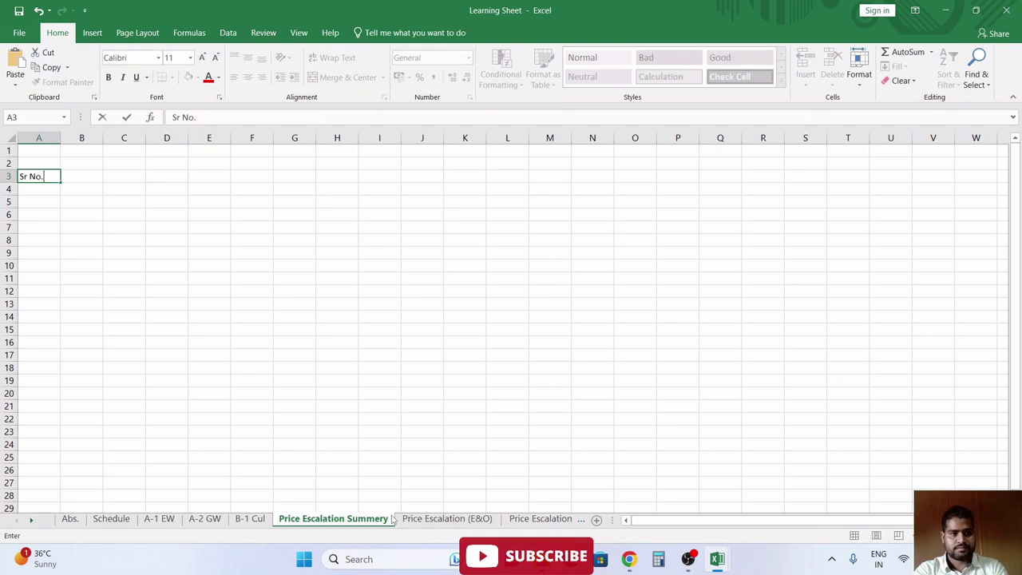
{"action": "key", "text": "Tab"}
{"action": "type", "text": "sP"}
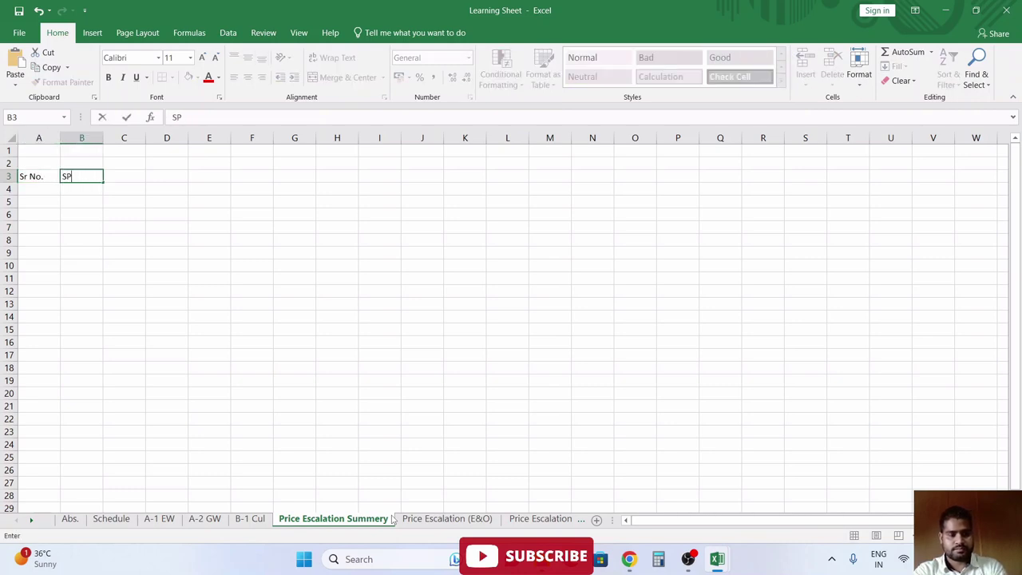
{"action": "type", "text": "."}
- Correct the B3 heading from 'SPS NO.' to 'SPS No.' beside Sr No. in A3
{"action": "key", "text": "Tab"}
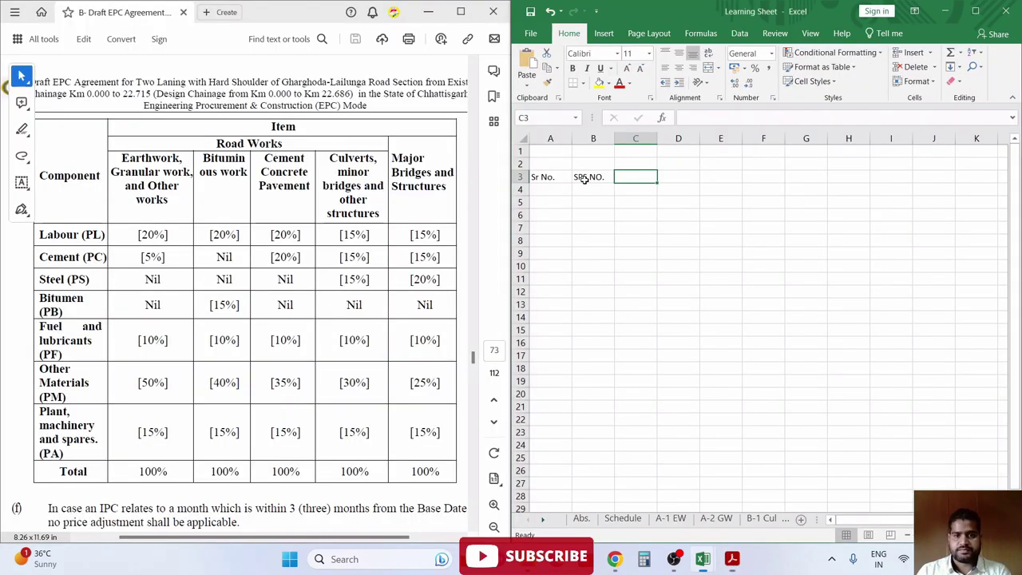
{"action": "key", "text": "Left"}
{"action": "key", "text": "Left"}
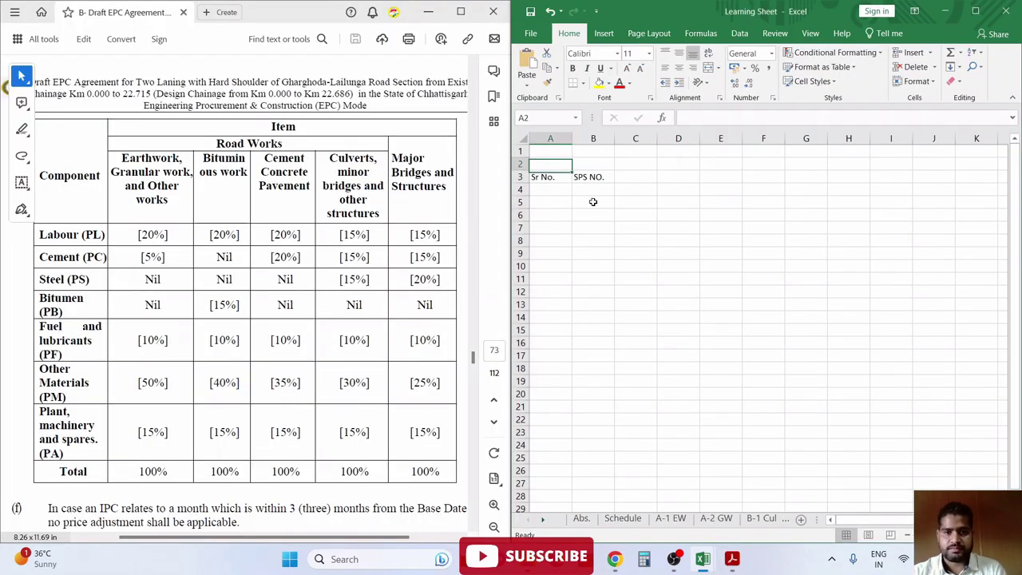
{"action": "key", "text": "Right"}
{"action": "key", "text": "Left"}
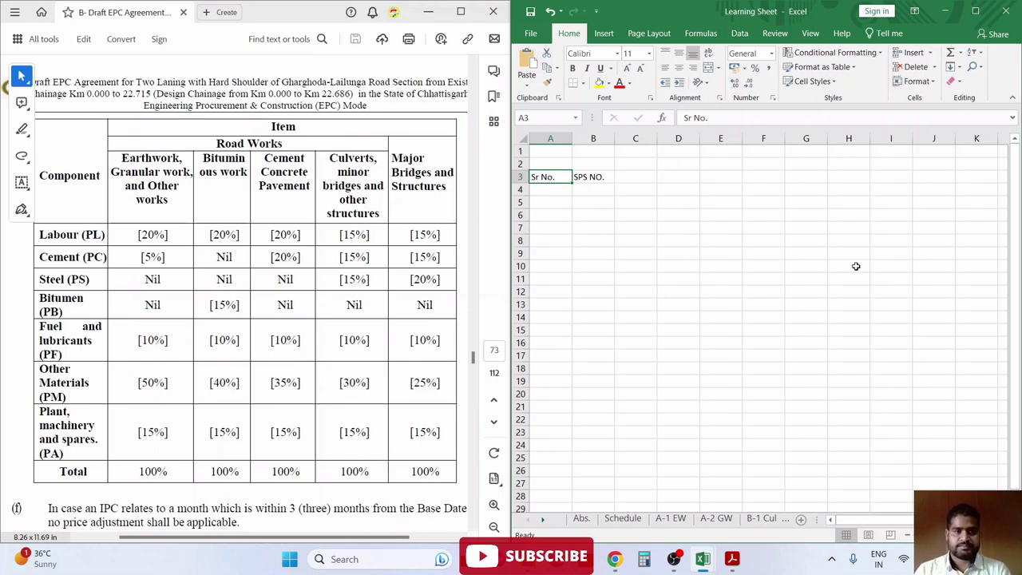
{"action": "key", "text": "Right"}
{"action": "key", "text": "Right"}
{"action": "key", "text": "Left"}
{"action": "key", "text": "F2"}
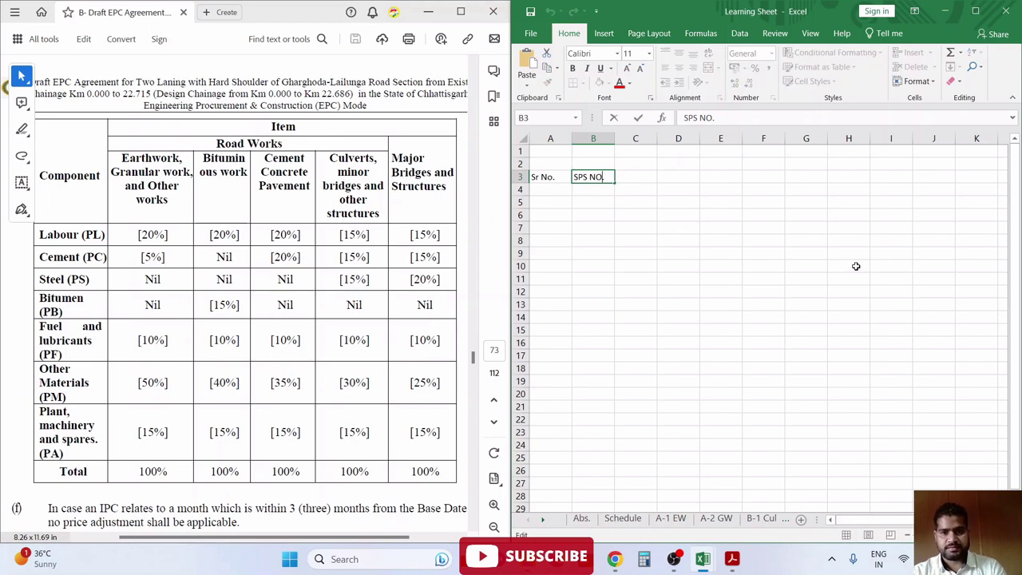
{"action": "key", "text": "Tab"}
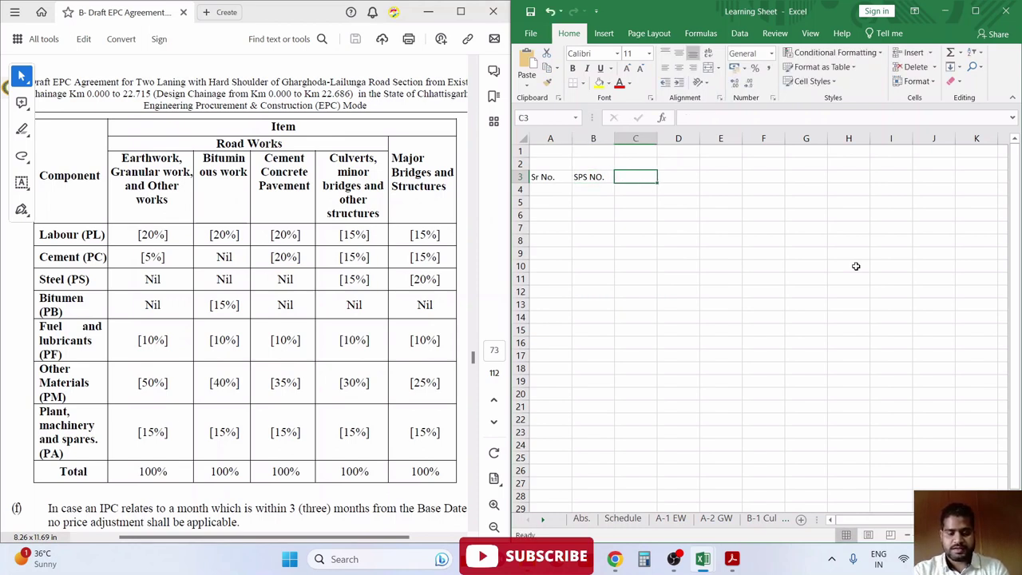
{"action": "key", "text": "Left"}
{"action": "key", "text": "F2"}
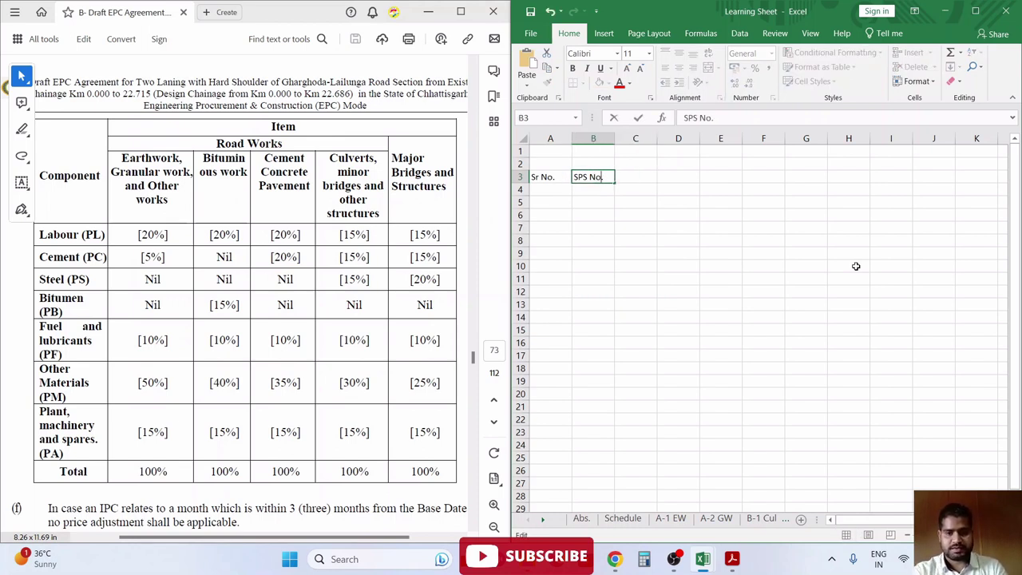
{"action": "key", "text": "Tab"}
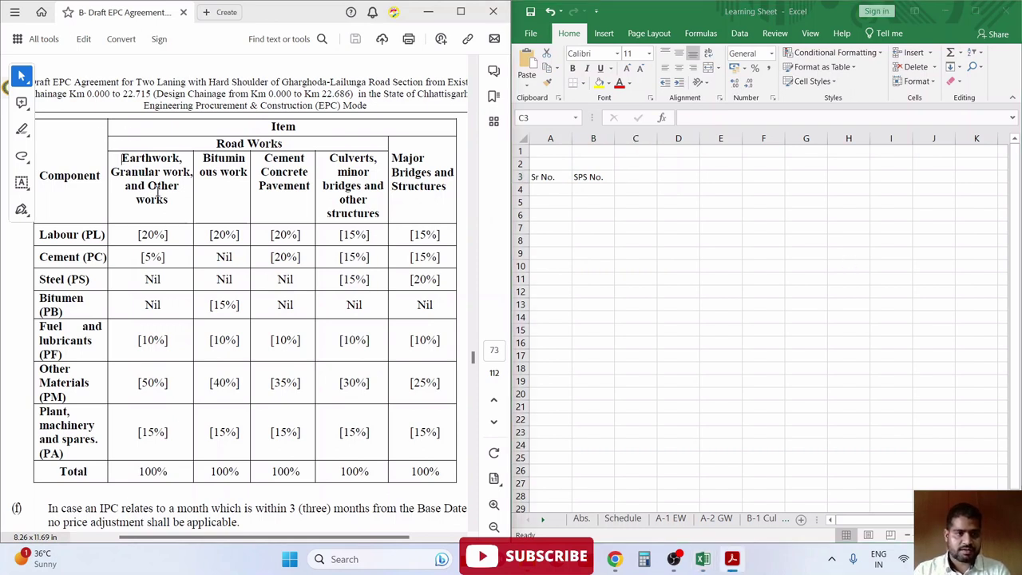
- Copy the Earthwork, Bituminous work and Cement Concrete Pavement headings from the PDF into C3:E3
{"action": "left_click_drag", "start_coordinate": [120, 158], "coordinate": [168, 200]}
{"action": "key", "text": "ctrl+c"}
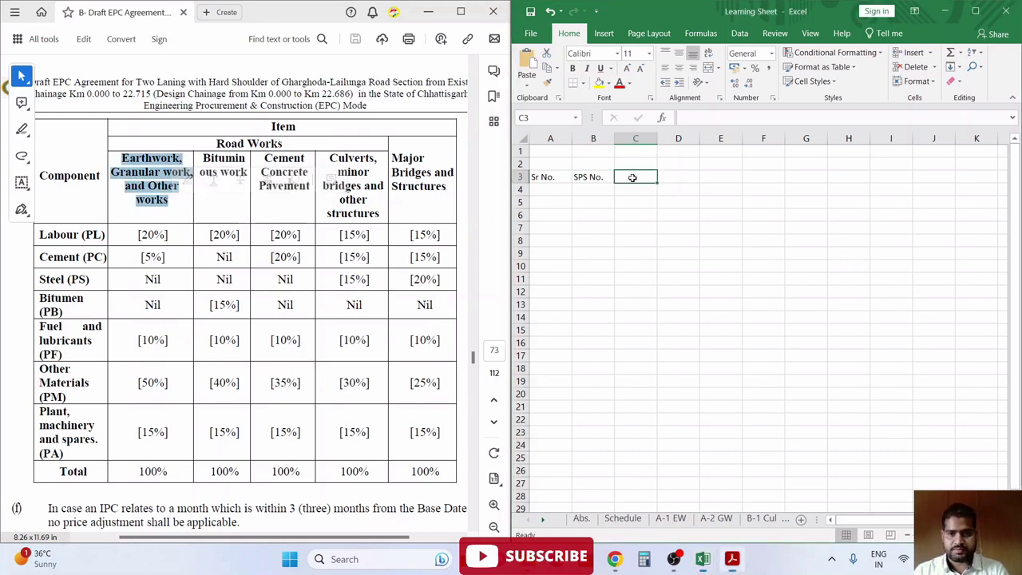
{"action": "double_click", "coordinate": [635, 176]}
{"action": "key", "text": "ctrl+v"}
{"action": "key", "text": "Tab"}
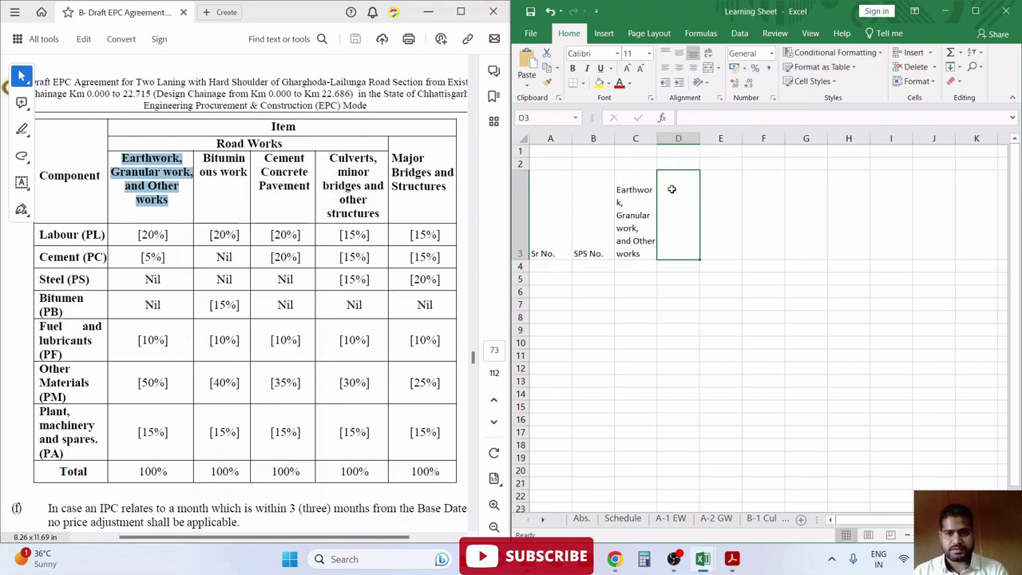
{"action": "left_click_drag", "start_coordinate": [203, 158], "coordinate": [248, 174]}
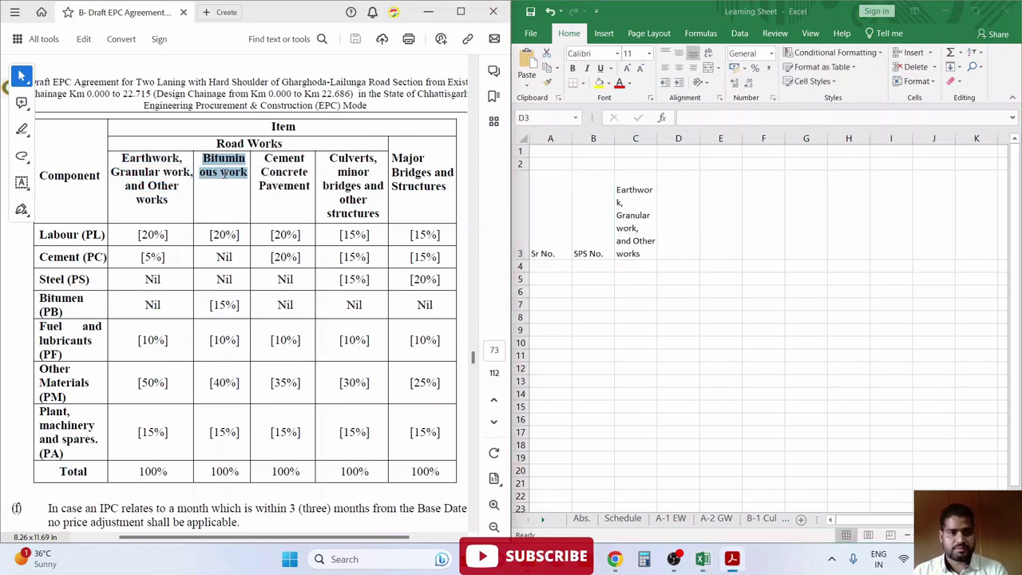
{"action": "double_click", "coordinate": [665, 212]}
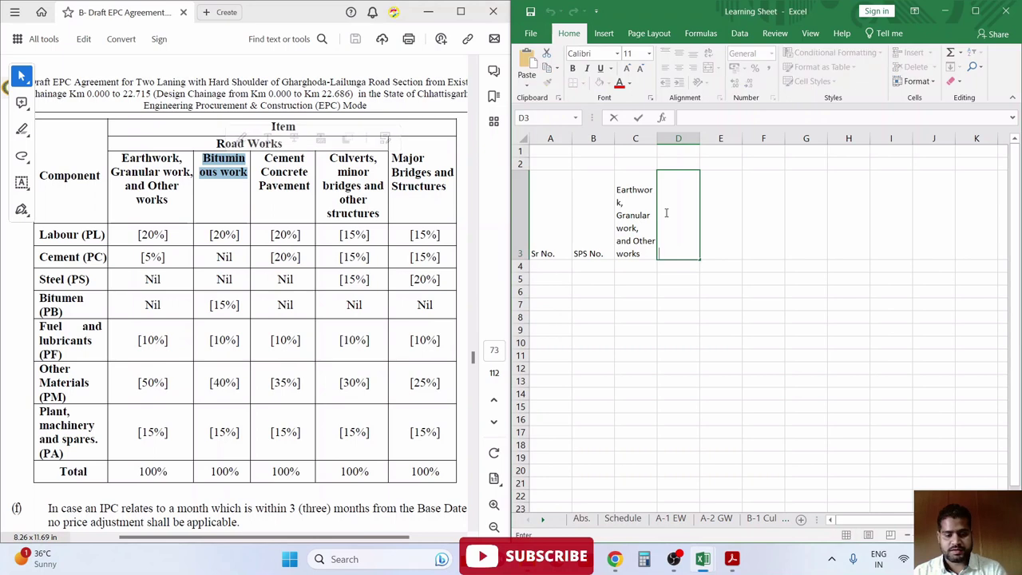
{"action": "key", "text": "ctrl+v"}
{"action": "key", "text": "Tab"}
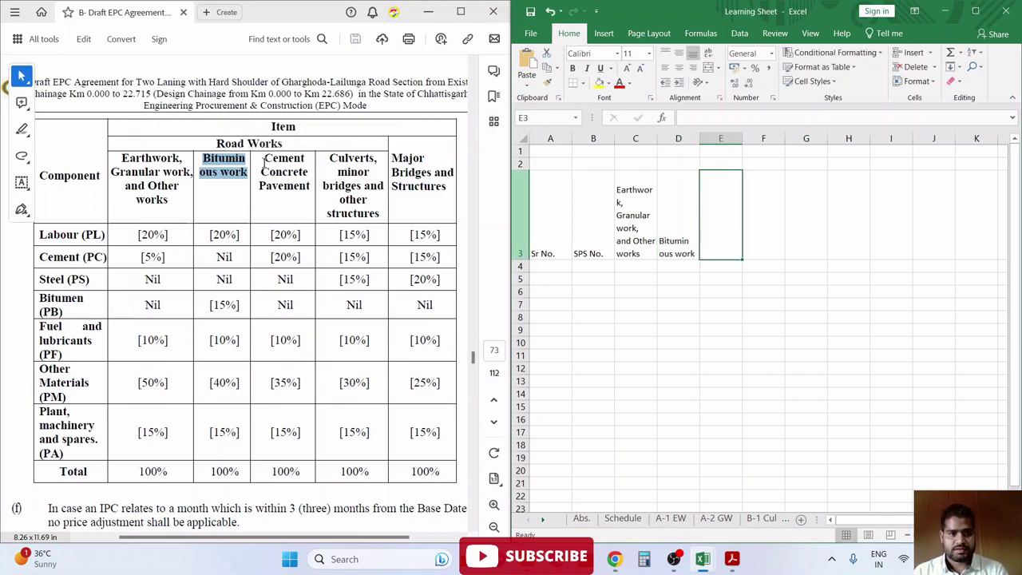
{"action": "left_click_drag", "start_coordinate": [264, 158], "coordinate": [310, 188]}
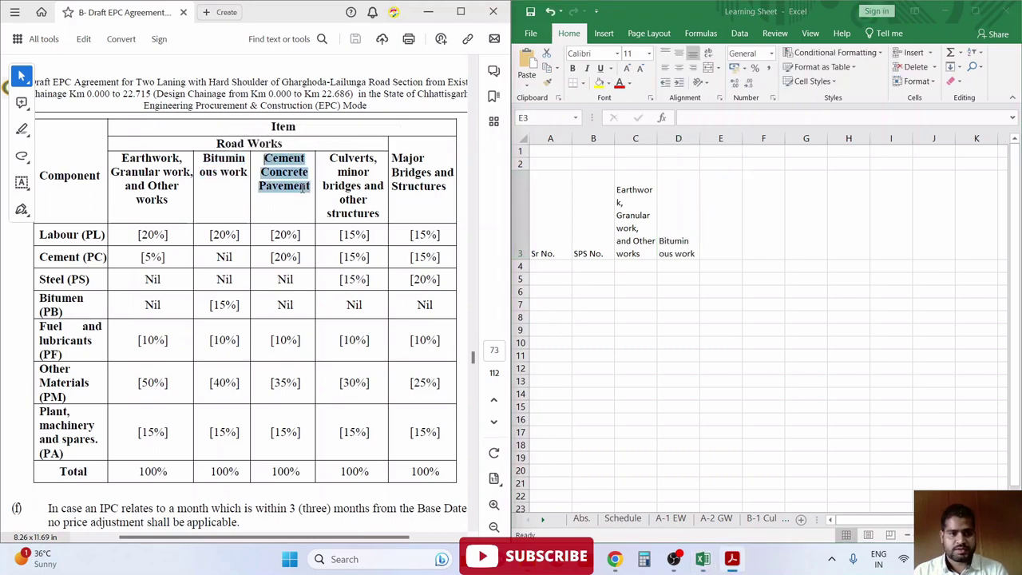
{"action": "double_click", "coordinate": [738, 219]}
{"action": "key", "text": "ctrl+v"}
{"action": "key", "text": "Tab"}
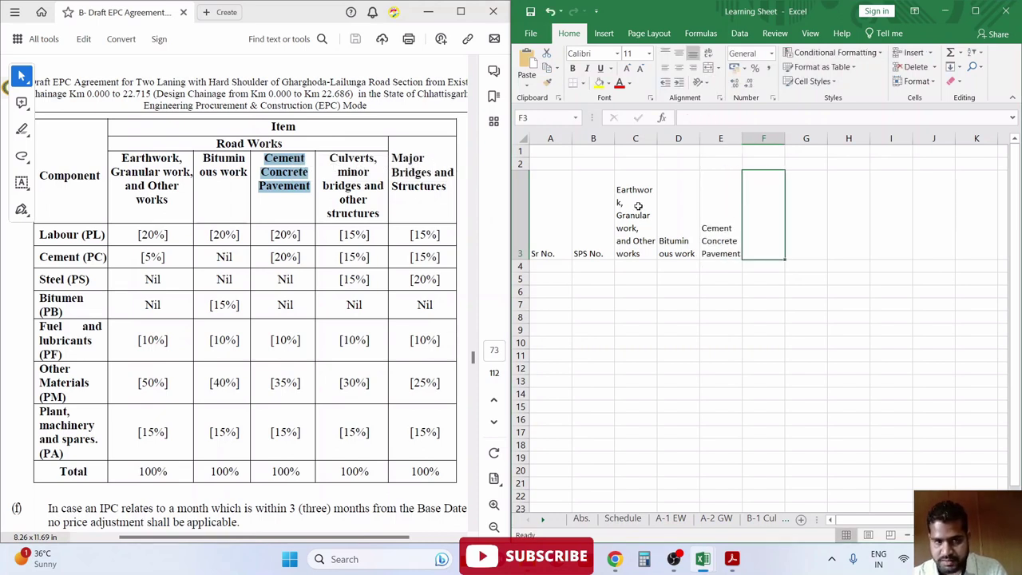
- Copy the Culverts and Major Bridges and Structures headings from the PDF into F3 and G3
{"action": "left_click_drag", "start_coordinate": [329, 159], "coordinate": [381, 226]}
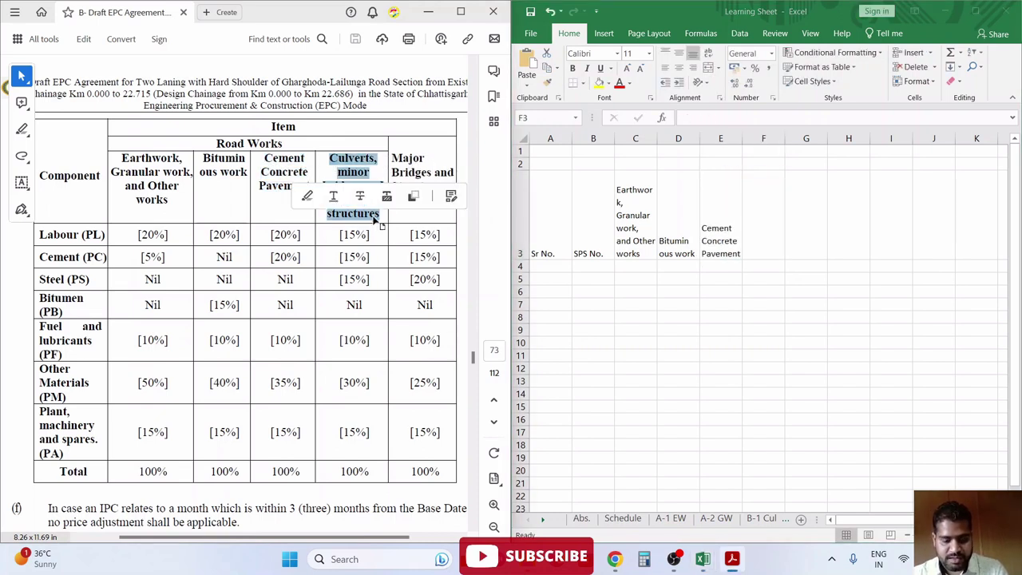
{"action": "double_click", "coordinate": [763, 232]}
{"action": "key", "text": "ctrl+v"}
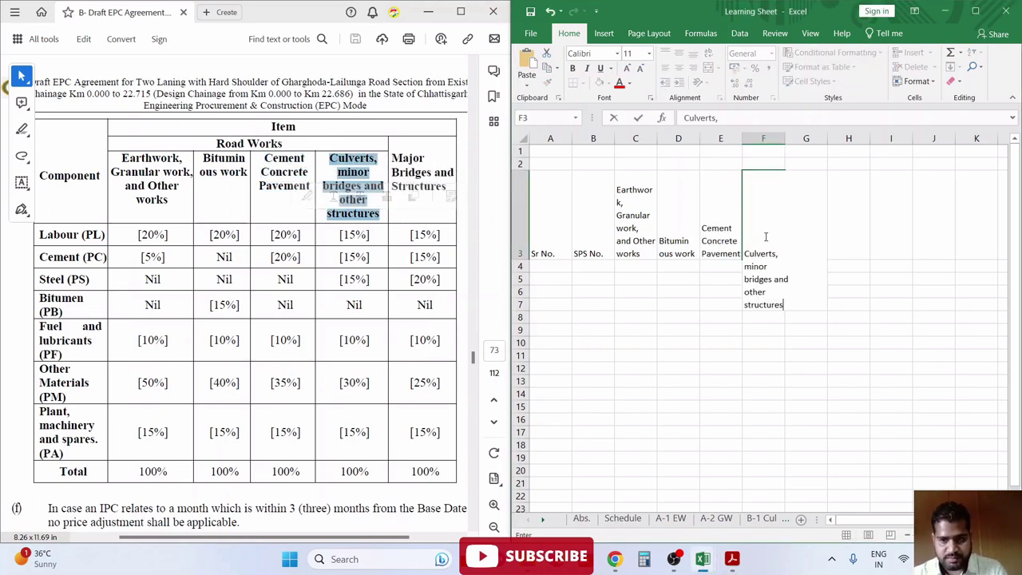
{"action": "key", "text": "Tab"}
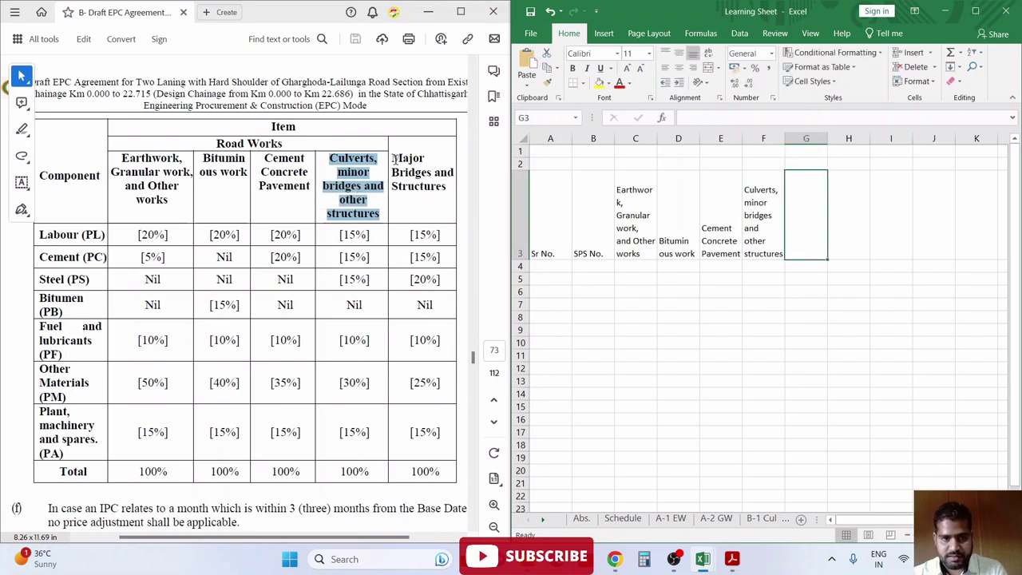
{"action": "left_click_drag", "start_coordinate": [393, 159], "coordinate": [446, 188]}
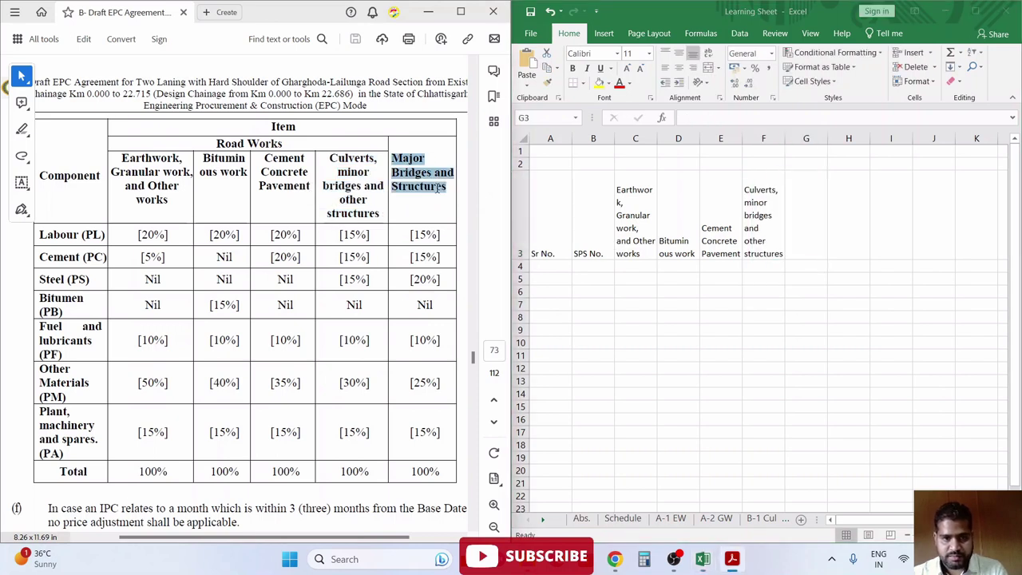
{"action": "left_click", "coordinate": [807, 220]}
{"action": "double_click", "coordinate": [814, 220]}
{"action": "key", "text": "ctrl+v"}
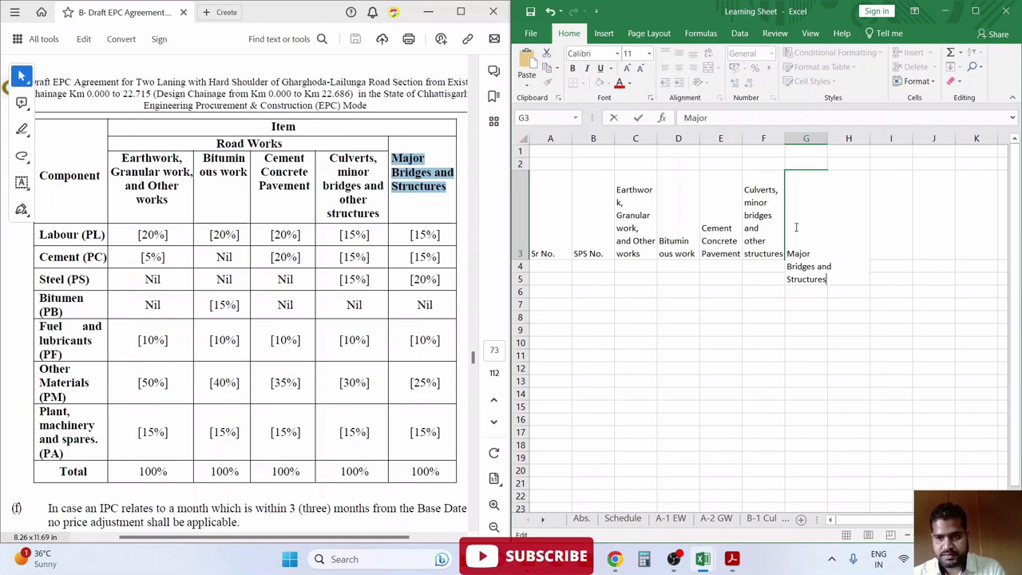
- Centre the header row A3:G3 horizontally and vertically
{"action": "left_click", "coordinate": [543, 207]}
{"action": "left_click_drag", "start_coordinate": [537, 209], "coordinate": [806, 219]}
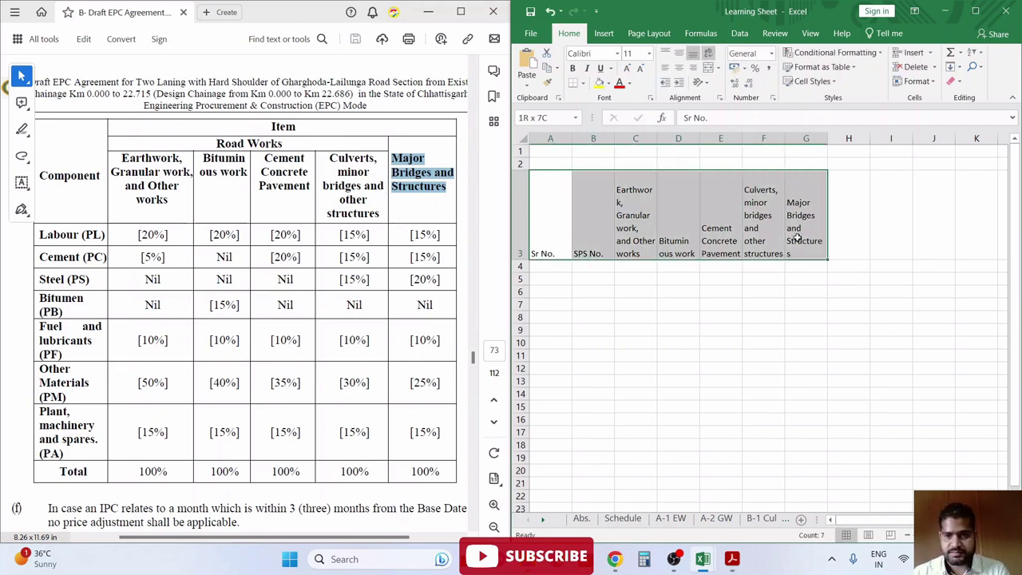
{"action": "left_click", "coordinate": [678, 70]}
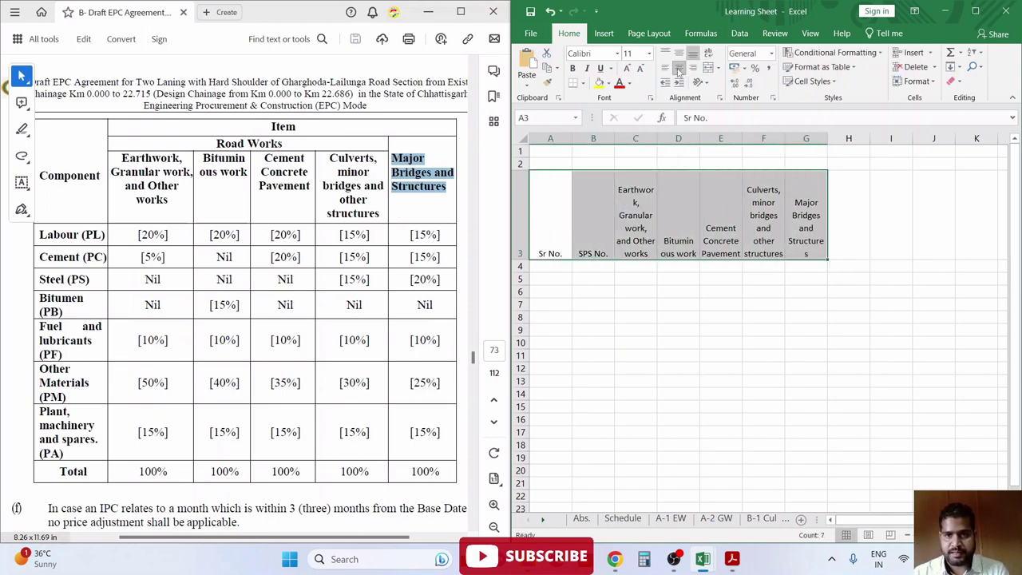
{"action": "left_click", "coordinate": [679, 59]}
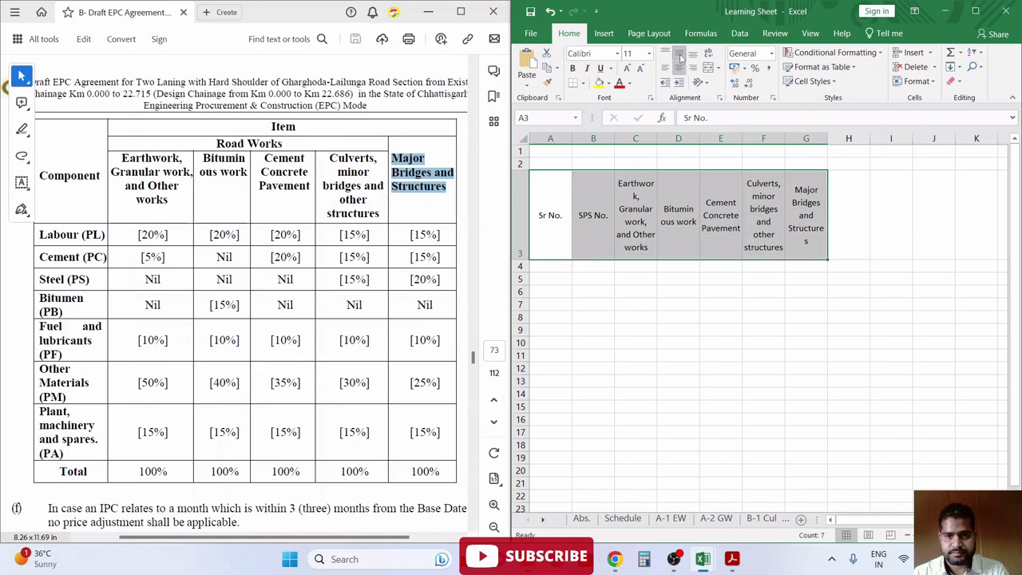
{"action": "left_click", "coordinate": [636, 163]}
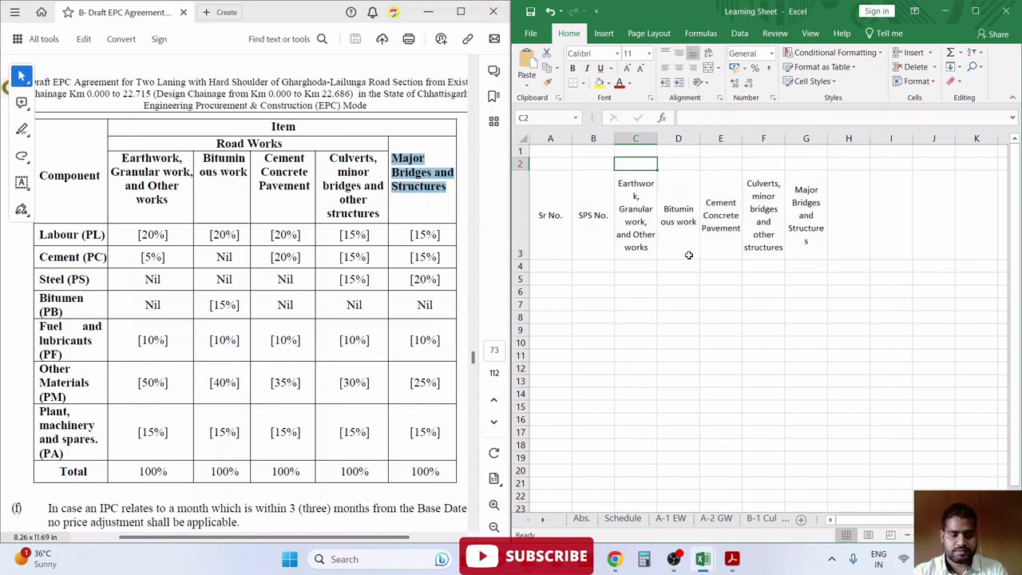
- Merge and centre C2:G2 and enter the title 'Road works'
{"action": "left_click_drag", "start_coordinate": [635, 164], "coordinate": [763, 164]}
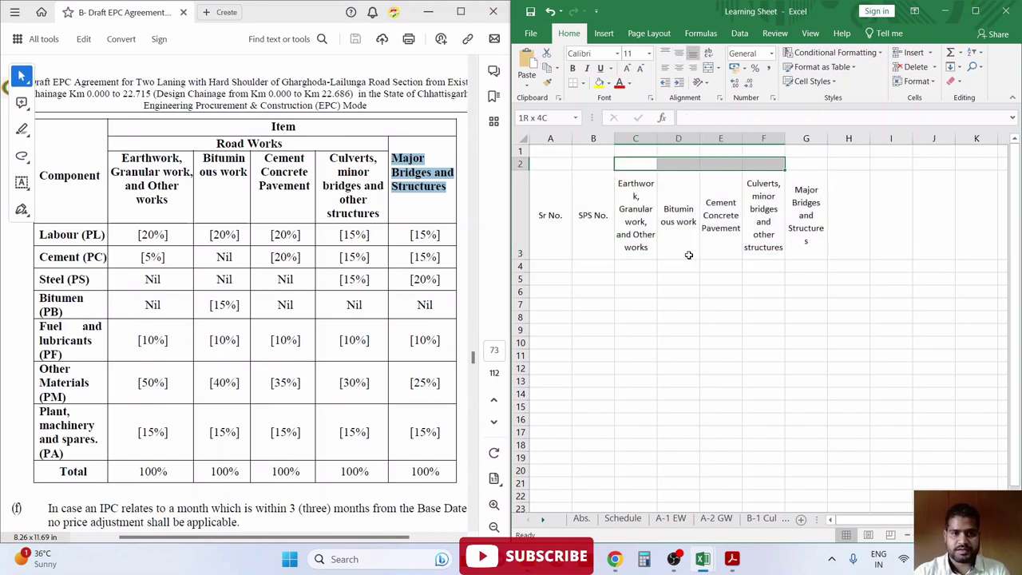
{"action": "key", "text": "shift+Right"}
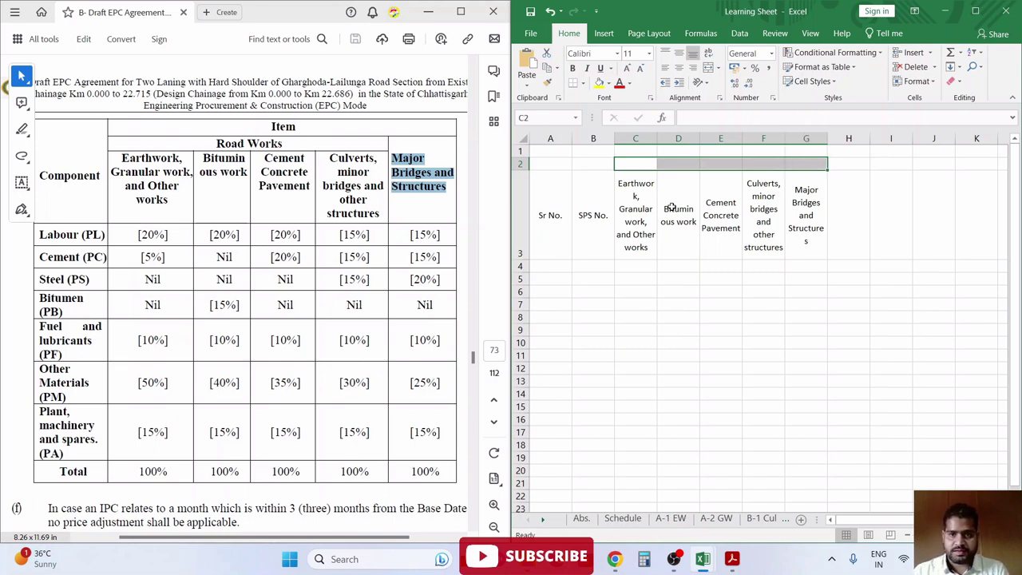
{"action": "left_click", "coordinate": [709, 69]}
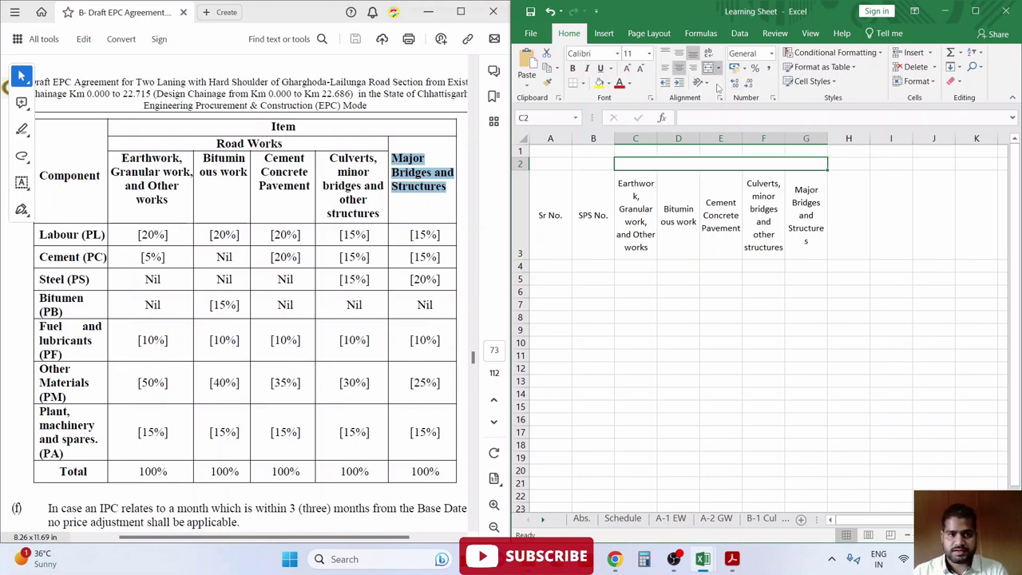
{"action": "type", "text": "Rora"}
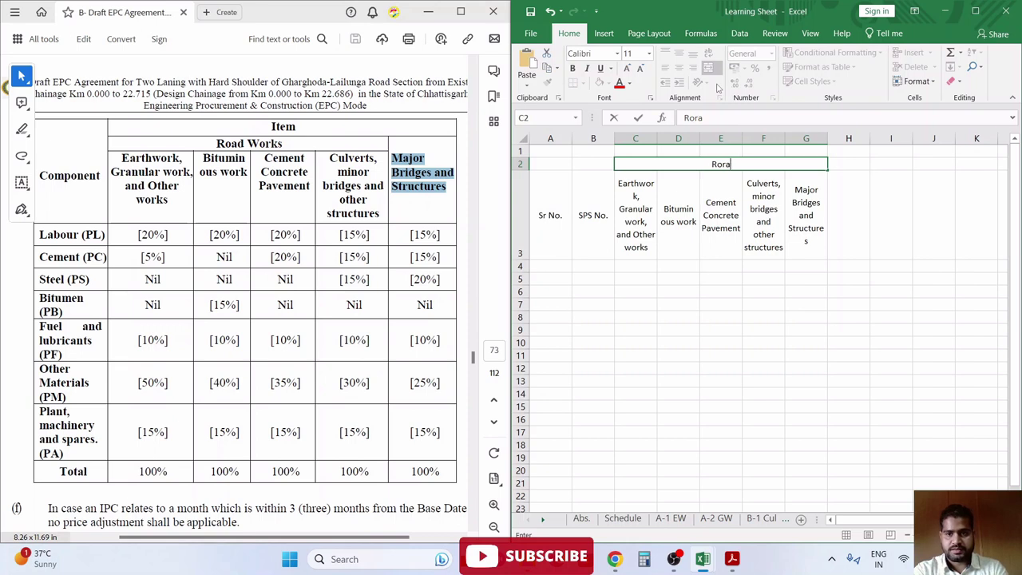
{"action": "type", "text": "works"}
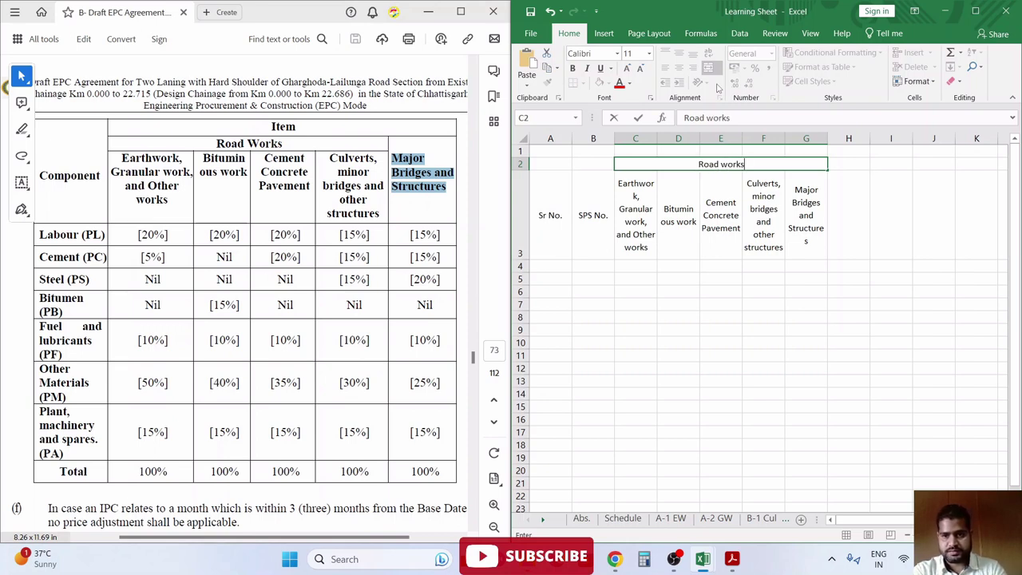
{"action": "key", "text": "Return"}
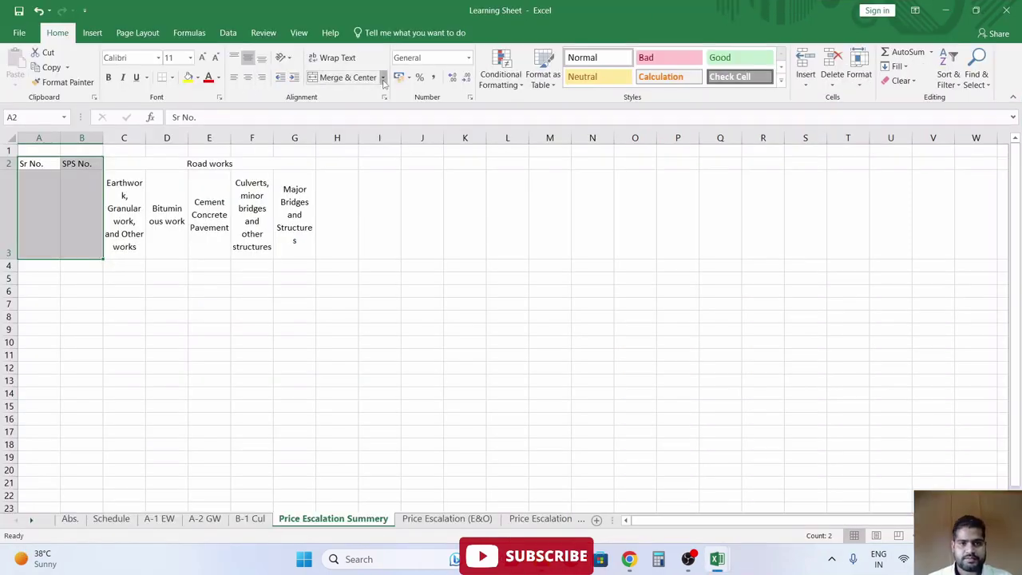
- Merge Sr No. over A2:A3 and copy that merge to SPS No. in B2:B3
{"action": "left_click", "coordinate": [383, 78]}
{"action": "left_click", "coordinate": [38, 164]}
{"action": "left_click_drag", "start_coordinate": [39, 163], "coordinate": [37, 188]}
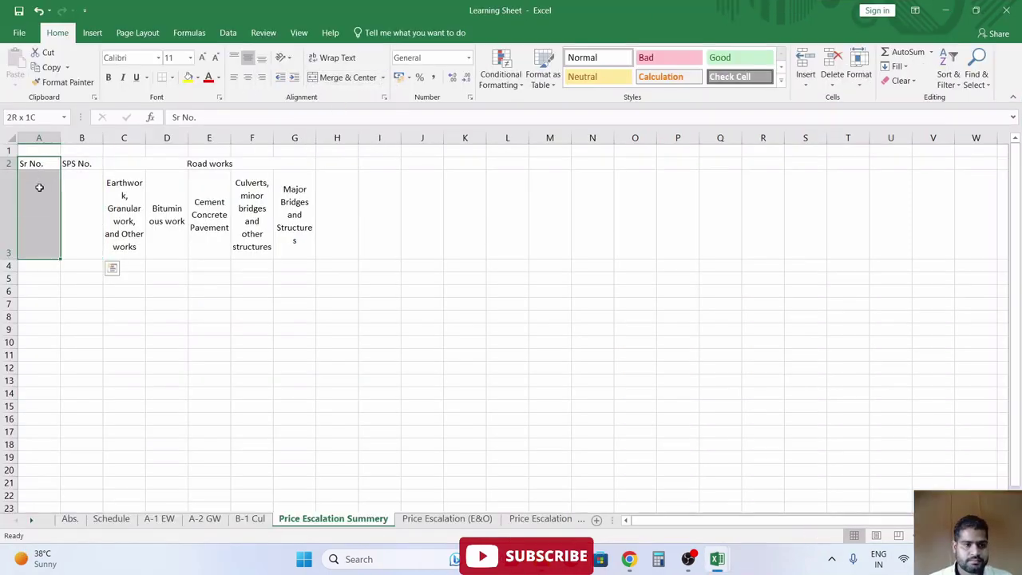
{"action": "key", "text": "alt+h"}
{"action": "key", "text": "m"}
{"action": "key", "text": "c"}
{"action": "left_click", "coordinate": [68, 82]}
{"action": "left_click", "coordinate": [82, 172]}
- Give the header block A2:G3 all borders and Times New Roman font
{"action": "mouse_move", "coordinate": [34, 228]}
{"action": "left_mouse_down"}
{"action": "mouse_move", "coordinate": [338, 191]}
{"action": "mouse_move", "coordinate": [300, 188]}
{"action": "left_mouse_up"}
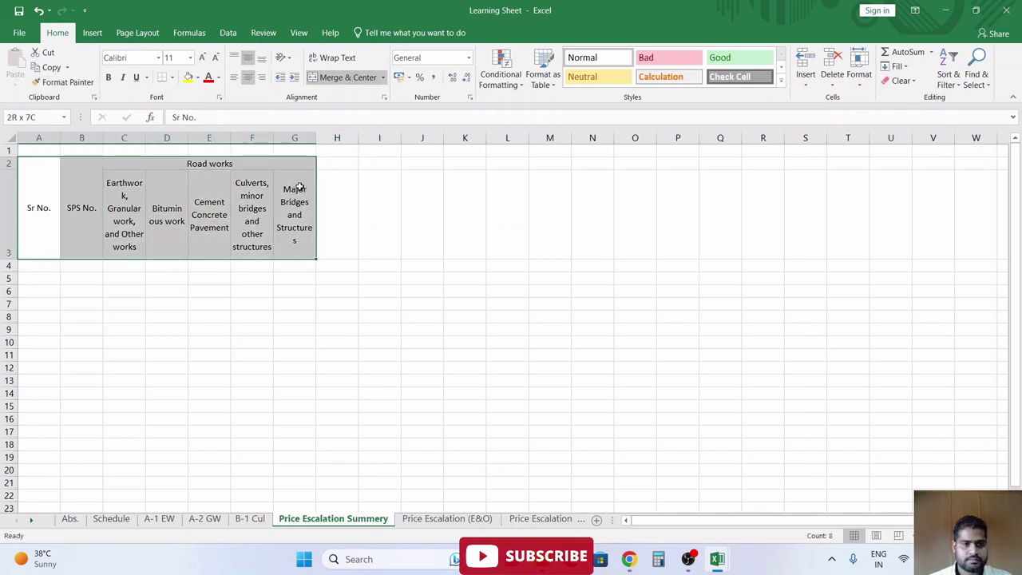
{"action": "left_click", "coordinate": [173, 78]}
{"action": "left_click", "coordinate": [190, 189]}
{"action": "left_click", "coordinate": [147, 58]}
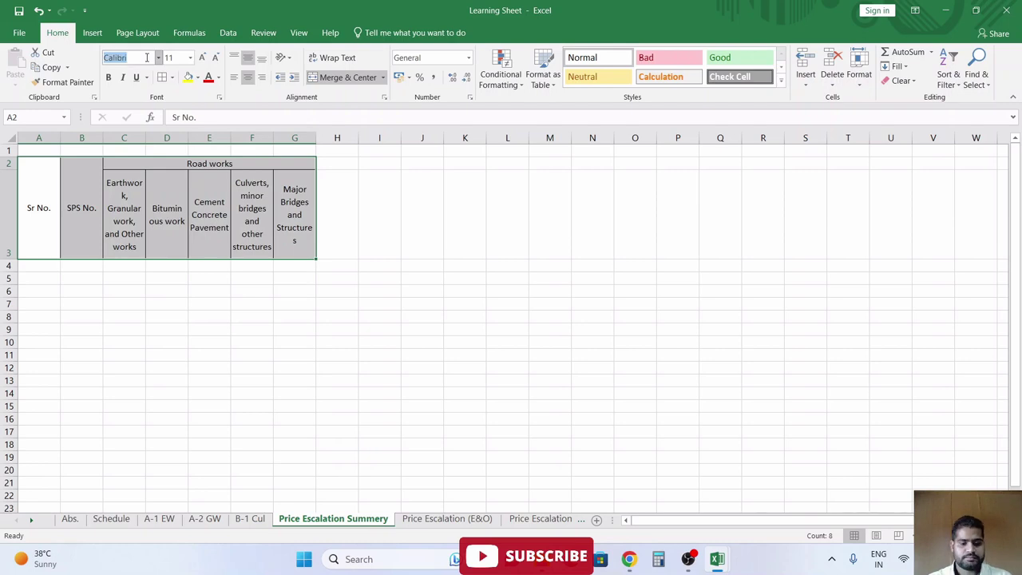
{"action": "type", "text": "Times New Roman"}
{"action": "key", "text": "Return"}
- Widen columns C and F to fit the Earthwork and Culverts headings
{"action": "left_click", "coordinate": [123, 211]}
{"action": "left_click_drag", "start_coordinate": [146, 137], "coordinate": [168, 137]}
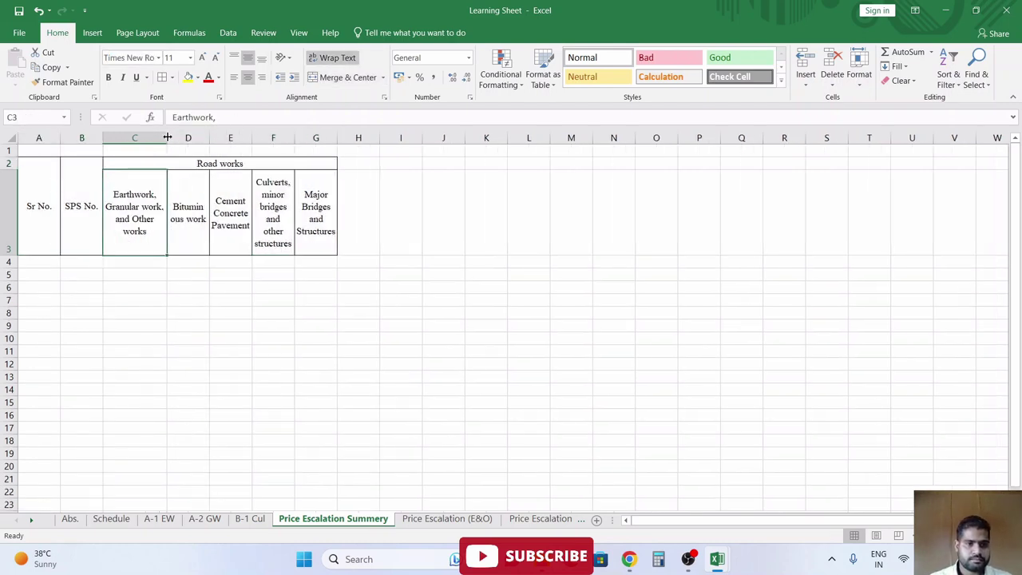
{"action": "left_click", "coordinate": [280, 189]}
{"action": "left_click_drag", "start_coordinate": [294, 137], "coordinate": [406, 137]}
{"action": "left_click_drag", "start_coordinate": [337, 137], "coordinate": [341, 138]}
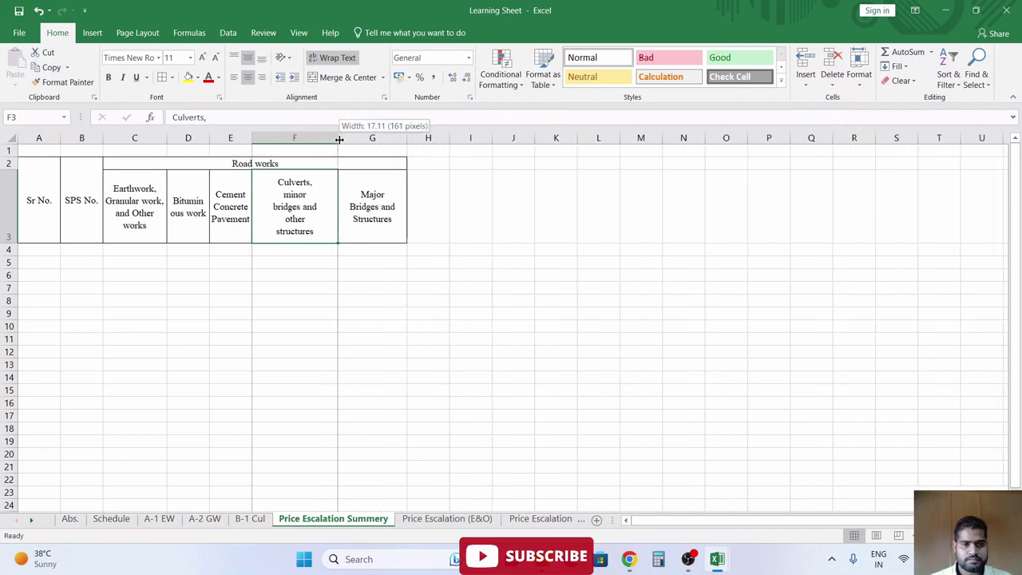
- Remove the manual line breaks from the Culverts heading in F3
{"action": "double_click", "coordinate": [285, 194]}
{"action": "key", "text": "BackSpace"}
{"action": "key", "text": "Down"}
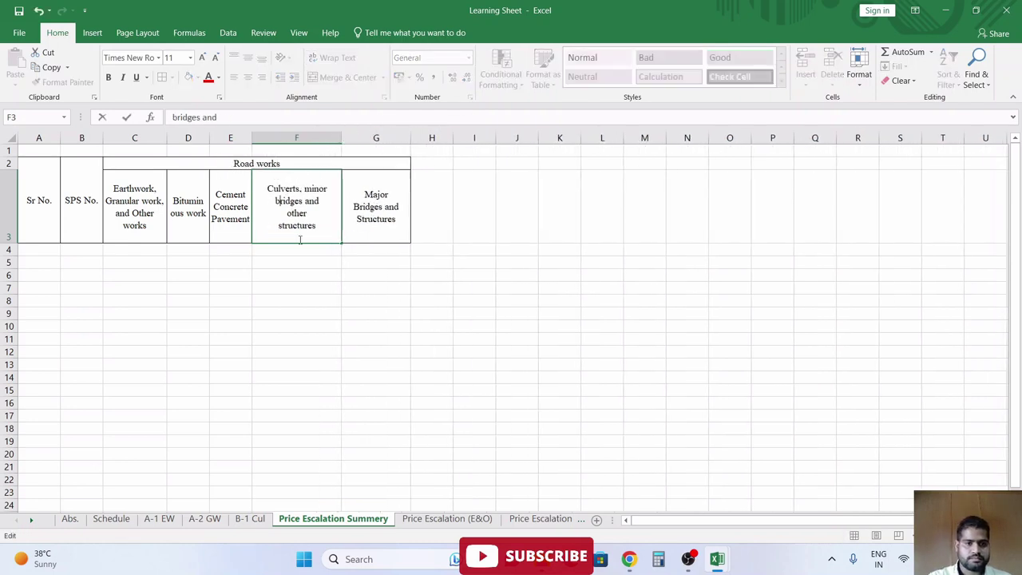
{"action": "key", "text": "BackSpace"}
{"action": "key", "text": "Down"}
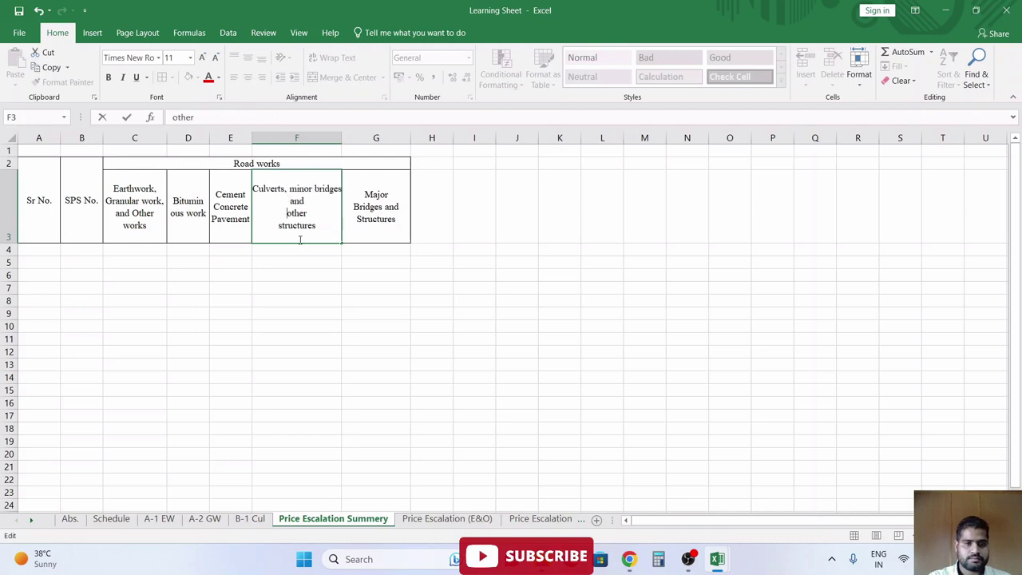
{"action": "key", "text": "BackSpace"}
{"action": "key", "text": "Down"}
{"action": "key", "text": "BackSpace"}
{"action": "key", "text": "Return"}
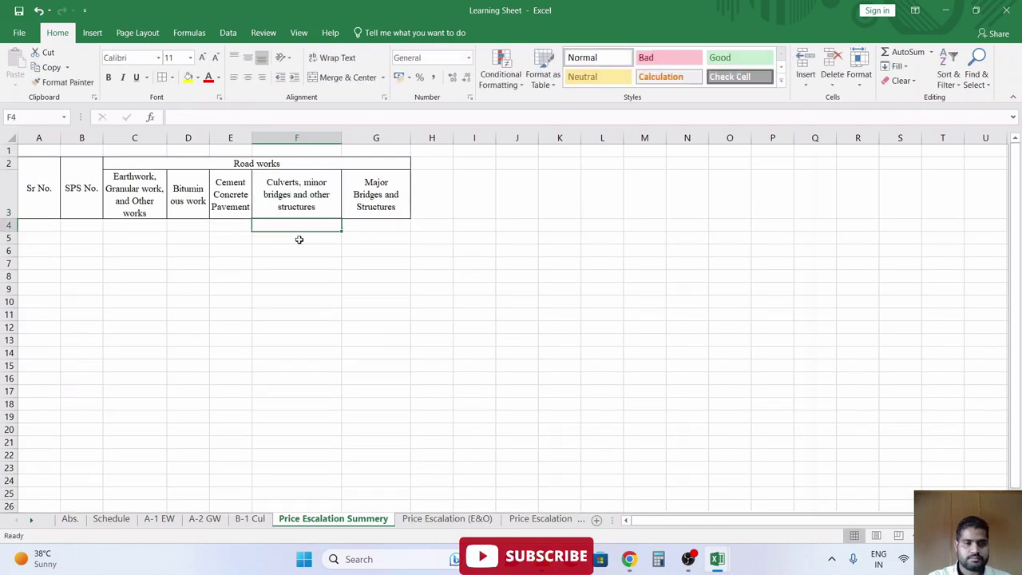
{"action": "key", "text": "Up"}
- Rewrite G3 as 'Major Bridges and Structures' without line breaks
{"action": "key", "text": "Right"}
{"action": "key", "text": "F2"}
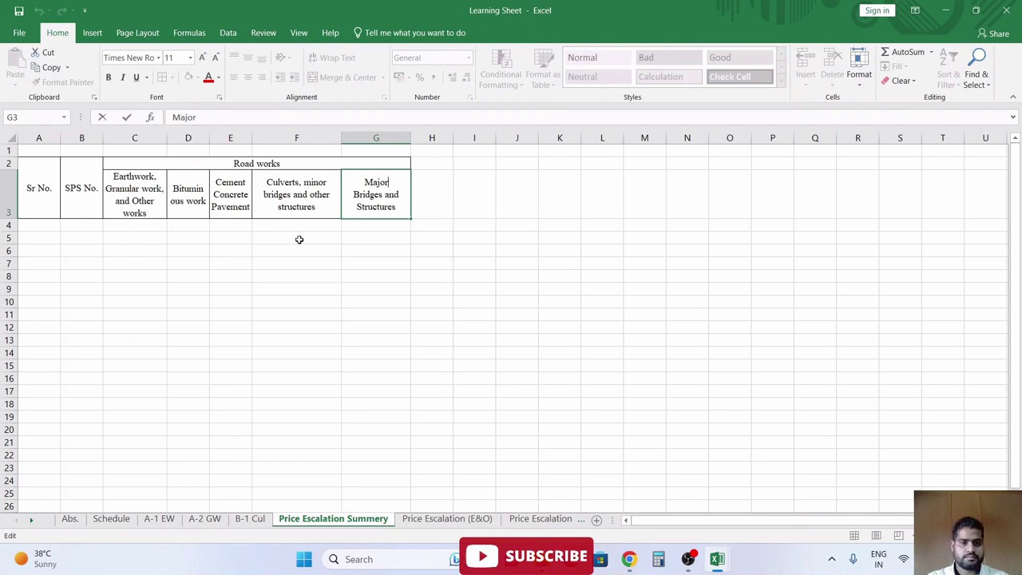
{"action": "key", "text": "Delete"}
{"action": "key", "text": "End"}
{"action": "key", "text": "Delete"}
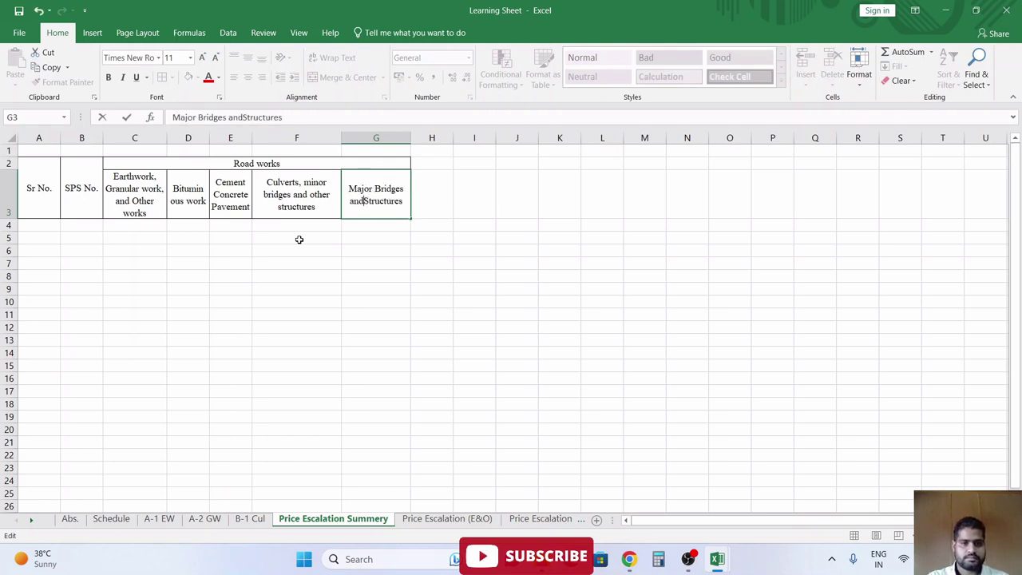
{"action": "key", "text": "Return"}
{"action": "key", "text": "Up"}
- Remove the line breaks from the Bituminous work and Earthwork headings in D3 and C3
{"action": "key", "text": "Left"}
{"action": "key", "text": "Left"}
{"action": "key", "text": "Left"}
{"action": "key", "text": "F2"}
{"action": "key", "text": "Left"}
{"action": "key", "text": "Left"}
{"action": "key", "text": "Left"}
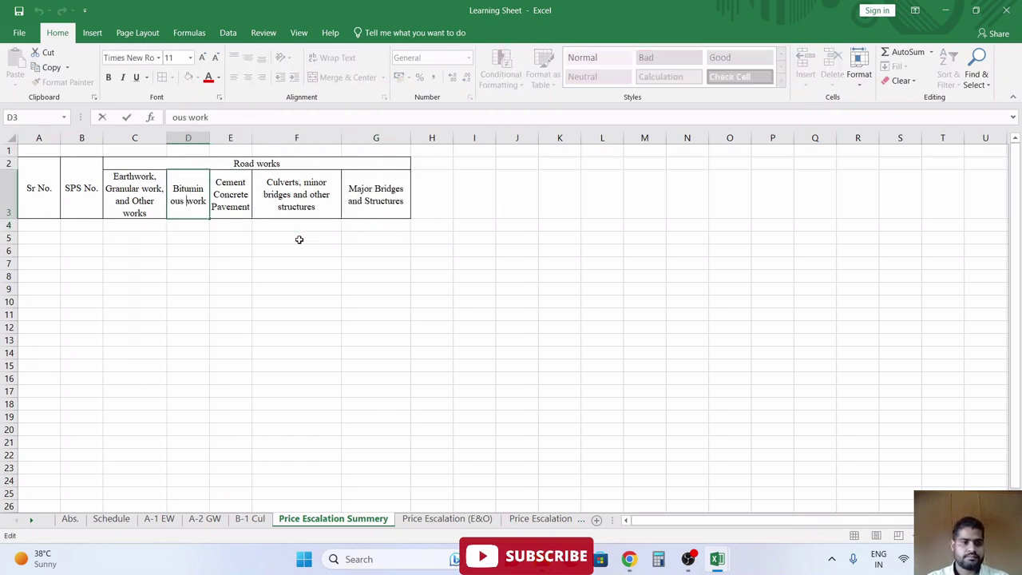
{"action": "key", "text": "BackSpace"}
{"action": "key", "text": "Return"}
{"action": "key", "text": "Up"}
{"action": "key", "text": "Left"}
{"action": "key", "text": "F2"}
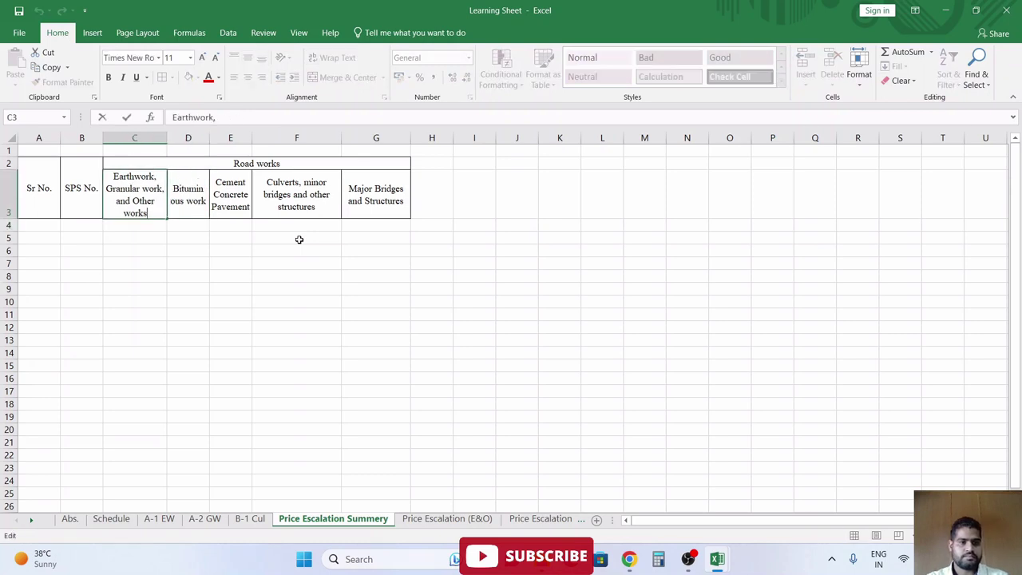
- Insert a blank row above the table and merge A2:G2 as a title row
{"action": "key", "text": "Left"}
{"action": "key", "text": "Left"}
{"action": "key", "text": "Left"}
{"action": "key", "text": "BackSpace"}
{"action": "key", "text": "Up"}
{"action": "key", "text": "Return"}
{"action": "key", "text": "Up"}
{"action": "key", "text": "Left"}
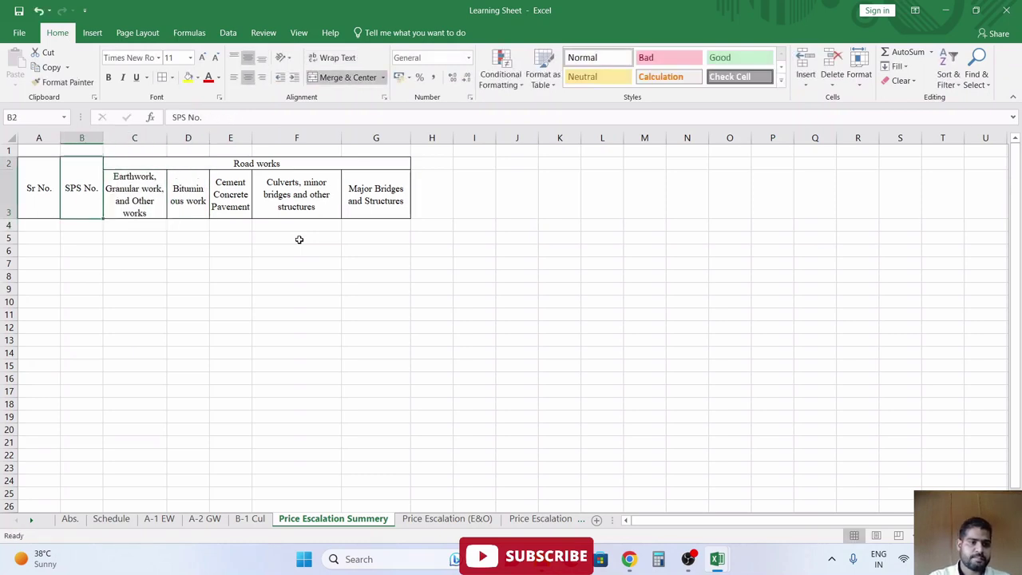
{"action": "key", "text": "Up"}
{"action": "key", "text": "shift+space"}
{"action": "key", "text": "ctrl+shift+plus"}
{"action": "key", "text": "Down"}
{"action": "key", "text": "Down"}
{"action": "key", "text": "Right"}
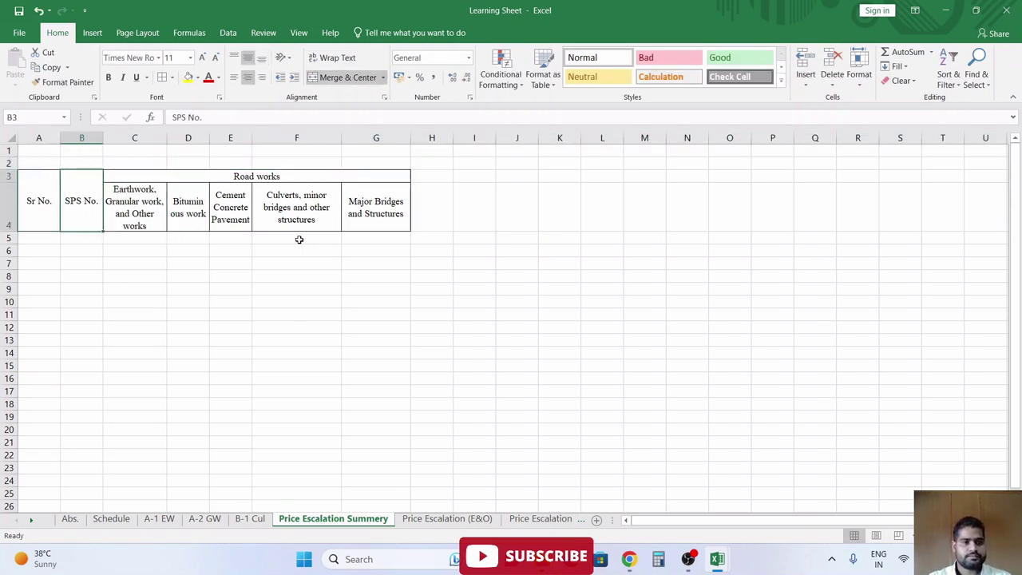
{"action": "key", "text": "Up"}
{"action": "key", "text": "Left"}
{"action": "key", "text": "shift+Right"}
{"action": "key", "text": "shift+Right"}
{"action": "key", "text": "shift+Right"}
{"action": "key", "text": "shift+Right"}
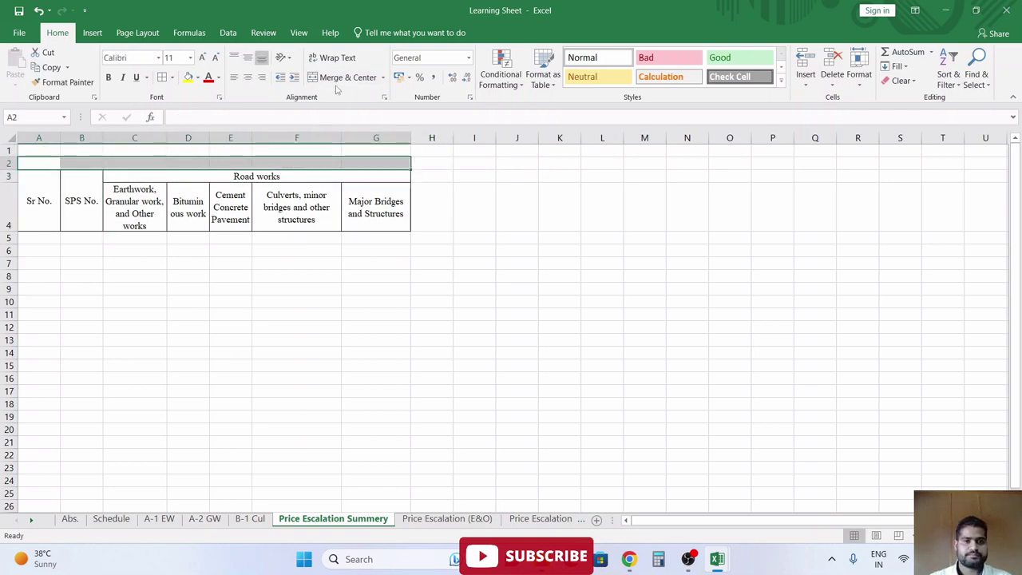
{"action": "left_click", "coordinate": [343, 78]}
{"action": "left_click", "coordinate": [11, 138]}
- Set the whole sheet to Times New Roman and title it 'Price Escalation Summery' in A2
{"action": "left_click", "coordinate": [128, 58]}
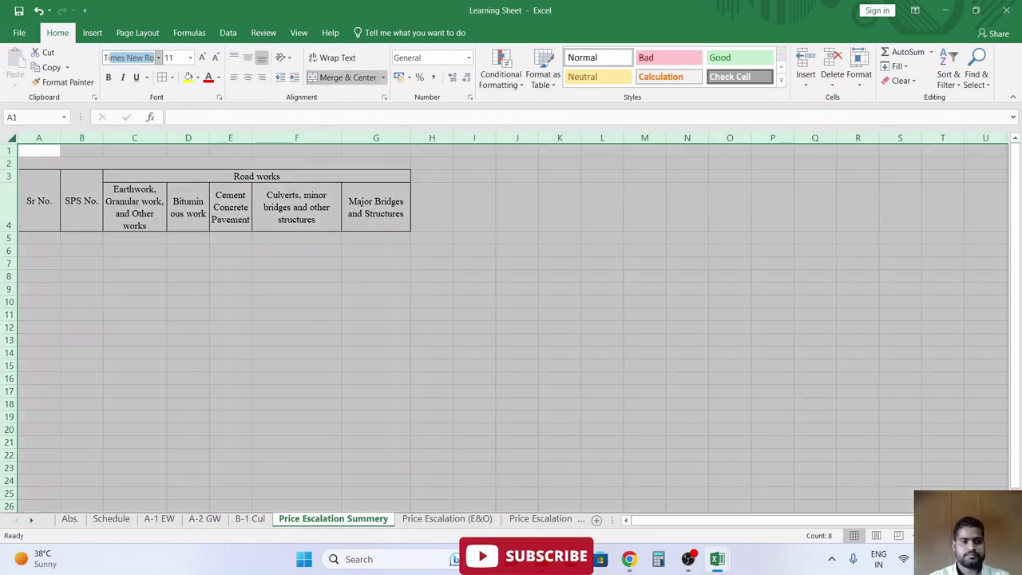
{"action": "key", "text": "Return"}
{"action": "key", "text": "Down"}
{"action": "type", "text": "Price Escal"}
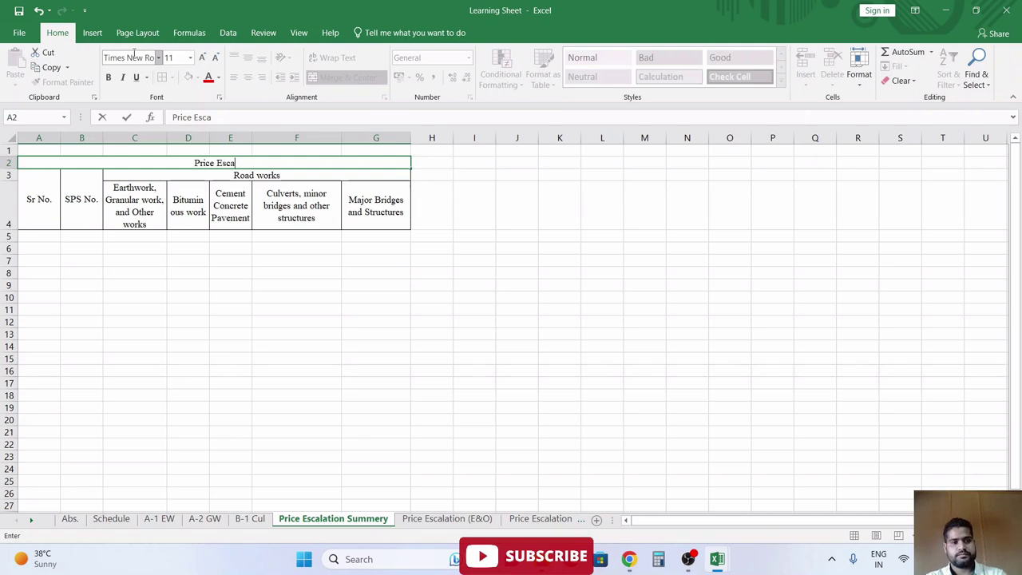
{"action": "type", "text": "ation"}
{"action": "key", "text": "BackSpace"}
{"action": "key", "text": "BackSpace"}
{"action": "key", "text": "BackSpace"}
{"action": "type", "text": "tion"}
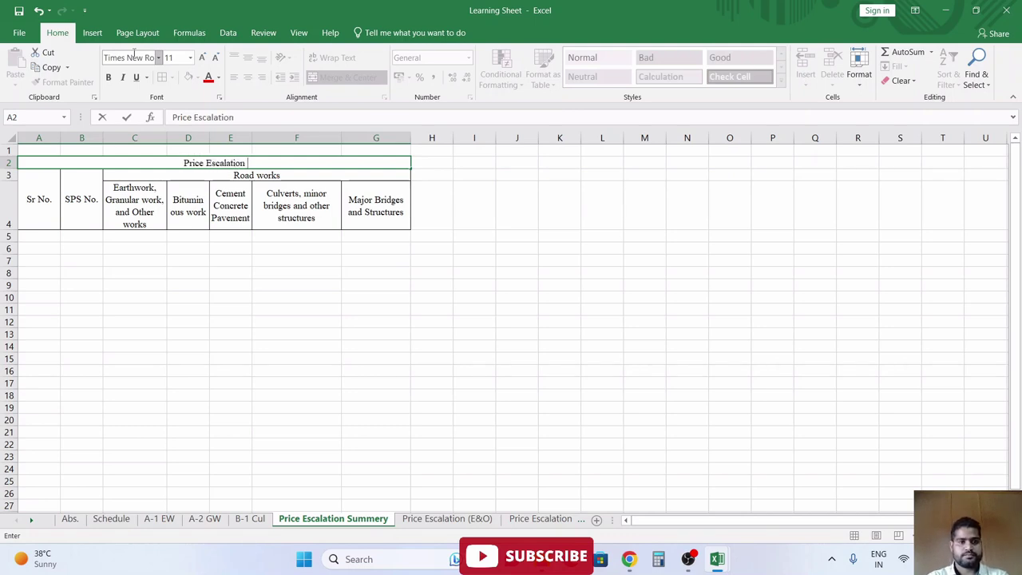
{"action": "type", "text": " SUmmery"}
{"action": "key", "text": "Return"}
- Apply all borders to the table range A2:G11
{"action": "key", "text": "Up"}
{"action": "key", "text": "shift+Down"}
{"action": "key", "text": "shift+Down"}
{"action": "key", "text": "shift+Down"}
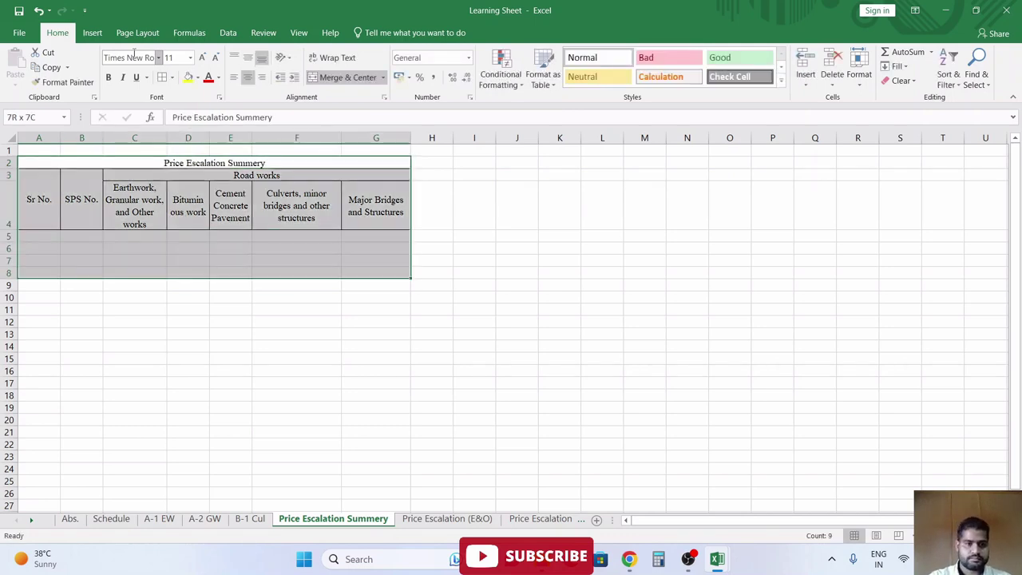
{"action": "key", "text": "shift+Down"}
{"action": "key", "text": "shift+Down"}
{"action": "key", "text": "shift+Down"}
{"action": "left_click", "coordinate": [162, 77]}
{"action": "left_click", "coordinate": [41, 234]}
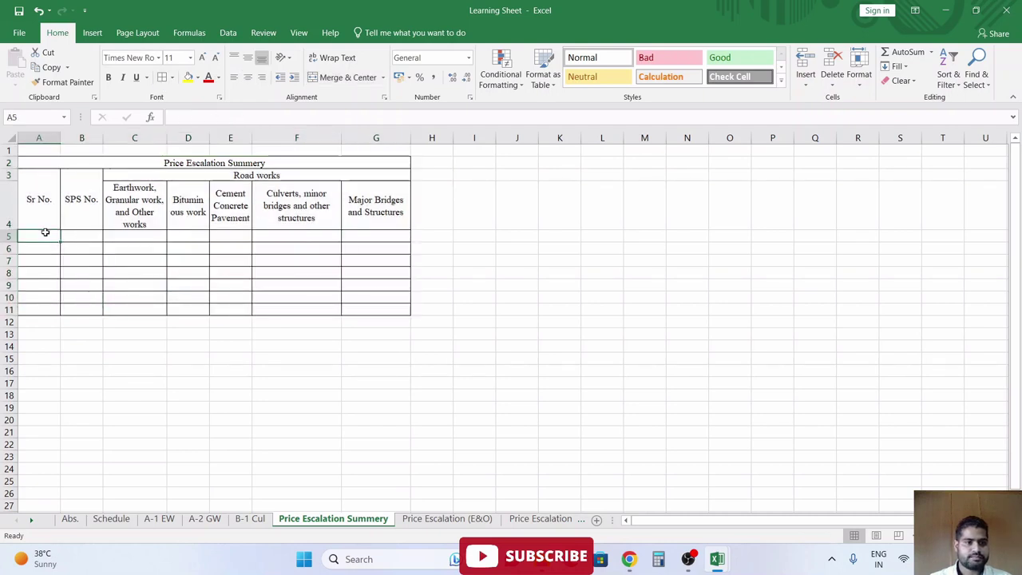
- Enter the first row's serial number 1 and SPS 01 in A5 and B5
{"action": "type", "text": "1"}
{"action": "key", "text": "Return"}
{"action": "key", "text": "Up"}
{"action": "key", "text": "Right"}
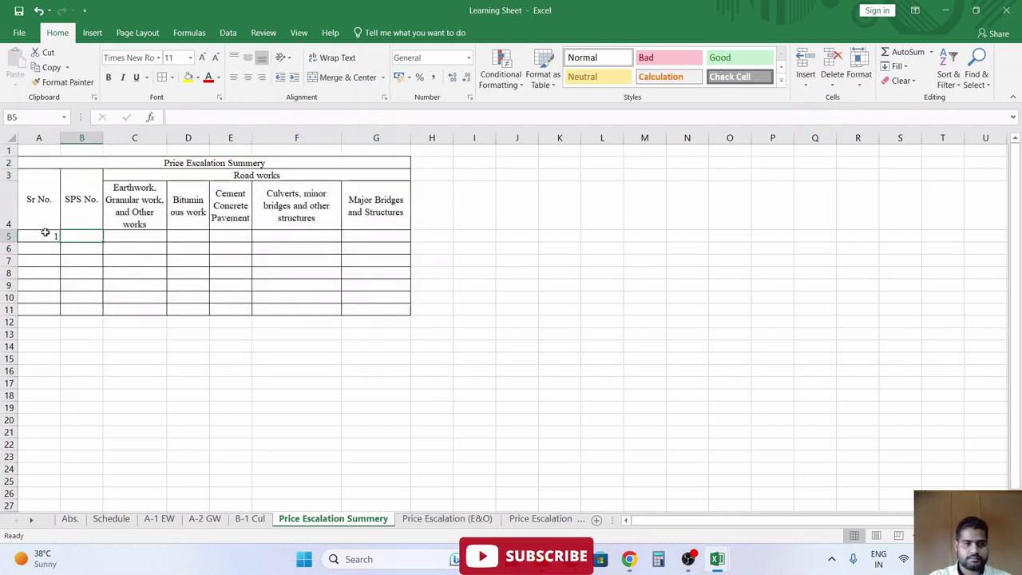
{"action": "type", "text": "SPS 01"}
- Centre the entries across the table body A5:G11
{"action": "left_click", "coordinate": [46, 233]}
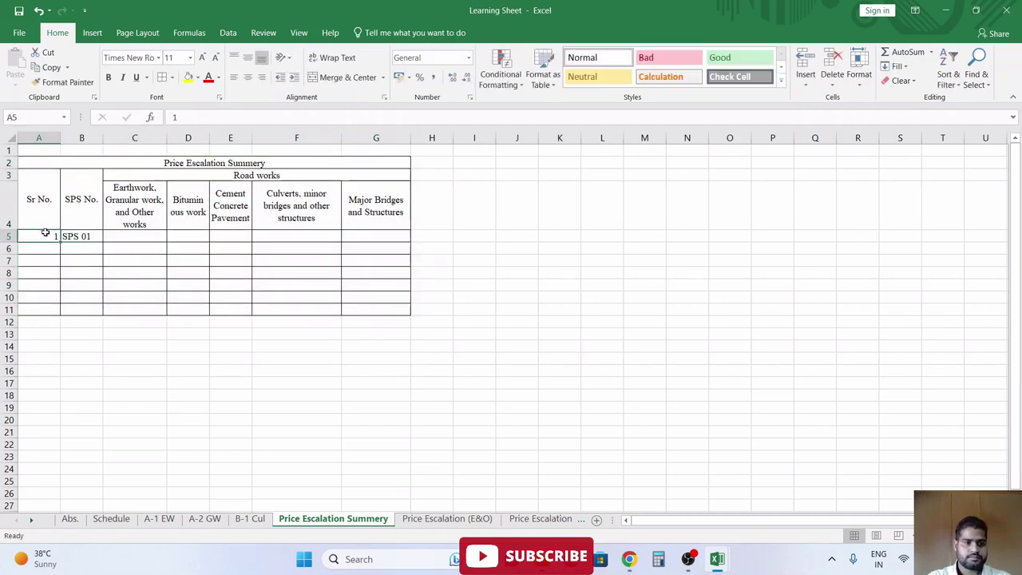
{"action": "key", "text": "shift+Right"}
{"action": "key", "text": "shift+Right"}
{"action": "key", "text": "shift+Right"}
{"action": "key", "text": "shift+Right"}
{"action": "key", "text": "shift+Down"}
{"action": "key", "text": "shift+Down"}
{"action": "key", "text": "shift+Down"}
{"action": "key", "text": "shift+Down"}
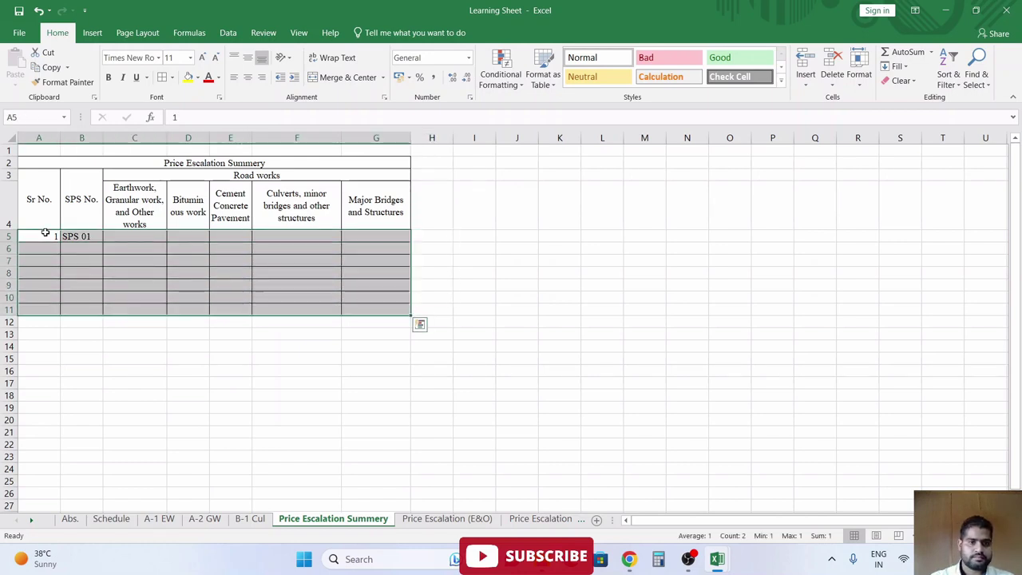
{"action": "left_click", "coordinate": [247, 76]}
{"action": "left_click", "coordinate": [183, 313]}
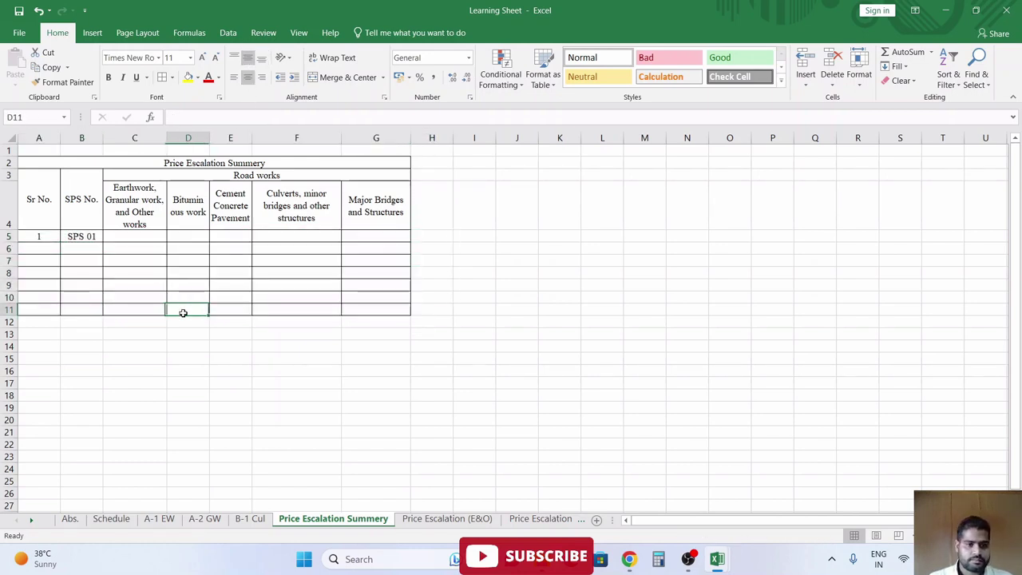
- Insert a row at row 11 and put a SUM of column C's entries in C11
{"action": "left_click", "coordinate": [9, 310]}
{"action": "key", "text": "ctrl+plus"}
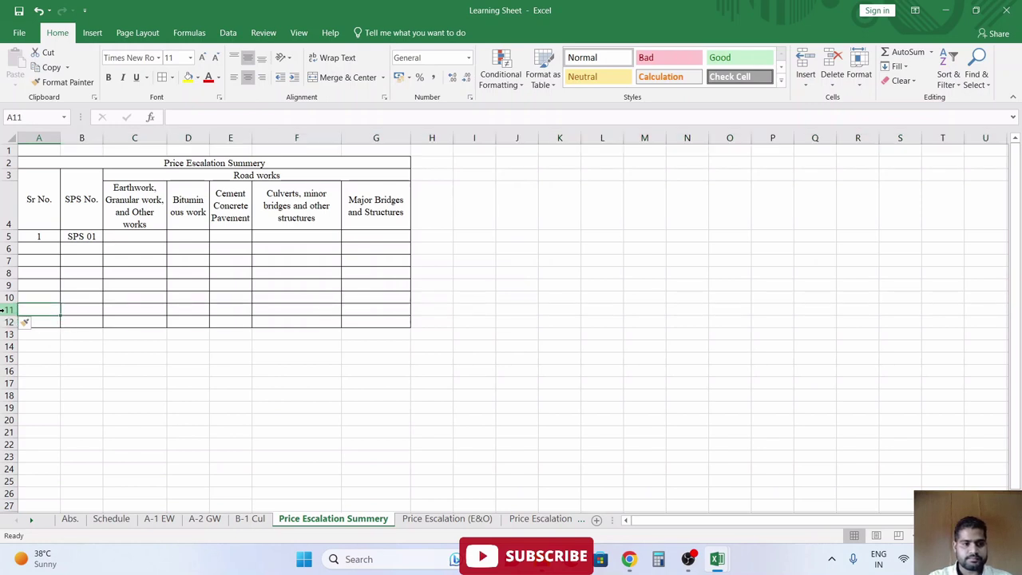
{"action": "key", "text": "Right"}
{"action": "key", "text": "Right"}
{"action": "key", "text": "alt+equal"}
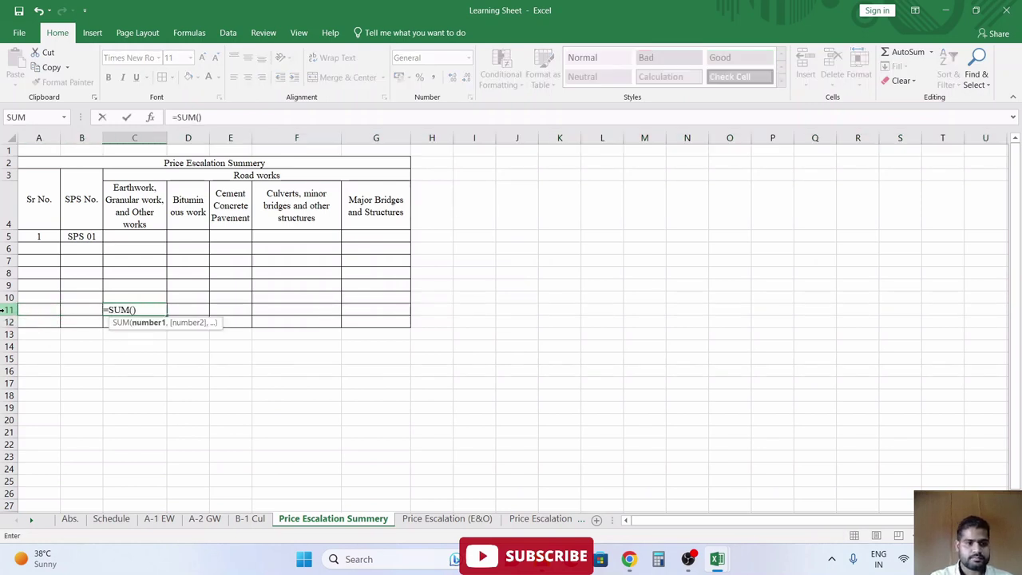
{"action": "left_click_drag", "start_coordinate": [121, 237], "coordinate": [140, 297]}
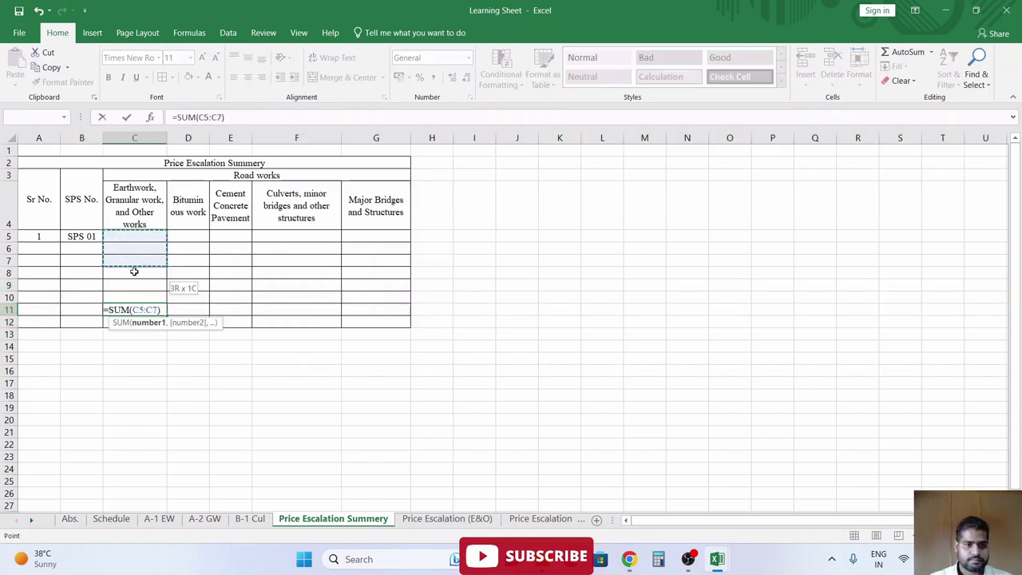
{"action": "key", "text": "Return"}
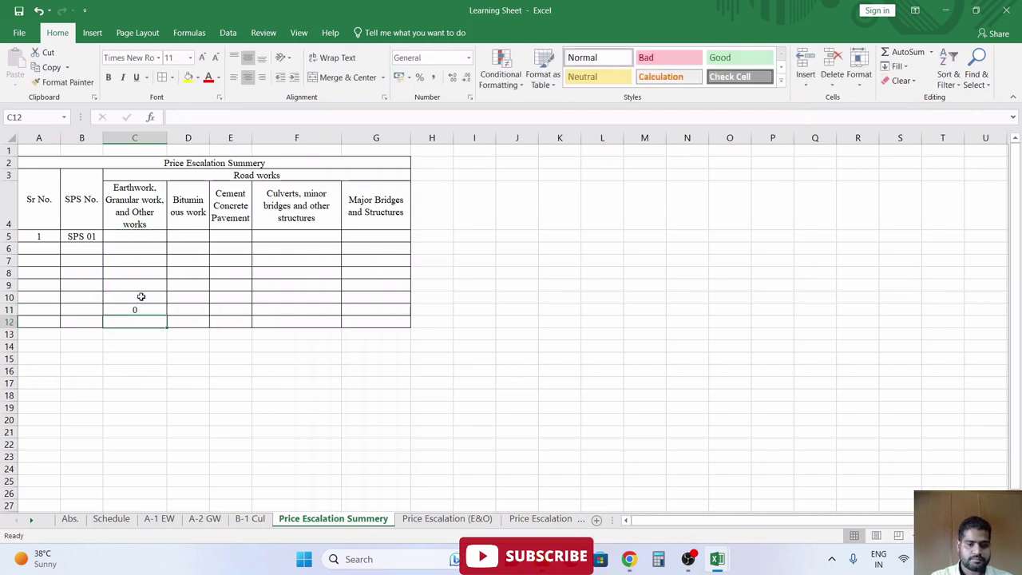
{"action": "key", "text": "Up"}
- Copy the C11 total formula across to D11 through G11
{"action": "key", "text": "ctrl+c"}
{"action": "key", "text": "Right"}
{"action": "key", "text": "Right"}
{"action": "key", "text": "Left"}
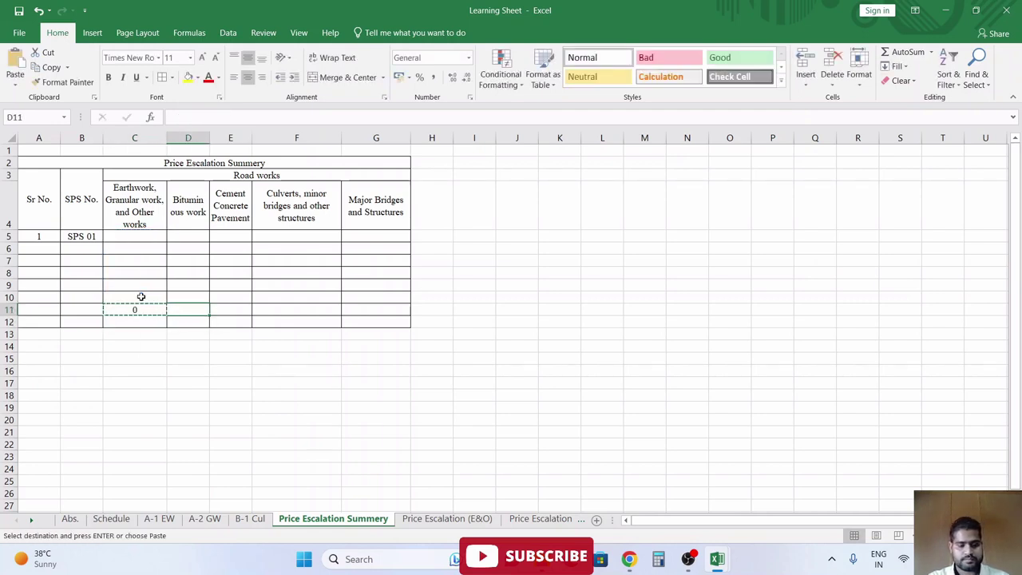
{"action": "key", "text": "ctrl+v"}
{"action": "key", "text": "Right"}
{"action": "key", "text": "ctrl+v"}
{"action": "key", "text": "Right"}
{"action": "key", "text": "ctrl+v"}
{"action": "key", "text": "Right"}
{"action": "key", "text": "ctrl+v"}
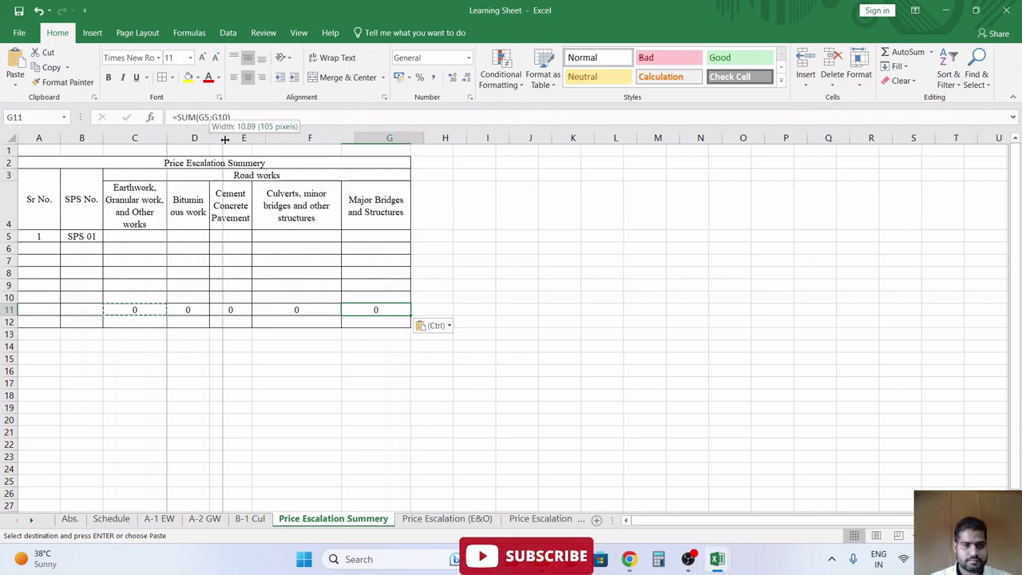
- Widen column D and give A11:G13 All Borders plus a Thick Outside Border
{"action": "left_click_drag", "start_coordinate": [209, 139], "coordinate": [290, 140]}
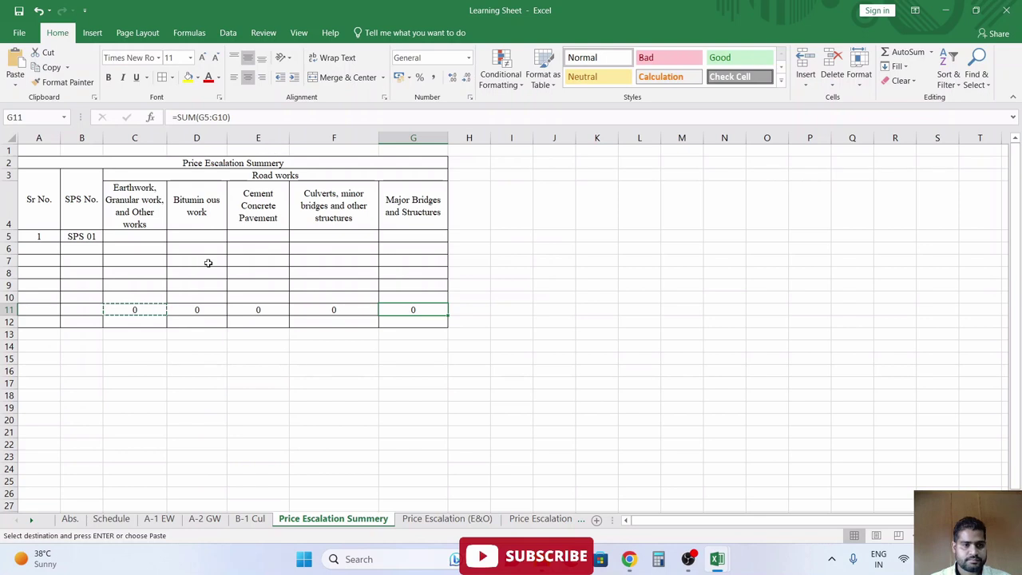
{"action": "left_click_drag", "start_coordinate": [32, 309], "coordinate": [440, 332]}
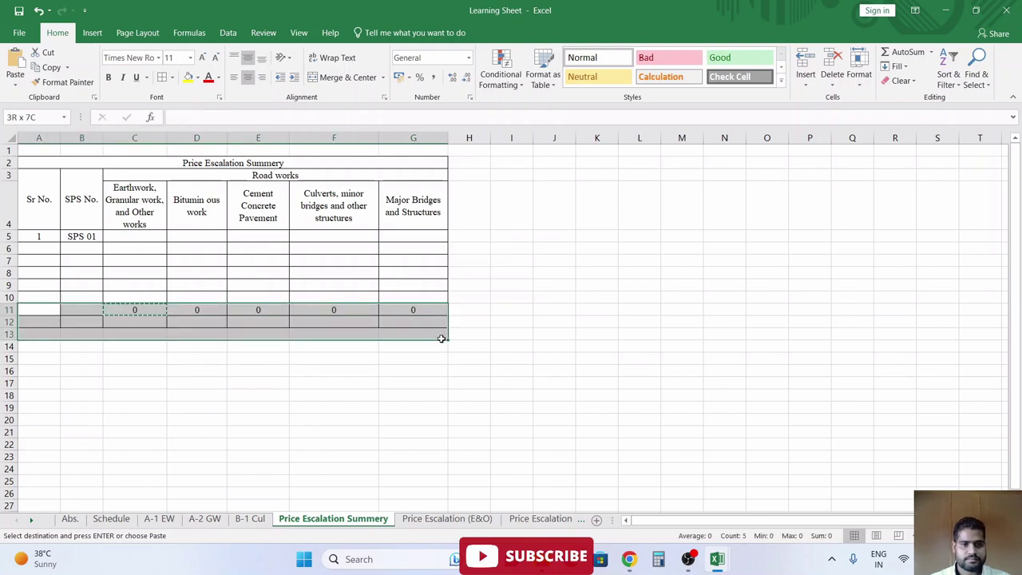
{"action": "left_click", "coordinate": [171, 78]}
{"action": "left_click", "coordinate": [216, 190]}
{"action": "left_click", "coordinate": [130, 311]}
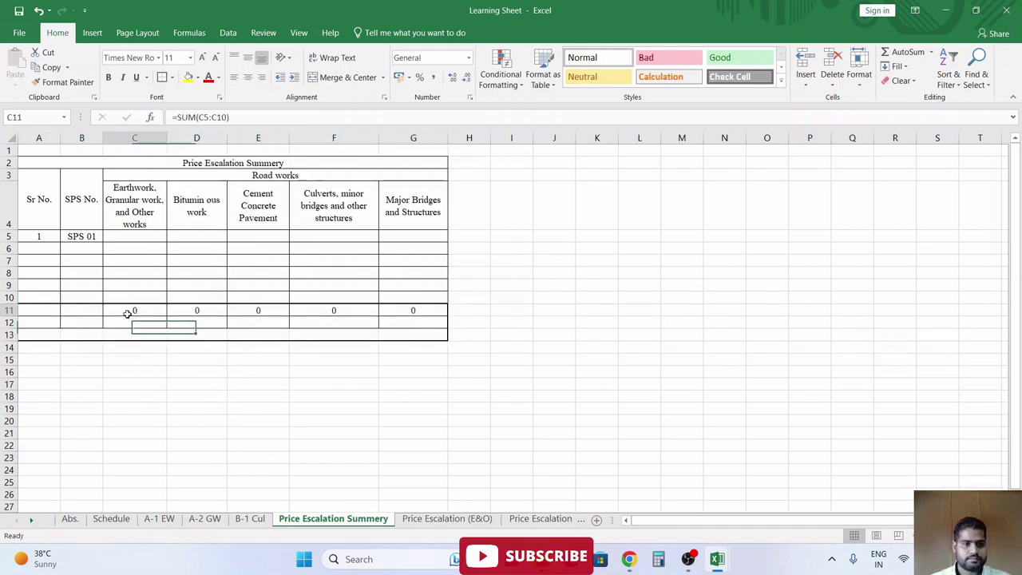
- Insert another blank row into the table below the totals row
{"action": "key", "text": "Down"}
{"action": "key", "text": "Home"}
{"action": "key", "text": "shift+space"}
{"action": "key", "text": "ctrl+shift+plus"}
- Insert a blank row and select the table block across rows 11 to 14
{"action": "key", "text": "Down"}
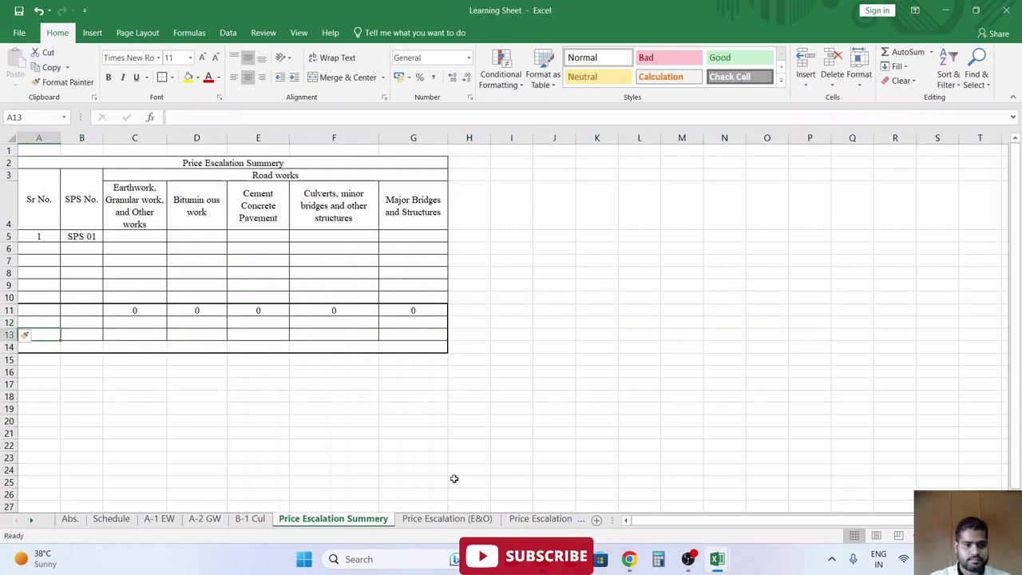
{"action": "scroll", "coordinate": [453, 478], "scroll_direction": "right", "scroll_amount": 2}
{"action": "key", "text": "shift+space"}
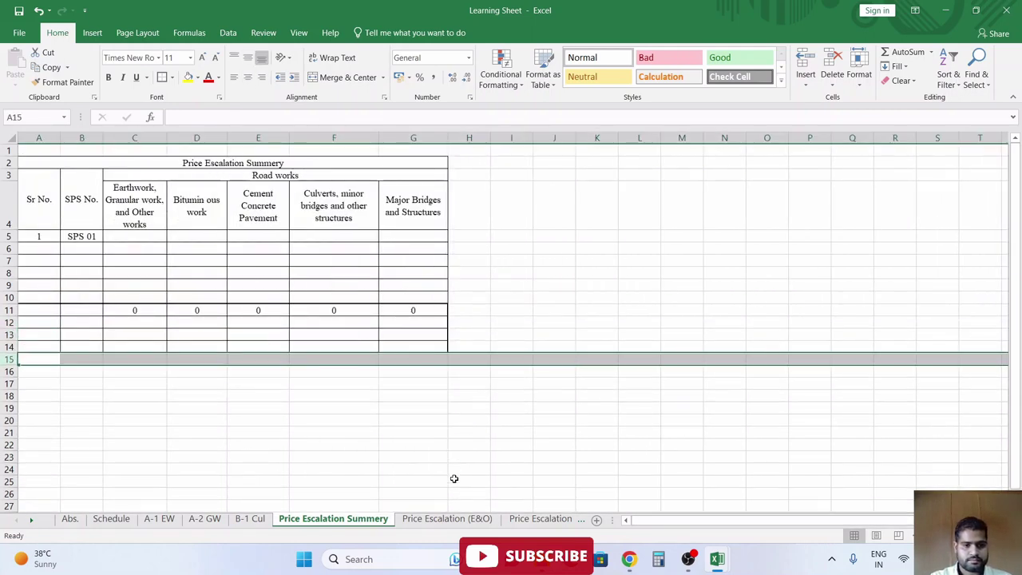
{"action": "key", "text": "Home"}
{"action": "key", "text": "Up"}
{"action": "key", "text": "Up"}
{"action": "key", "text": "shift+Right"}
{"action": "key", "text": "shift+Down"}
{"action": "key", "text": "shift+Right"}
{"action": "key", "text": "shift+Down"}
{"action": "key", "text": "shift+Down"}
{"action": "key", "text": "shift+Right"}
{"action": "key", "text": "shift+Right"}
{"action": "key", "text": "shift+Right"}
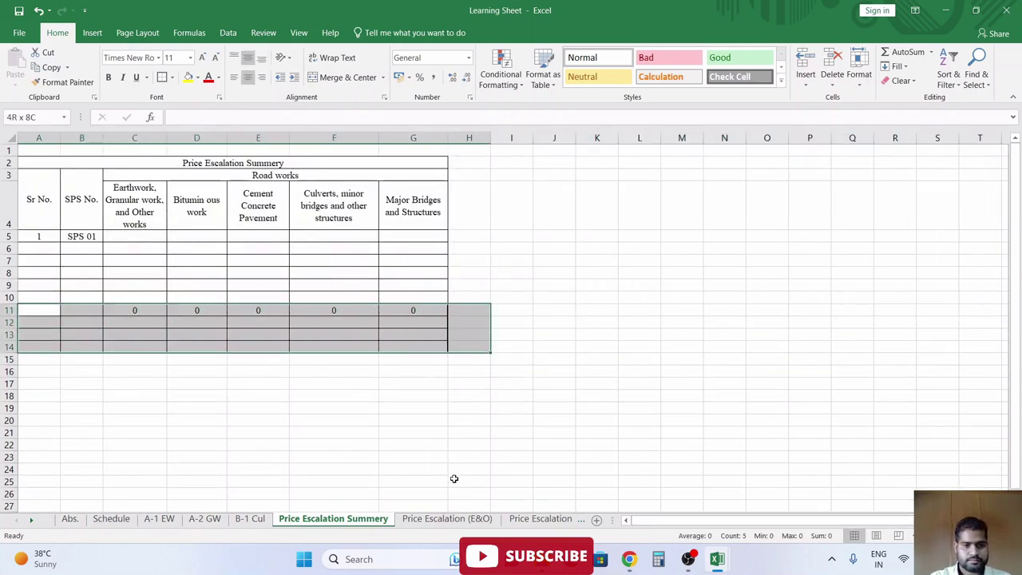
{"action": "key", "text": "shift+Left"}
- Insert one more blank row and Merge & Center cells E12:F12
{"action": "key", "text": "Down"}
{"action": "key", "text": "Down"}
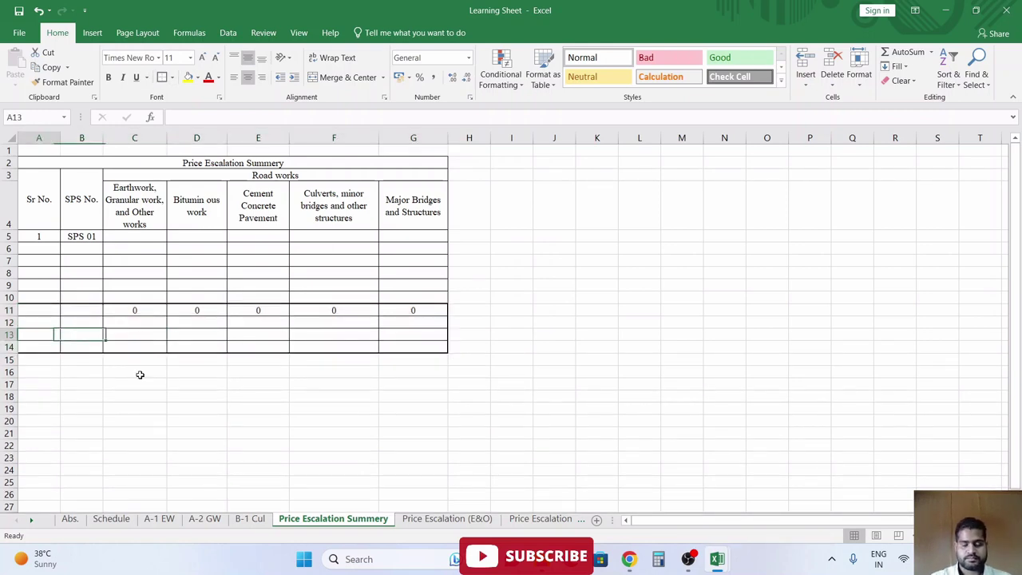
{"action": "key", "text": "shift+space"}
{"action": "key", "text": "ctrl+shift+plus"}
{"action": "key", "text": "Right"}
{"action": "key", "text": "Right"}
{"action": "key", "text": "Right"}
{"action": "key", "text": "Left"}
{"action": "key", "text": "Left"}
{"action": "key", "text": "Up"}
{"action": "key", "text": "shift+Right"}
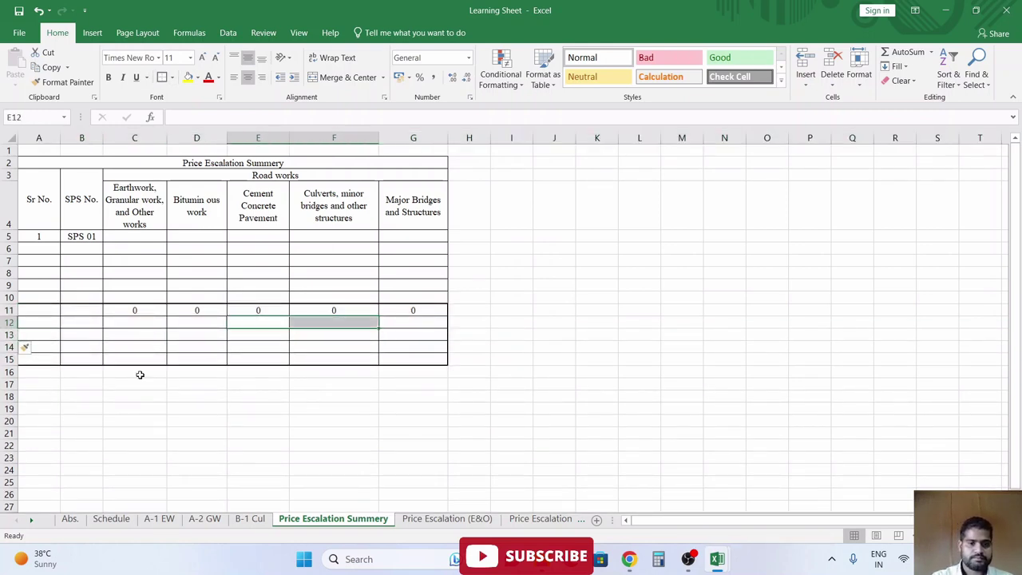
{"action": "left_click", "coordinate": [317, 83]}
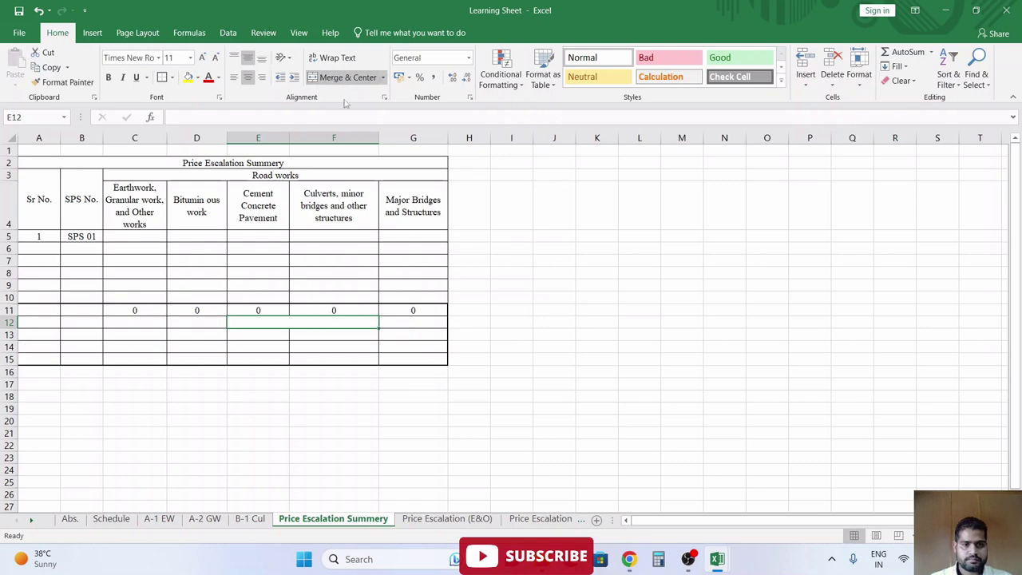
- Enter 'Grand Total upto Date :-' in E12 and fill it down two rows
{"action": "type", "text": "Grand Total"}
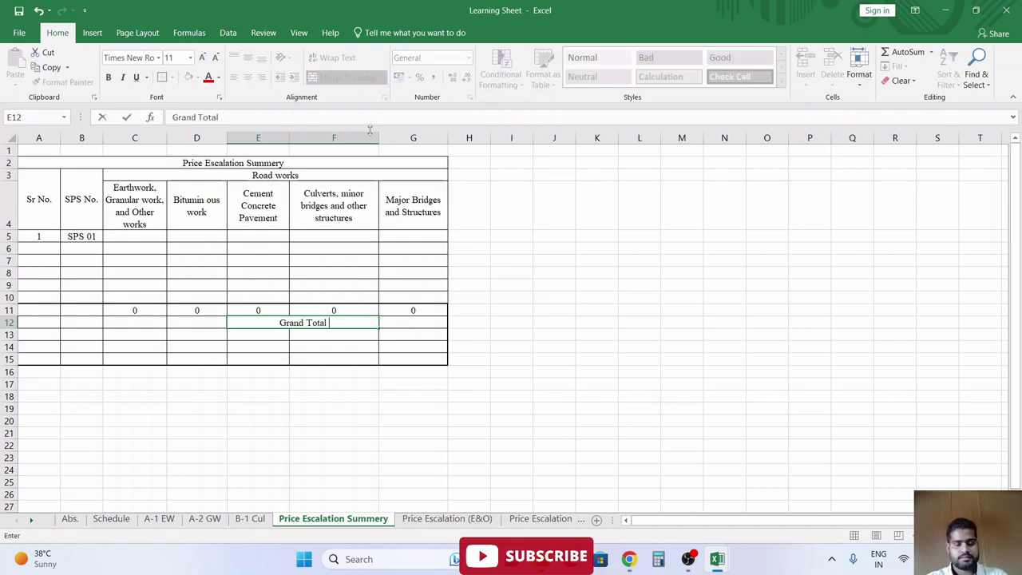
{"action": "type", "text": " upto Date "}
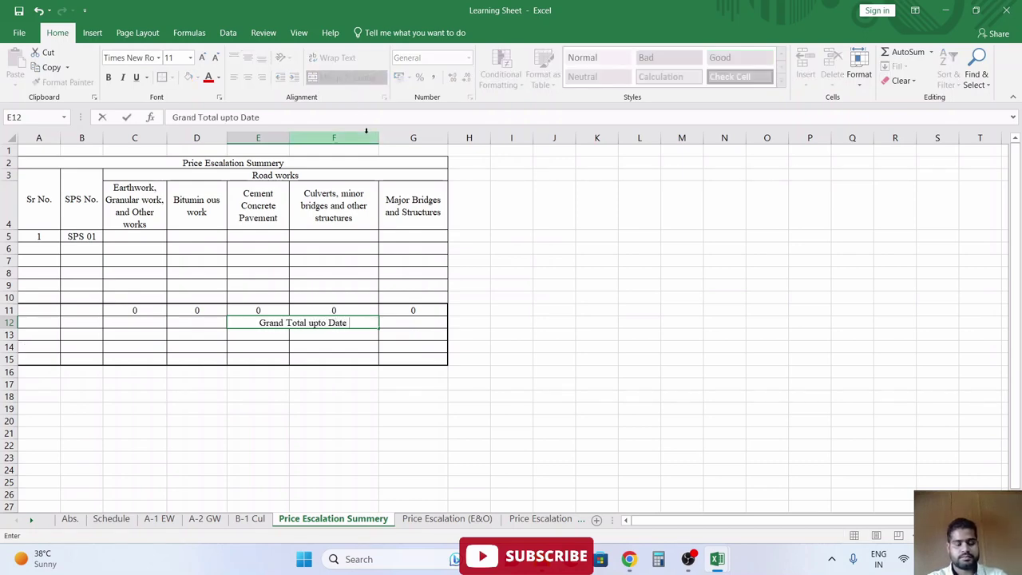
{"action": "type", "text": ":-"}
{"action": "key", "text": "ctrl+Return"}
{"action": "key", "text": "shift+Down"}
{"action": "key", "text": "shift+Down"}
{"action": "key", "text": "ctrl+d"}
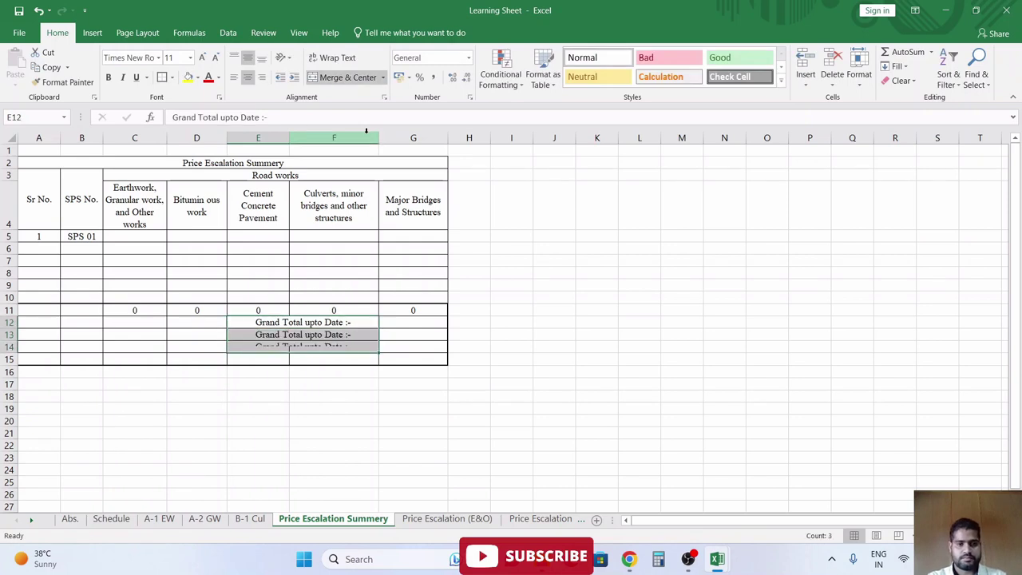
{"action": "key", "text": "Down"}
- Reword the copied labels as 'Grand Total upto Previous' and 'Grand Total of This Bill'
{"action": "key", "text": "F2"}
{"action": "key", "text": "Left"}
{"action": "key", "text": "Left"}
{"action": "key", "text": "Left"}
{"action": "key", "text": "ctrl+shift+Left"}
{"action": "type", "text": "Pri"}
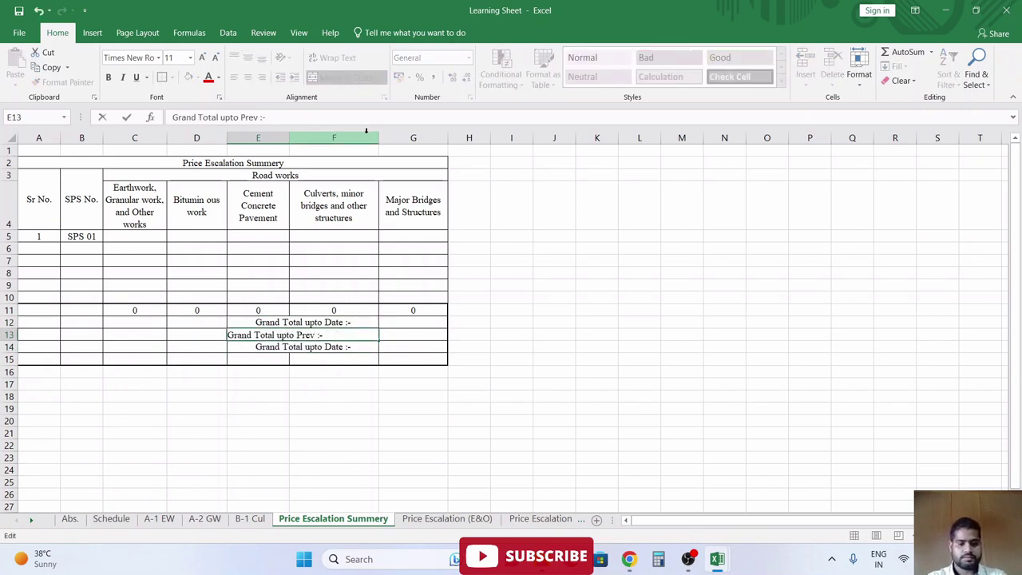
{"action": "type", "text": "ious"}
{"action": "key", "text": "Return"}
{"action": "key", "text": "F2"}
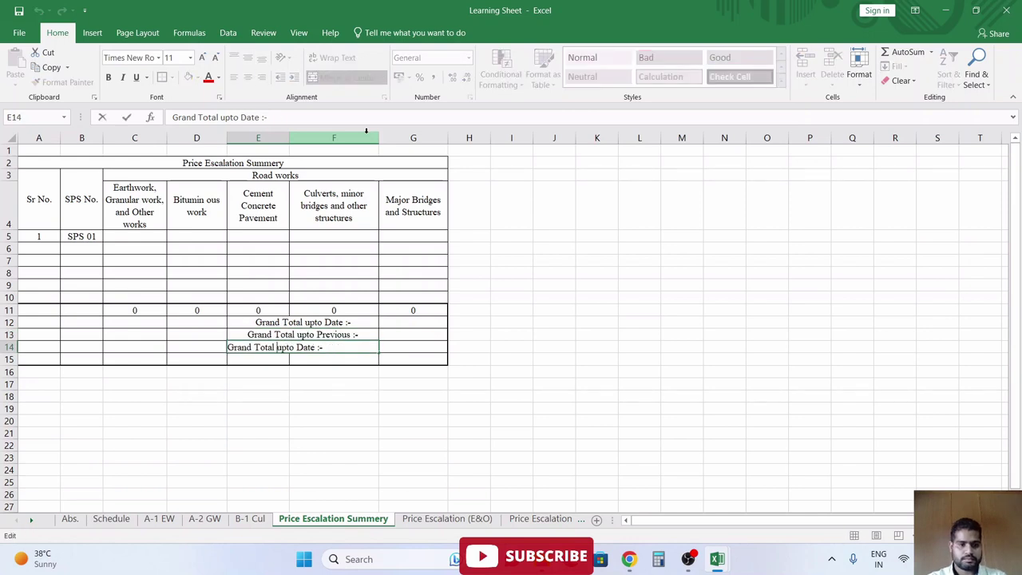
{"action": "key", "text": "ctrl+shift+Right"}
{"action": "key", "text": "ctrl+shift+Right"}
{"action": "type", "text": "ous "}
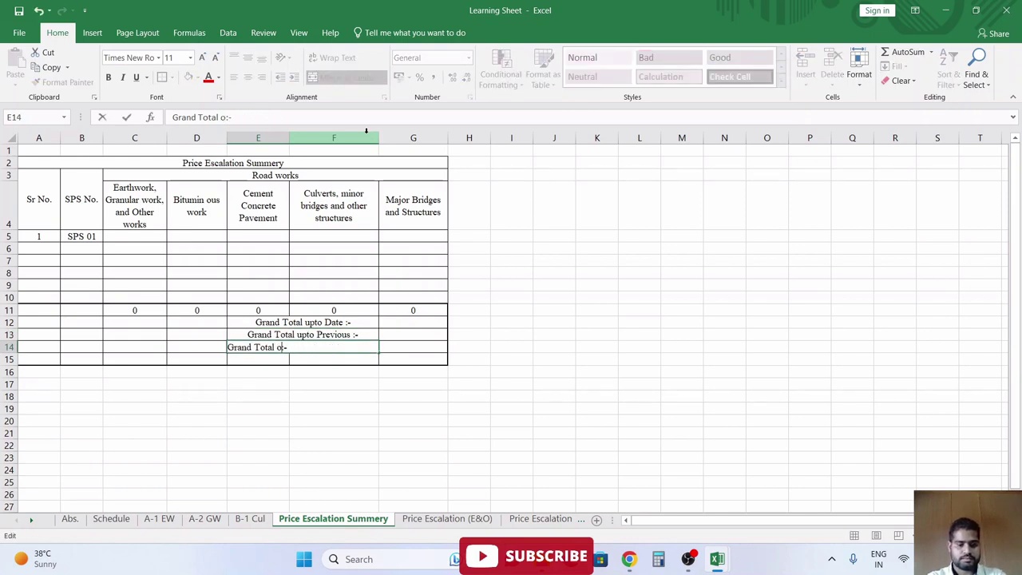
{"action": "type", "text": ":"}
{"action": "key", "text": "Tab"}
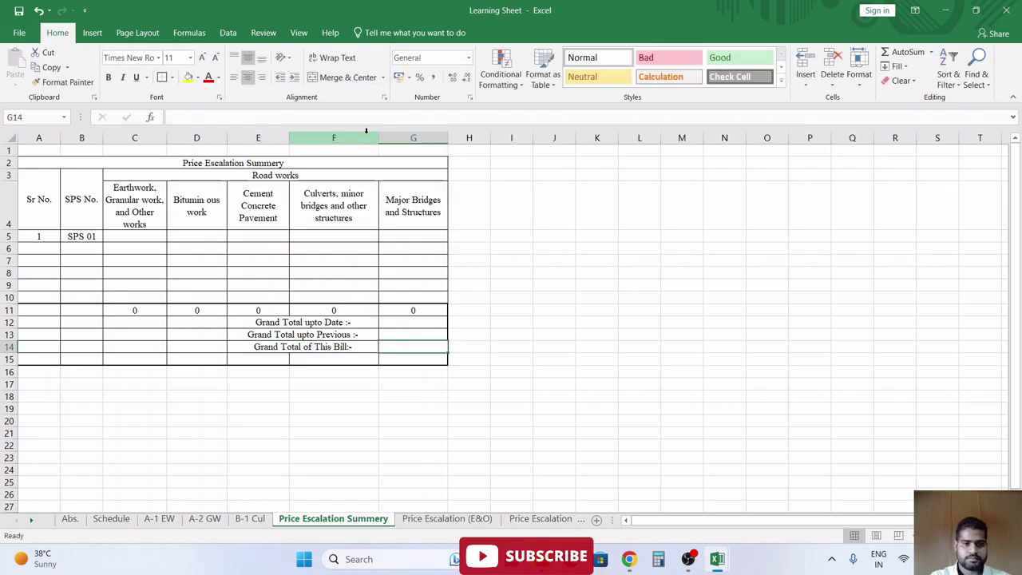
- In G12 enter the grand total formula =C11+D11+E11+F11+G11
{"action": "key", "text": "Up"}
{"action": "key", "text": "Up"}
{"action": "type", "text": "+"}
{"action": "left_click", "coordinate": [141, 309]}
{"action": "type", "text": "+"}
{"action": "left_click", "coordinate": [196, 310]}
{"action": "type", "text": "+"}
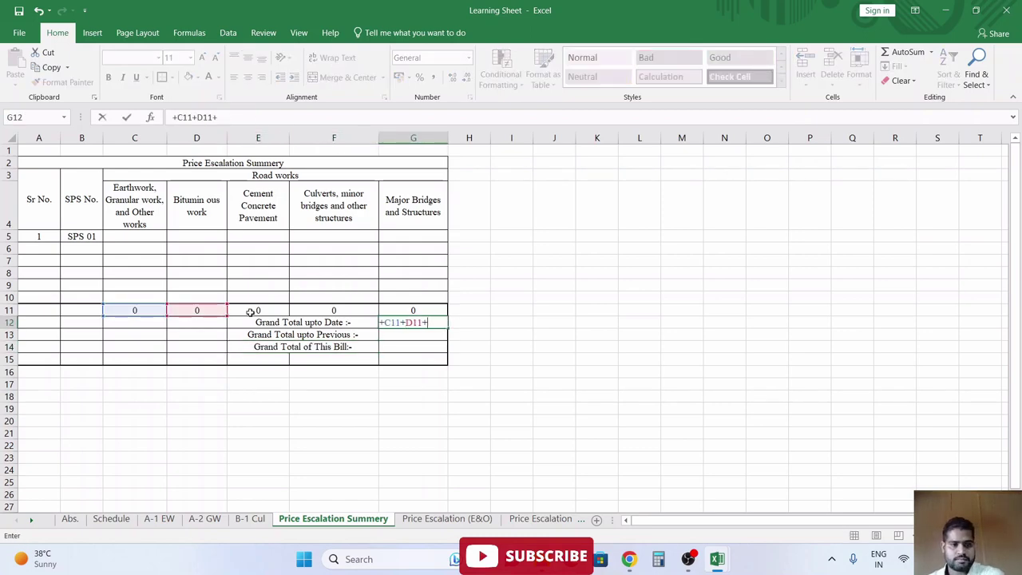
{"action": "left_click", "coordinate": [258, 310]}
{"action": "type", "text": "+"}
{"action": "left_click", "coordinate": [334, 310]}
{"action": "type", "text": "+F11"}
{"action": "left_click", "coordinate": [413, 310]}
{"action": "key", "text": "Return"}
- Label the merged cell A11:B11 'Total Amount :-'
{"action": "left_click", "coordinate": [80, 307]}
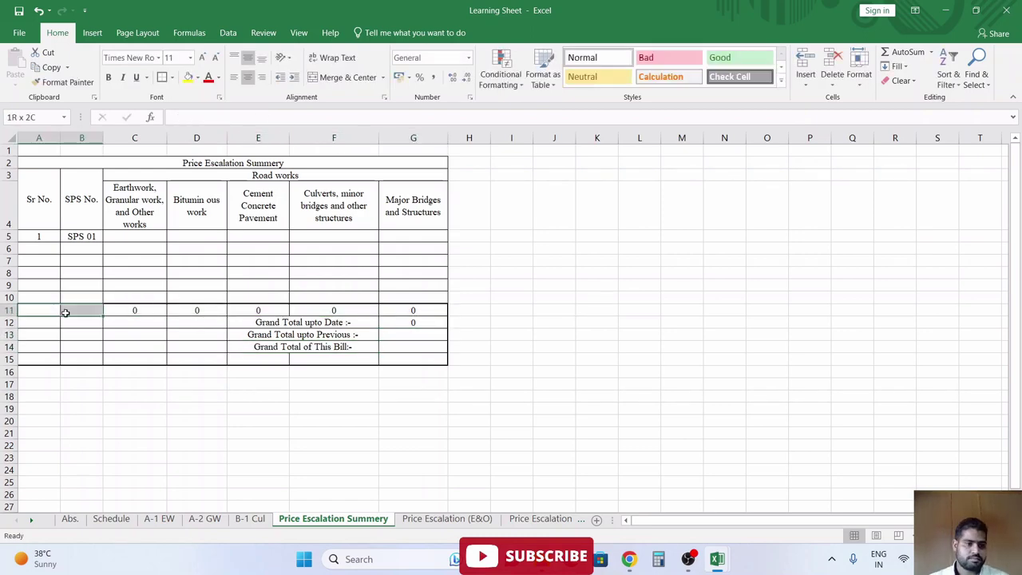
{"action": "type", "text": "Total"}
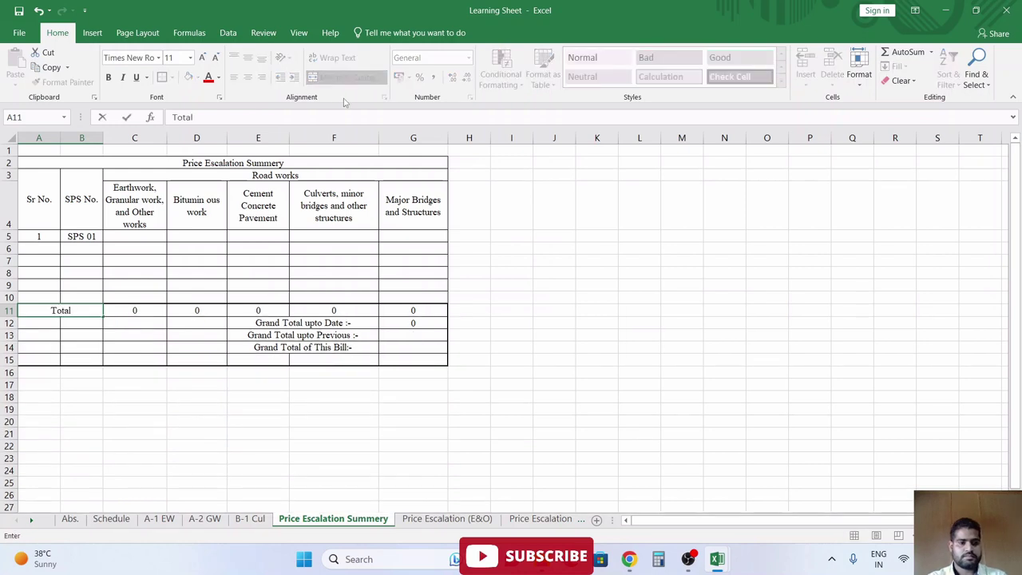
{"action": "type", "text": " Amount :-"}
{"action": "key", "text": "Return"}
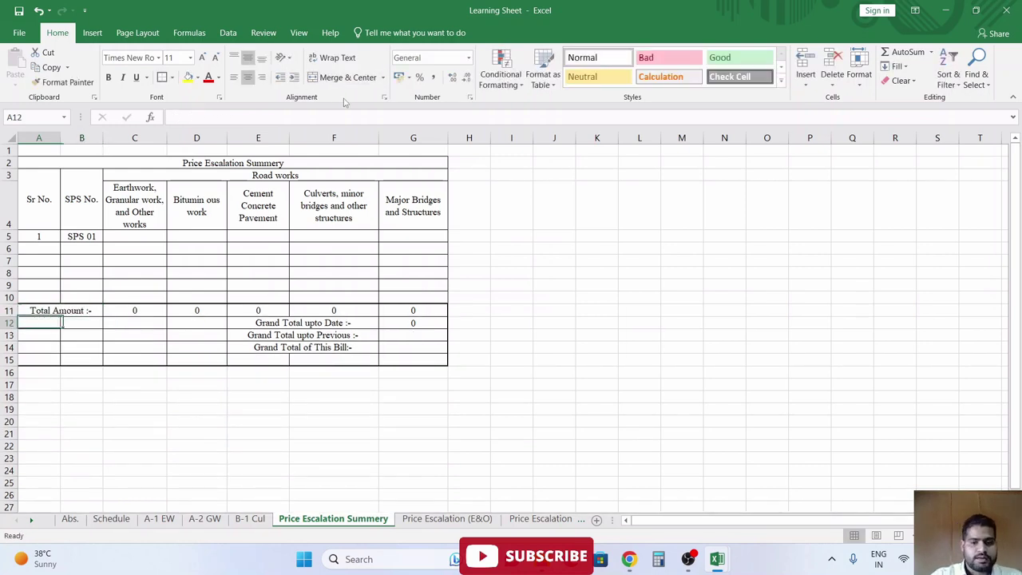
{"action": "key", "text": "Up"}
{"action": "key", "text": "Up"}
{"action": "key", "text": "ctrl+Up"}
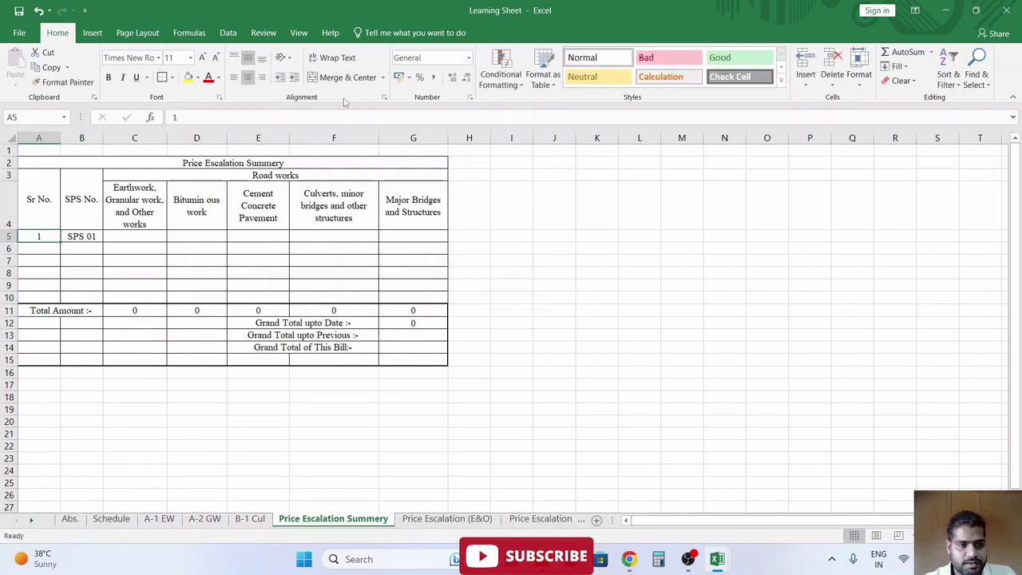
{"action": "key", "text": "Right"}
{"action": "key", "text": "Right"}
{"action": "key", "text": "Down"}
{"action": "key", "text": "Up"}
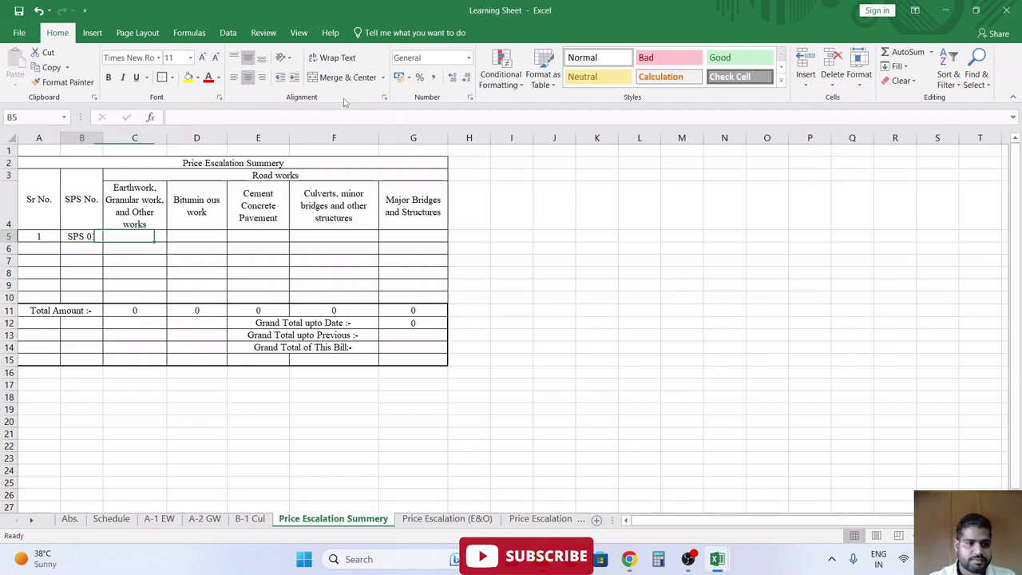
{"action": "key", "text": "Left"}
{"action": "key", "text": "Left"}
{"action": "key", "text": "Up"}
{"action": "key", "text": "Up"}
{"action": "key", "text": "Up"}
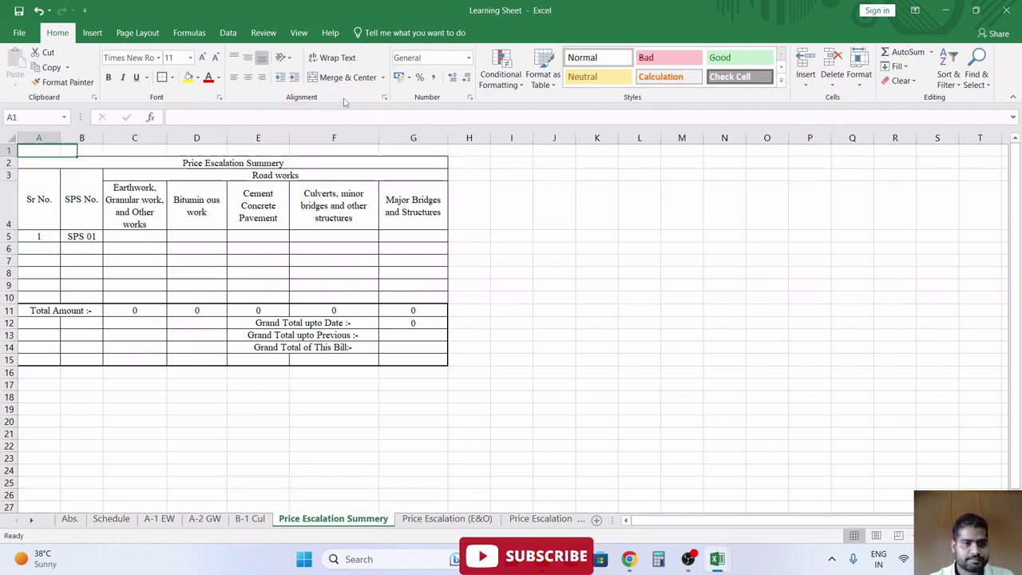
{"action": "key", "text": "Down"}
{"action": "key", "text": "Down"}
{"action": "key", "text": "Down"}
{"action": "key", "text": "Down"}
{"action": "key", "text": "Right"}
{"action": "key", "text": "Up"}
- Link C5 to cell D10 on the Price Escalation (E&O) sheet
{"action": "key", "text": "Right"}
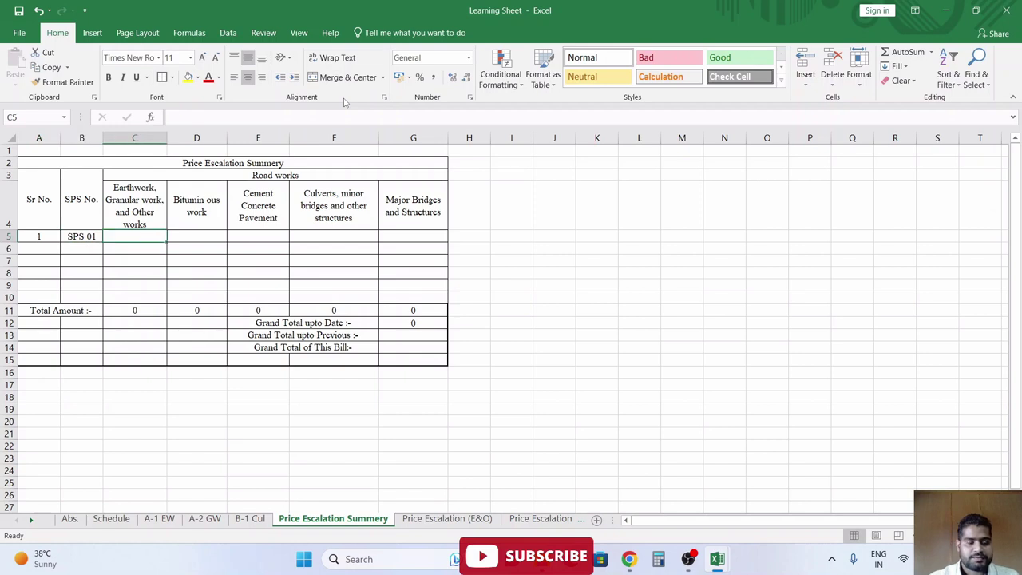
{"action": "type", "text": "+"}
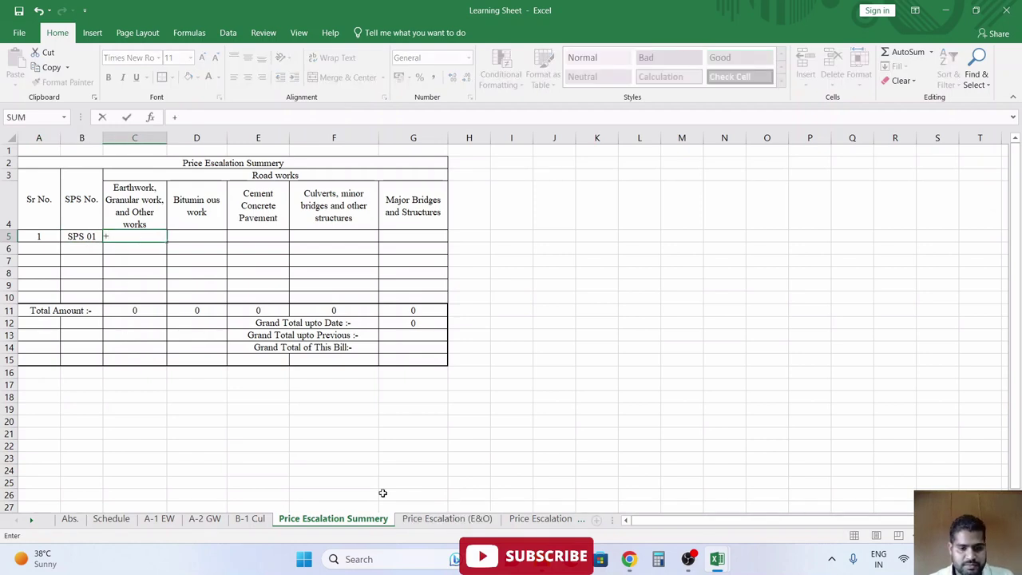
{"action": "left_click", "coordinate": [463, 519]}
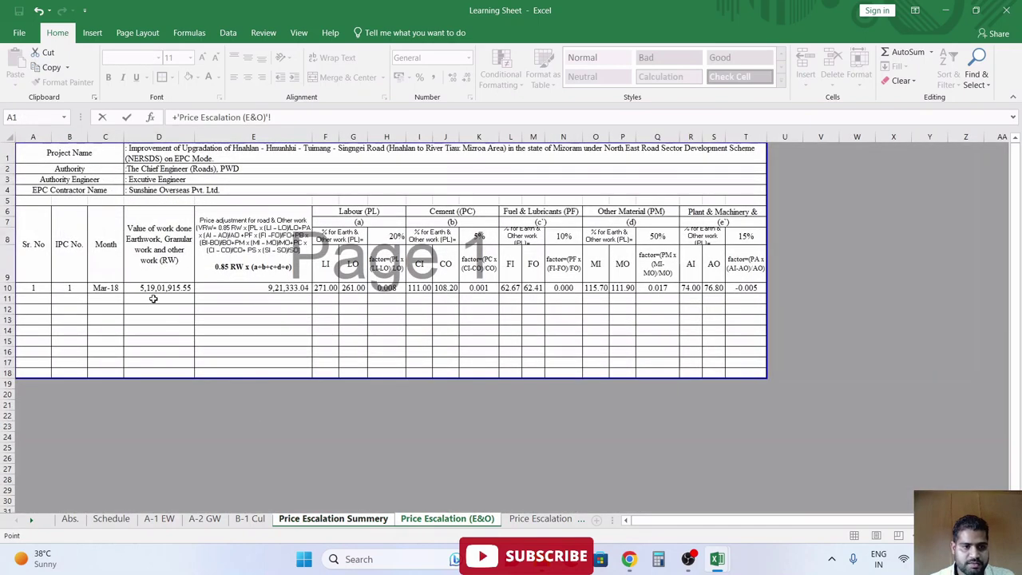
{"action": "left_click", "coordinate": [152, 289]}
{"action": "key", "text": "Return"}
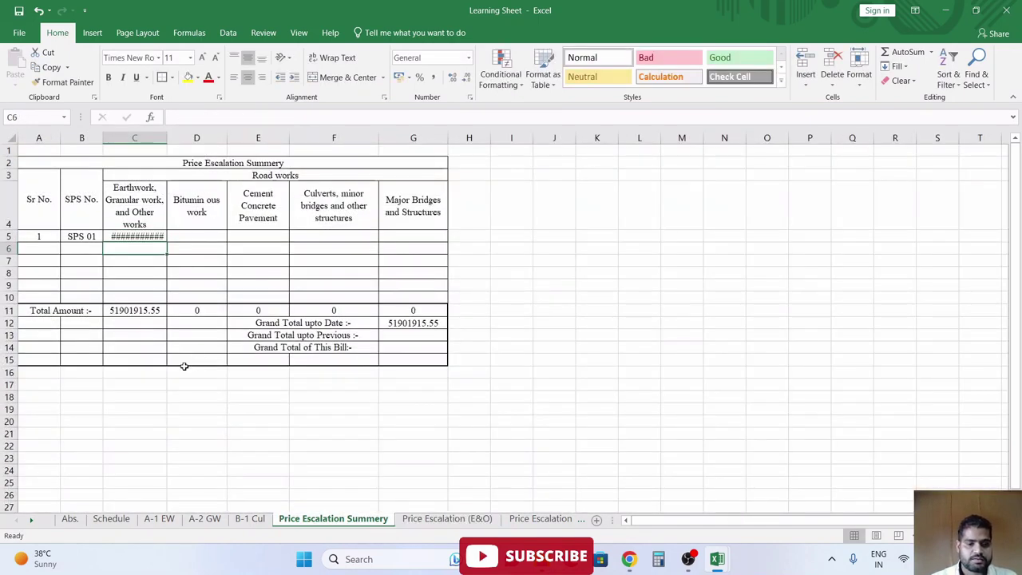
- Start another + reference in C5 pointing to the Price Escalation (E&O) sheet
{"action": "key", "text": "Up"}
{"action": "type", "text": "+"}
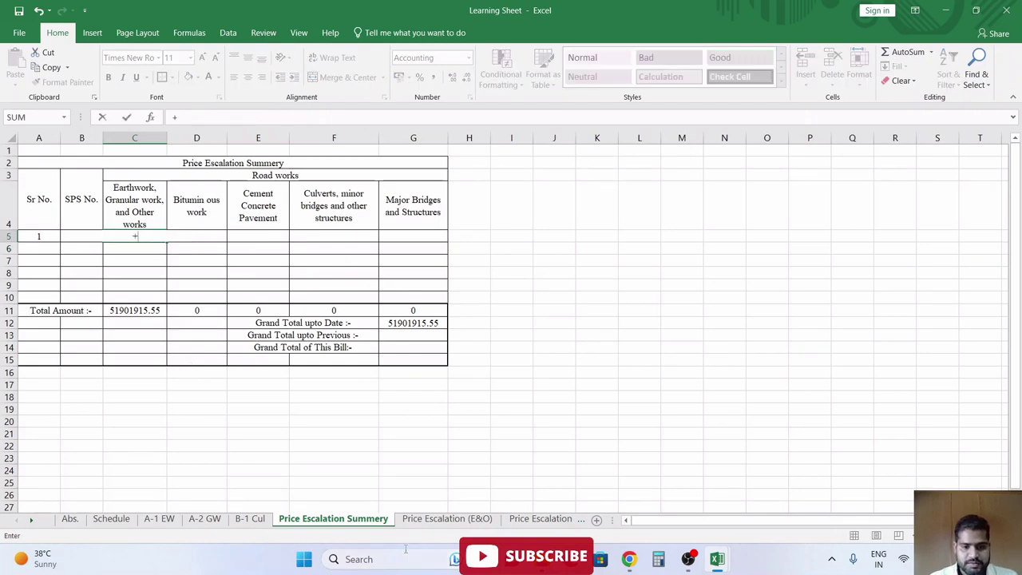
{"action": "left_click", "coordinate": [420, 518]}
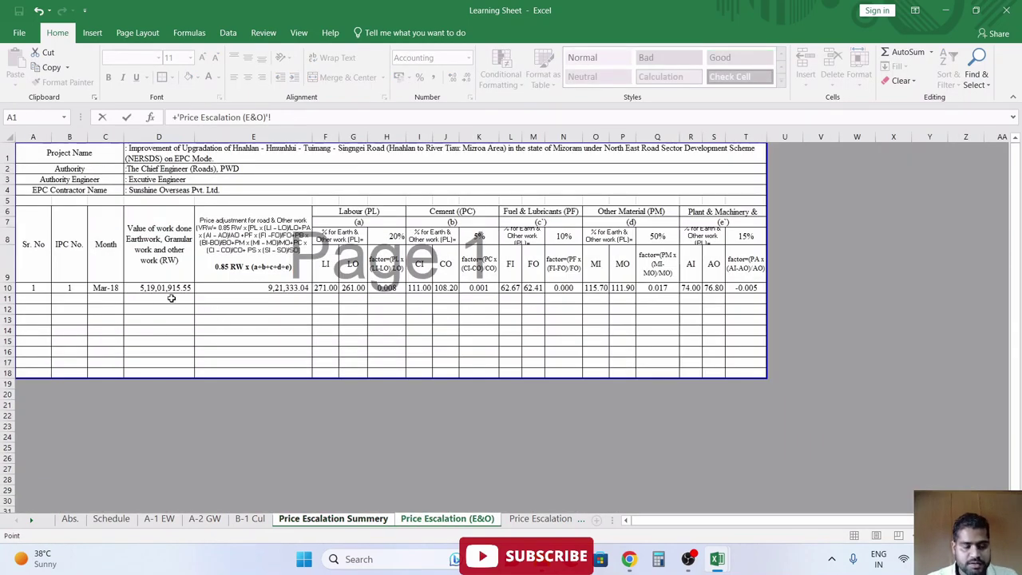
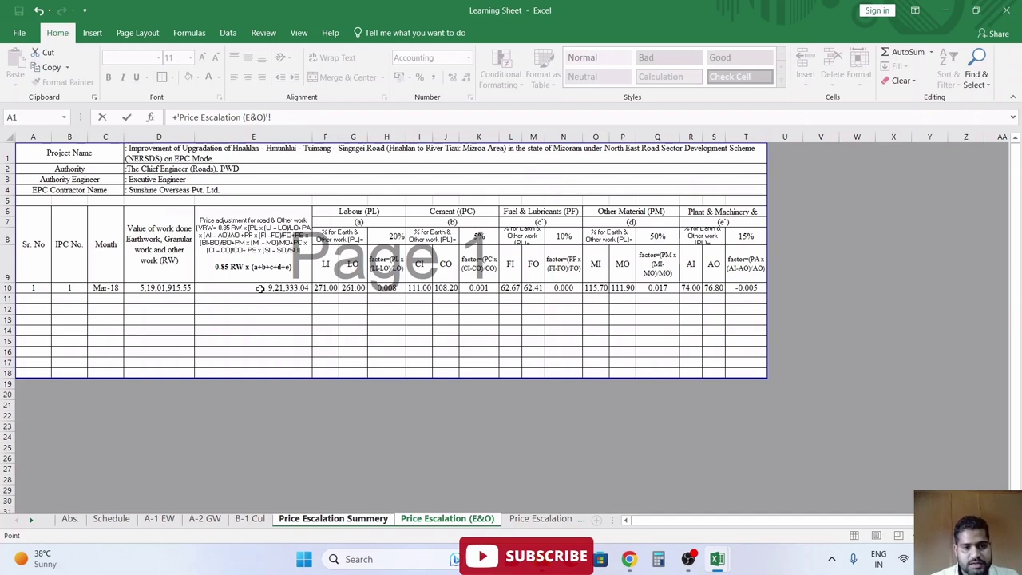
- Link C5 to E10 on the E&O sheet and F5 to E10 on the Cul sheet
{"action": "left_click", "coordinate": [260, 289]}
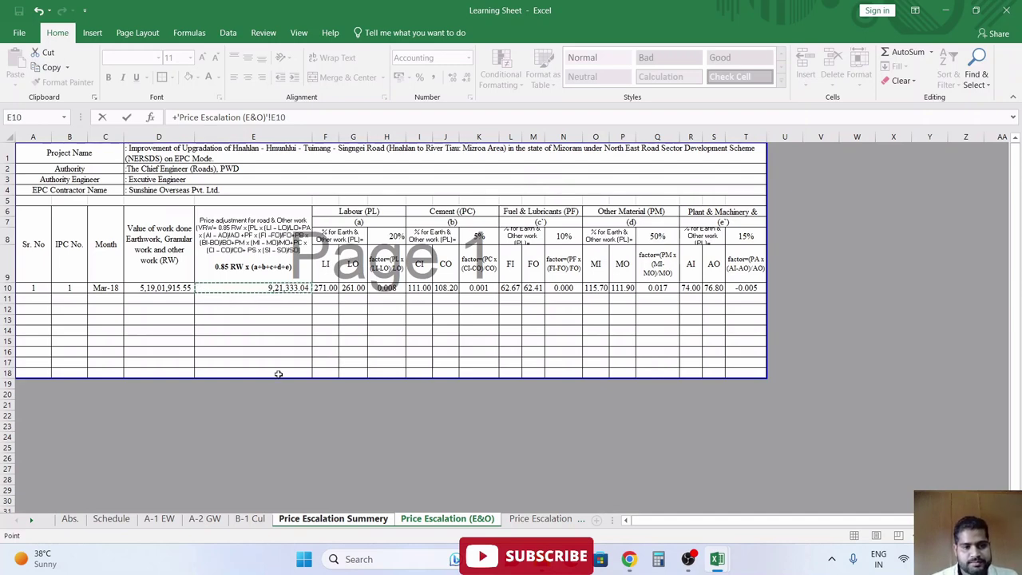
{"action": "key", "text": "Return"}
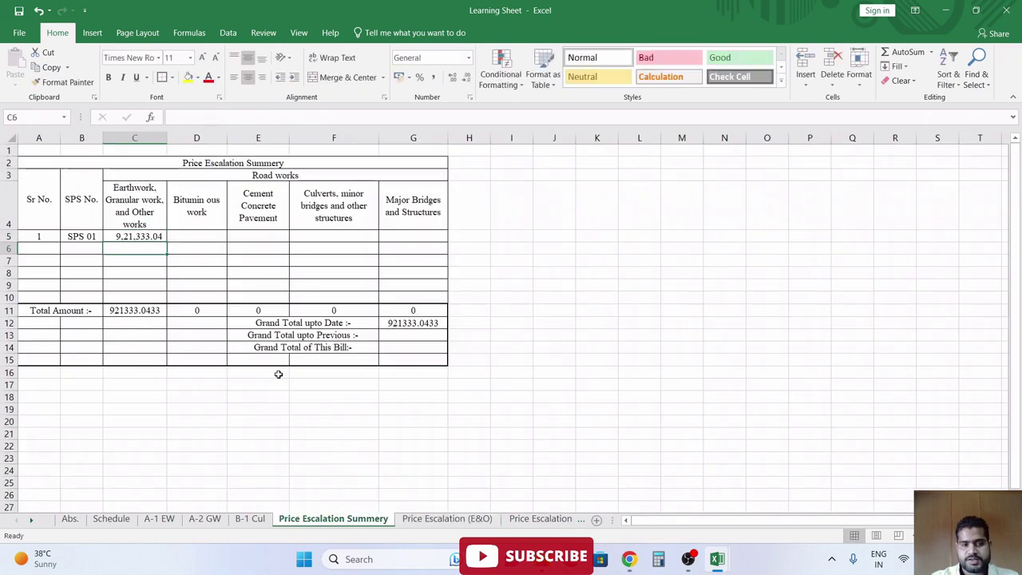
{"action": "key", "text": "Up"}
{"action": "key", "text": "Right"}
{"action": "key", "text": "Right"}
{"action": "key", "text": "Right"}
{"action": "type", "text": "+"}
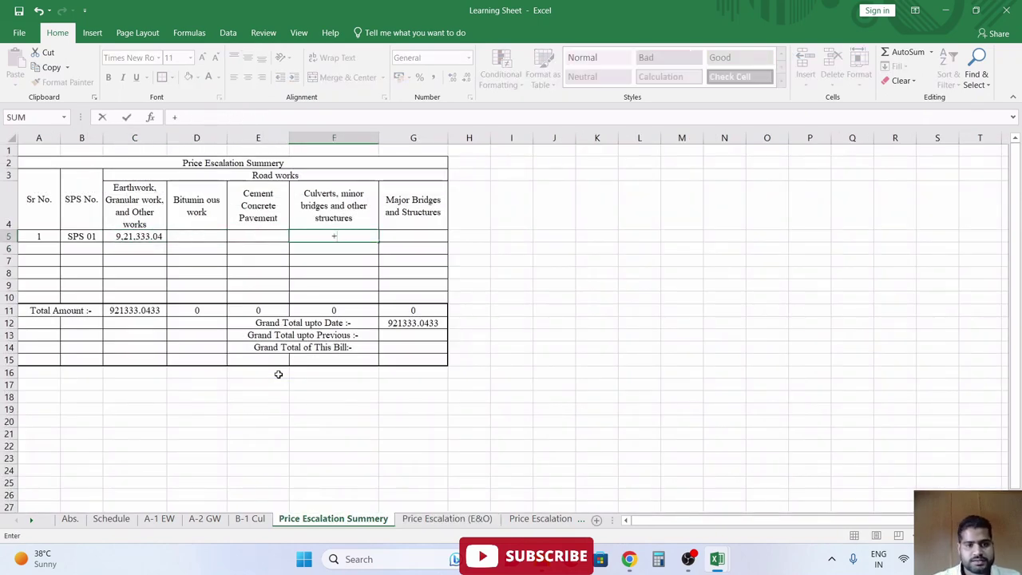
{"action": "left_click", "coordinate": [546, 519]}
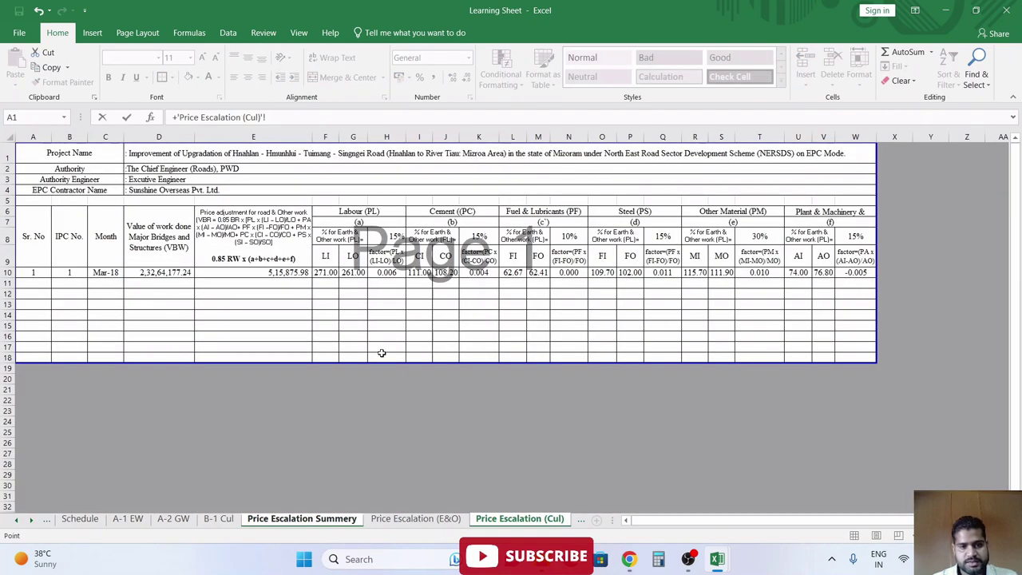
{"action": "left_click", "coordinate": [283, 272]}
{"action": "key", "text": "Return"}
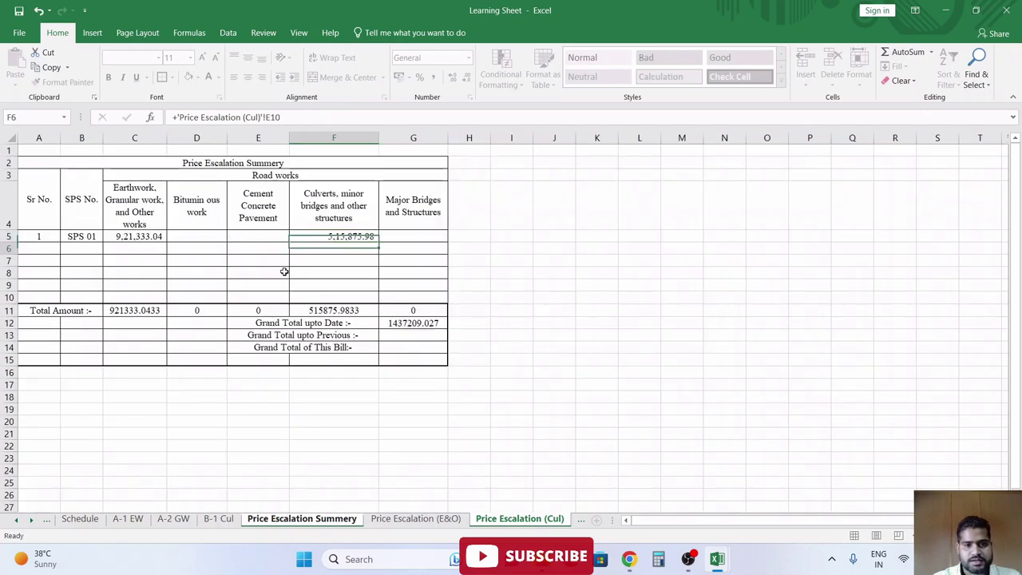
- Apply Comma Style to the Total Amount row and the grand total cells G12:G14
{"action": "key", "text": "Down"}
{"action": "key", "text": "Down"}
{"action": "key", "text": "Down"}
{"action": "key", "text": "Down"}
{"action": "key", "text": "Down"}
{"action": "key", "text": "Left"}
{"action": "key", "text": "Left"}
{"action": "key", "text": "Left"}
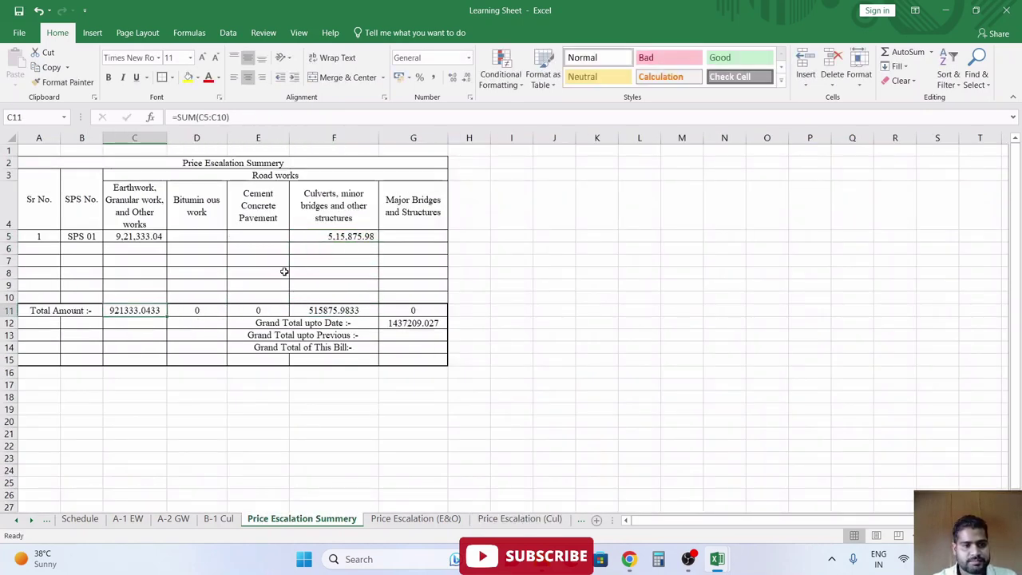
{"action": "key", "text": "shift+Right"}
{"action": "key", "text": "shift+Right"}
{"action": "key", "text": "shift+Right"}
{"action": "key", "text": "shift+Right"}
{"action": "key", "text": "shift+Left"}
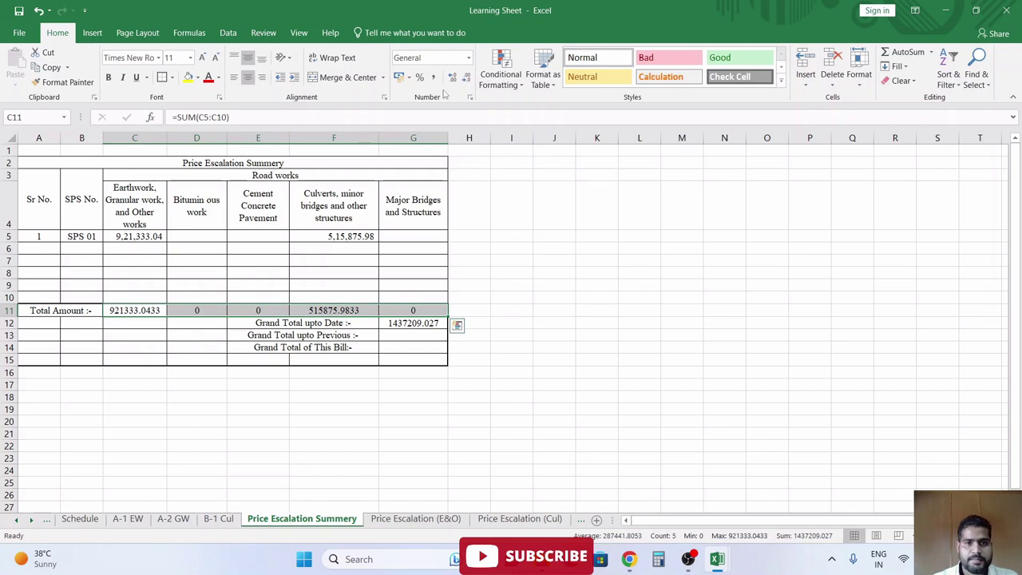
{"action": "left_click", "coordinate": [433, 77]}
{"action": "left_click", "coordinate": [339, 311]}
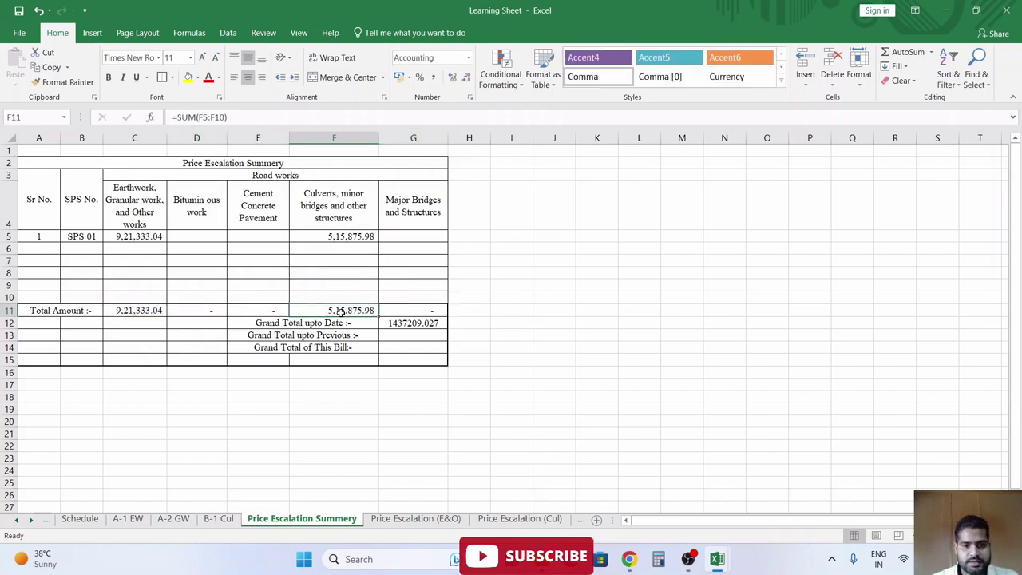
{"action": "left_click_drag", "start_coordinate": [406, 327], "coordinate": [411, 347]}
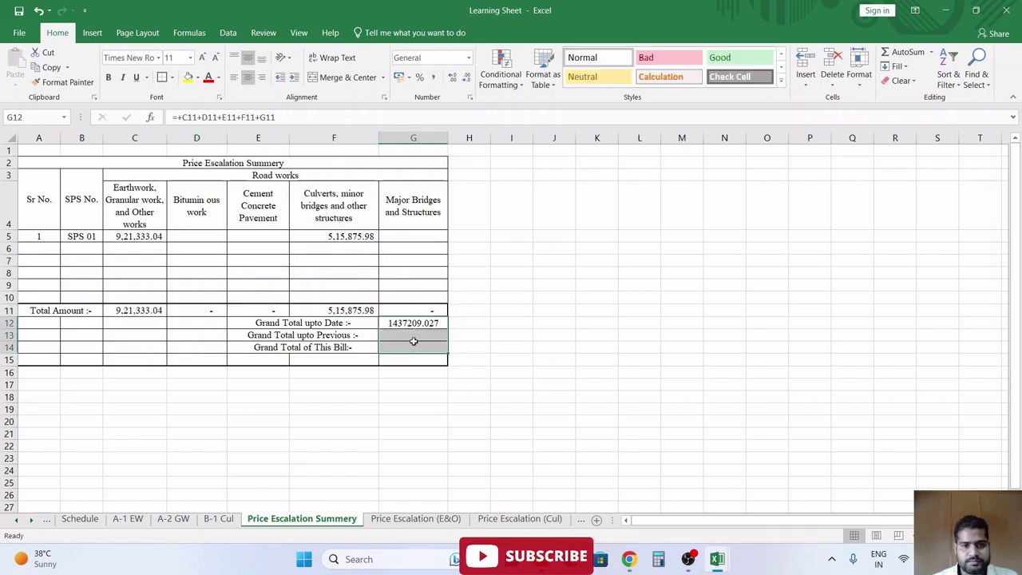
{"action": "left_click", "coordinate": [433, 77]}
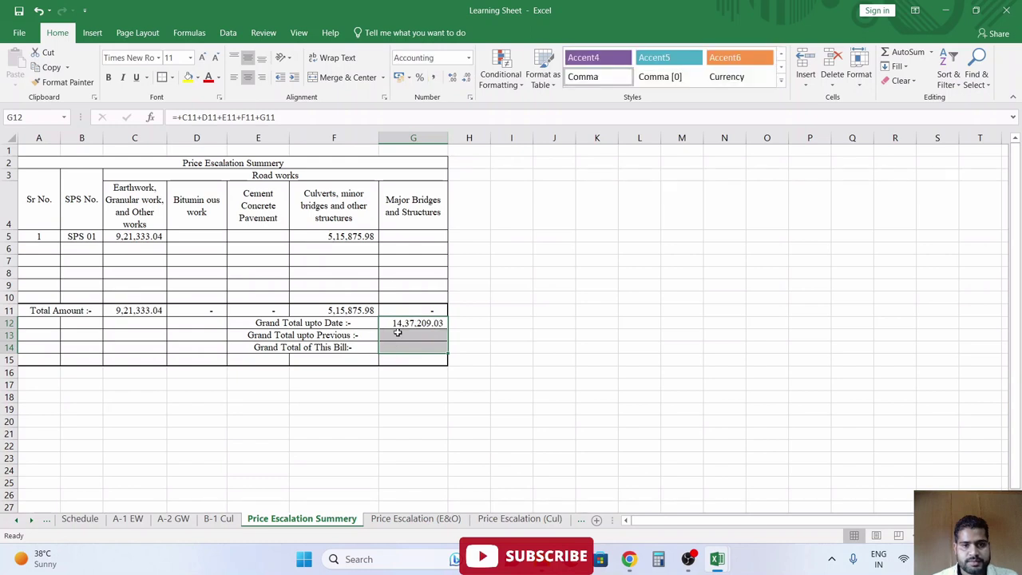
- Enter 0 in G13 and =+G12-G13 in G14, giving a bill total of 14,37,209.03
{"action": "left_click", "coordinate": [397, 334]}
{"action": "type", "text": "0"}
{"action": "key", "text": "Return"}
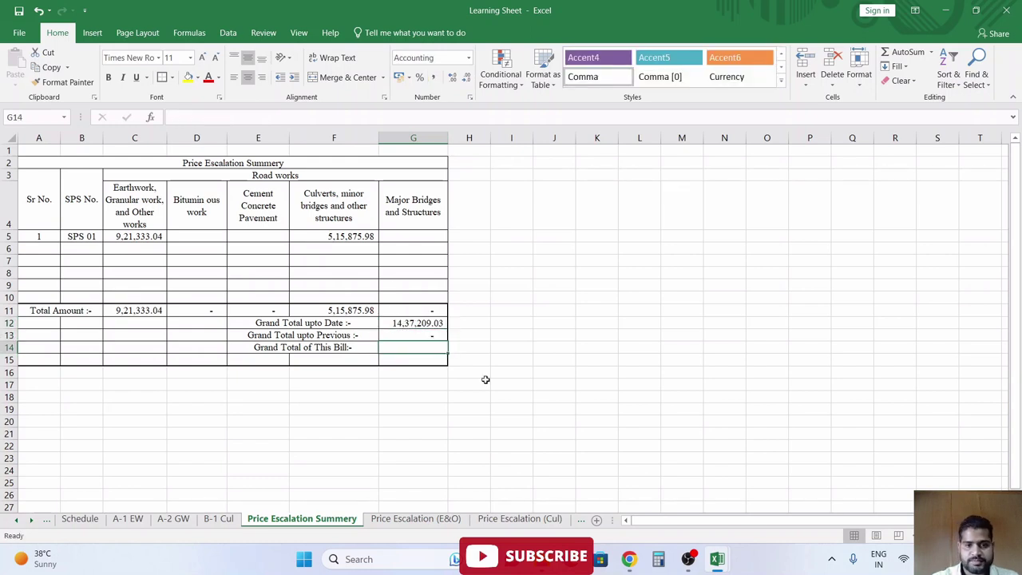
{"action": "type", "text": "+G12-G13"}
{"action": "key", "text": "Return"}
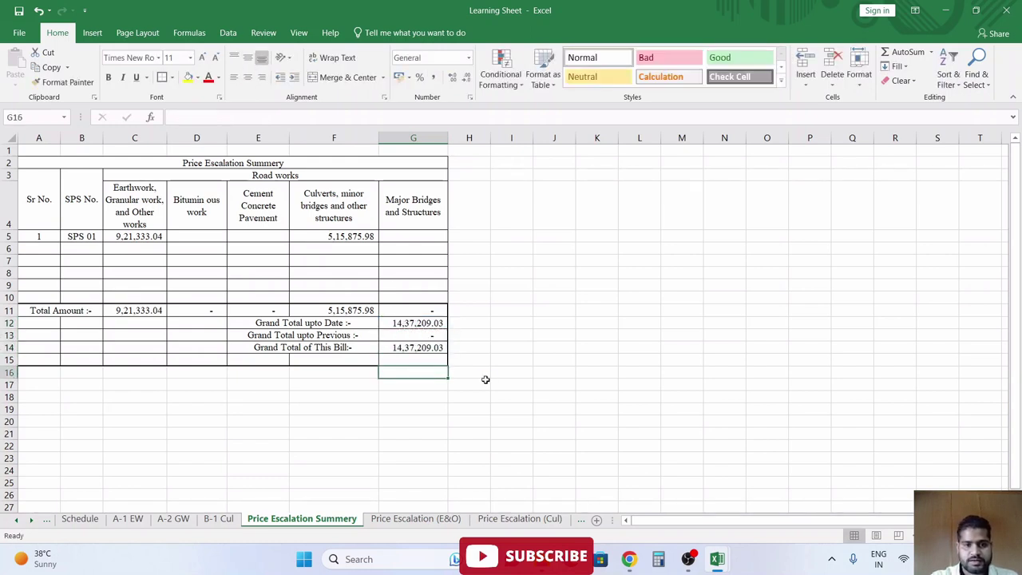
{"action": "key", "text": "Up"}
{"action": "key", "text": "Left"}
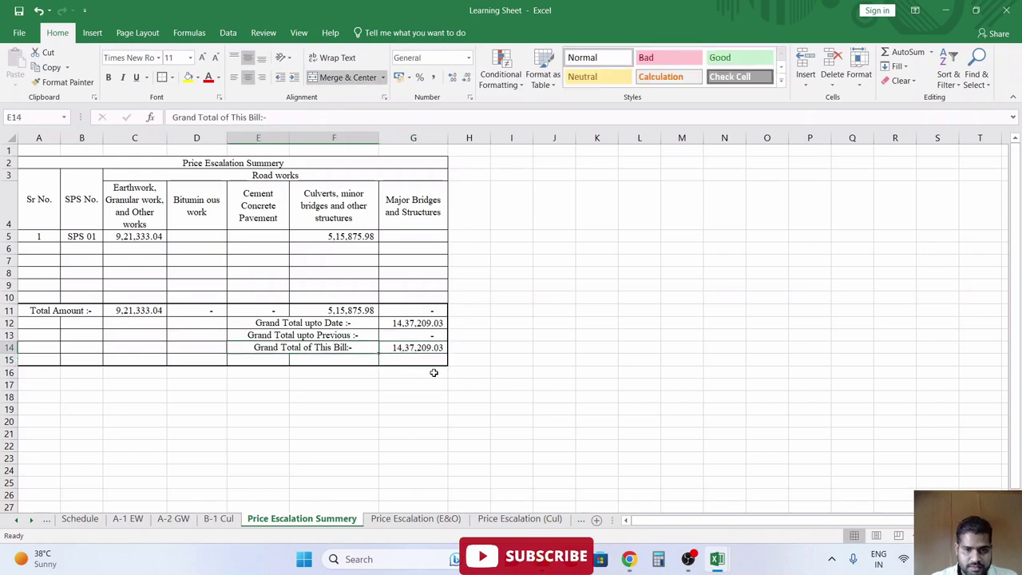
{"action": "left_click", "coordinate": [403, 347]}
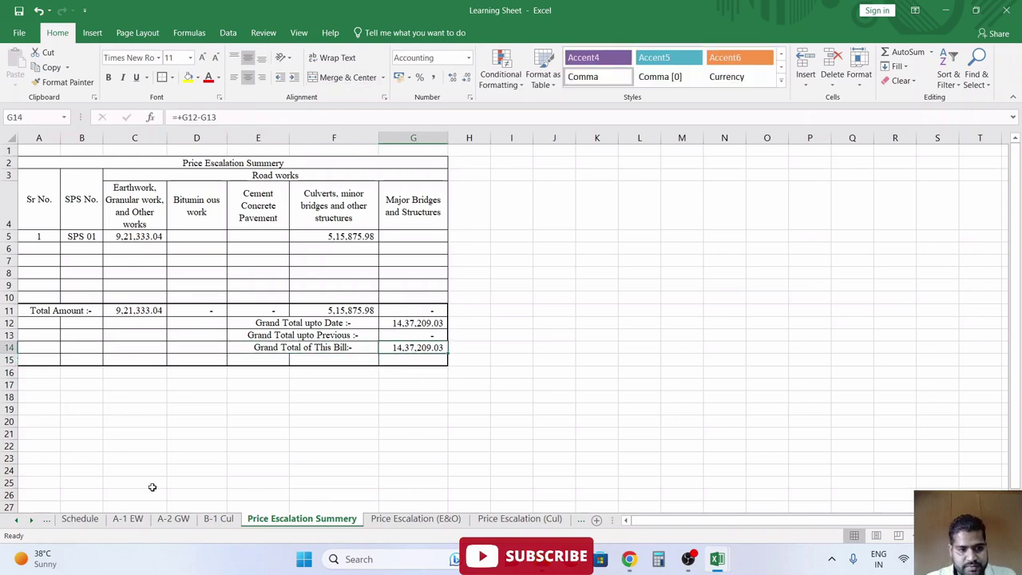
{"action": "left_click", "coordinate": [16, 519]}
- Link the Abs. sheet's price adjustment for this bill to the summary's G14 total
{"action": "left_click", "coordinate": [76, 519]}
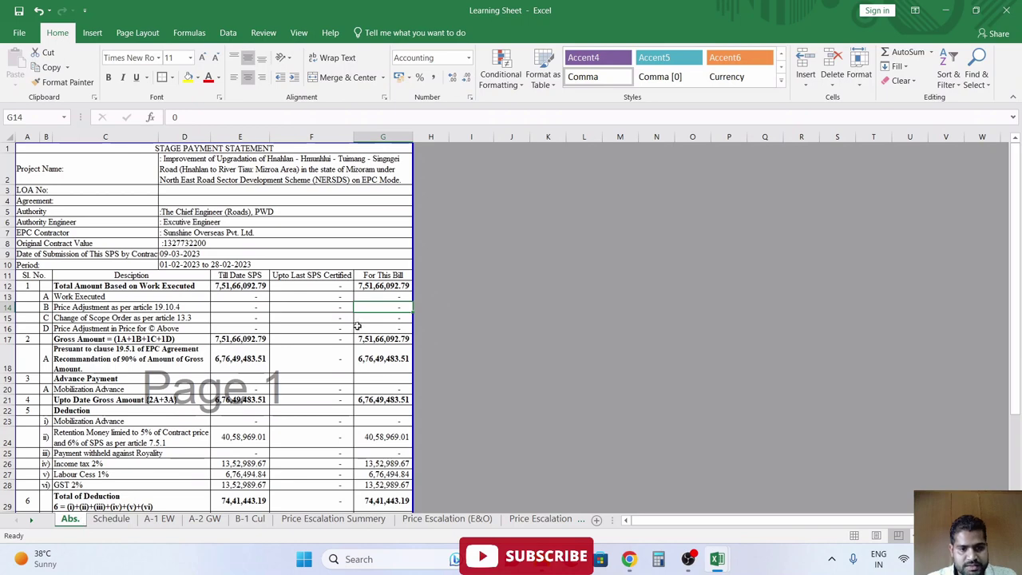
{"action": "type", "text": "+"}
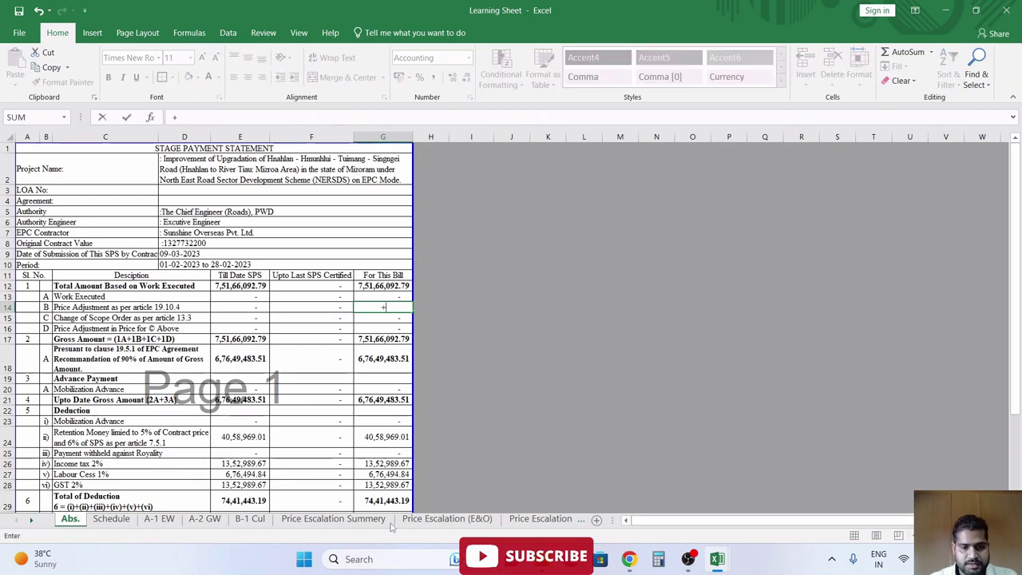
{"action": "left_click", "coordinate": [333, 518]}
{"action": "left_click", "coordinate": [432, 346]}
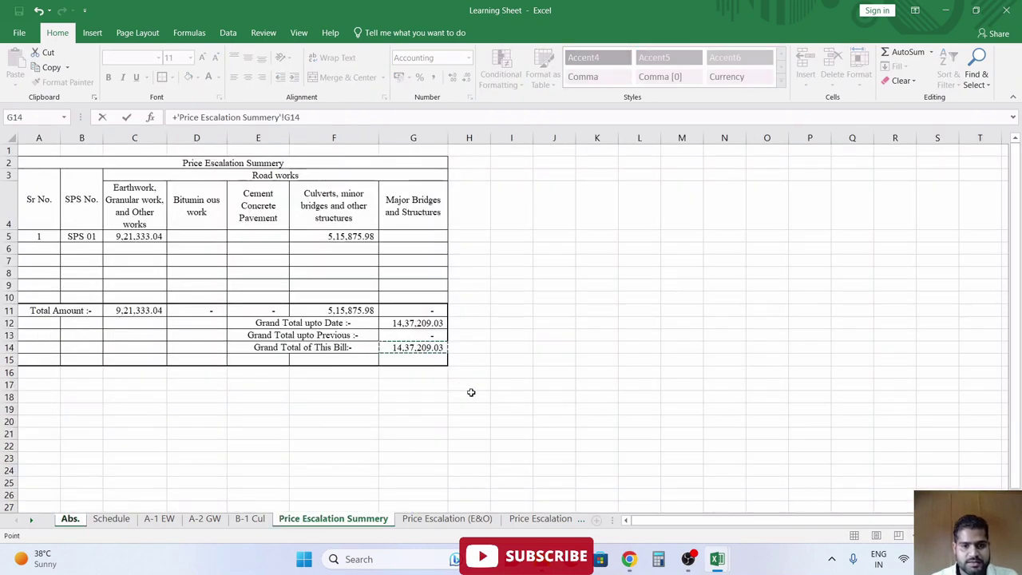
{"action": "key", "text": "Return"}
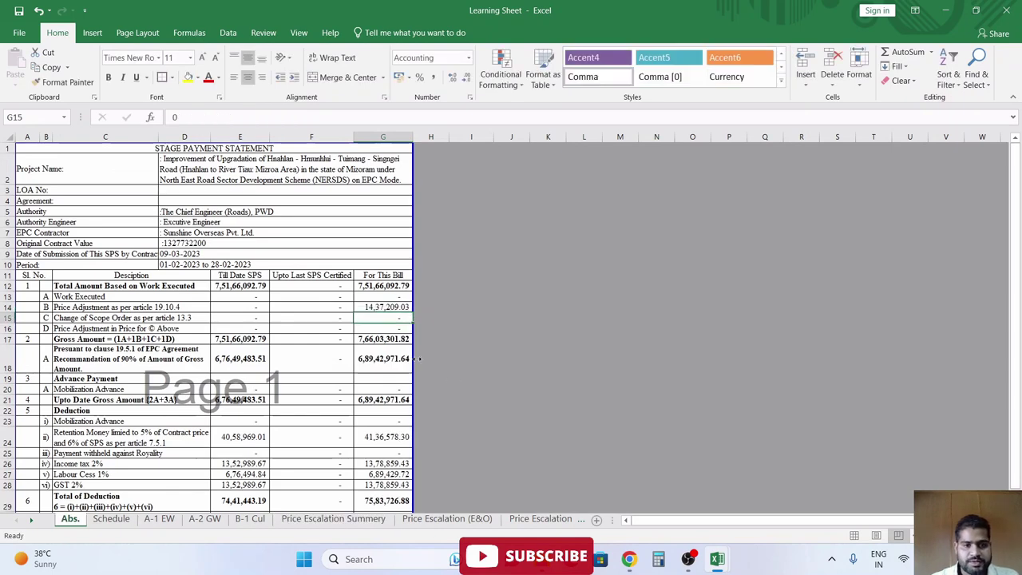
- Check the new price adjustment link and trace it back to the summary with Ctrl+[
{"action": "left_click", "coordinate": [367, 287]}
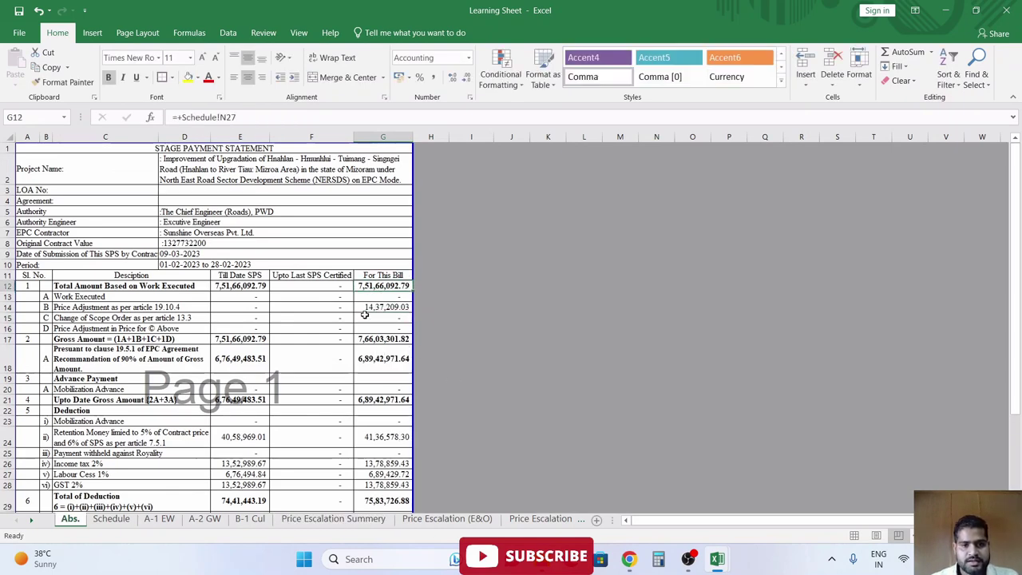
{"action": "left_click", "coordinate": [365, 308]}
{"action": "scroll", "coordinate": [379, 323], "scroll_direction": "down", "scroll_amount": 3}
{"action": "scroll", "coordinate": [377, 324], "scroll_direction": "down", "scroll_amount": 2}
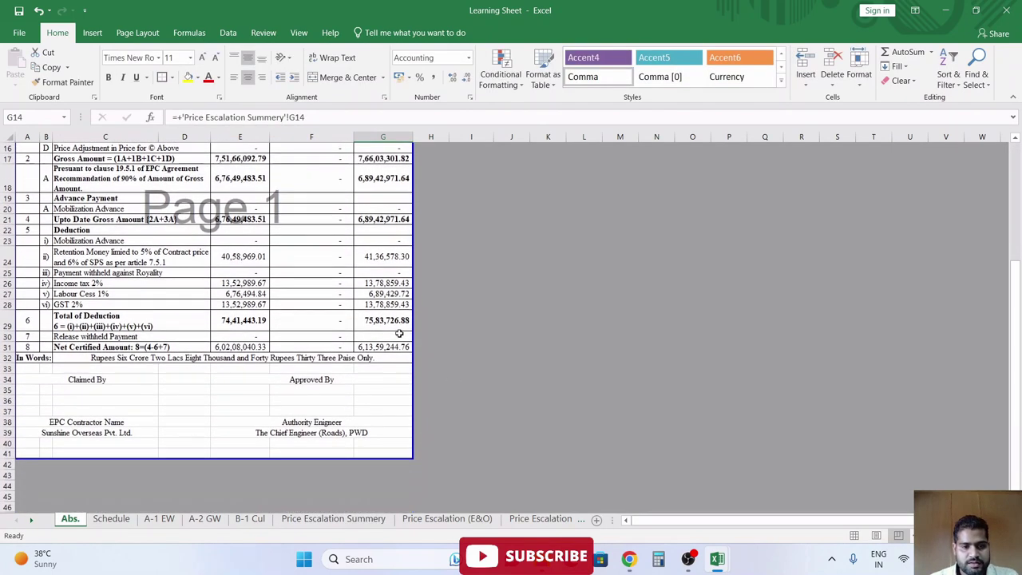
{"action": "scroll", "coordinate": [373, 326], "scroll_direction": "up", "scroll_amount": 4}
{"action": "scroll", "coordinate": [370, 328], "scroll_direction": "up", "scroll_amount": 1}
{"action": "key", "text": "ctrl+bracketleft"}
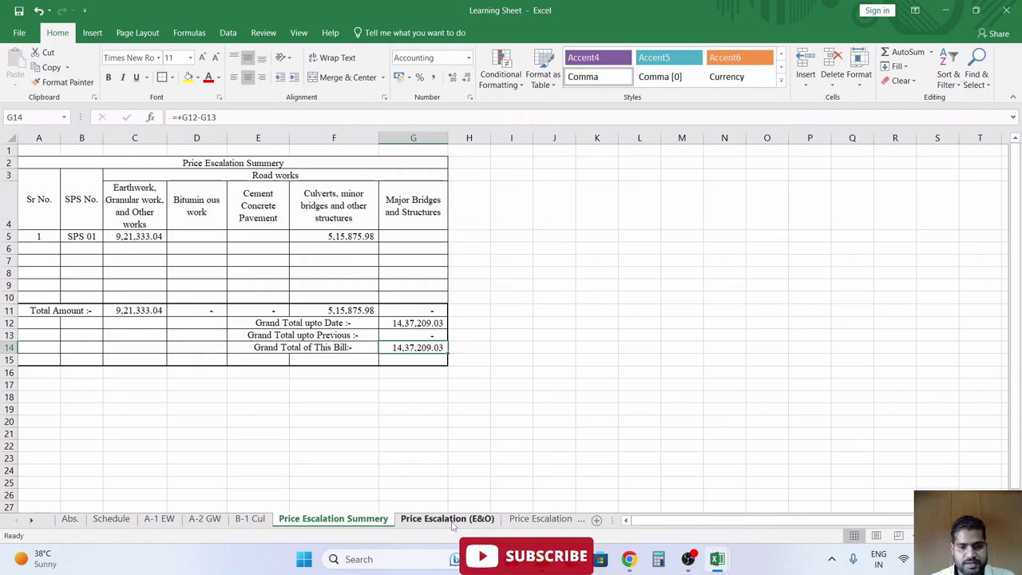
- Insert blank rows above the Price Escalation Summery table
{"action": "left_click", "coordinate": [446, 518]}
{"action": "left_click", "coordinate": [333, 518]}
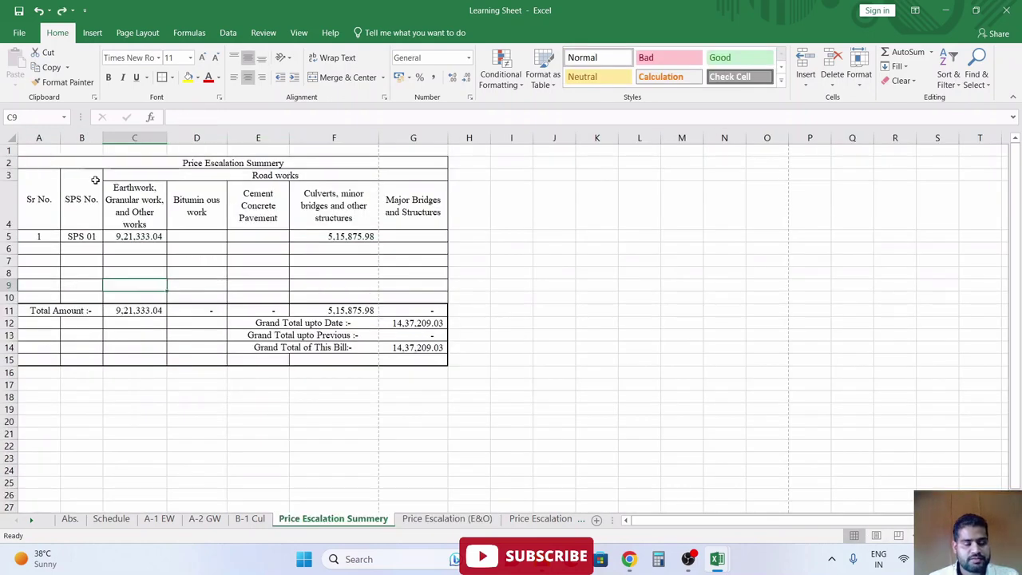
{"action": "left_click", "coordinate": [6, 149]}
{"action": "key", "text": "ctrl+shift+plus"}
{"action": "key", "text": "ctrl+shift+plus"}
{"action": "key", "text": "ctrl+shift+plus"}
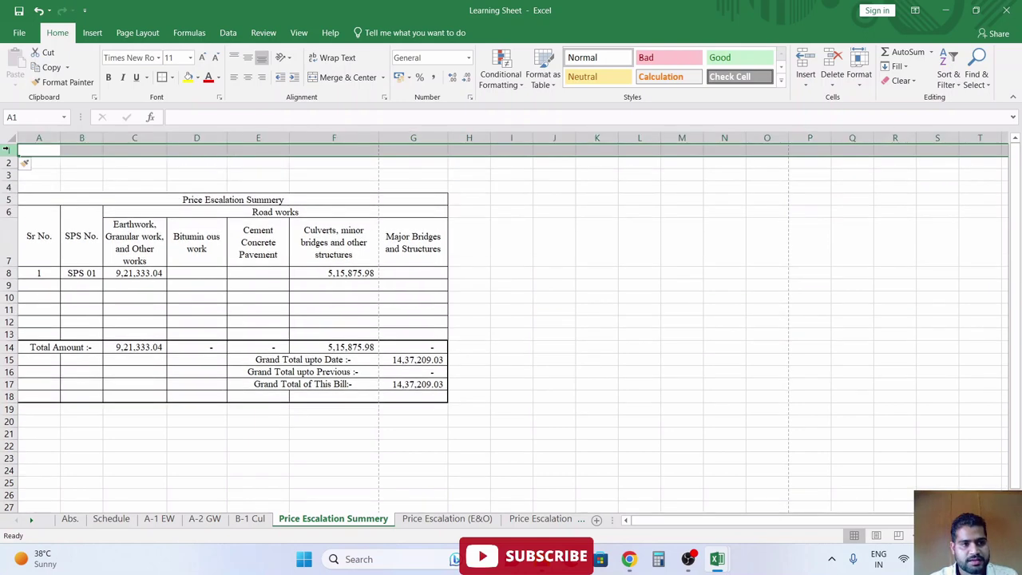
{"action": "key", "text": "ctrl+shift+plus"}
- Merge A1:B4 across and give it All Borders
{"action": "left_click_drag", "start_coordinate": [39, 150], "coordinate": [81, 187]}
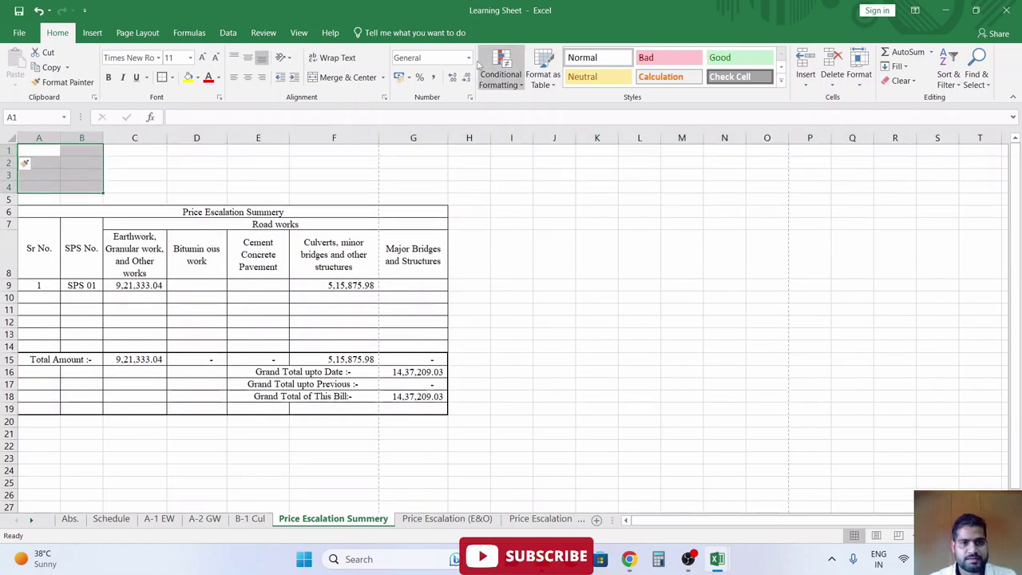
{"action": "left_click", "coordinate": [389, 76]}
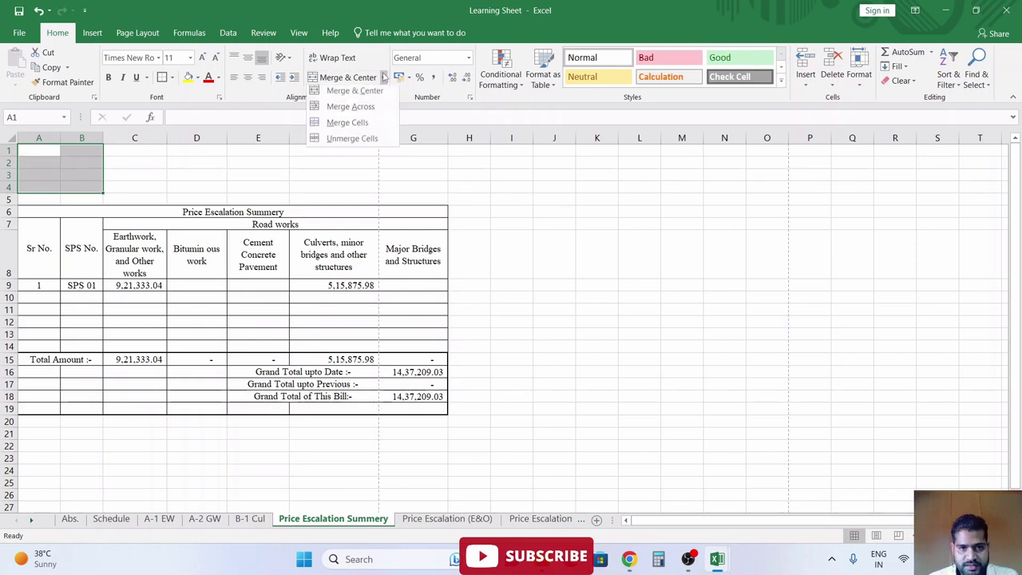
{"action": "left_click", "coordinate": [374, 108]}
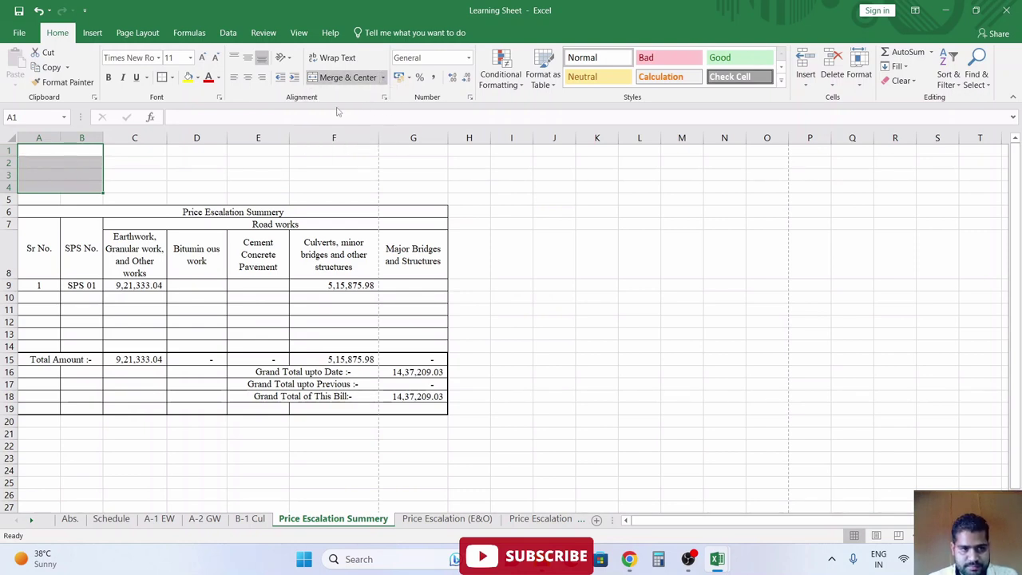
{"action": "left_click", "coordinate": [173, 79]}
{"action": "left_click", "coordinate": [169, 192]}
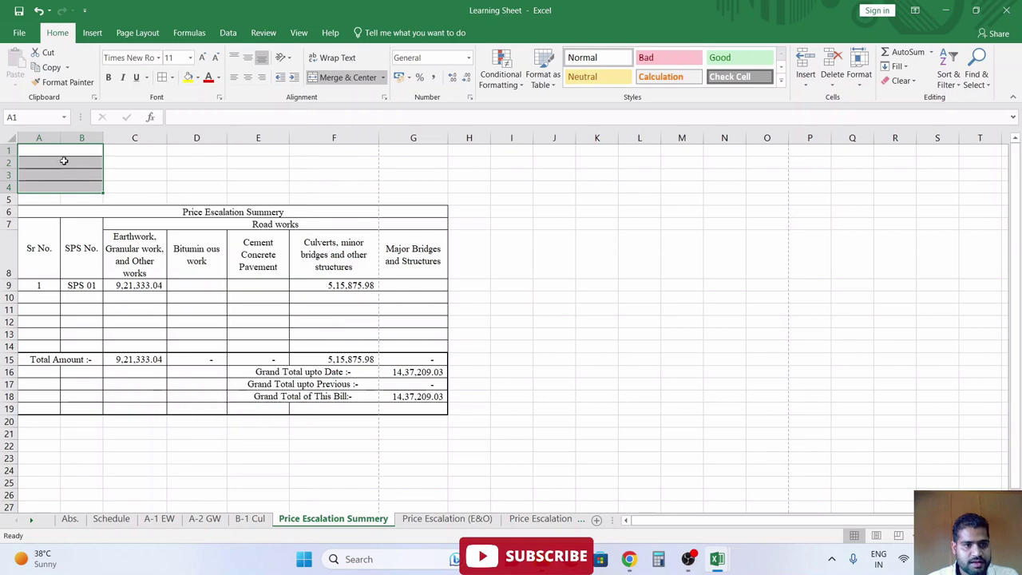
- Link A1 to the Project Name heading on Price Escalation (E&O)
{"action": "left_click", "coordinate": [64, 152]}
{"action": "type", "text": "+"}
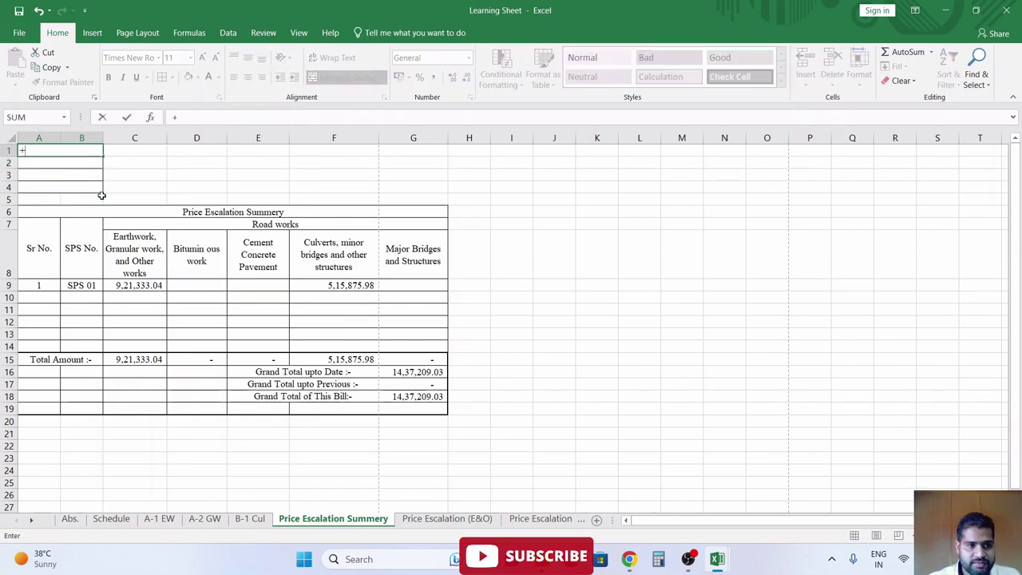
{"action": "left_click", "coordinate": [447, 518]}
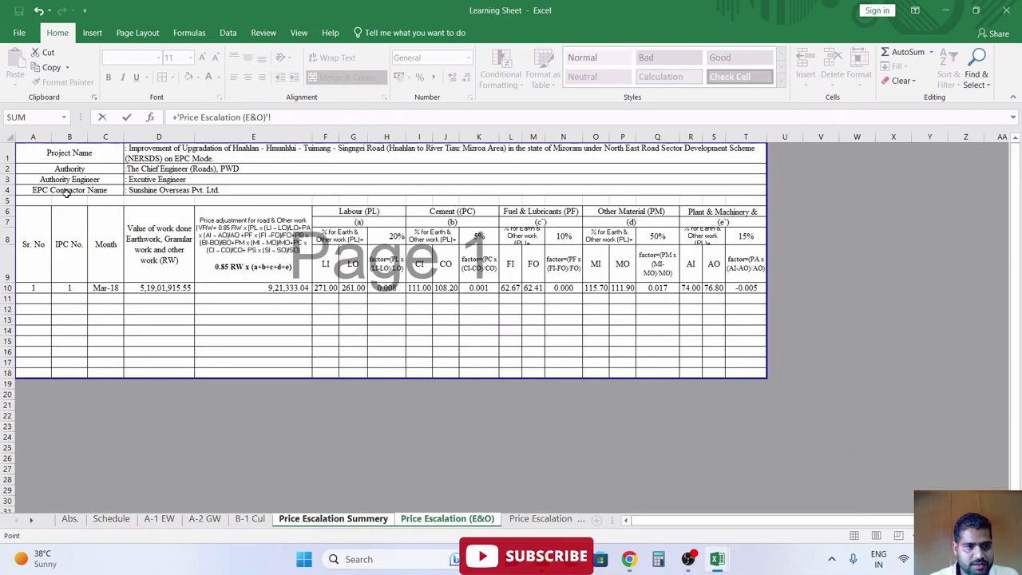
{"action": "left_click", "coordinate": [84, 153]}
{"action": "key", "text": "Return"}
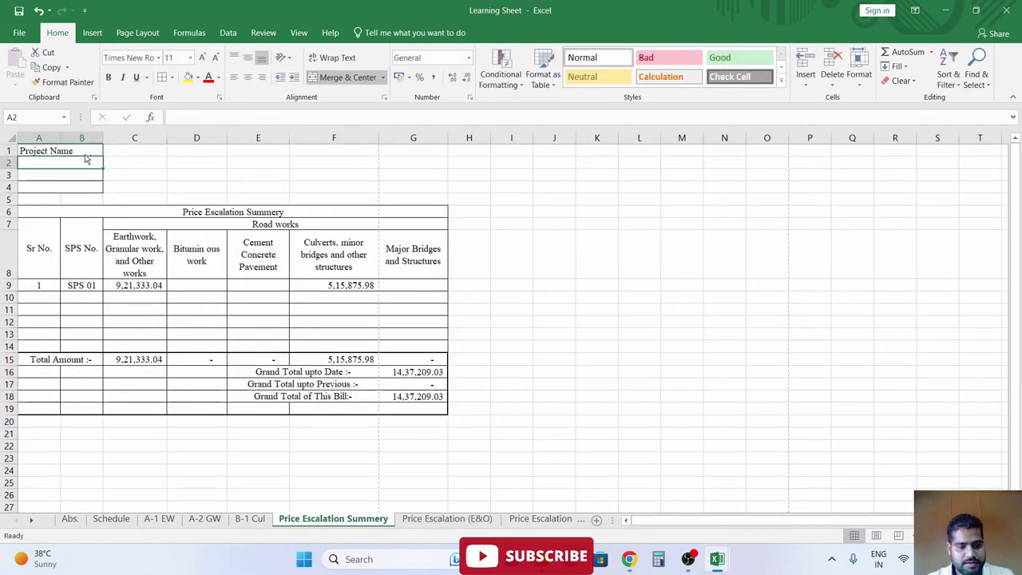
- Fill in the Authority, Authority Engineer and EPC Contractor Name labels and widen column B
{"action": "key", "text": "ctrl+d"}
{"action": "key", "text": "Down"}
{"action": "key", "text": "ctrl+d"}
{"action": "key", "text": "Down"}
{"action": "key", "text": "ctrl+d"}
{"action": "key", "text": "Down"}
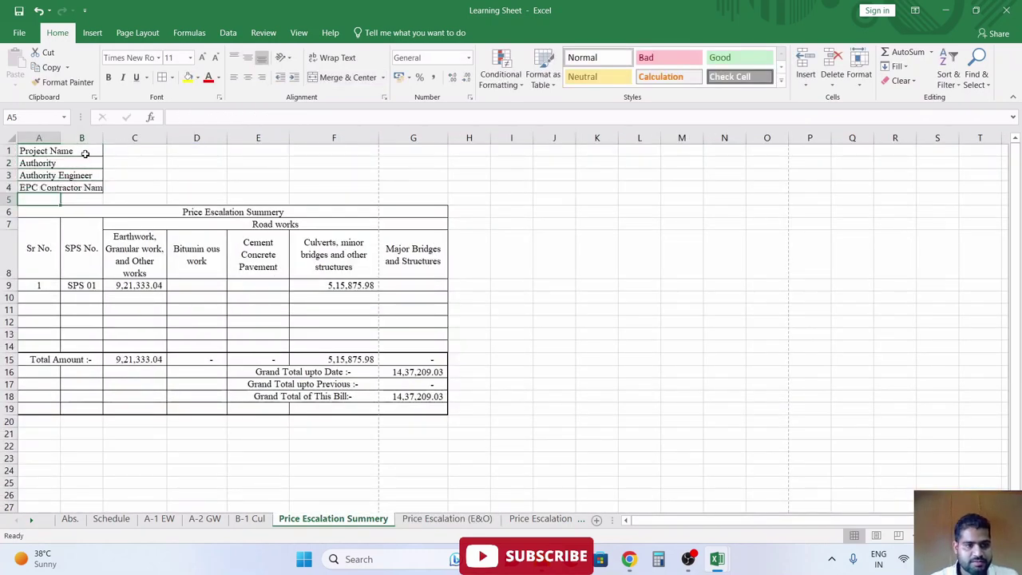
{"action": "left_click_drag", "start_coordinate": [103, 138], "coordinate": [422, 190]}
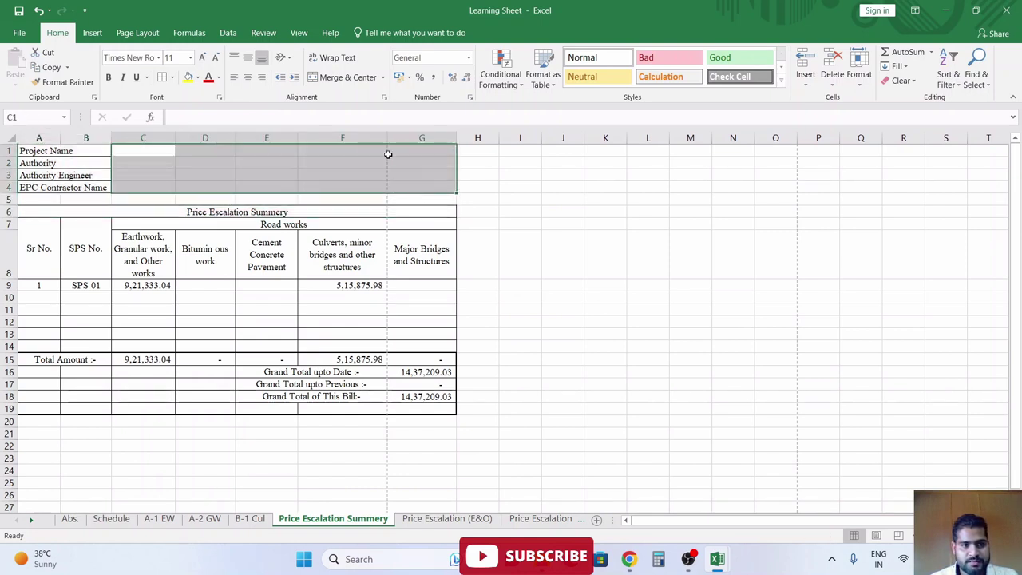
- Merge C1:G4 across and link C1 to the project name on Price Escalation (E&O)
{"action": "left_click", "coordinate": [383, 78]}
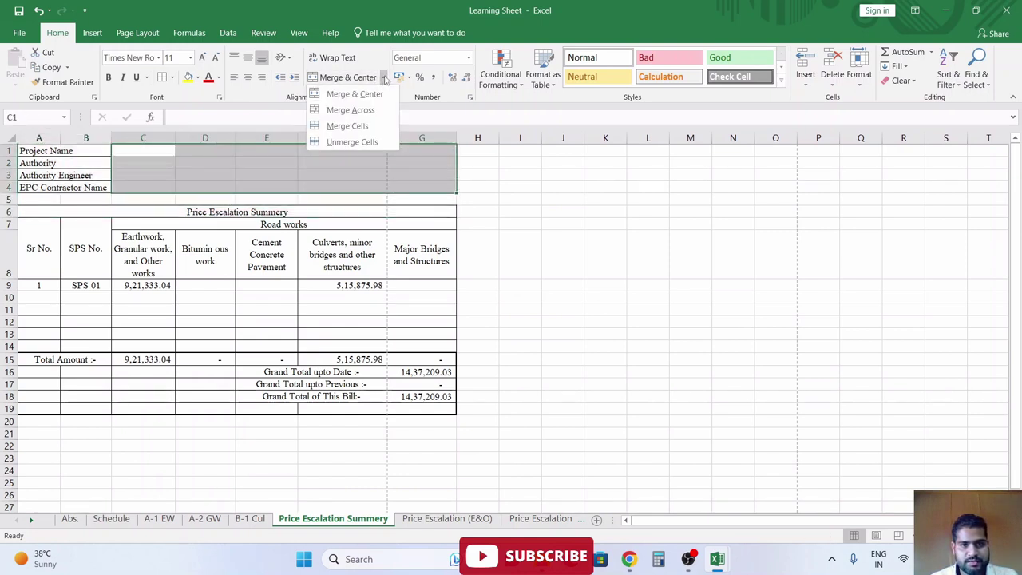
{"action": "left_click", "coordinate": [376, 116]}
{"action": "left_click", "coordinate": [169, 150]}
{"action": "type", "text": "+"}
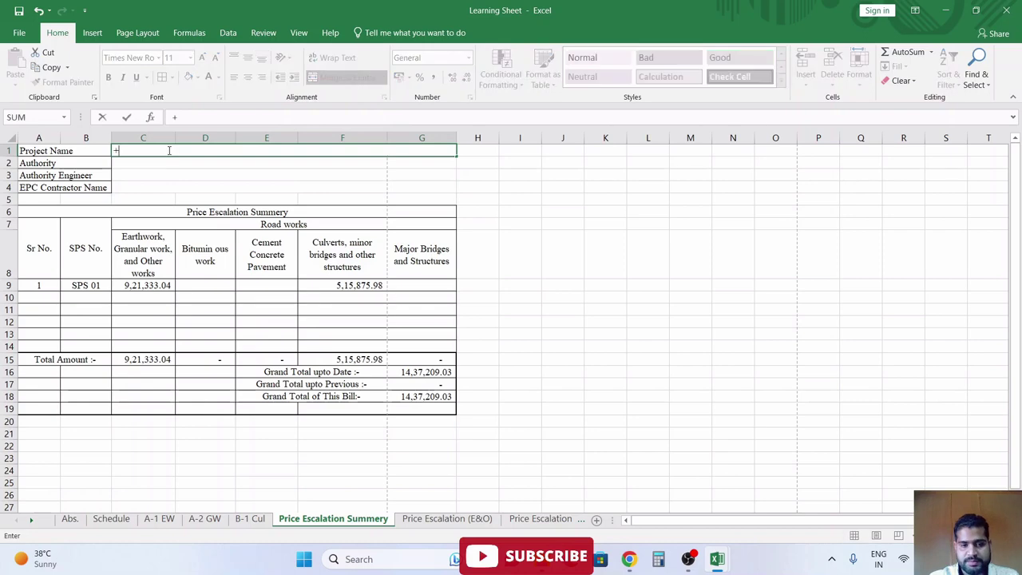
{"action": "left_click", "coordinate": [447, 518]}
{"action": "left_click", "coordinate": [194, 153]}
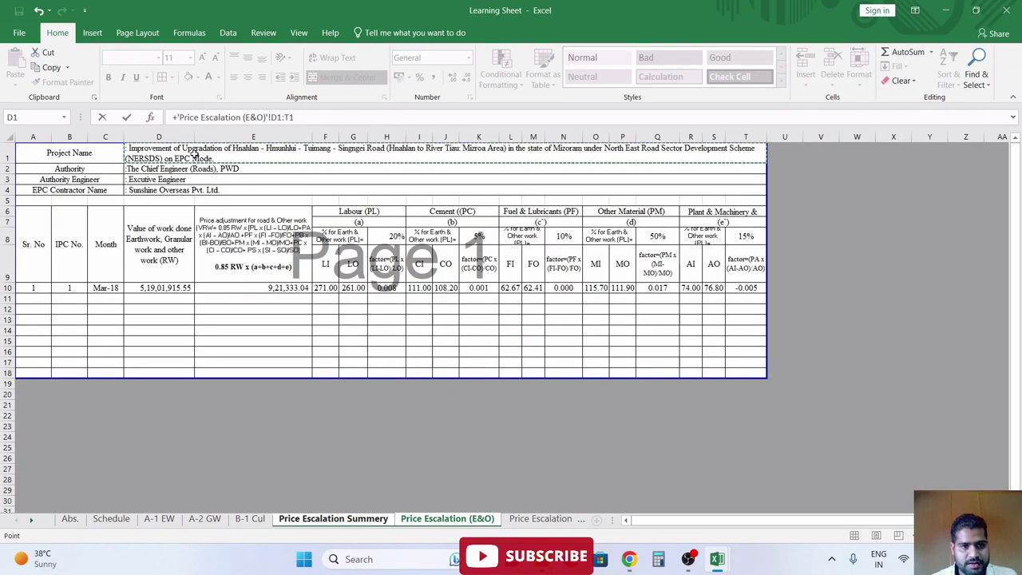
{"action": "key", "text": "Return"}
{"action": "left_click", "coordinate": [194, 153]}
{"action": "key", "text": "F2"}
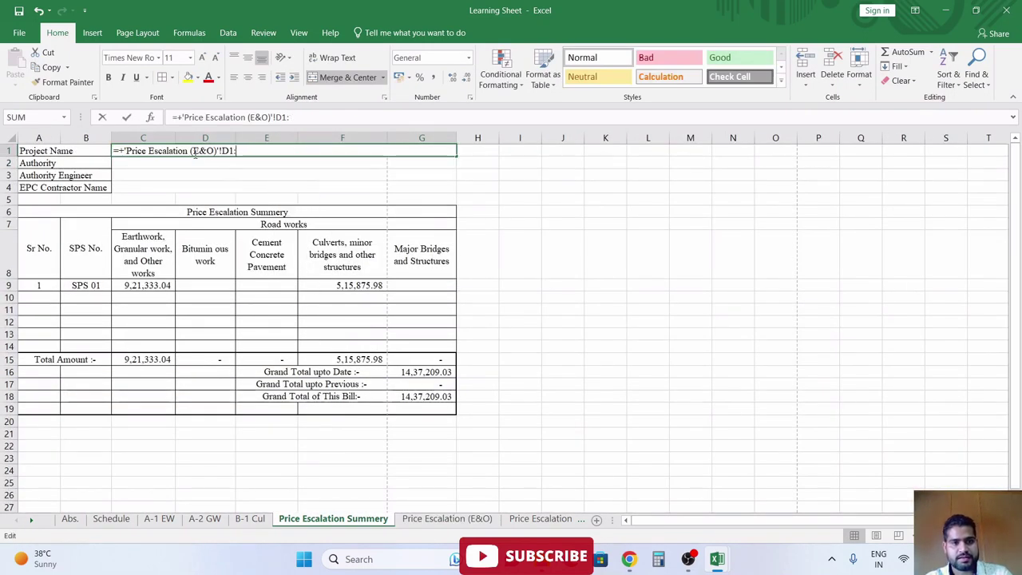
{"action": "key", "text": "BackSpace"}
{"action": "key", "text": "BackSpace"}
{"action": "key", "text": "BackSpace"}
{"action": "key", "text": "Return"}
- Link C2:C4 to the Authority, Authority Engineer and EPC contractor values
{"action": "key", "text": "ctrl+d"}
{"action": "key", "text": "Down"}
{"action": "key", "text": "ctrl+d"}
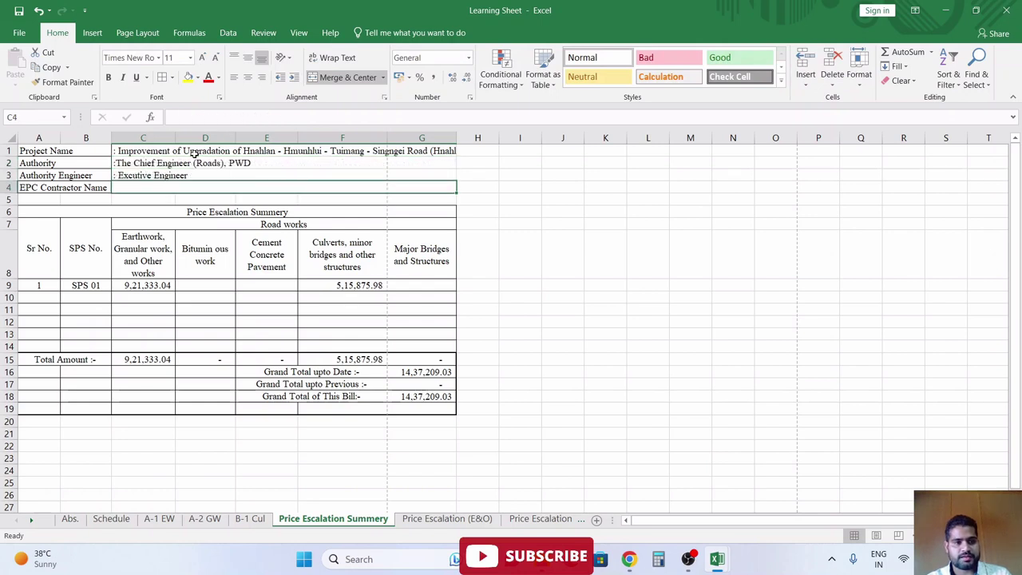
{"action": "key", "text": "Down"}
{"action": "key", "text": "ctrl+d"}
{"action": "key", "text": "Down"}
{"action": "key", "text": "Down"}
- Apply All Borders to the header block A1:G4
{"action": "left_click", "coordinate": [194, 152]}
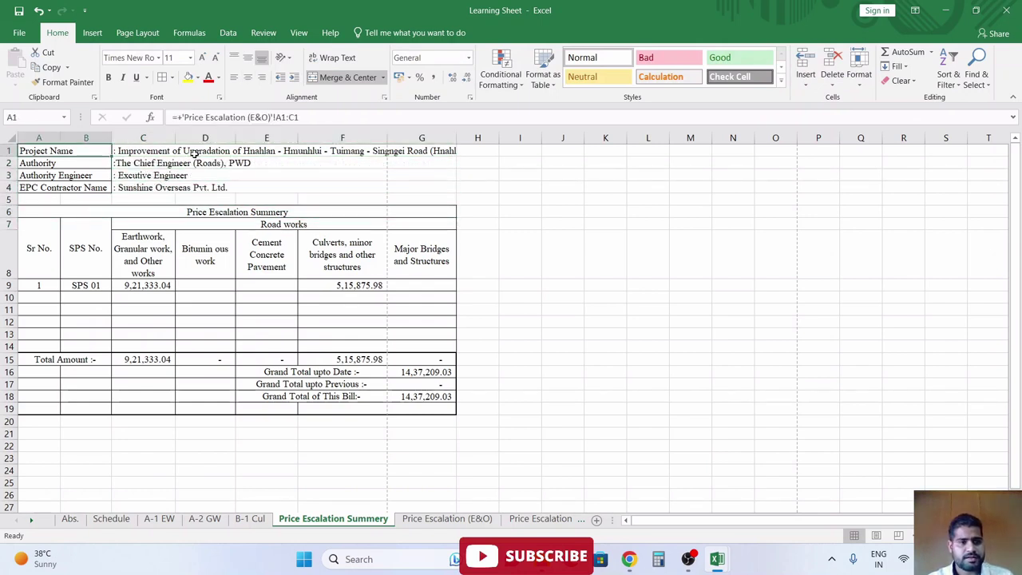
{"action": "key", "text": "shift+Left"}
{"action": "key", "text": "shift+Left"}
{"action": "key", "text": "shift+Down"}
{"action": "key", "text": "shift+Down"}
{"action": "key", "text": "shift+Down"}
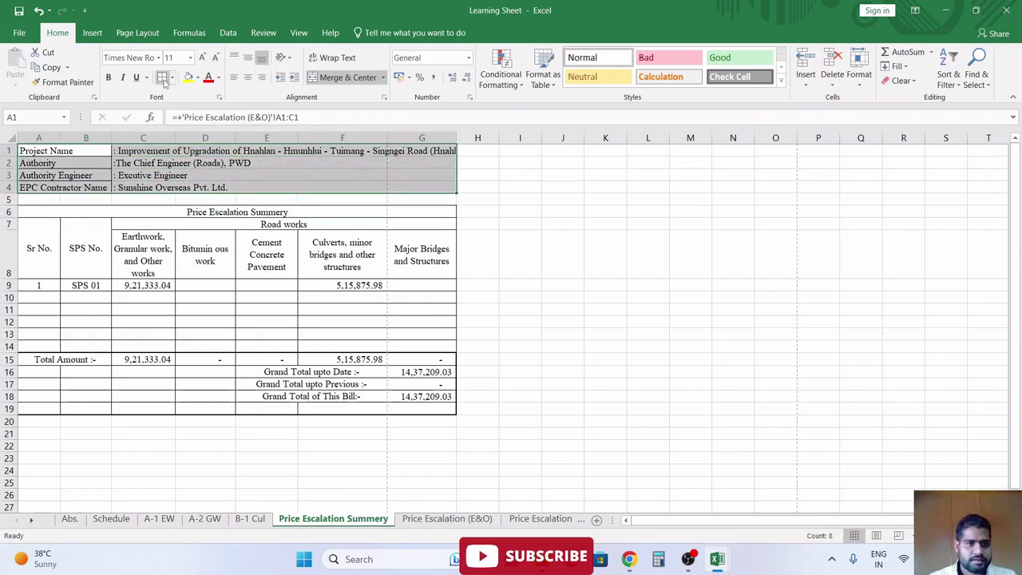
{"action": "left_click", "coordinate": [163, 80]}
{"action": "mouse_move", "coordinate": [88, 154]}
{"action": "left_mouse_down"}
{"action": "mouse_move", "coordinate": [335, 356]}
{"action": "mouse_move", "coordinate": [348, 411]}
{"action": "left_mouse_up"}
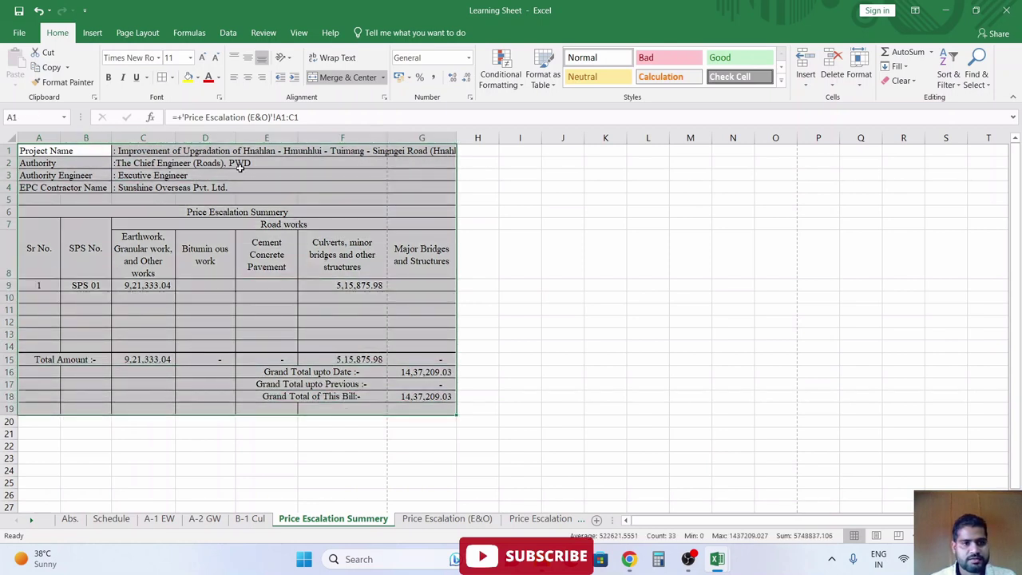
- Put a thick outside border around the summary table A1:G19
{"action": "left_click", "coordinate": [172, 77]}
{"action": "left_click", "coordinate": [192, 221]}
{"action": "left_click", "coordinate": [248, 255]}
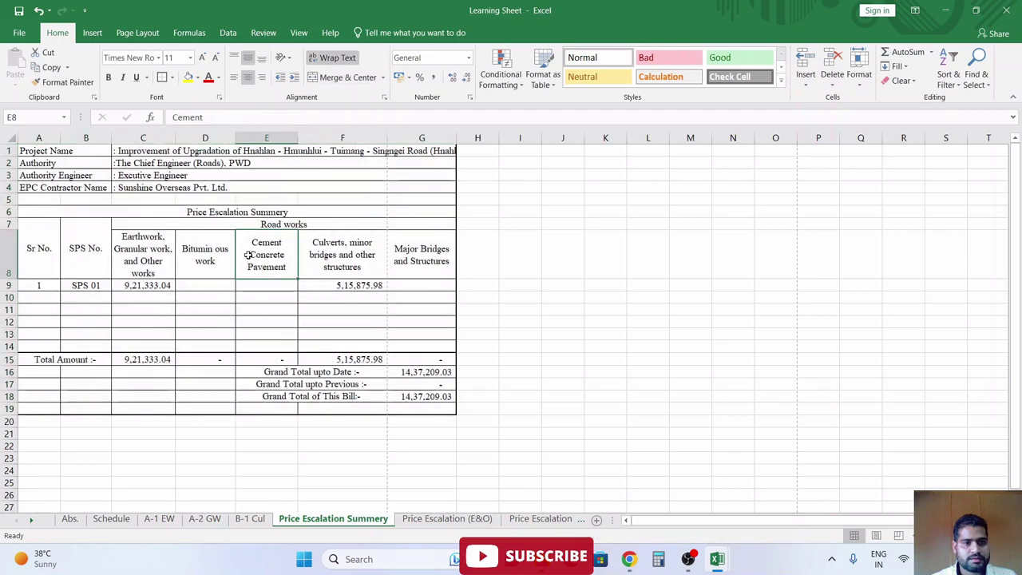
- Switch to Page Break Preview and open the print preview, showing a single page
{"action": "left_click", "coordinate": [898, 535]}
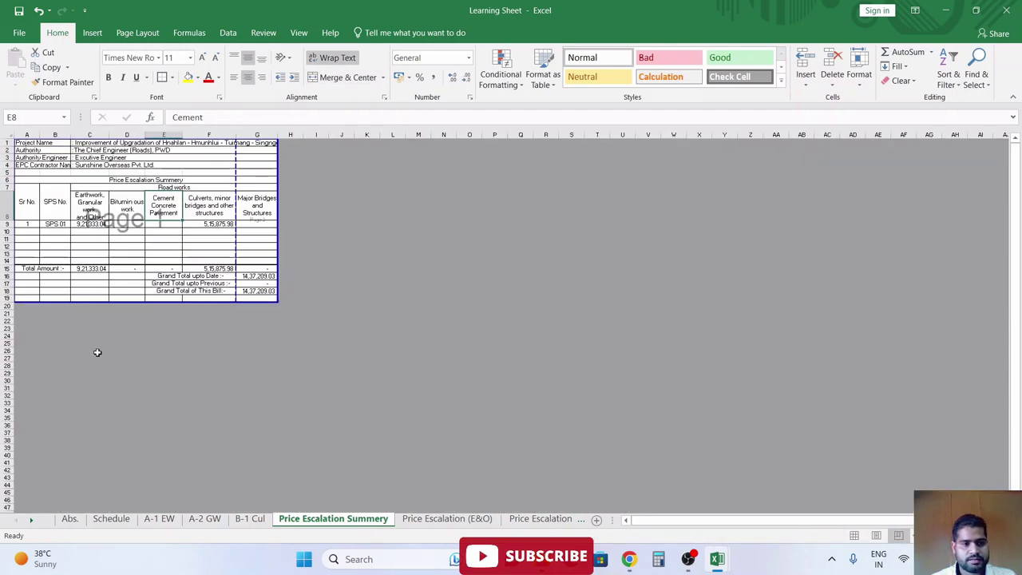
{"action": "scroll", "coordinate": [95, 348], "scroll_direction": "up", "scroll_amount": 2}
{"action": "scroll", "coordinate": [63, 312], "scroll_direction": "up", "scroll_amount": 2}
{"action": "scroll", "coordinate": [63, 312], "scroll_direction": "up", "scroll_amount": 1}
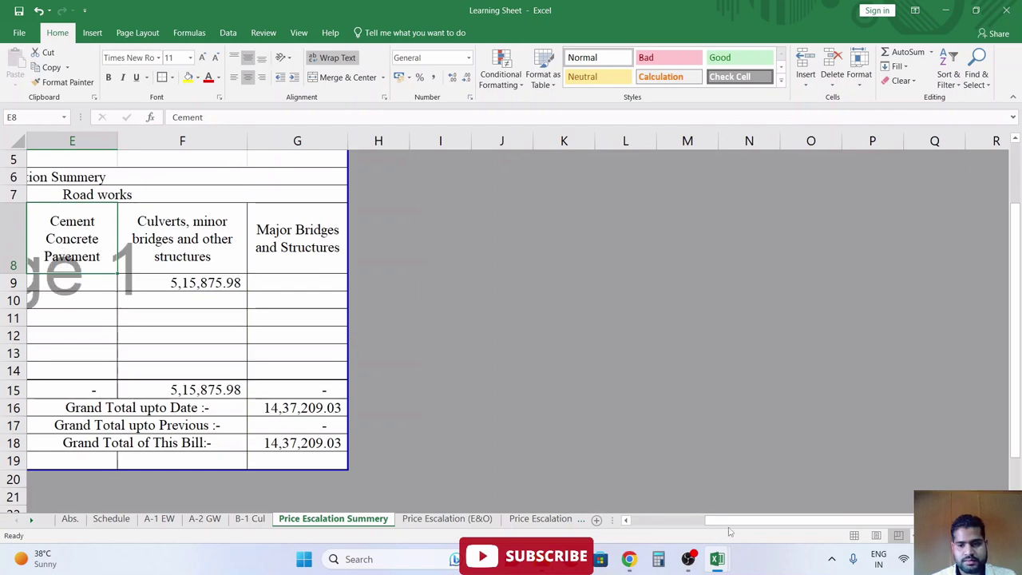
{"action": "left_click_drag", "start_coordinate": [723, 519], "coordinate": [567, 523]}
{"action": "scroll", "coordinate": [301, 356], "scroll_direction": "up", "scroll_amount": 2}
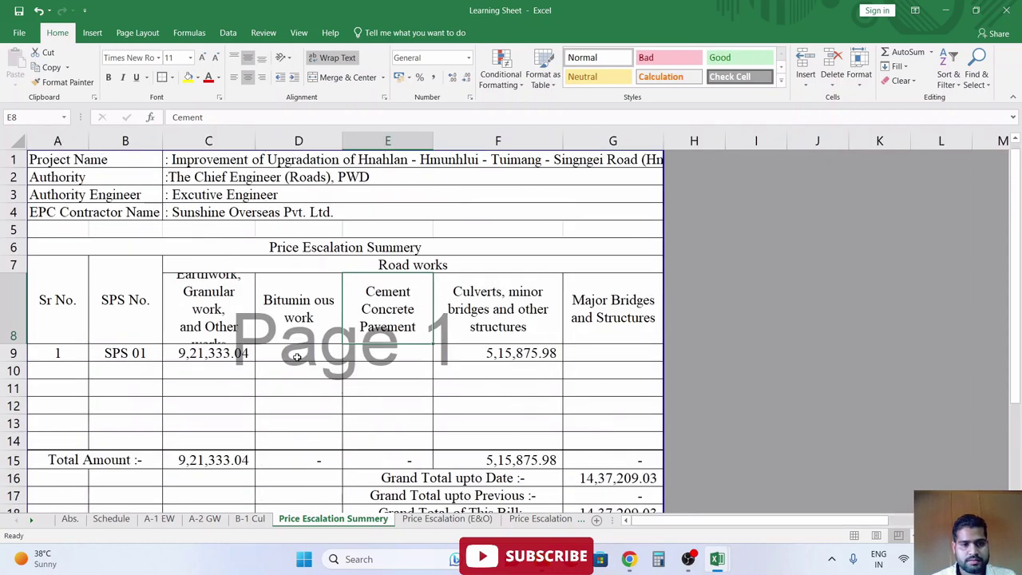
{"action": "scroll", "coordinate": [296, 357], "scroll_direction": "down", "scroll_amount": 2}
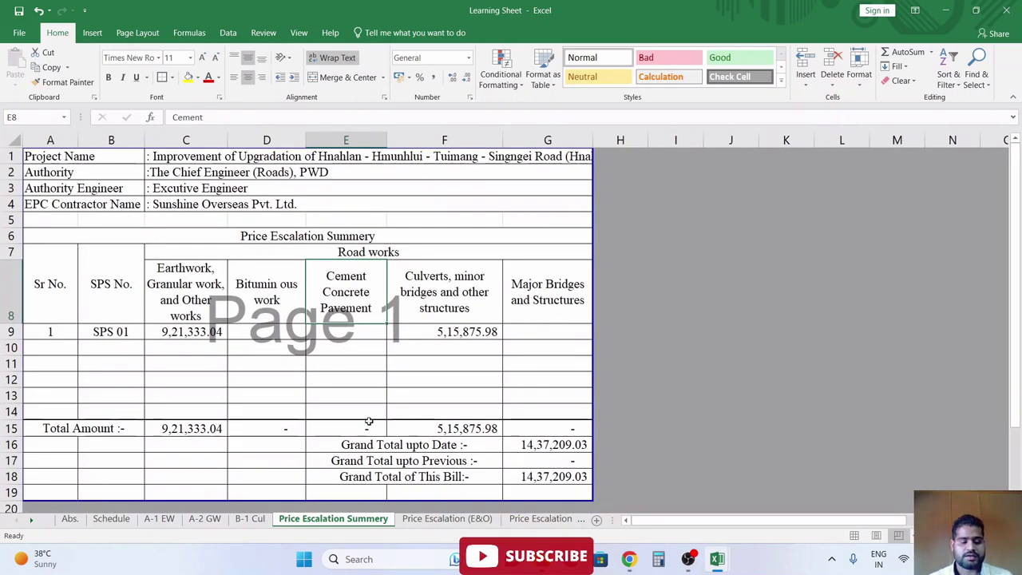
{"action": "key", "text": "ctrl+p"}
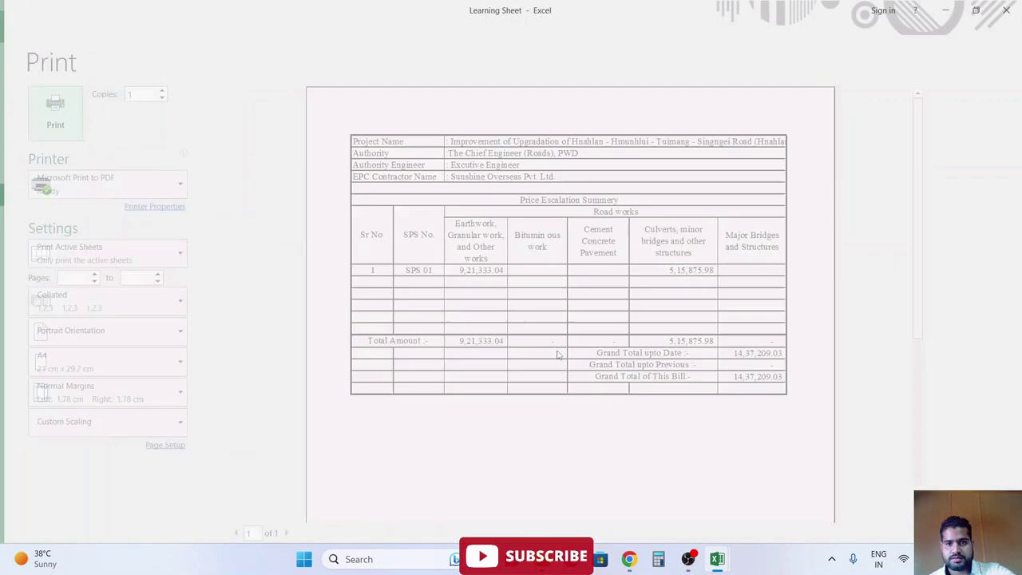
- Close the print preview and review the Abs., E&O, Cul and Index Price sheets
{"action": "left_click", "coordinate": [72, 518]}
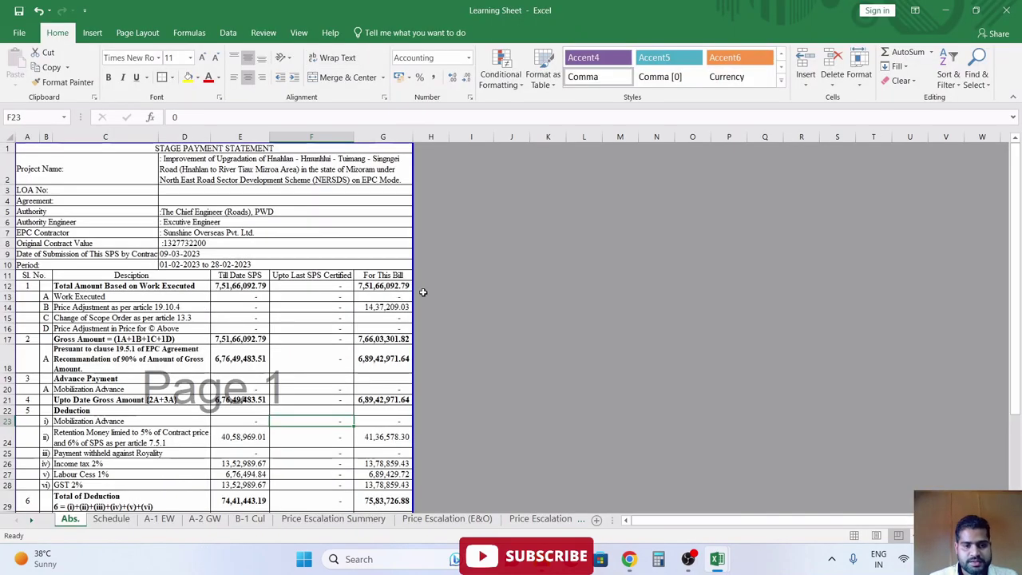
{"action": "scroll", "coordinate": [423, 292], "scroll_direction": "down", "scroll_amount": 2}
{"action": "scroll", "coordinate": [423, 292], "scroll_direction": "down", "scroll_amount": 1}
{"action": "scroll", "coordinate": [447, 383], "scroll_direction": "up", "scroll_amount": 3}
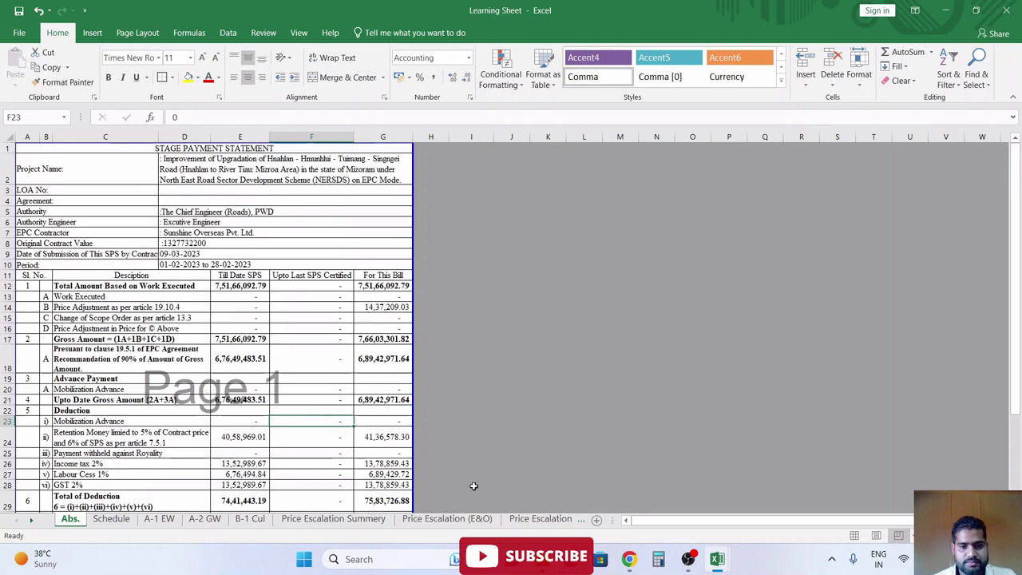
{"action": "left_click", "coordinate": [447, 527]}
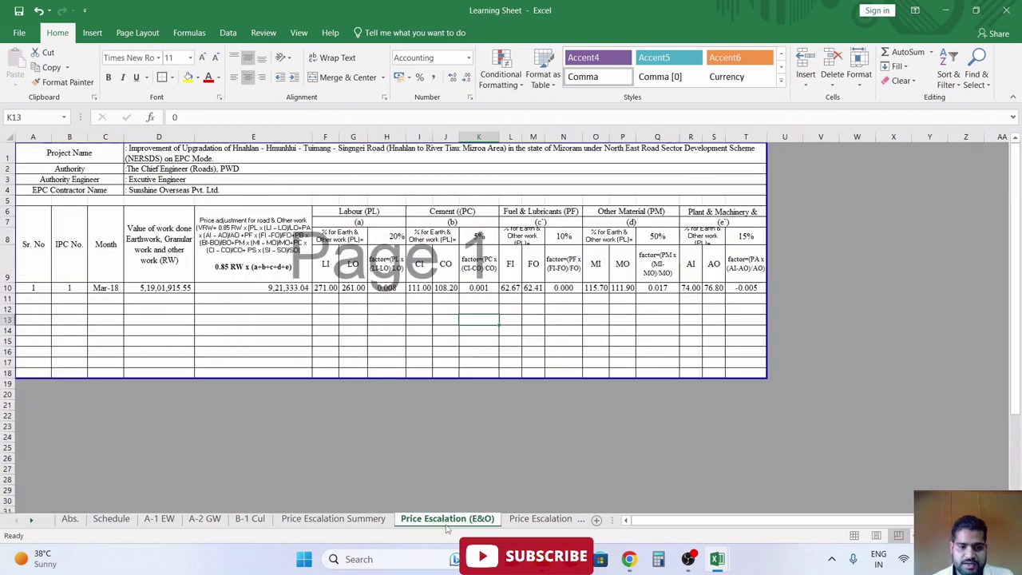
{"action": "left_click", "coordinate": [375, 416]}
{"action": "left_click", "coordinate": [545, 525]}
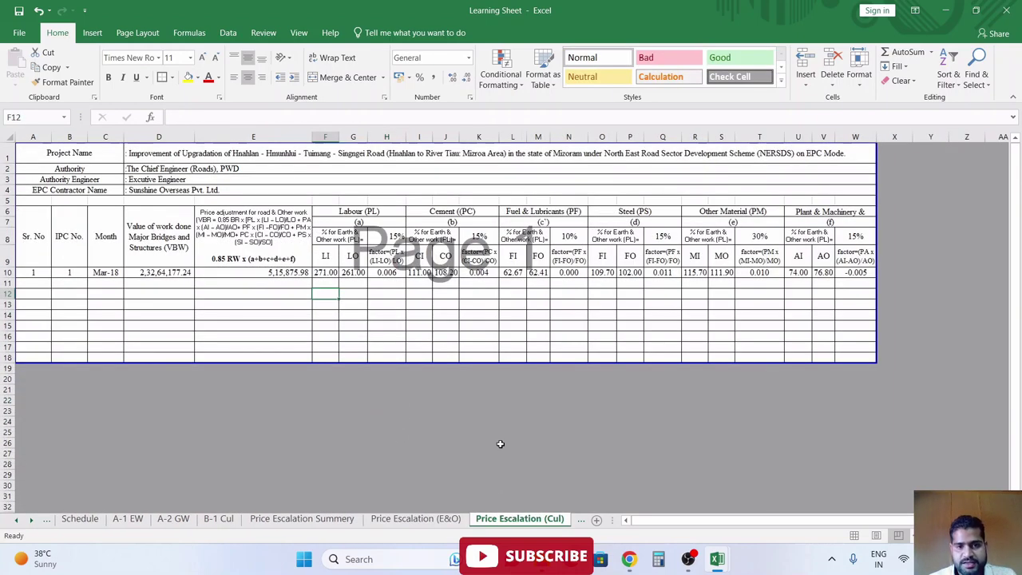
{"action": "left_click", "coordinate": [502, 444]}
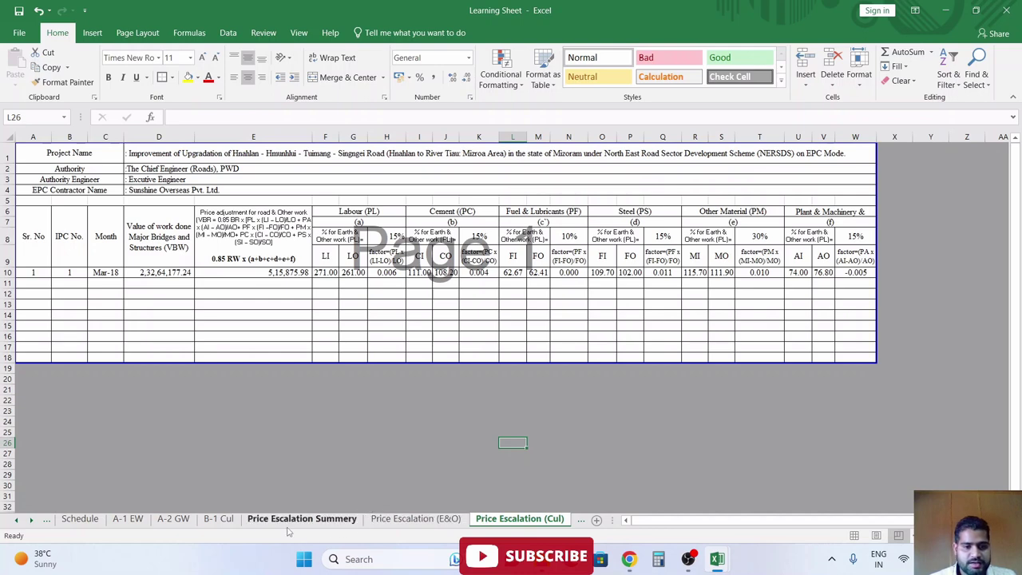
{"action": "left_click", "coordinate": [28, 520]}
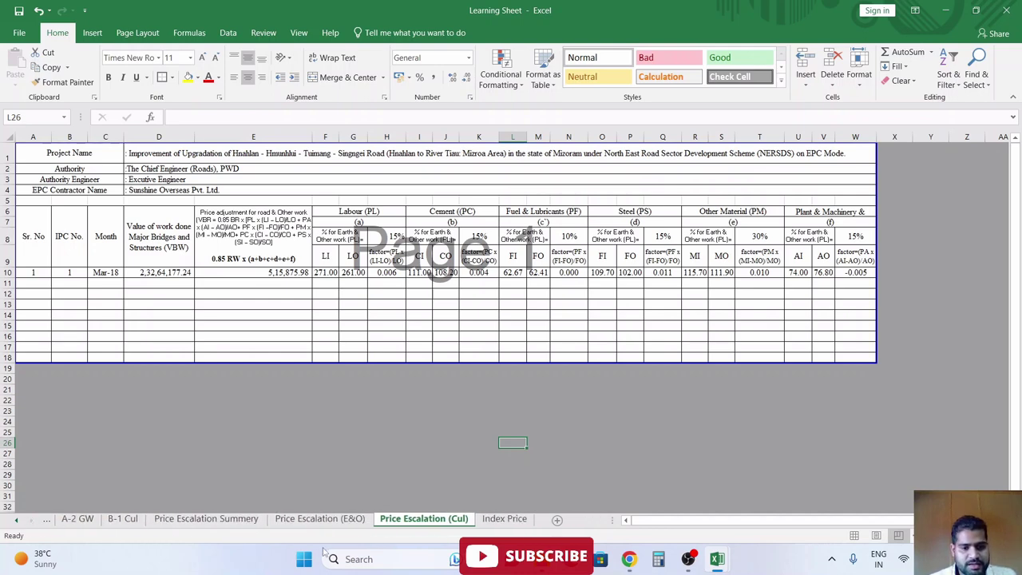
{"action": "left_click", "coordinate": [504, 519]}
{"action": "left_click", "coordinate": [356, 393]}
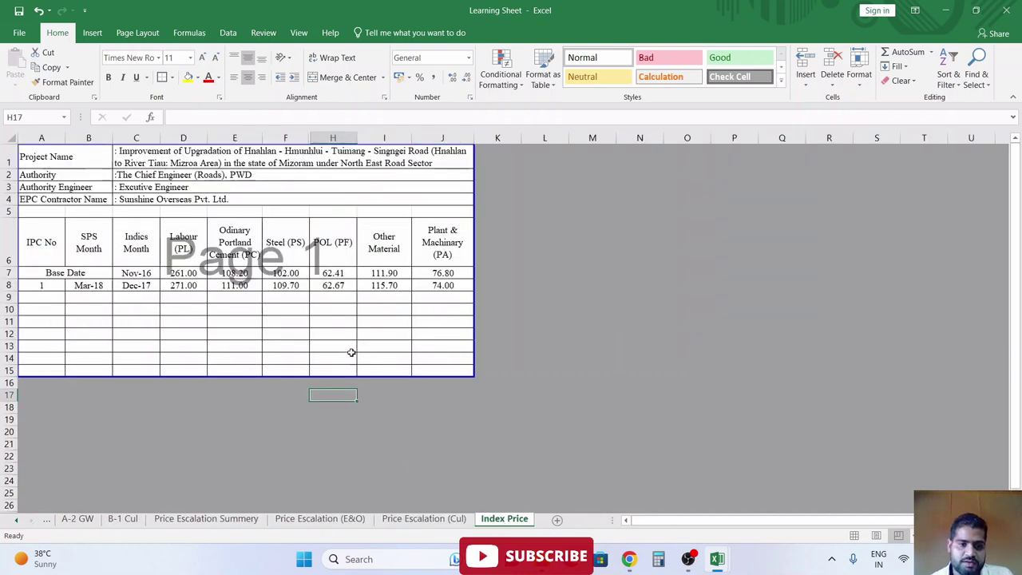
{"action": "left_click", "coordinate": [319, 518]}
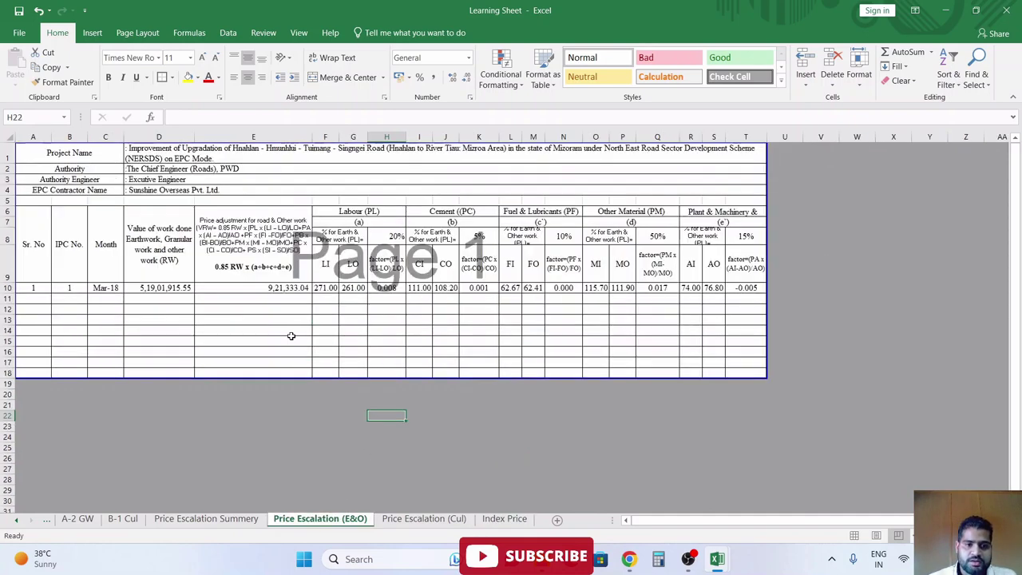
- Return to the Price Escalation Summery sheet and look over its cells
{"action": "left_click", "coordinate": [238, 519]}
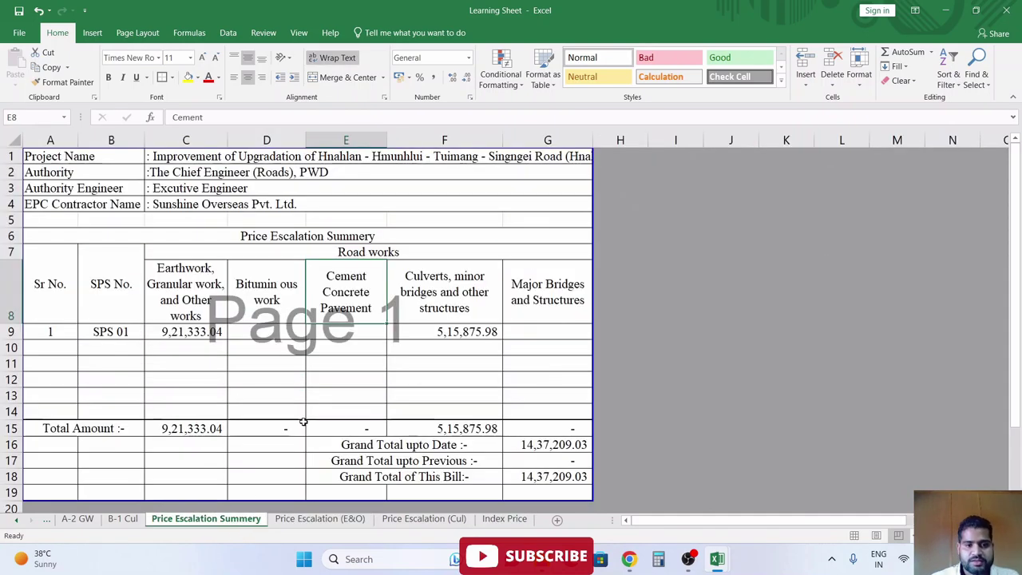
{"action": "left_click", "coordinate": [309, 381]}
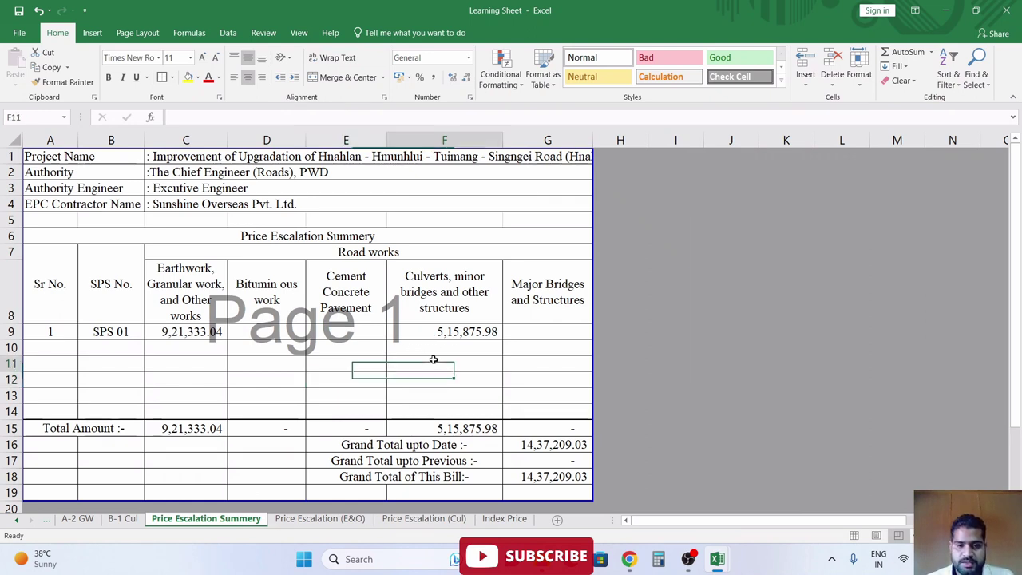
{"action": "left_click", "coordinate": [353, 357]}
{"action": "key", "text": "Right"}
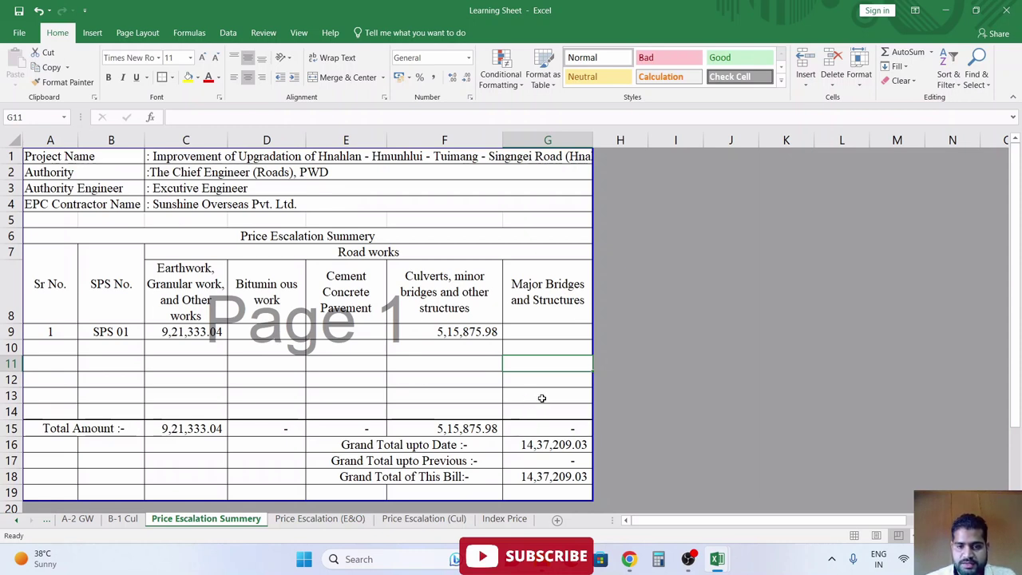
{"action": "key", "text": "Down"}
{"action": "key", "text": "Left"}
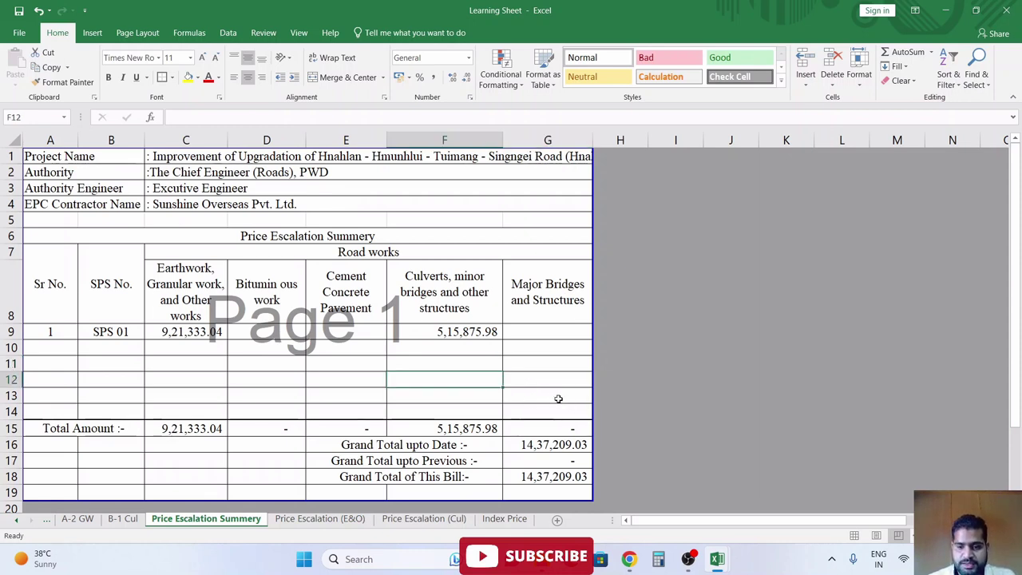